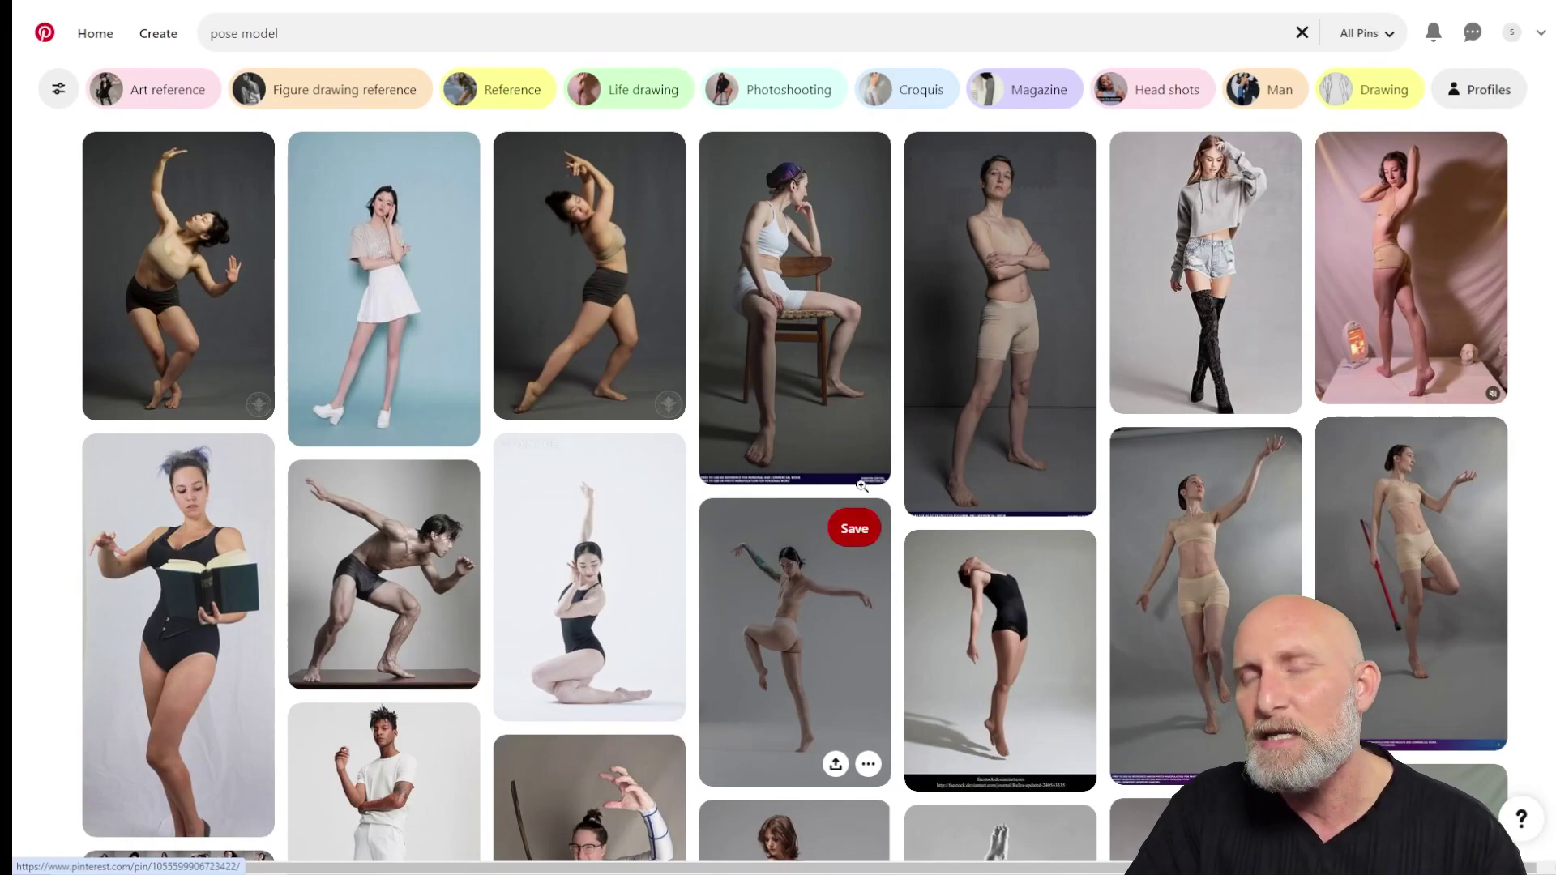
Step: Browse the pose model search results for figure reference photos
{"action": "scroll", "coordinate": [846, 564], "scroll_direction": "down", "scroll_amount": 7}
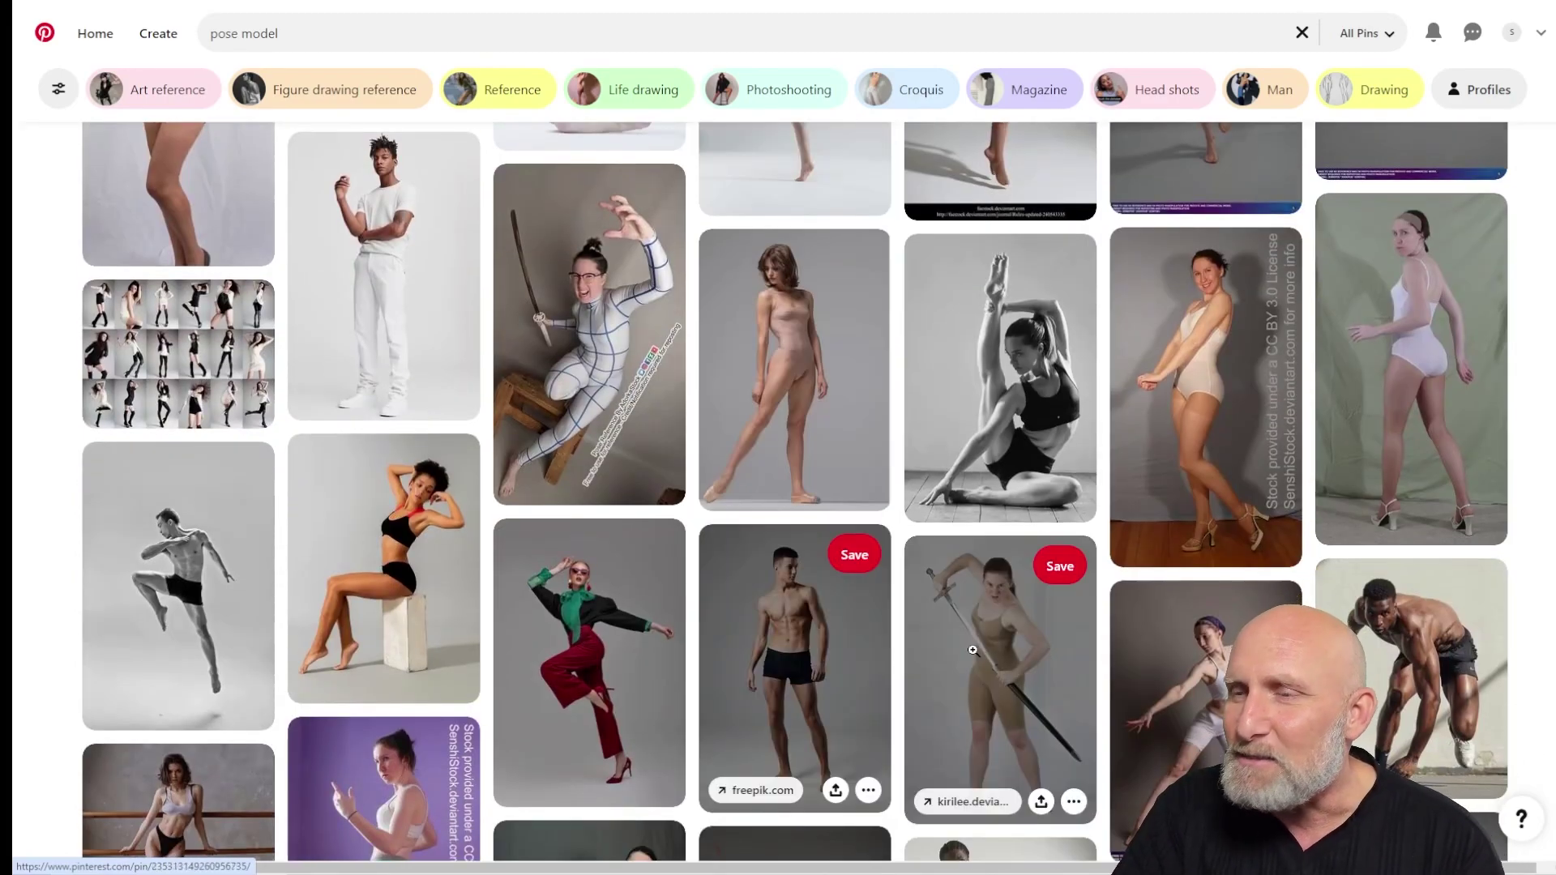
{"action": "scroll", "coordinate": [916, 502], "scroll_direction": "down", "scroll_amount": 3}
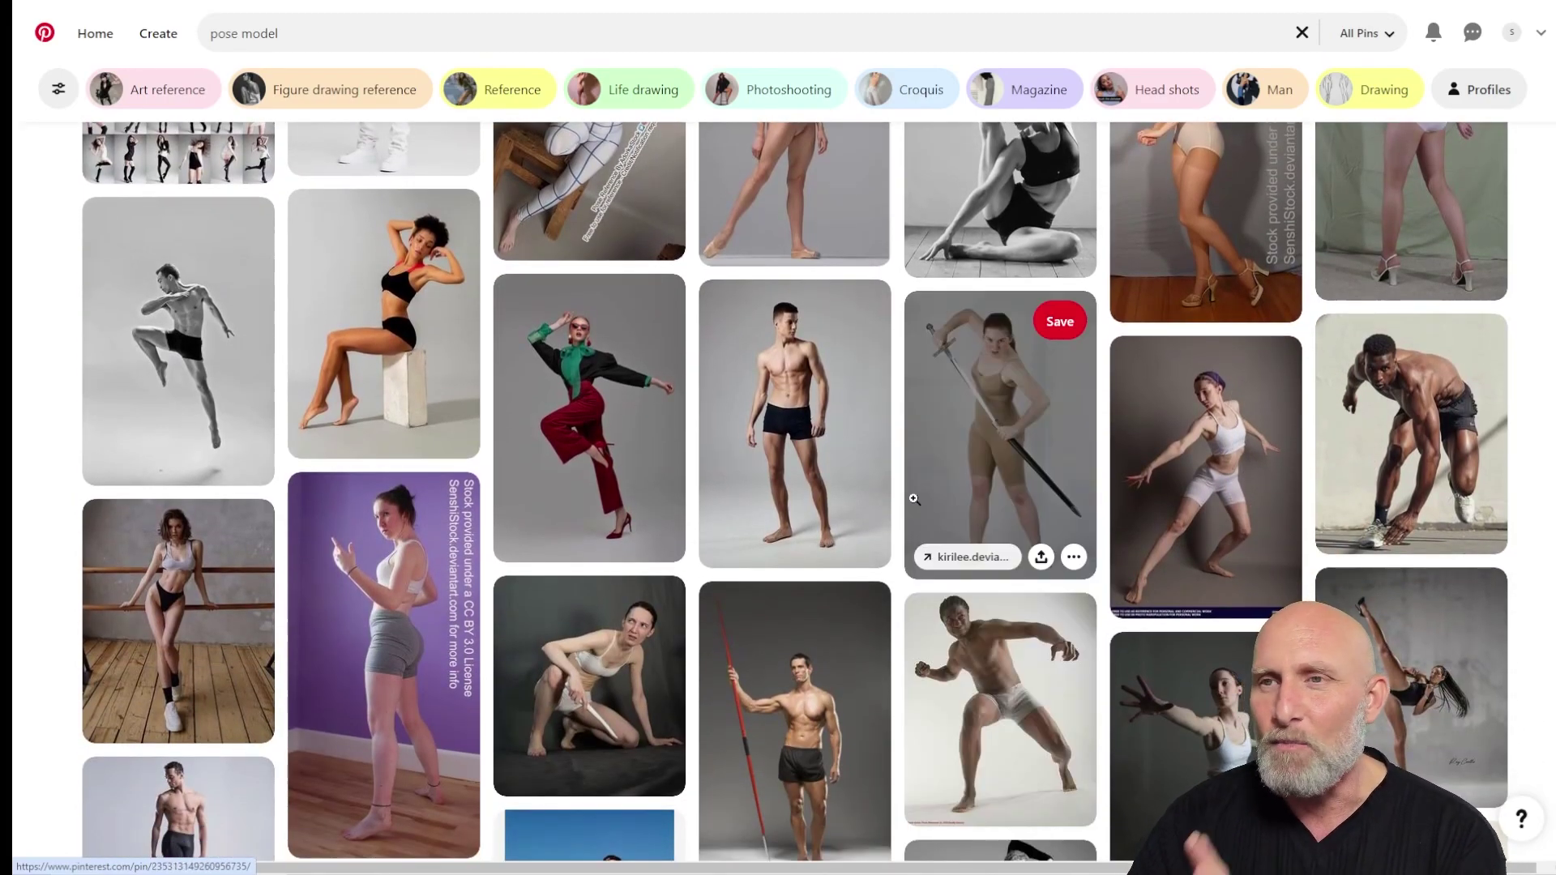
{"action": "scroll", "coordinate": [916, 489], "scroll_direction": "down", "scroll_amount": 3}
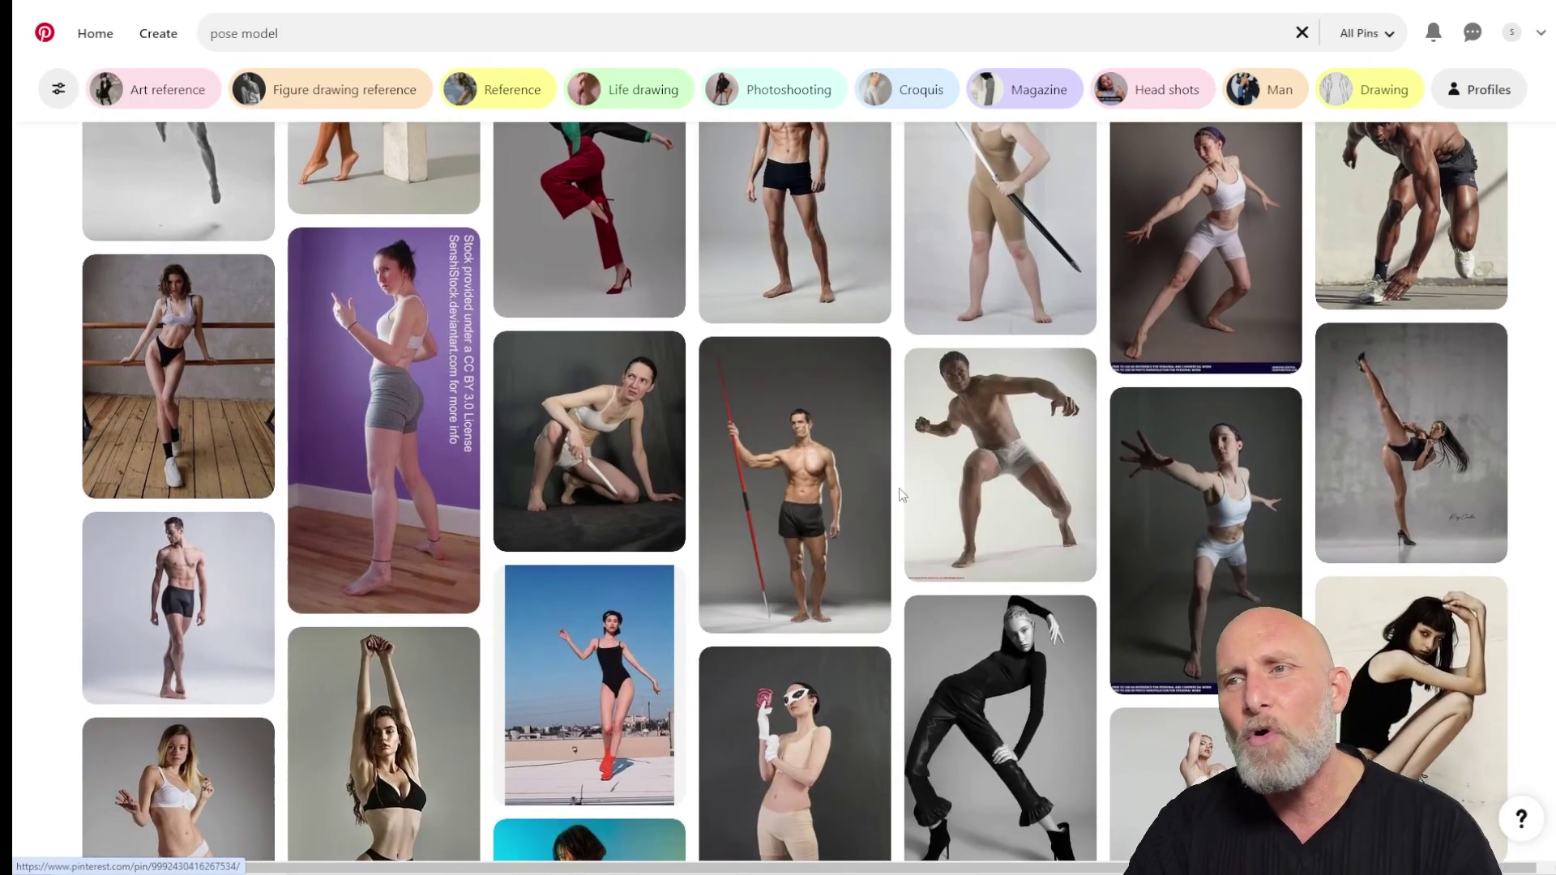
{"action": "scroll", "coordinate": [875, 494], "scroll_direction": "up", "scroll_amount": 10}
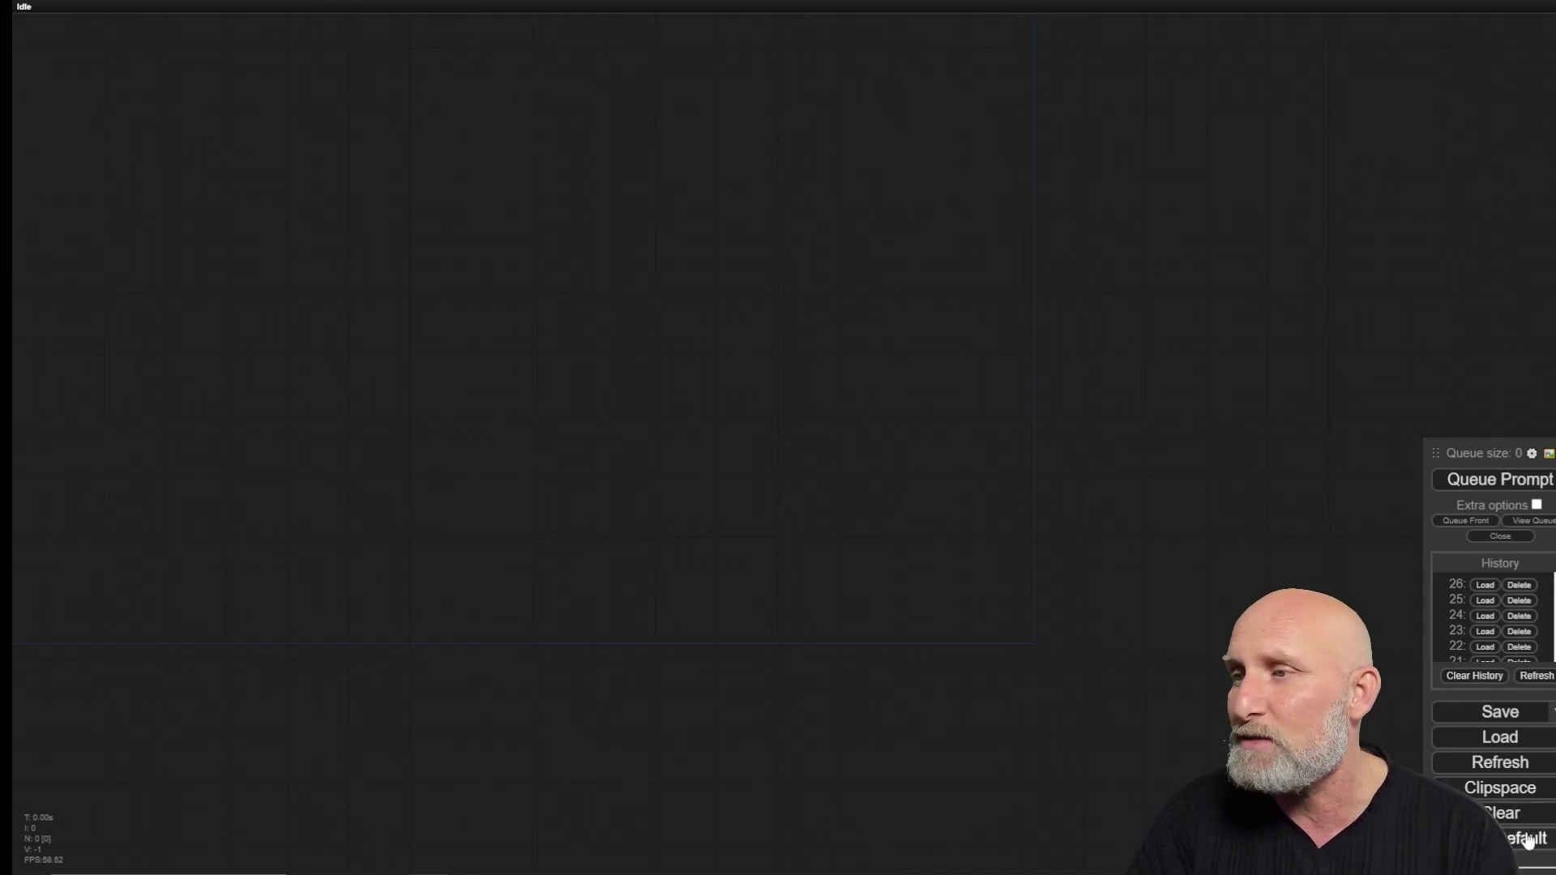
Step: Switch to ComfyUI and look up AUX among the Manager's custom nodes to check the ControlNet Auxiliary Preprocessors package, then close the Manager
{"action": "left_click_drag", "start_coordinate": [1435, 453], "coordinate": [1435, 240]}
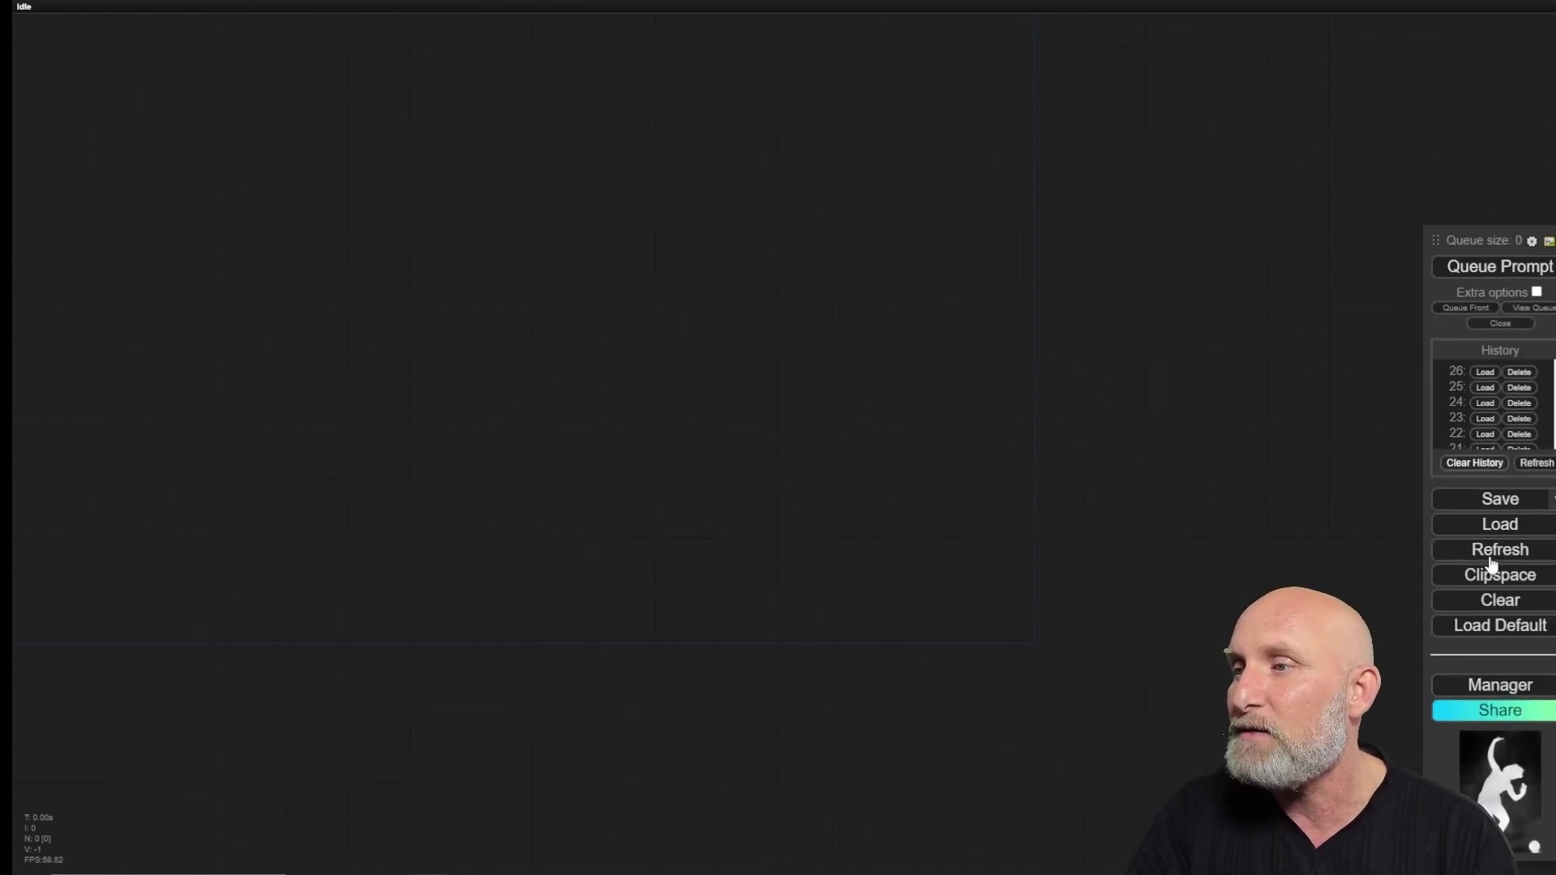
{"action": "left_click", "coordinate": [1512, 697]}
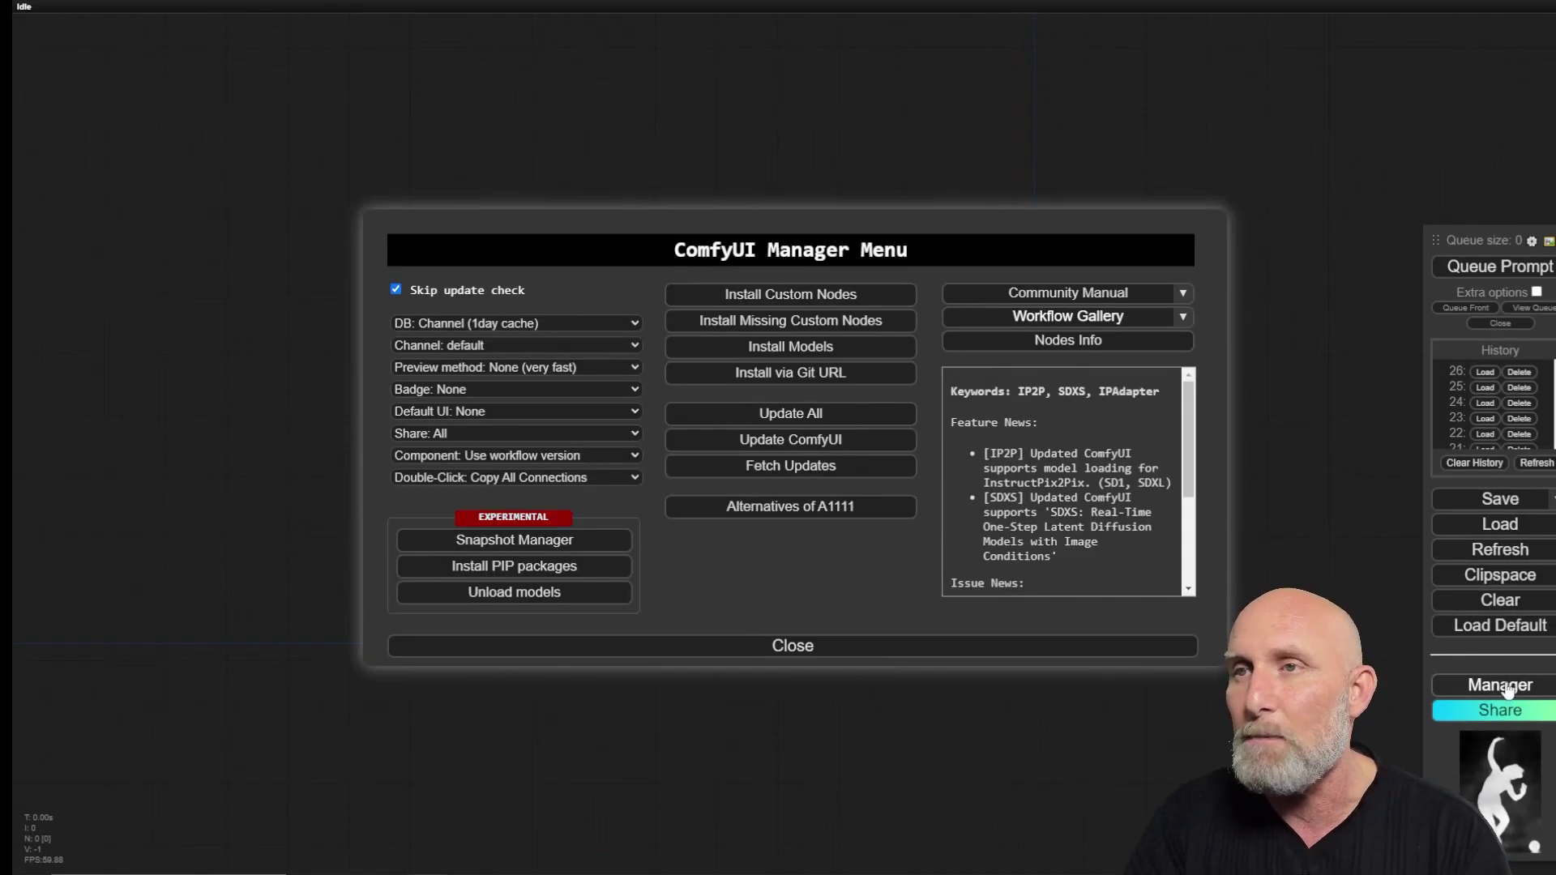
{"action": "left_click", "coordinate": [800, 296]}
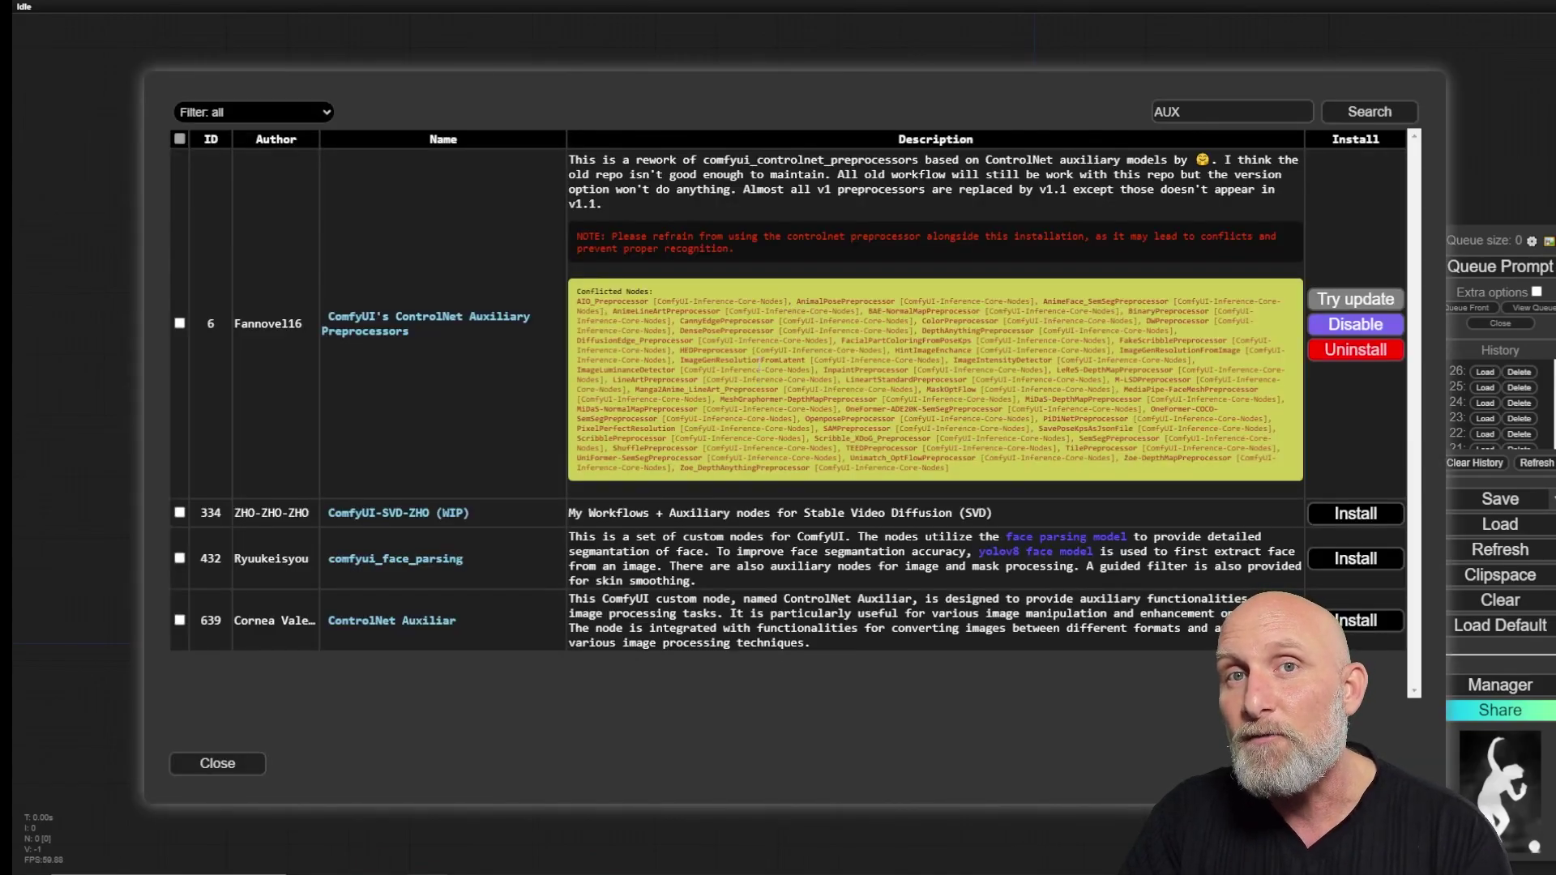
{"action": "left_click", "coordinate": [1207, 108]}
{"action": "left_click_drag", "start_coordinate": [1207, 108], "coordinate": [1133, 108]}
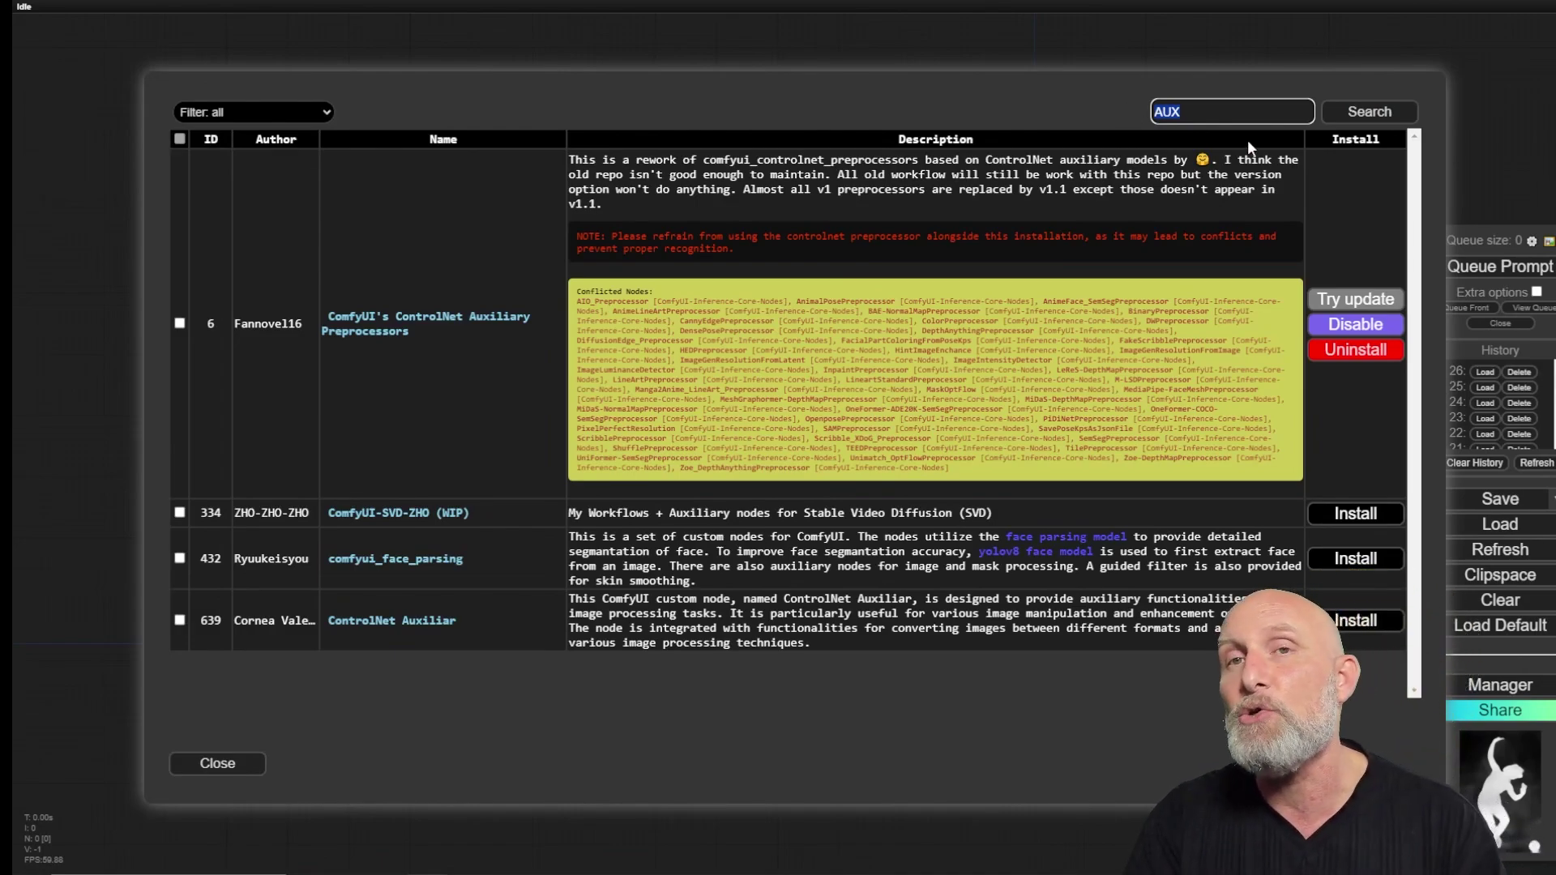
{"action": "left_click", "coordinate": [1369, 111]}
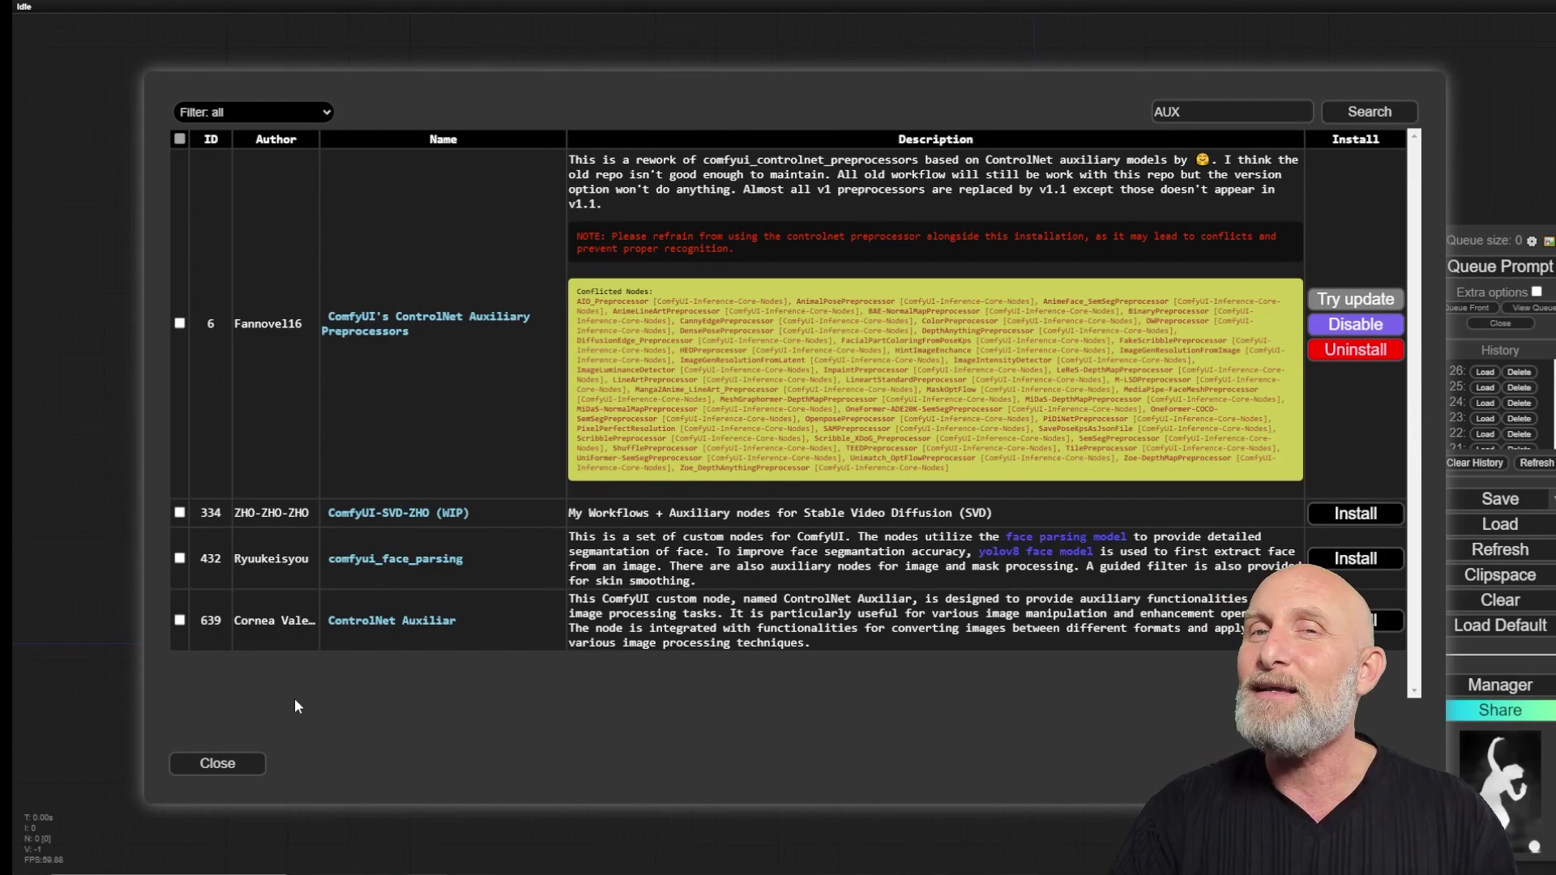
{"action": "left_click", "coordinate": [243, 763]}
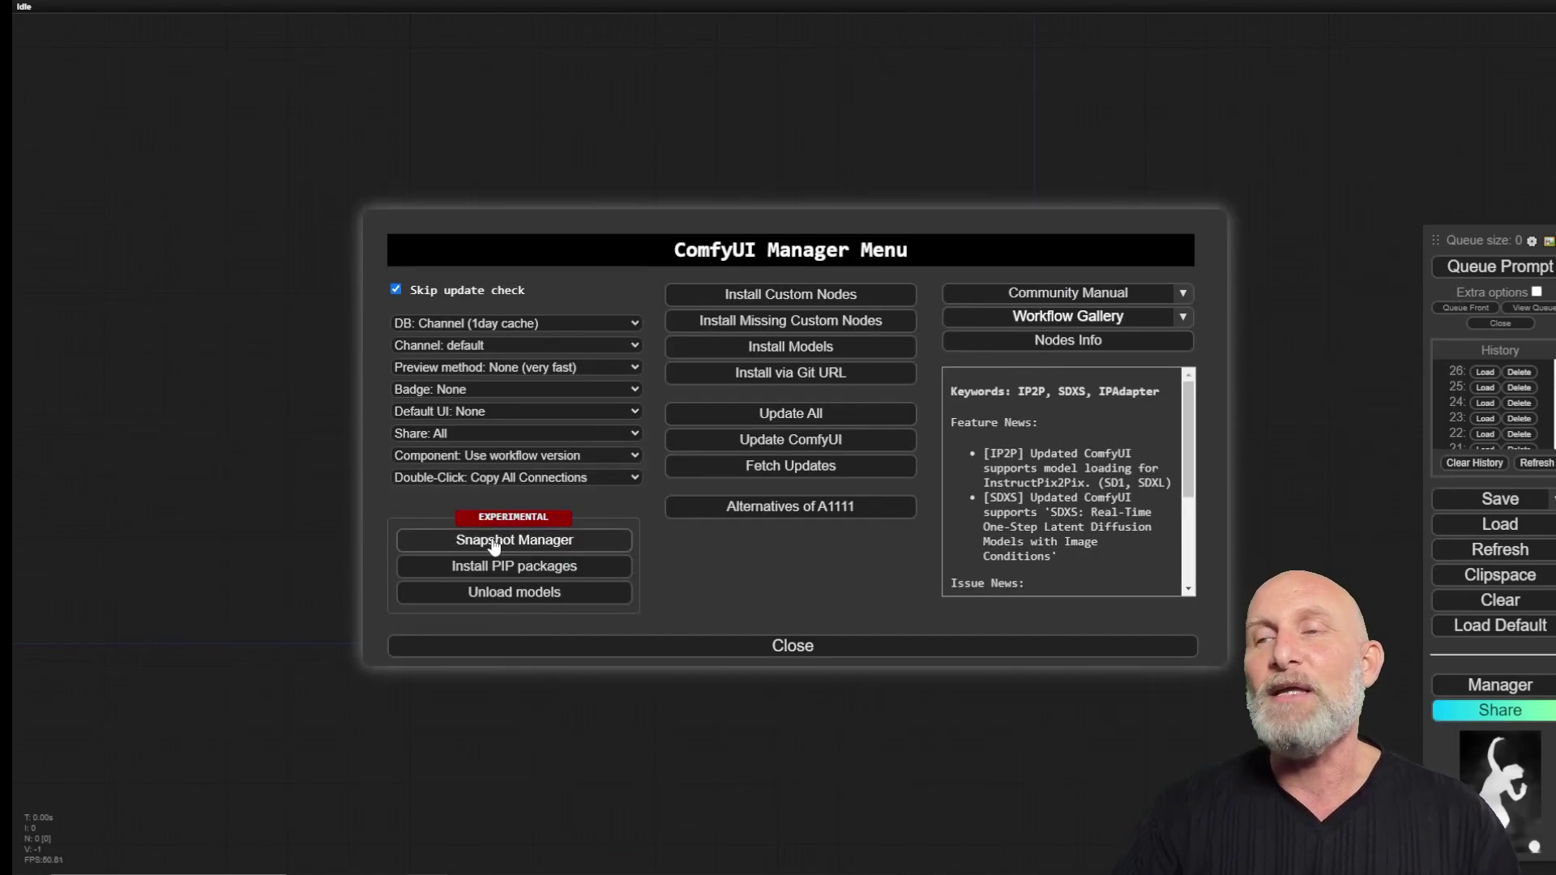
{"action": "left_click", "coordinate": [788, 646]}
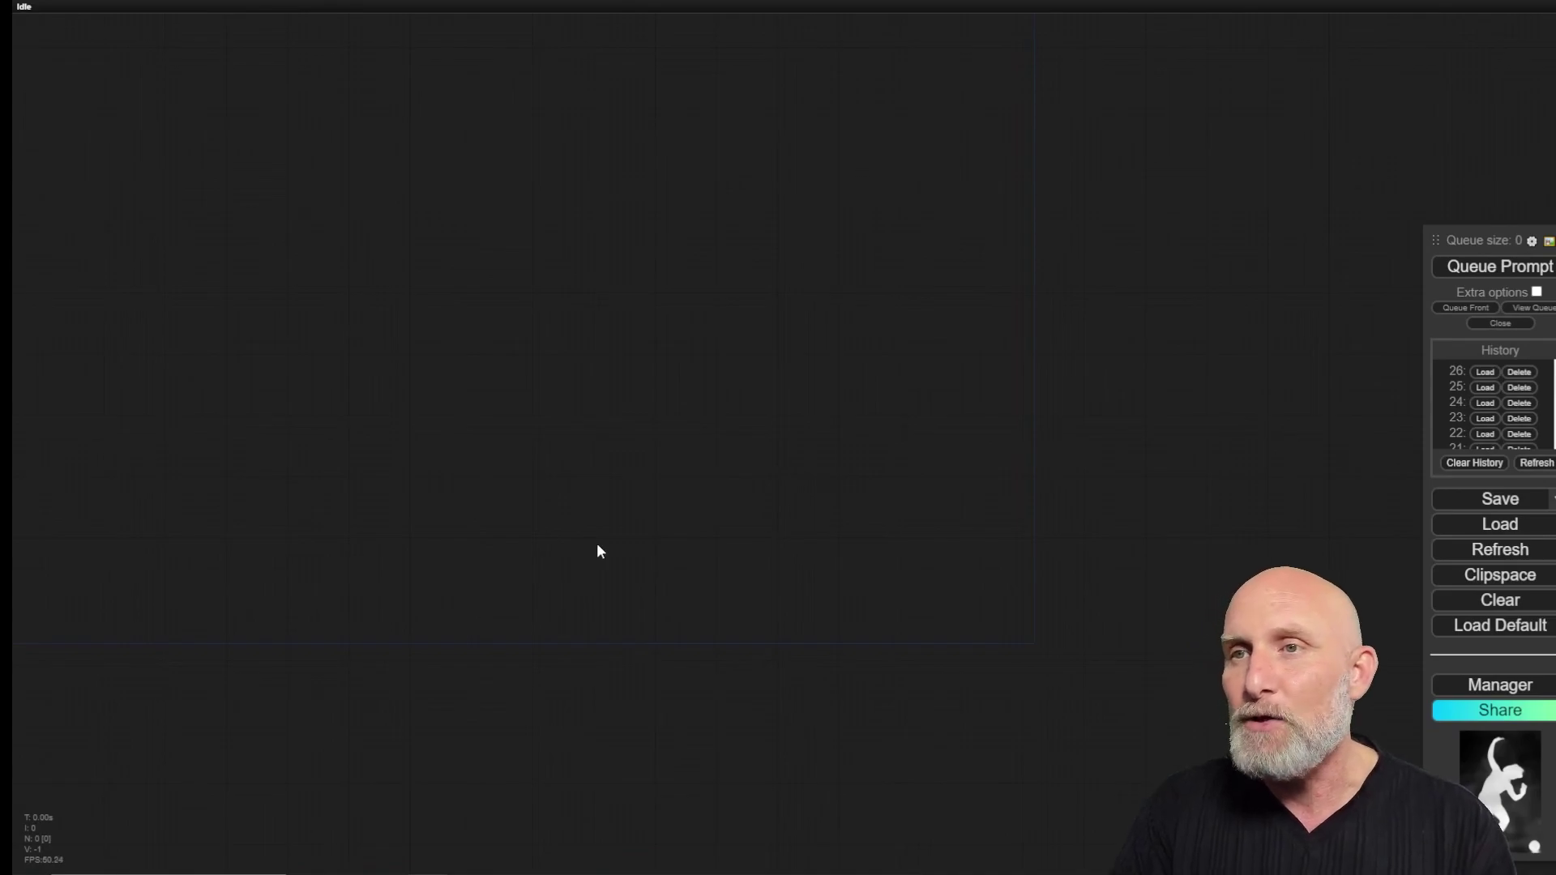
Step: Add a Load Image node to the empty canvas and enlarge it so the picture preview is bigger
{"action": "double_click", "coordinate": [562, 422]}
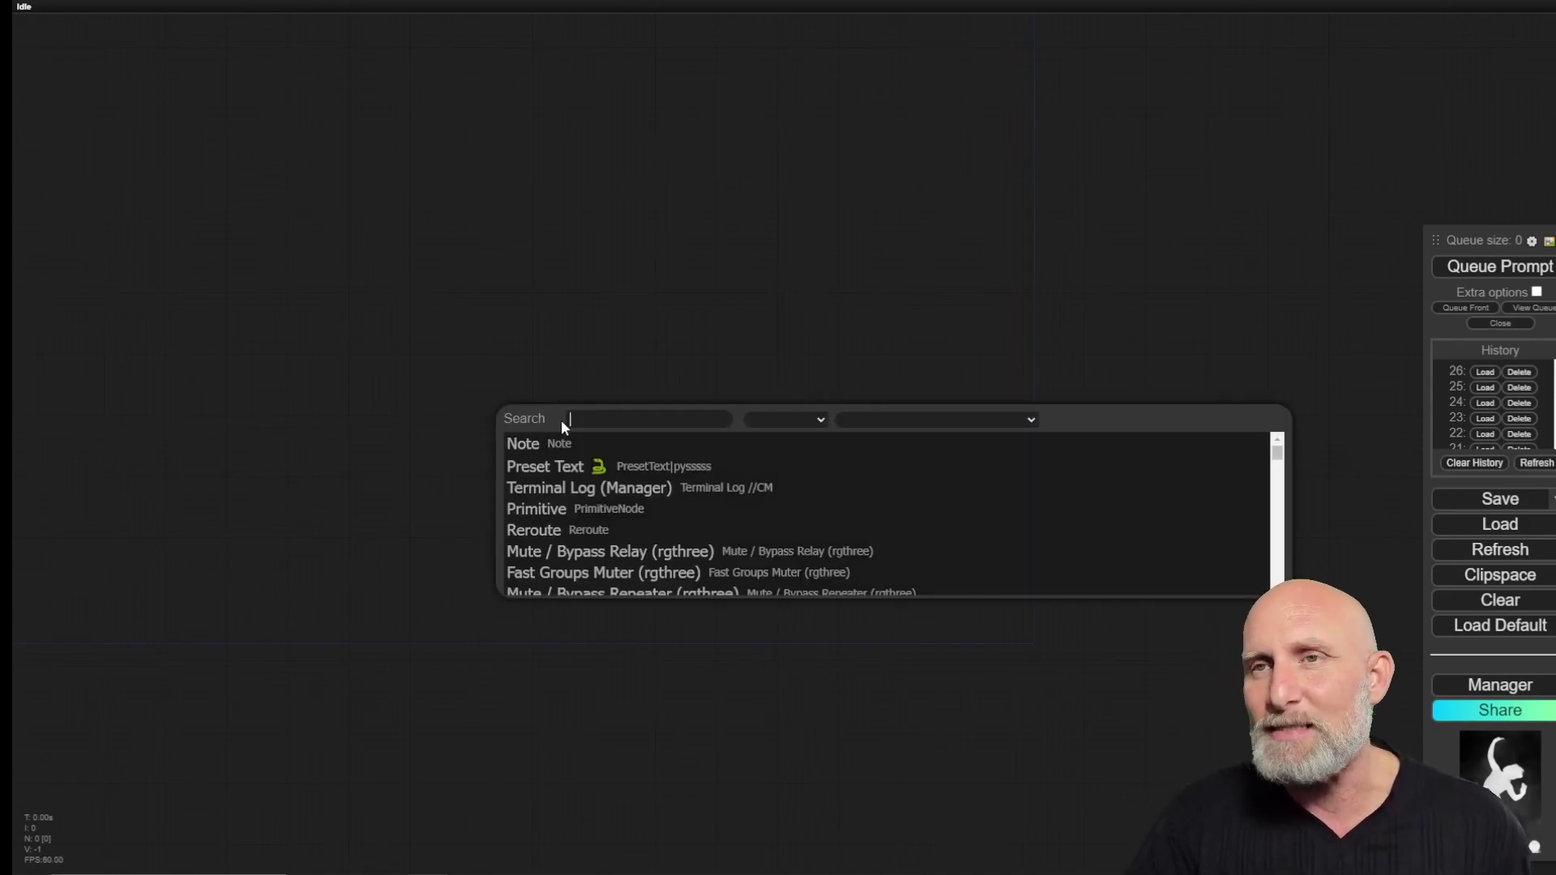
{"action": "type", "text": "load"}
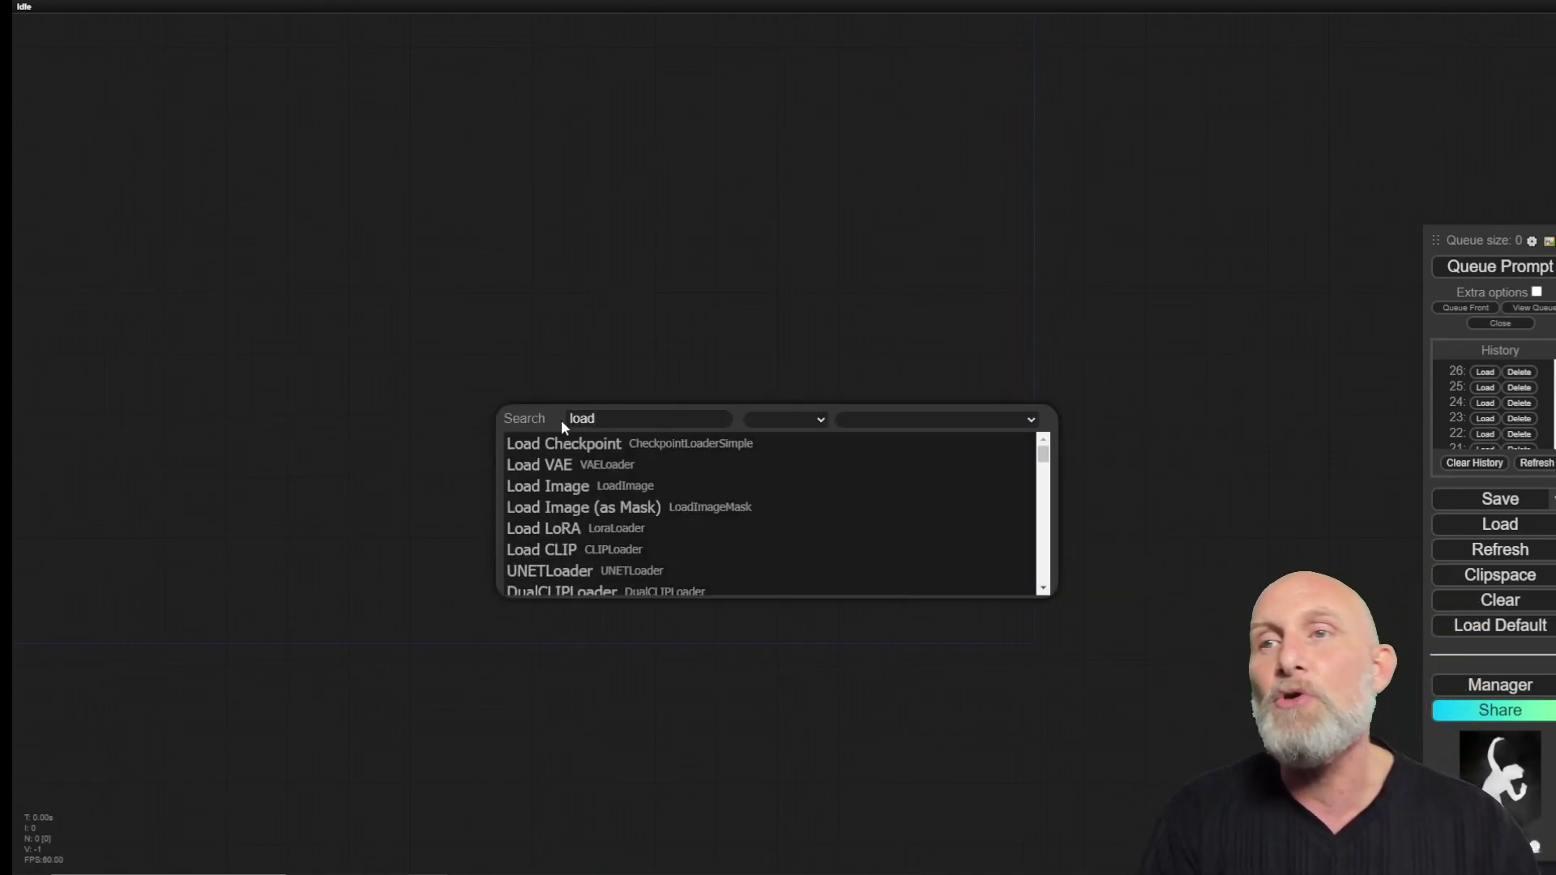
{"action": "type", "text": " im"}
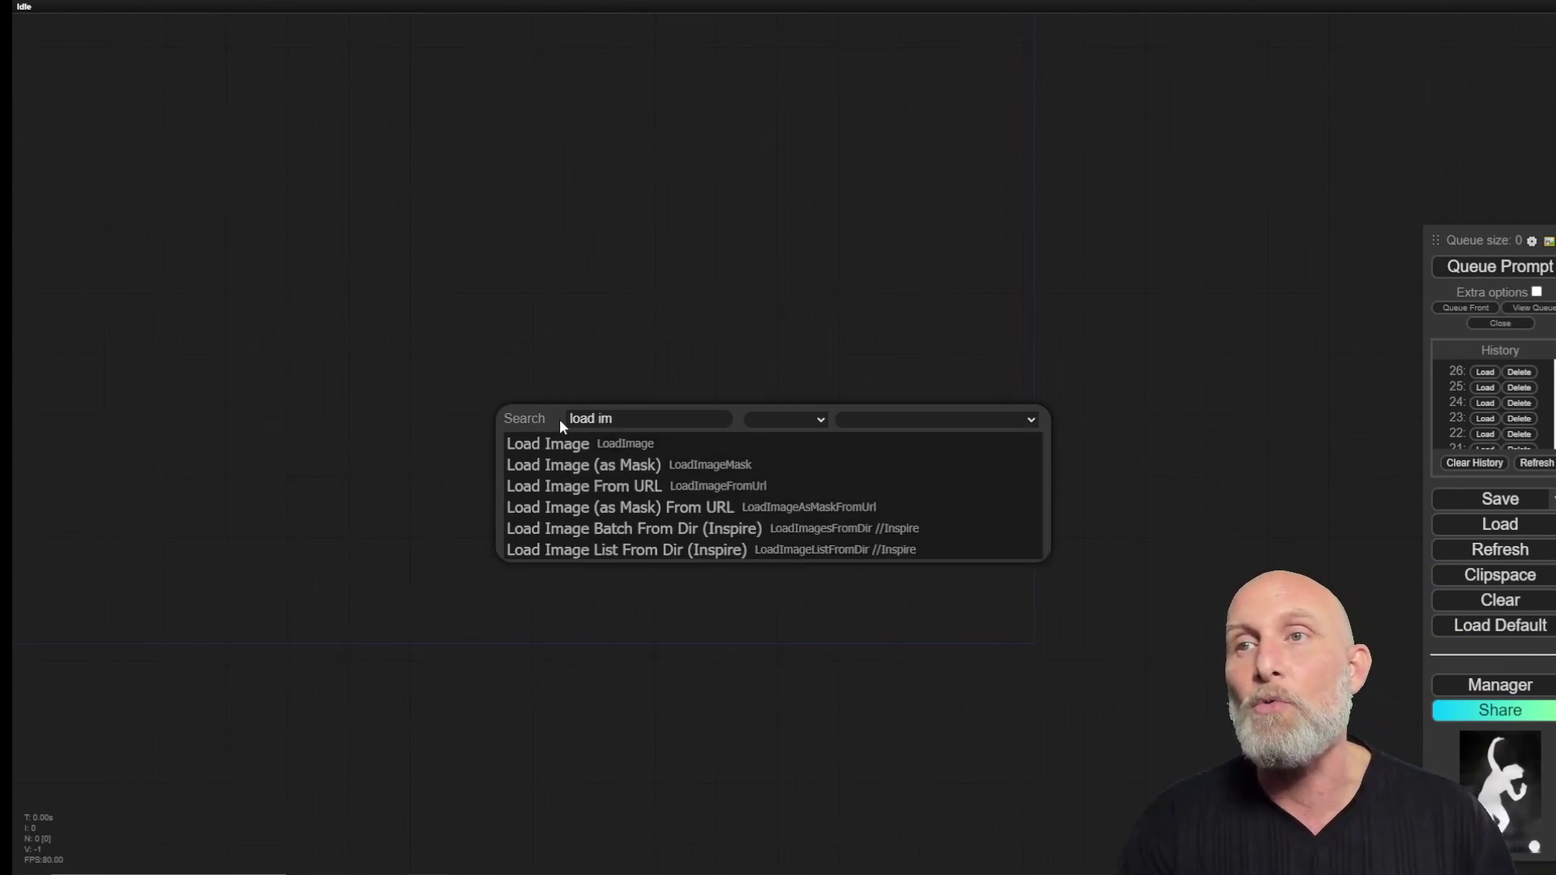
{"action": "left_click", "coordinate": [548, 443]}
{"action": "left_click_drag", "start_coordinate": [656, 417], "coordinate": [286, 268]}
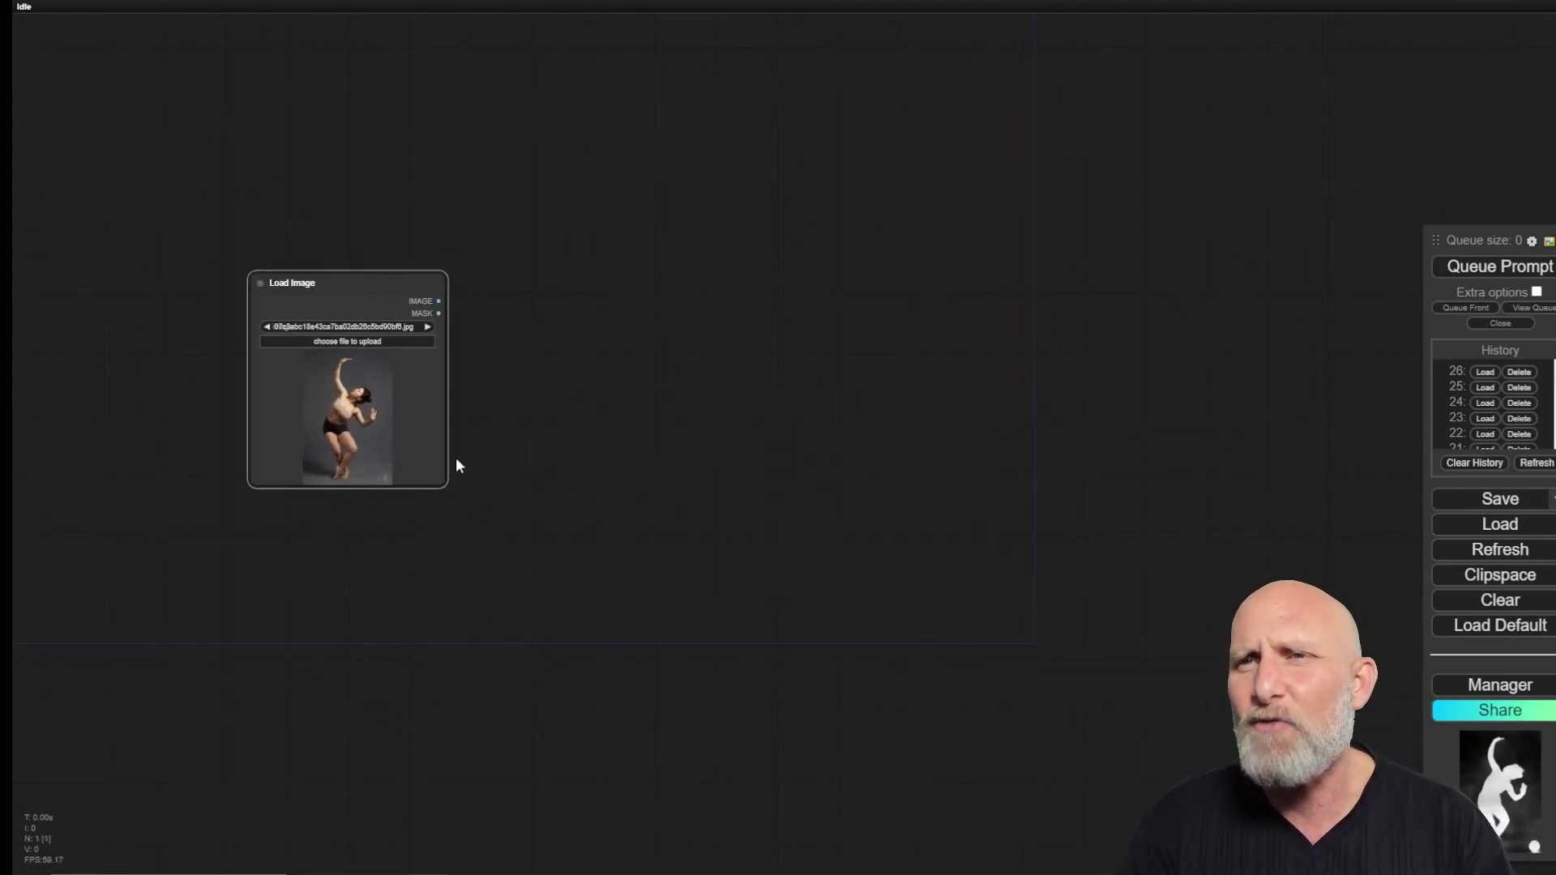
{"action": "left_click_drag", "start_coordinate": [445, 483], "coordinate": [576, 644]}
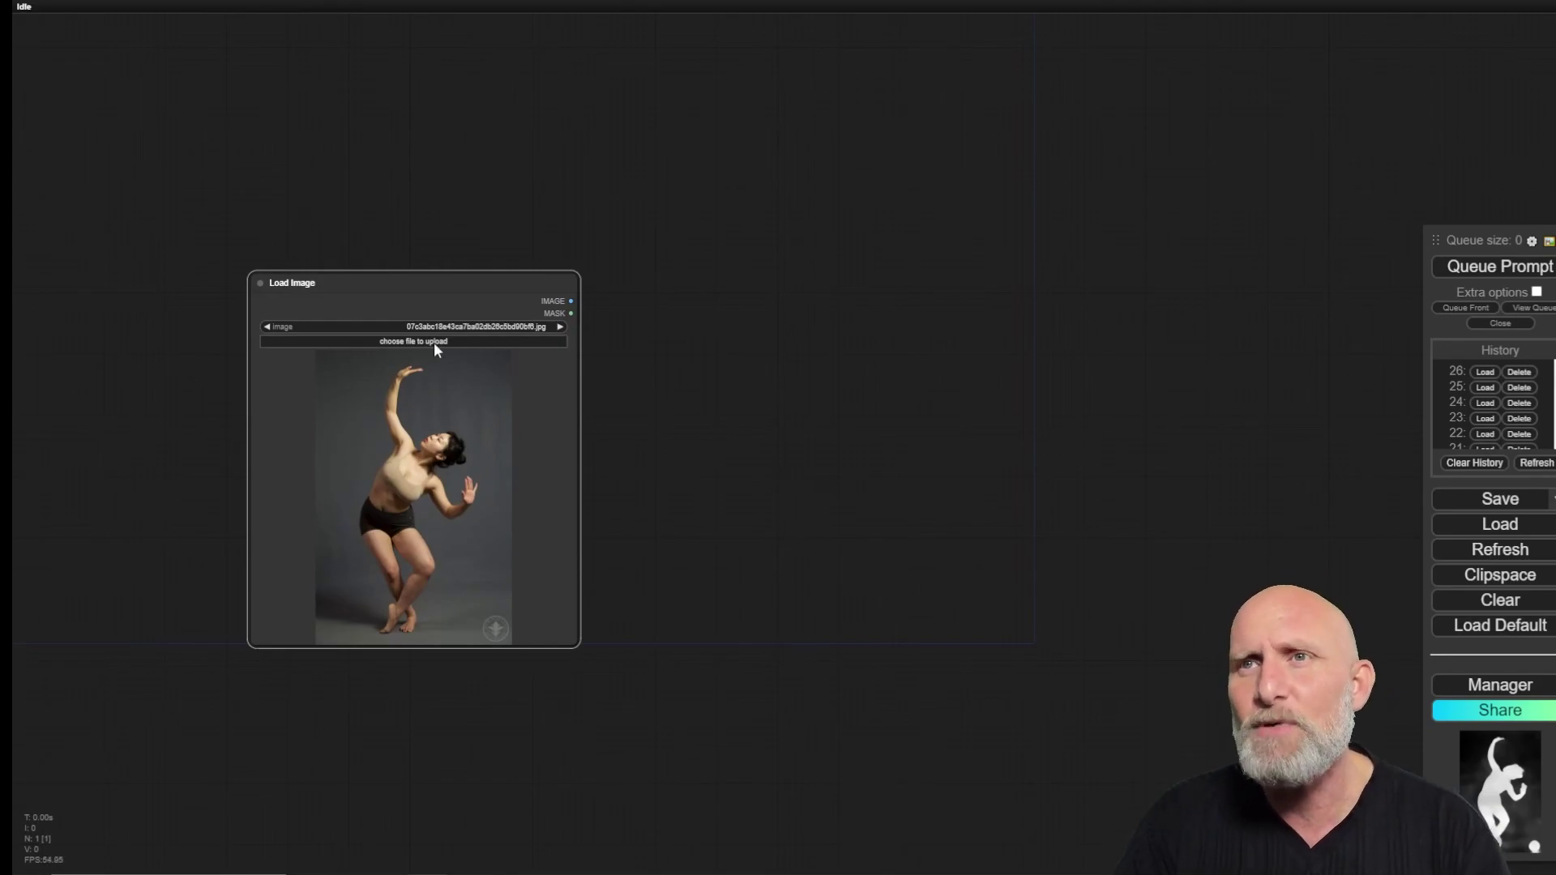
Step: Load the kickboxing pose photo 7ba121f1c77238c1b1fcdeb3b2914b82.jpg into the Load Image node, then fit the node to the picture and reposition it
{"action": "left_click", "coordinate": [434, 342]}
{"action": "scroll", "coordinate": [567, 210], "scroll_direction": "down", "scroll_amount": 3}
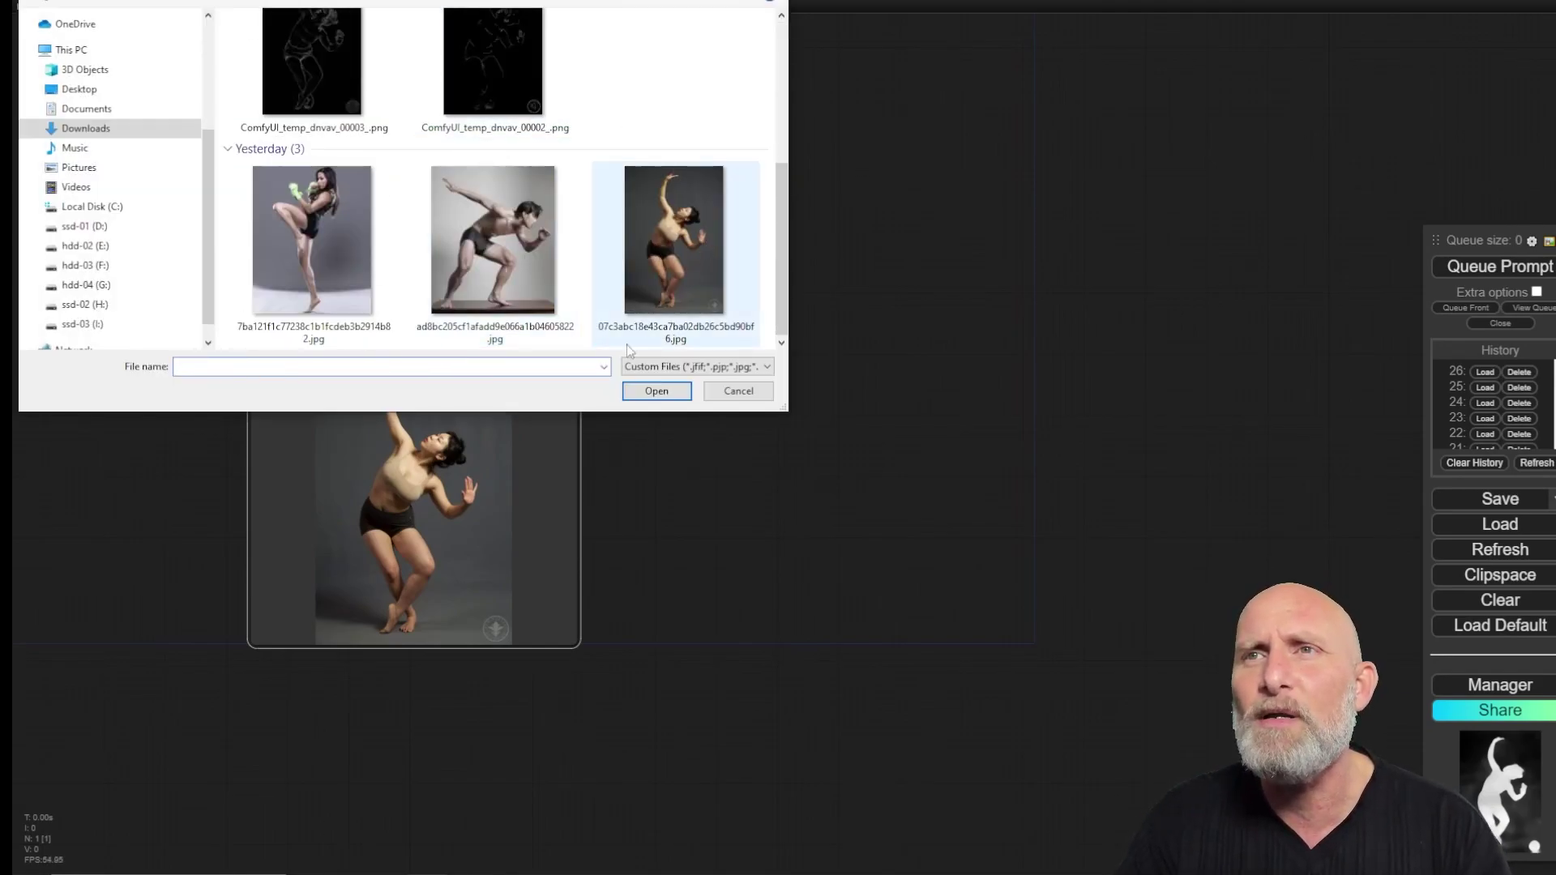
{"action": "left_click", "coordinate": [311, 234]}
{"action": "left_click", "coordinate": [311, 233]}
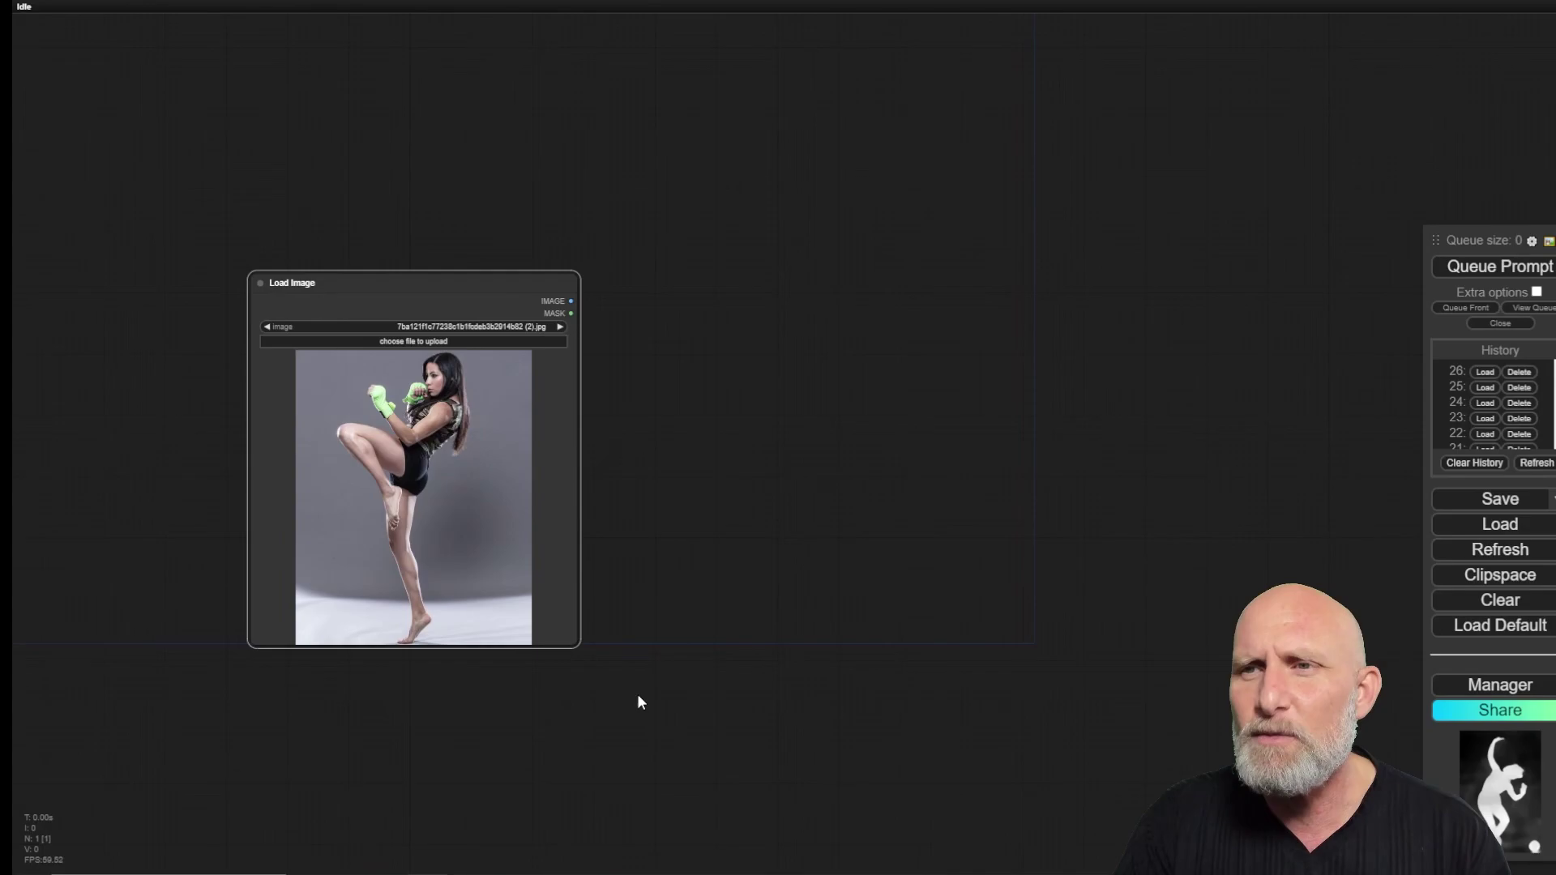
{"action": "left_click_drag", "start_coordinate": [574, 642], "coordinate": [558, 762]}
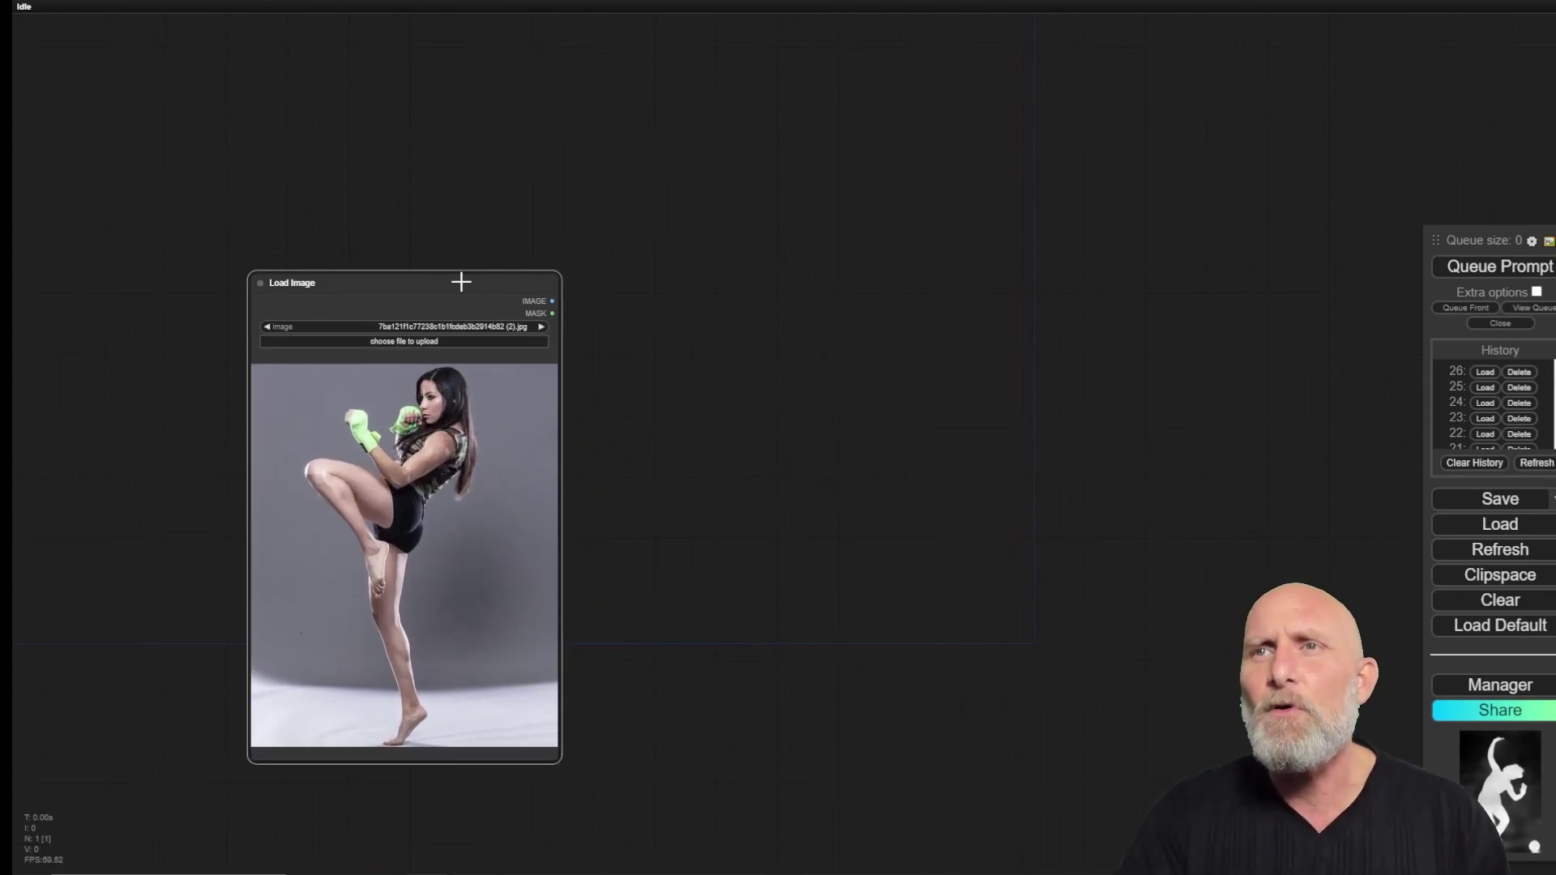
{"action": "left_click_drag", "start_coordinate": [461, 283], "coordinate": [390, 144]}
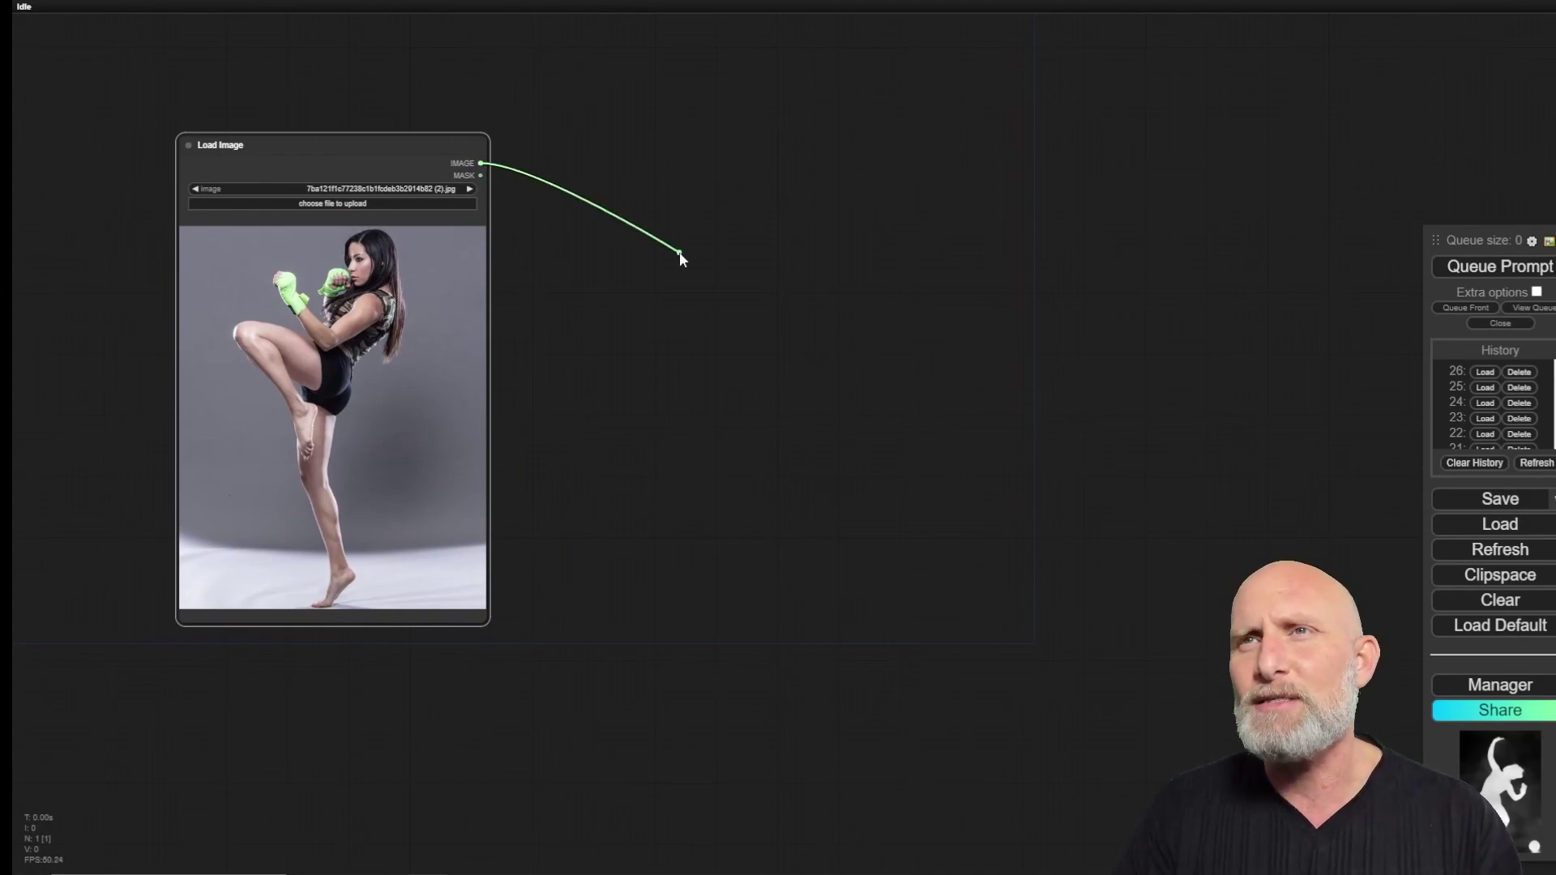
Step: Add a ControlNet Preprocessor node fed by the Load Image node's IMAGE output and place it beside the photo
{"action": "left_click_drag", "start_coordinate": [680, 254], "coordinate": [680, 254]}
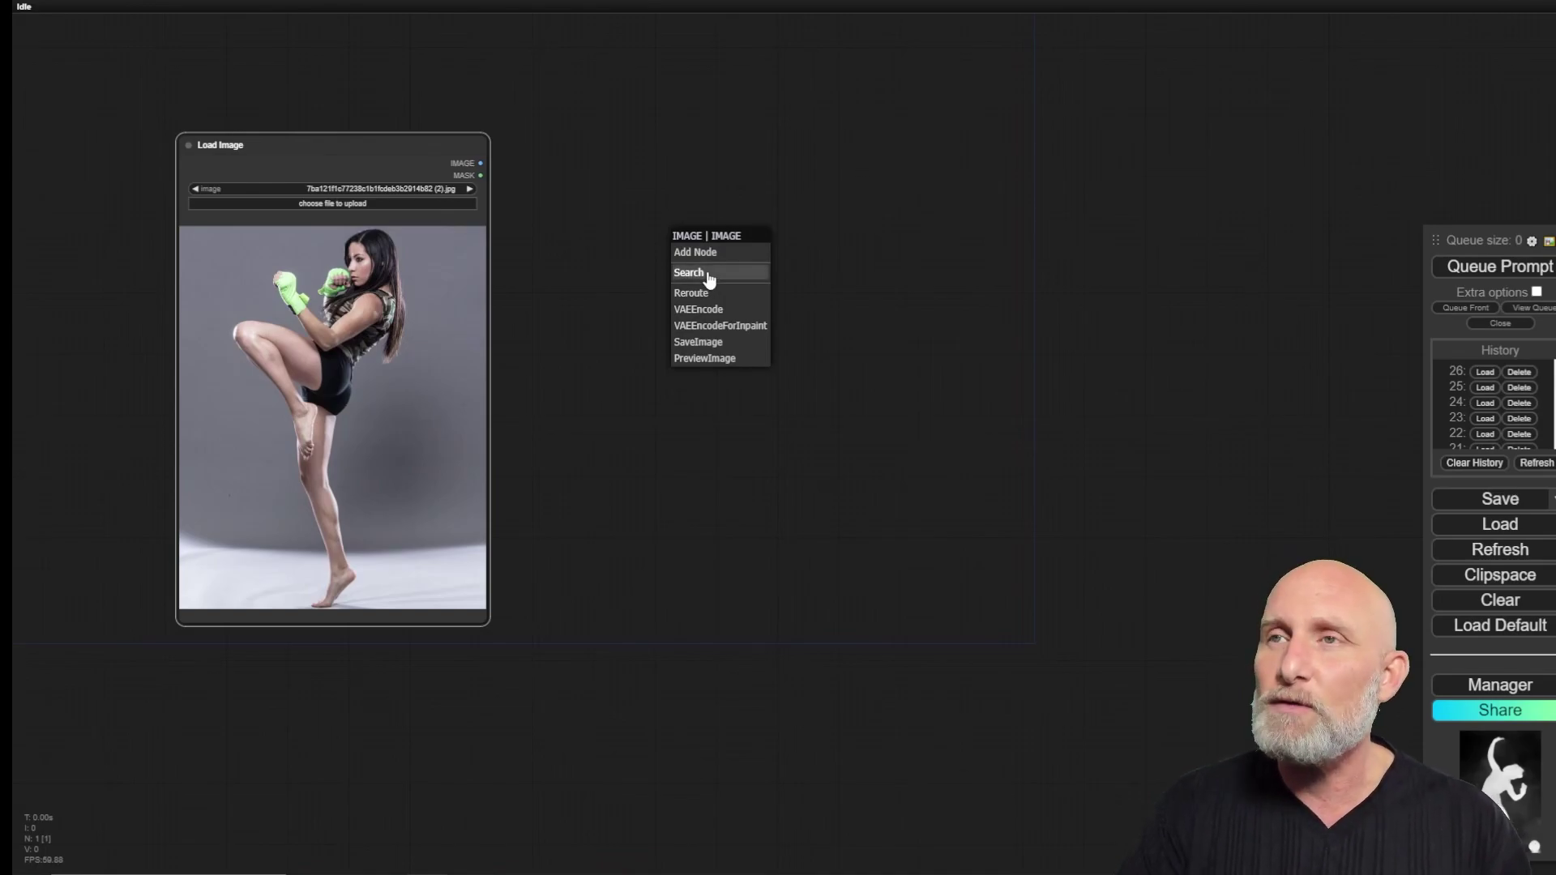
{"action": "left_click", "coordinate": [708, 277]}
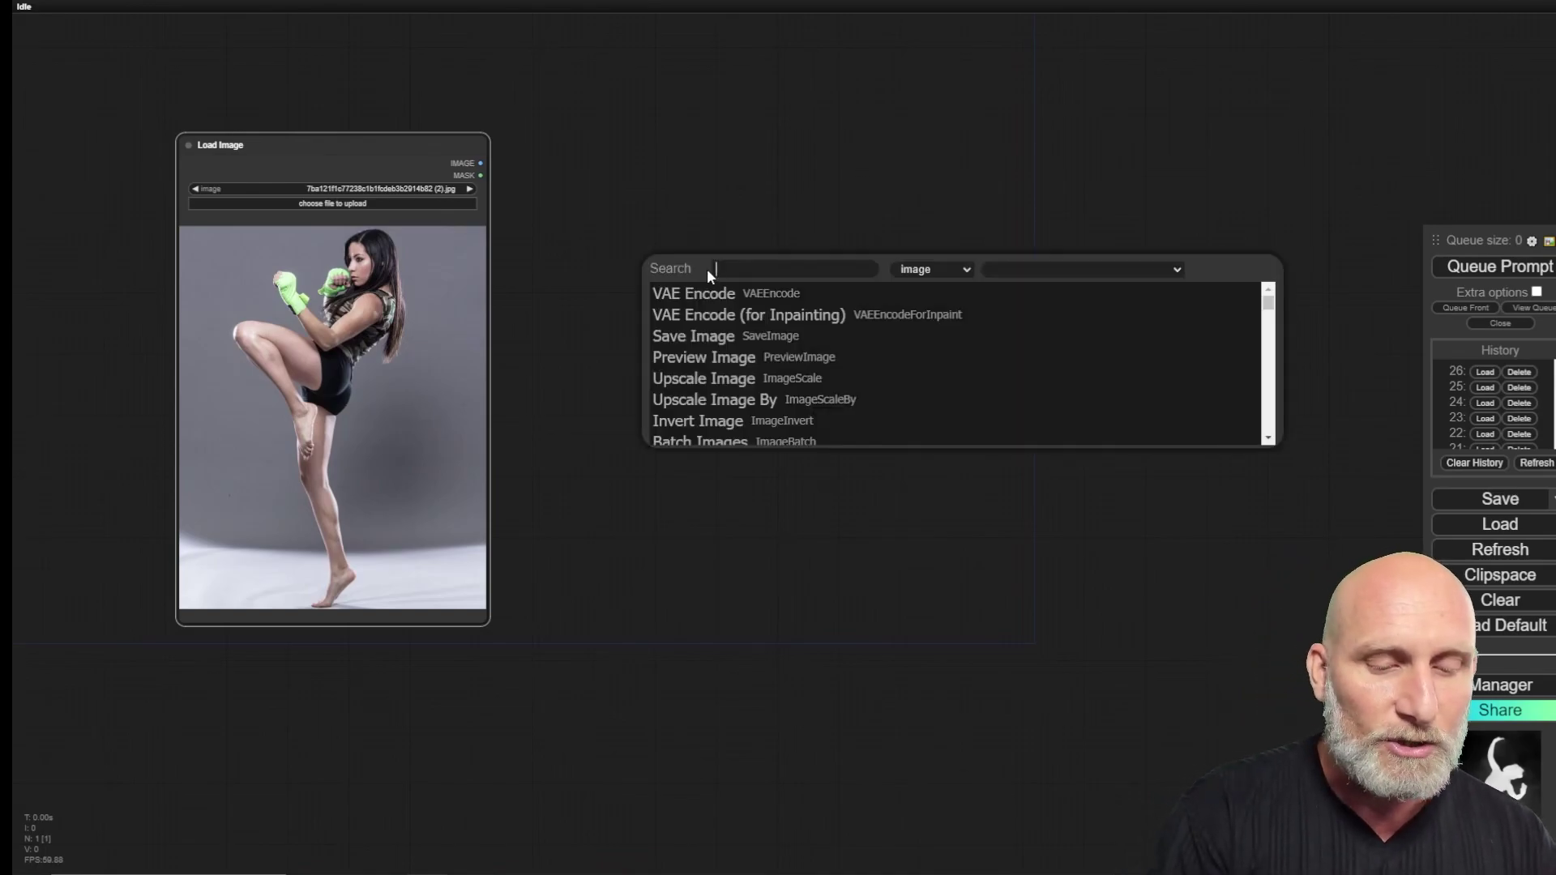
{"action": "type", "text": "prepr"}
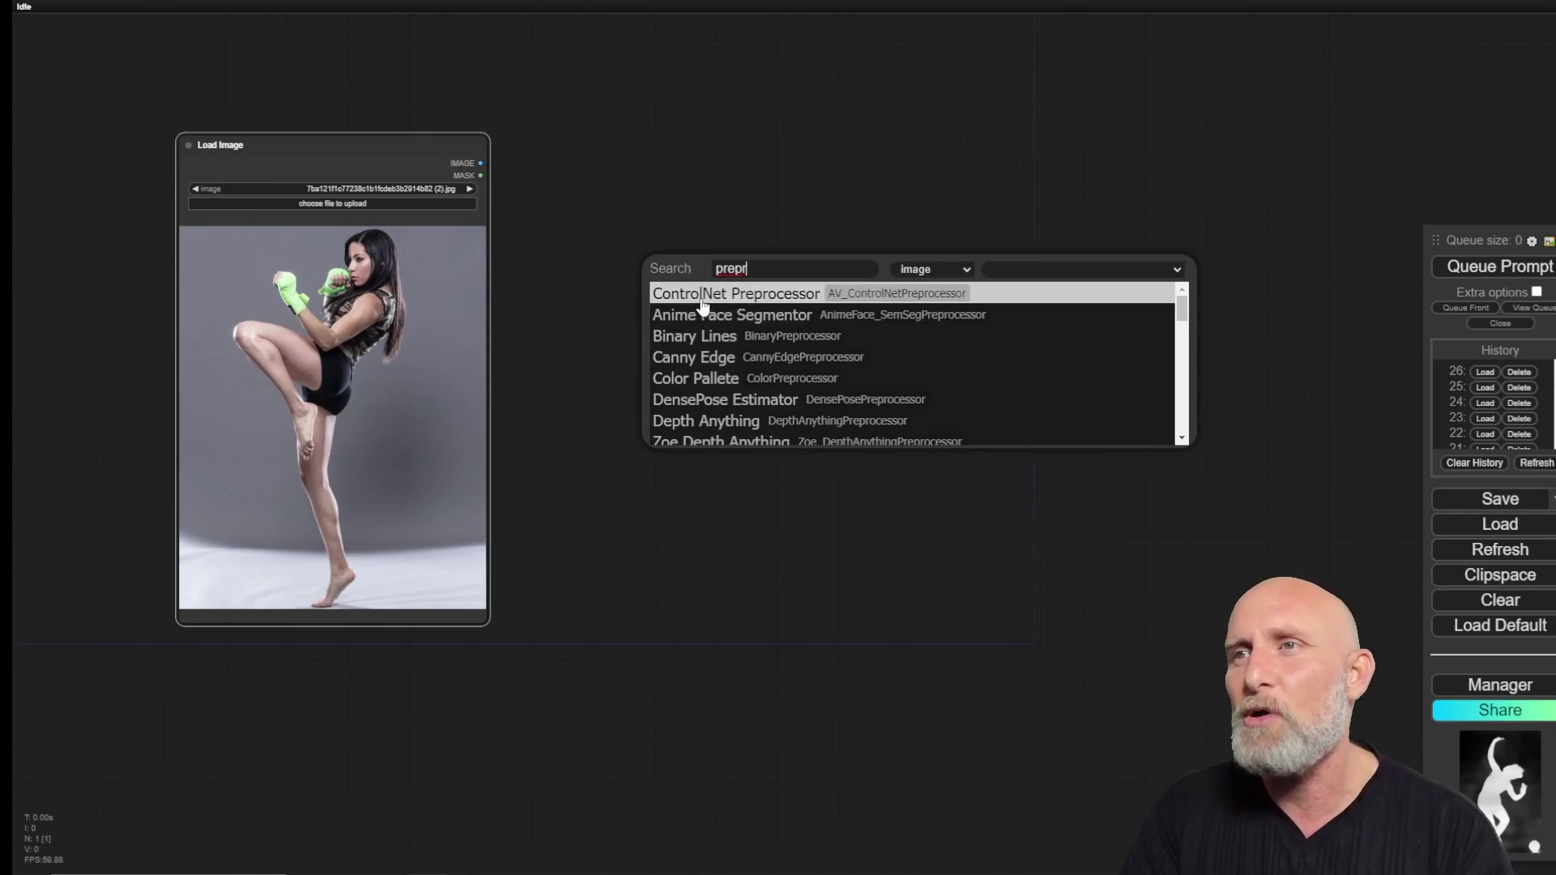
{"action": "left_click", "coordinate": [767, 296]}
{"action": "left_click_drag", "start_coordinate": [768, 271], "coordinate": [668, 234]}
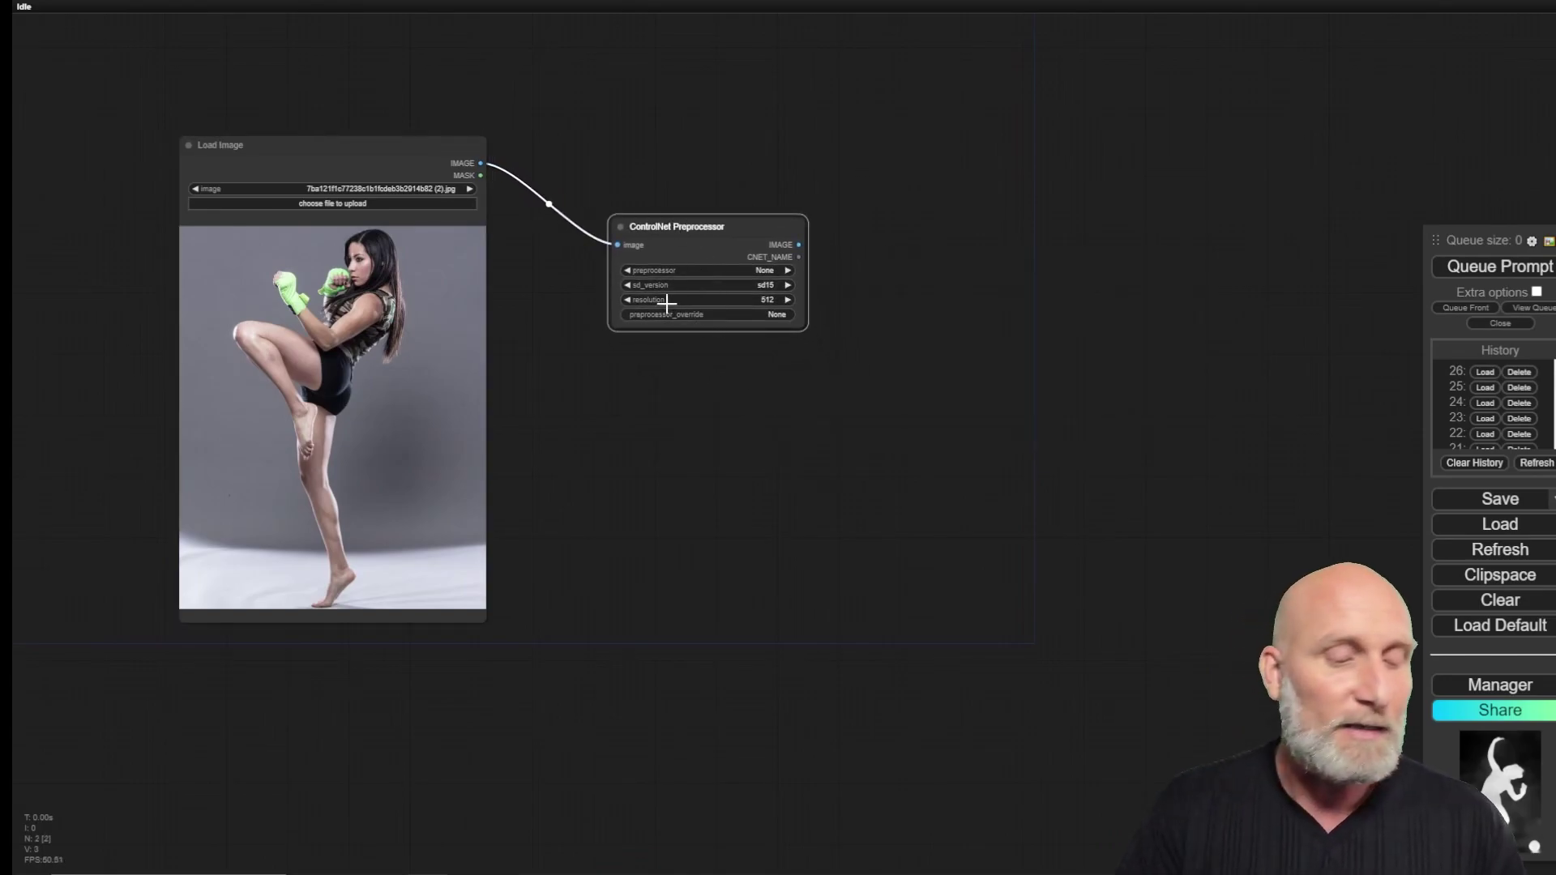
Step: Attach a Preview Image node to the ControlNet Preprocessor's IMAGE output and space the two nodes apart
{"action": "scroll", "coordinate": [688, 247], "scroll_direction": "up", "scroll_amount": 4}
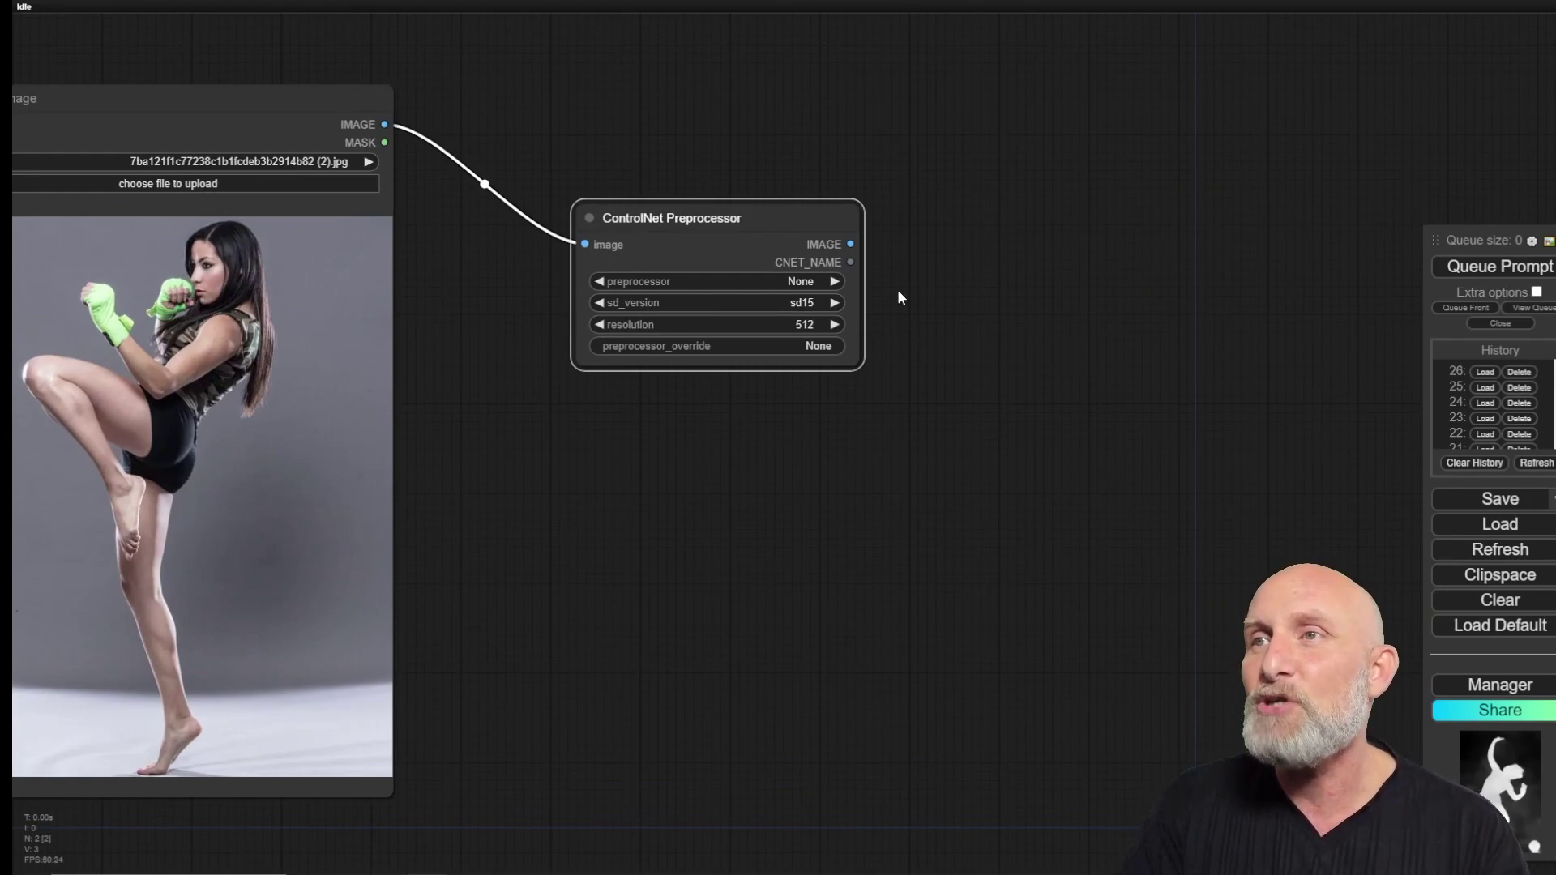
{"action": "left_click_drag", "start_coordinate": [849, 242], "coordinate": [944, 243]}
{"action": "left_click", "coordinate": [1024, 350]}
{"action": "left_click_drag", "start_coordinate": [788, 209], "coordinate": [720, 210]}
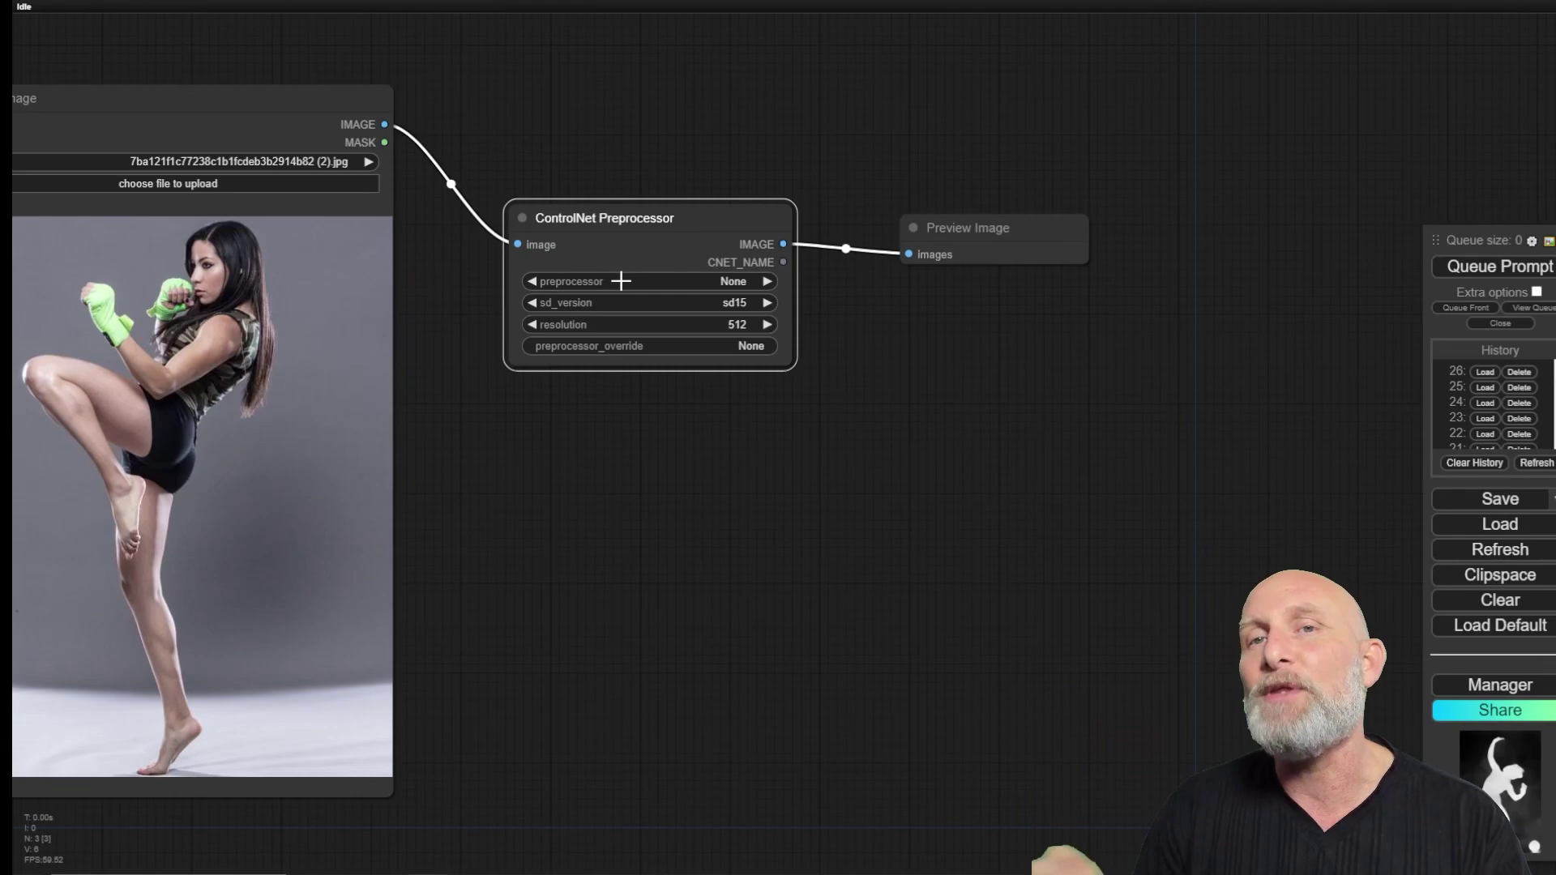
Step: Configure the ControlNet Preprocessor with preprocessor canny, sd_version sdxl and a resolution of 1024
{"action": "left_click", "coordinate": [621, 281]}
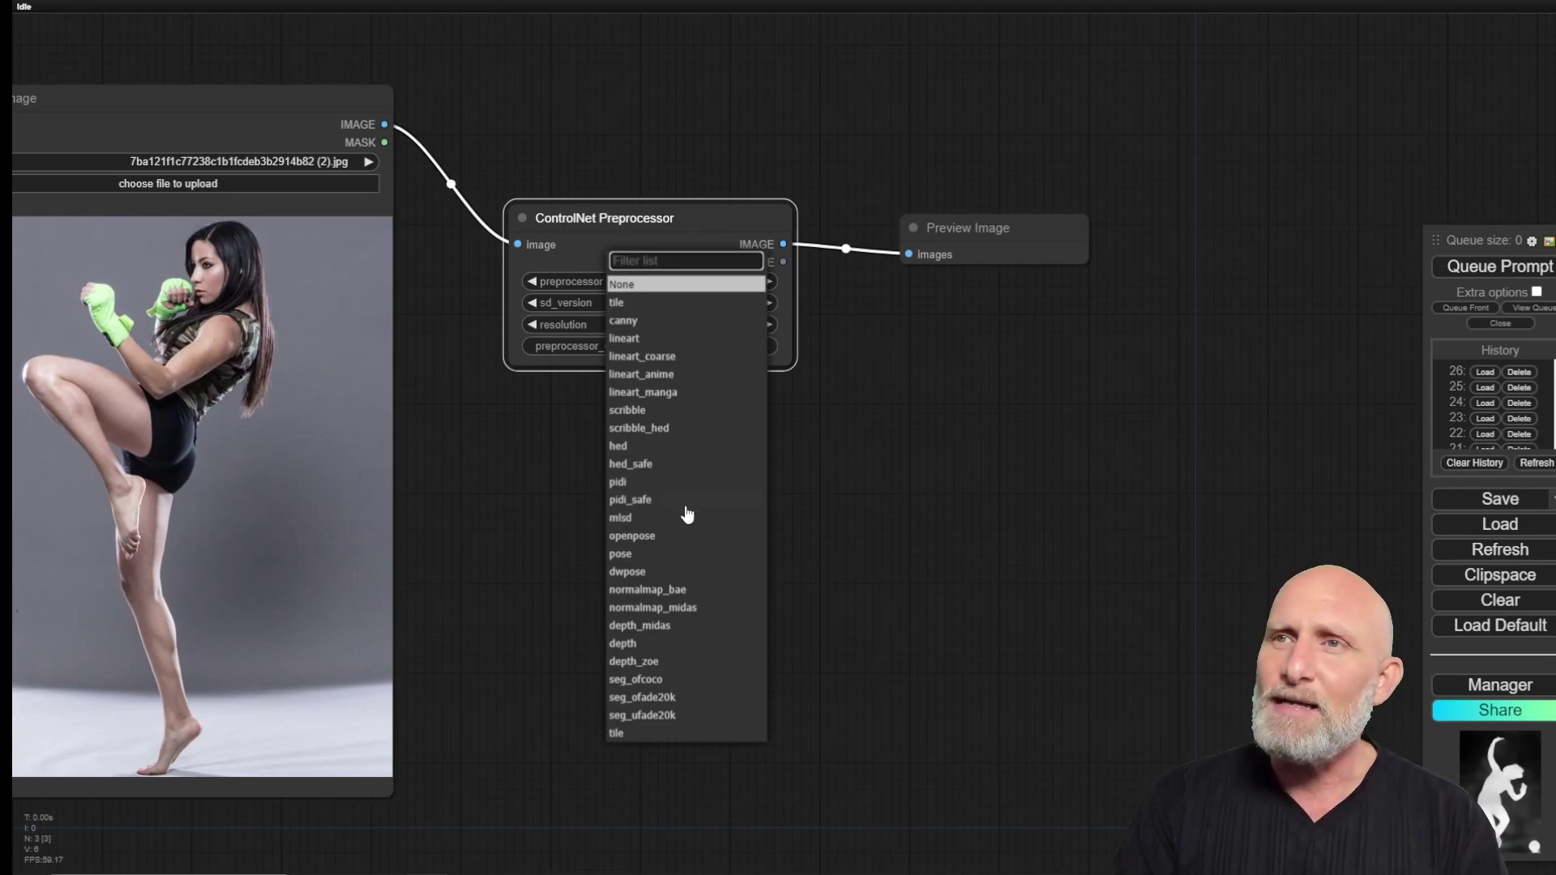
{"action": "left_click", "coordinate": [643, 323]}
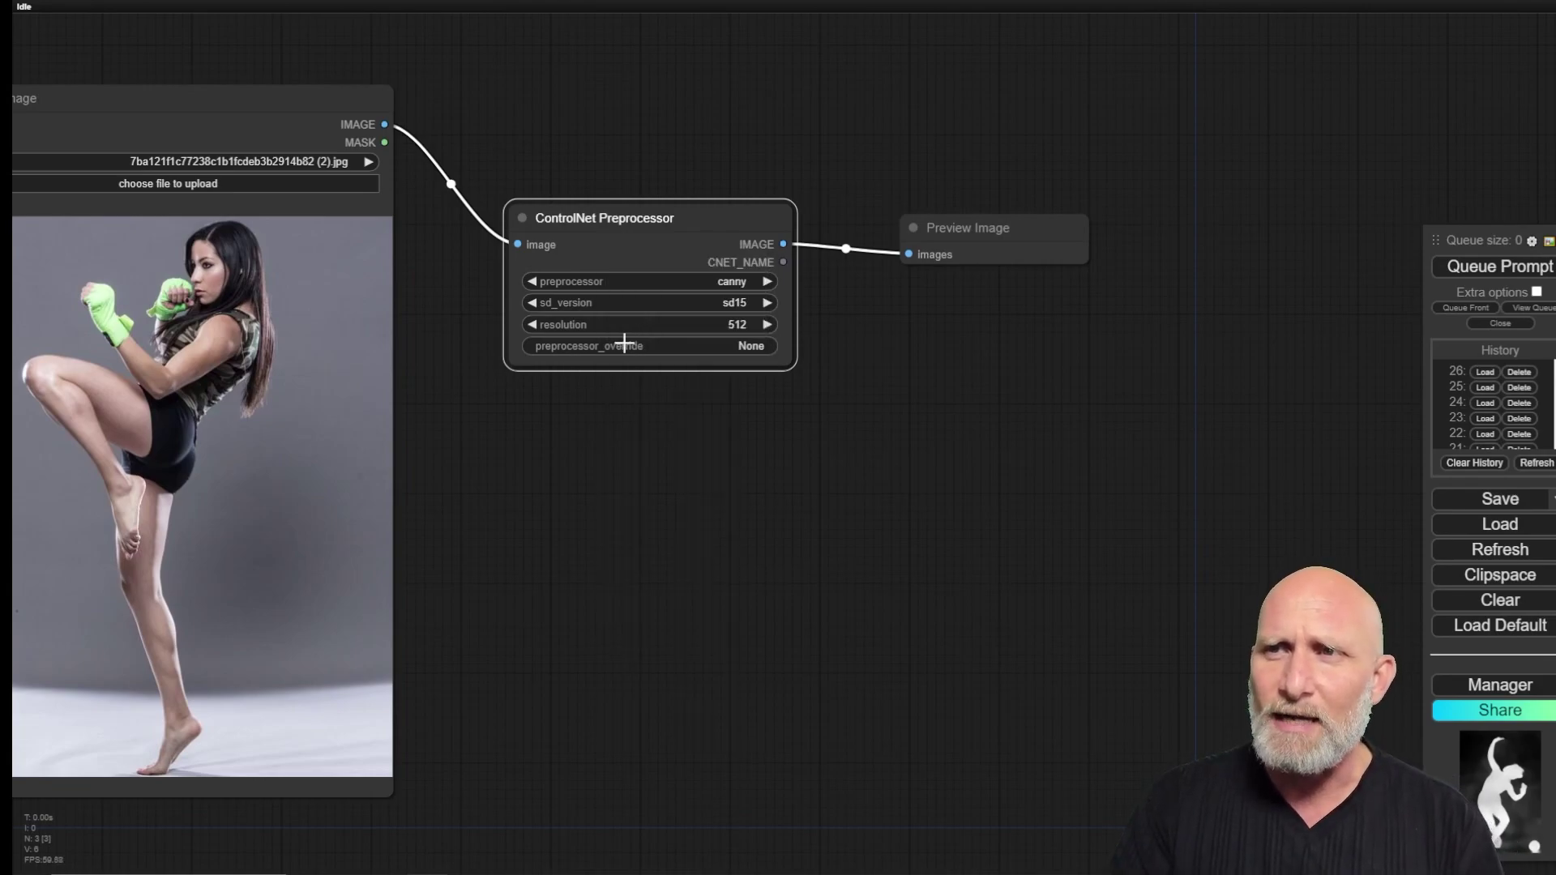
{"action": "left_click", "coordinate": [637, 304]}
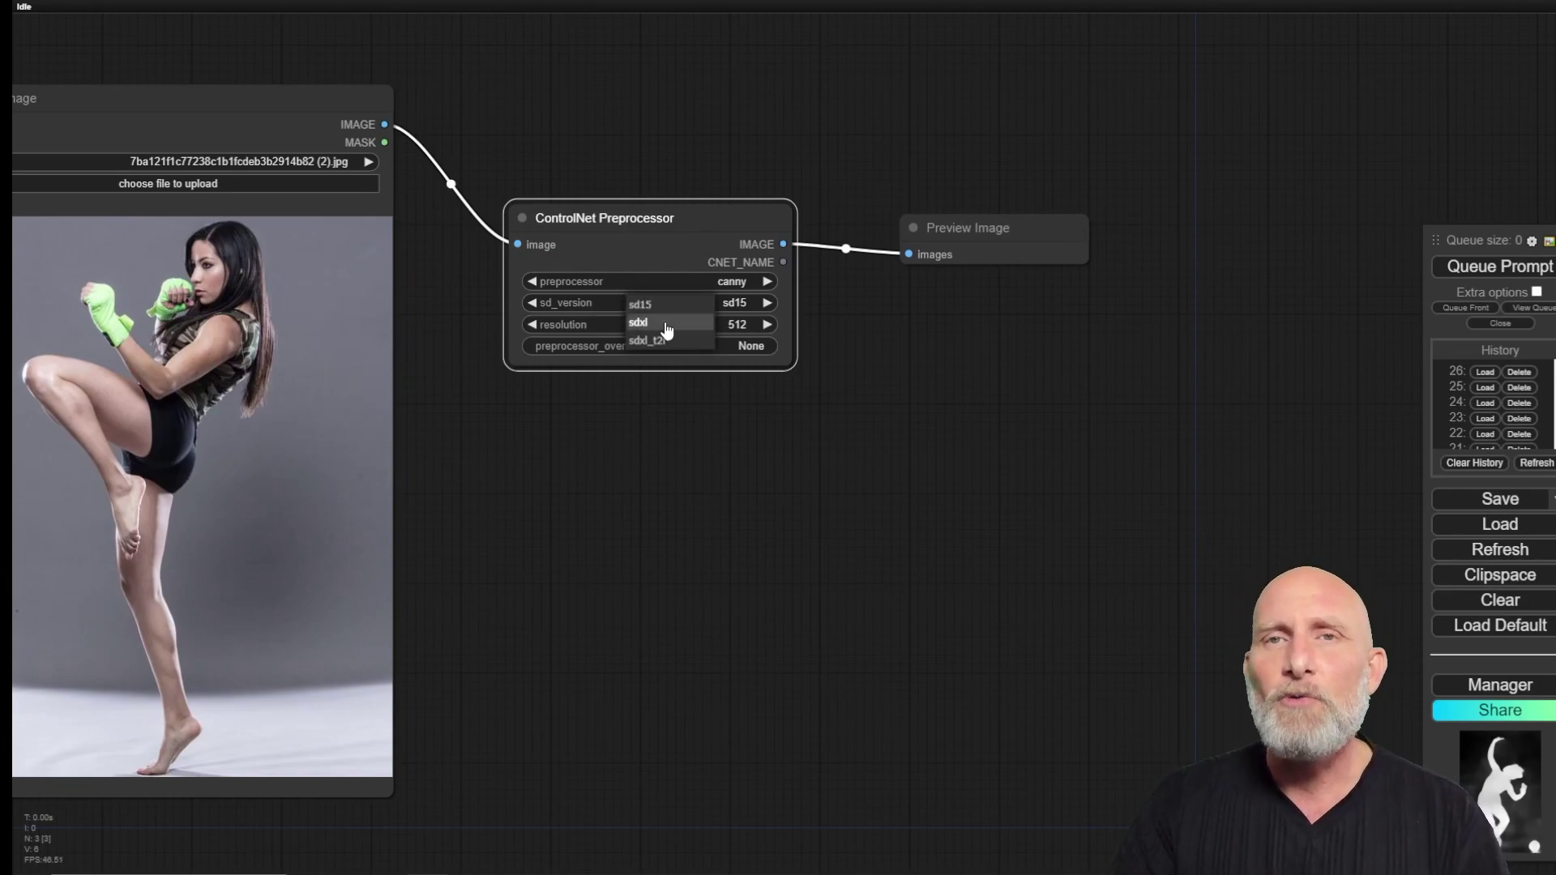
{"action": "left_click", "coordinate": [666, 325]}
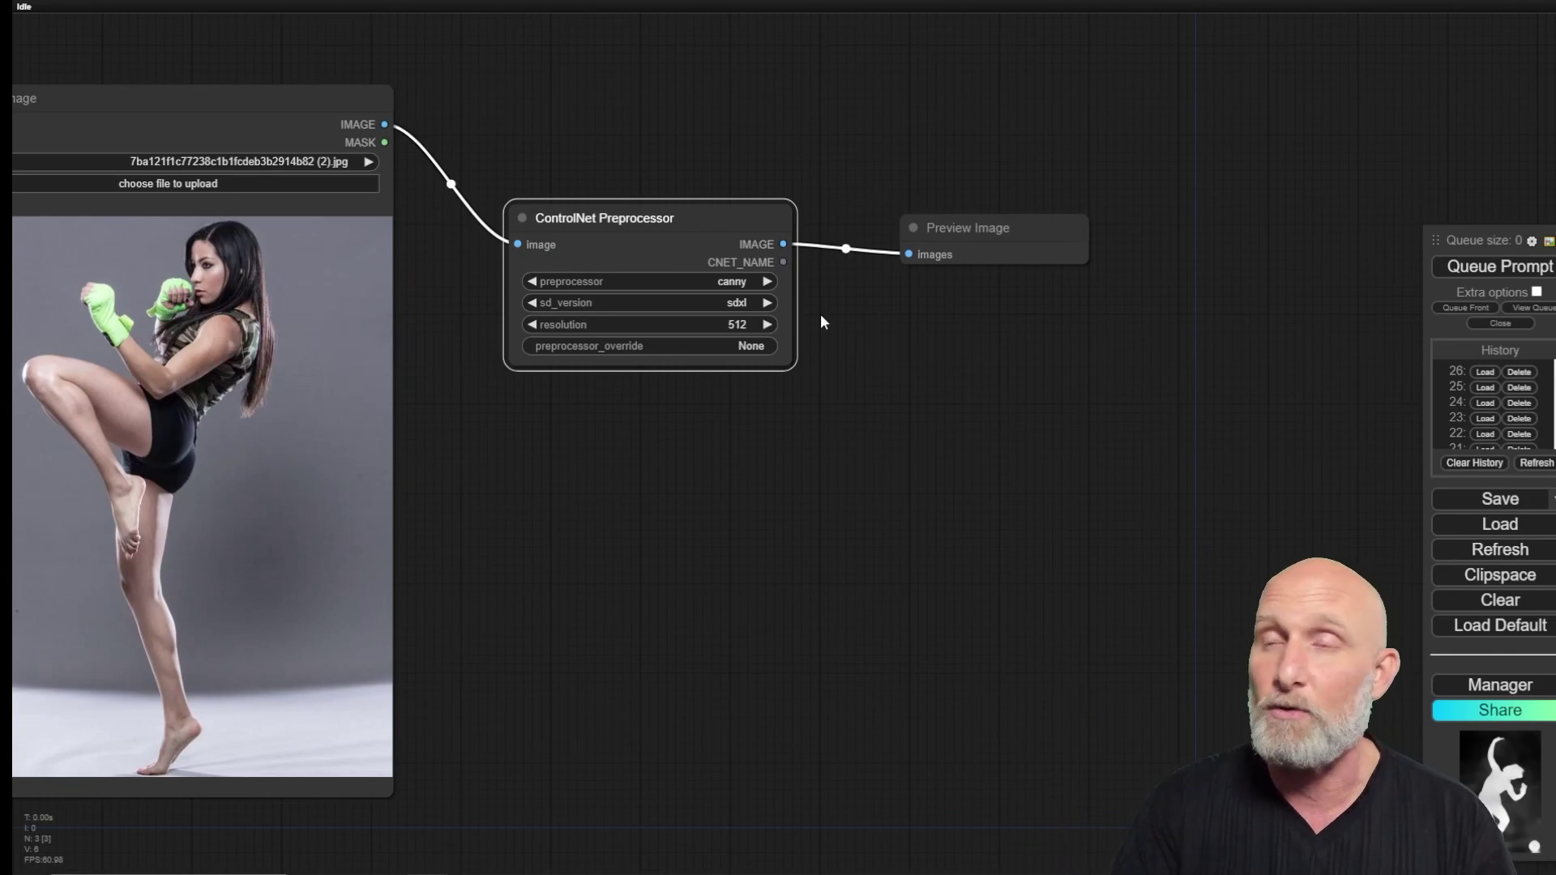
{"action": "left_click", "coordinate": [743, 322]}
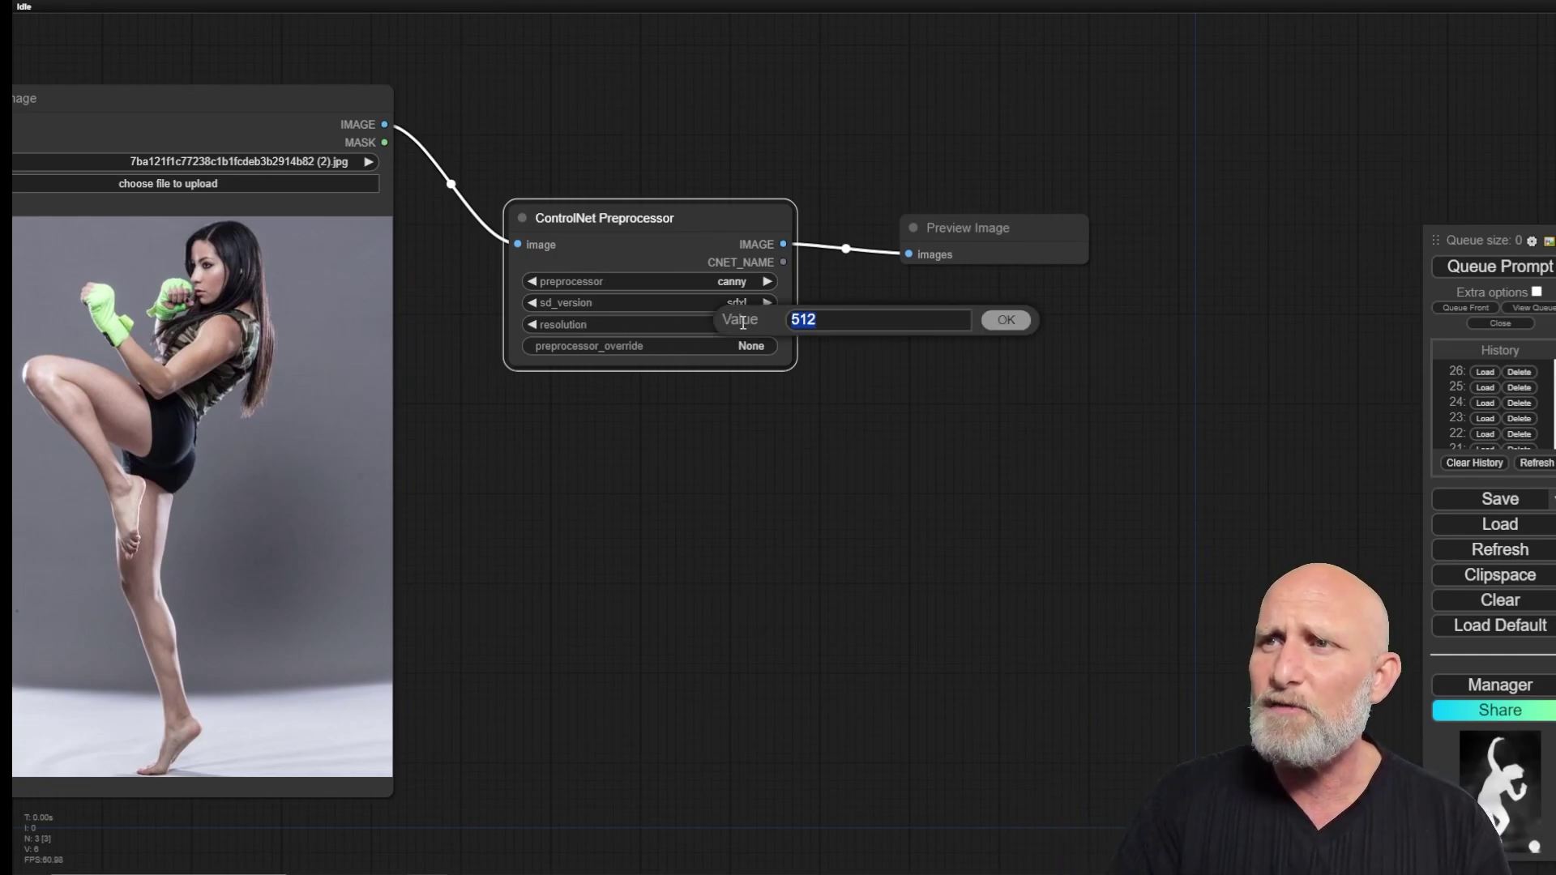
{"action": "type", "text": "1024"}
{"action": "key", "text": "Return"}
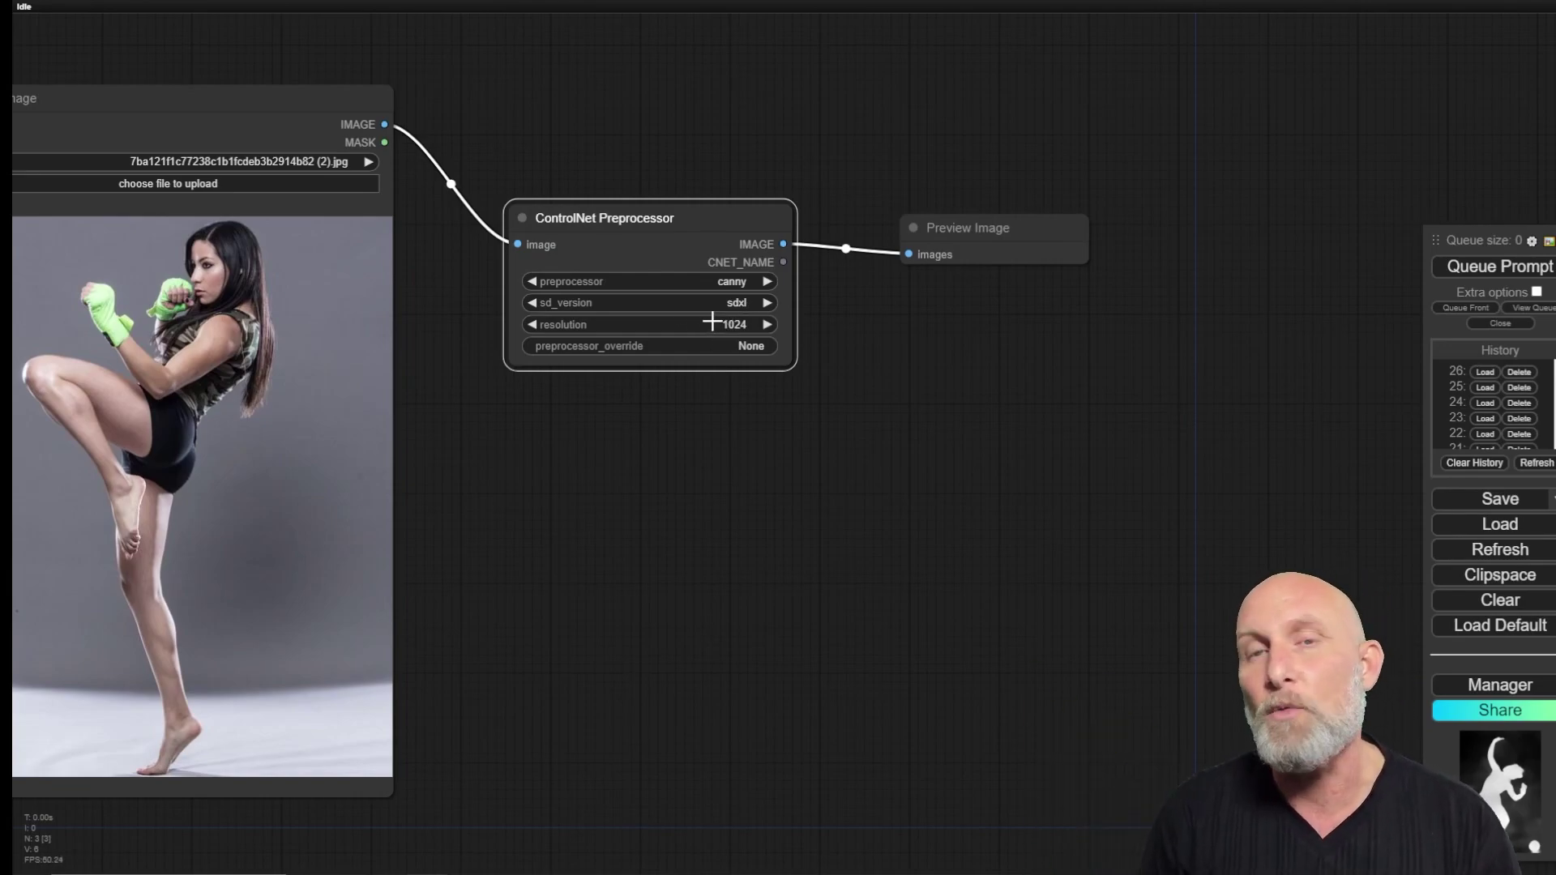
Step: Tidy the node layout, run the workflow to produce the canny edge image, and enlarge the Preview Image node
{"action": "left_click_drag", "start_coordinate": [692, 217], "coordinate": [627, 218]}
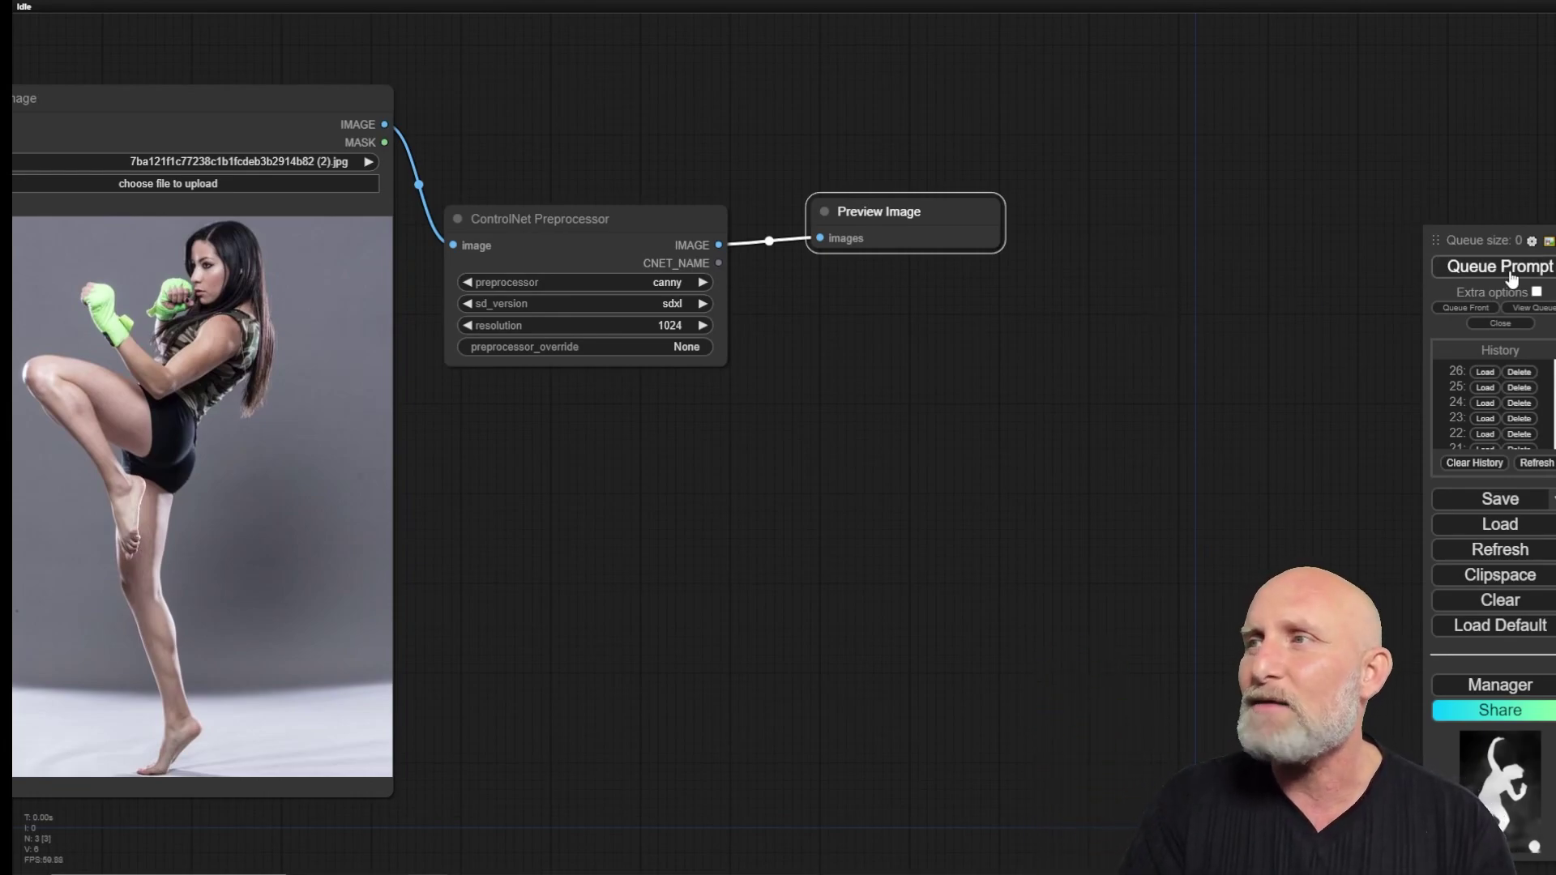
{"action": "left_click", "coordinate": [1458, 267]}
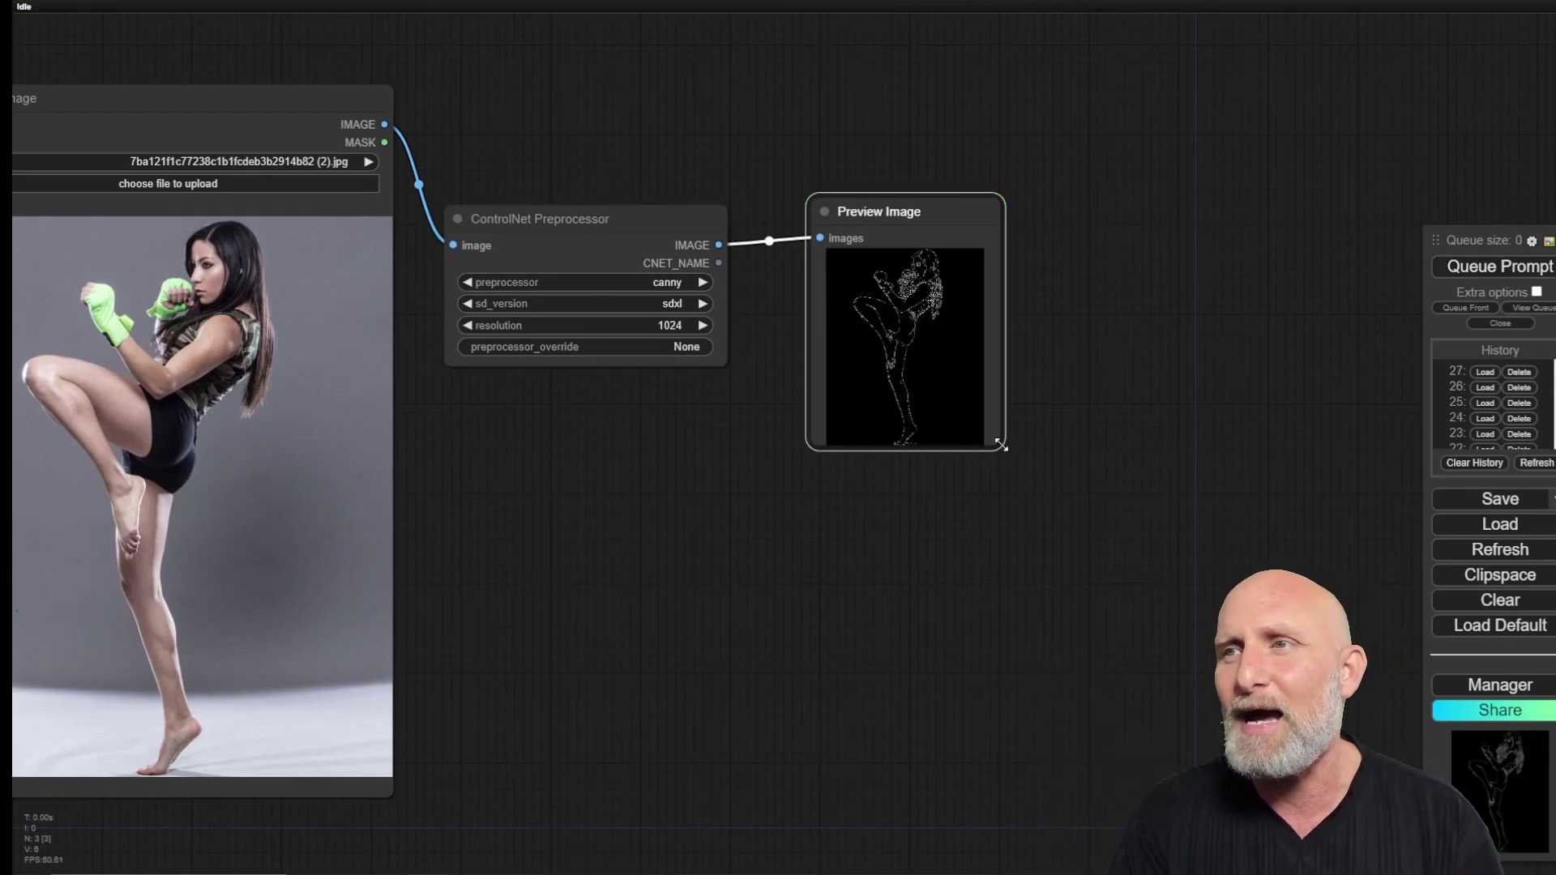
{"action": "left_click_drag", "start_coordinate": [1001, 448], "coordinate": [1108, 740]}
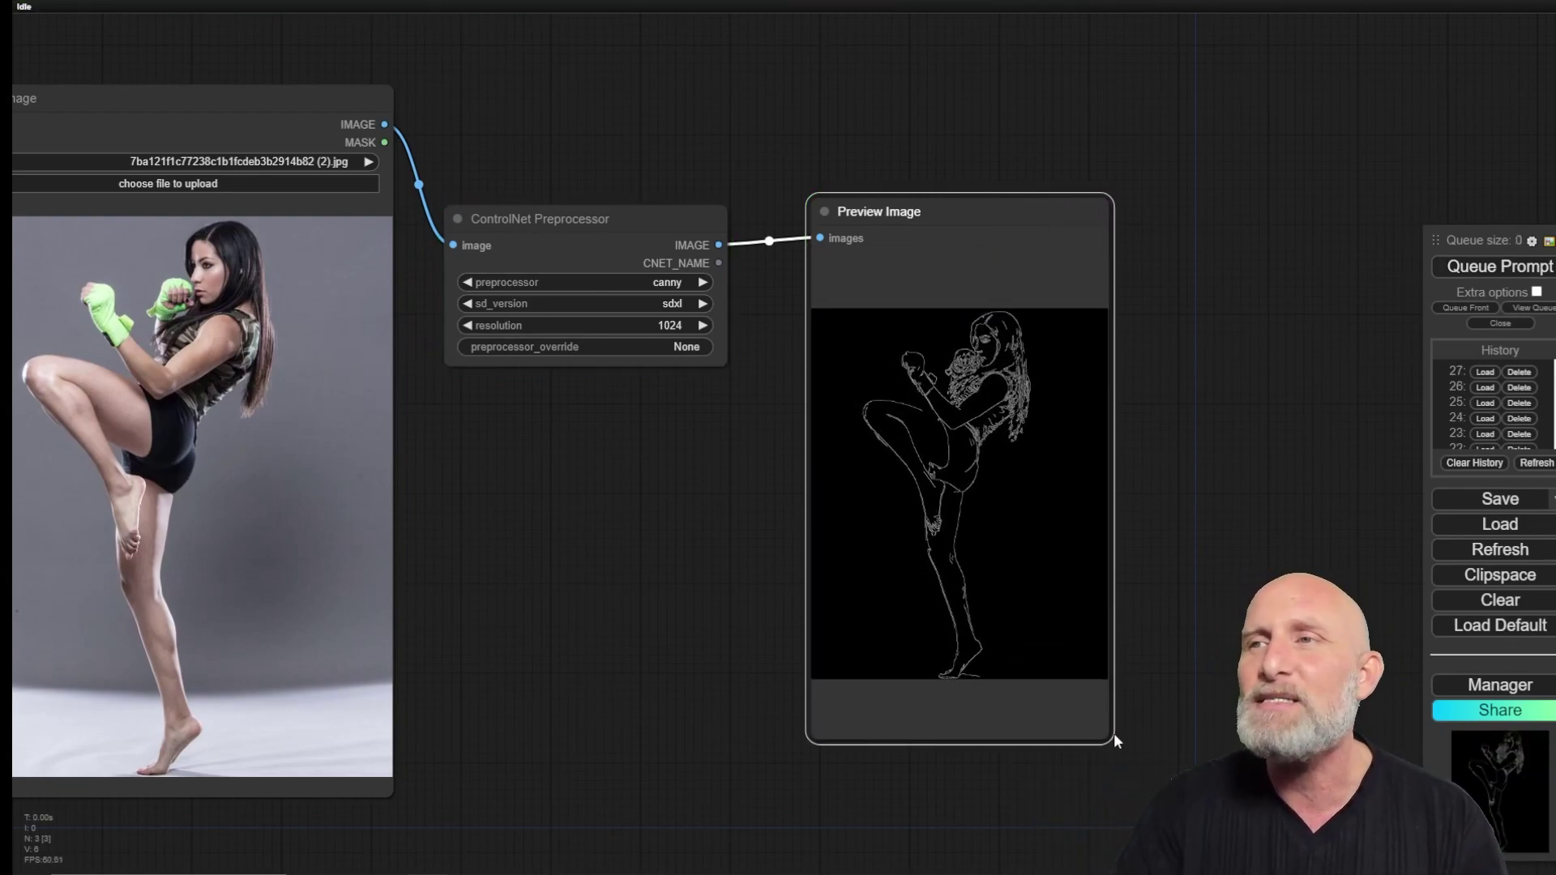
Step: Move the Preview Image node closer to the ControlNet Preprocessor, enlarge it to fill with the image, and save the canny image
{"action": "left_click_drag", "start_coordinate": [937, 227], "coordinate": [871, 178]}
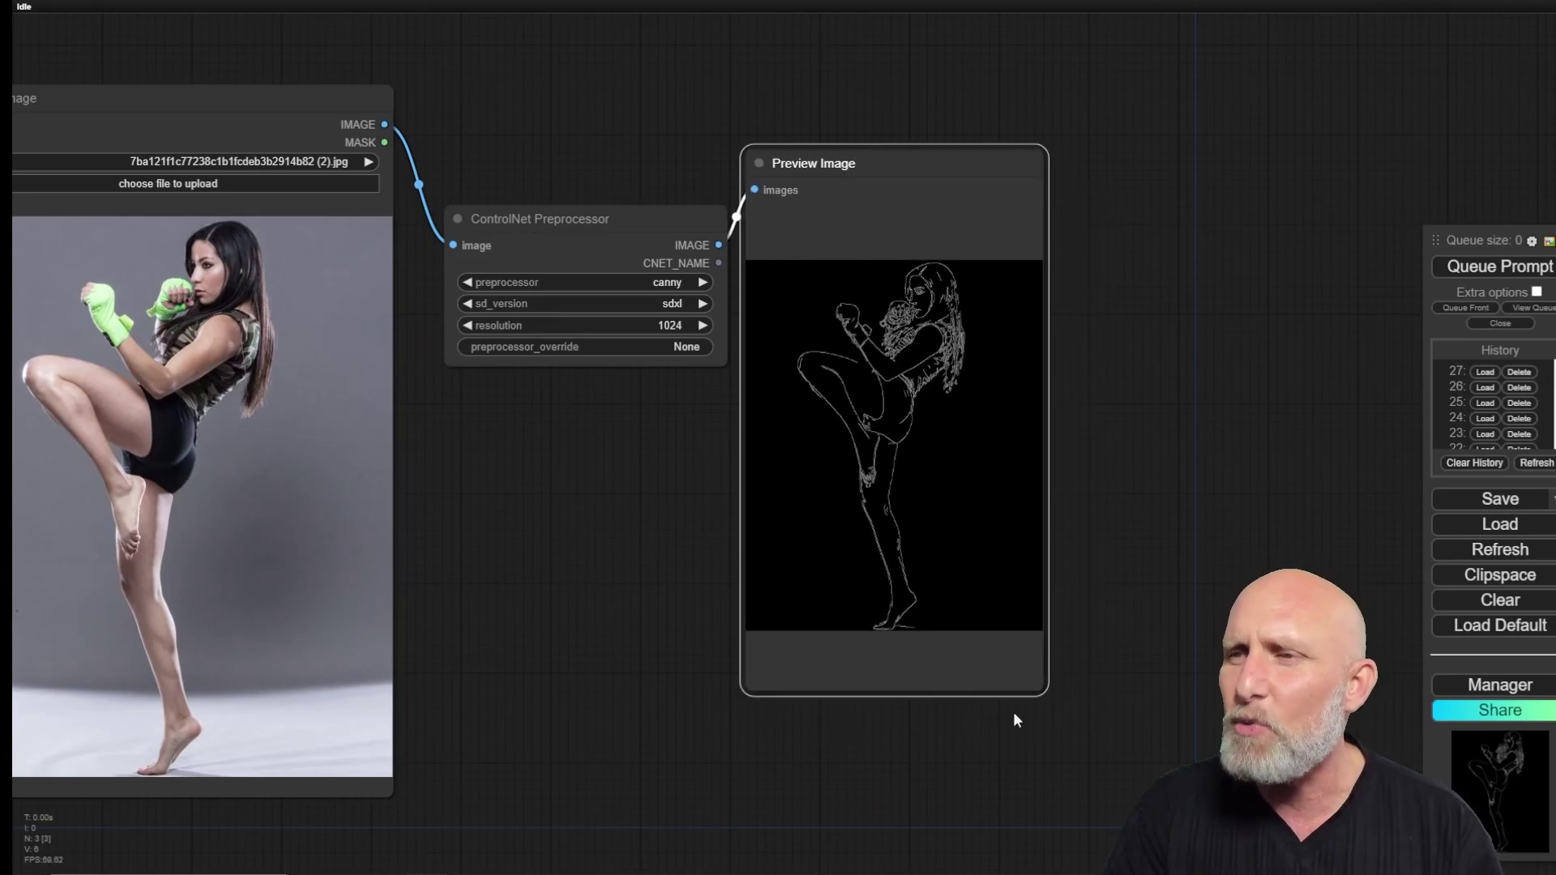
{"action": "left_click_drag", "start_coordinate": [1052, 693], "coordinate": [1181, 747]}
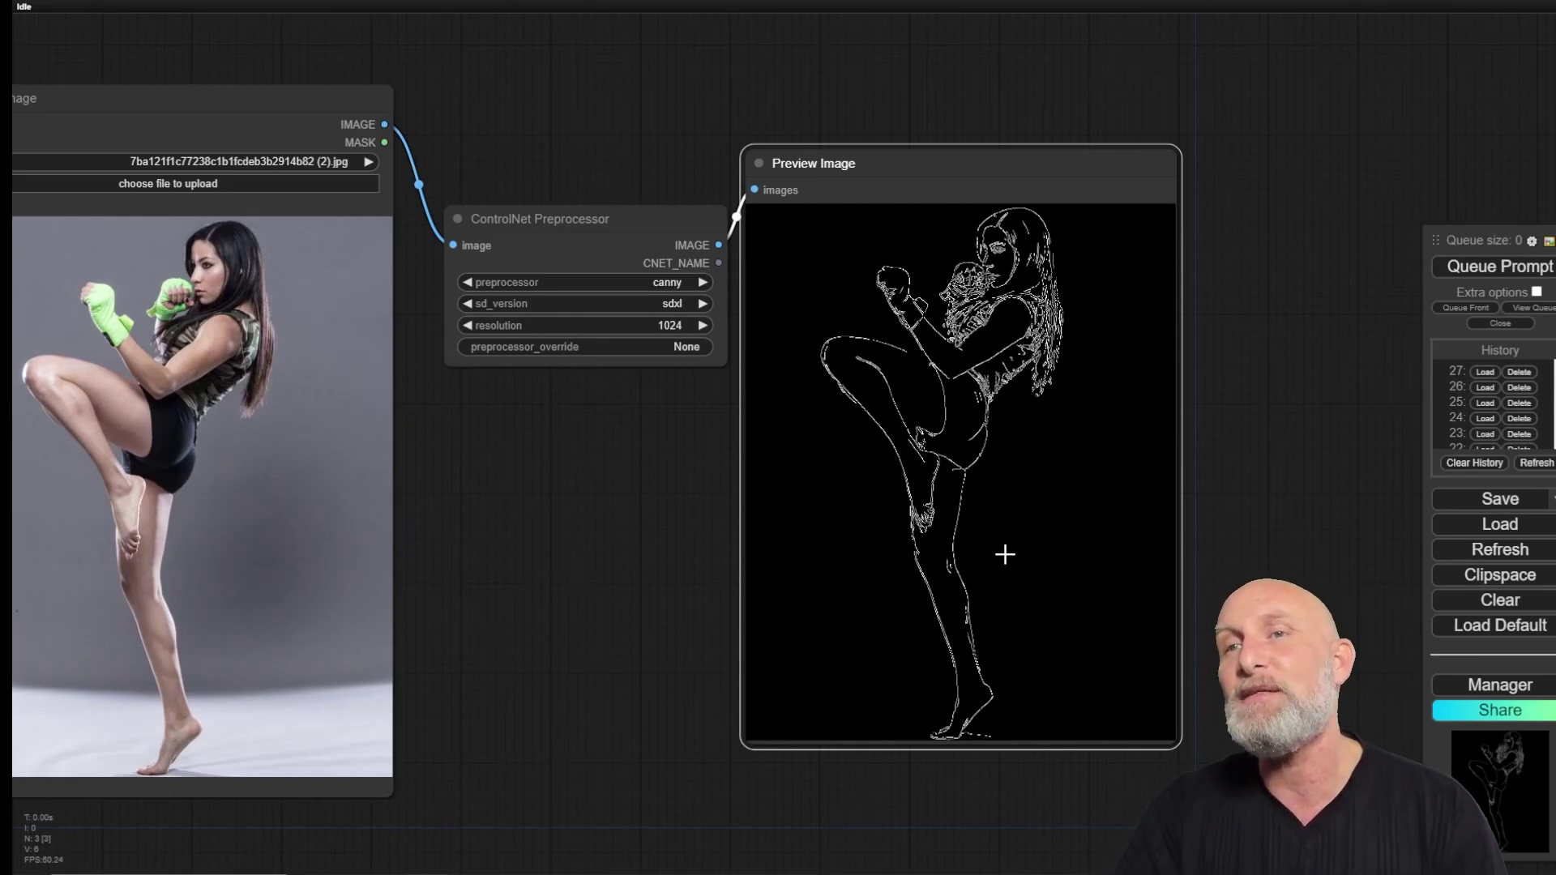
{"action": "right_click", "coordinate": [958, 414]}
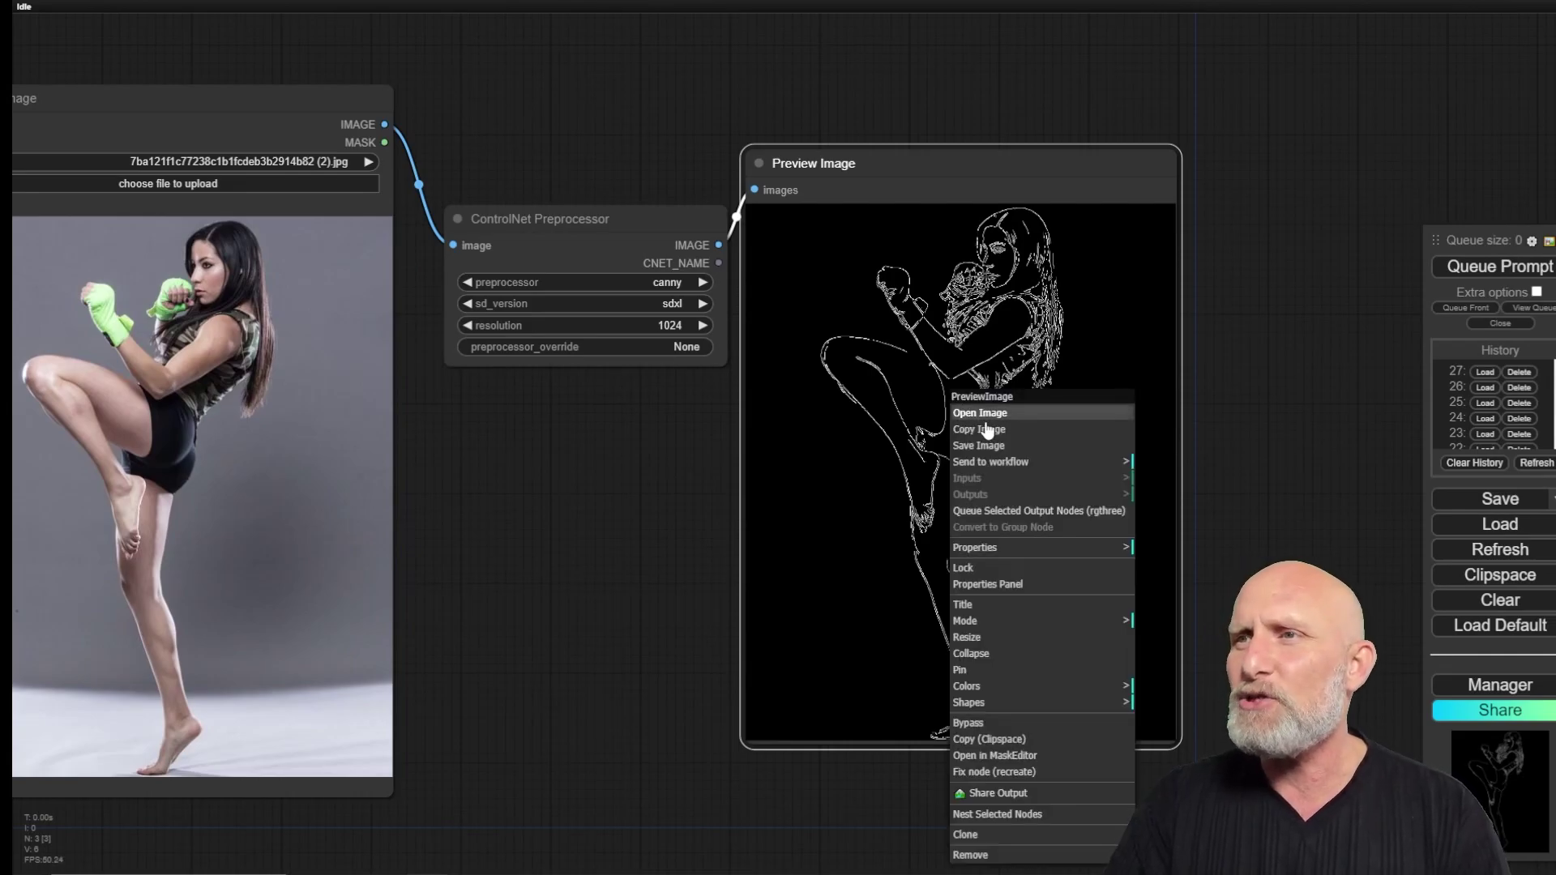
{"action": "left_click", "coordinate": [1005, 441]}
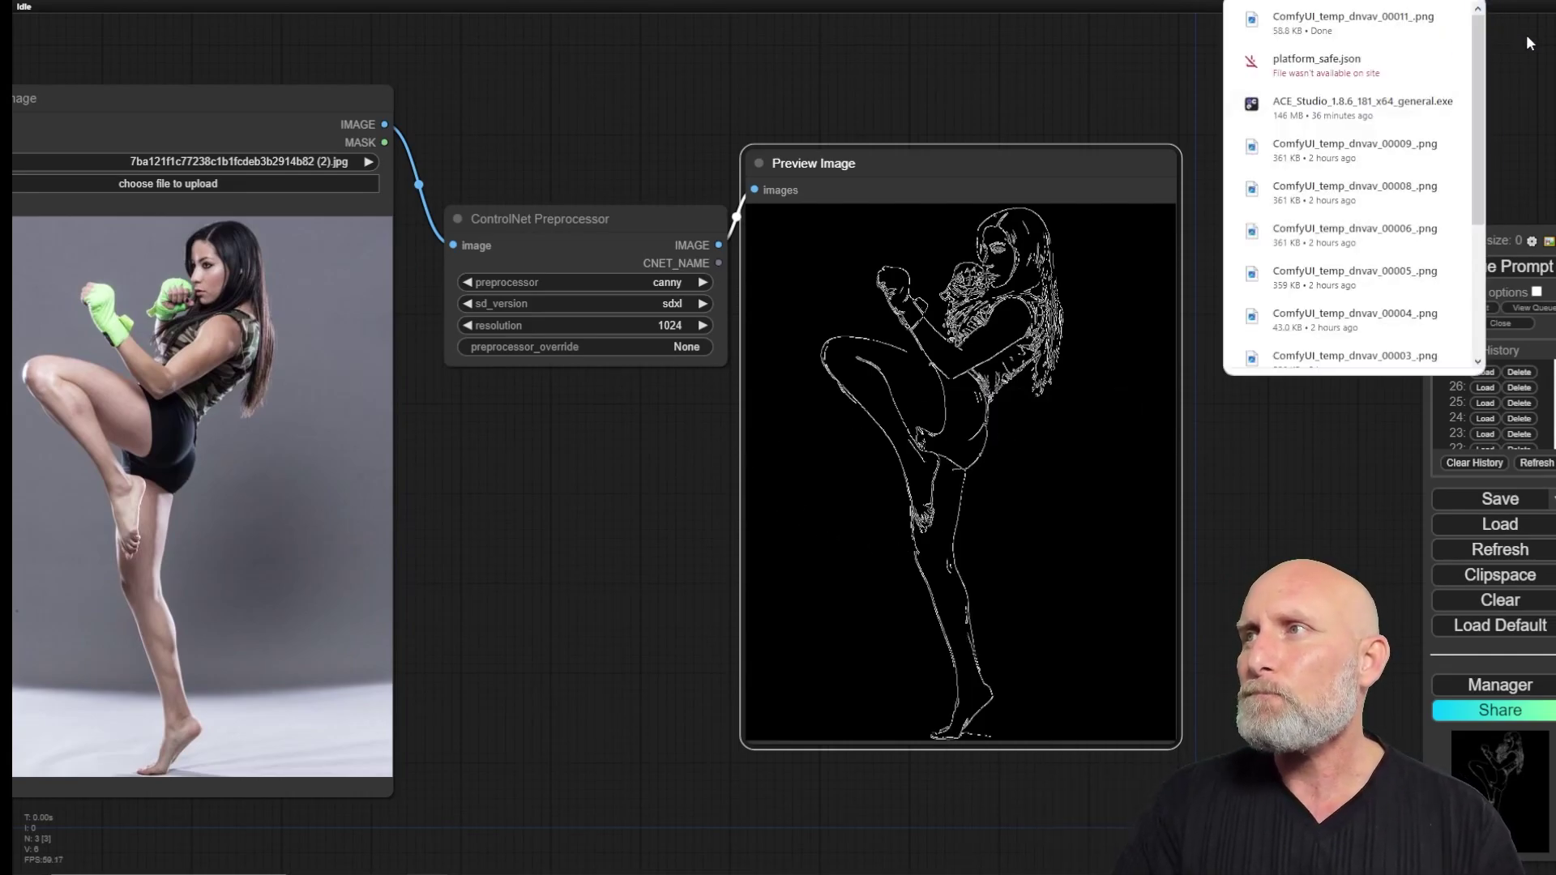
{"action": "left_click", "coordinate": [1199, 146]}
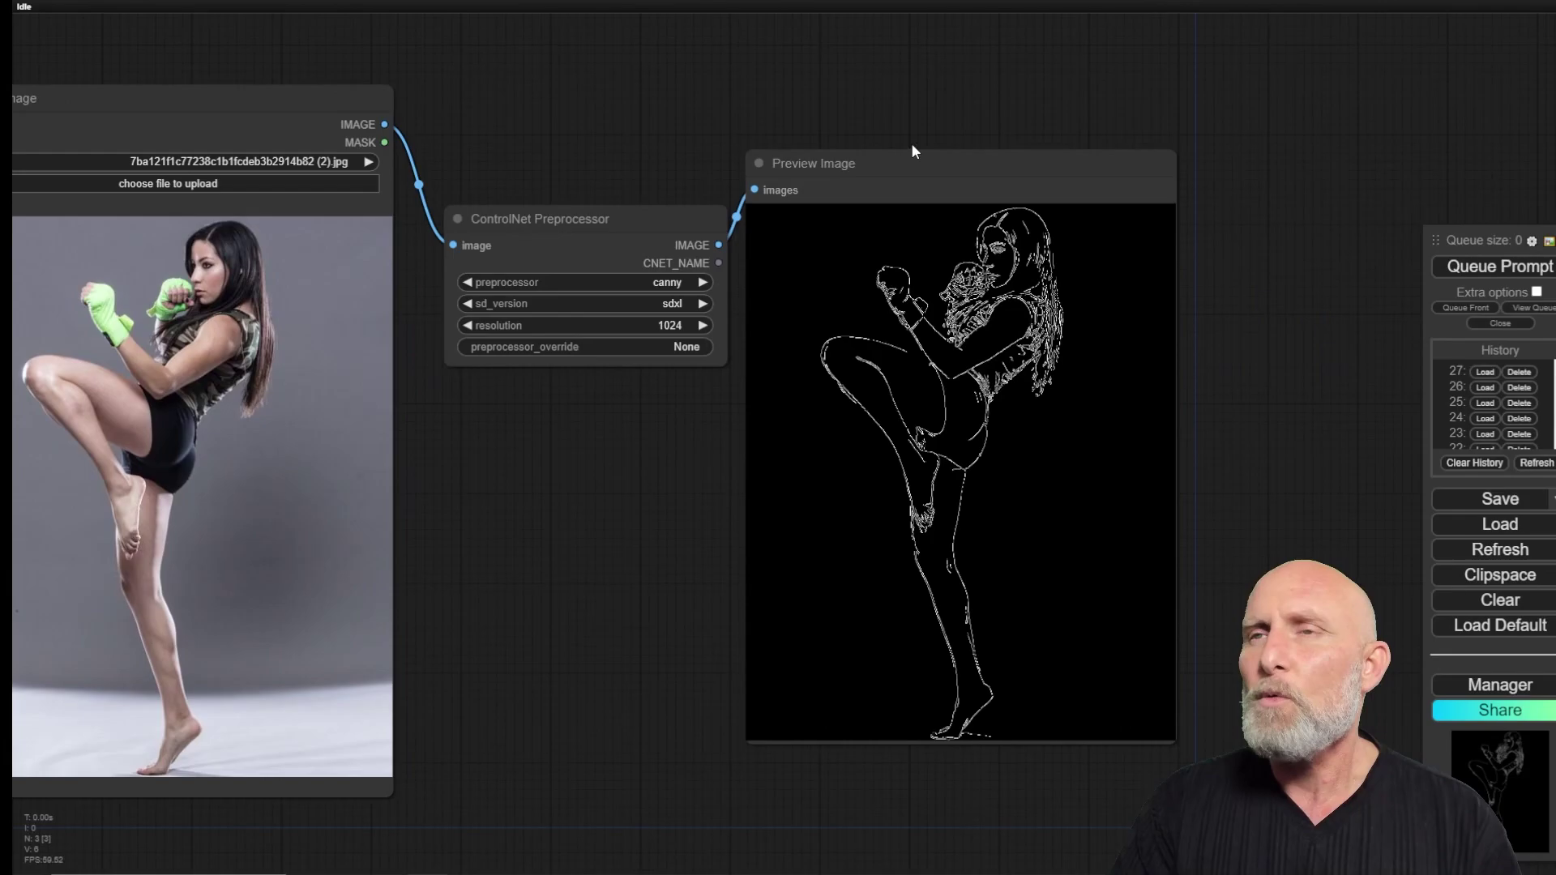
Step: Switch the ControlNet Preprocessor to lineart, run the workflow, and save the resulting line art image
{"action": "left_click", "coordinate": [631, 284]}
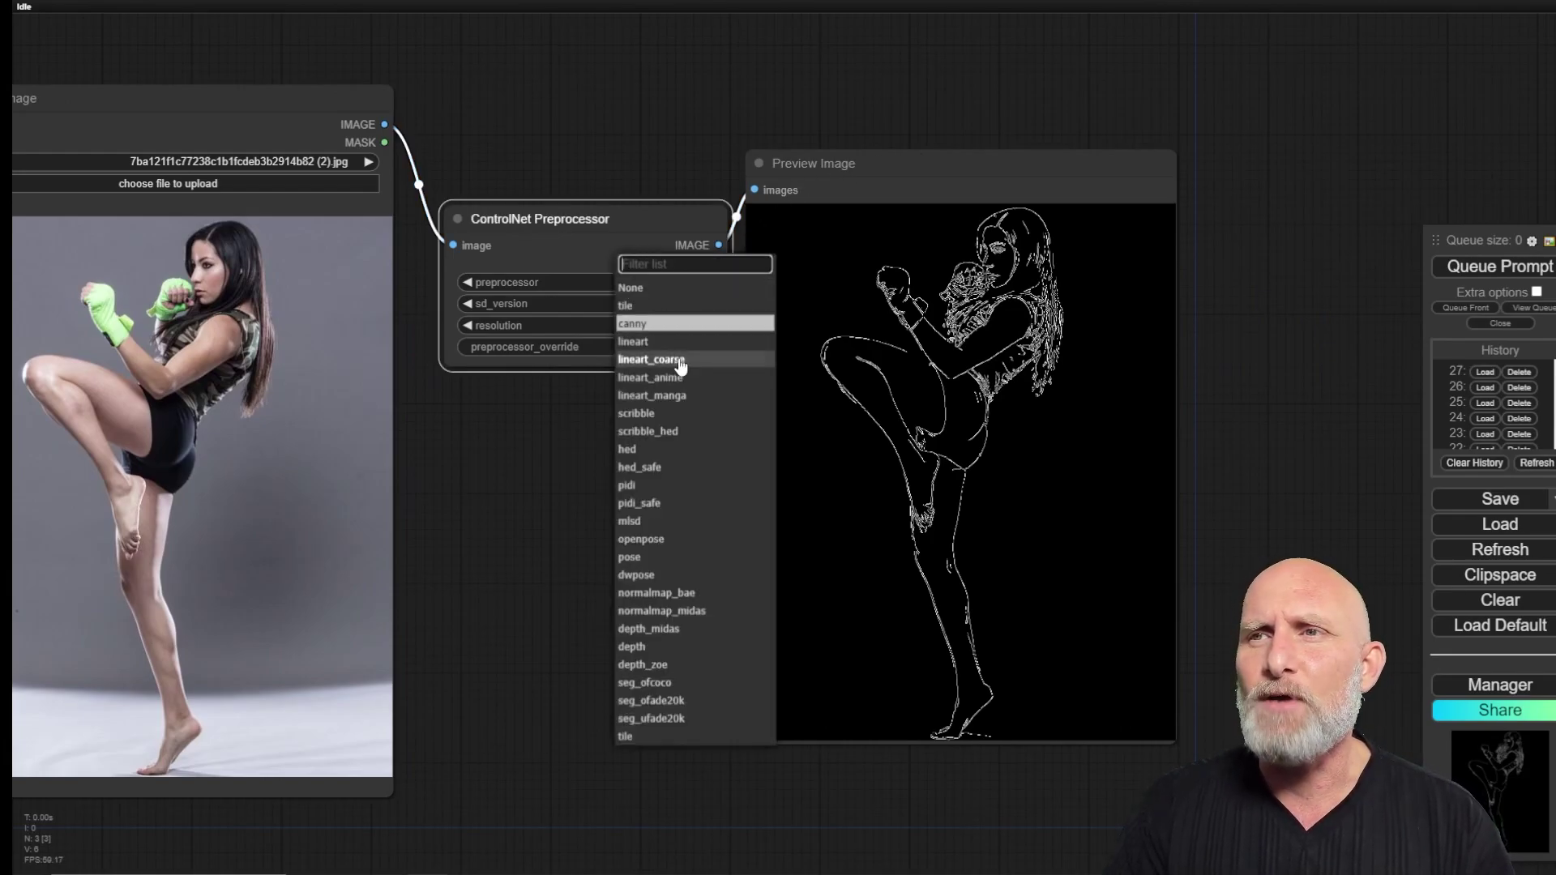
{"action": "left_click", "coordinate": [639, 348]}
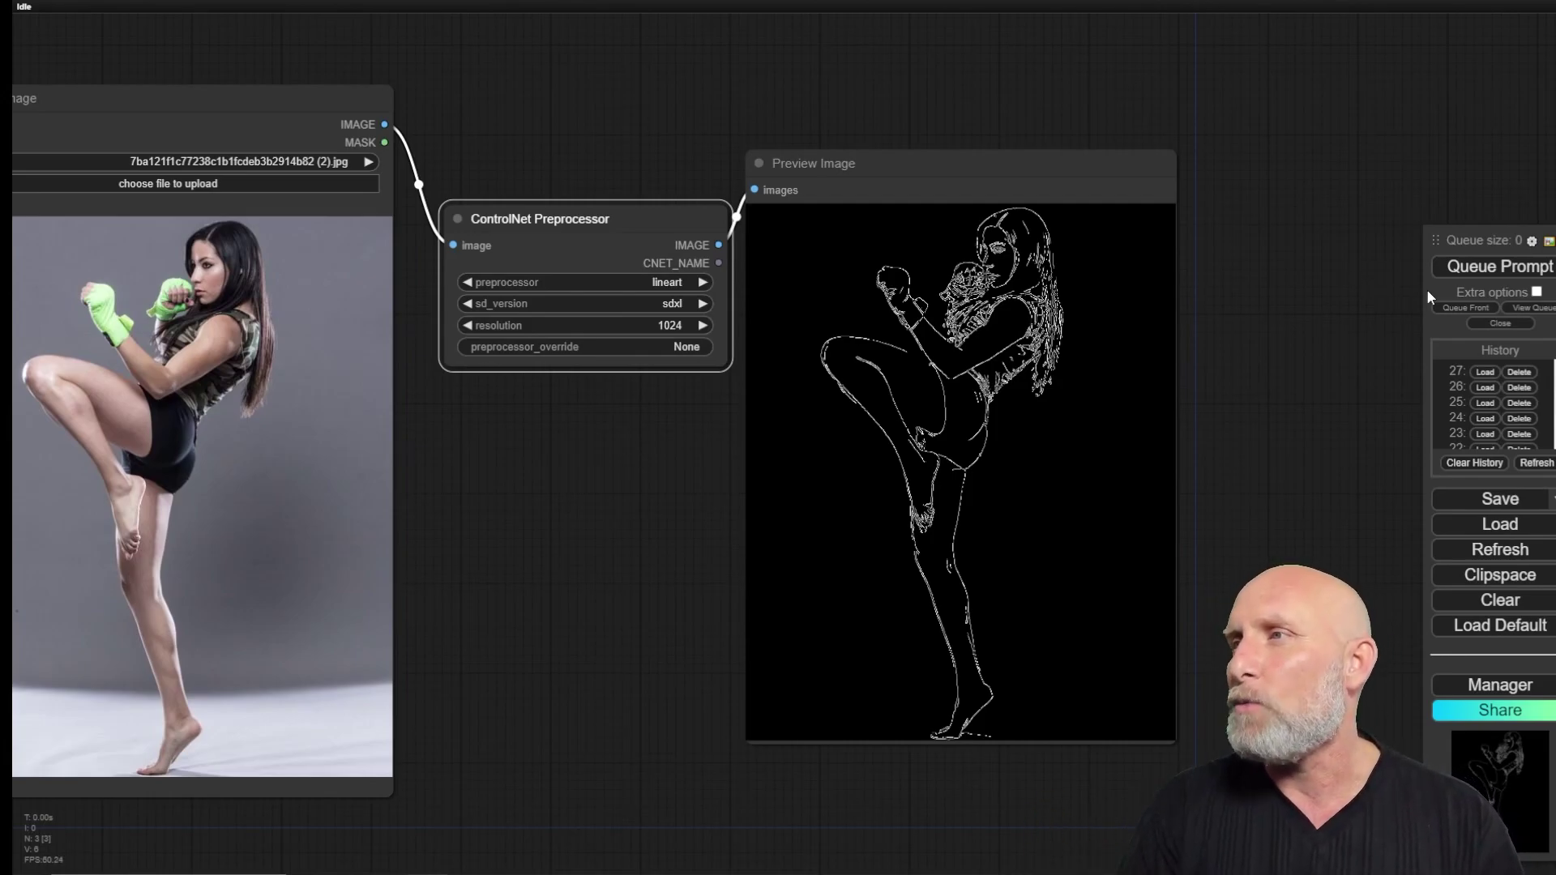
{"action": "left_click", "coordinate": [1495, 267]}
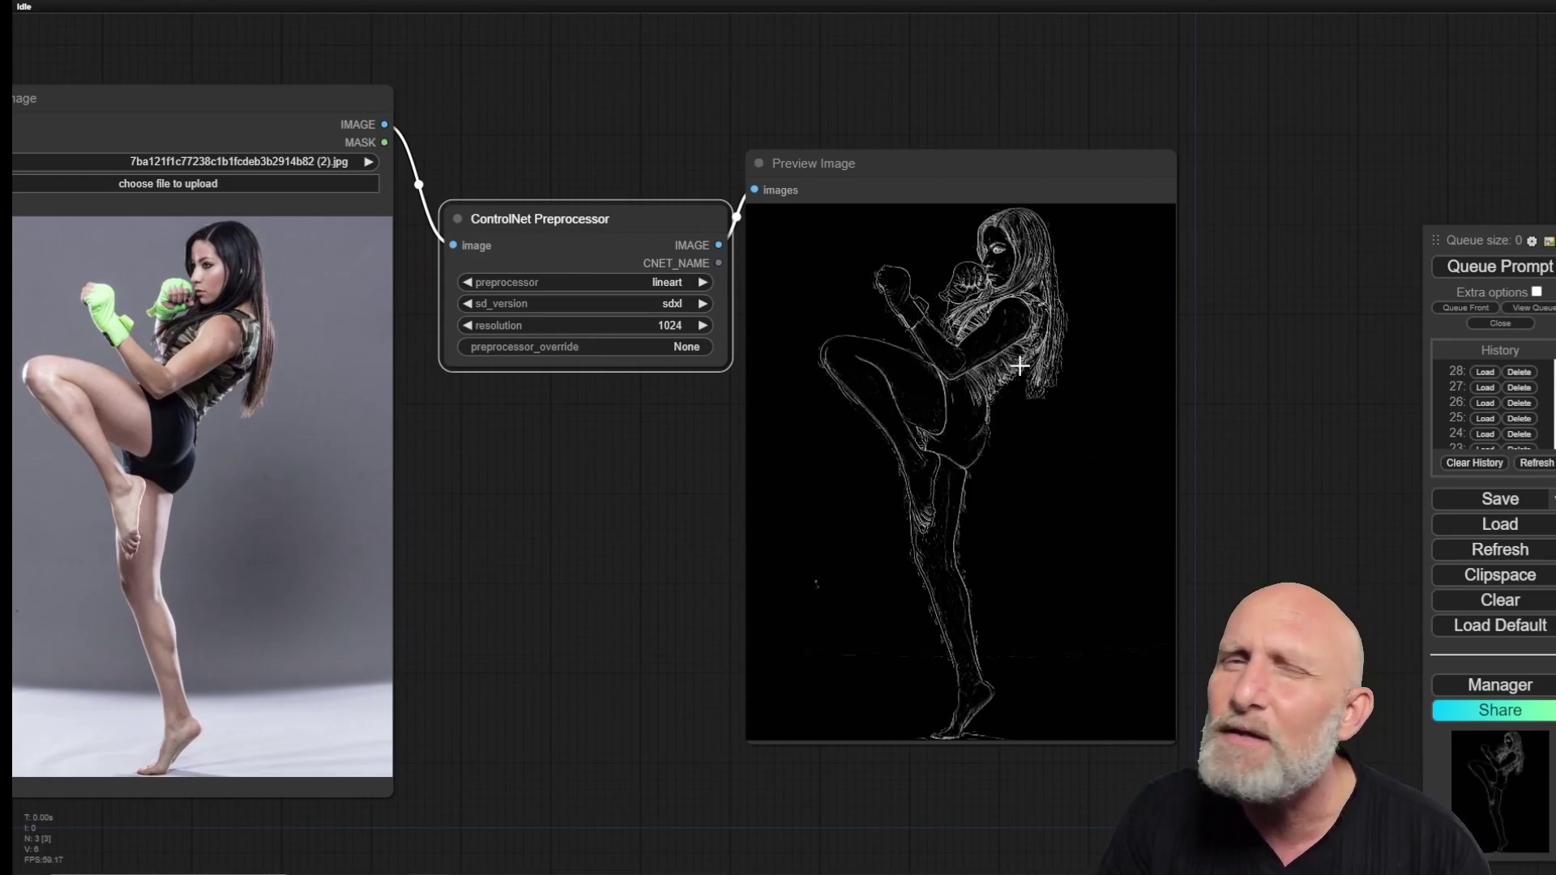
{"action": "right_click", "coordinate": [1000, 462]}
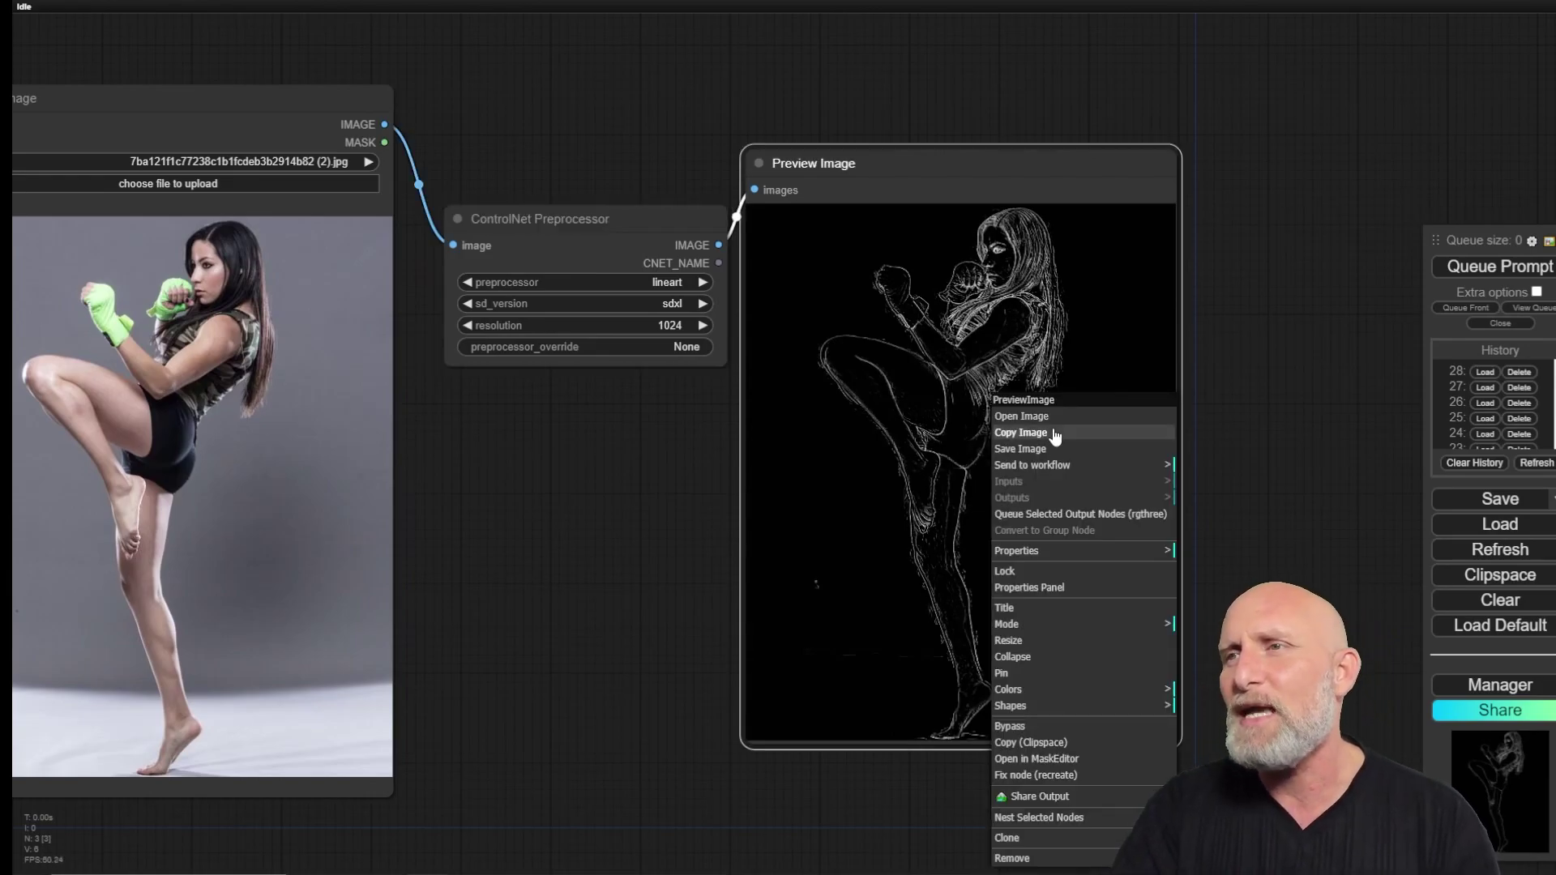
{"action": "left_click", "coordinate": [1052, 449]}
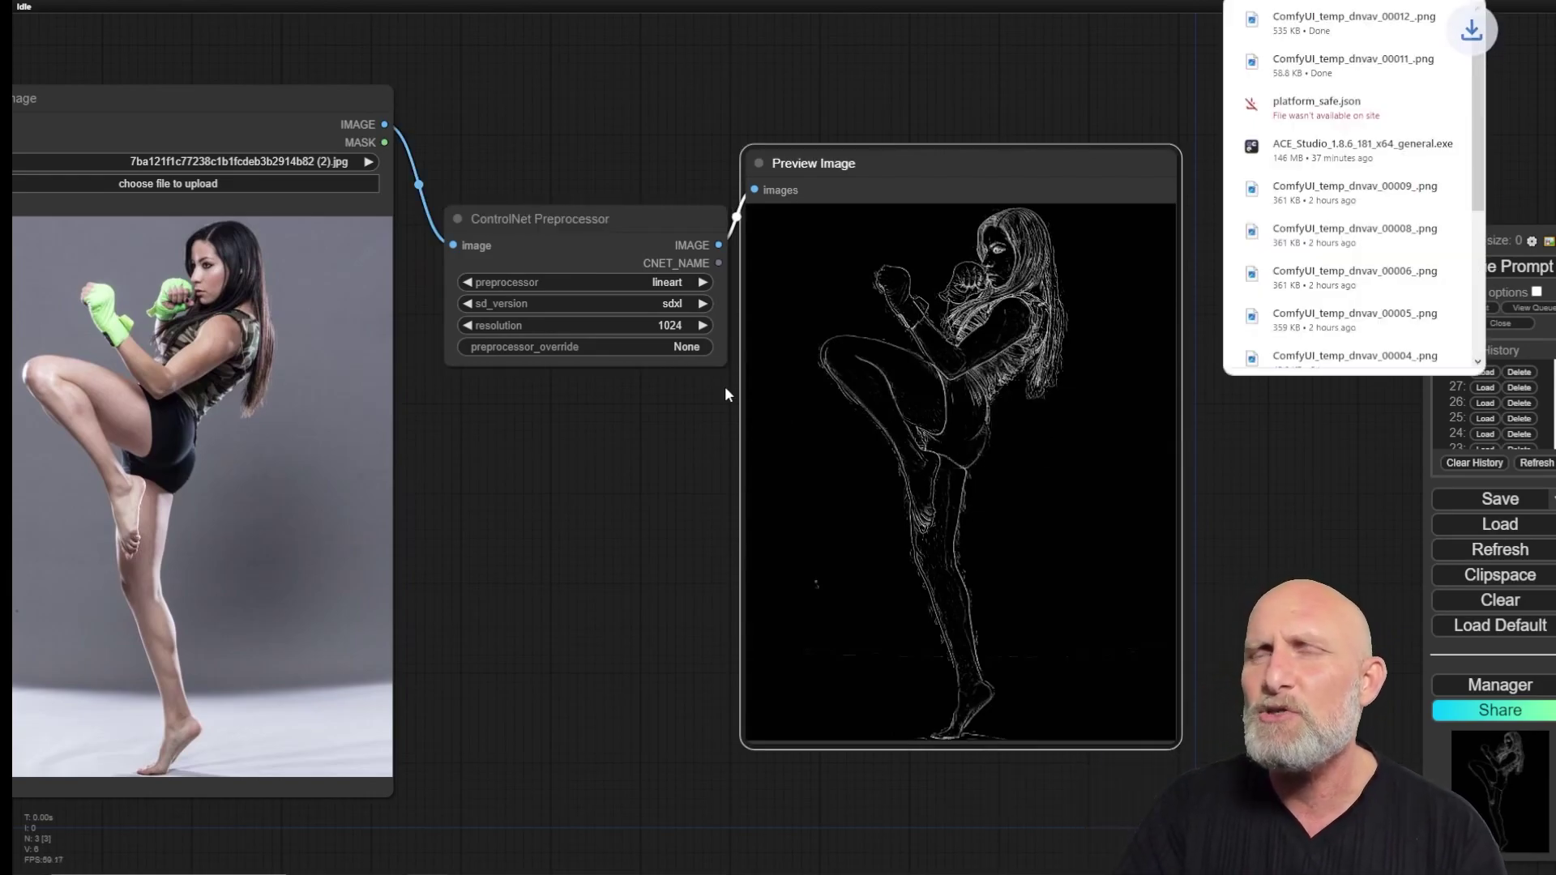
Step: Switch the ControlNet Preprocessor to openpose, run the workflow, and save the resulting pose skeleton image
{"action": "left_click", "coordinate": [646, 283]}
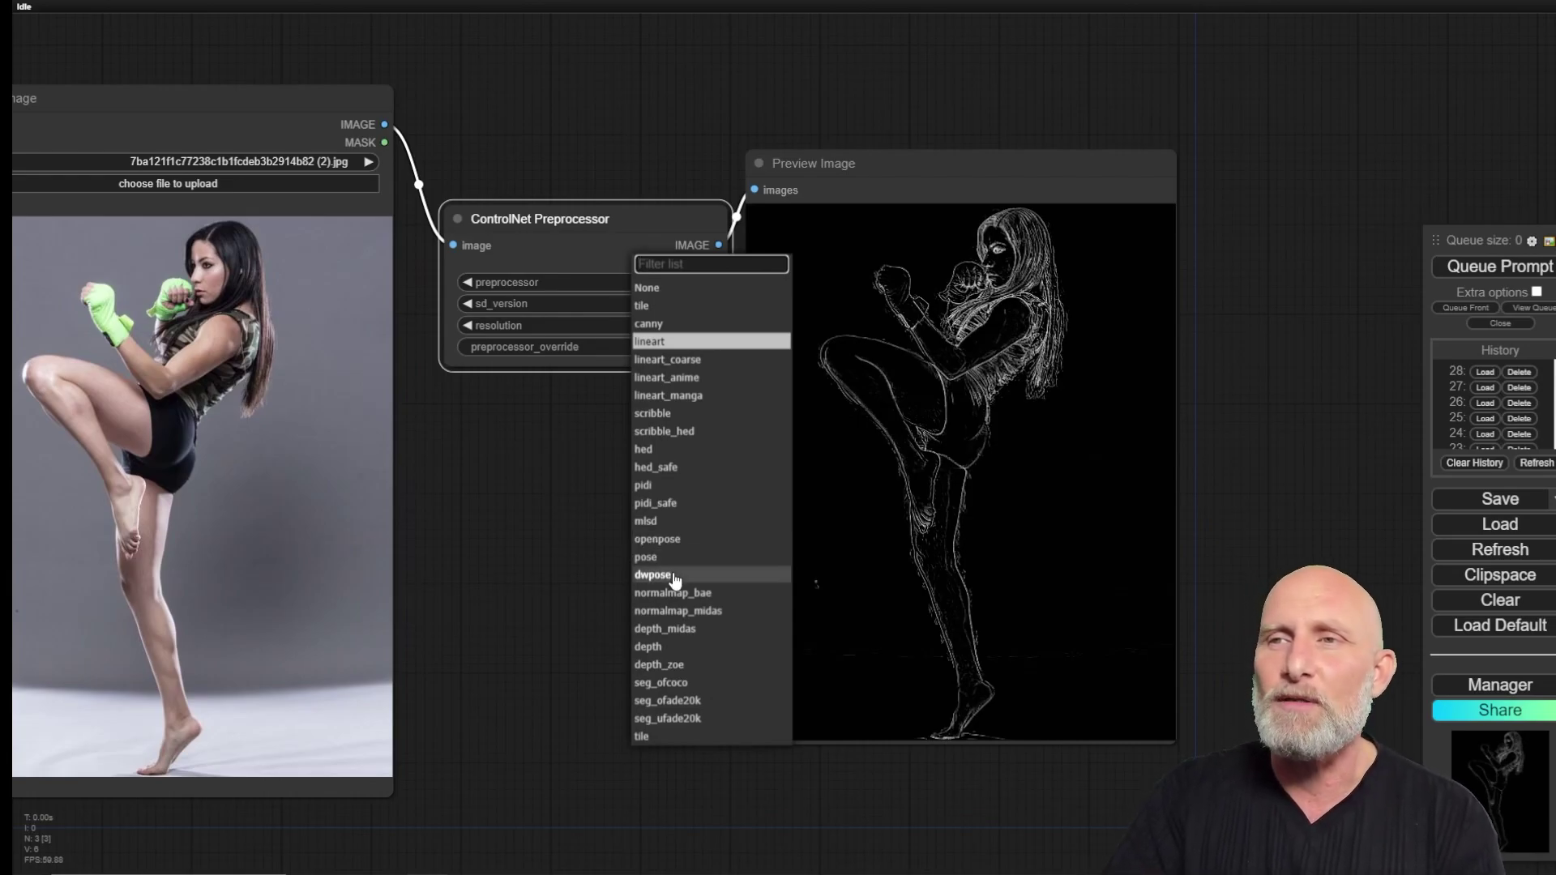
{"action": "left_click", "coordinate": [674, 540]}
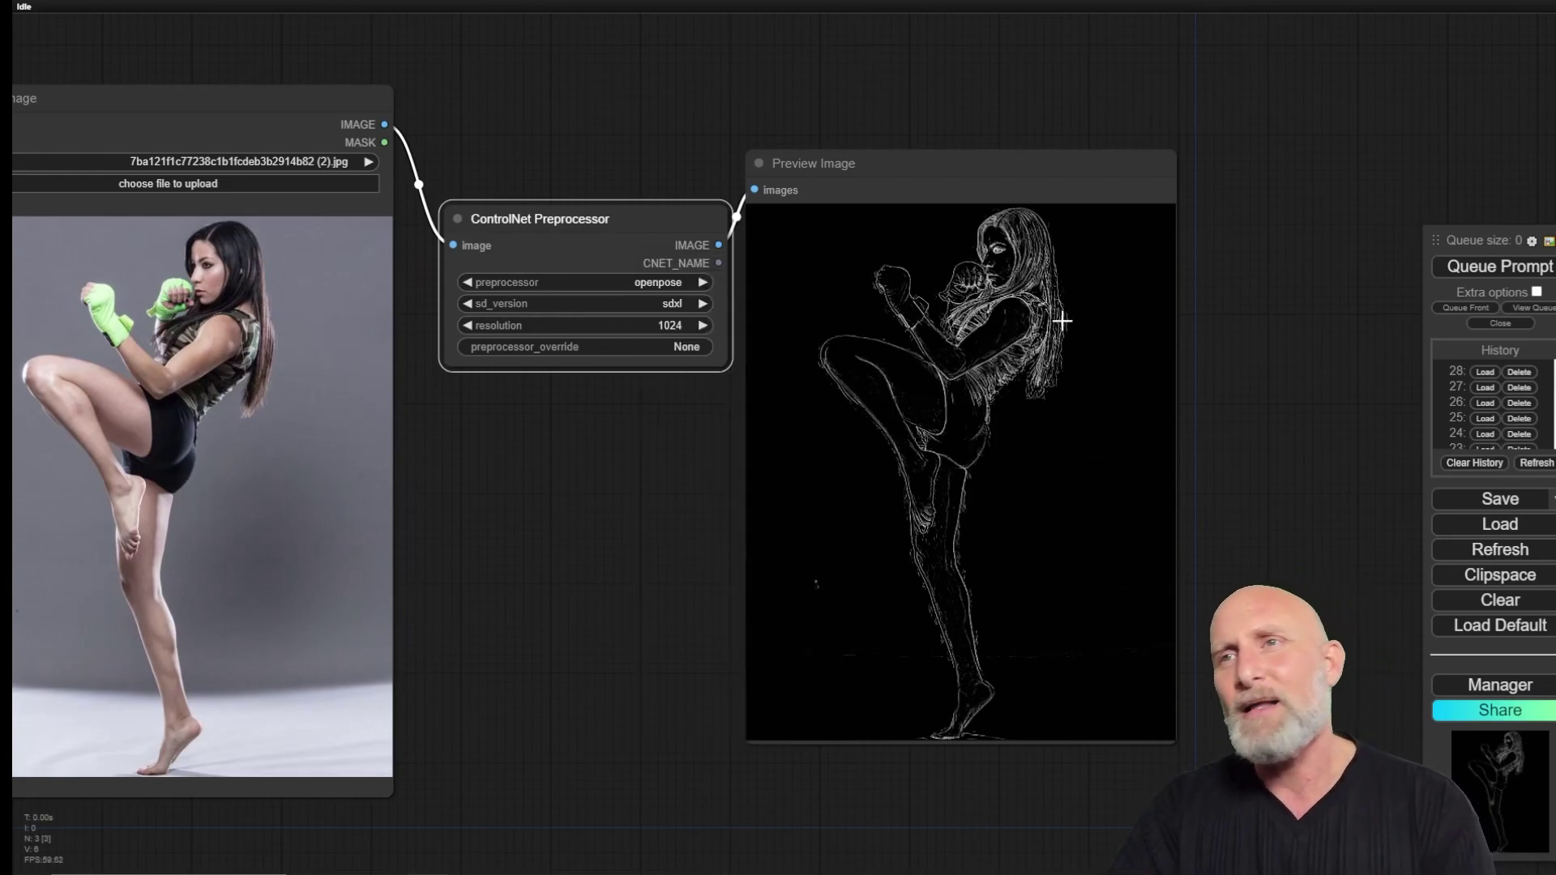
{"action": "left_click", "coordinate": [1500, 267]}
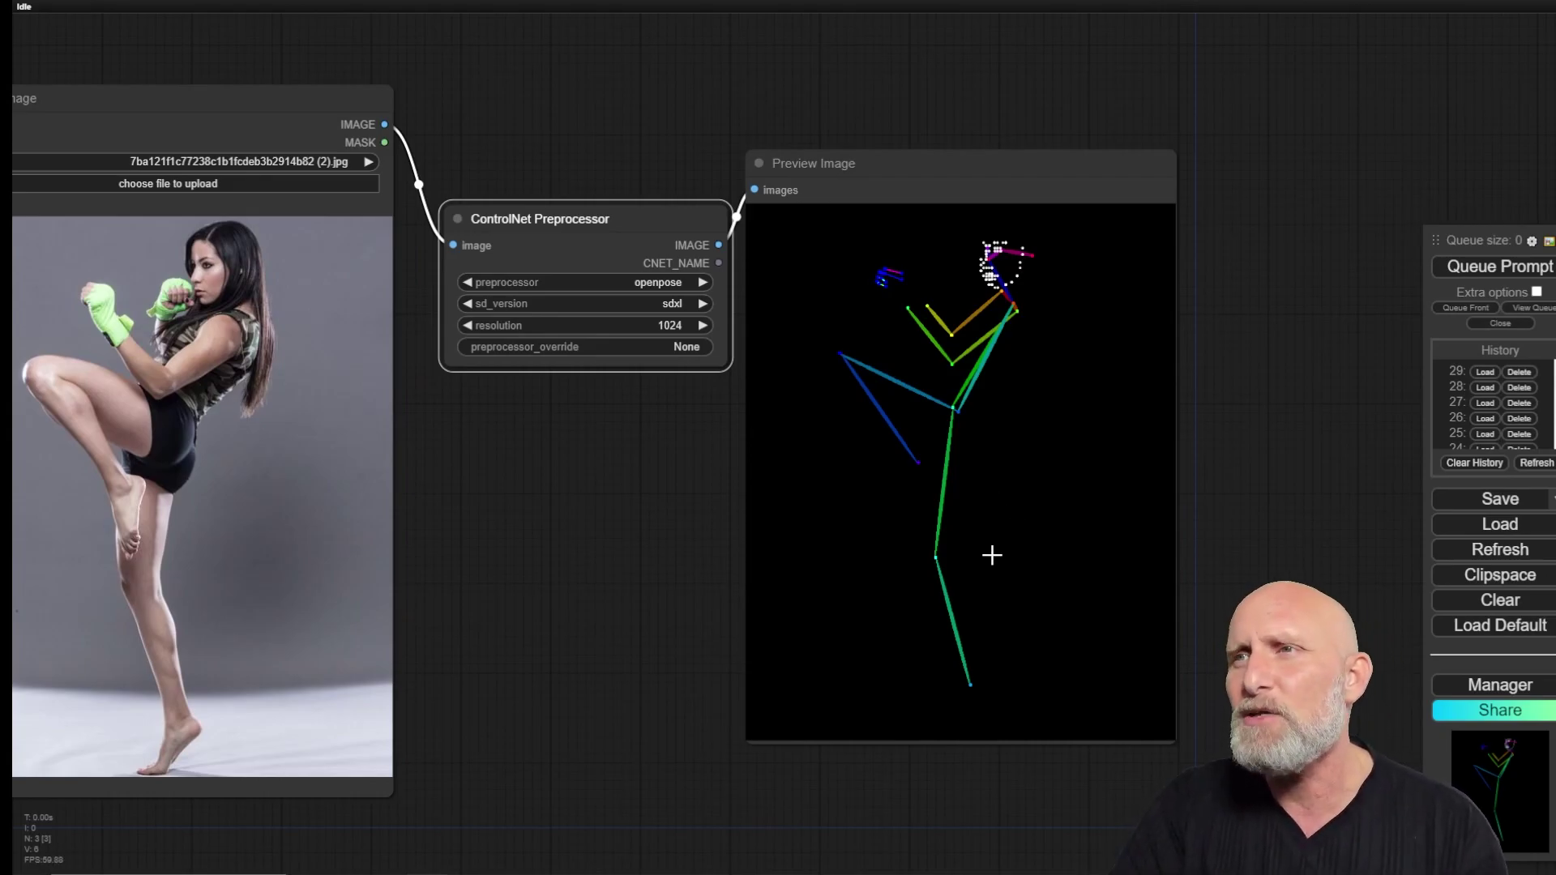
{"action": "right_click", "coordinate": [1020, 461]}
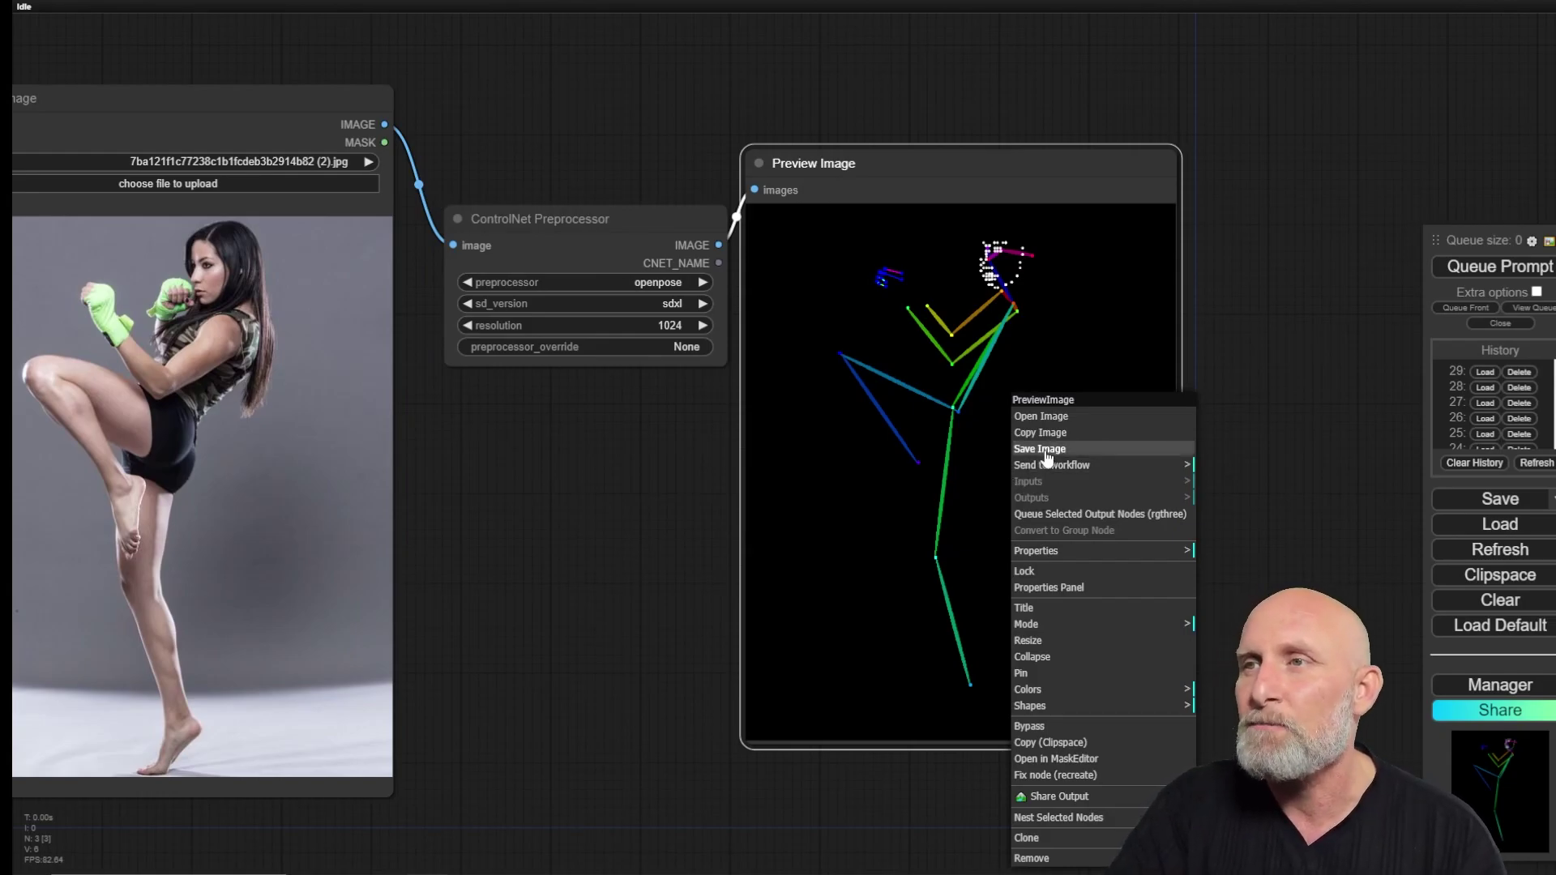
{"action": "left_click", "coordinate": [1045, 454]}
Step: Set the ControlNet Preprocessor to depth_midas and run the workflow to generate a depth map
{"action": "left_click", "coordinate": [642, 285]}
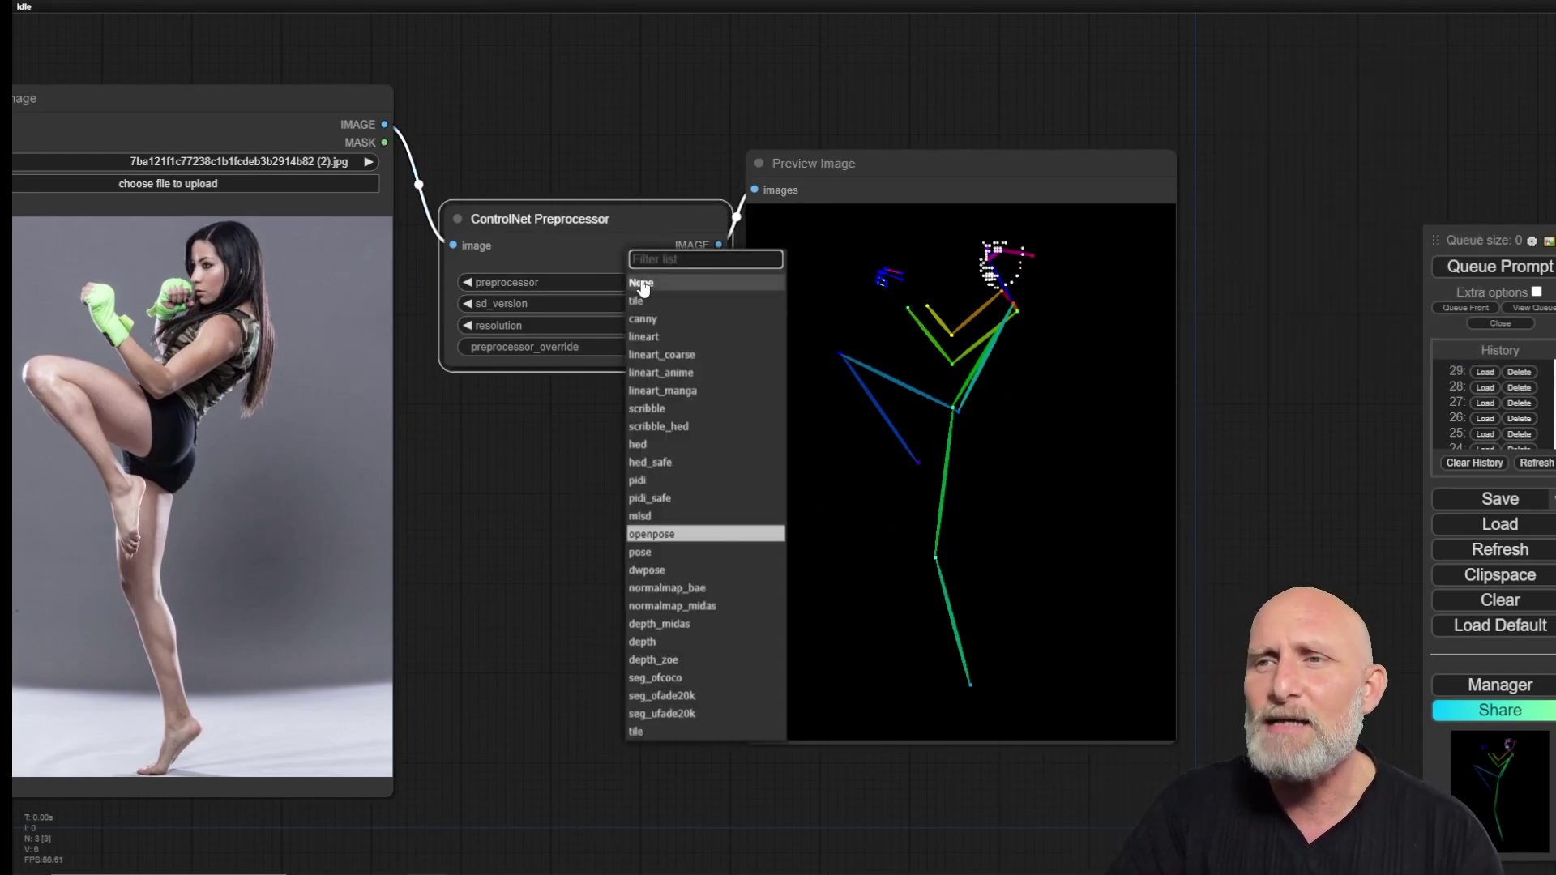
{"action": "left_click", "coordinate": [676, 621]}
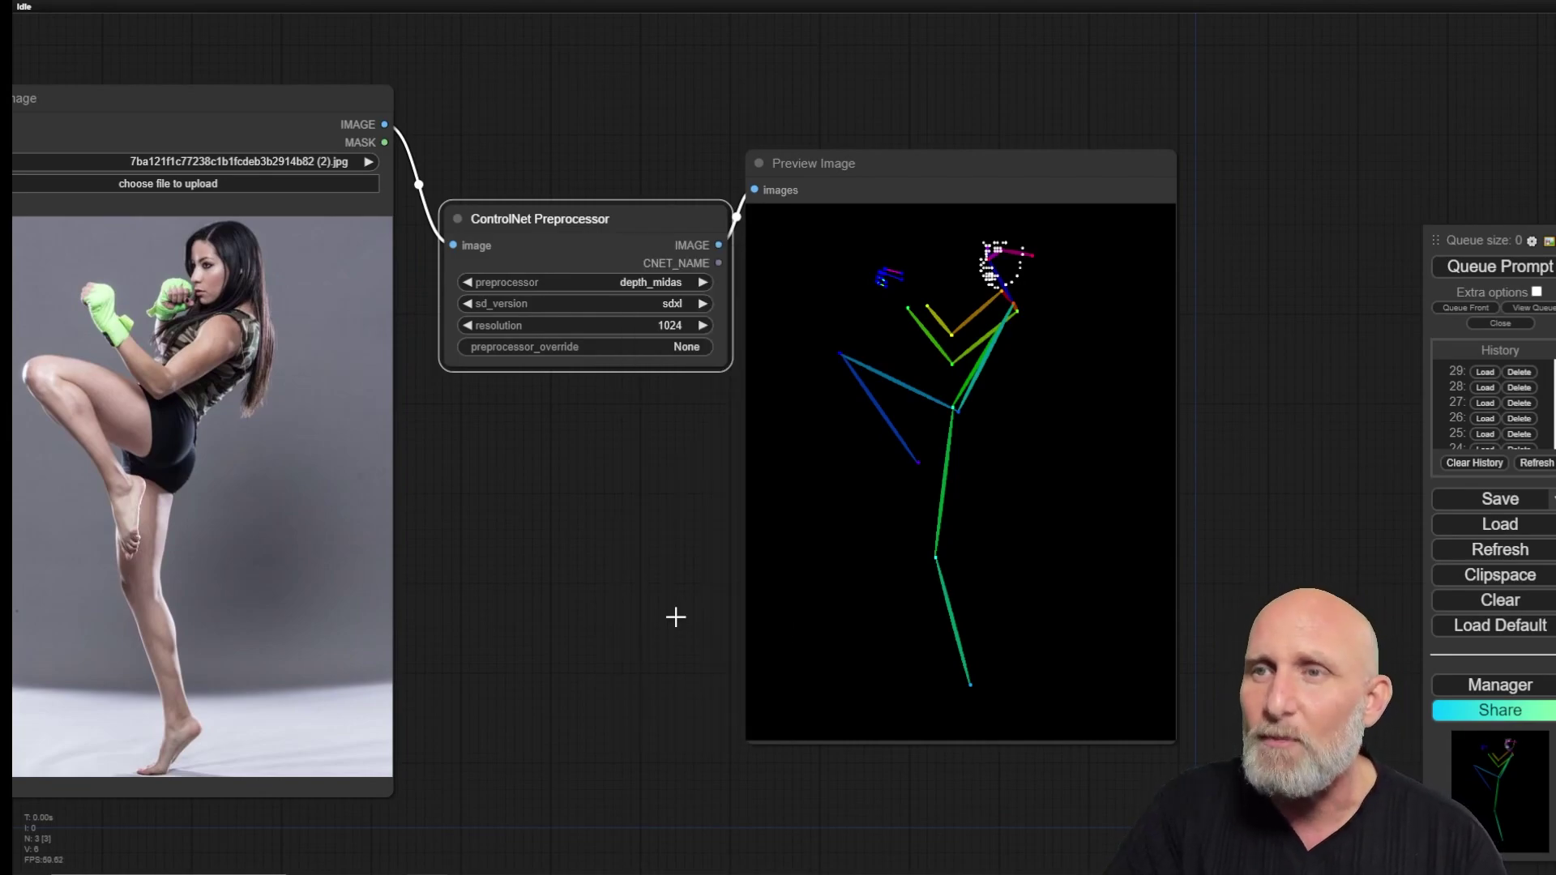
{"action": "left_click", "coordinate": [1527, 261]}
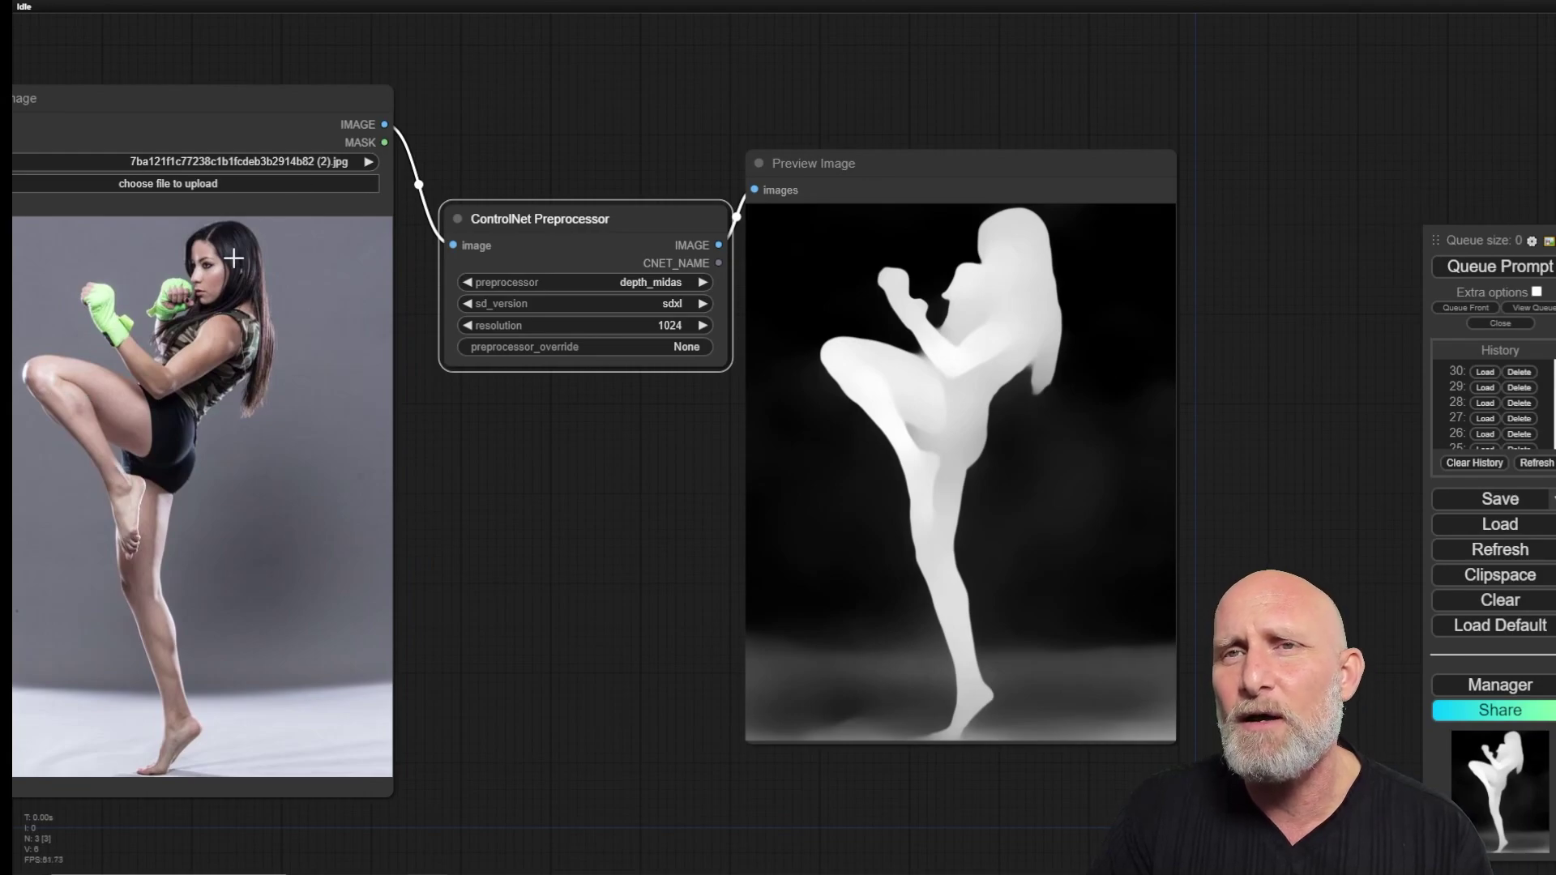
Step: Reposition the Load Image node and place the ControlNet Preprocessor over its edge, then save the depth_midas image
{"action": "left_click_drag", "start_coordinate": [221, 99], "coordinate": [364, 89]}
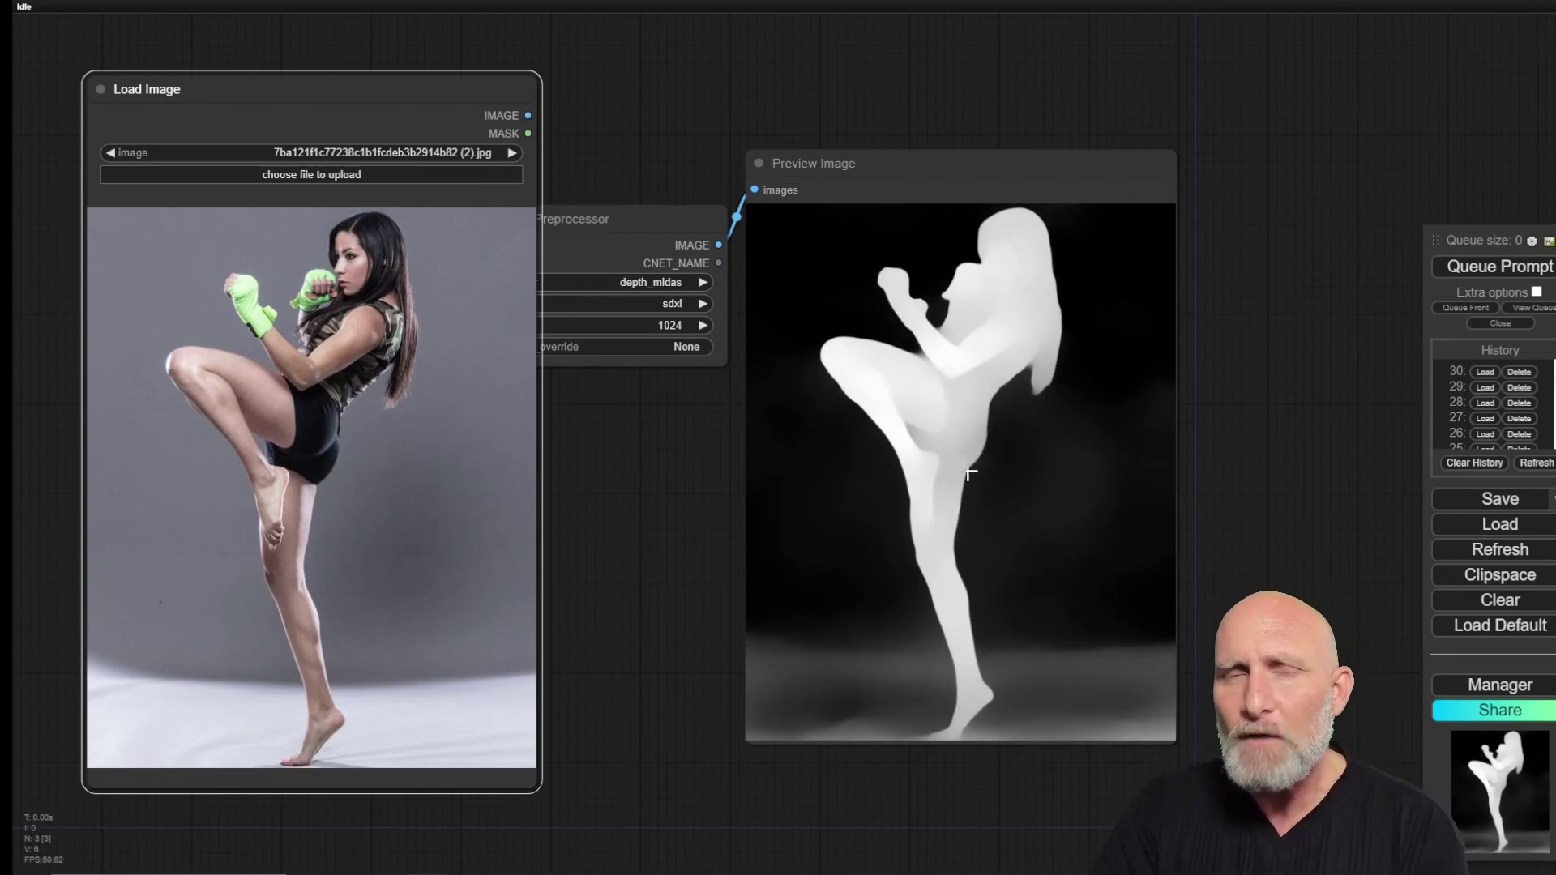
{"action": "left_click_drag", "start_coordinate": [654, 218], "coordinate": [620, 272]}
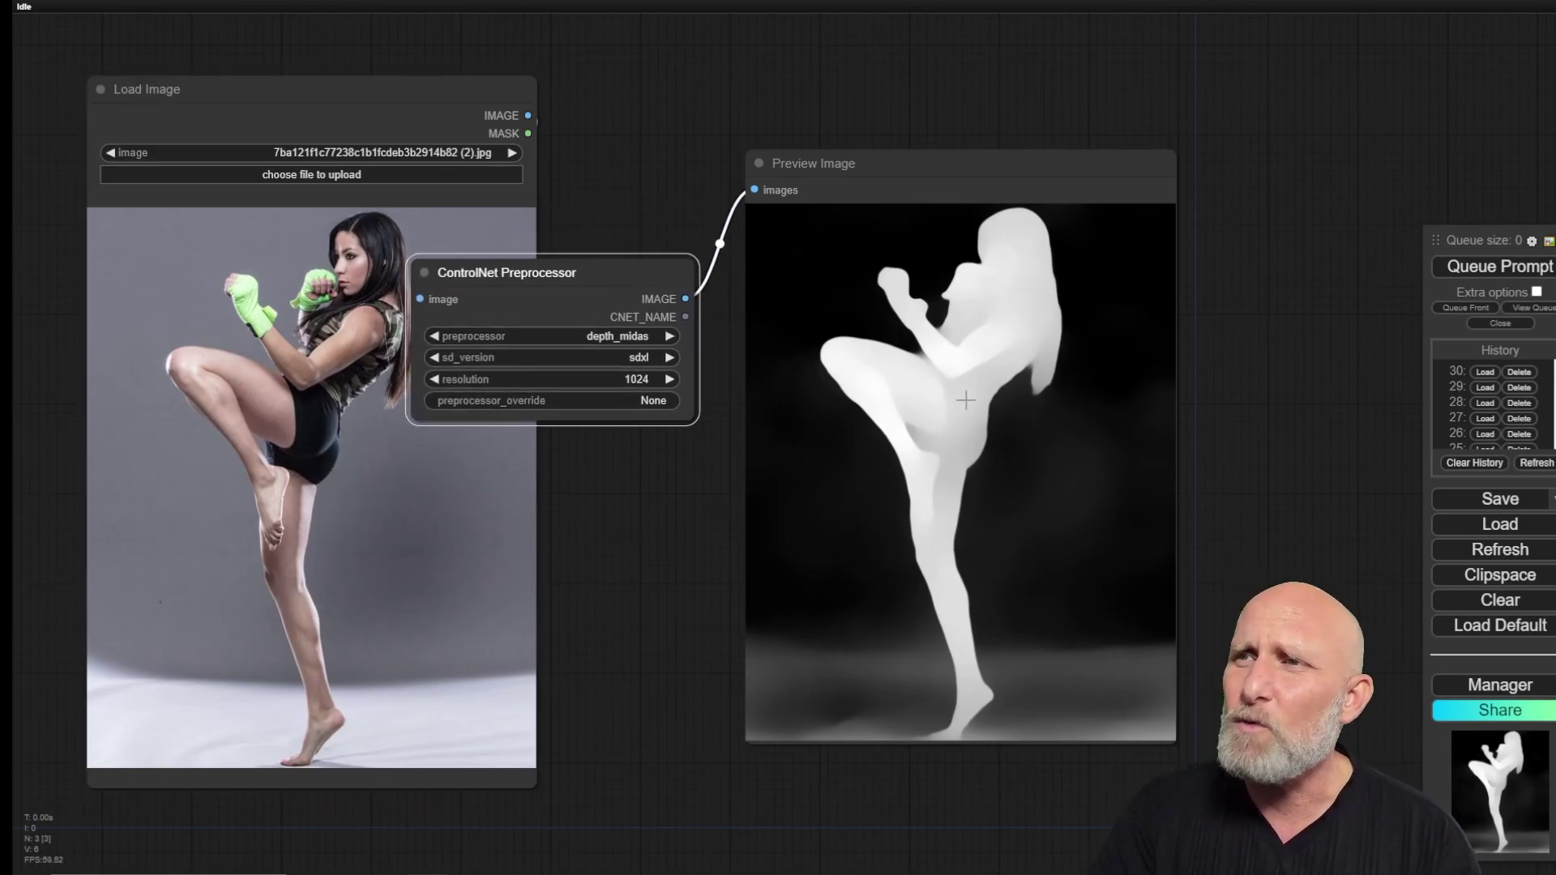
{"action": "right_click", "coordinate": [945, 362]}
Step: Switch the ControlNet Preprocessor to depth, run the workflow, inspect the depth map up close, and save it
{"action": "left_click", "coordinate": [603, 335]}
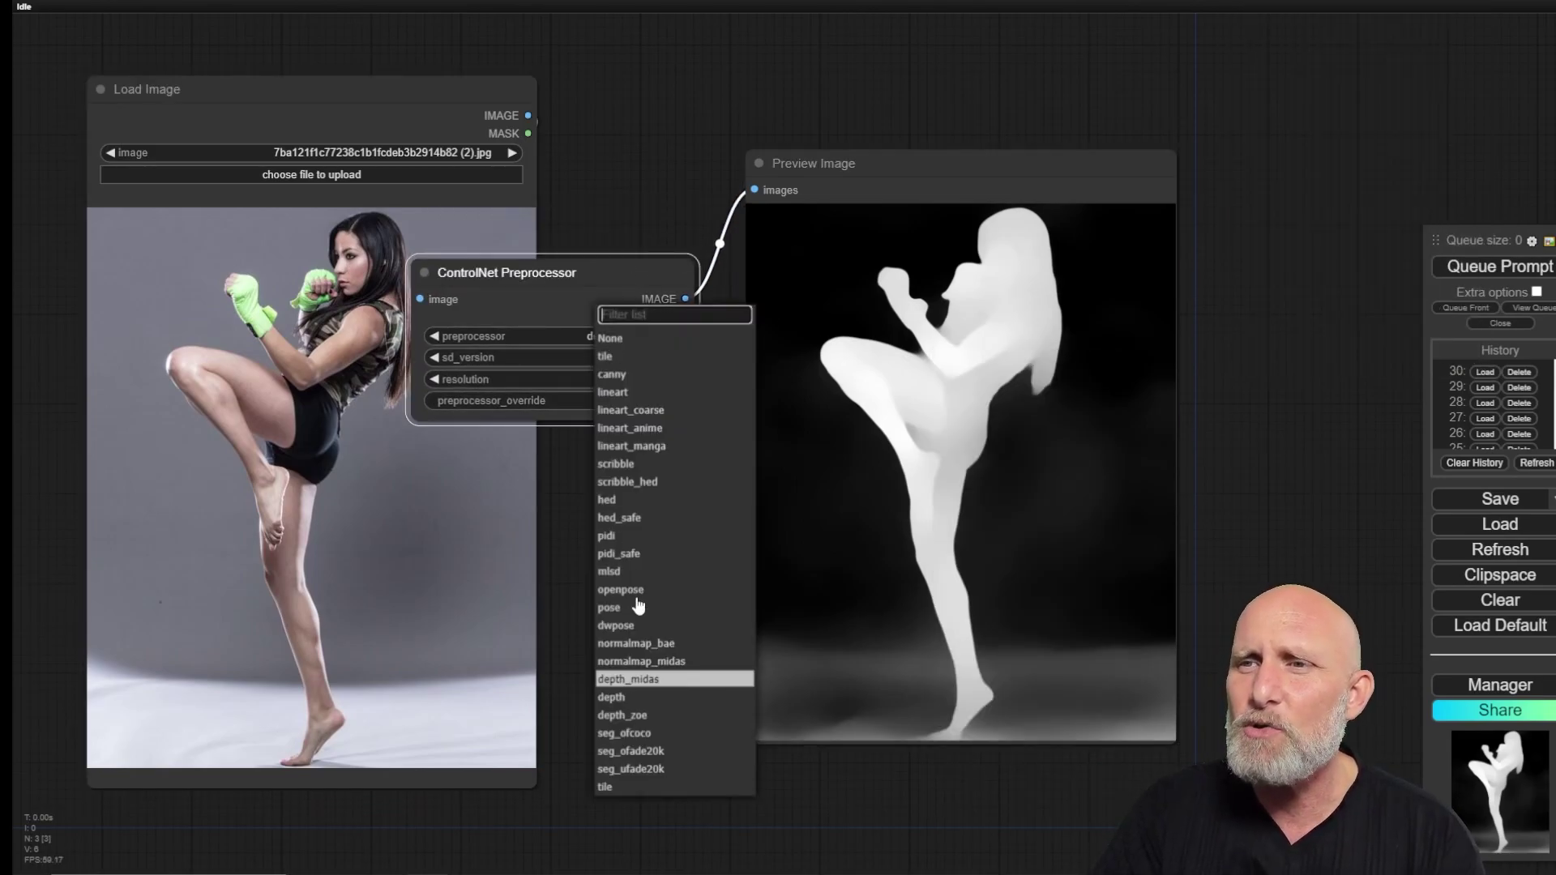
{"action": "left_click", "coordinate": [624, 698]}
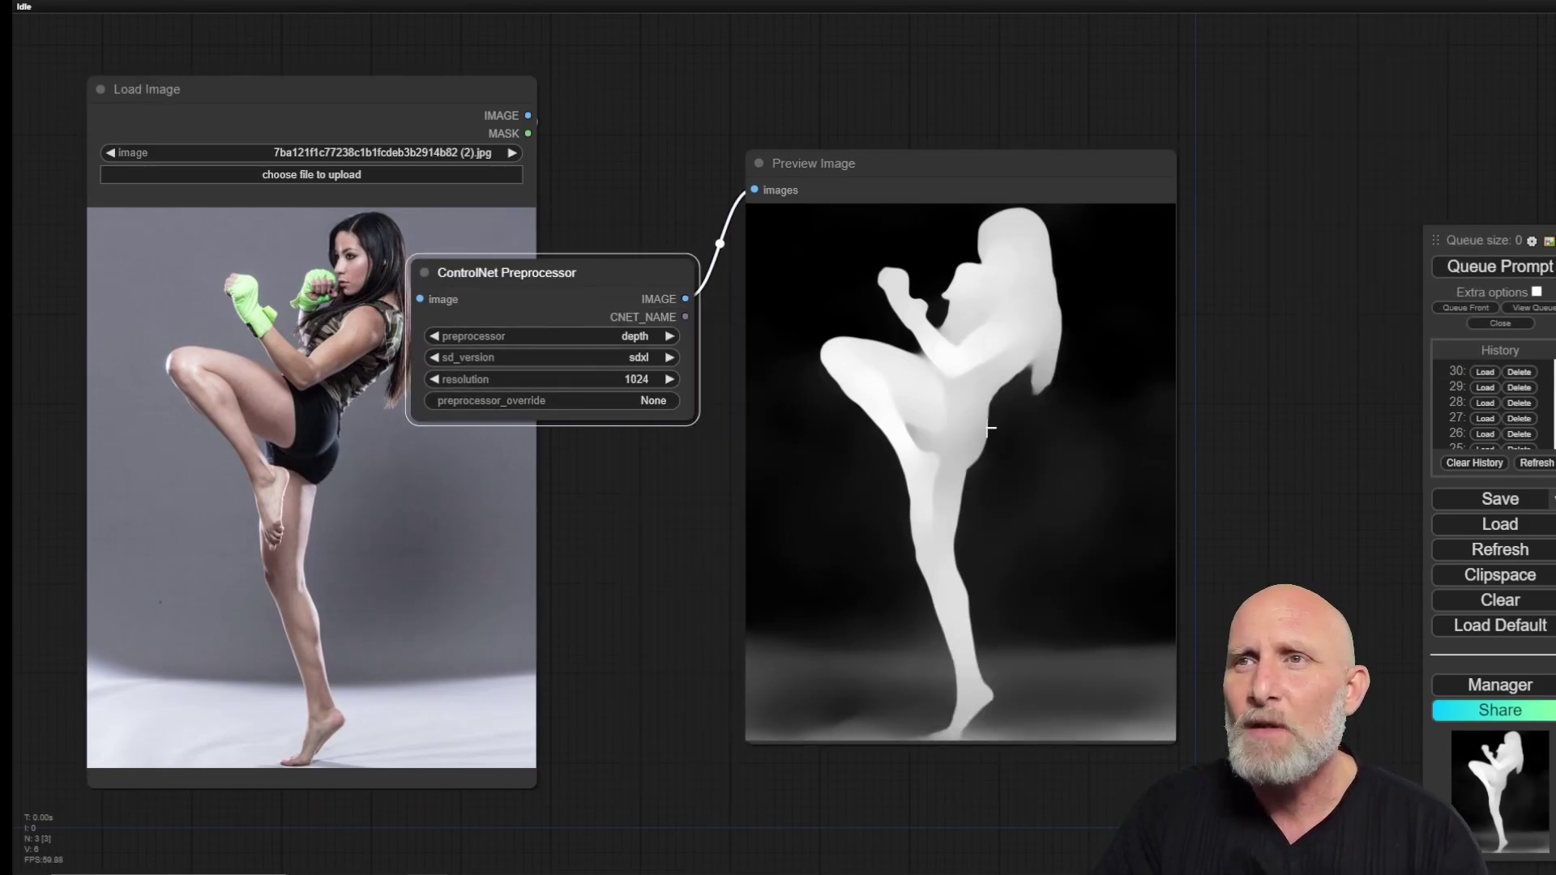
{"action": "left_click", "coordinate": [1530, 258]}
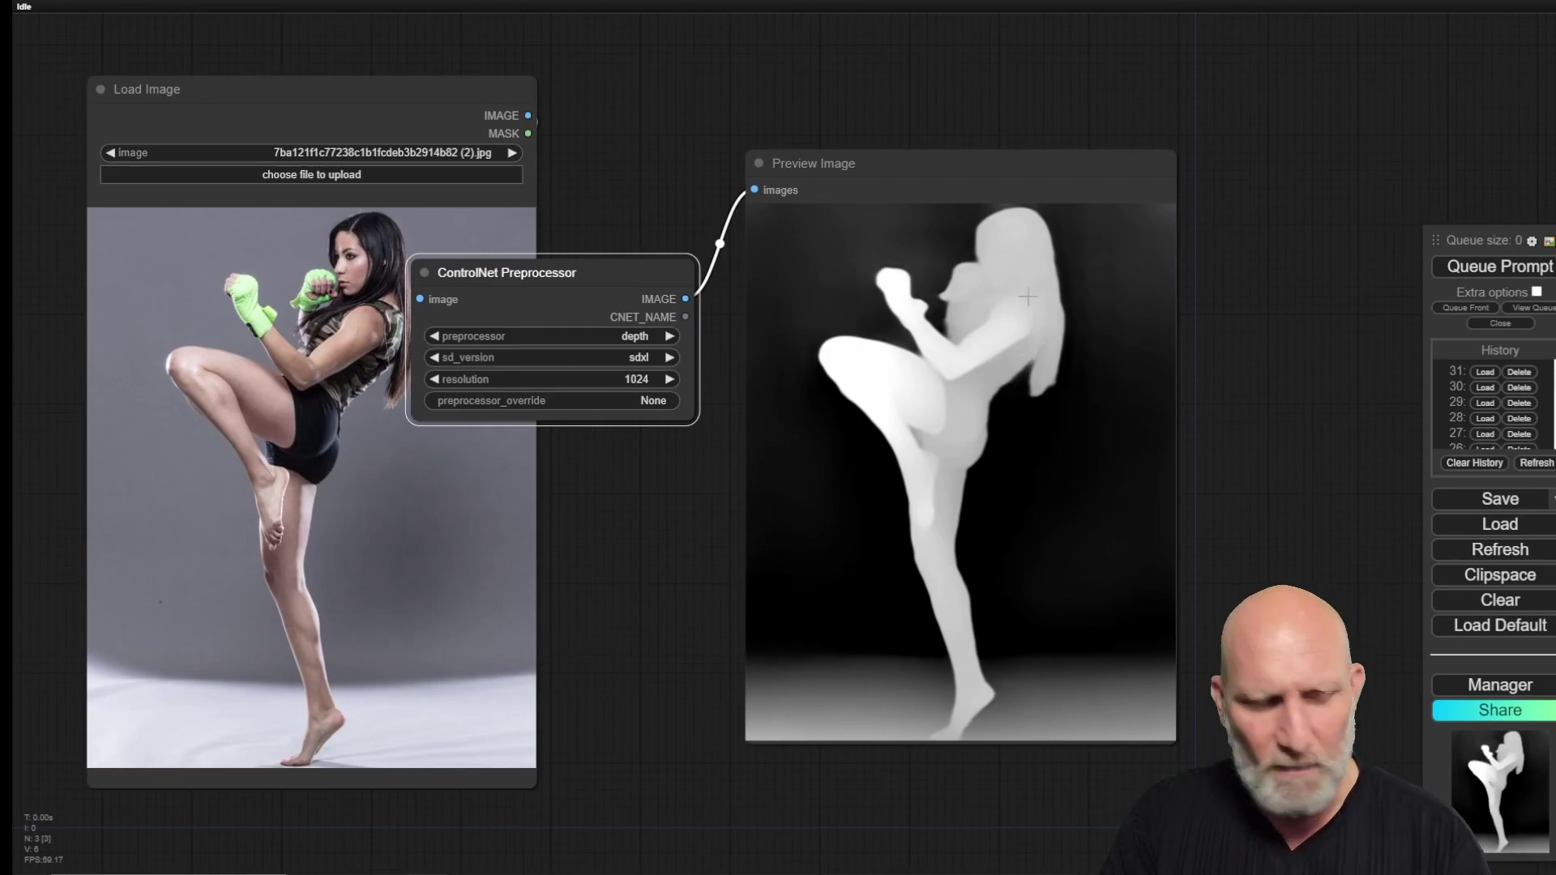
{"action": "scroll", "coordinate": [1238, 237], "scroll_direction": "up", "scroll_amount": 9}
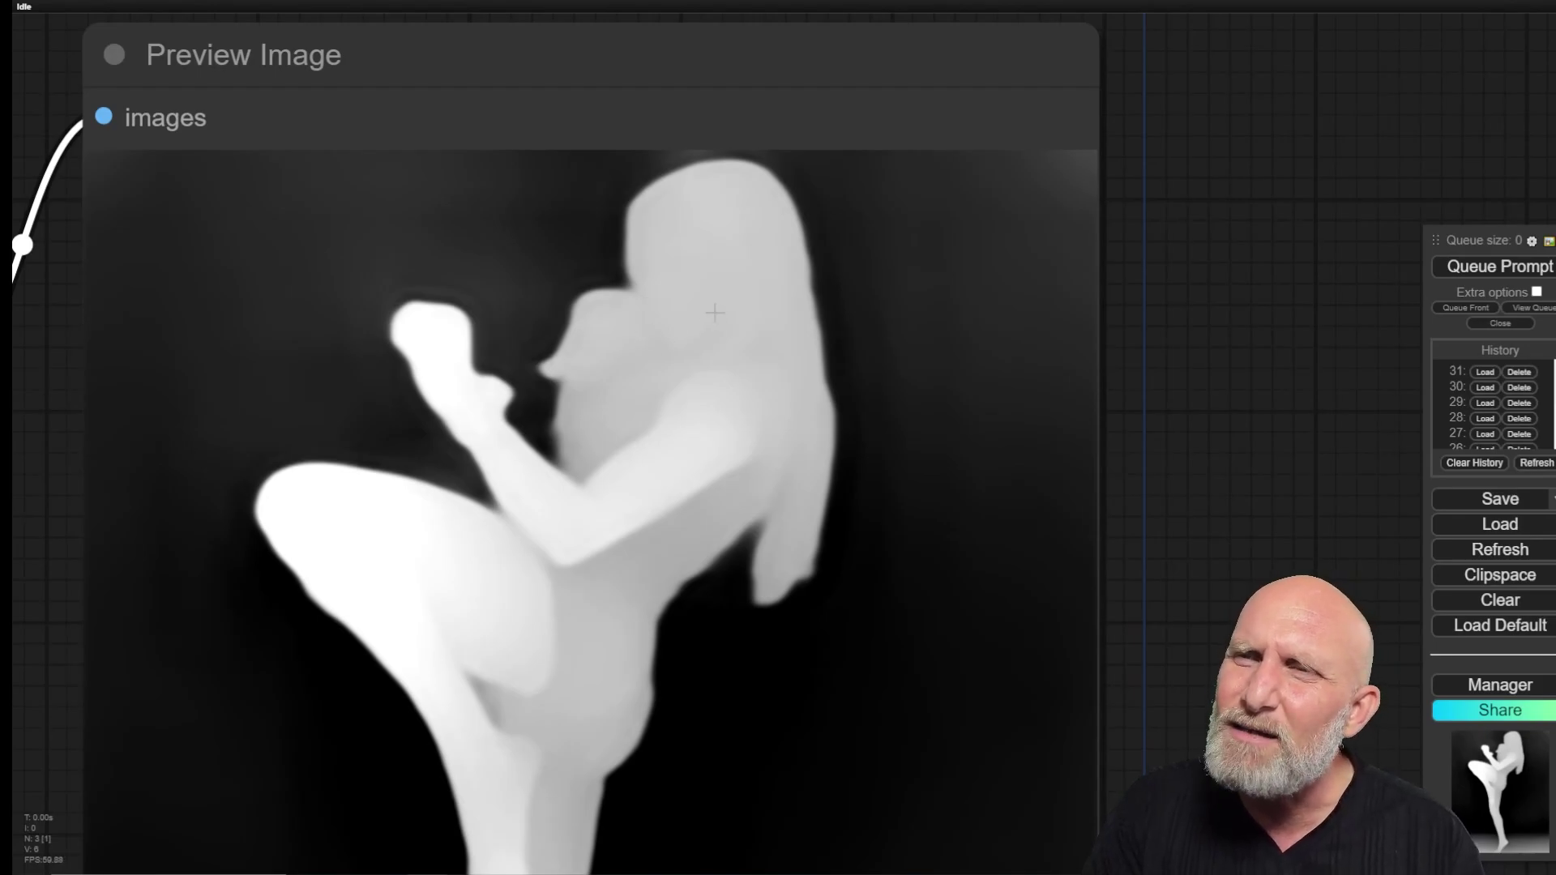
{"action": "scroll", "coordinate": [800, 346], "scroll_direction": "down", "scroll_amount": 5}
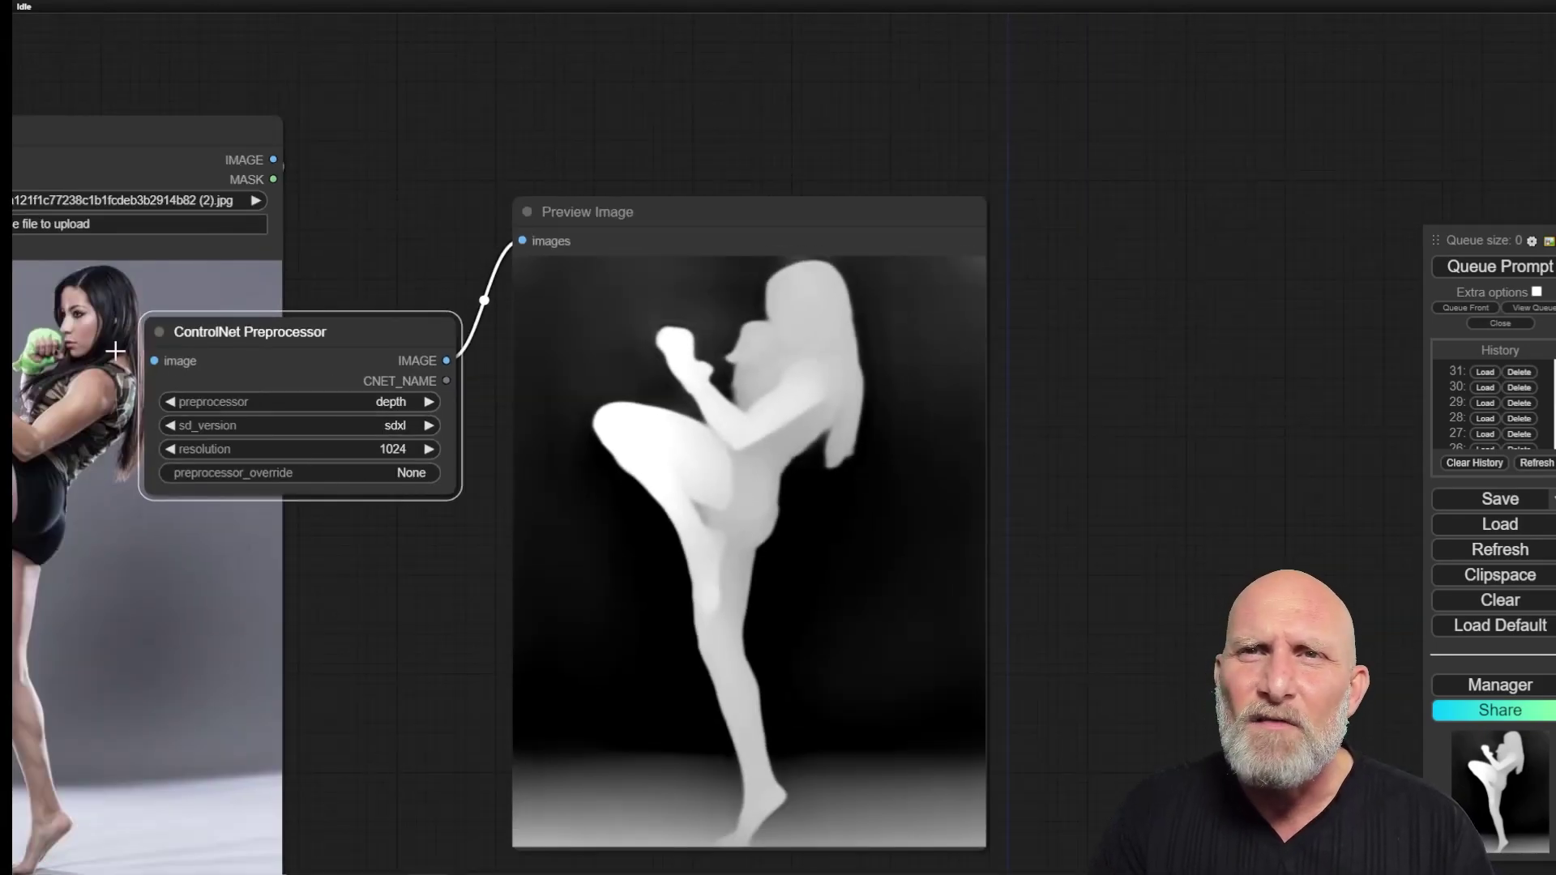
{"action": "left_click_drag", "start_coordinate": [1142, 321], "coordinate": [1234, 231]}
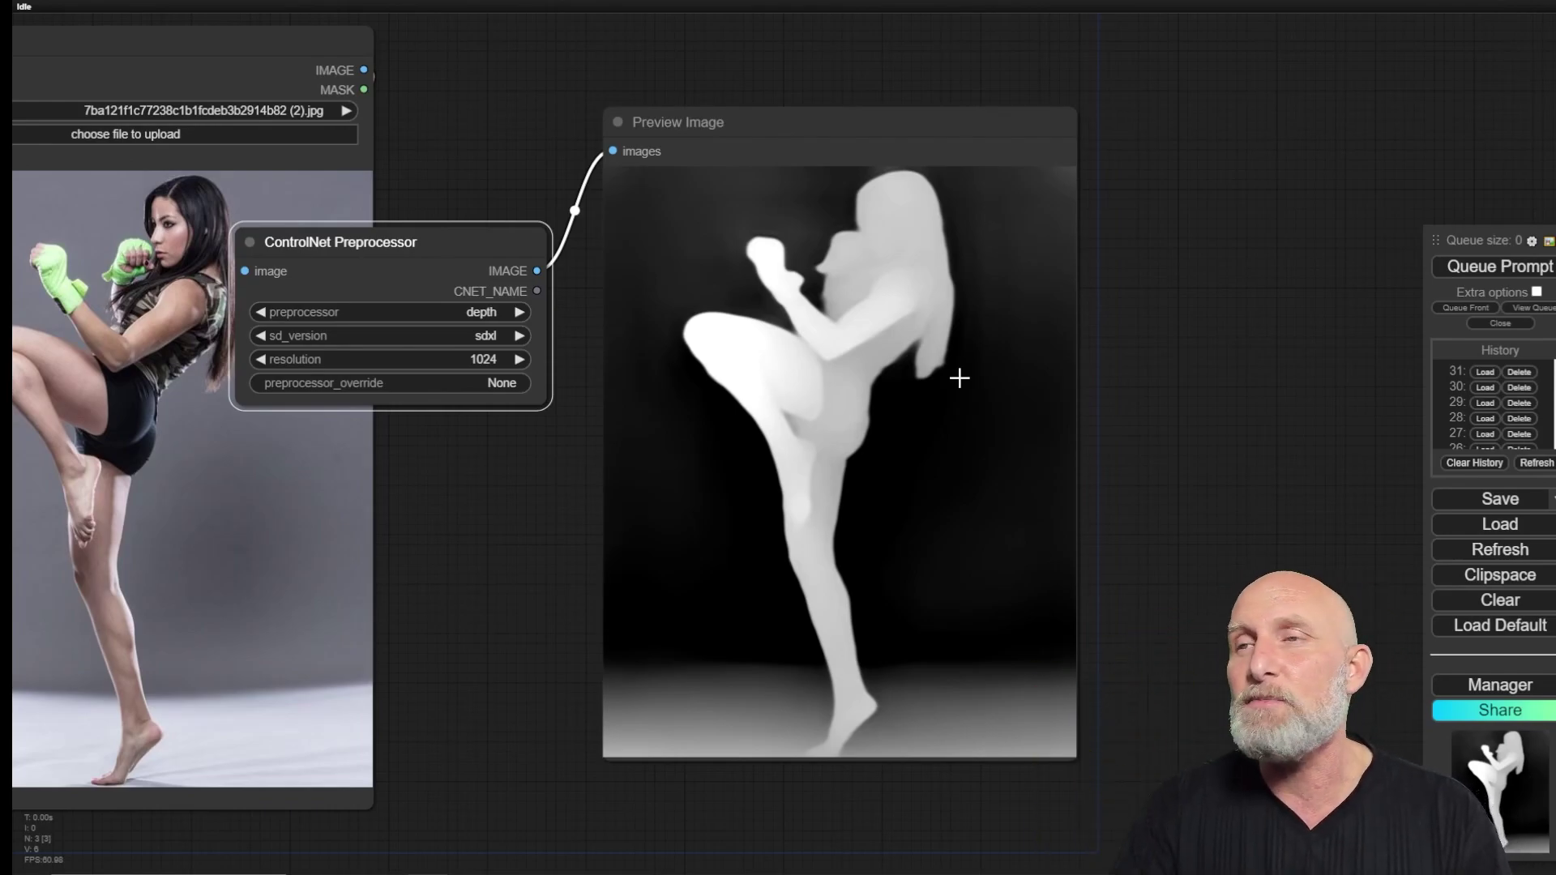
{"action": "right_click", "coordinate": [889, 371]}
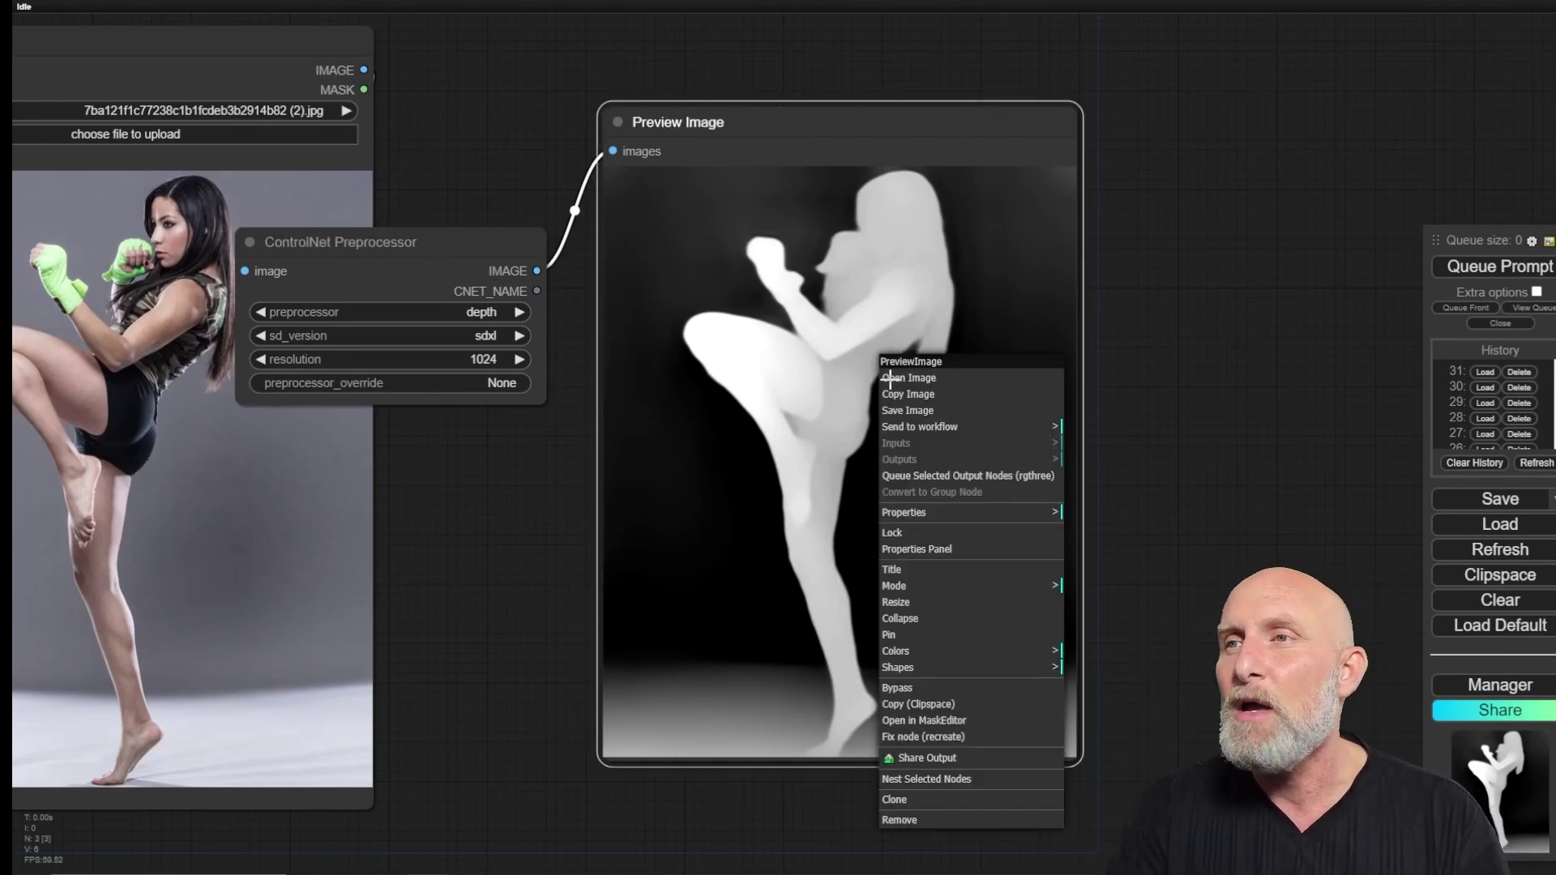
{"action": "left_click", "coordinate": [929, 414]}
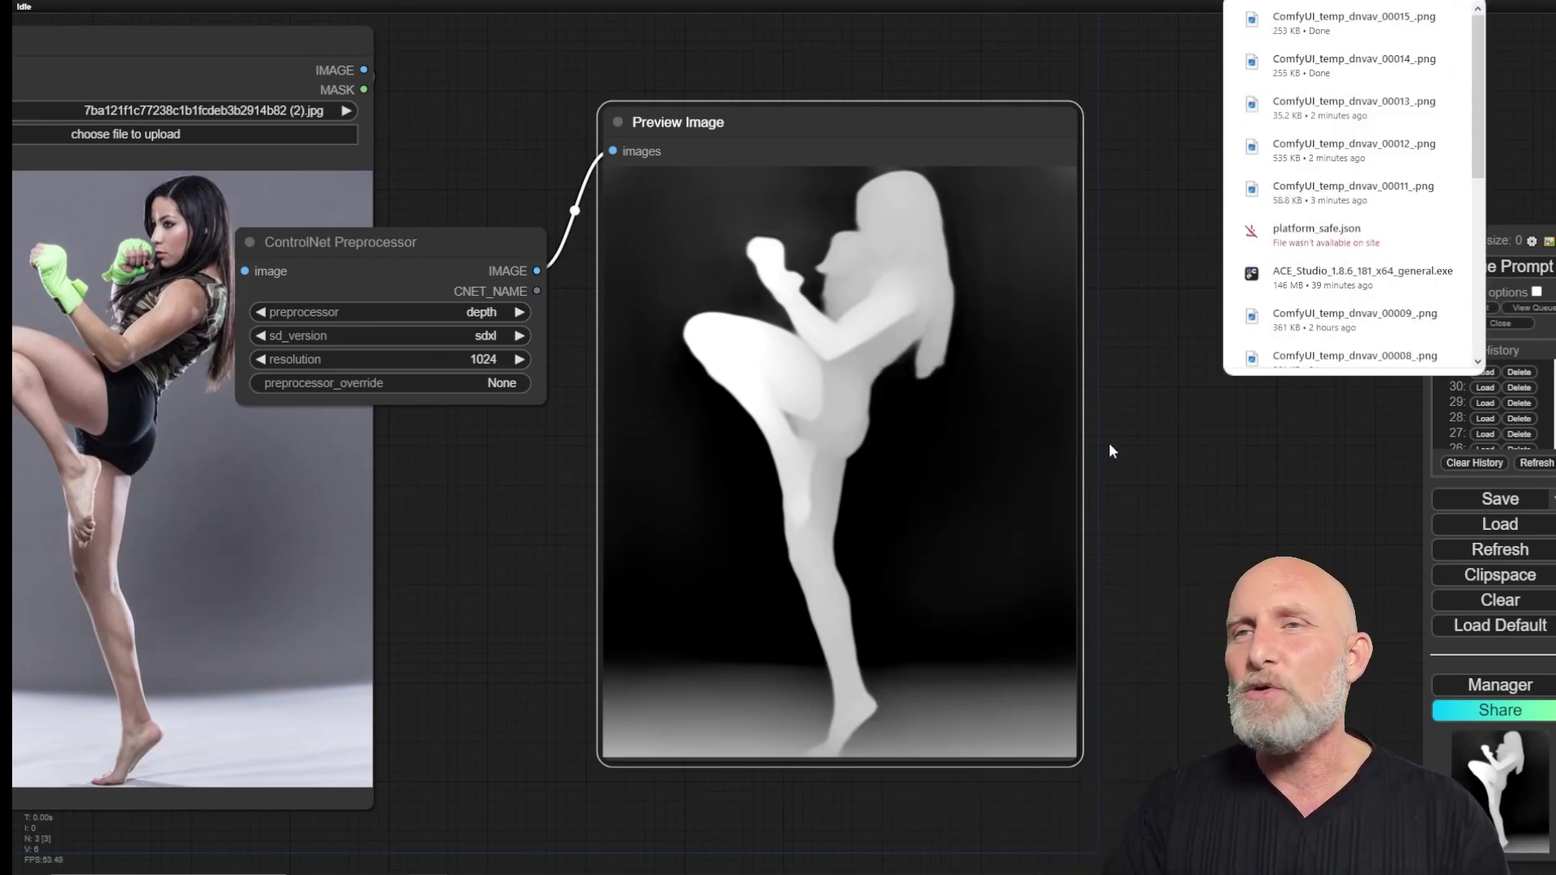
{"action": "left_click", "coordinate": [1144, 484]}
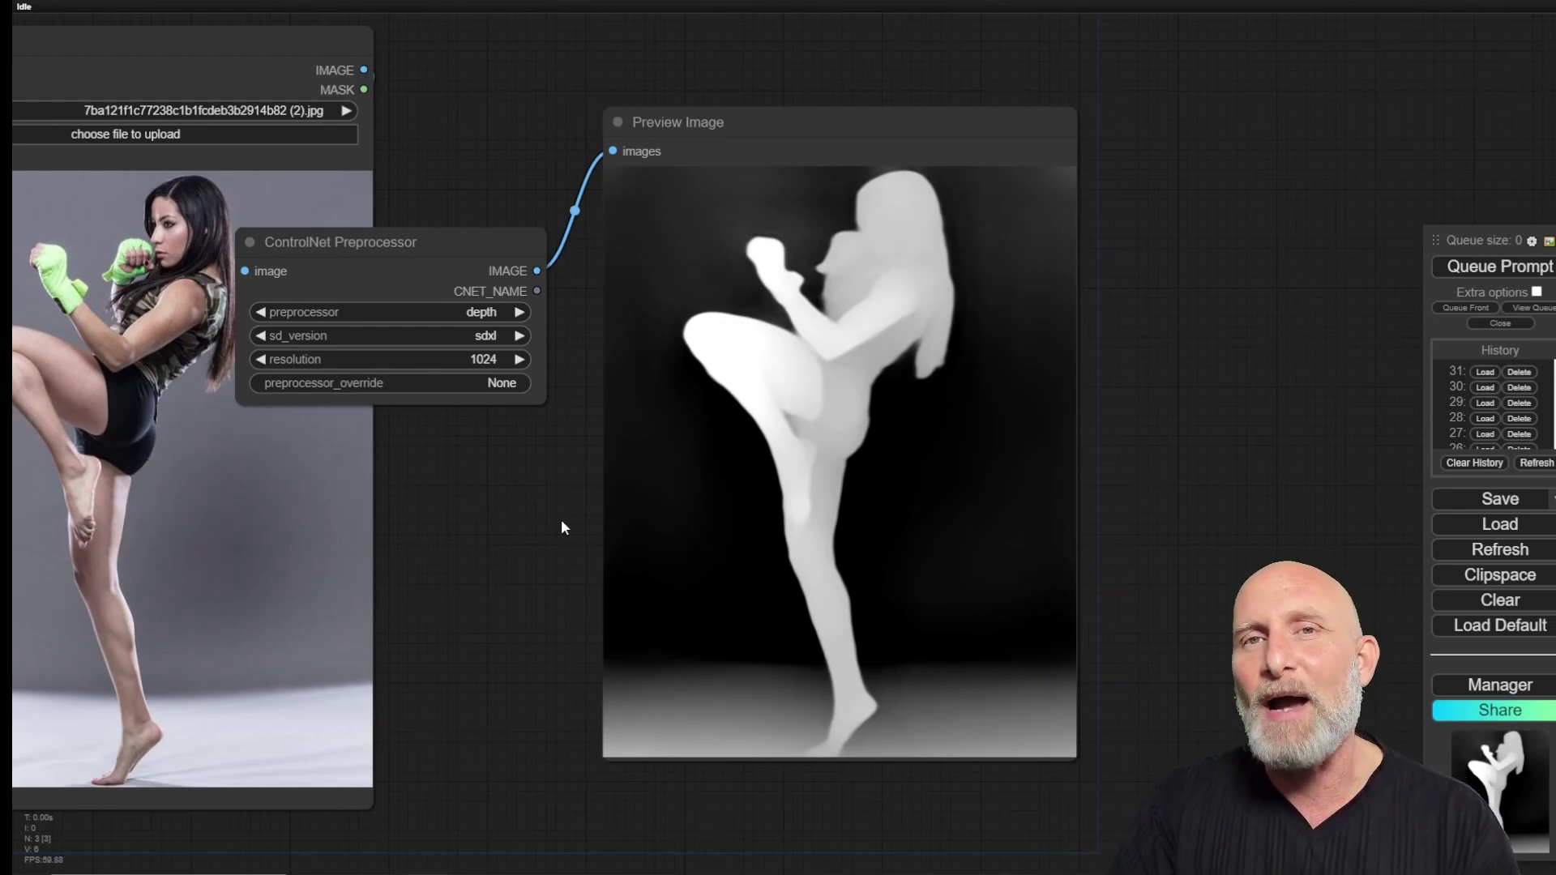
Step: Set the ControlNet Preprocessor to scribble and run the workflow to preview the scribble image
{"action": "scroll", "coordinate": [977, 382], "scroll_direction": "down", "scroll_amount": 4}
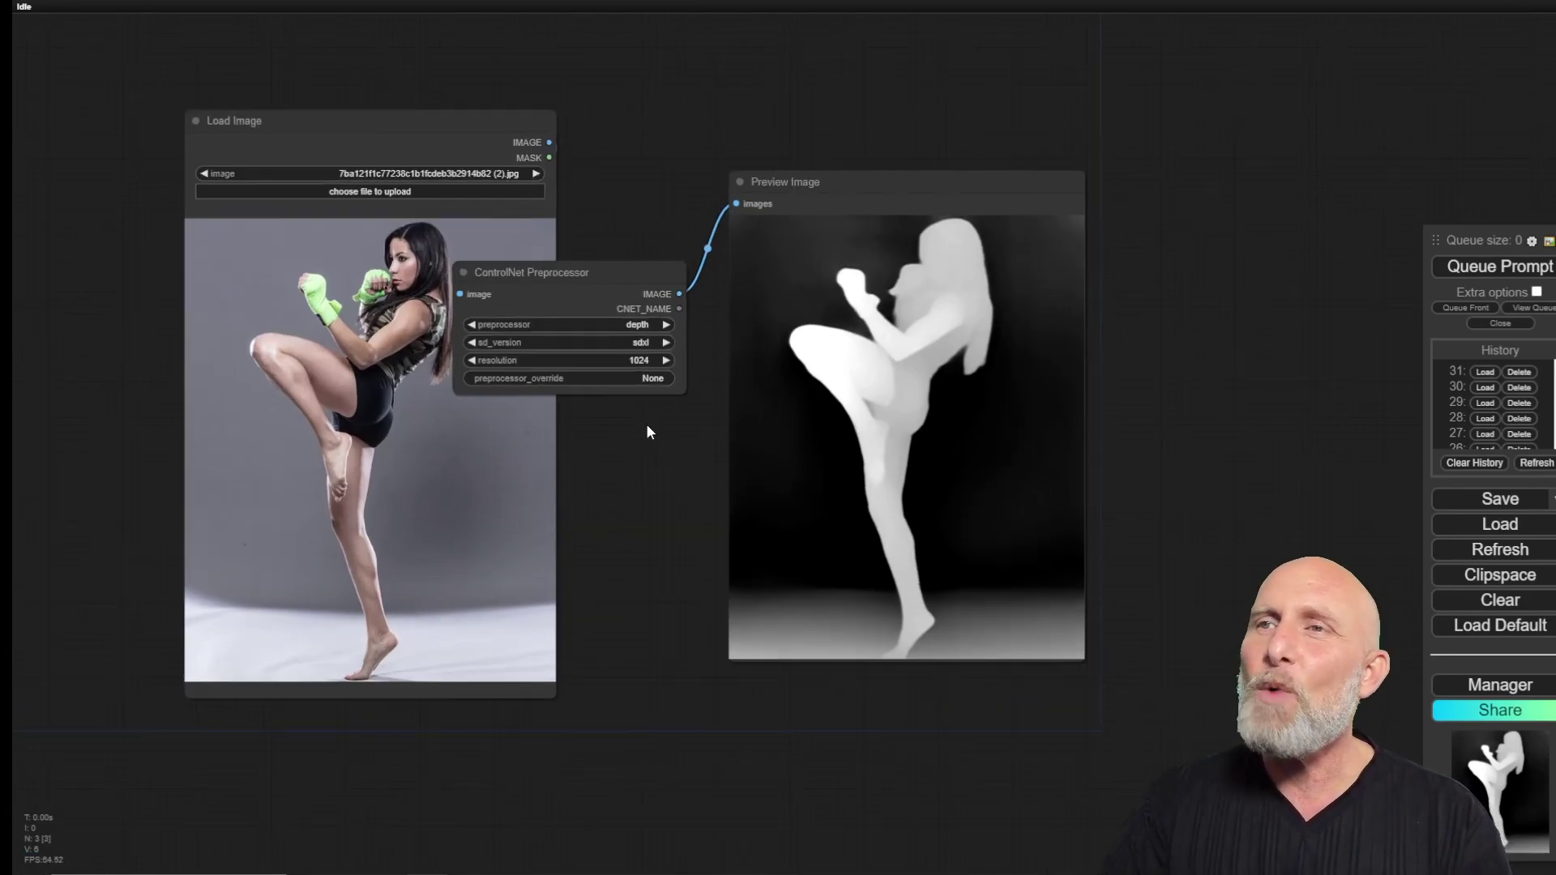
{"action": "scroll", "coordinate": [645, 423], "scroll_direction": "up", "scroll_amount": 5}
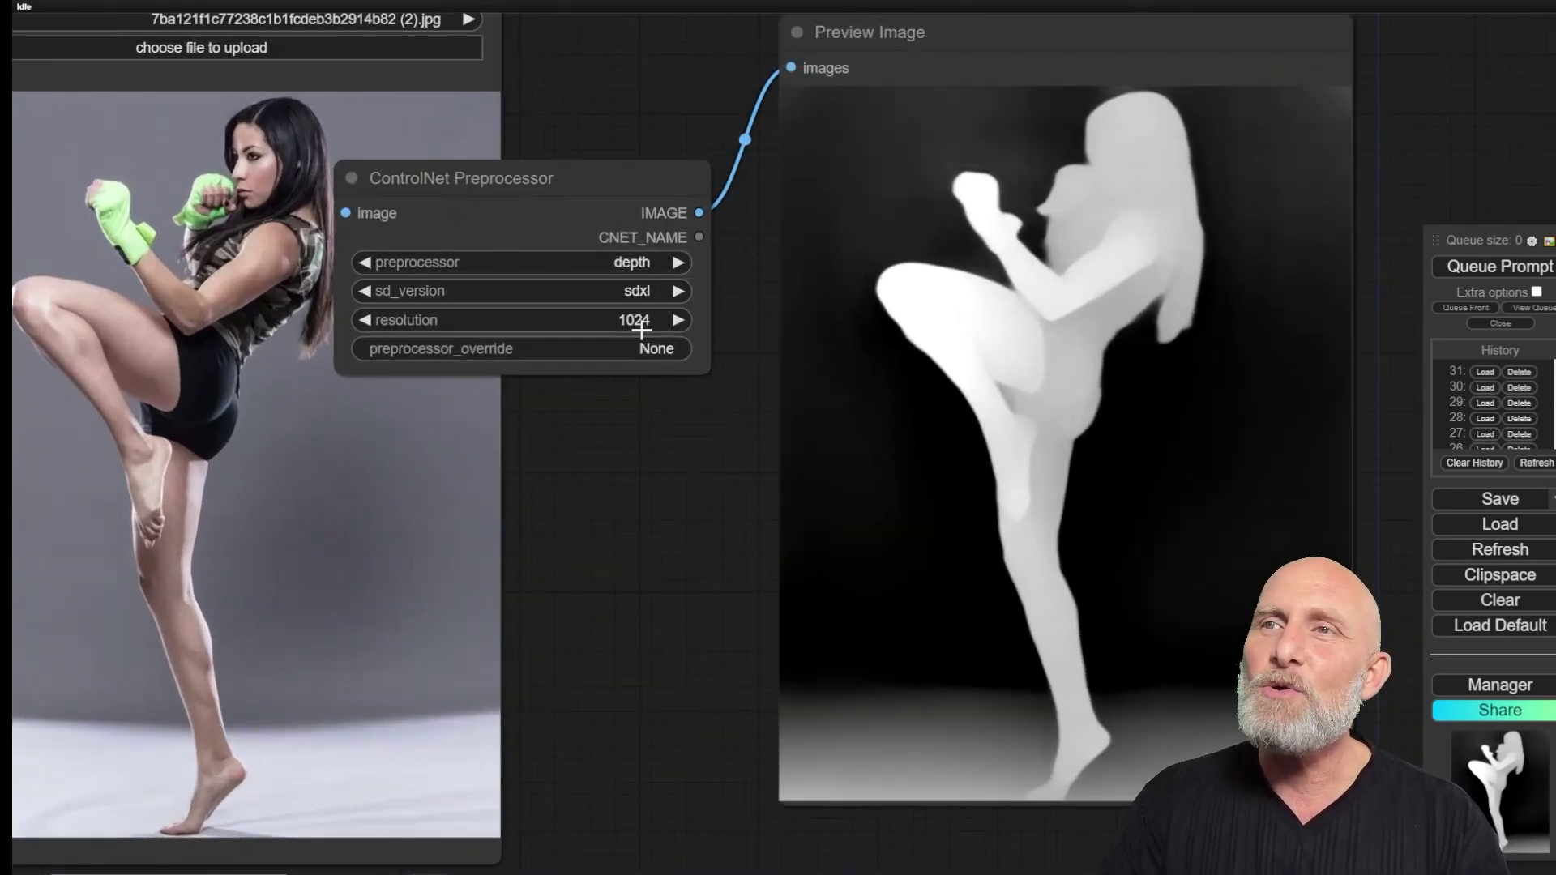
{"action": "left_click", "coordinate": [620, 261]}
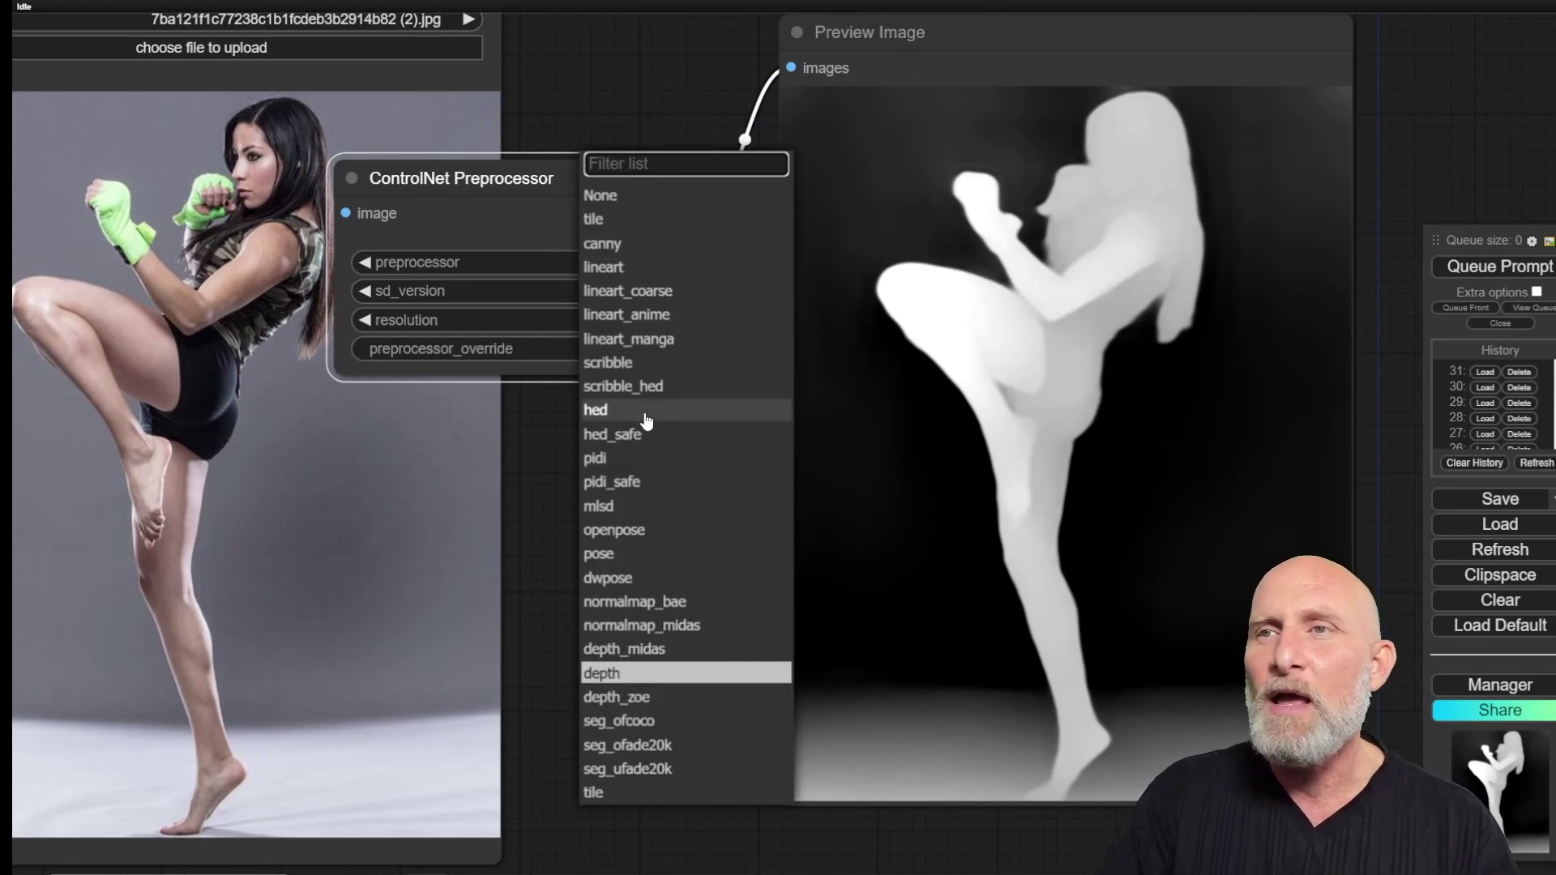
{"action": "left_click", "coordinate": [633, 369]}
{"action": "left_click", "coordinate": [1483, 270]}
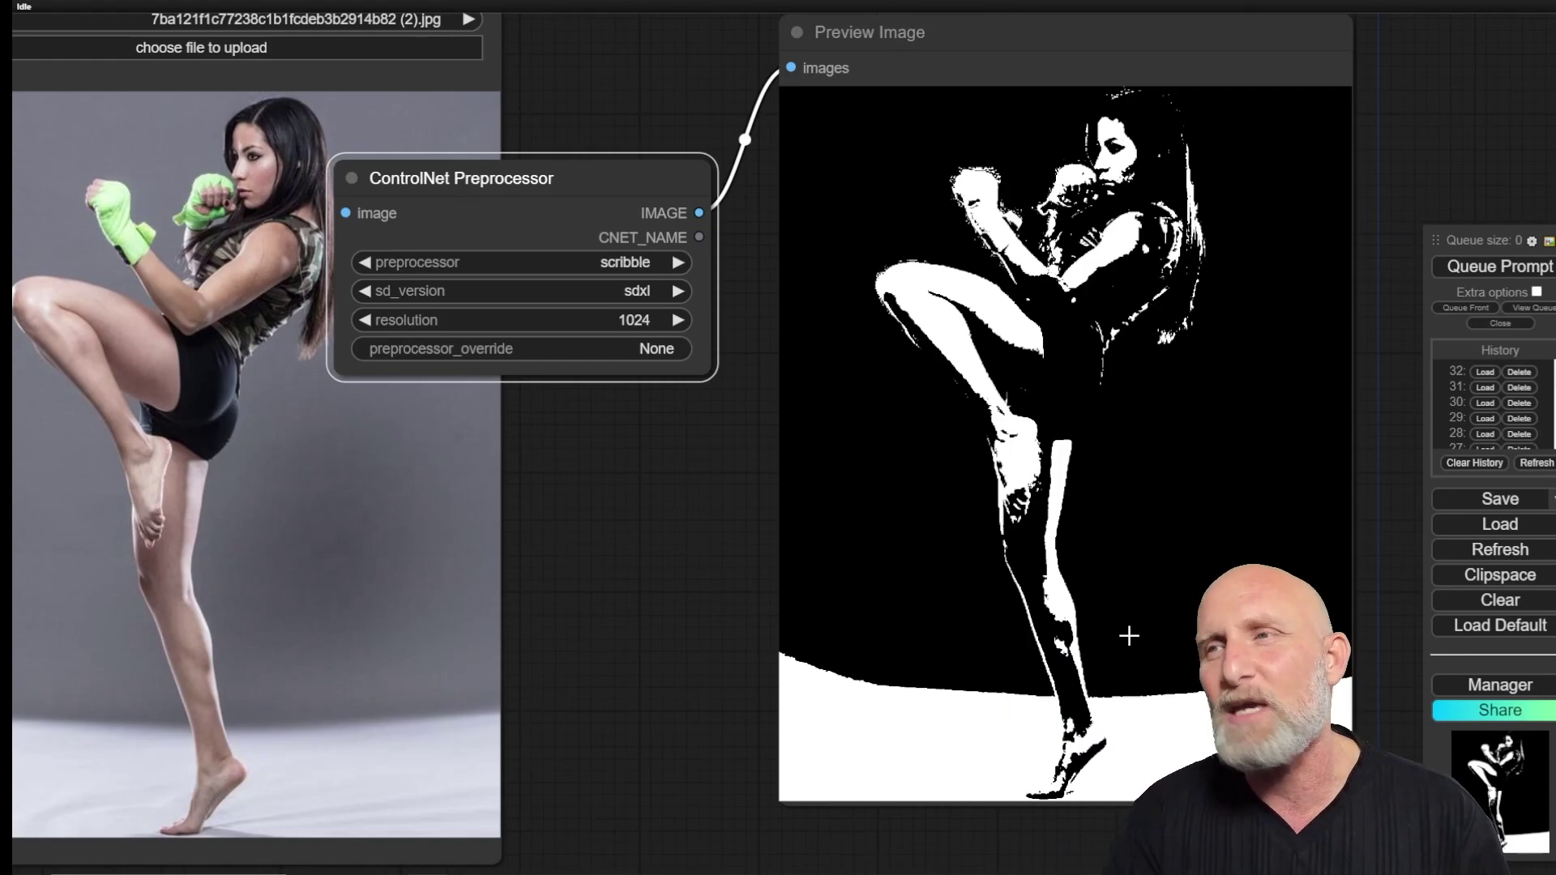
Step: Change the ControlNet Preprocessor to hed and run the workflow to preview the soft edge image
{"action": "left_click", "coordinate": [624, 263]}
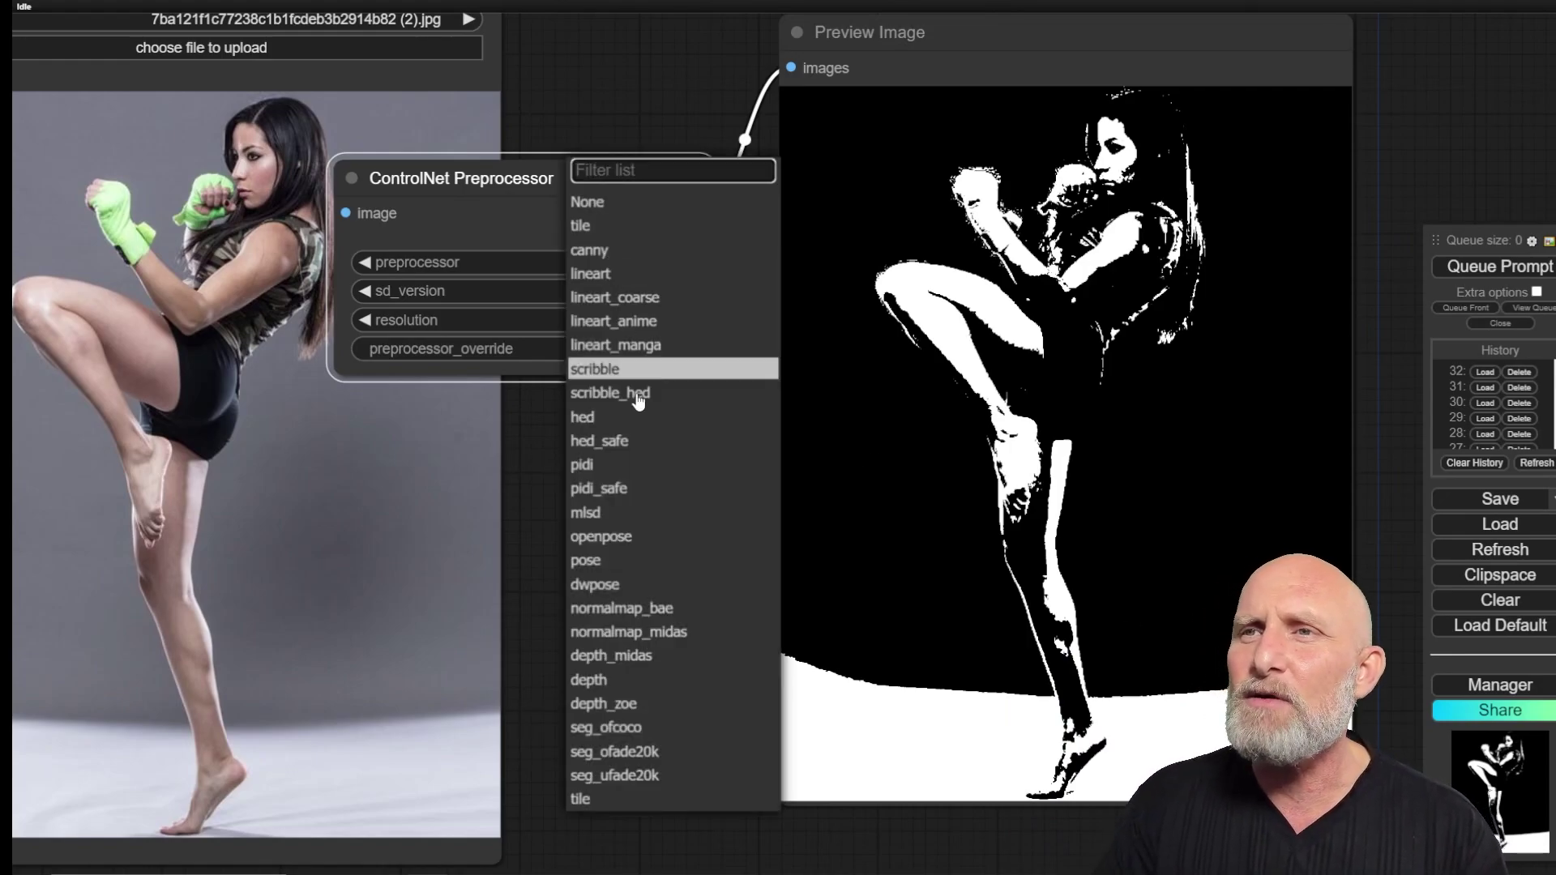
{"action": "left_click", "coordinate": [610, 407]}
{"action": "left_click", "coordinate": [1502, 272]}
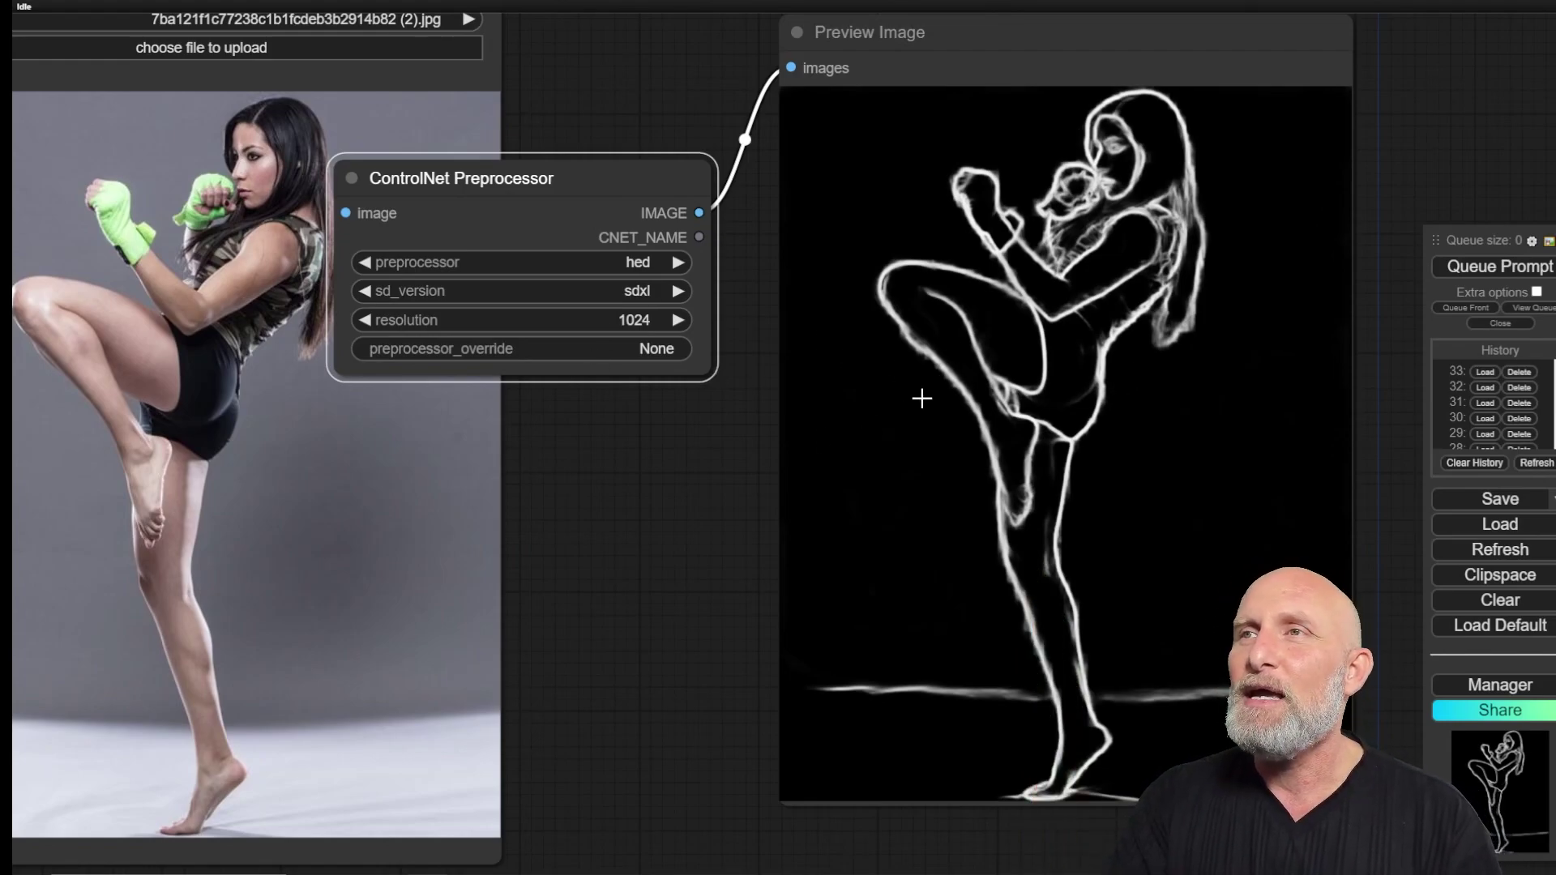
{"action": "scroll", "coordinate": [920, 407], "scroll_direction": "down", "scroll_amount": 1}
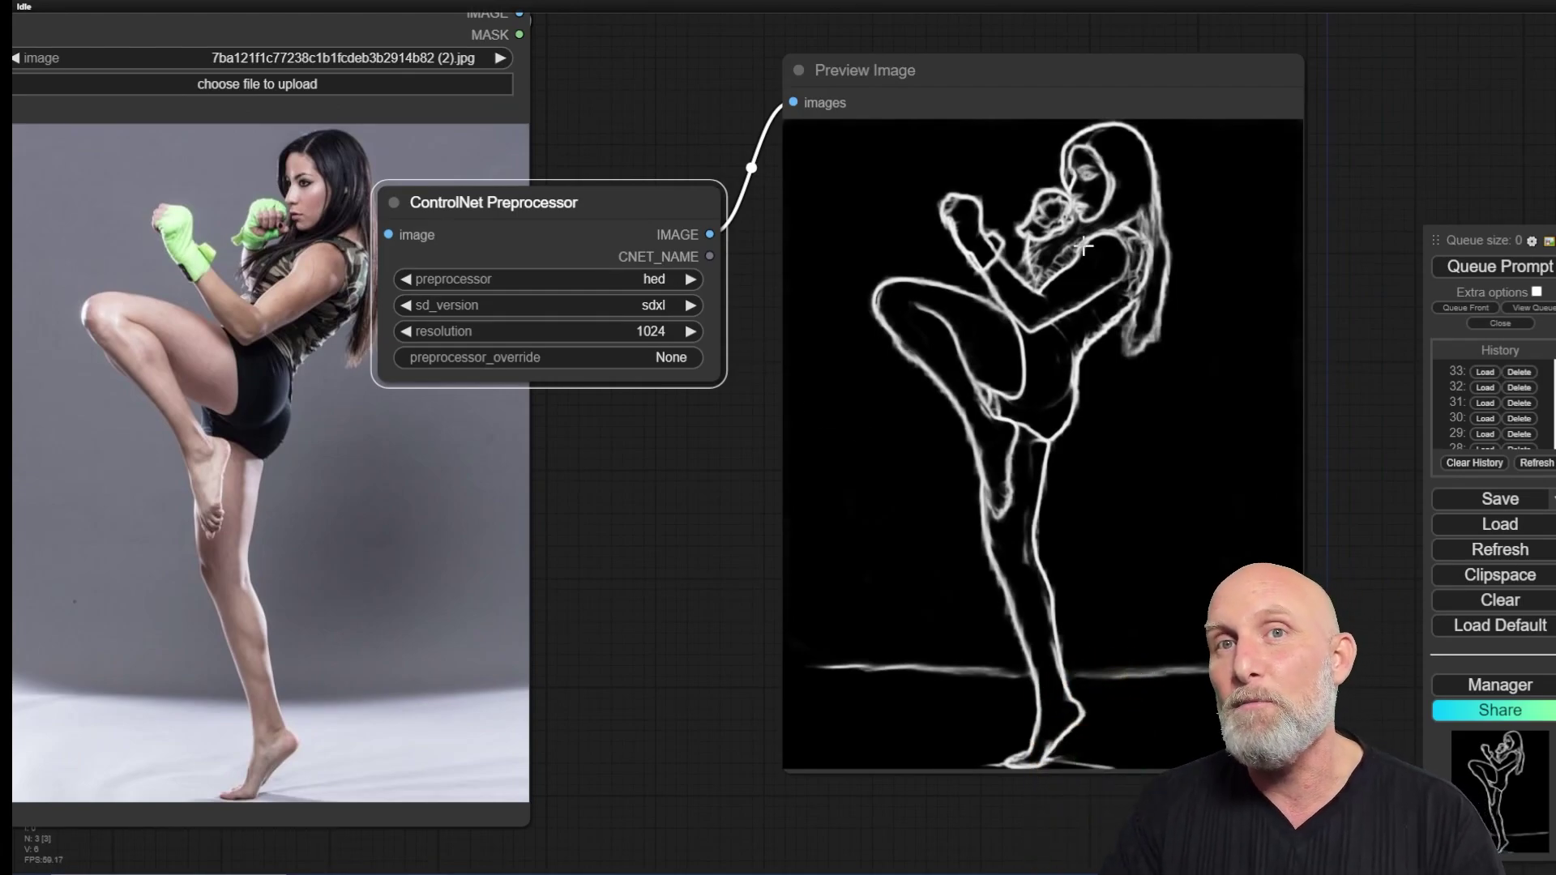
Step: Replace the preprocessor graph with the default text-to-image workflow
{"action": "scroll", "coordinate": [917, 501], "scroll_direction": "down", "scroll_amount": 6}
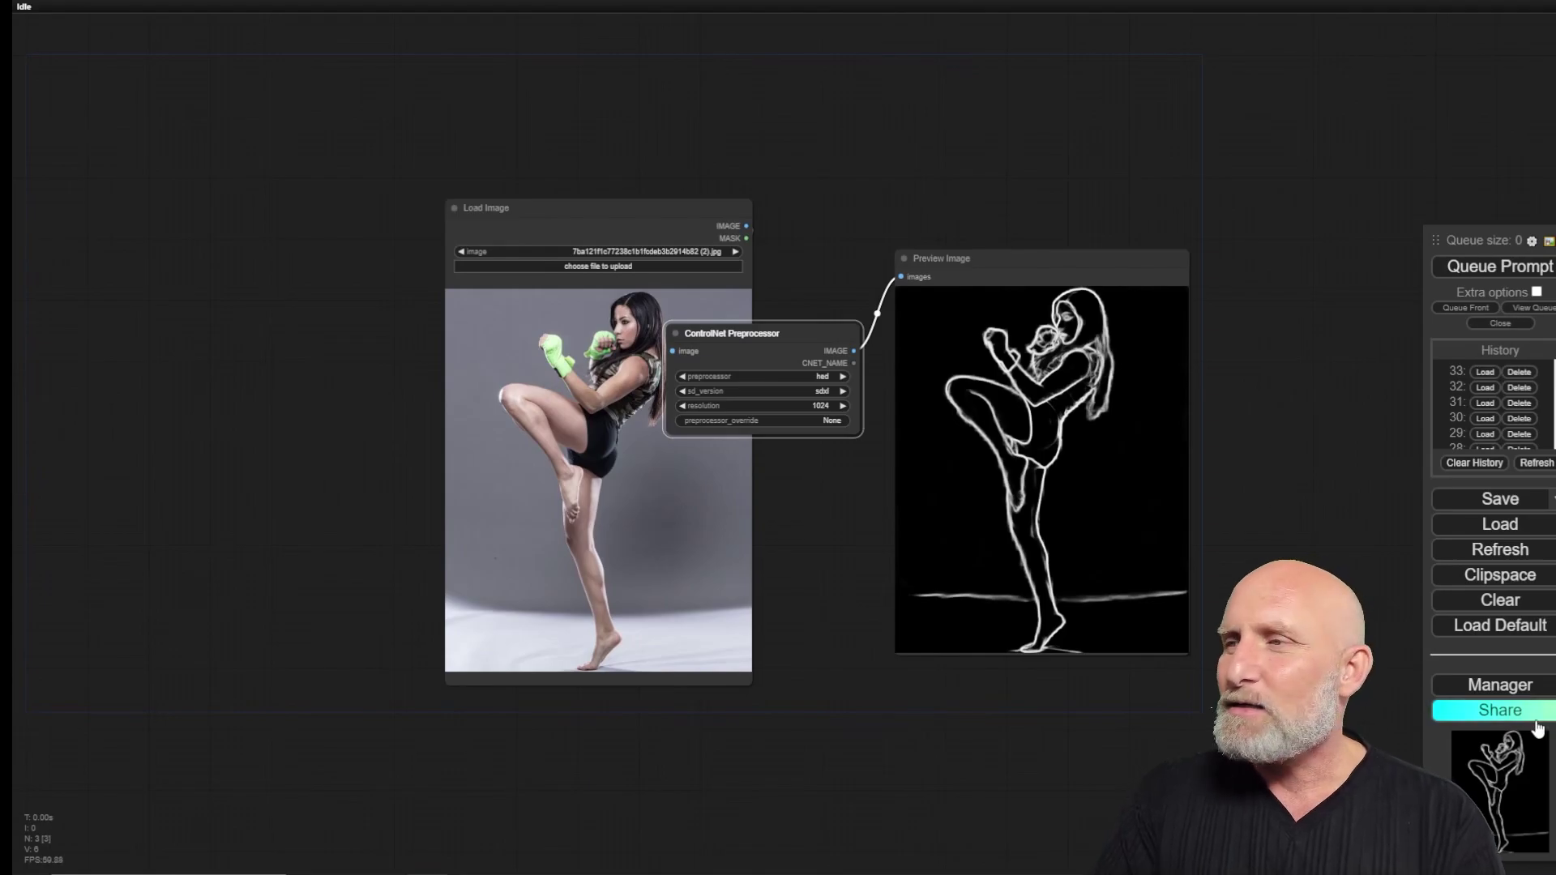
{"action": "left_click", "coordinate": [1542, 630]}
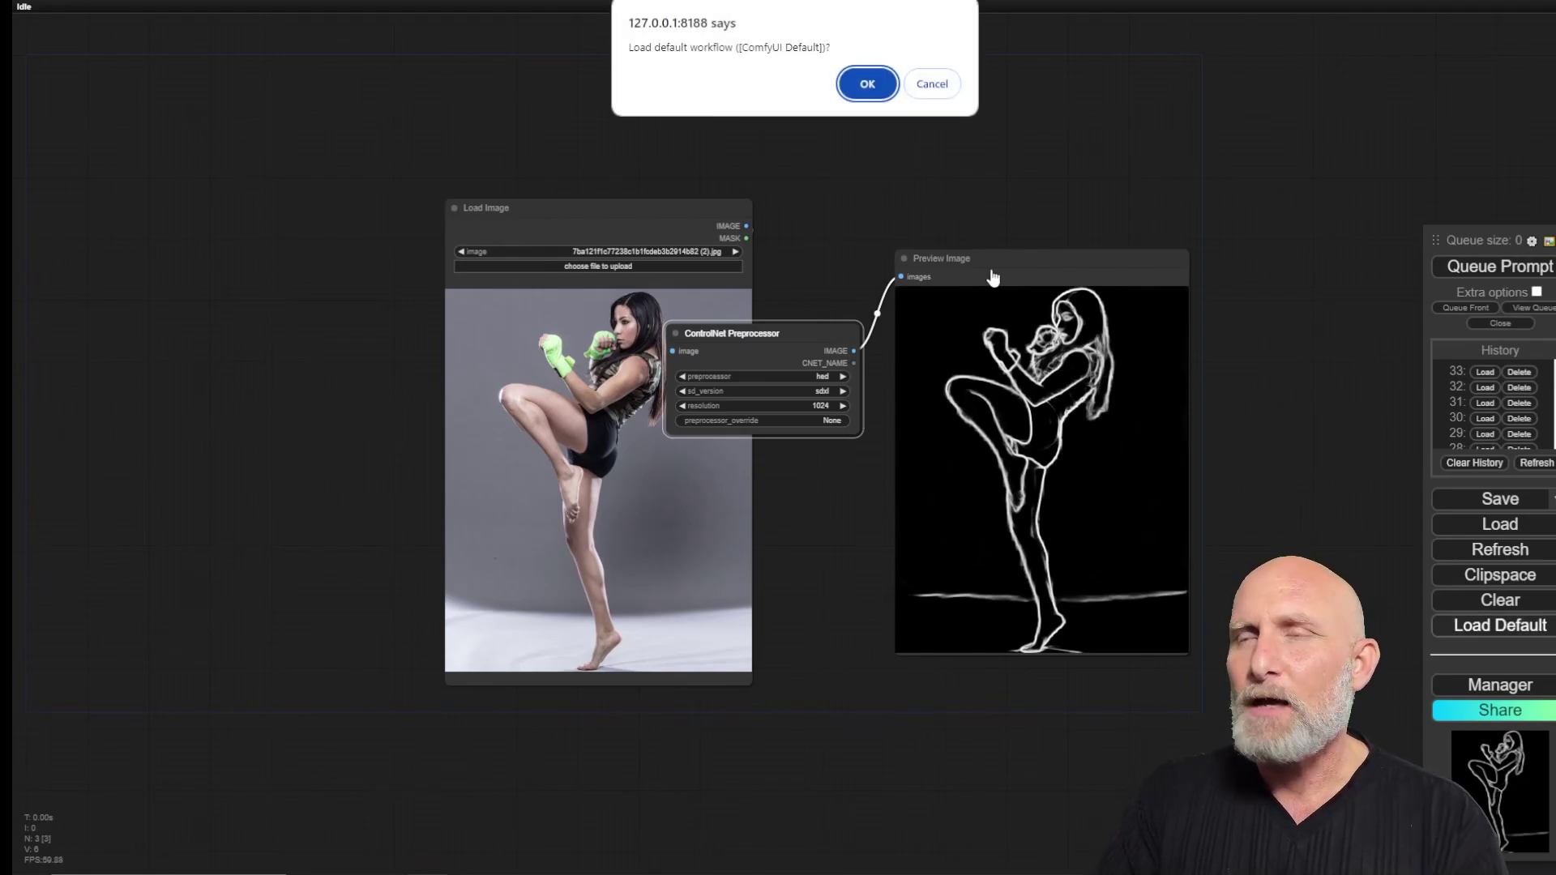
{"action": "left_click", "coordinate": [875, 95]}
{"action": "left_click_drag", "start_coordinate": [736, 471], "coordinate": [996, 514]}
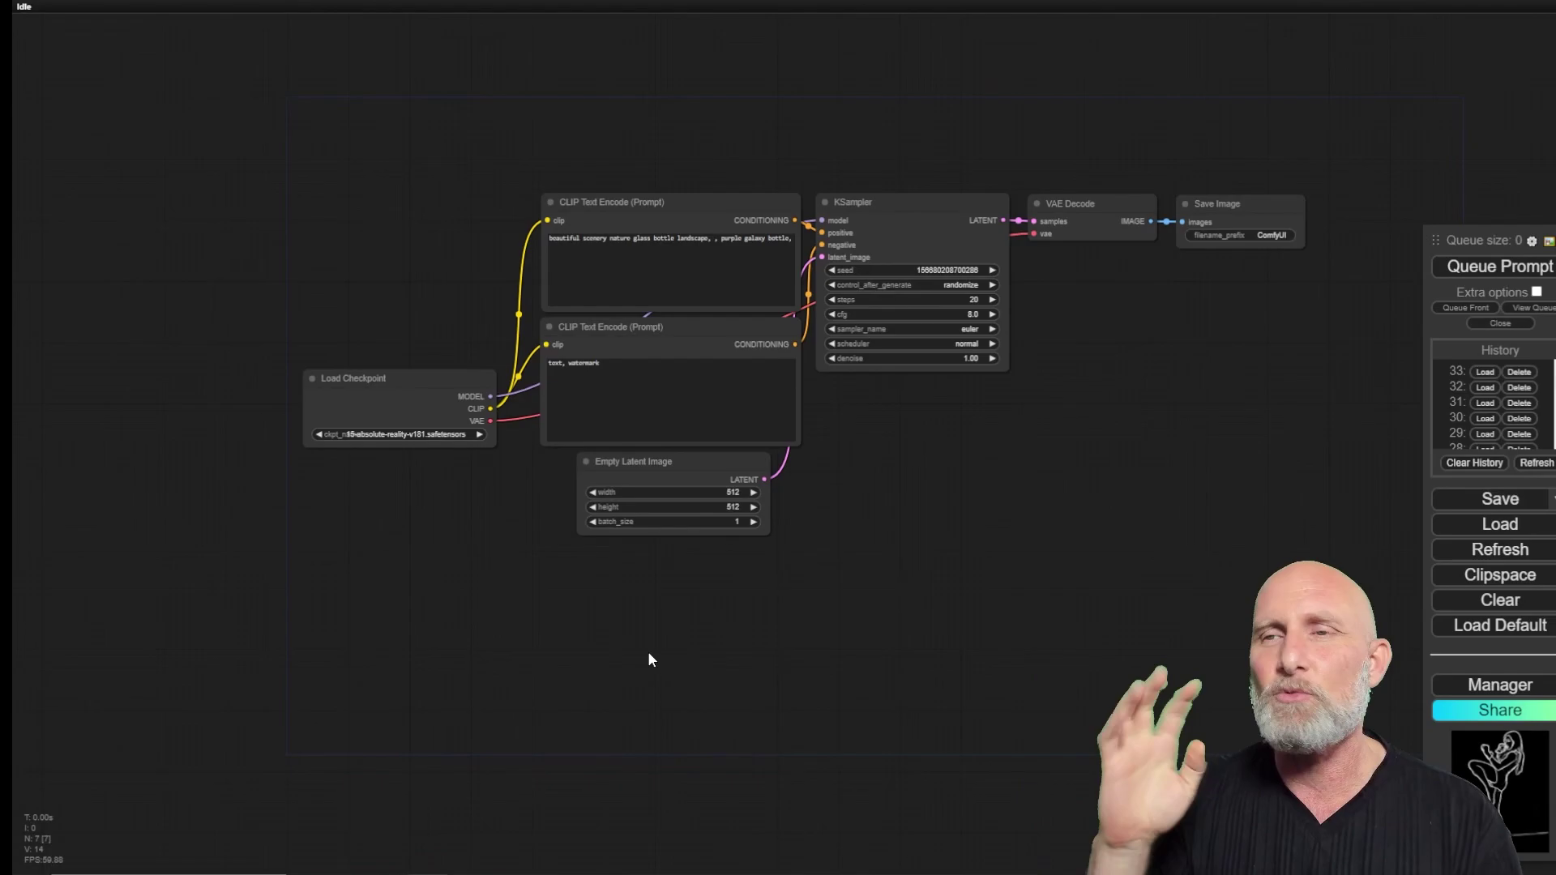
Step: Add a Load Image node in the empty space below the Empty Latent Image and KSampler nodes
{"action": "double_click", "coordinate": [576, 659]}
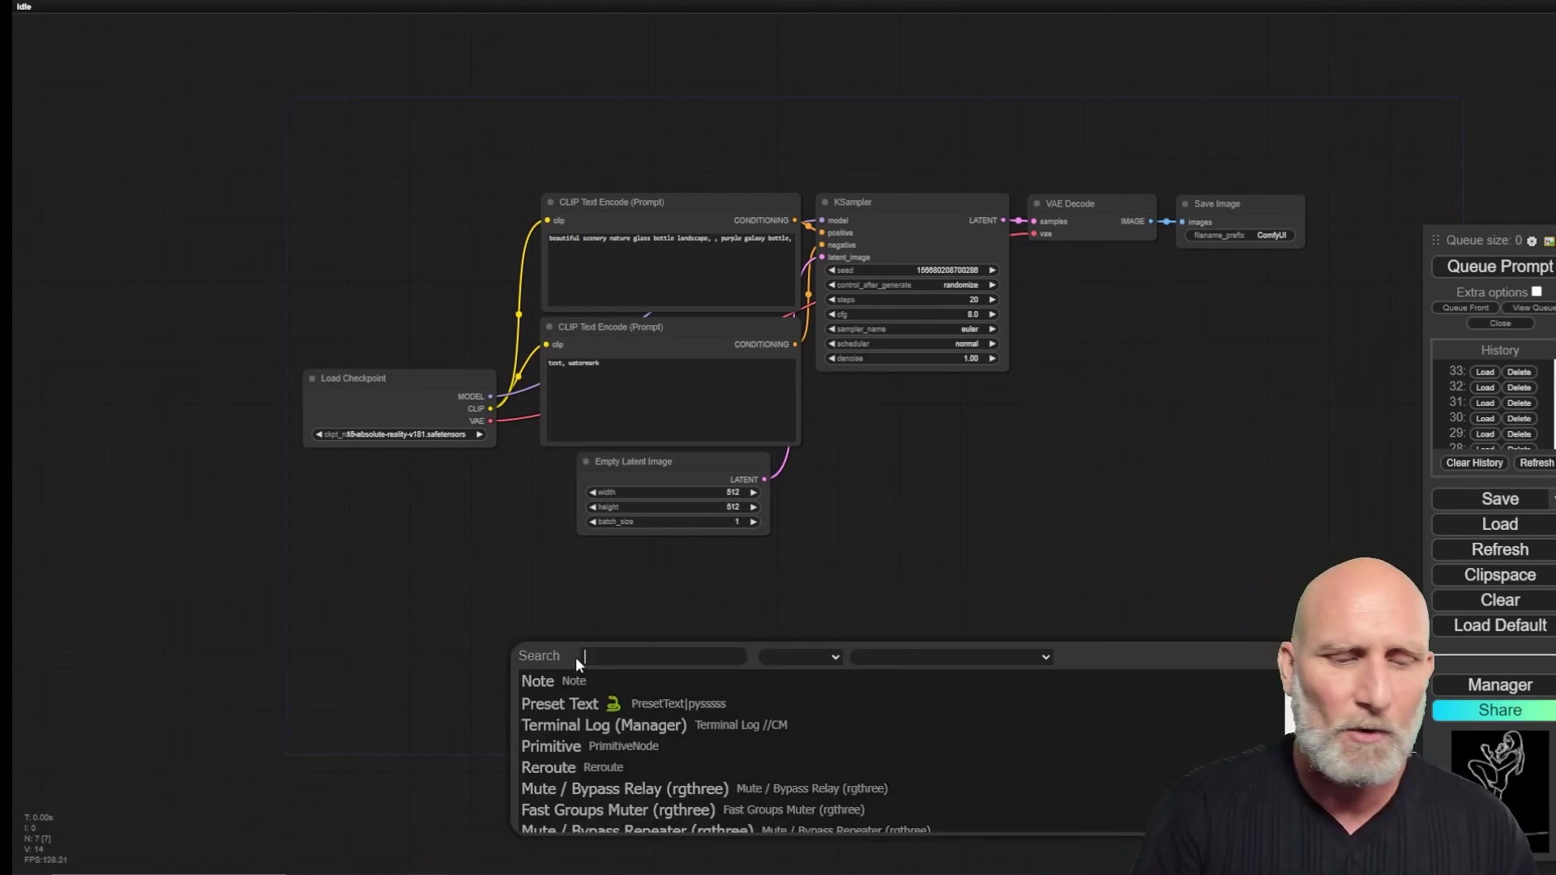
{"action": "type", "text": "load"}
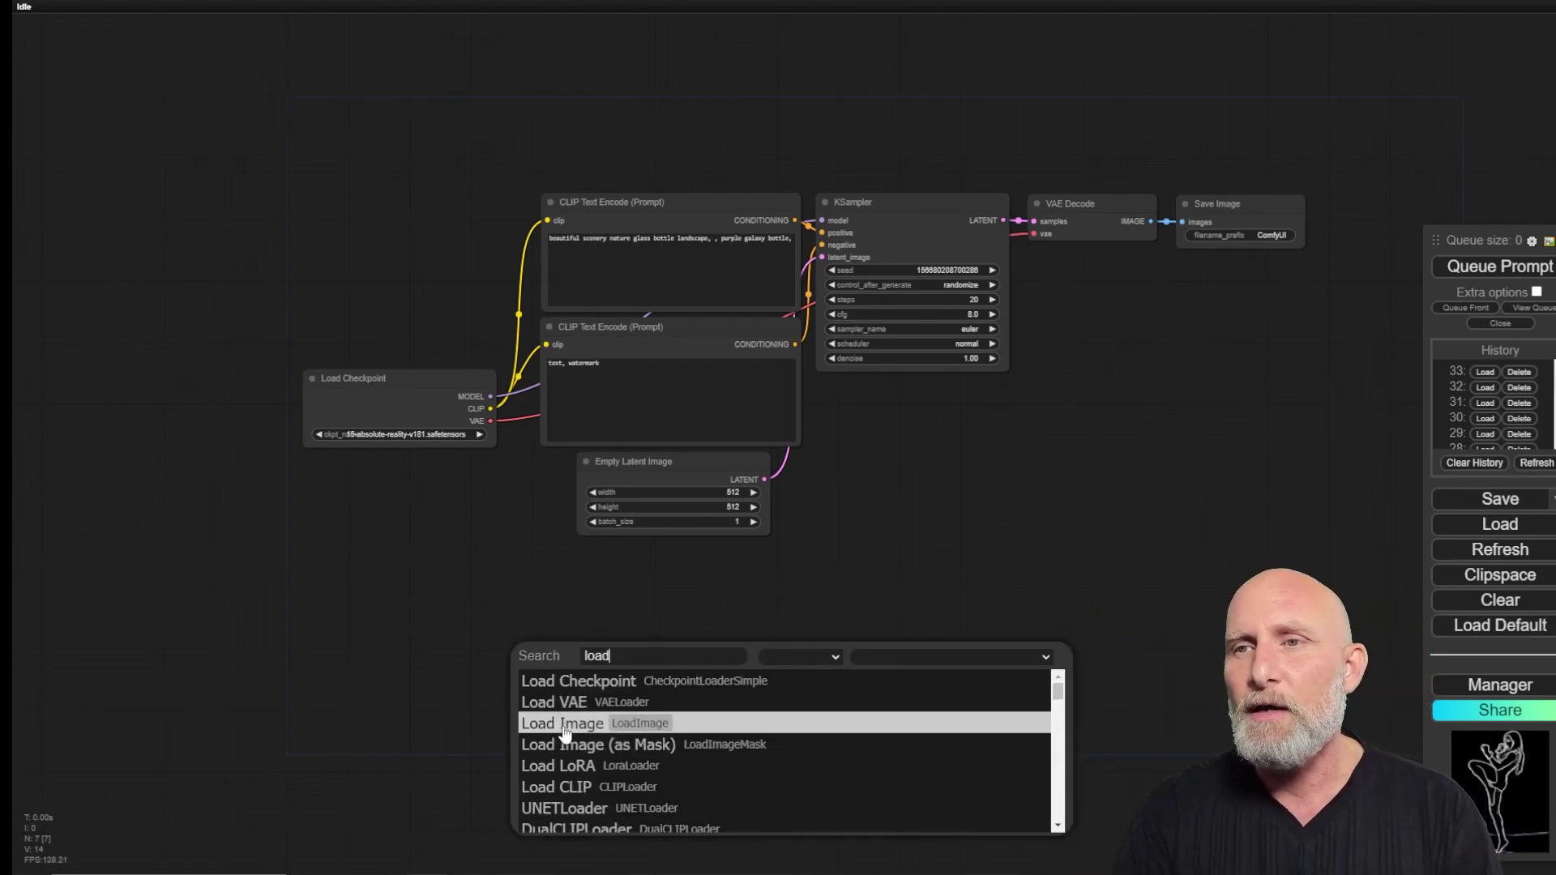
{"action": "left_click", "coordinate": [565, 730]}
{"action": "left_click_drag", "start_coordinate": [694, 660], "coordinate": [829, 568]}
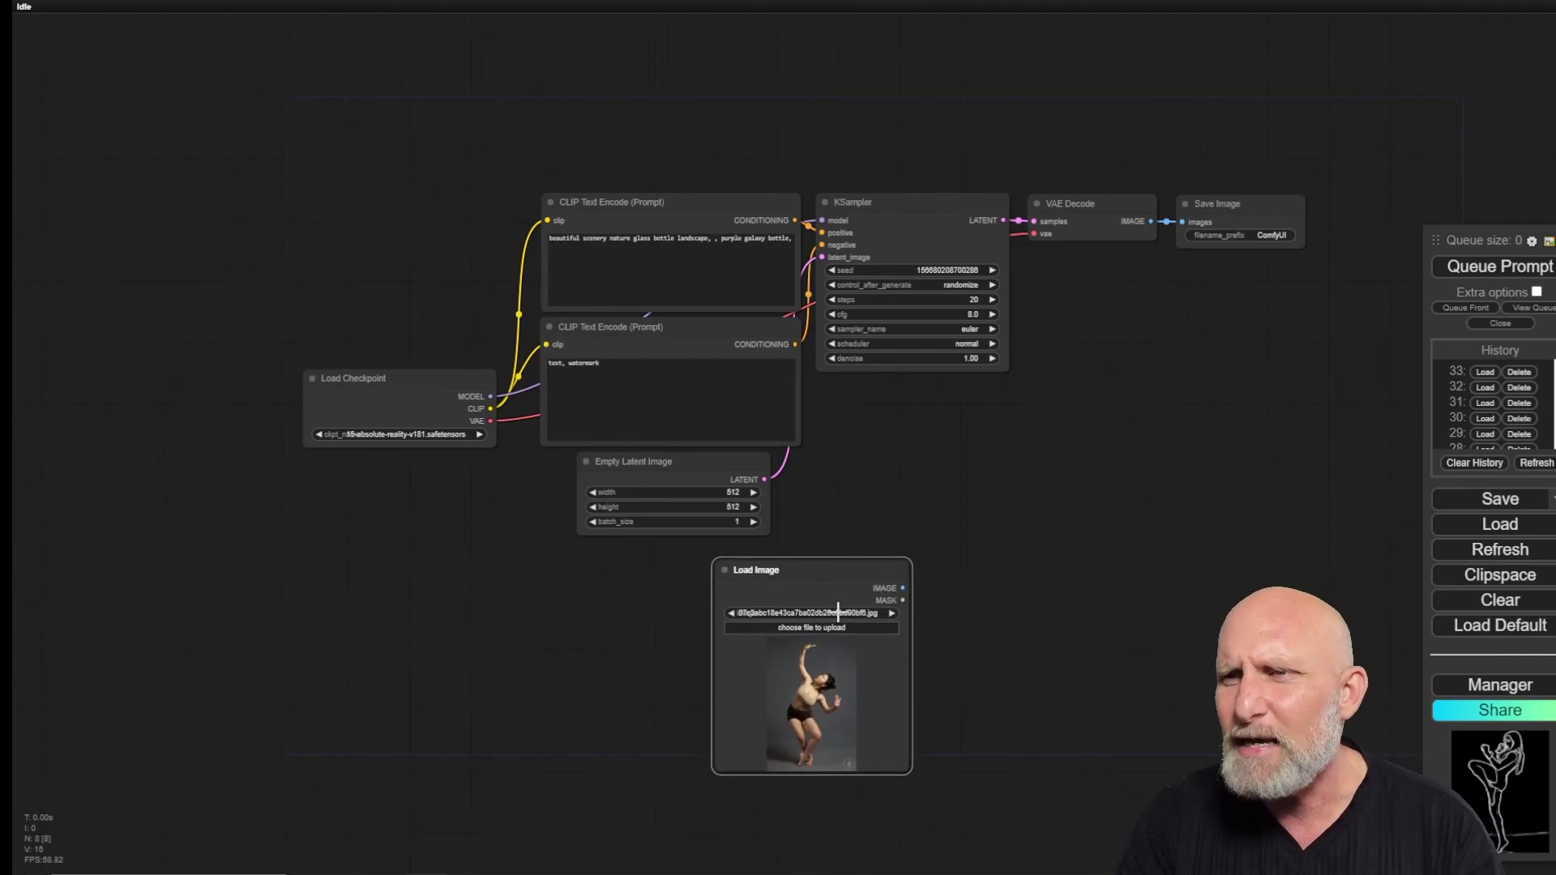
Step: Load the depth map ComfyUI_temp_dnvav_00015_.png into the Load Image node and place the node directly beneath the KSampler
{"action": "left_click", "coordinate": [830, 629]}
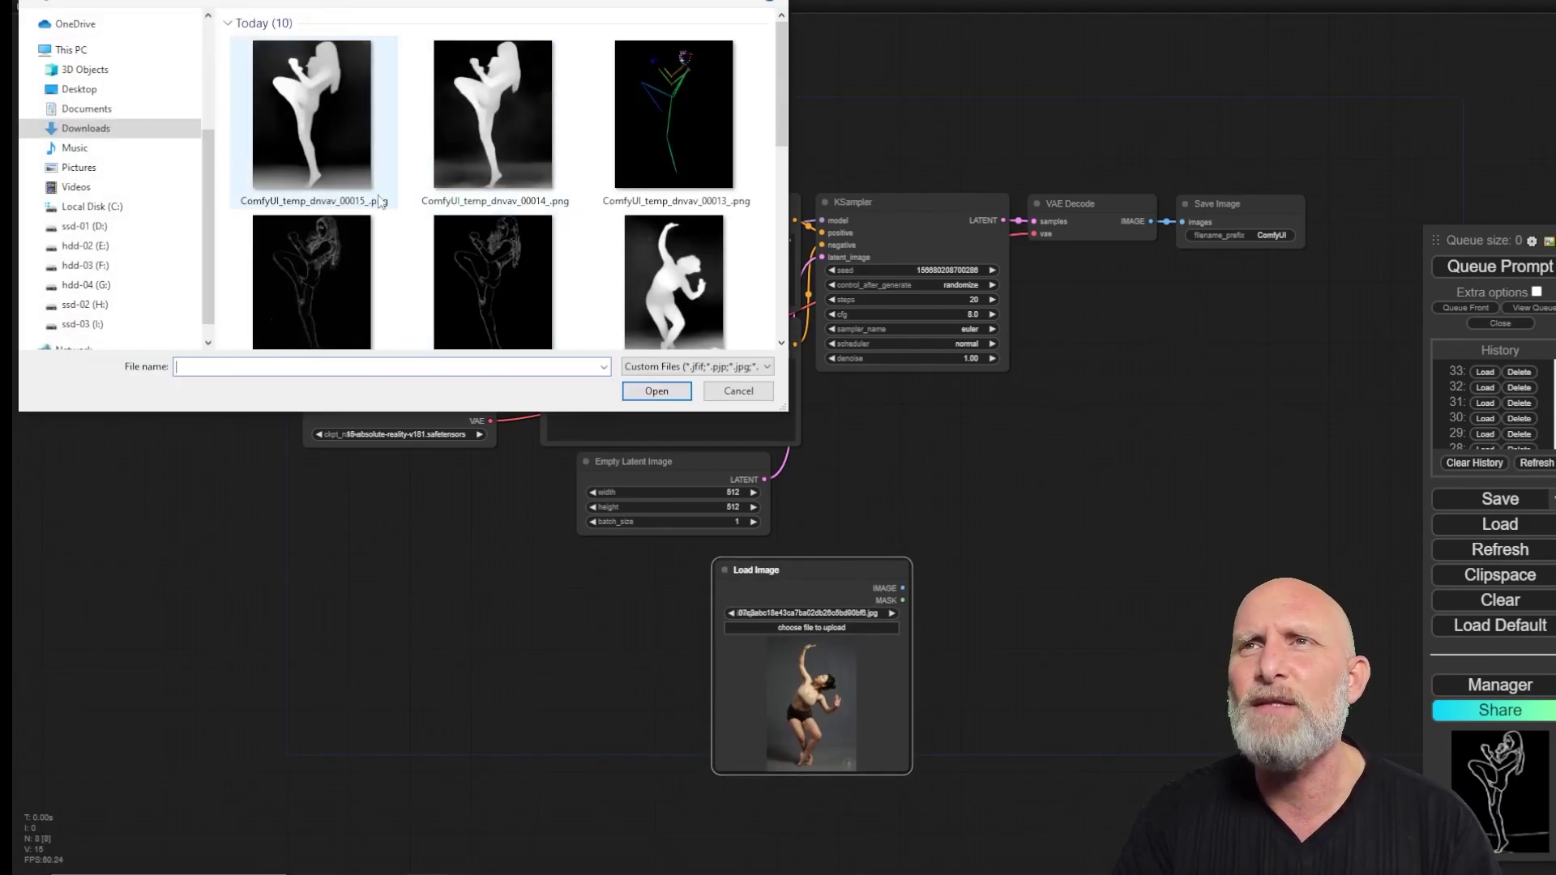
{"action": "double_click", "coordinate": [312, 130]}
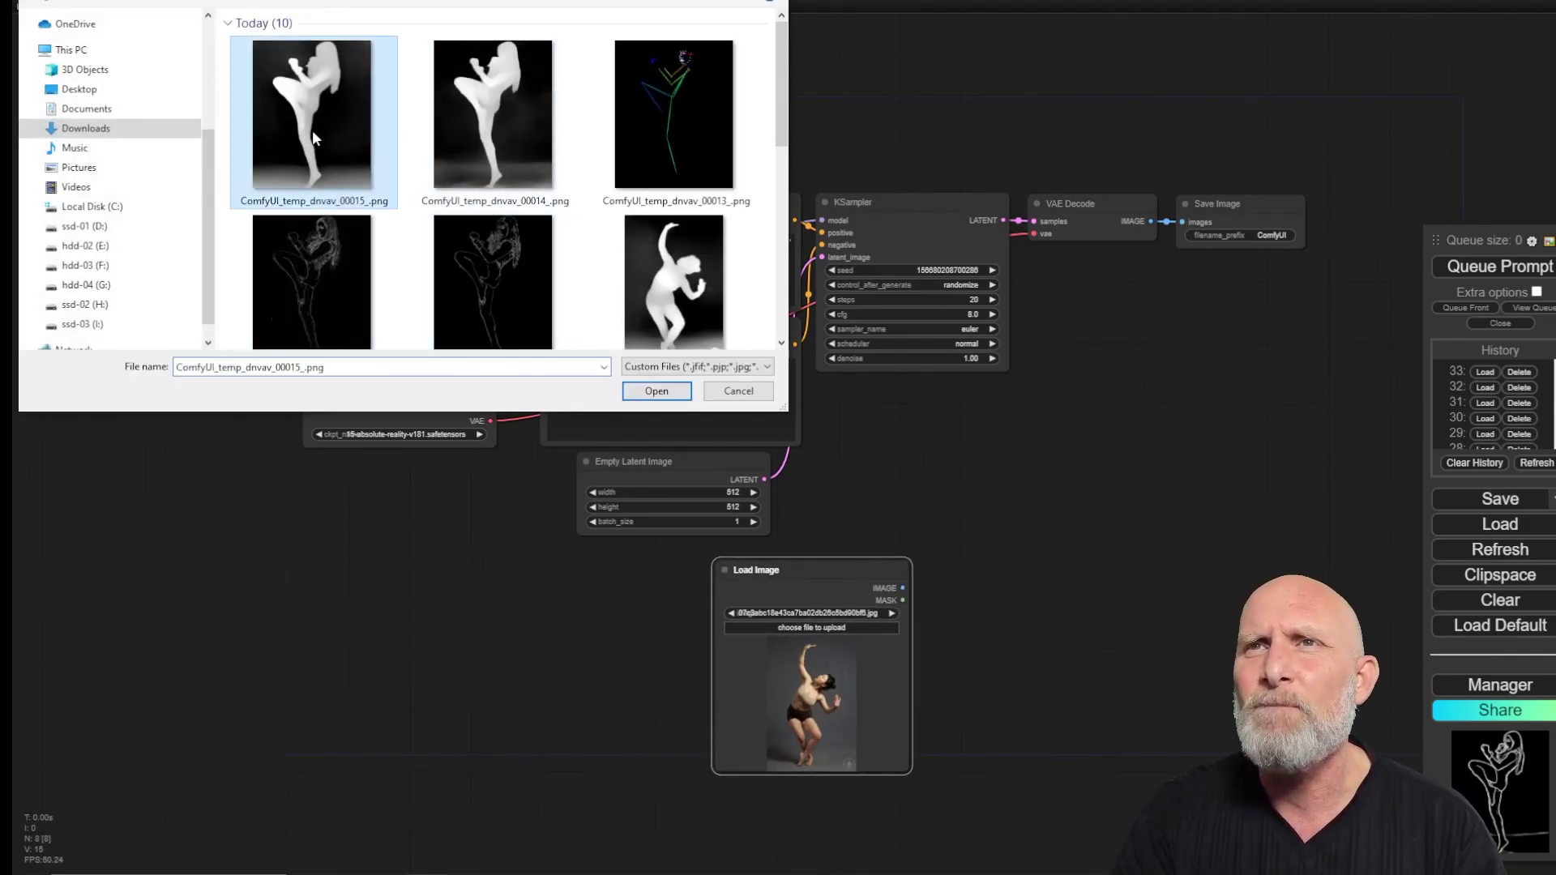
{"action": "left_click_drag", "start_coordinate": [851, 567], "coordinate": [959, 400]}
{"action": "scroll", "coordinate": [1120, 478], "scroll_direction": "up", "scroll_amount": 5}
{"action": "left_click_drag", "start_coordinate": [1120, 478], "coordinate": [1064, 494]}
{"action": "scroll", "coordinate": [980, 437], "scroll_direction": "down", "scroll_amount": 3}
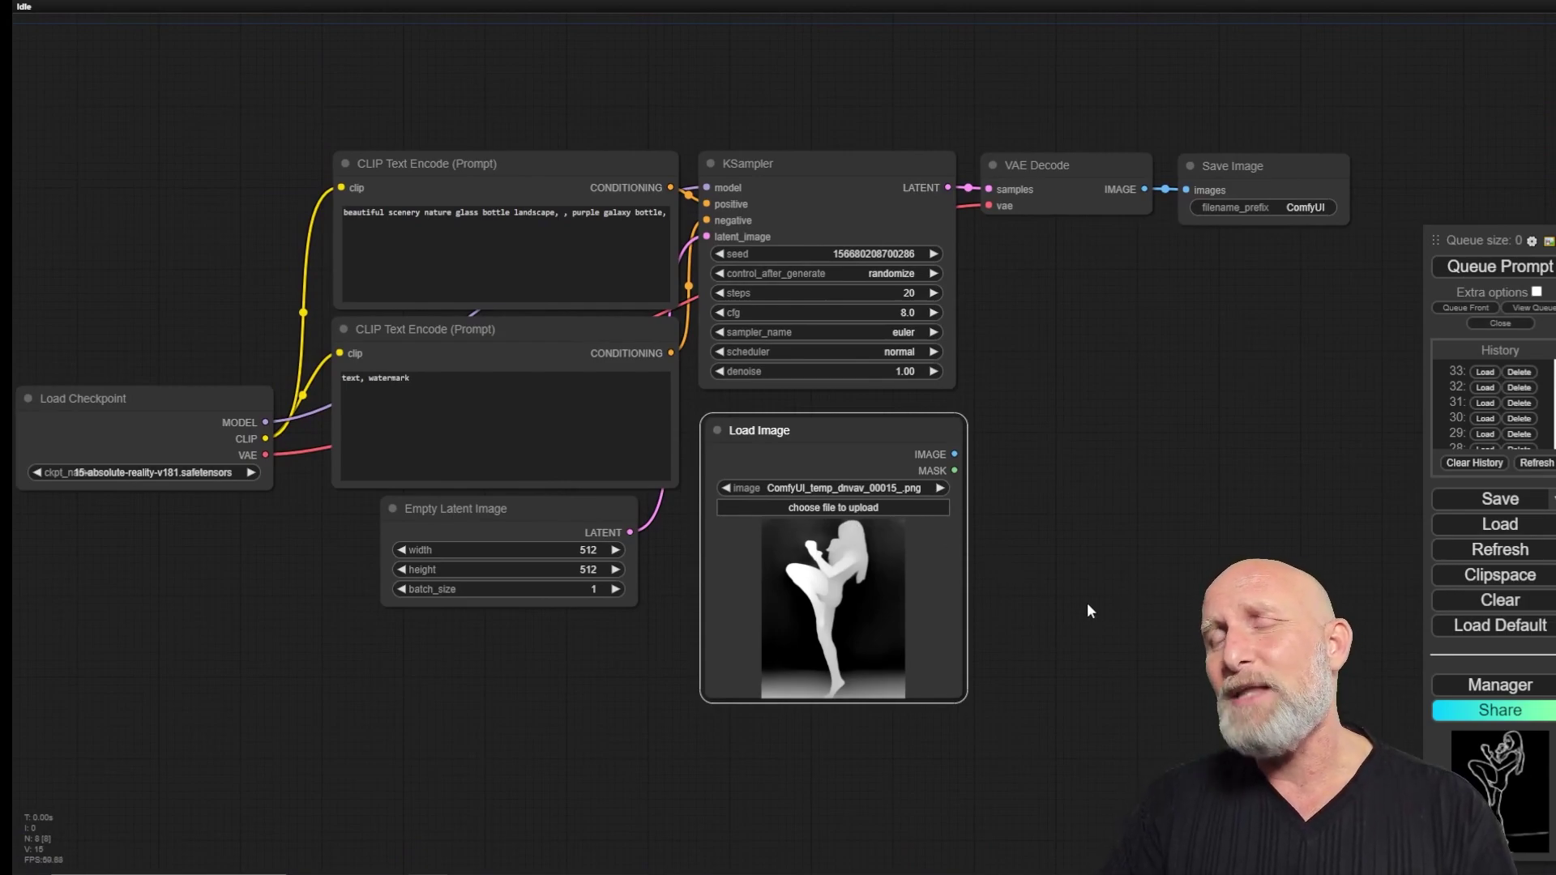
Step: Add an Apply ControlNet node and place it beside the Load Image node, below VAE Decode
{"action": "double_click", "coordinate": [1136, 513]}
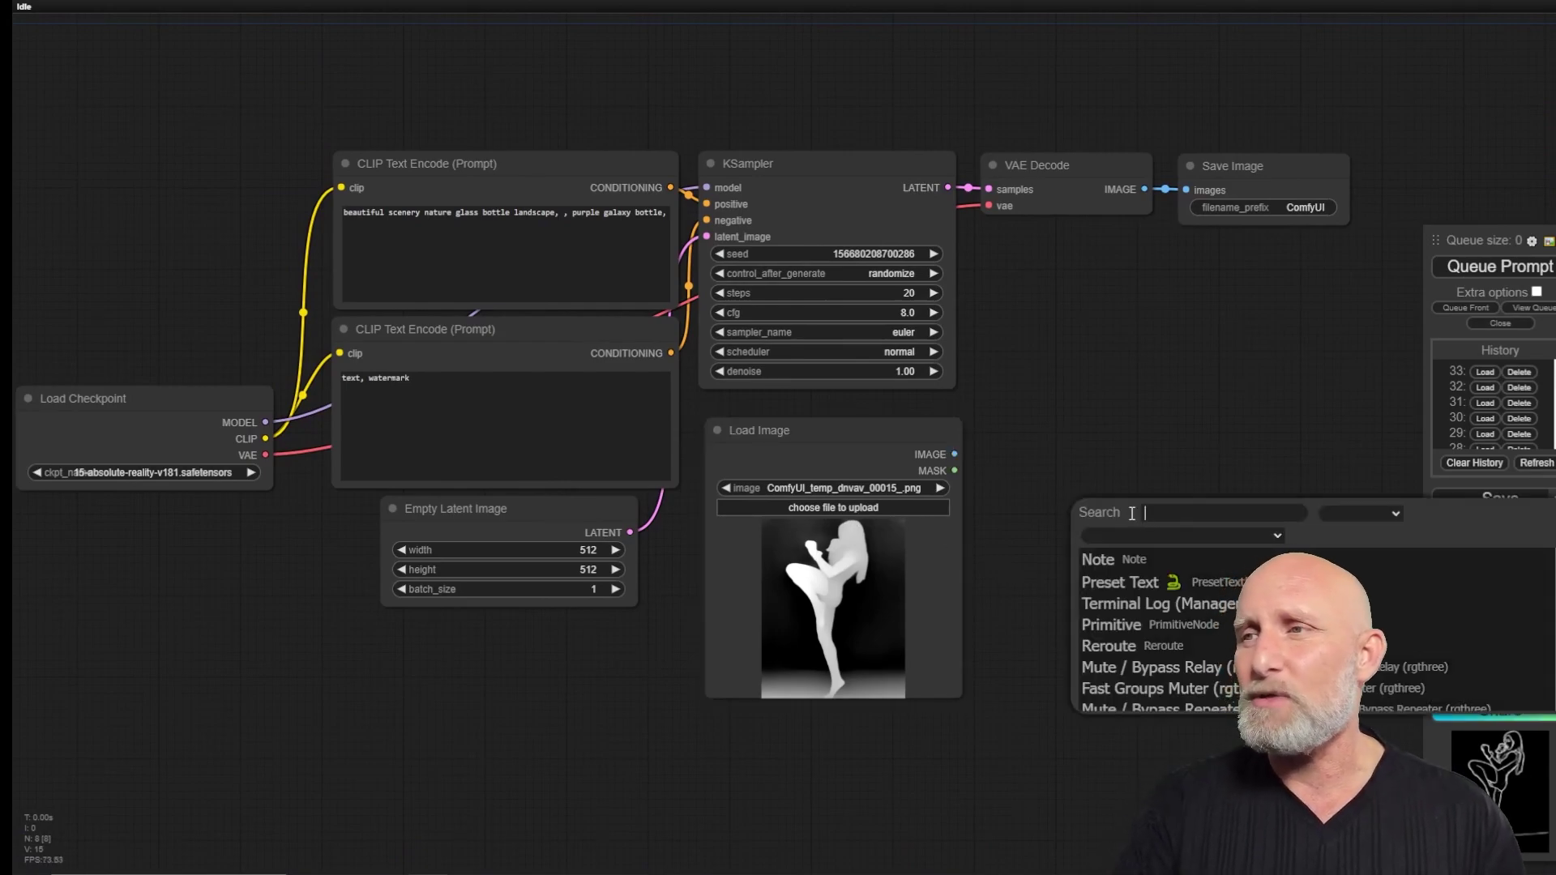
{"action": "type", "text": "c"}
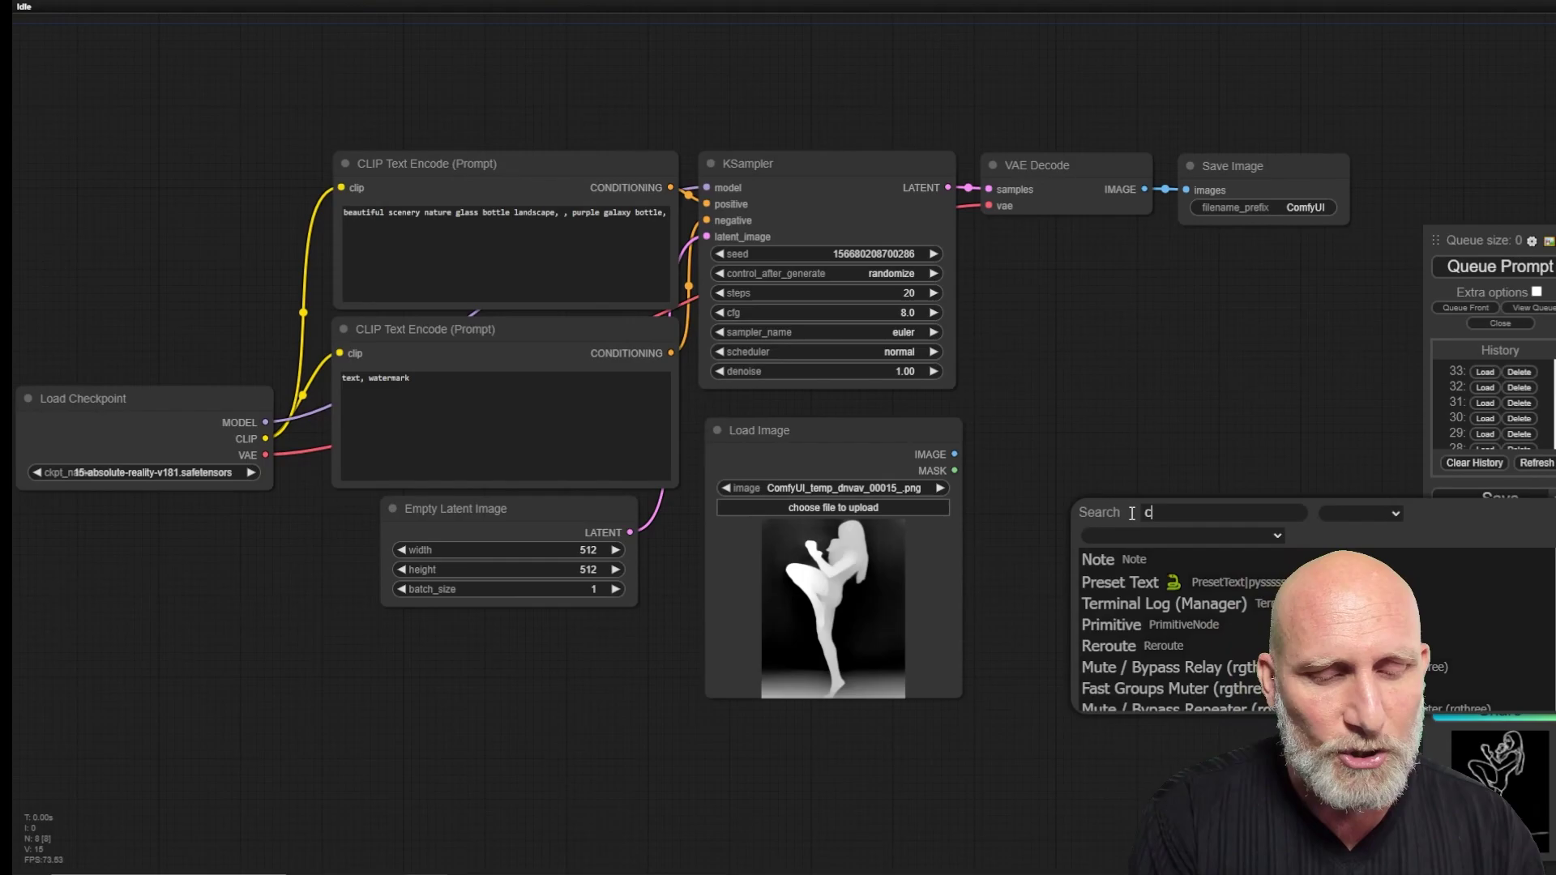
{"action": "type", "text": "ontrol"}
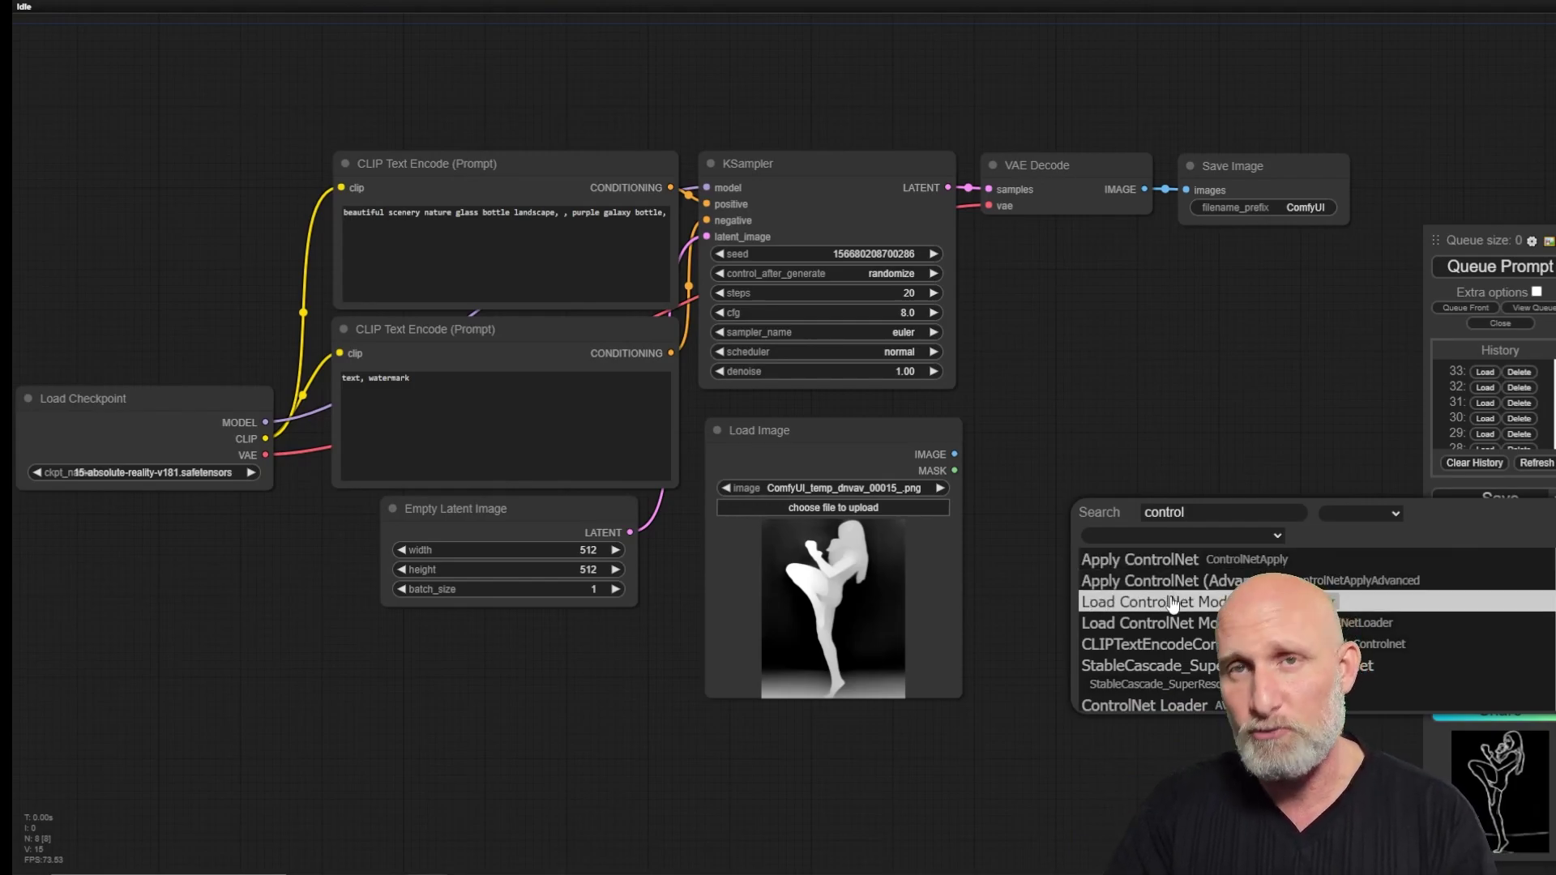
{"action": "left_click", "coordinate": [1151, 559]}
{"action": "left_click_drag", "start_coordinate": [1217, 502], "coordinate": [1113, 434]}
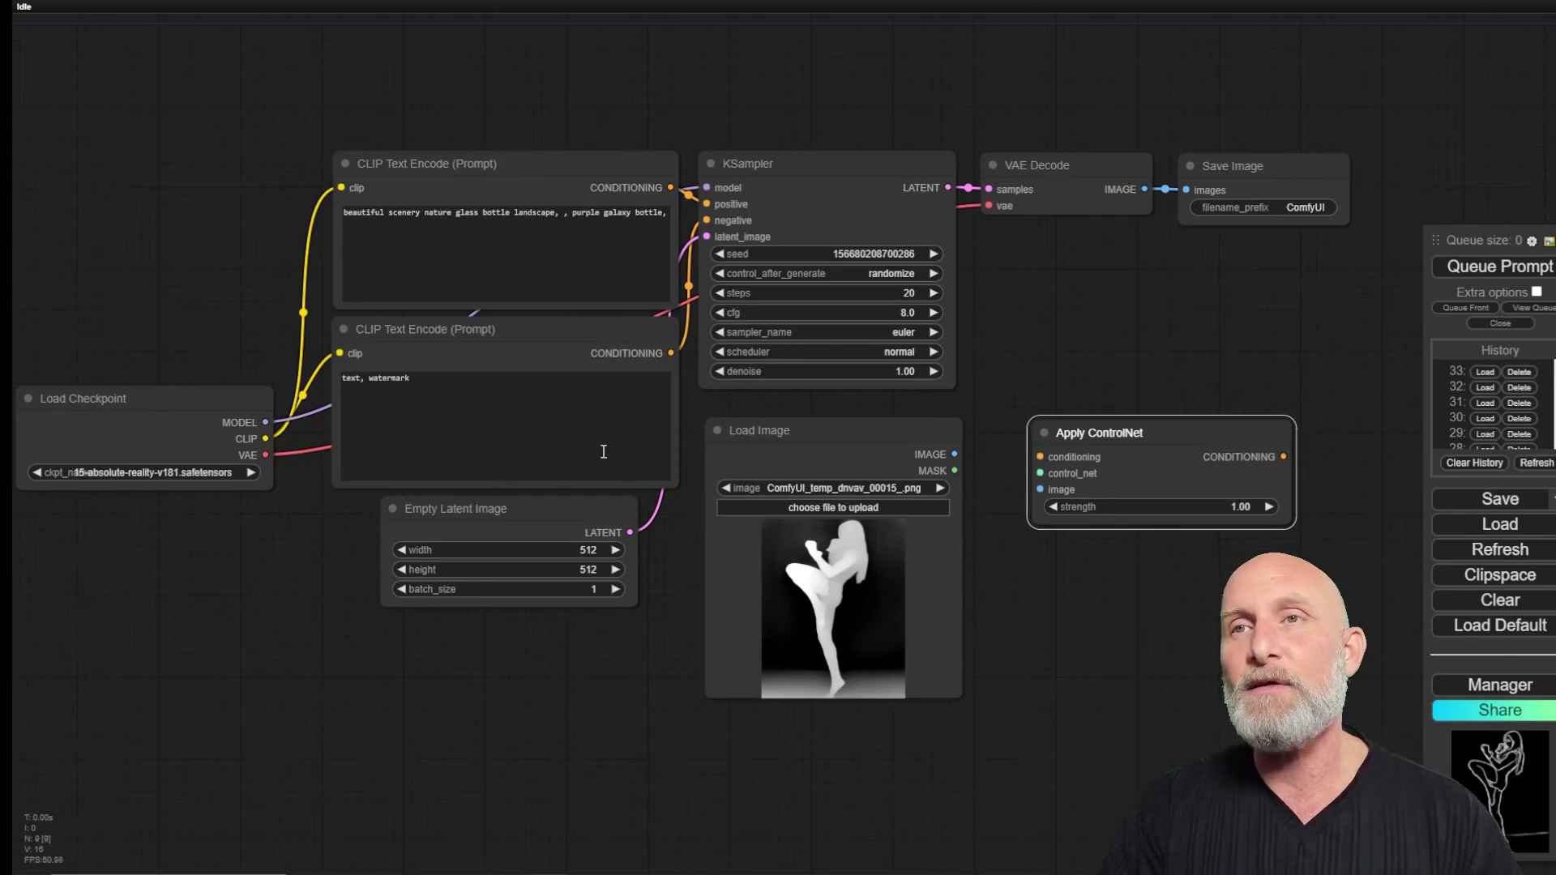
Step: Replace the positive prompt text with "a ninja warrior doing a high kick"
{"action": "left_click", "coordinate": [508, 246]}
{"action": "key", "text": "ctrl+a"}
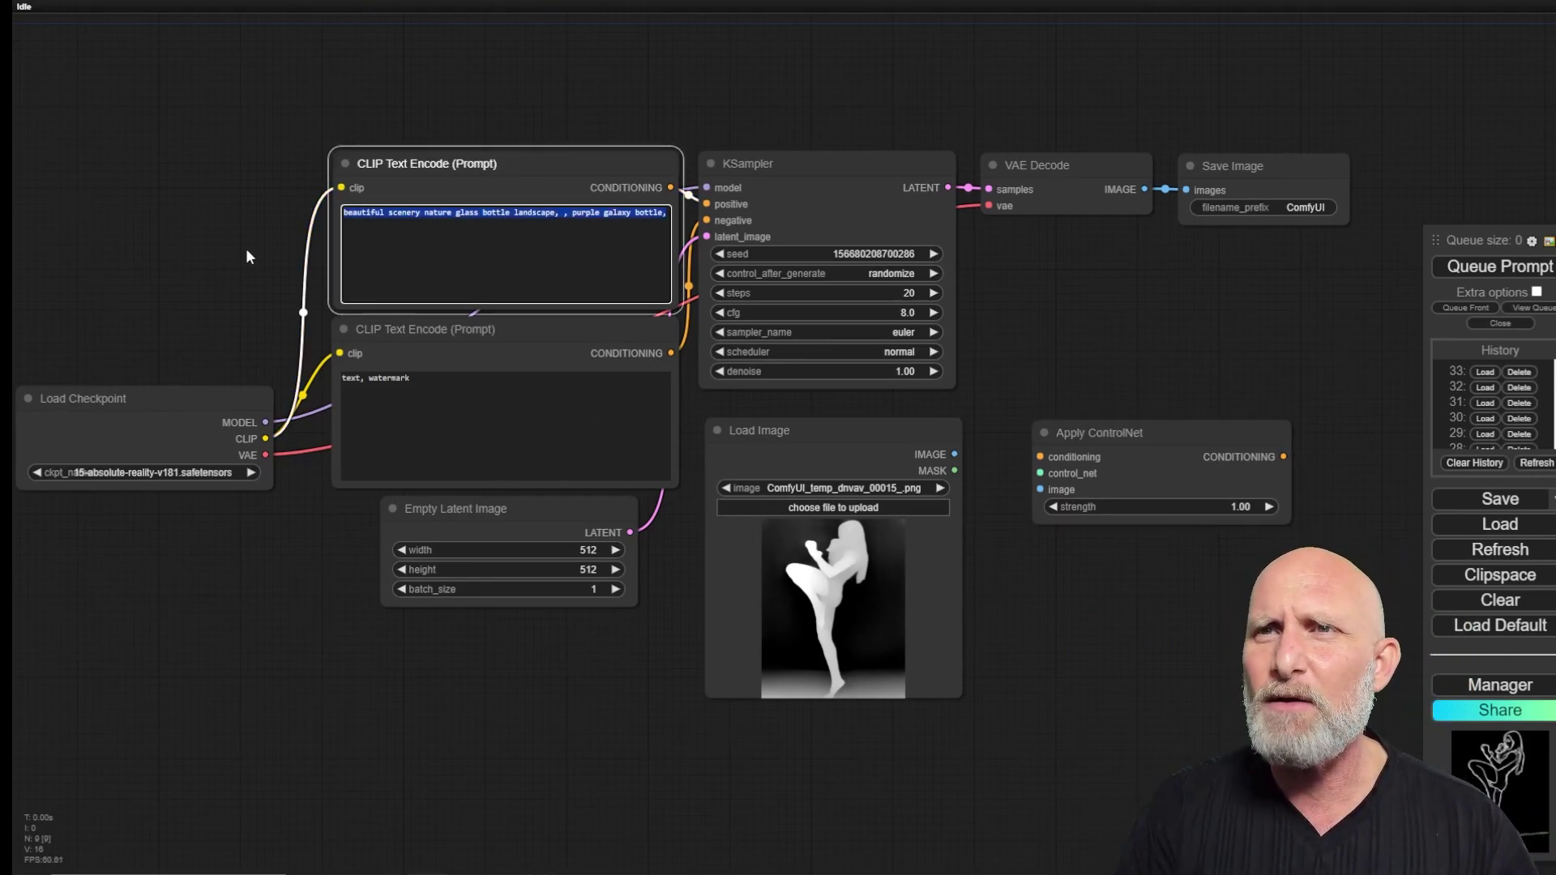
{"action": "scroll", "coordinate": [246, 248], "scroll_direction": "up", "scroll_amount": 6}
{"action": "left_click", "coordinate": [527, 235]}
{"action": "key", "text": "ctrl+a"}
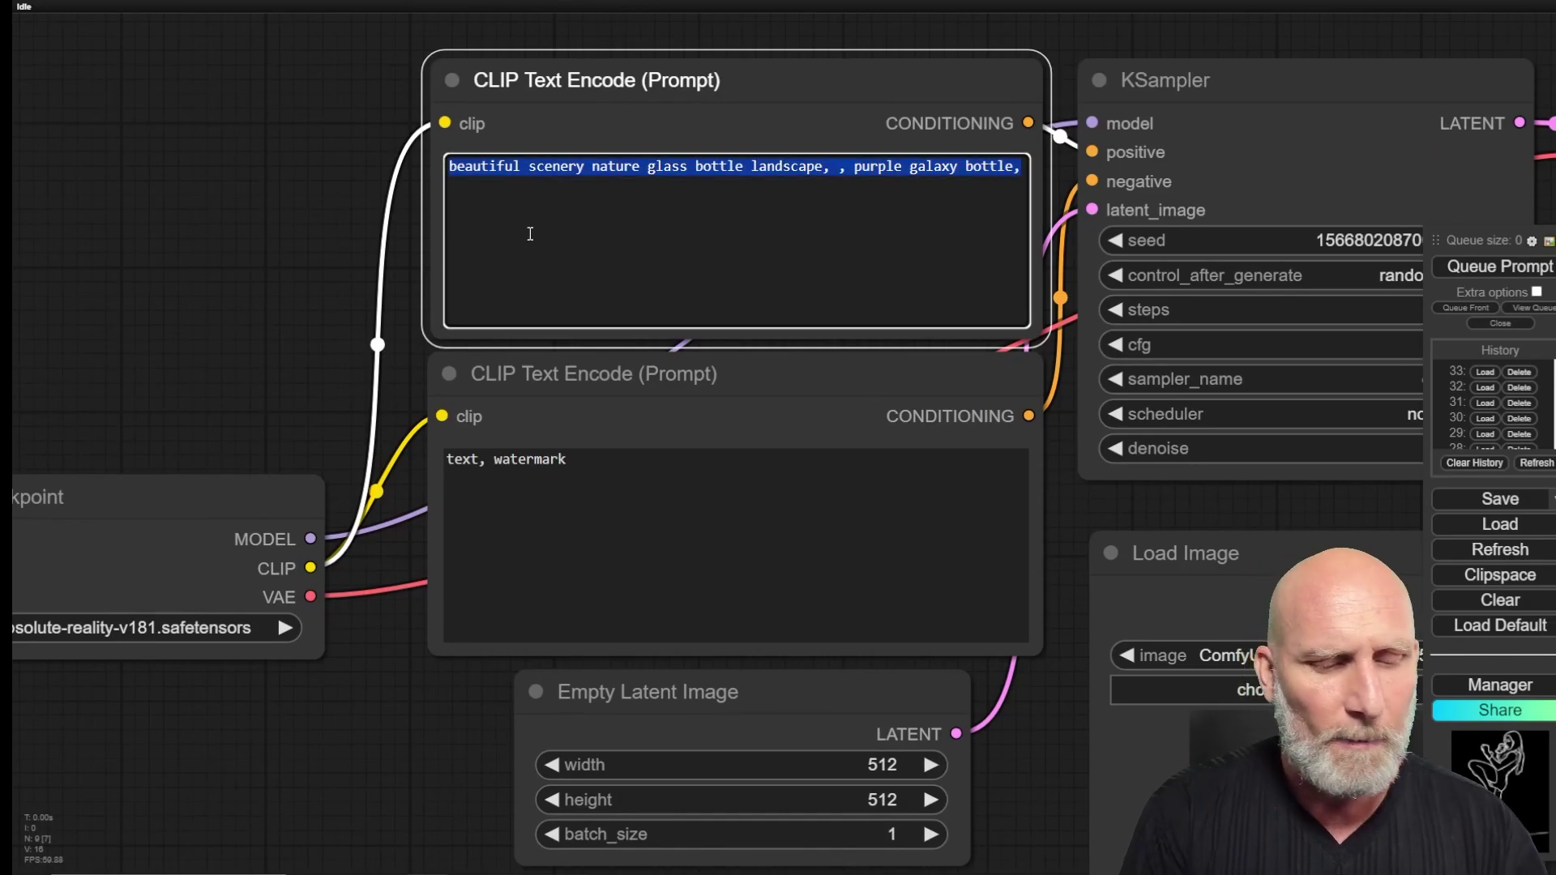
{"action": "type", "text": "a n"}
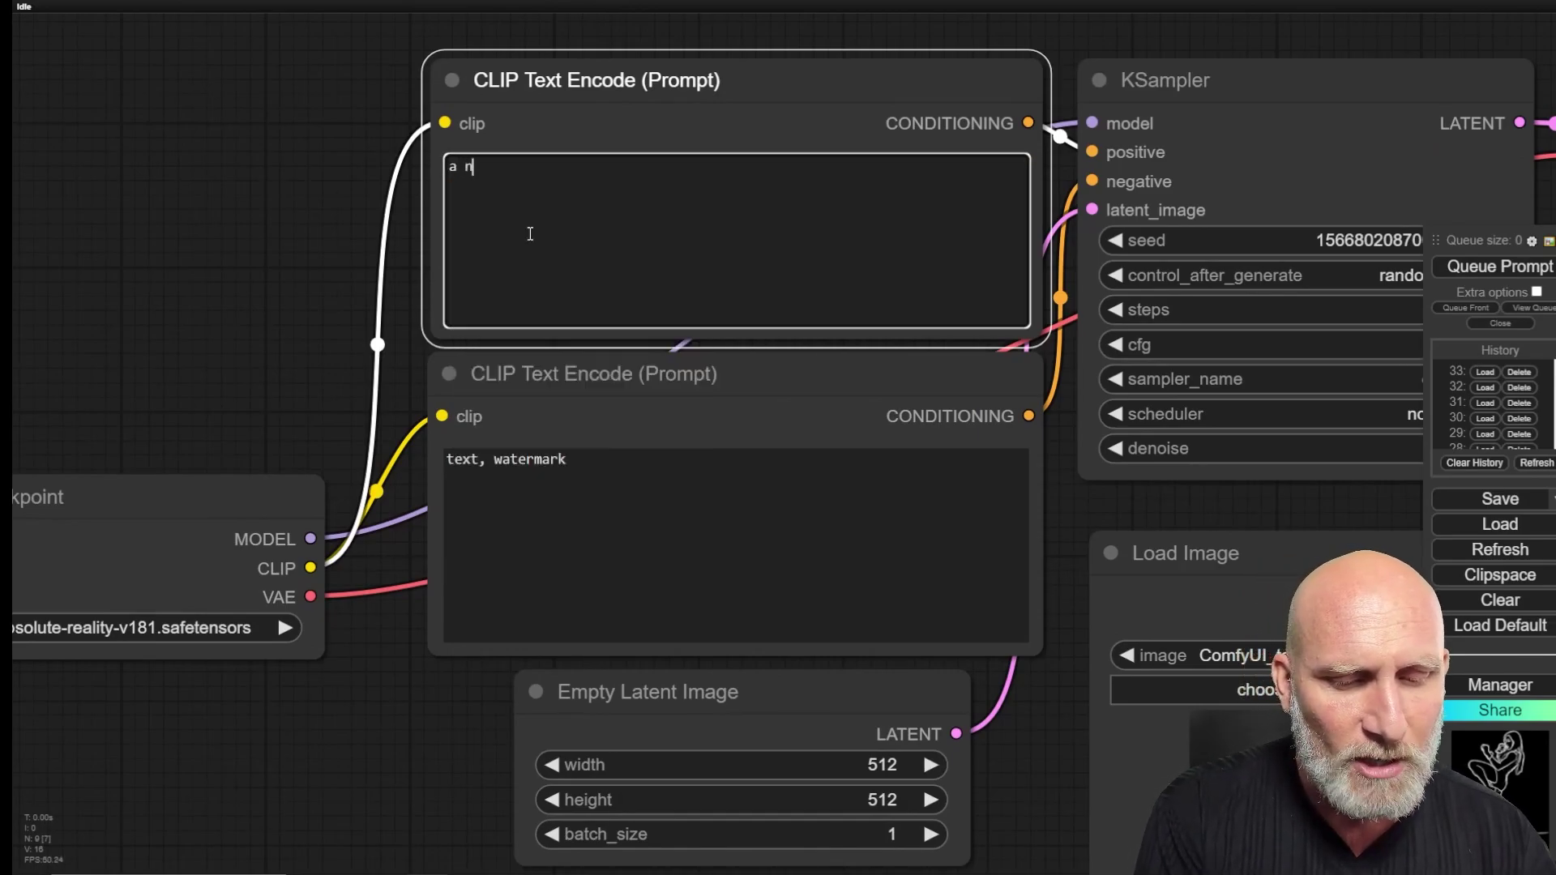
{"action": "type", "text": "inja"}
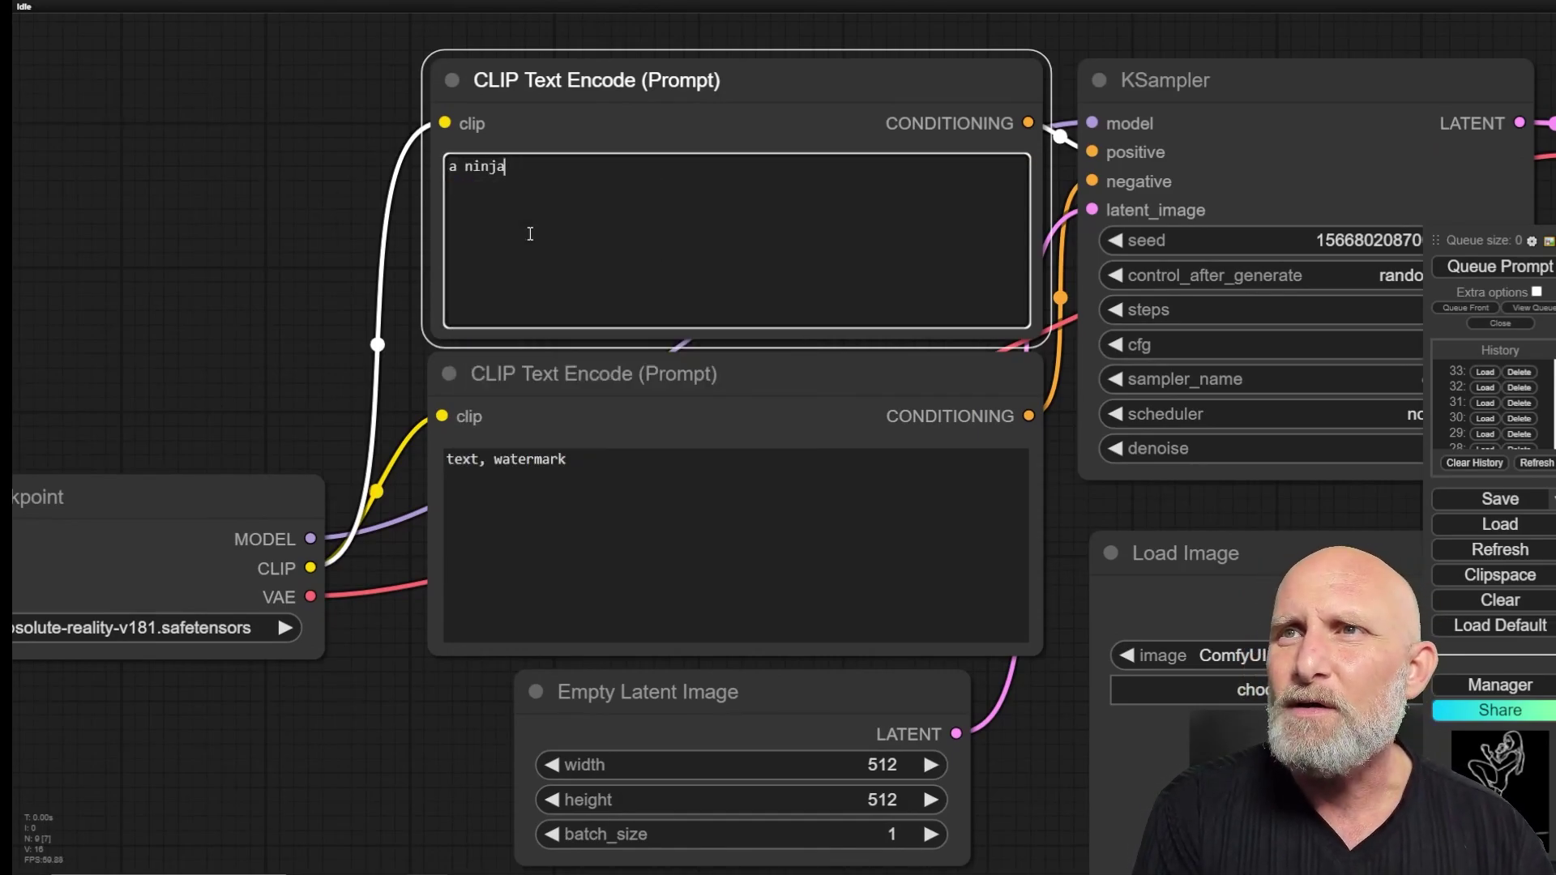
{"action": "type", "text": "s warrior"}
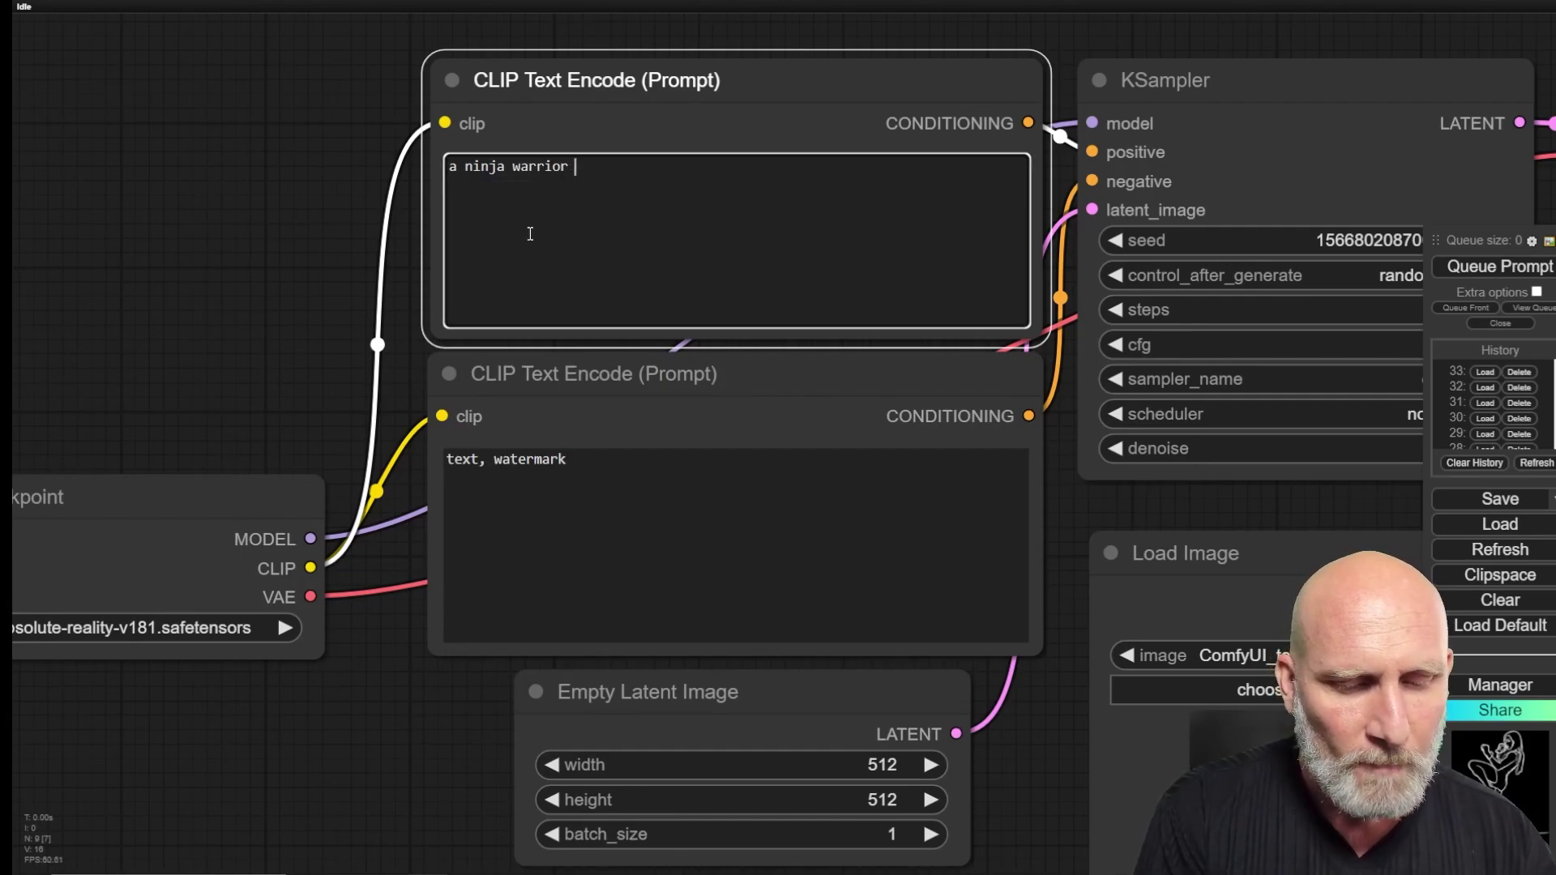
{"action": "type", "text": " doing a high kick"}
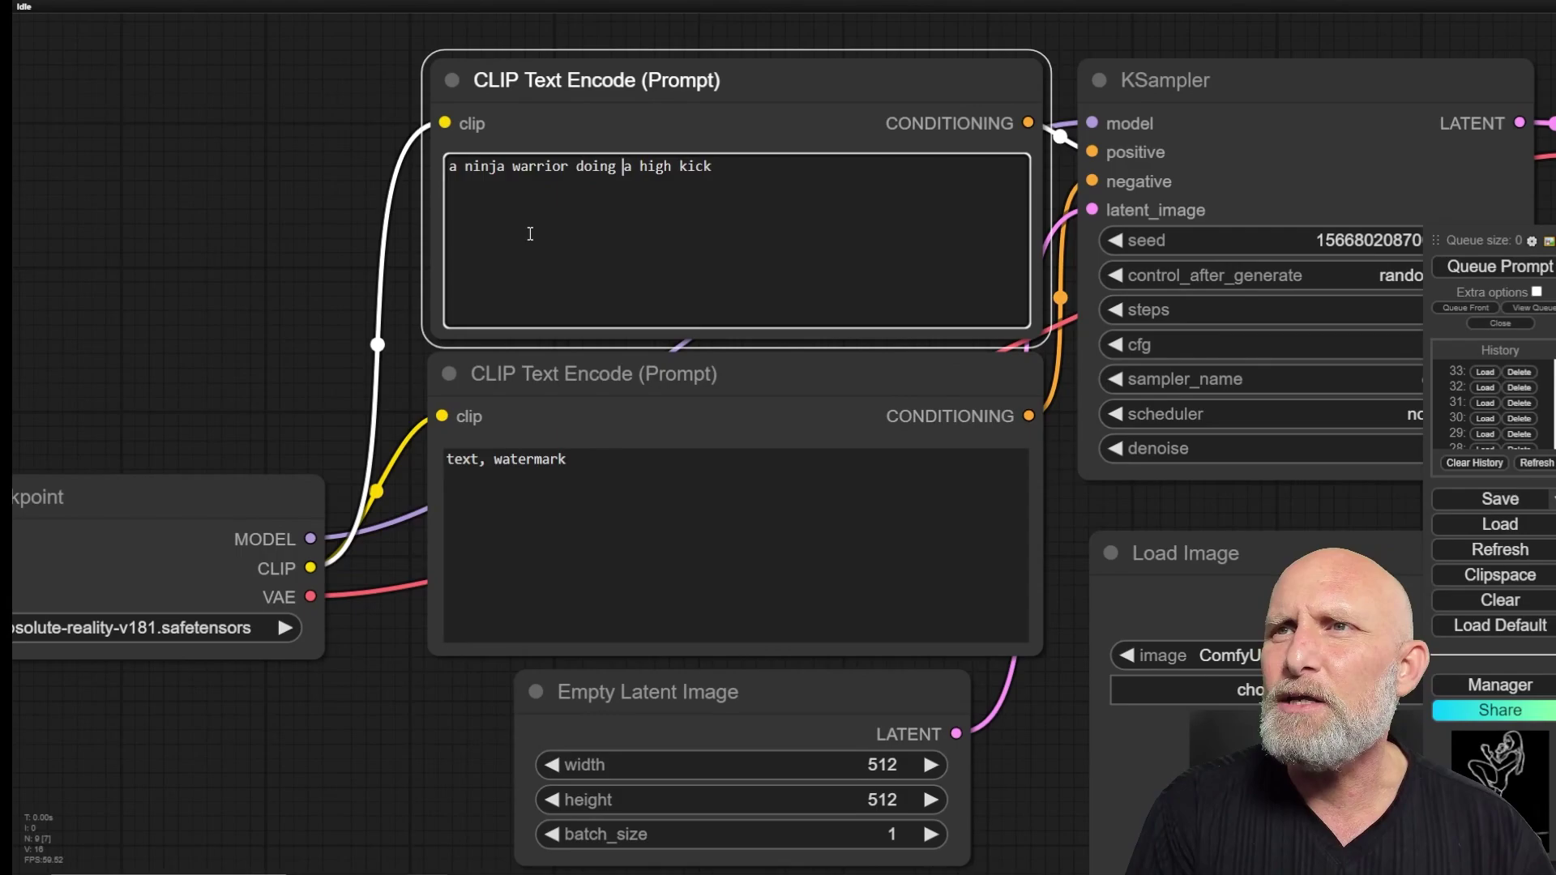
Step: Insert "in a blue suit" after "a ninja warrior" in the positive prompt
{"action": "type", "text": "in a black"}
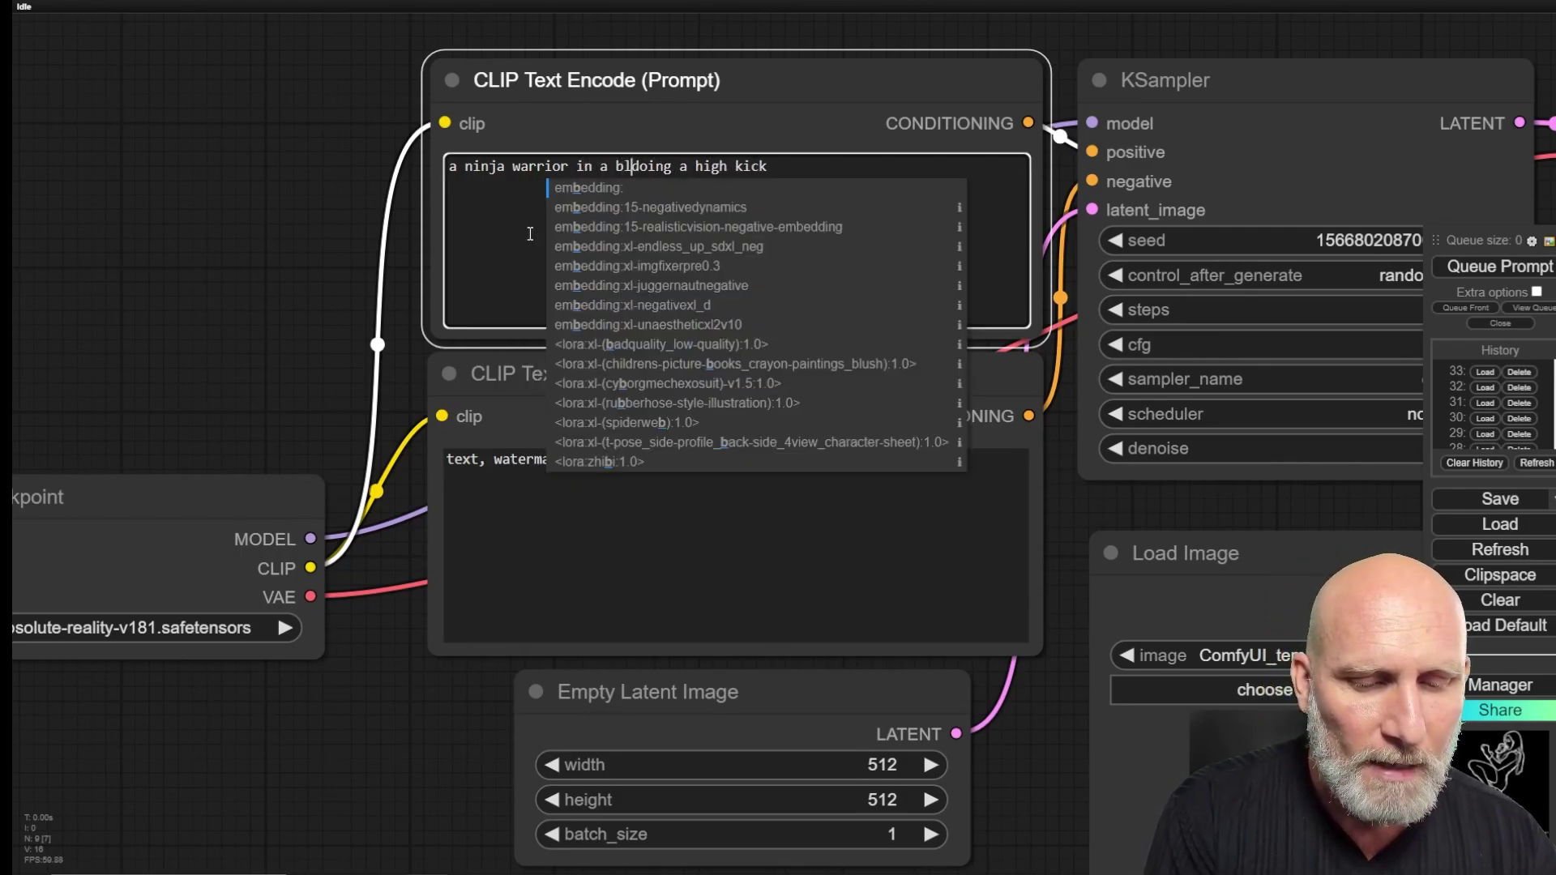
{"action": "key", "text": "ctrl+shift+Left"}
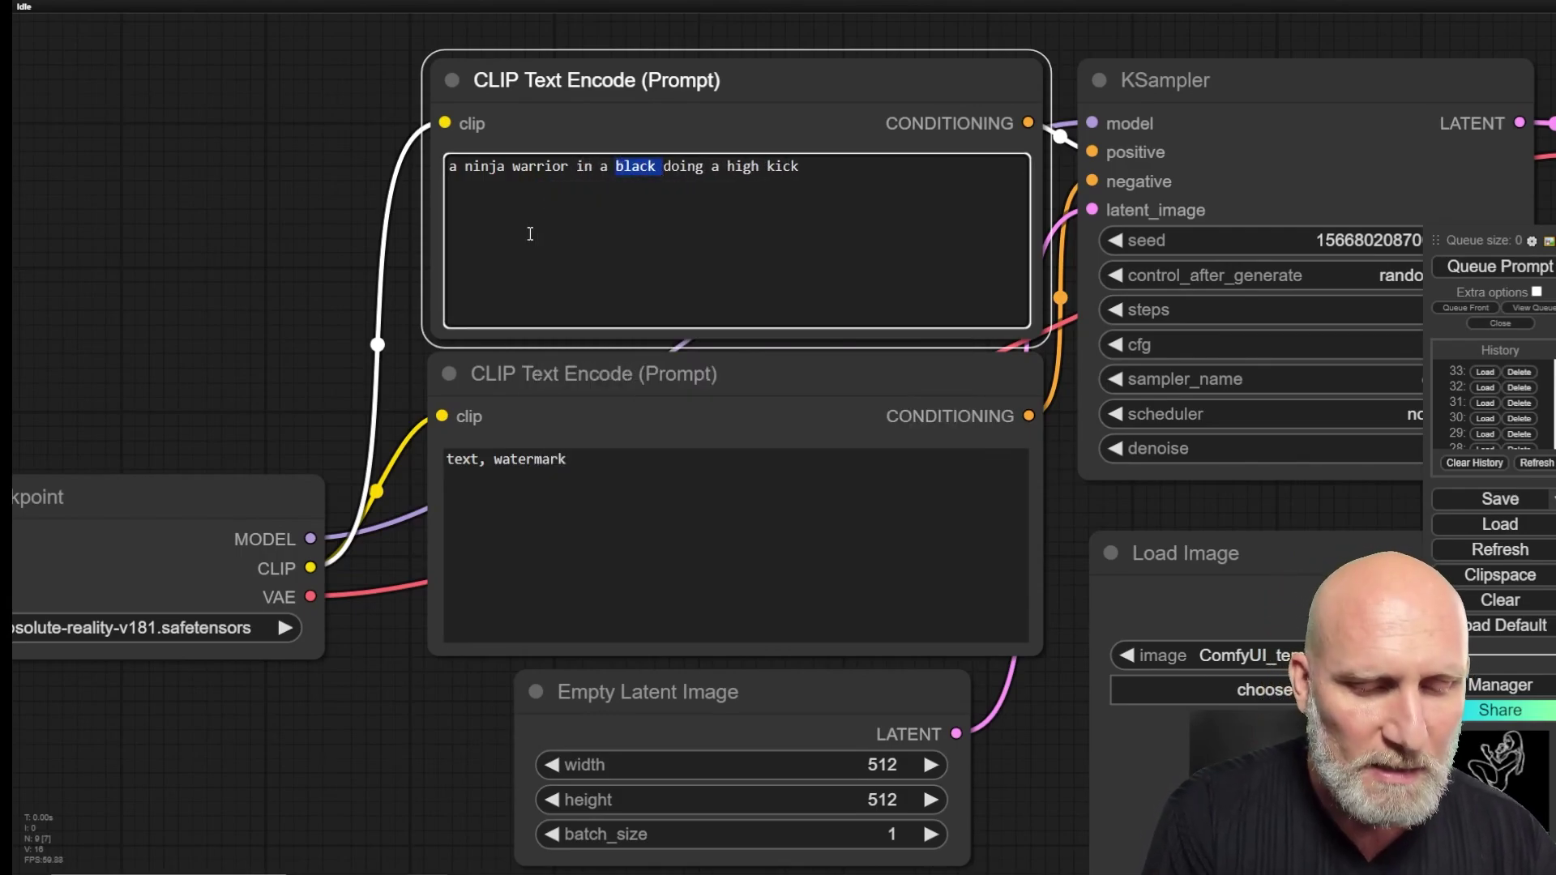
{"action": "type", "text": "blue wuit"}
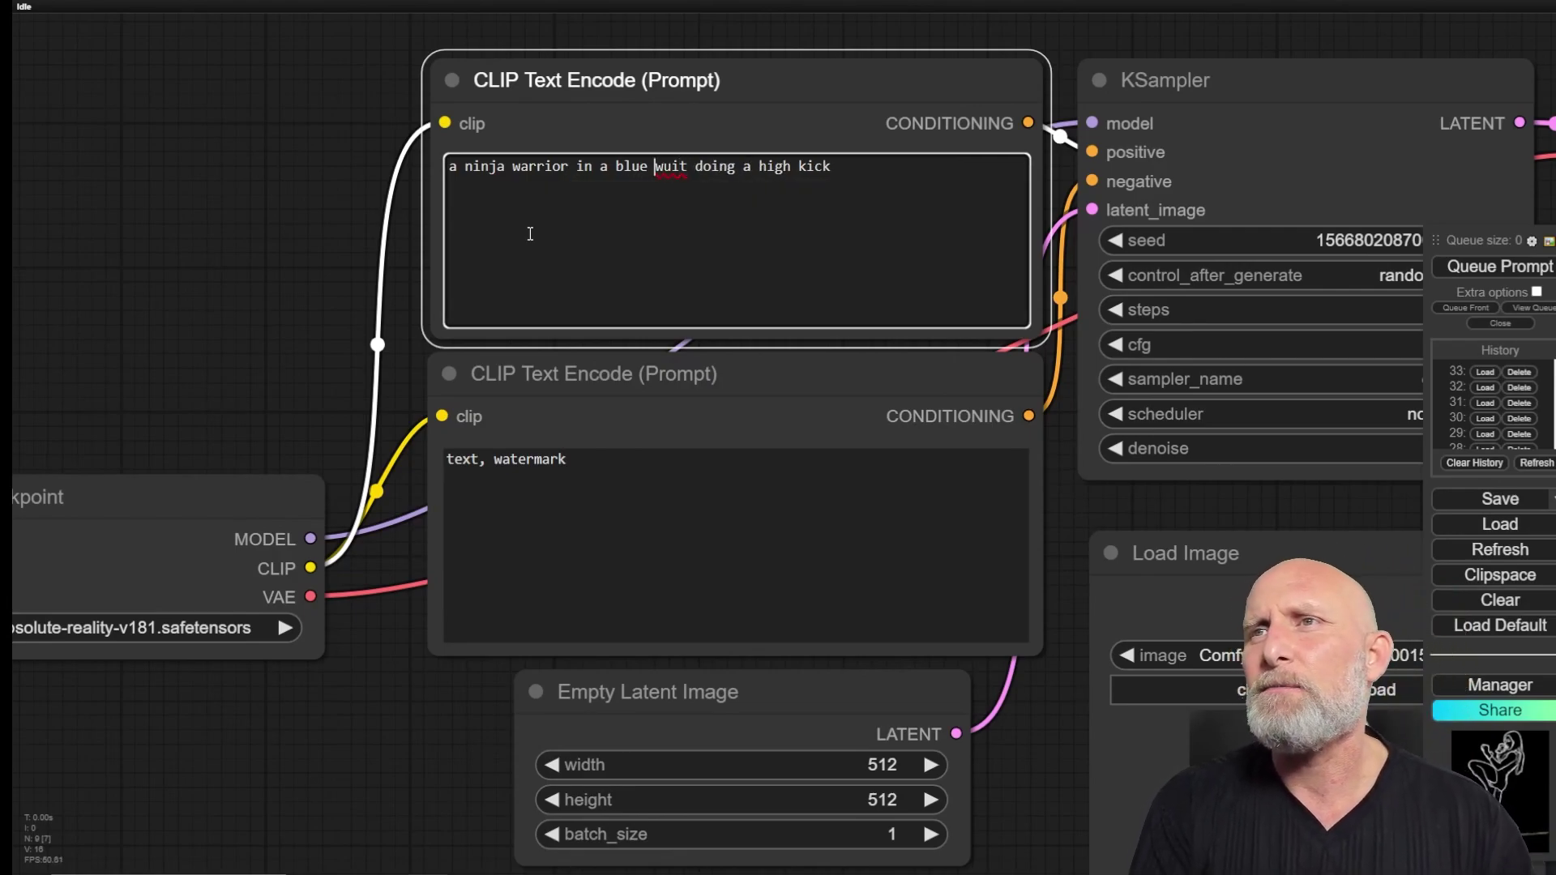
{"action": "key", "text": "Delete"}
{"action": "type", "text": "s"}
Step: Set the Empty Latent Image to a width of 768 and a height of 1024
{"action": "left_click_drag", "start_coordinate": [964, 108], "coordinate": [689, 46]}
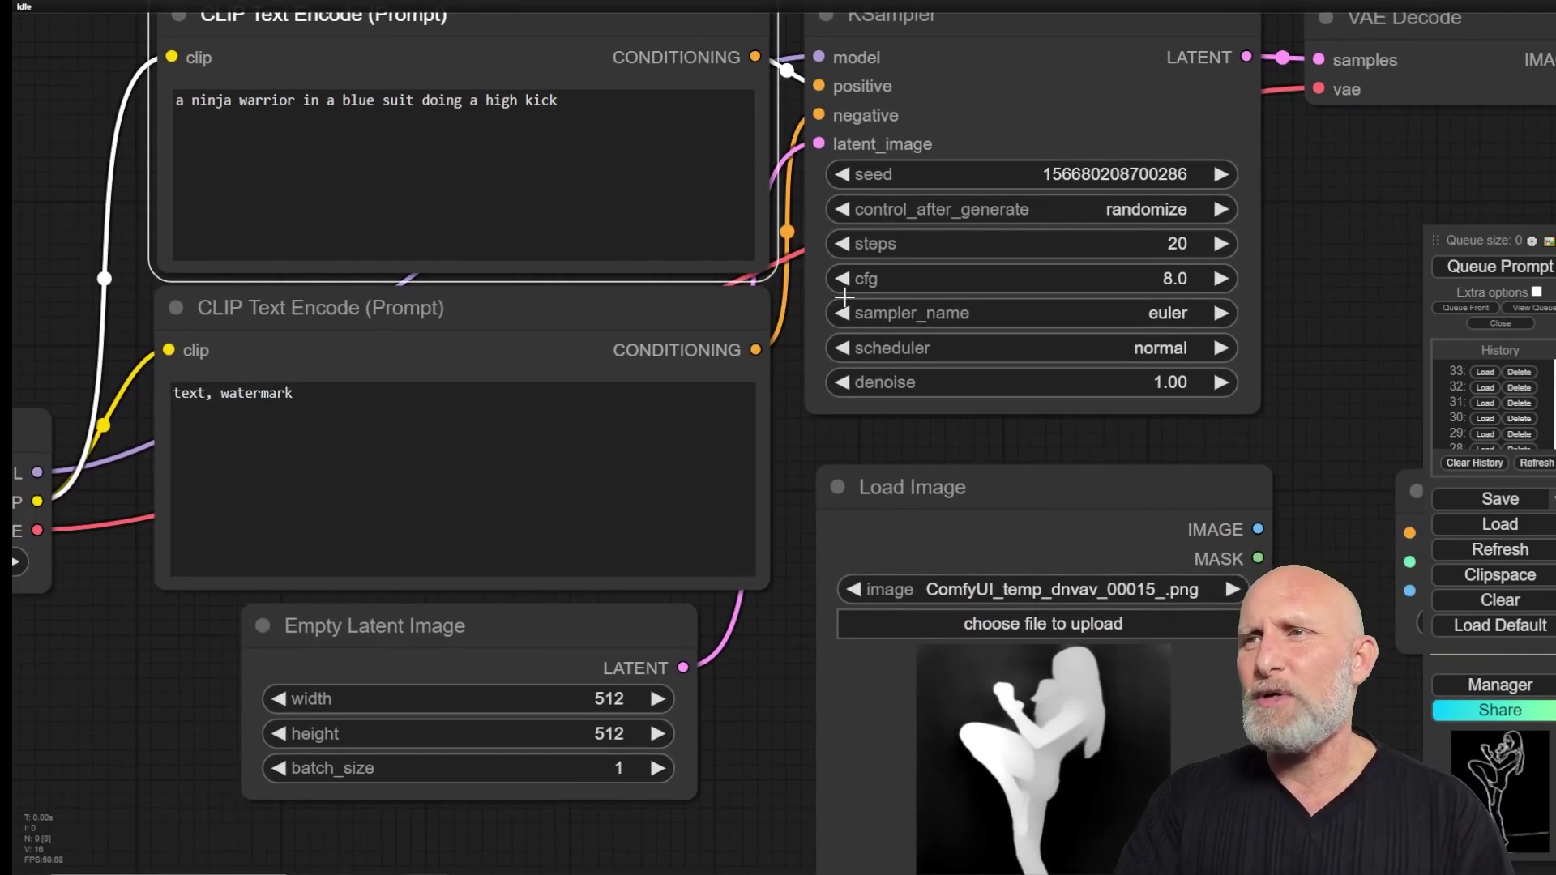
{"action": "scroll", "coordinate": [892, 360], "scroll_direction": "down", "scroll_amount": 4}
{"action": "left_click_drag", "start_coordinate": [1081, 529], "coordinate": [929, 388]}
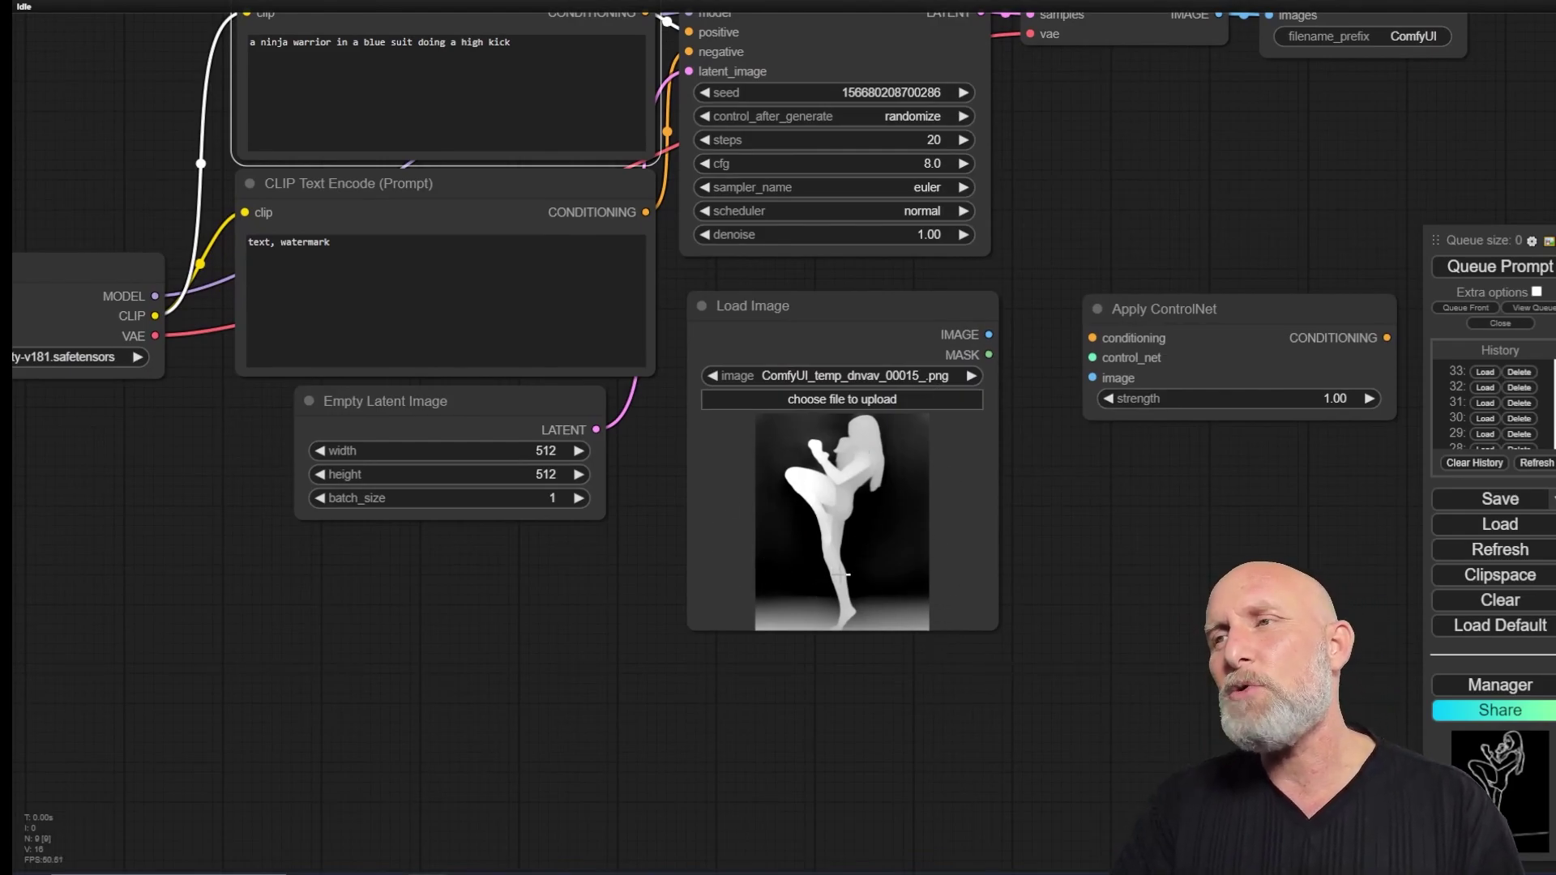
{"action": "left_click_drag", "start_coordinate": [1045, 479], "coordinate": [1004, 636]}
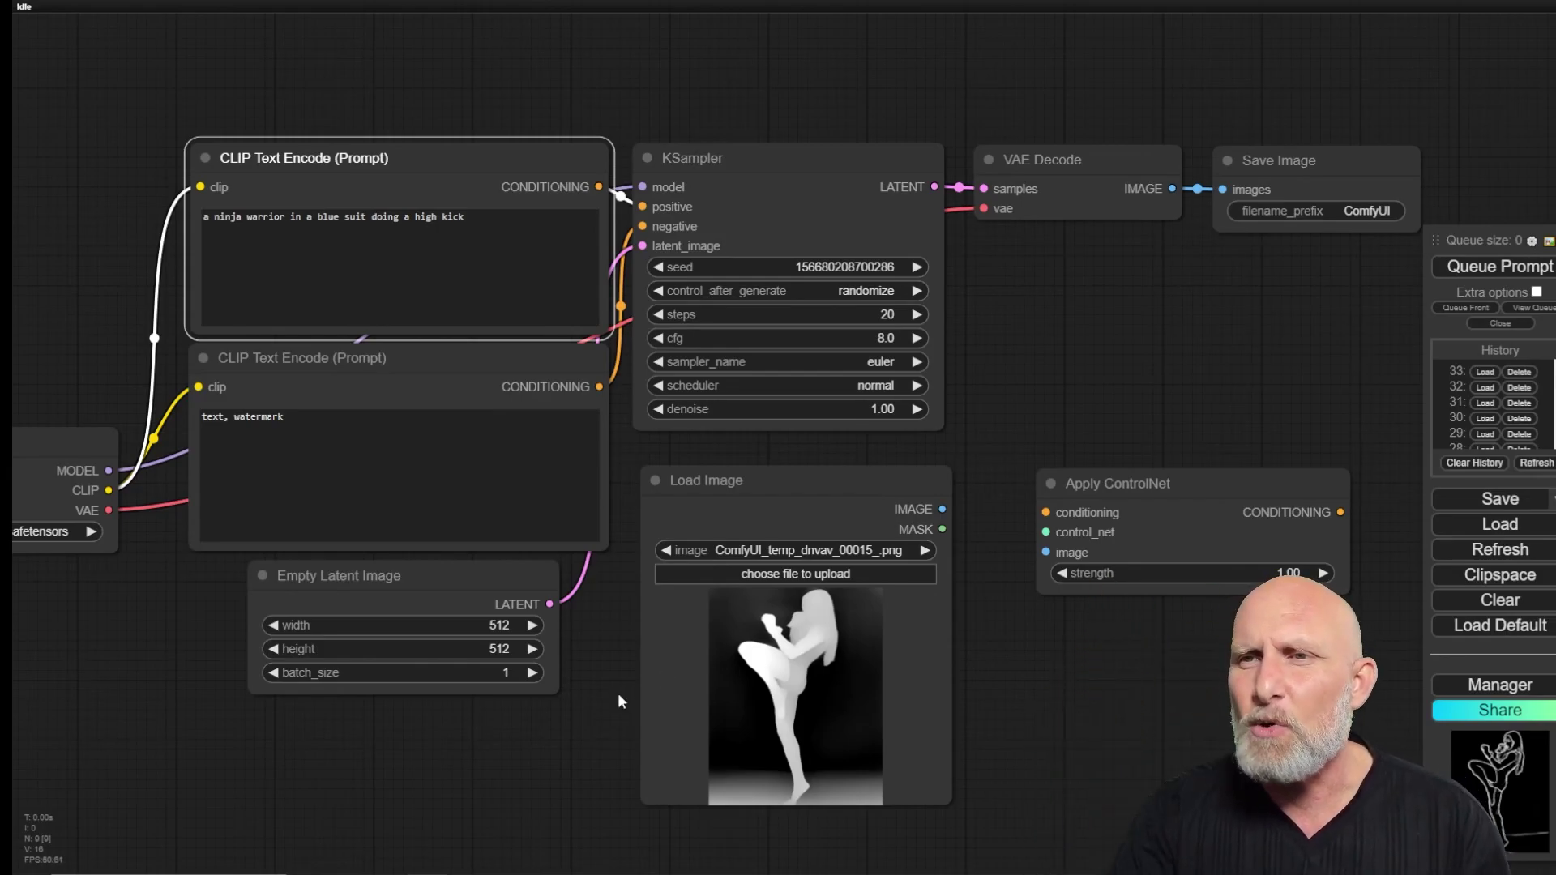
{"action": "left_click_drag", "start_coordinate": [563, 628], "coordinate": [576, 618]}
{"action": "left_click_drag", "start_coordinate": [527, 762], "coordinate": [664, 720]}
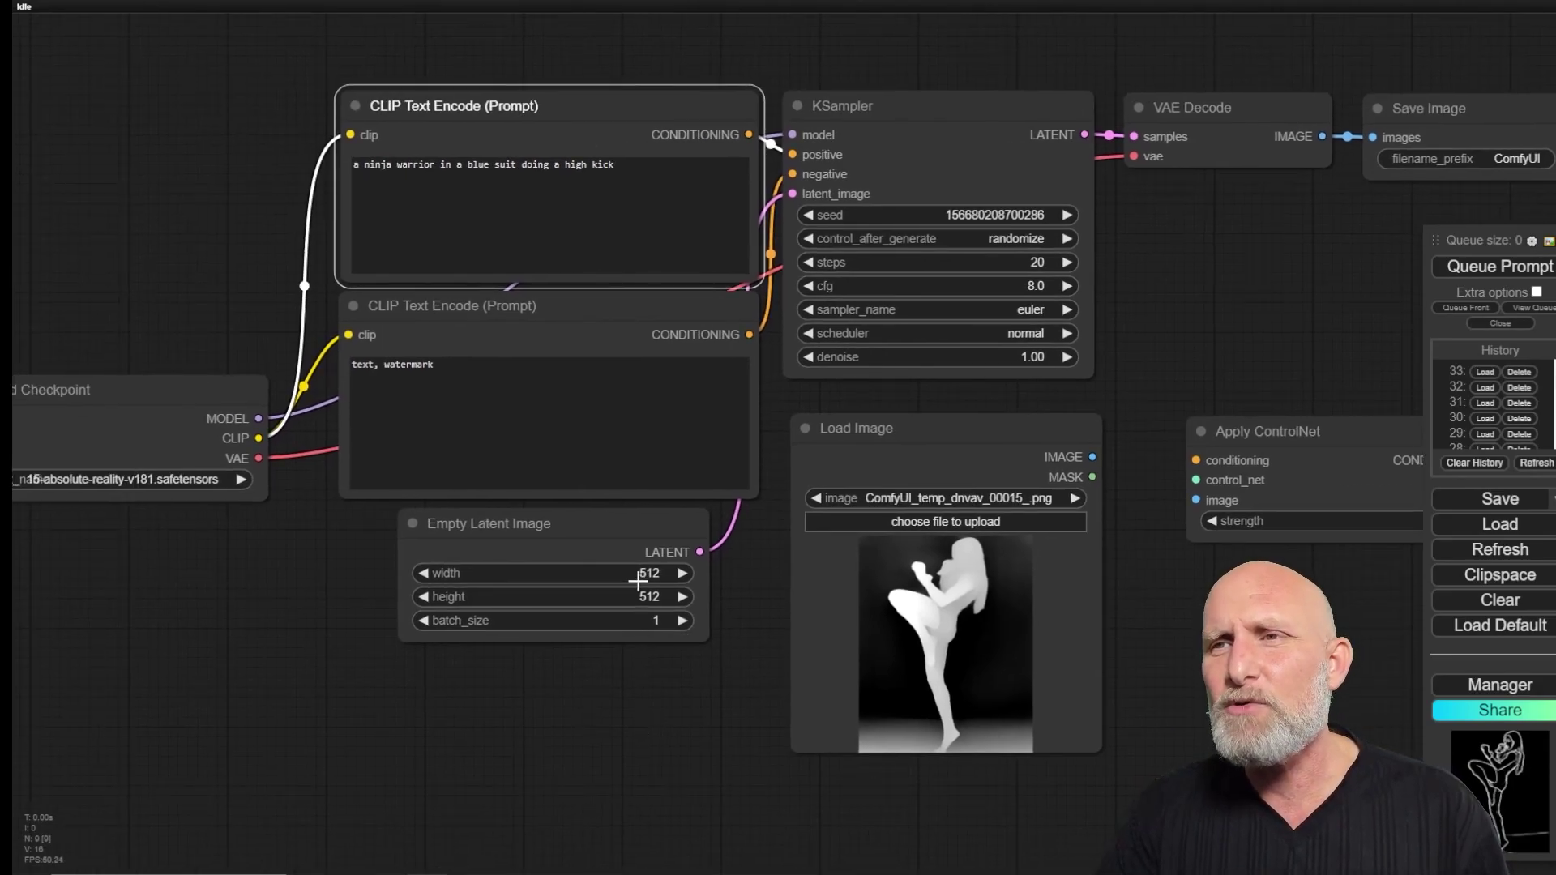
{"action": "left_click", "coordinate": [624, 573]}
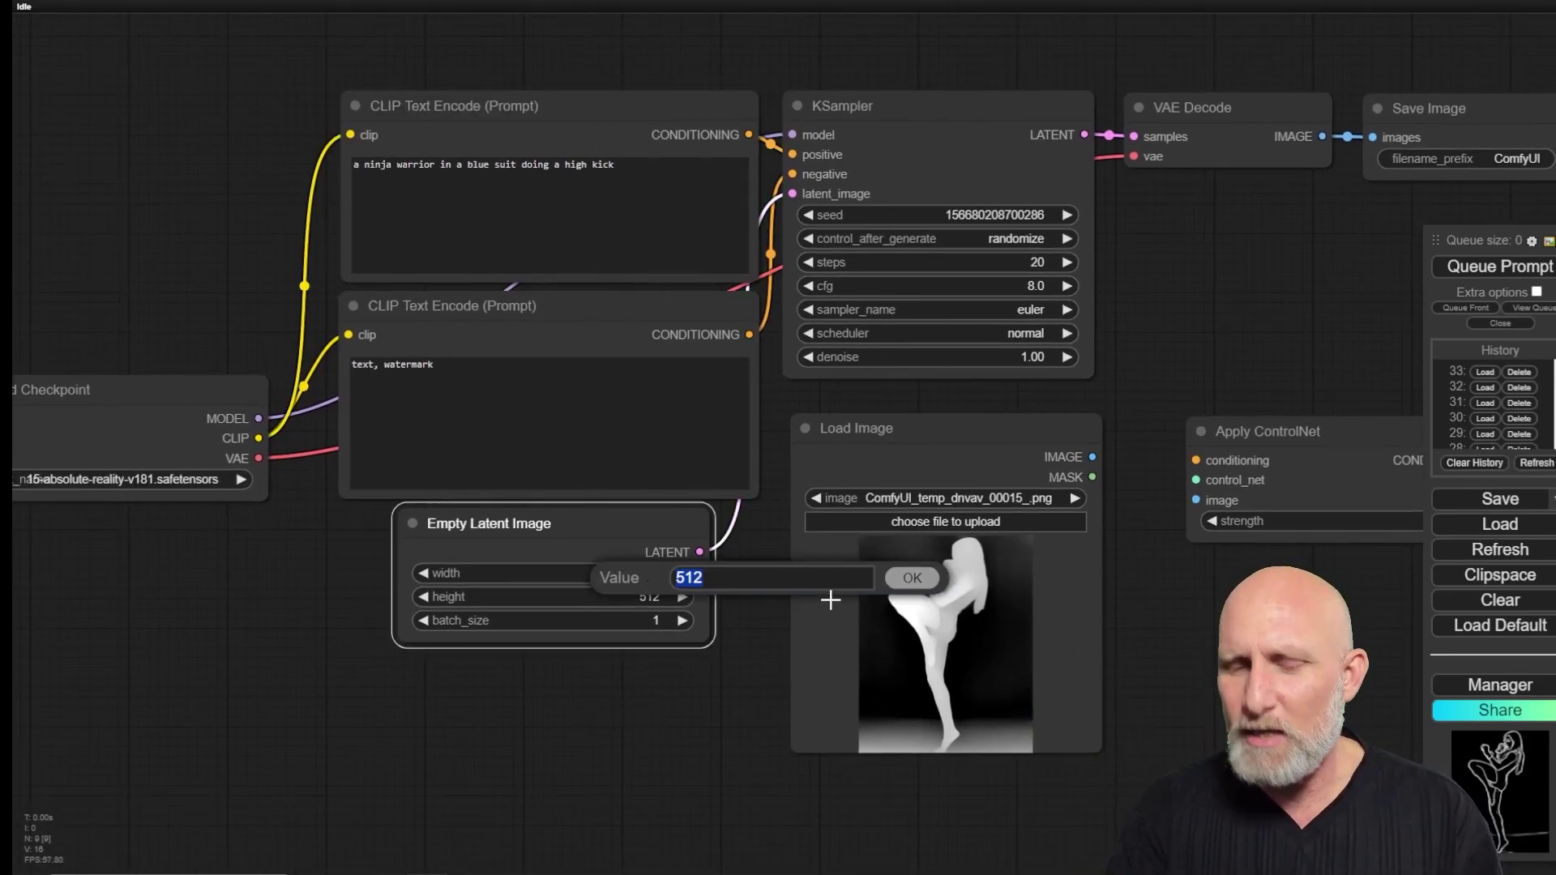
{"action": "type", "text": "768"}
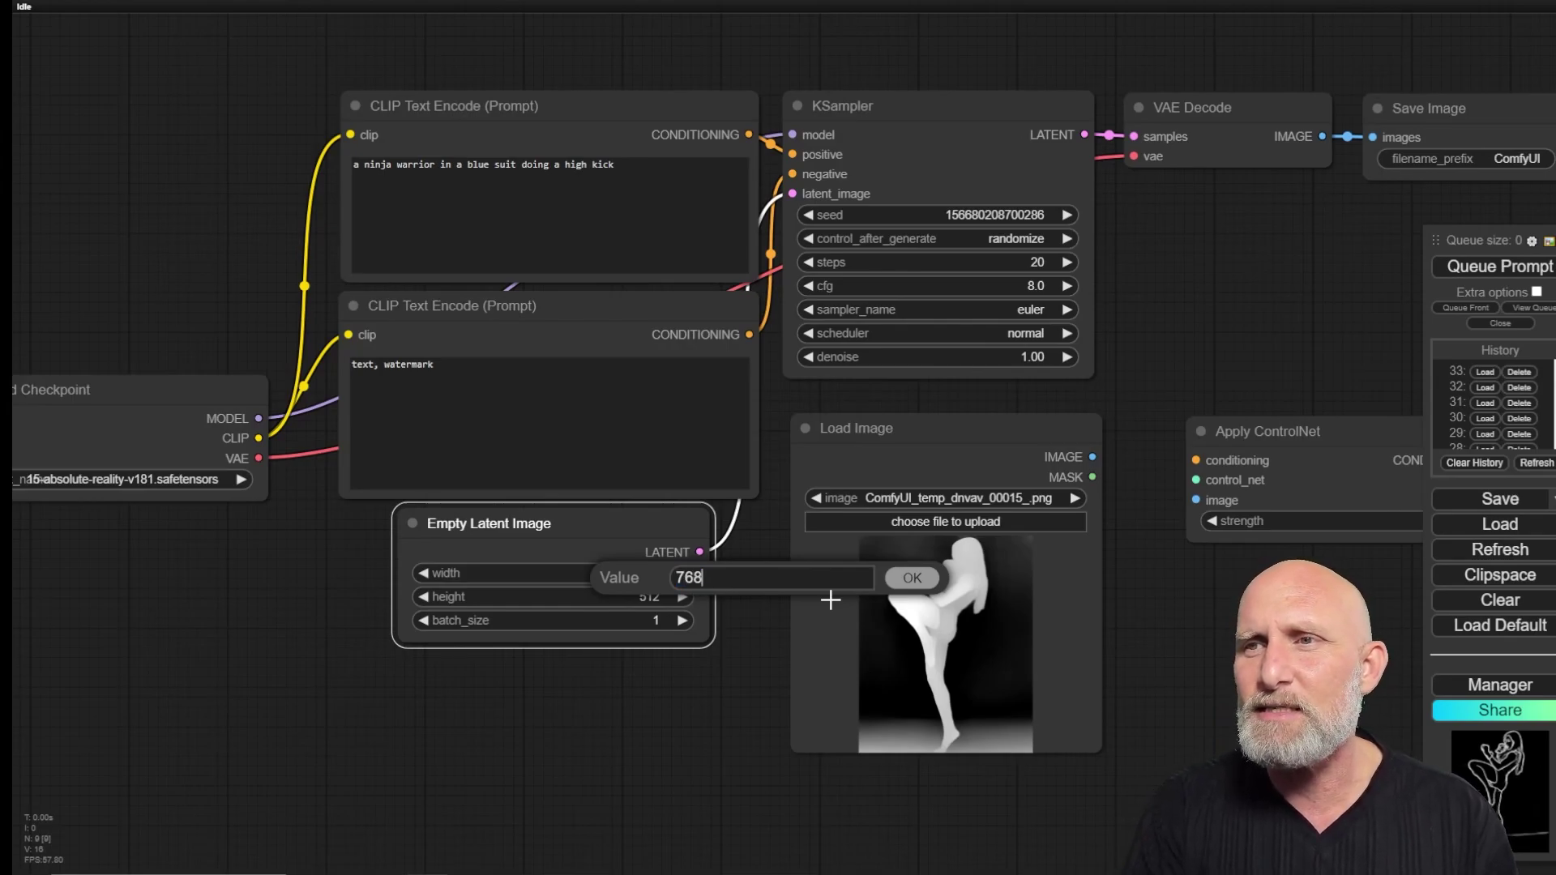
{"action": "key", "text": "Return"}
{"action": "left_click", "coordinate": [667, 597]}
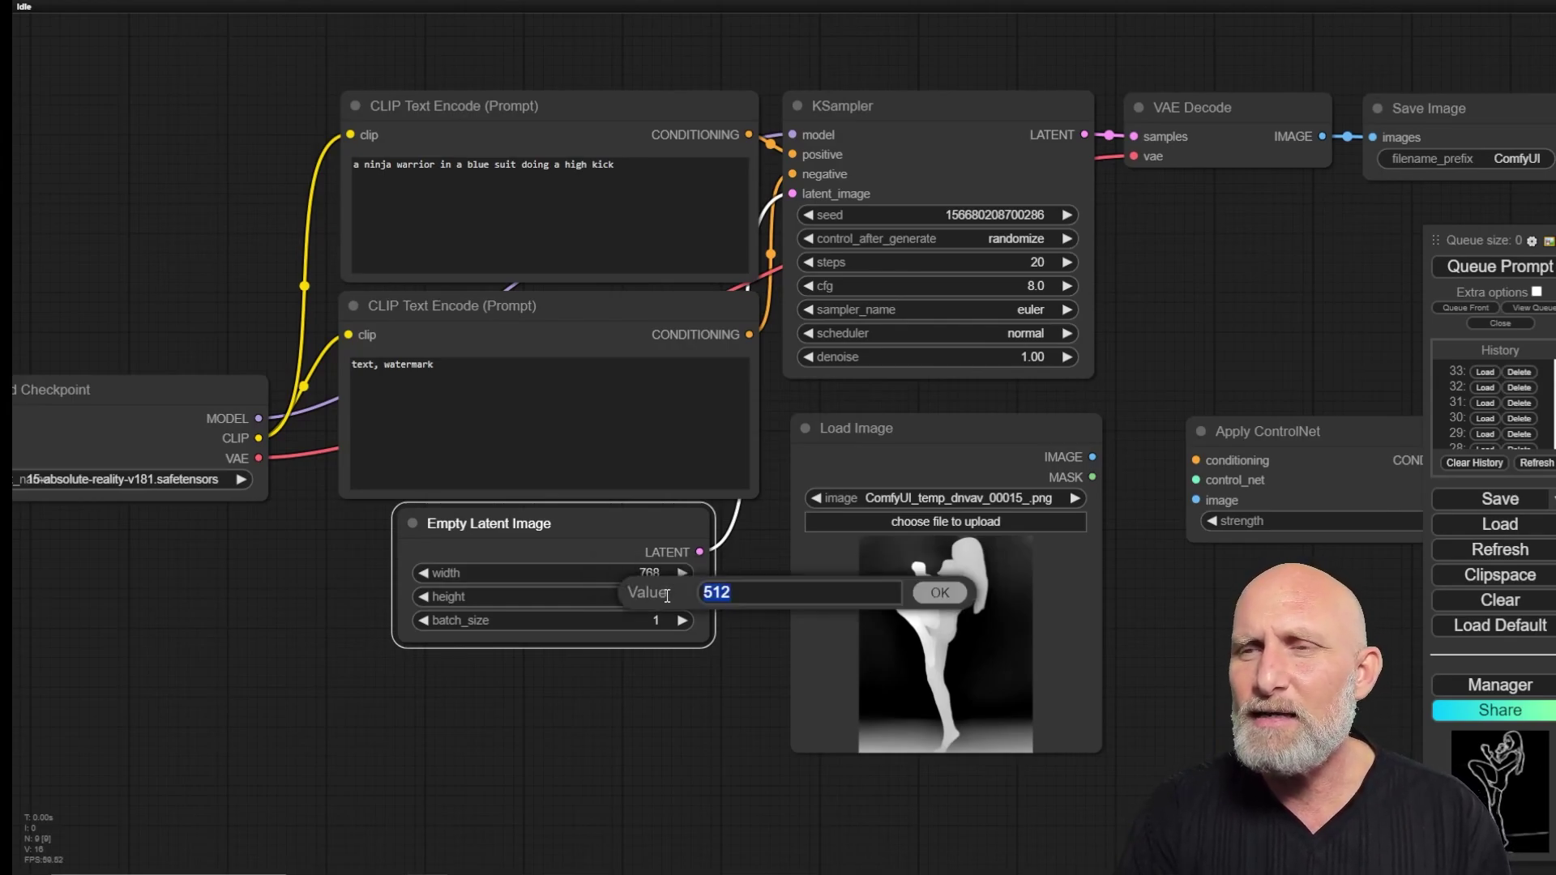
{"action": "type", "text": "1024"}
{"action": "key", "text": "Return"}
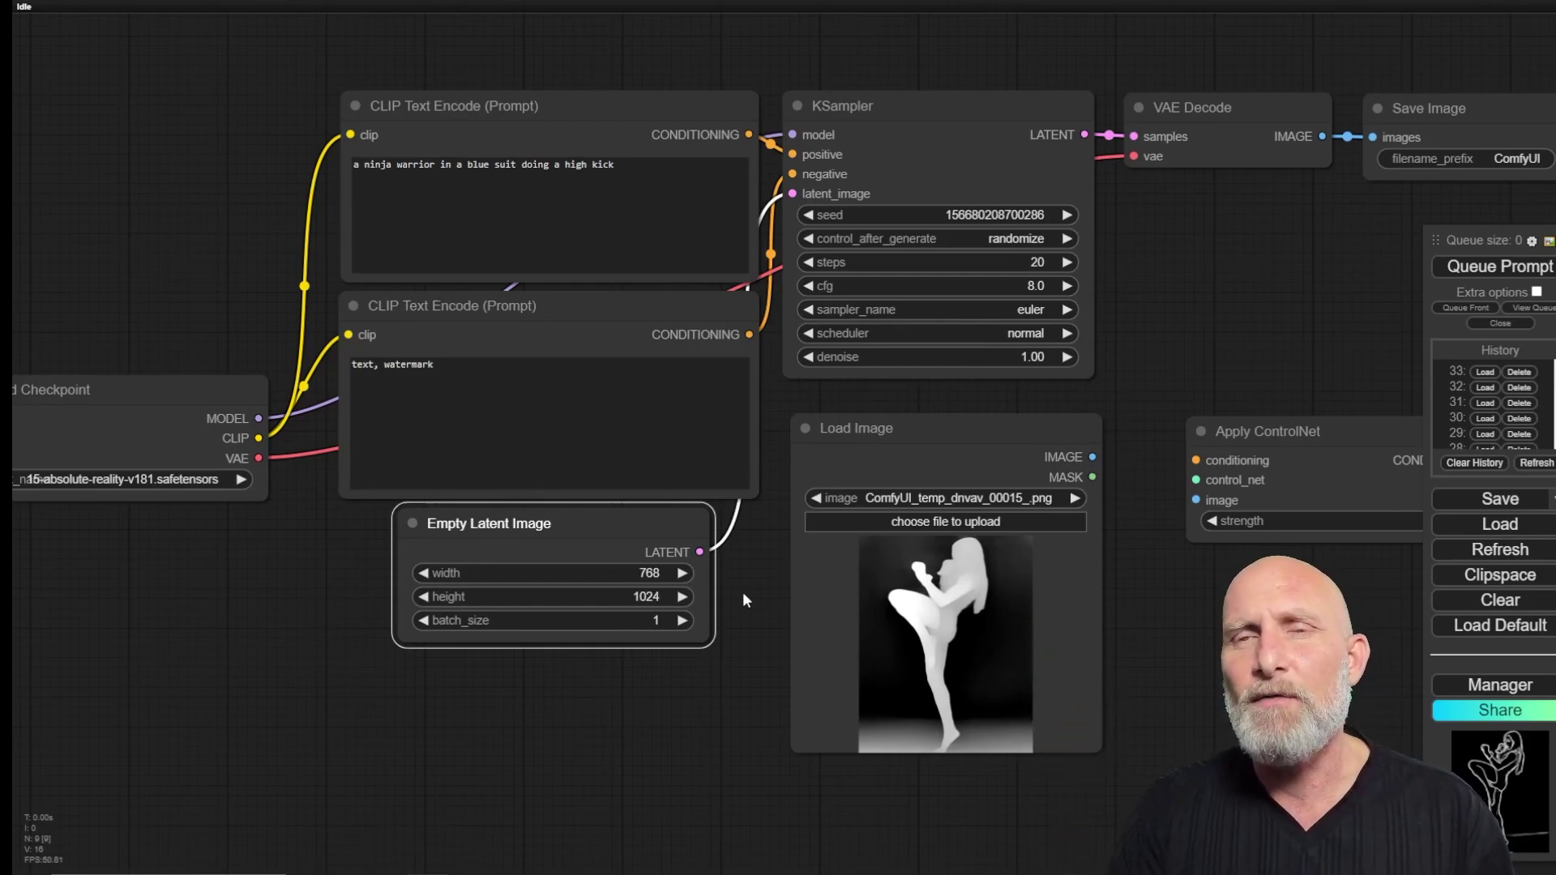
Step: Switch the Load Checkpoint model to xl-colorful-v26.safetensors
{"action": "left_click_drag", "start_coordinate": [347, 577], "coordinate": [515, 548]}
{"action": "left_click", "coordinate": [389, 454]}
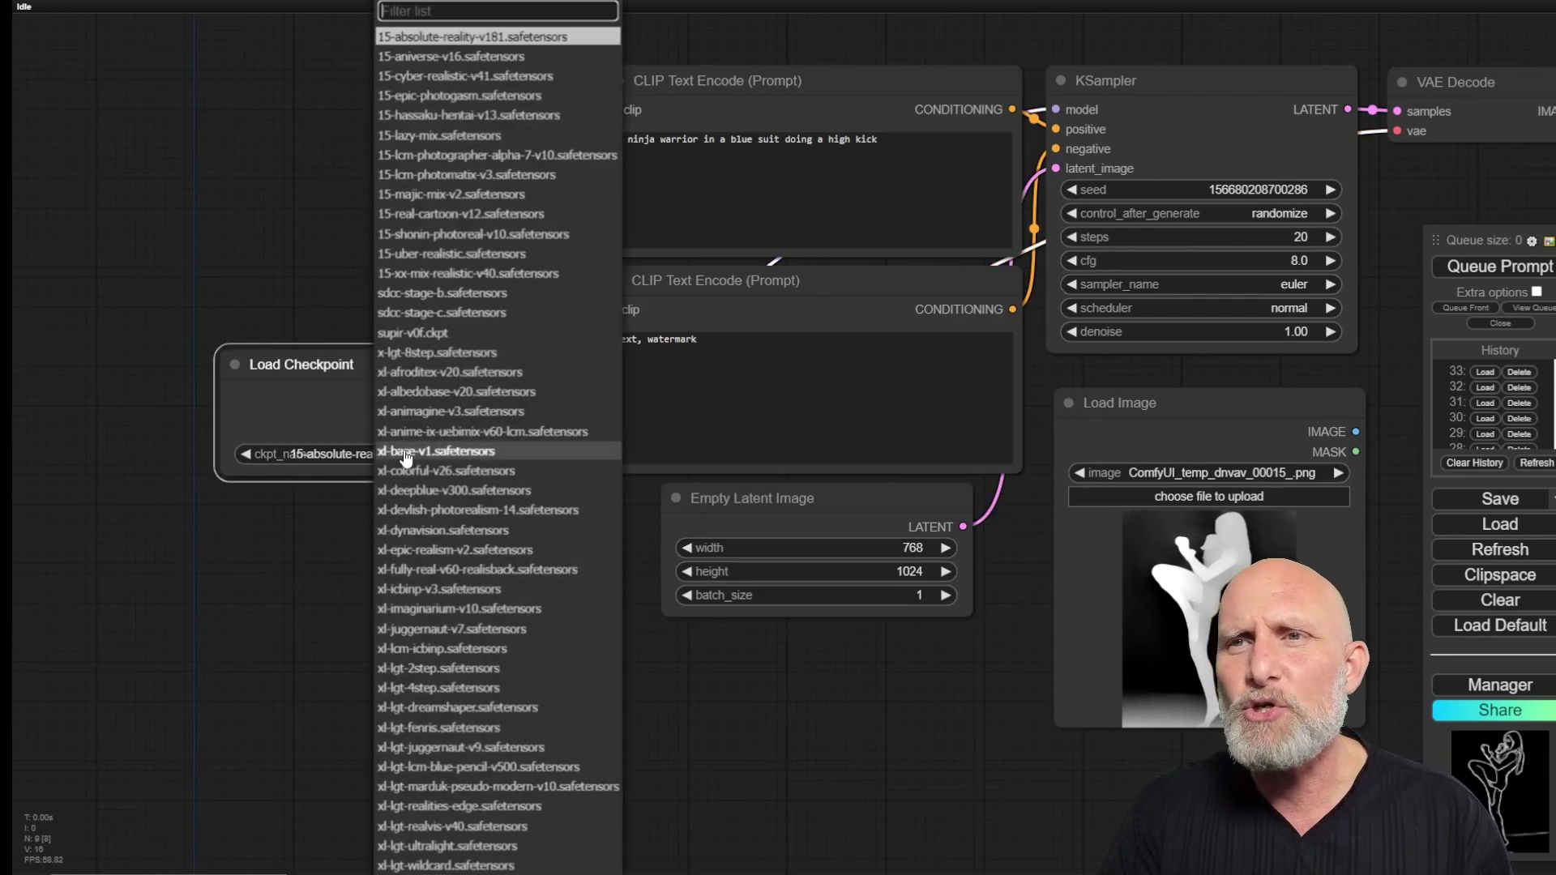
{"action": "left_click", "coordinate": [450, 478]}
{"action": "left_click_drag", "start_coordinate": [500, 594], "coordinate": [420, 598]}
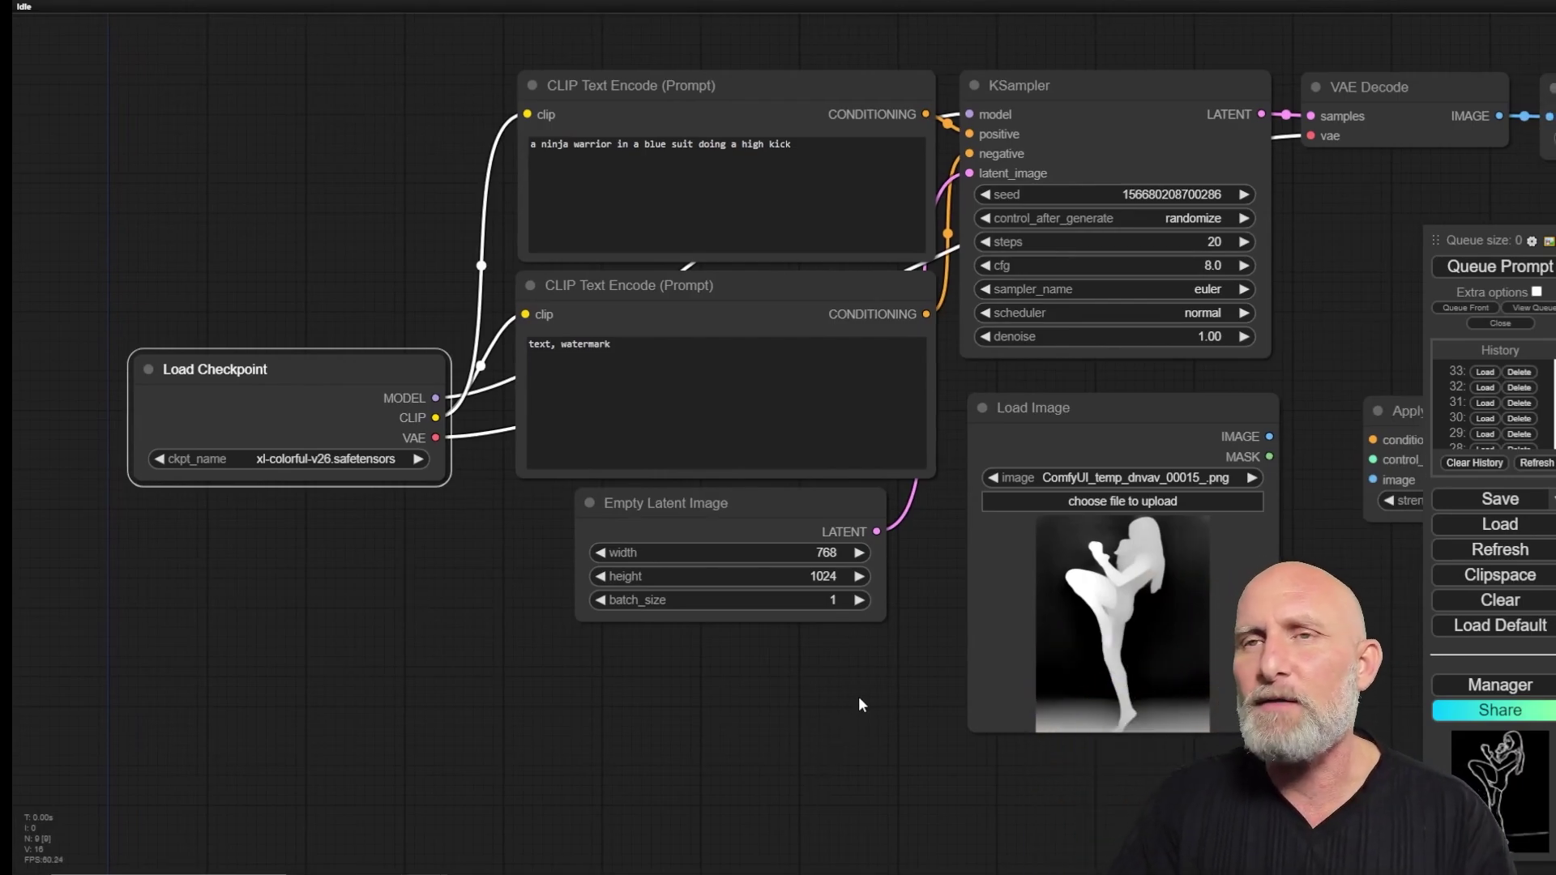
Step: Set the KSampler to 14 steps and a cfg of 6.5
{"action": "left_click_drag", "start_coordinate": [877, 732], "coordinate": [569, 756]}
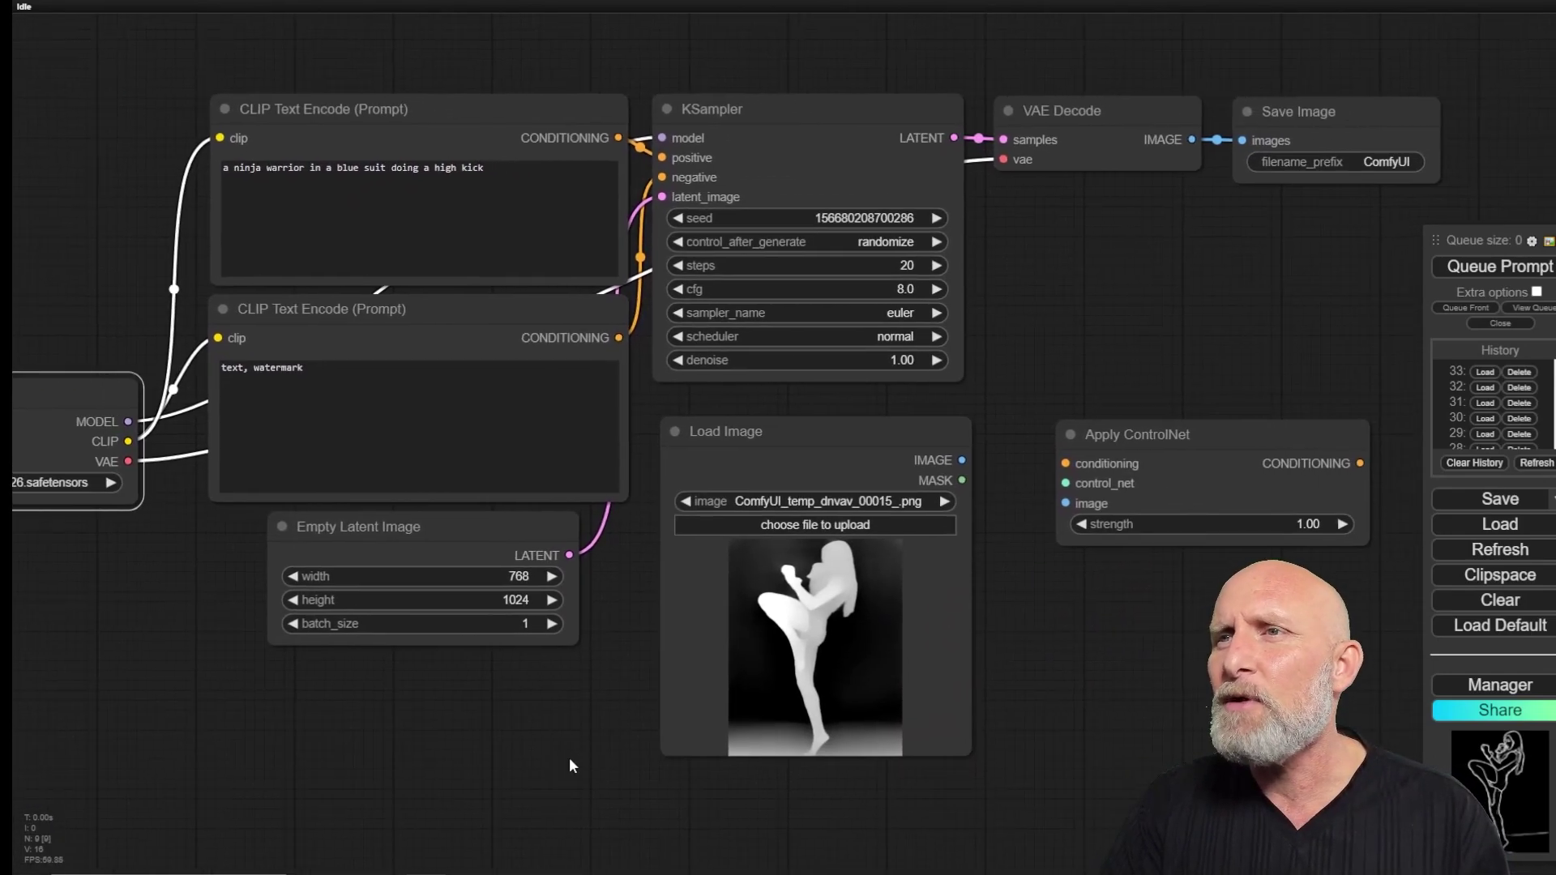
{"action": "left_click", "coordinate": [892, 268]}
{"action": "type", "text": "14"}
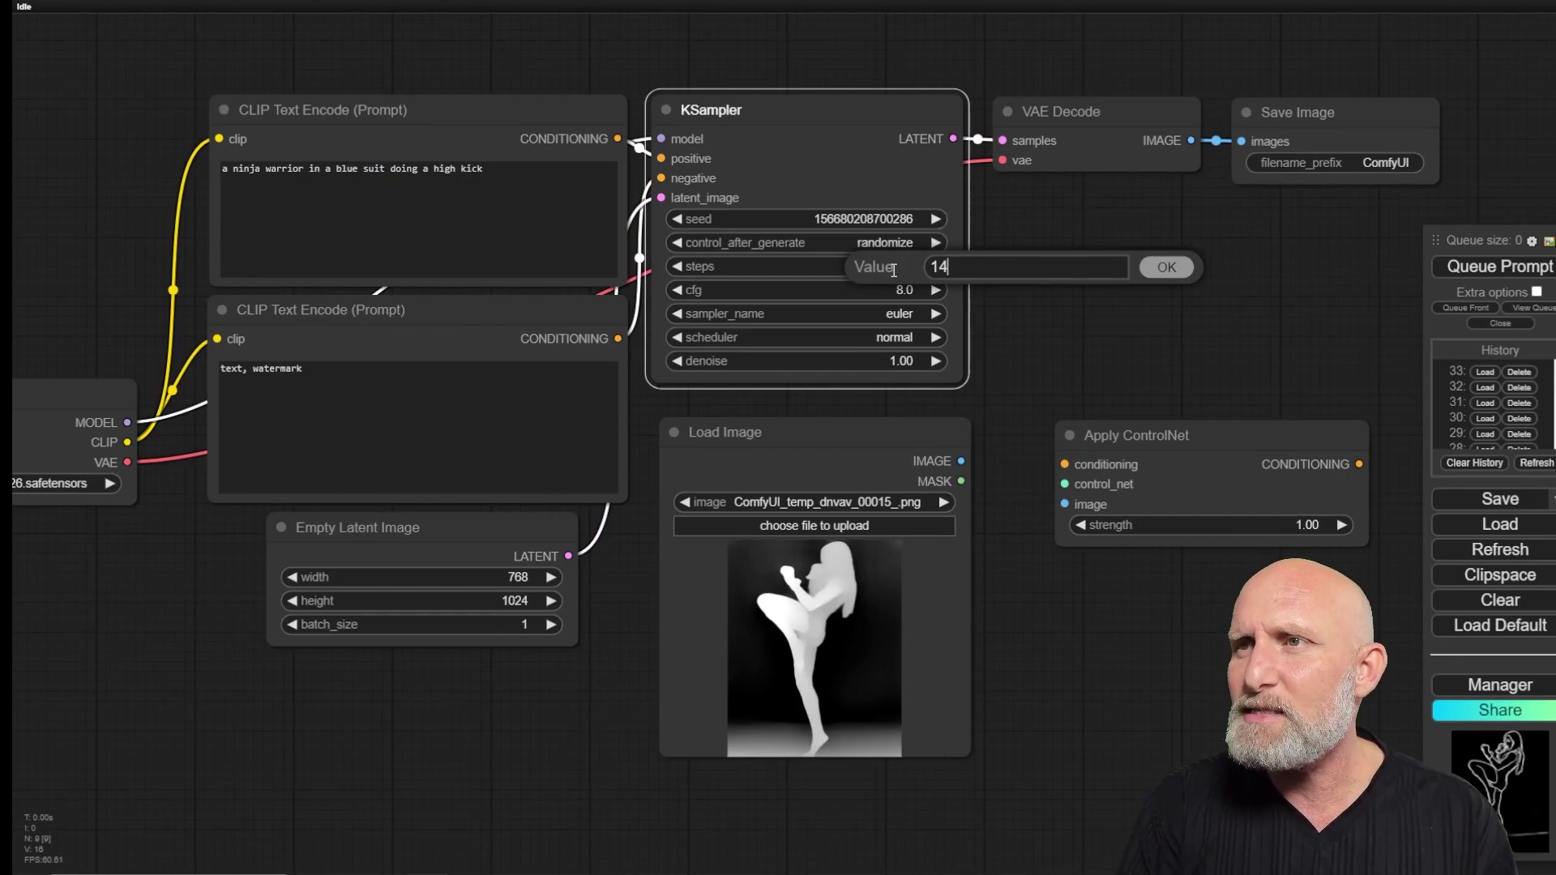
{"action": "key", "text": "Return"}
{"action": "left_click", "coordinate": [870, 288]}
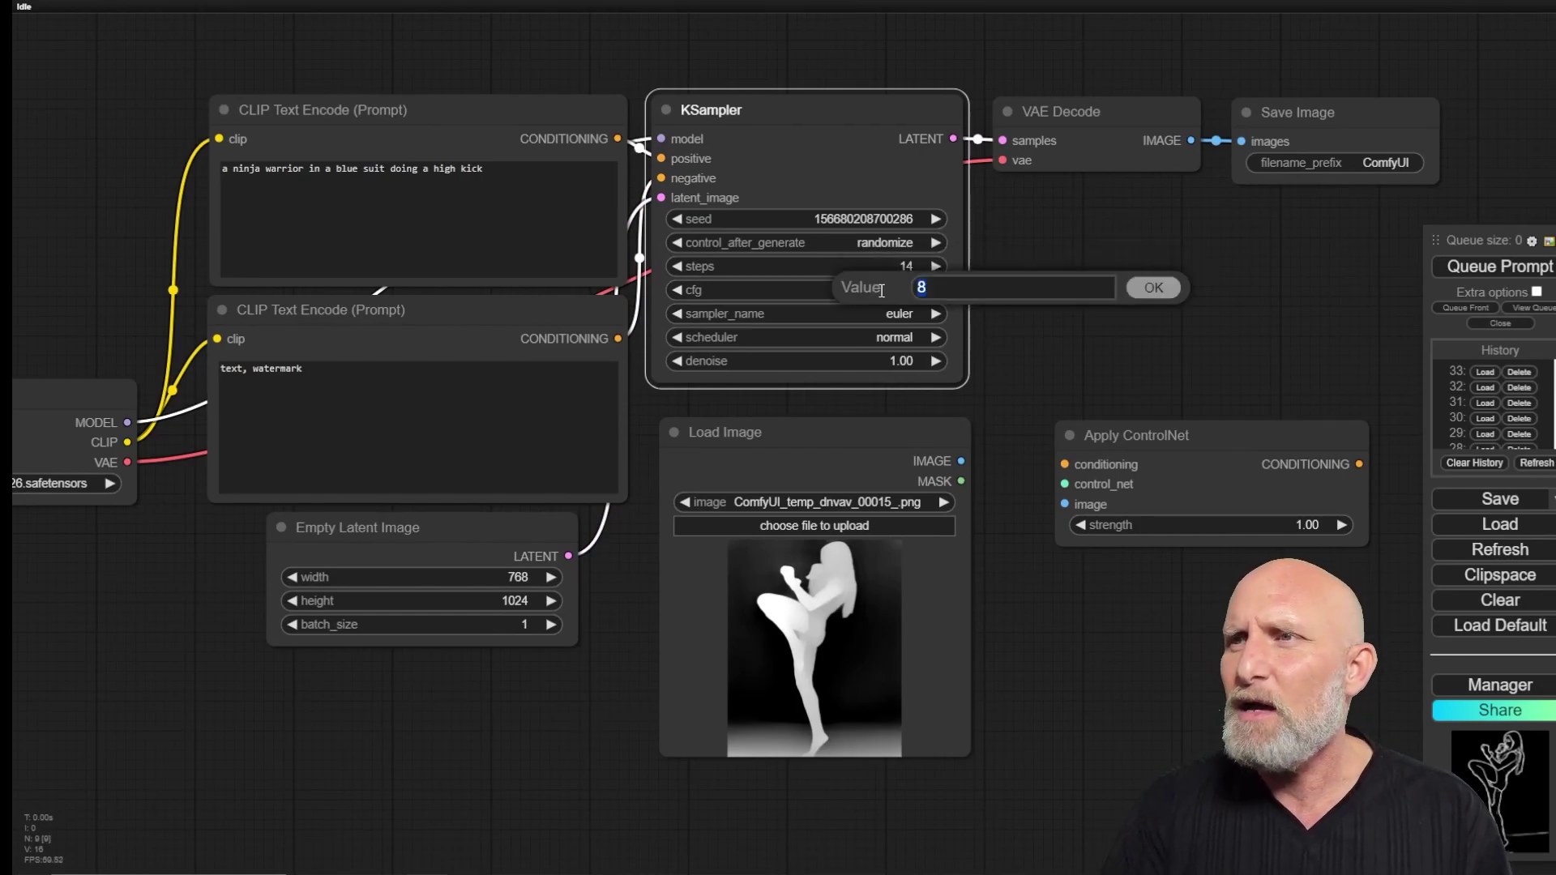
{"action": "key", "text": "Escape"}
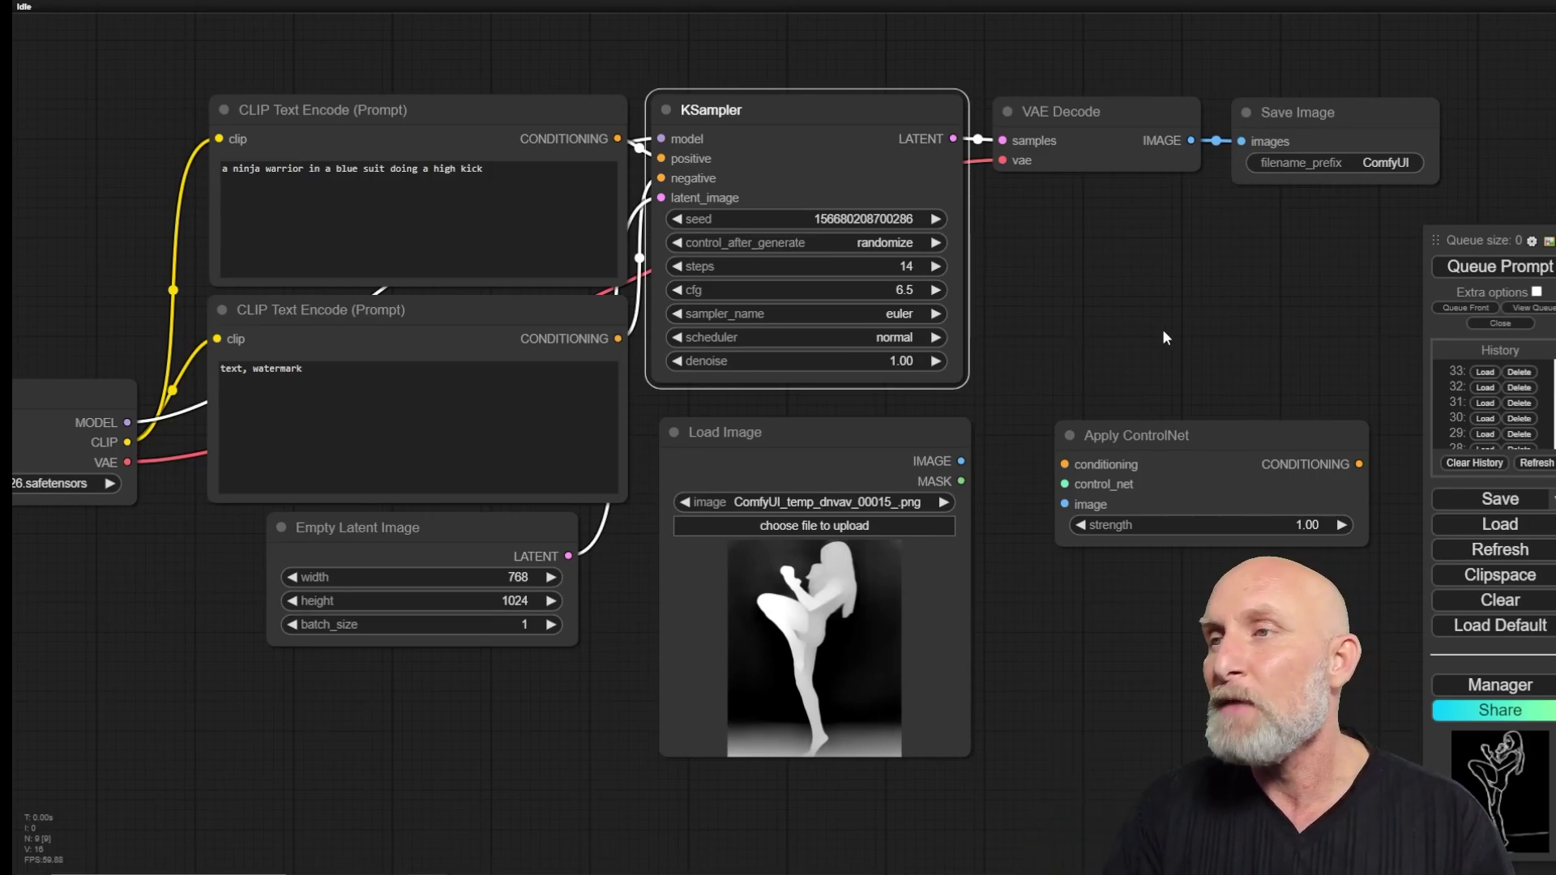
Step: Move the Load Image and Apply ControlNet nodes lower to leave more space beneath the KSampler and VAE Decode
{"action": "left_click_drag", "start_coordinate": [1127, 289], "coordinate": [976, 196]}
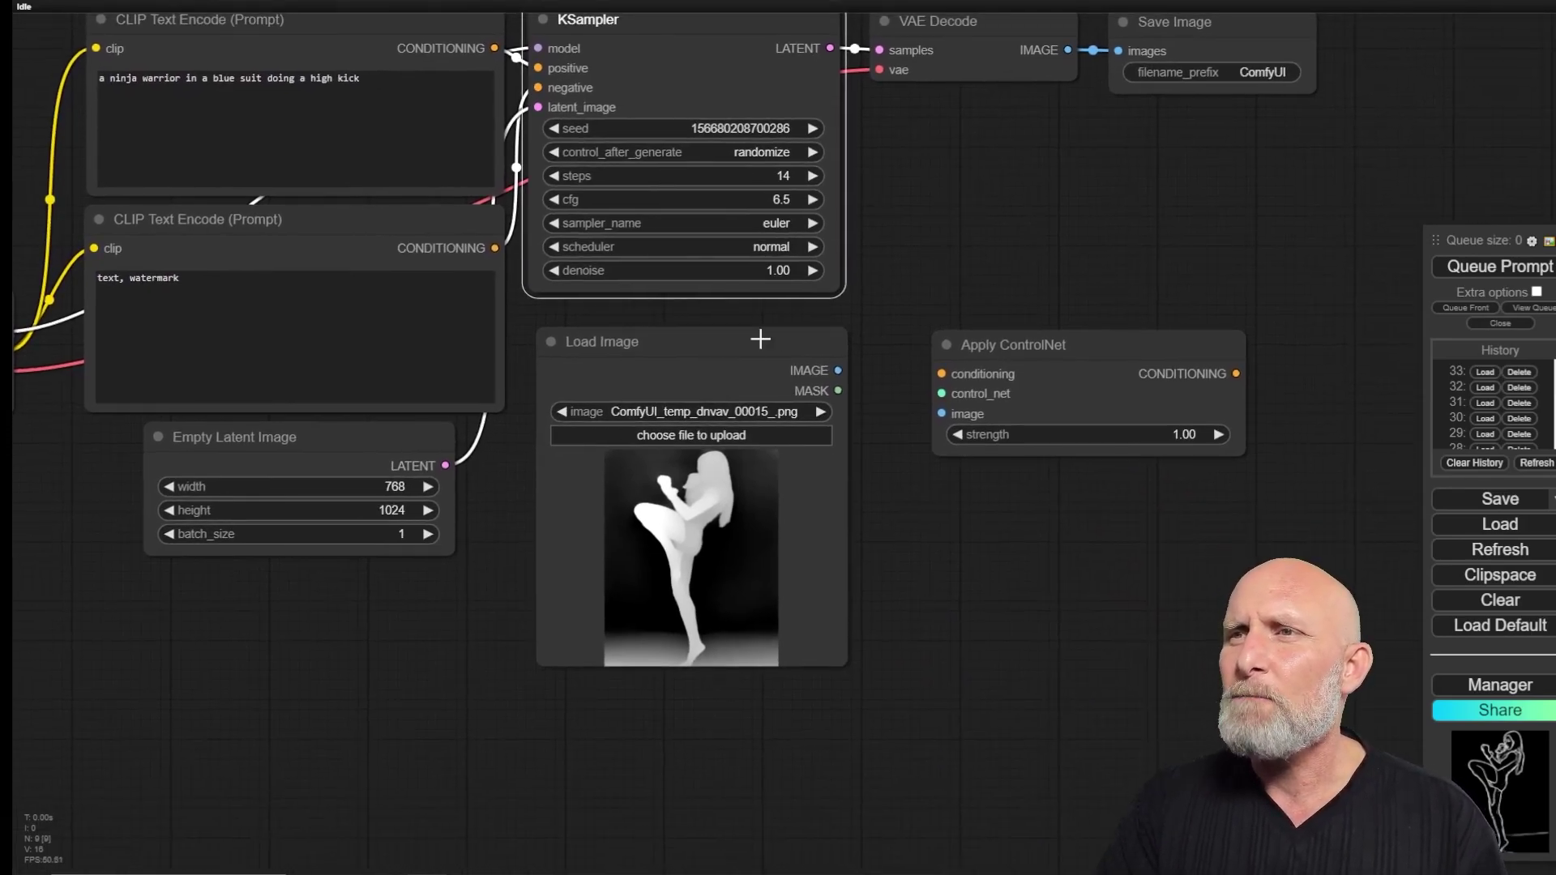
{"action": "left_click", "coordinate": [762, 438]}
{"action": "left_click_drag", "start_coordinate": [1023, 349], "coordinate": [962, 441]}
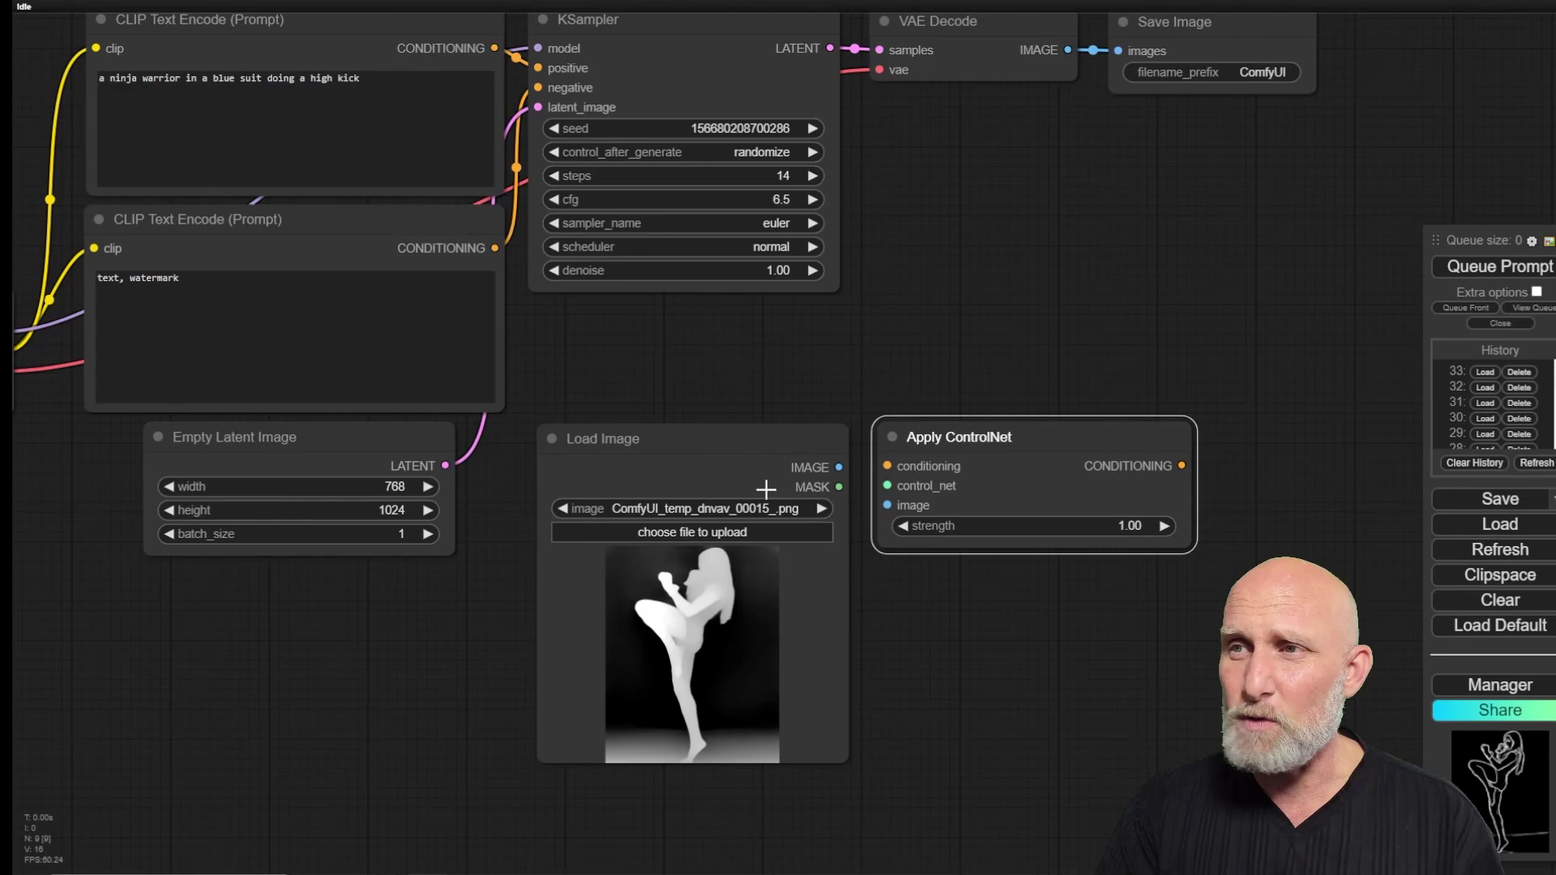
{"action": "left_click_drag", "start_coordinate": [1015, 215], "coordinate": [1031, 439]}
Step: Replace the Save Image node with a Preview Image node below VAE Decode and generate an image
{"action": "left_click", "coordinate": [1223, 251]}
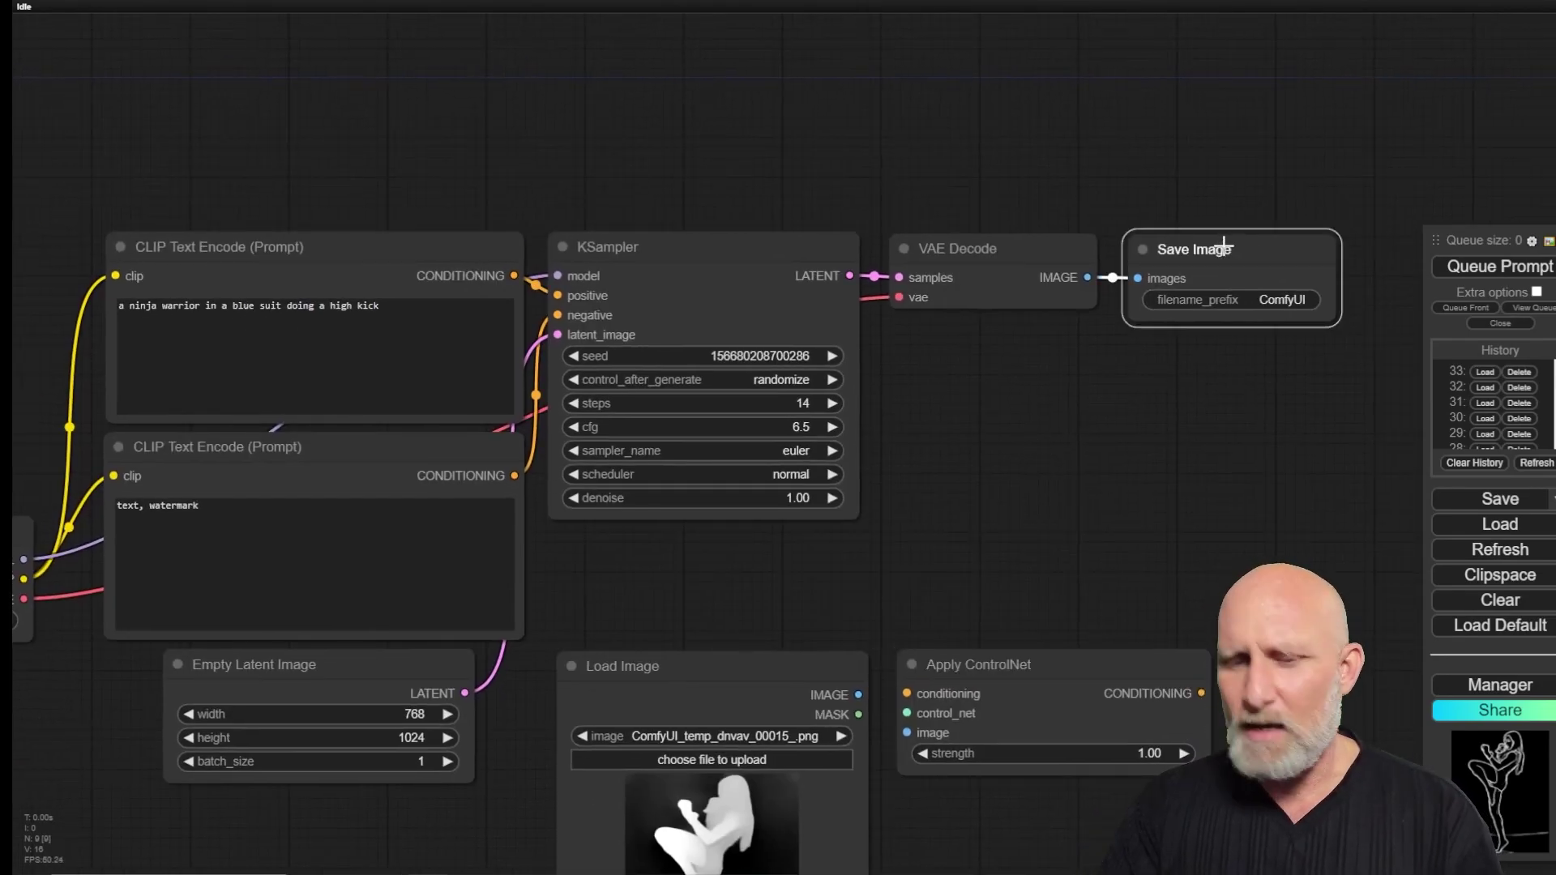
{"action": "key", "text": "Delete"}
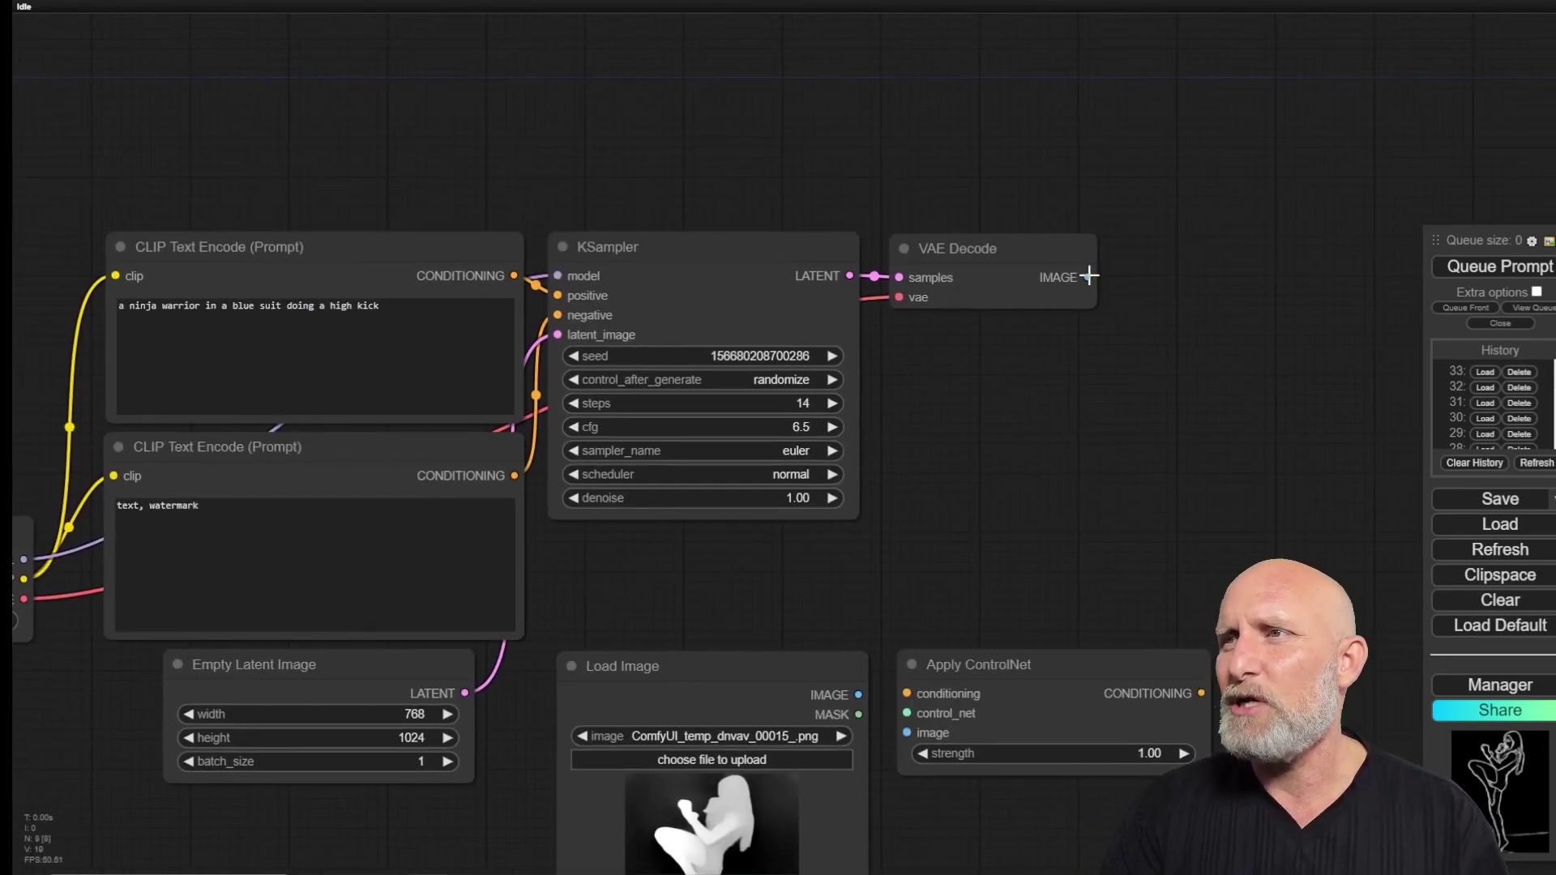
{"action": "left_click_drag", "start_coordinate": [1083, 277], "coordinate": [991, 335]}
{"action": "left_click", "coordinate": [1023, 467]}
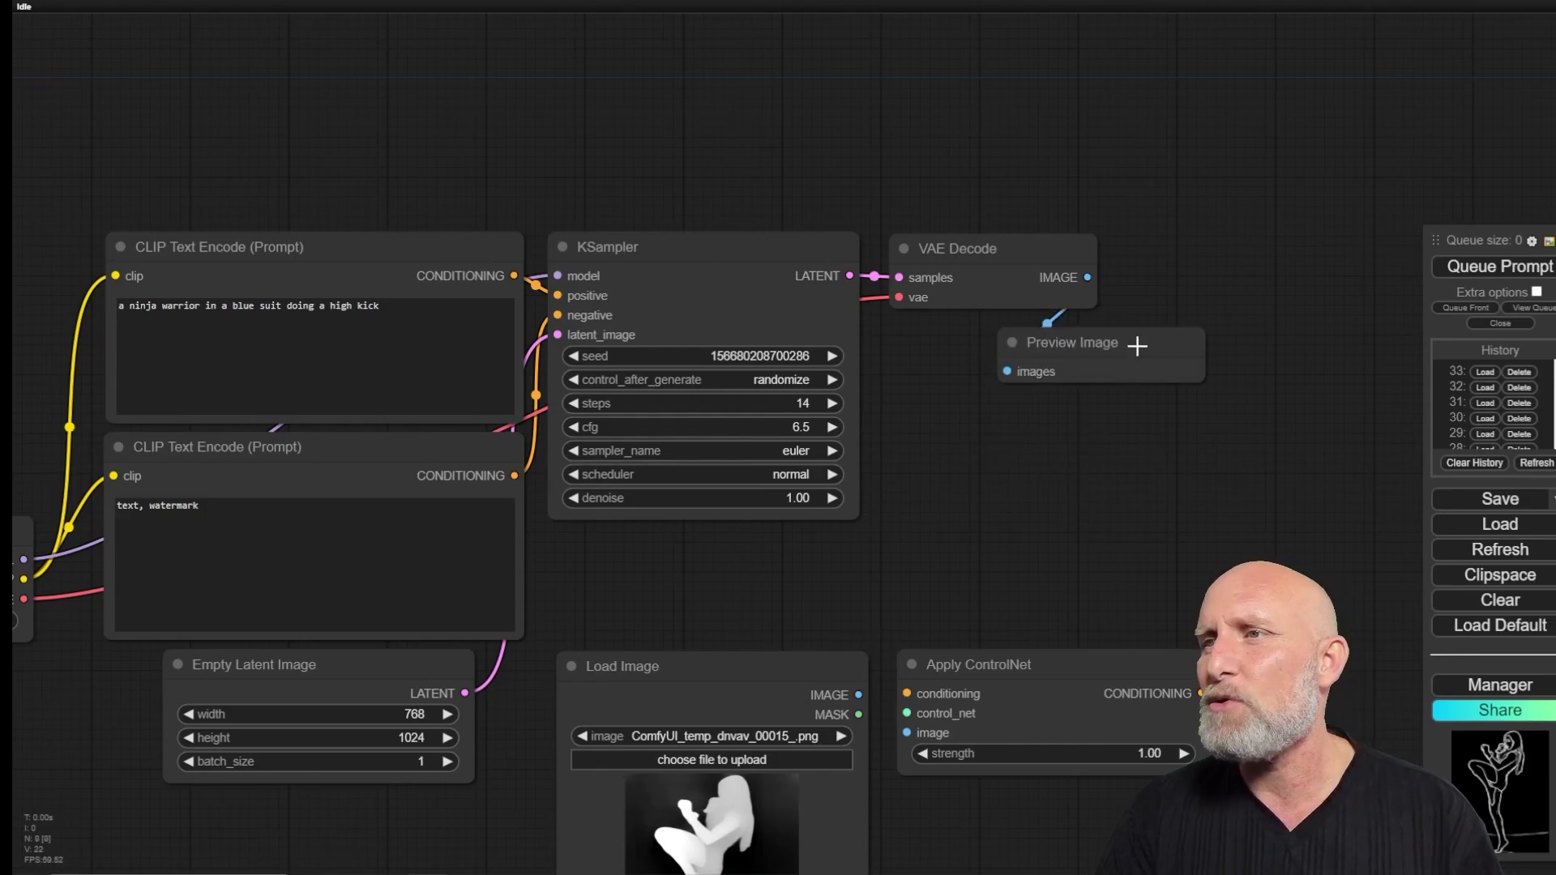
{"action": "left_click_drag", "start_coordinate": [1136, 348], "coordinate": [1029, 416]}
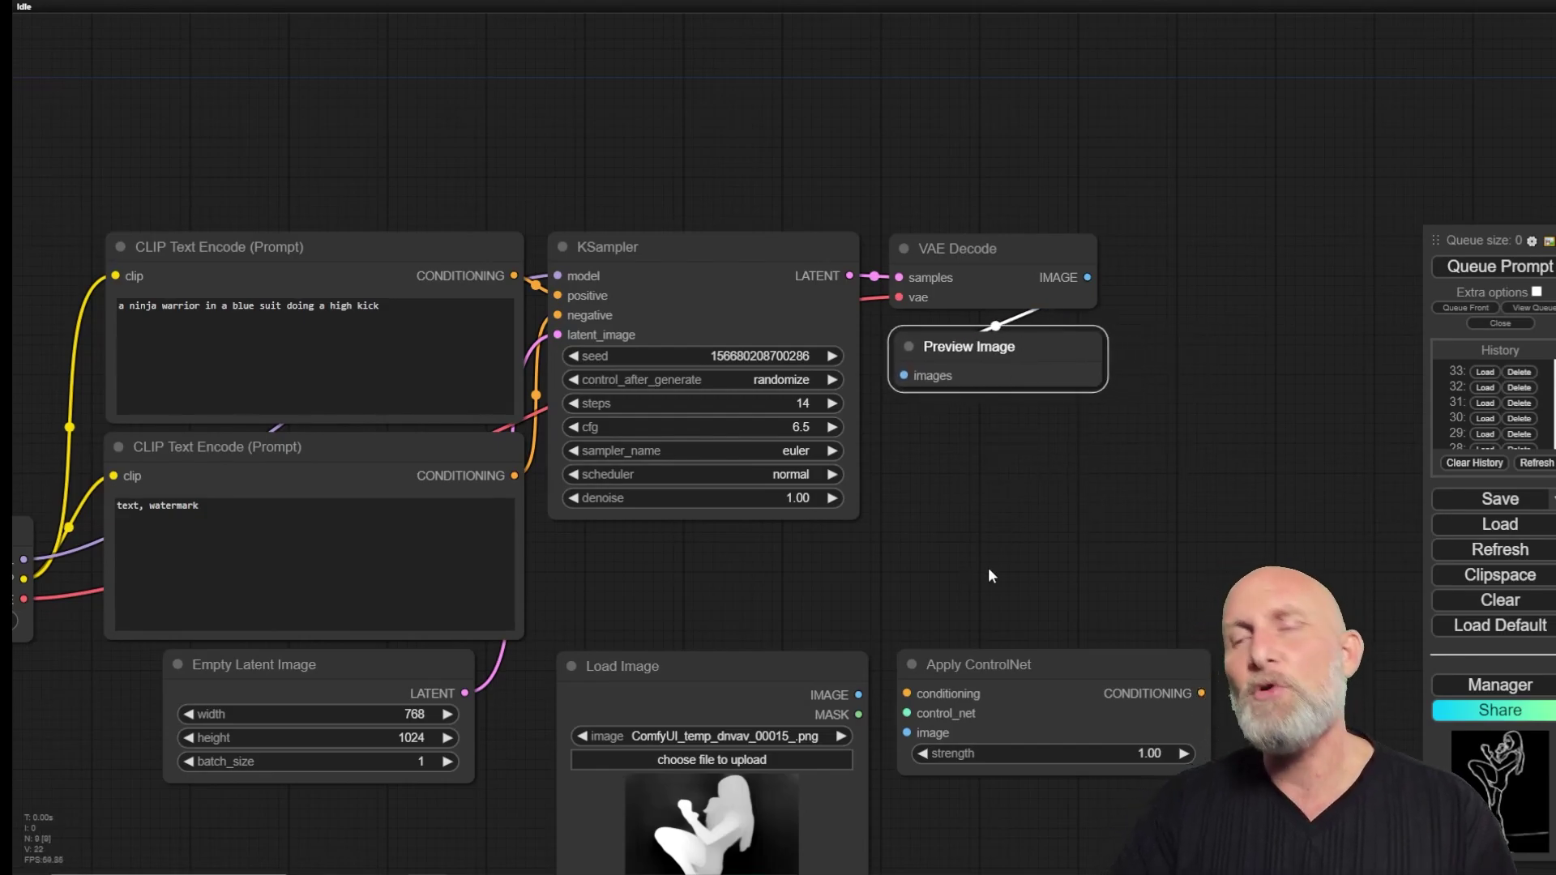
{"action": "scroll", "coordinate": [1049, 486], "scroll_direction": "down", "scroll_amount": 5}
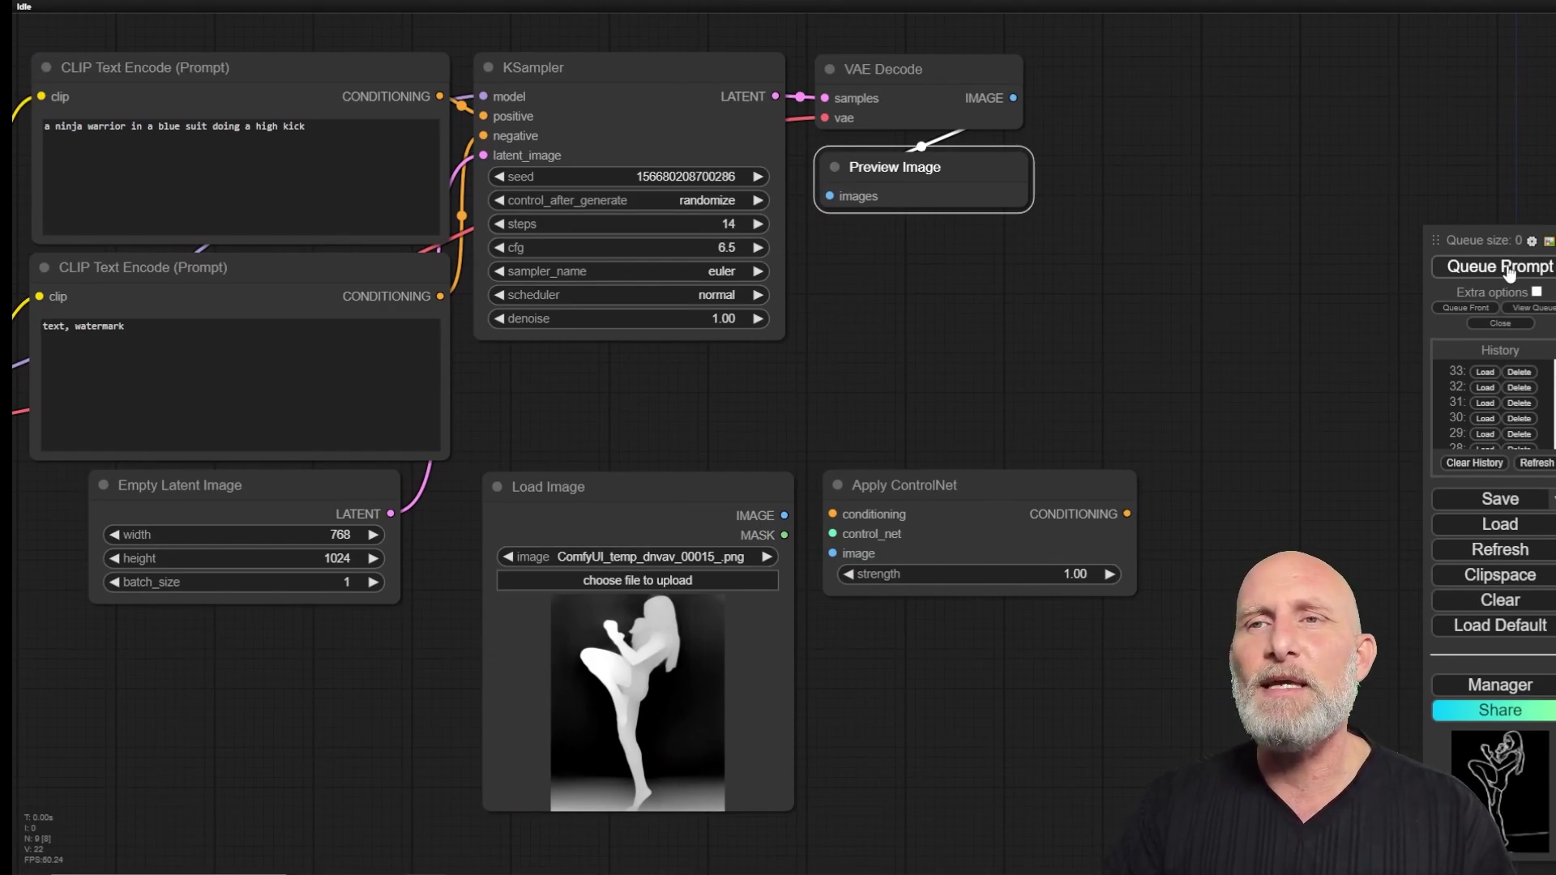
{"action": "left_click", "coordinate": [1509, 268]}
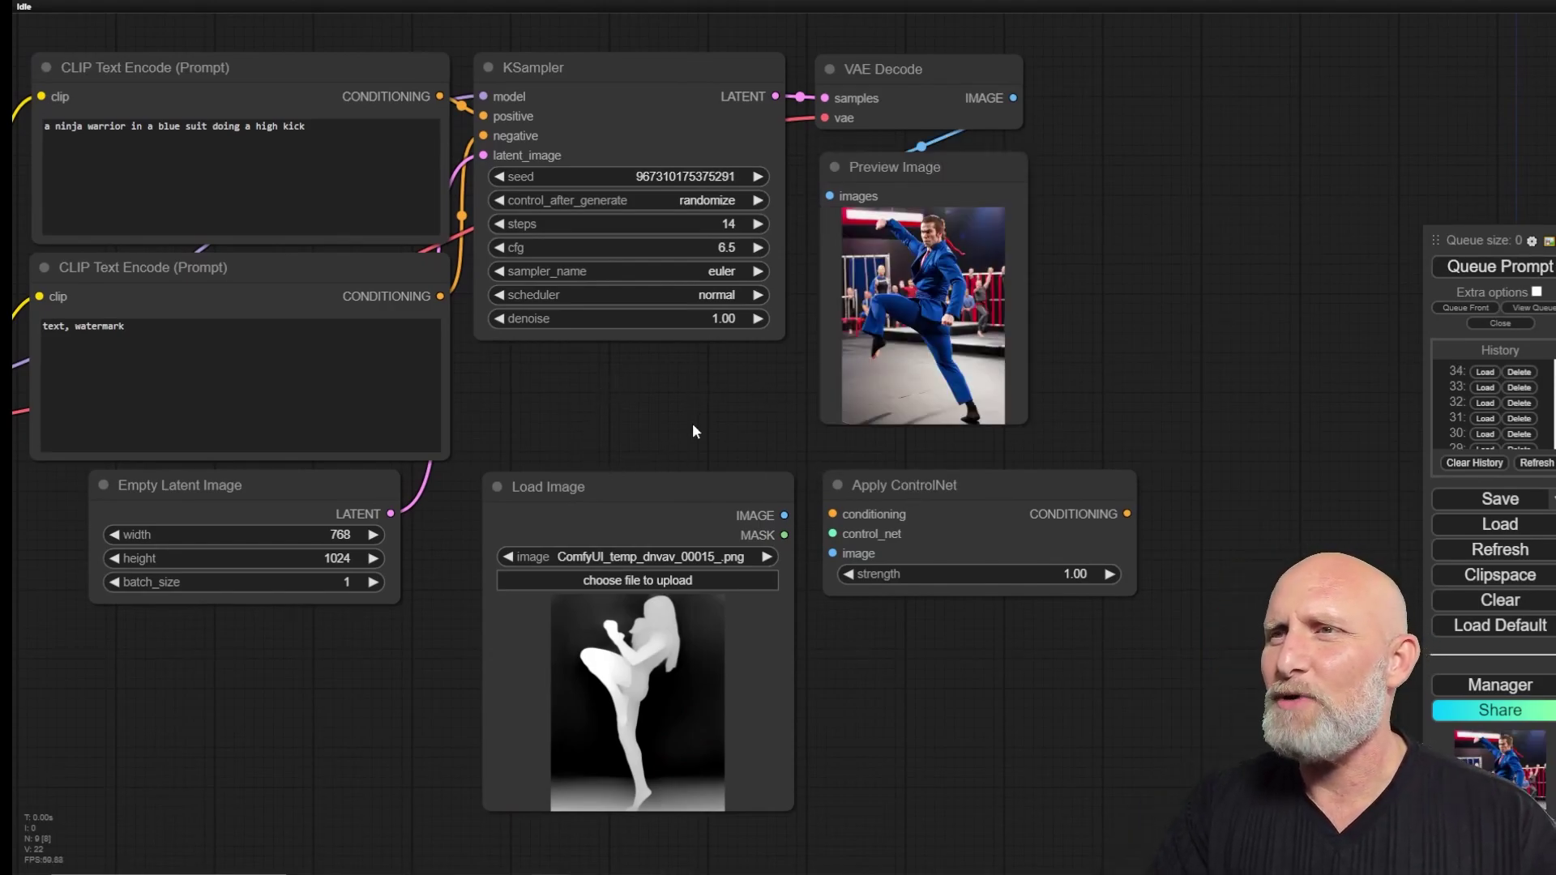
Step: Place the Load Image node beside the Preview Image node and compare the generated pose with the depth map
{"action": "left_click_drag", "start_coordinate": [705, 490], "coordinate": [1205, 128]}
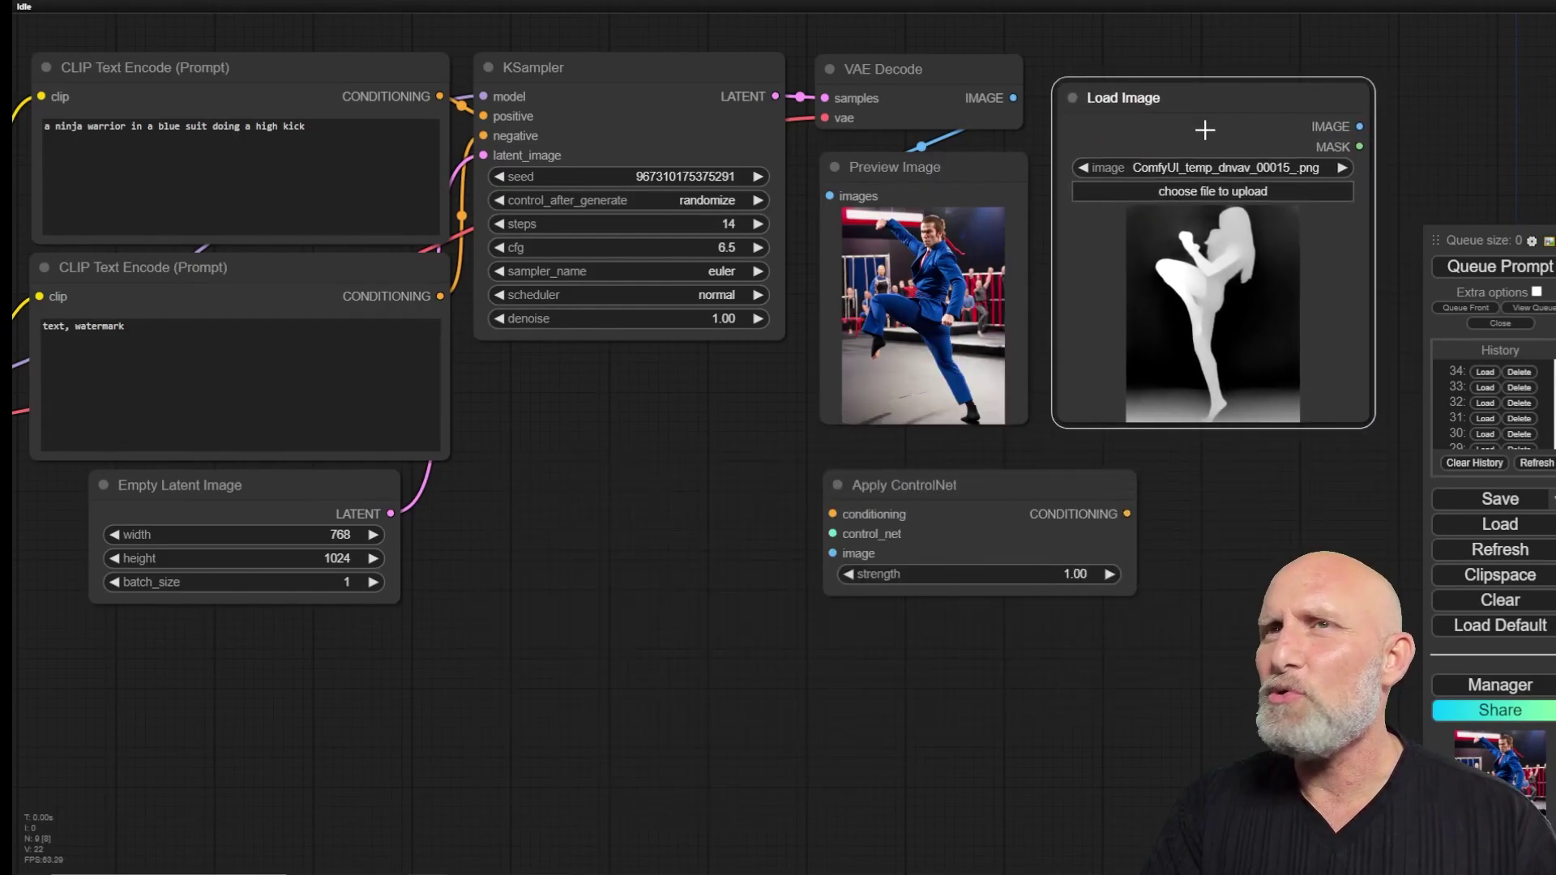
{"action": "scroll", "coordinate": [822, 303], "scroll_direction": "up", "scroll_amount": 5}
{"action": "left_click_drag", "start_coordinate": [822, 303], "coordinate": [367, 497]}
{"action": "left_click_drag", "start_coordinate": [1089, 581], "coordinate": [974, 512]}
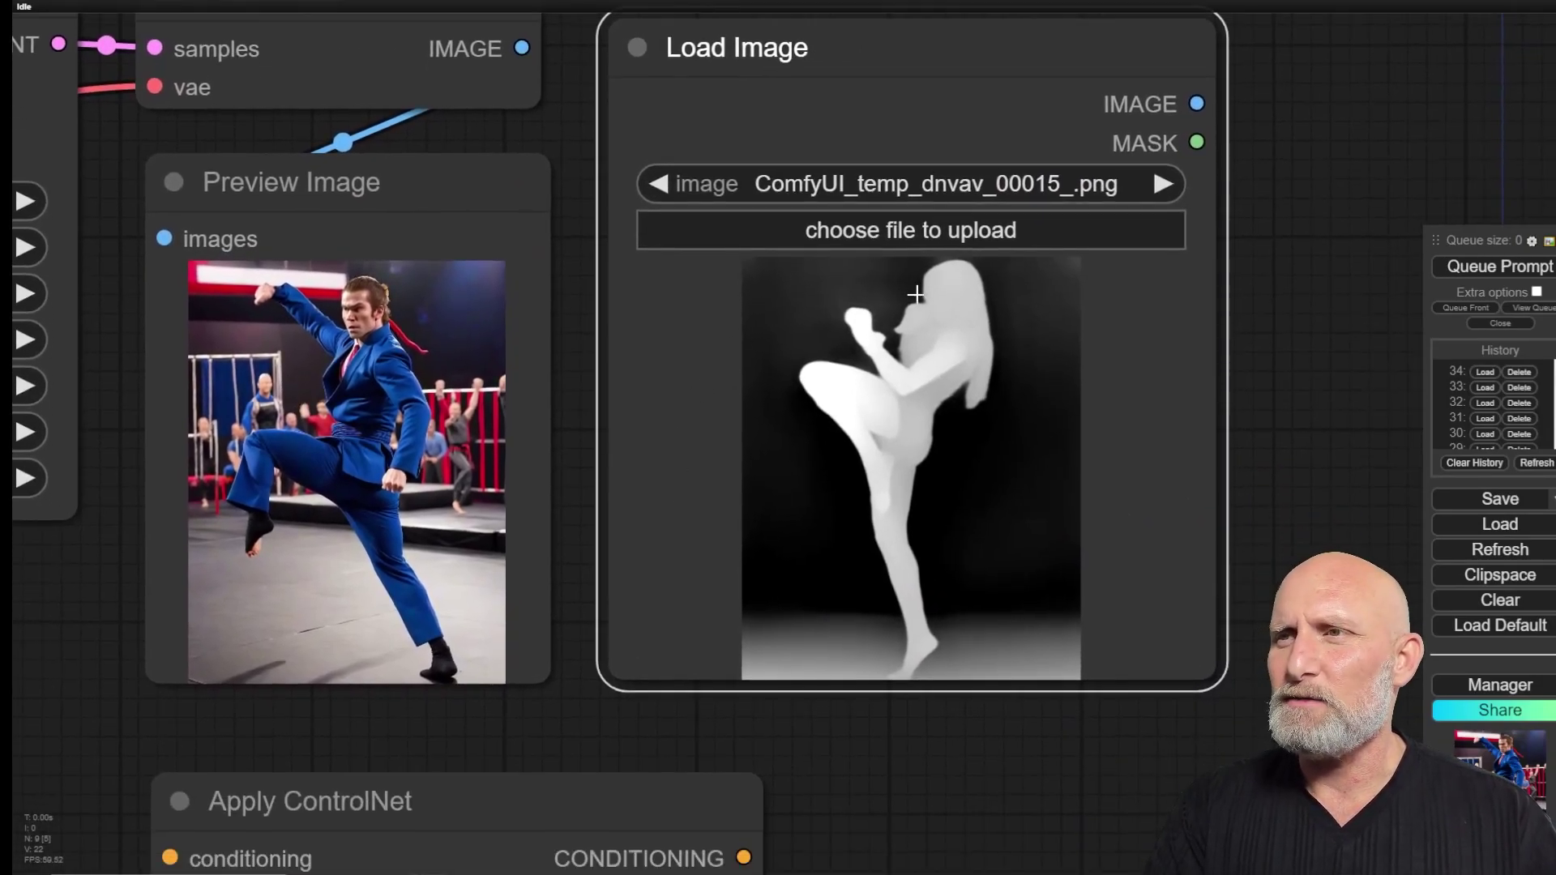
{"action": "scroll", "coordinate": [730, 399], "scroll_direction": "down", "scroll_amount": 3}
{"action": "left_click_drag", "start_coordinate": [730, 399], "coordinate": [803, 396]}
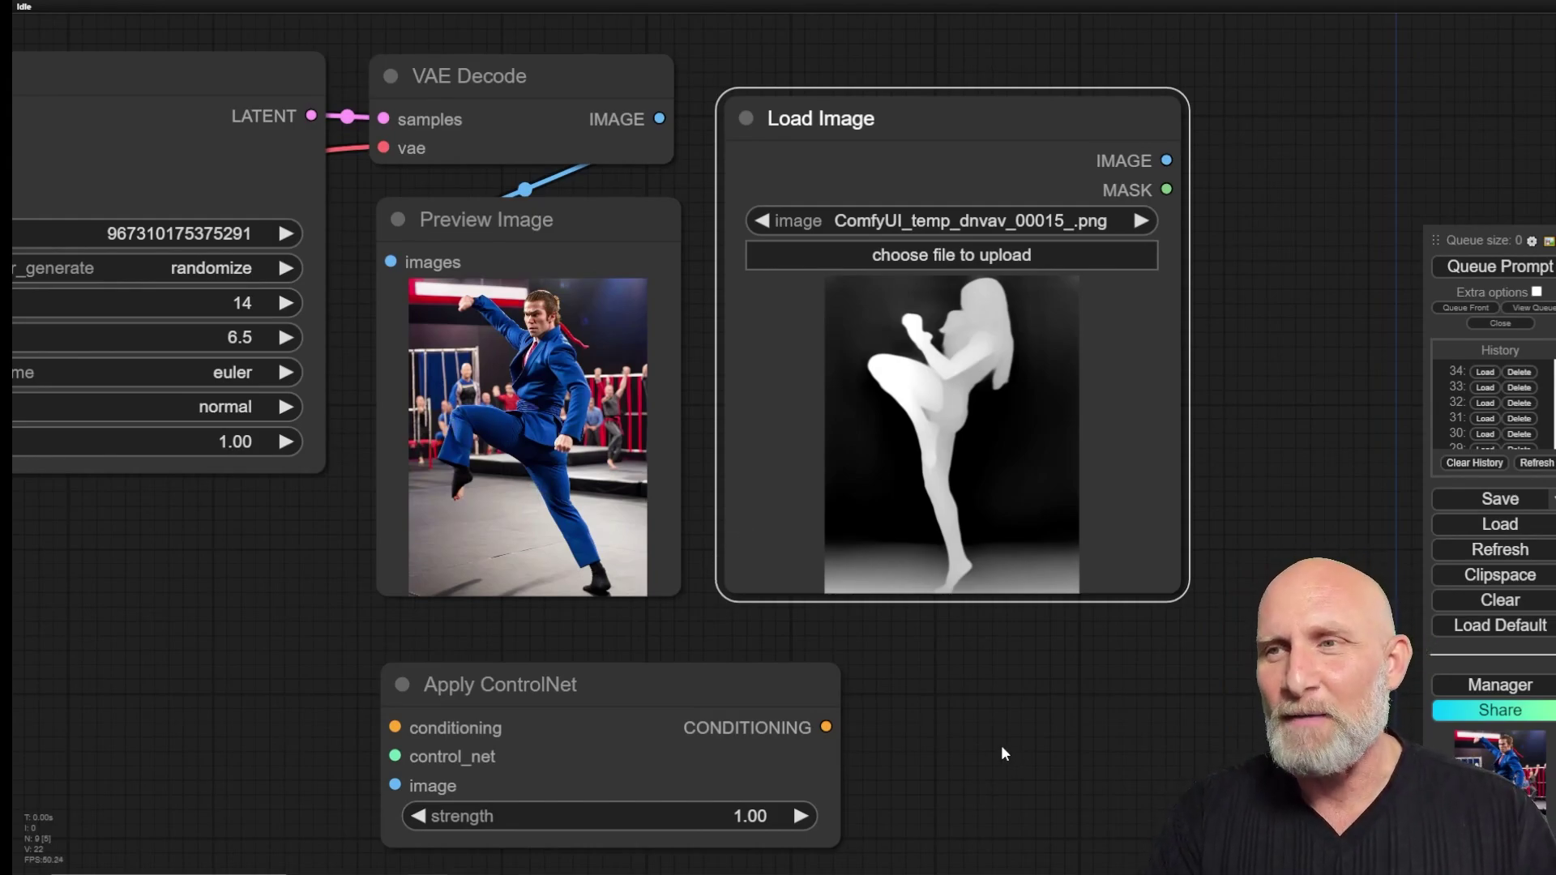
Step: Move Apply ControlNet below the KSampler and connect the positive prompt's conditioning to its conditioning input
{"action": "scroll", "coordinate": [1000, 746], "scroll_direction": "down", "scroll_amount": 5}
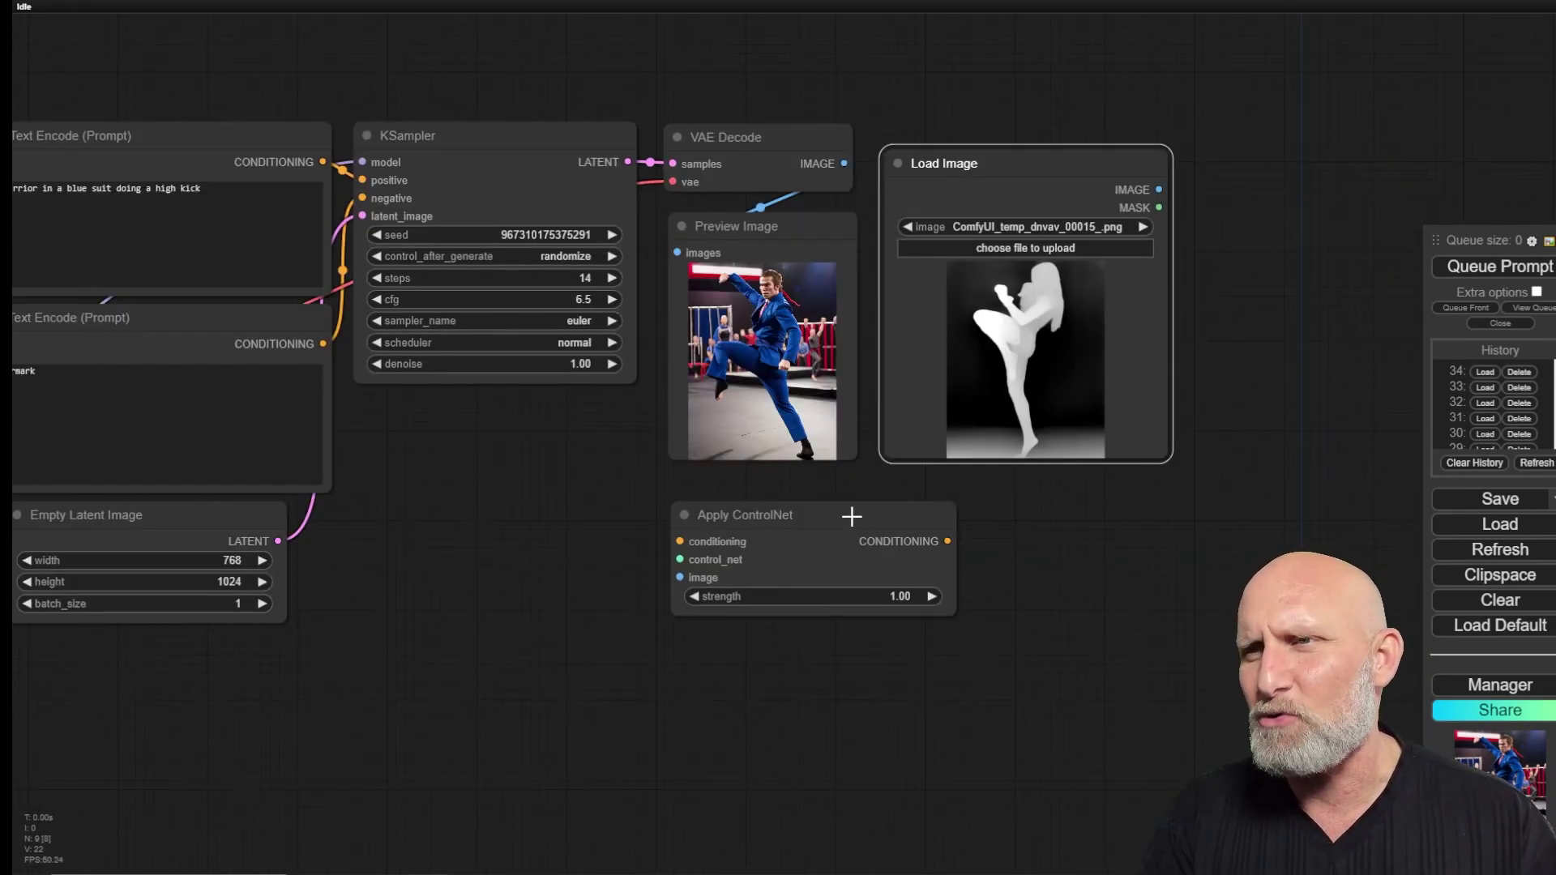
{"action": "left_click_drag", "start_coordinate": [851, 516], "coordinate": [625, 541]}
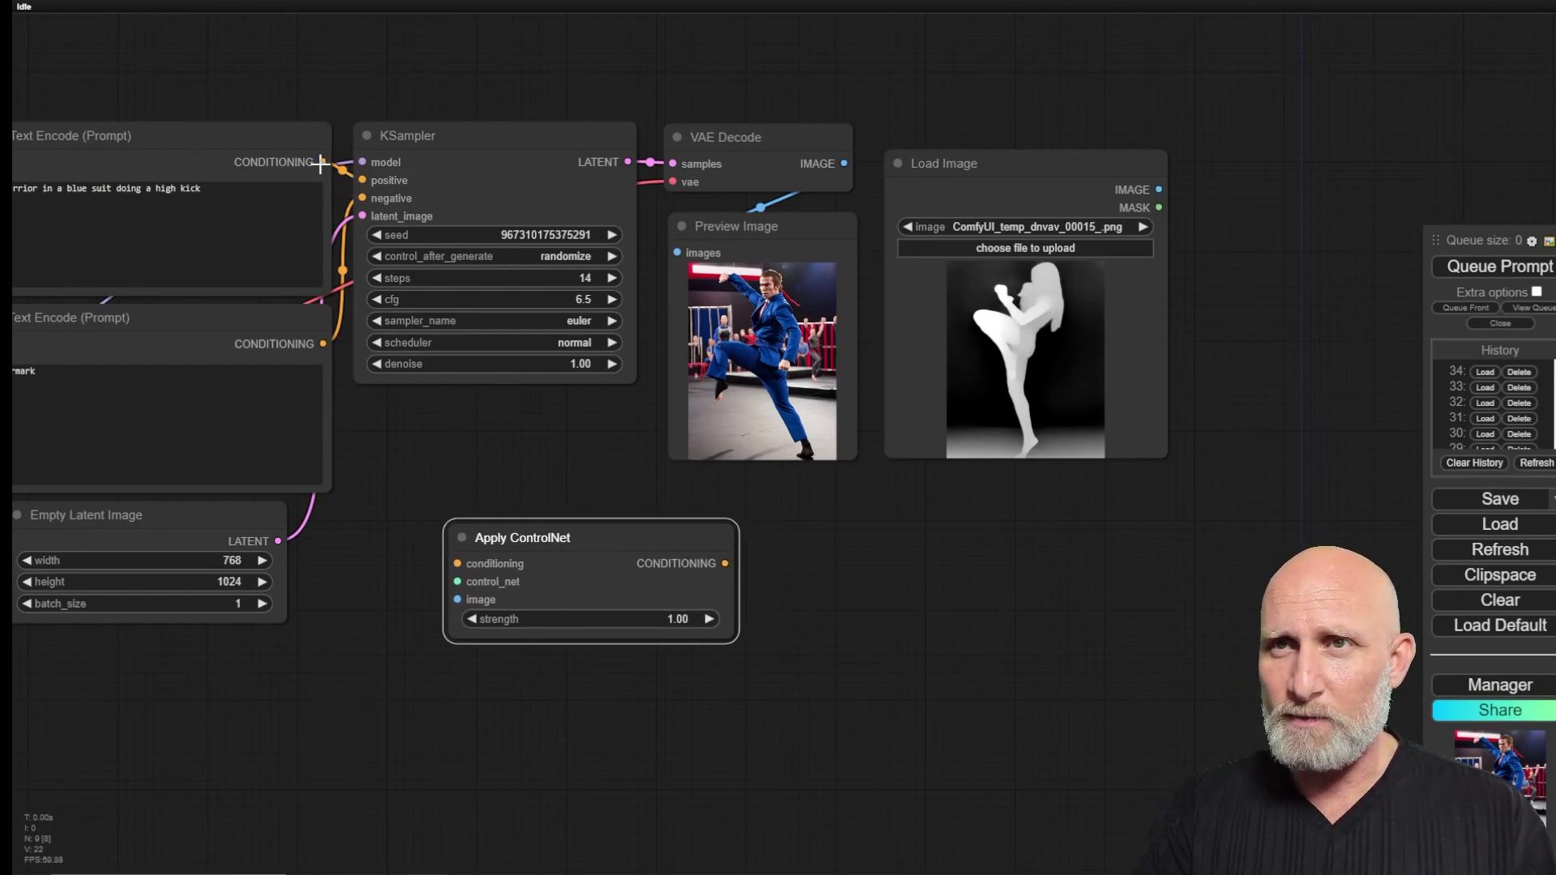
{"action": "left_click_drag", "start_coordinate": [325, 162], "coordinate": [460, 564]}
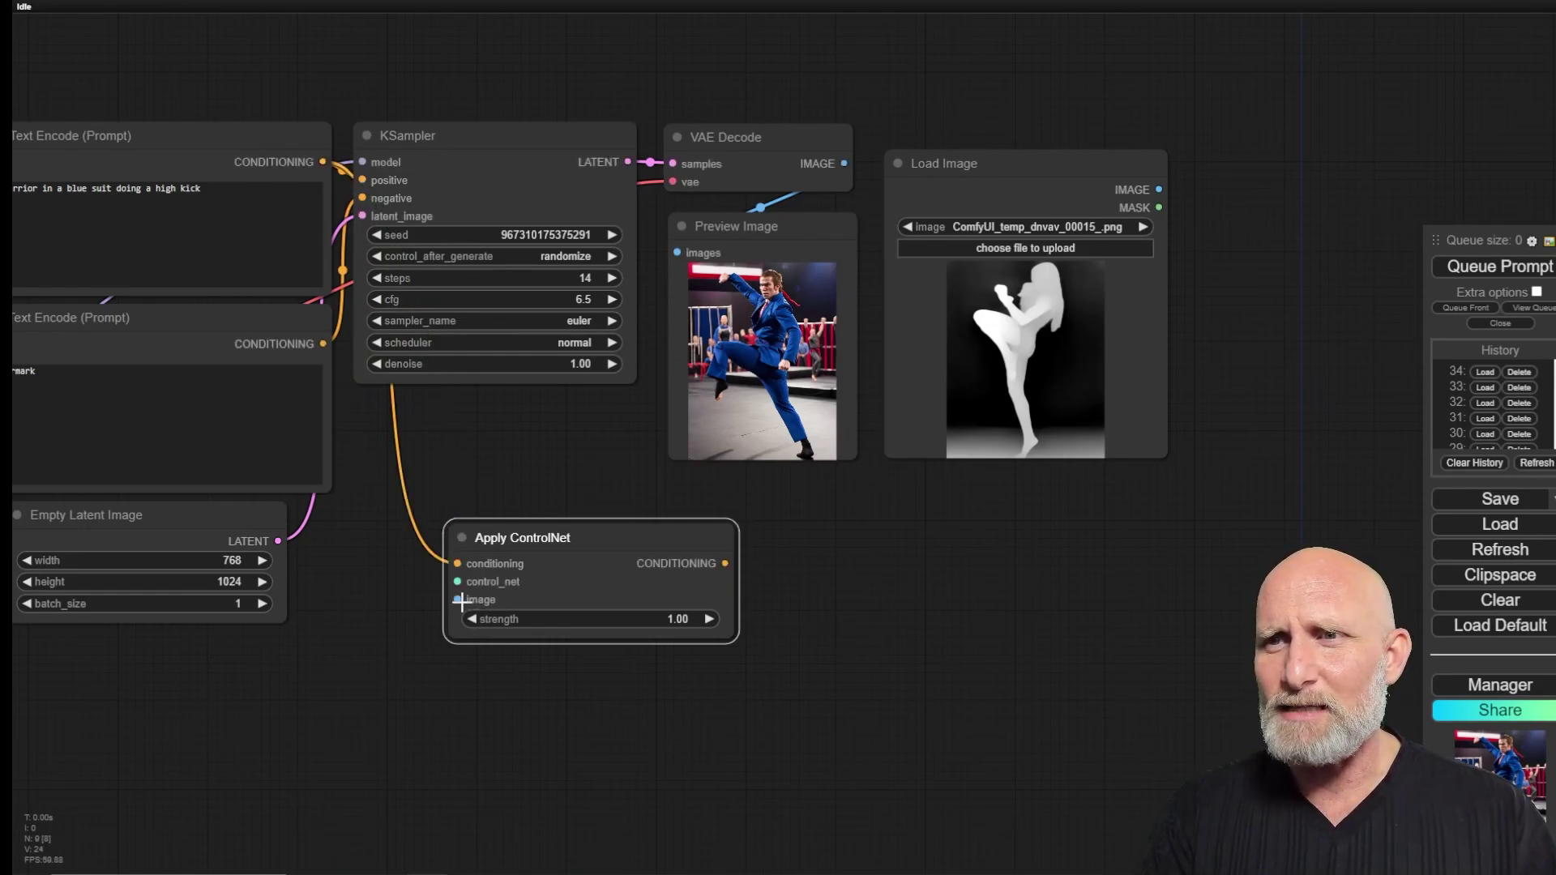
Step: Connect the Load Image output to Apply ControlNet's image input and route its conditioning output into the KSampler's positive input
{"action": "left_click_drag", "start_coordinate": [1023, 176], "coordinate": [252, 656]}
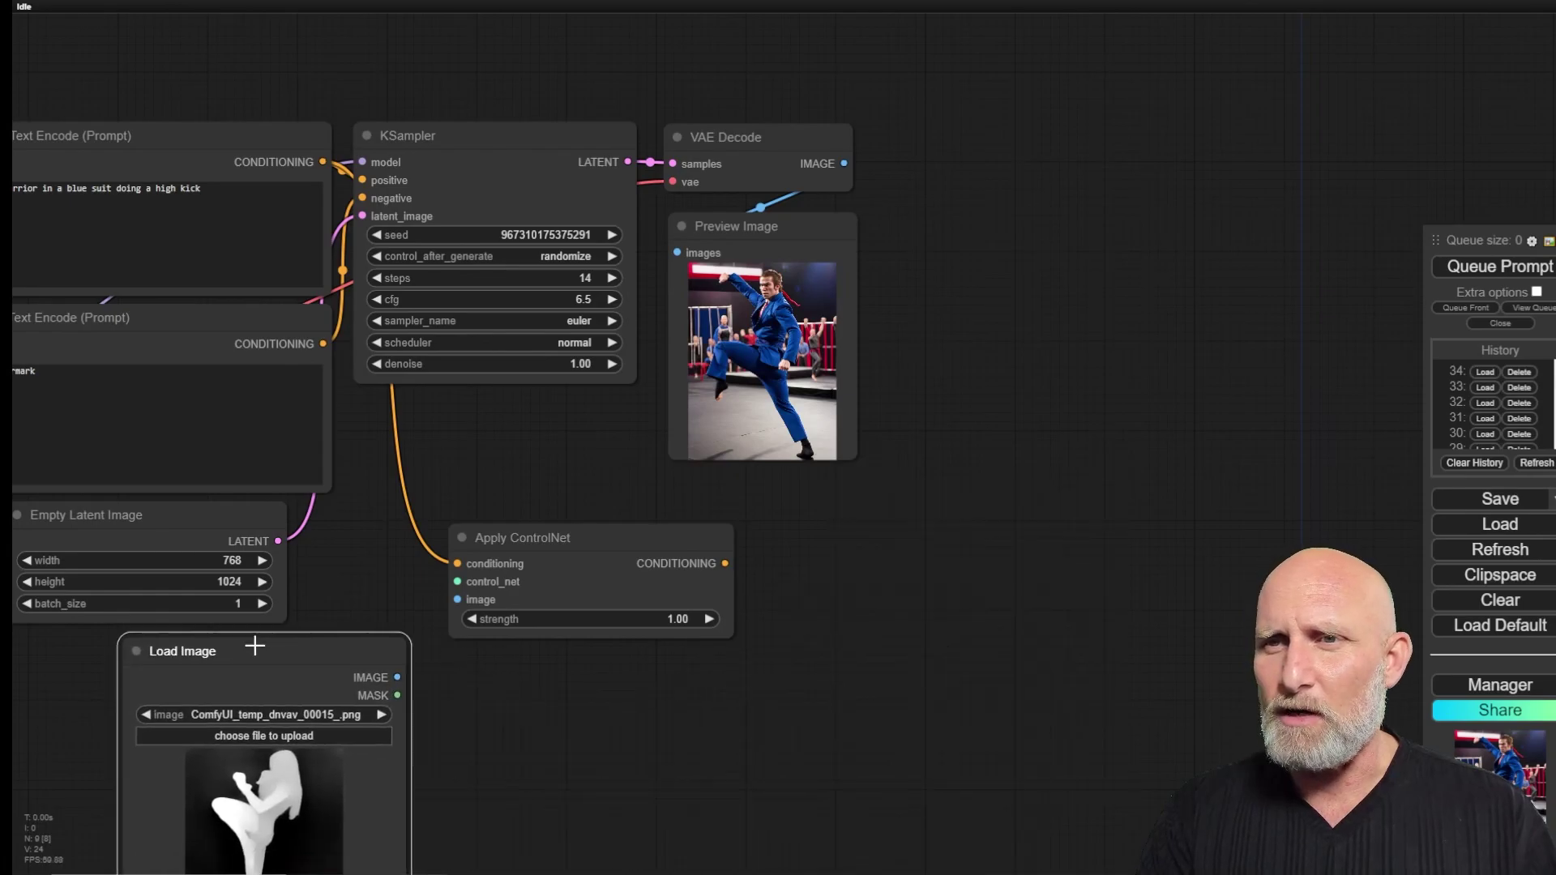
{"action": "left_click_drag", "start_coordinate": [394, 674], "coordinate": [458, 599]}
{"action": "left_click_drag", "start_coordinate": [570, 536], "coordinate": [729, 531]}
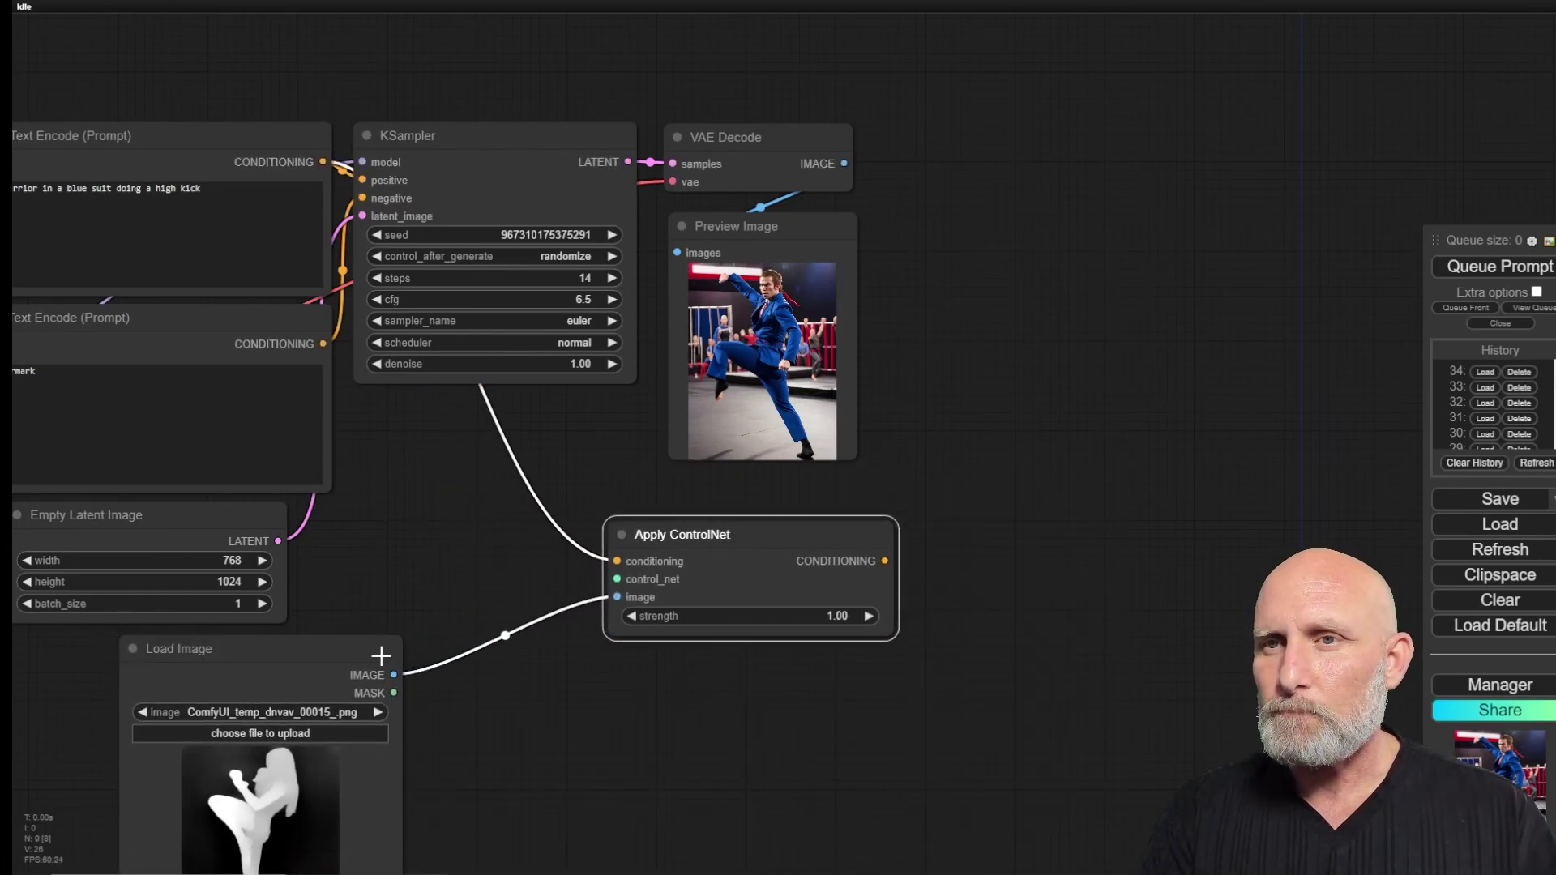
{"action": "left_click_drag", "start_coordinate": [378, 653], "coordinate": [498, 619]}
{"action": "left_click_drag", "start_coordinate": [714, 596], "coordinate": [851, 577]}
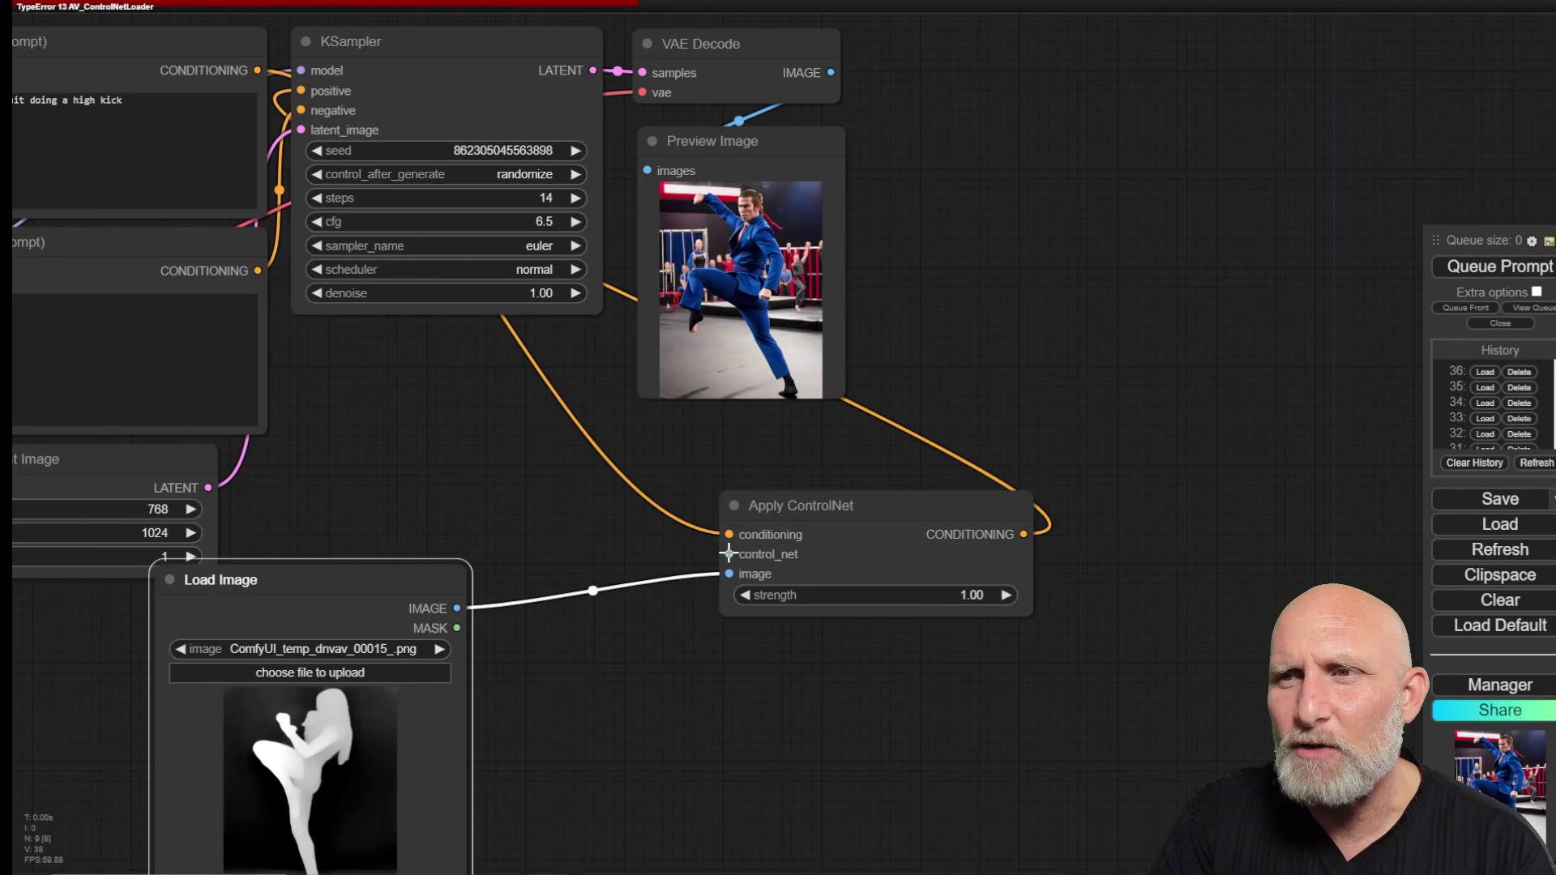
Step: Add a Load ControlNet Model node feeding Apply ControlNet's control_net input, place it beside Load Image and look through its model list
{"action": "left_click_drag", "start_coordinate": [728, 553], "coordinate": [704, 689]}
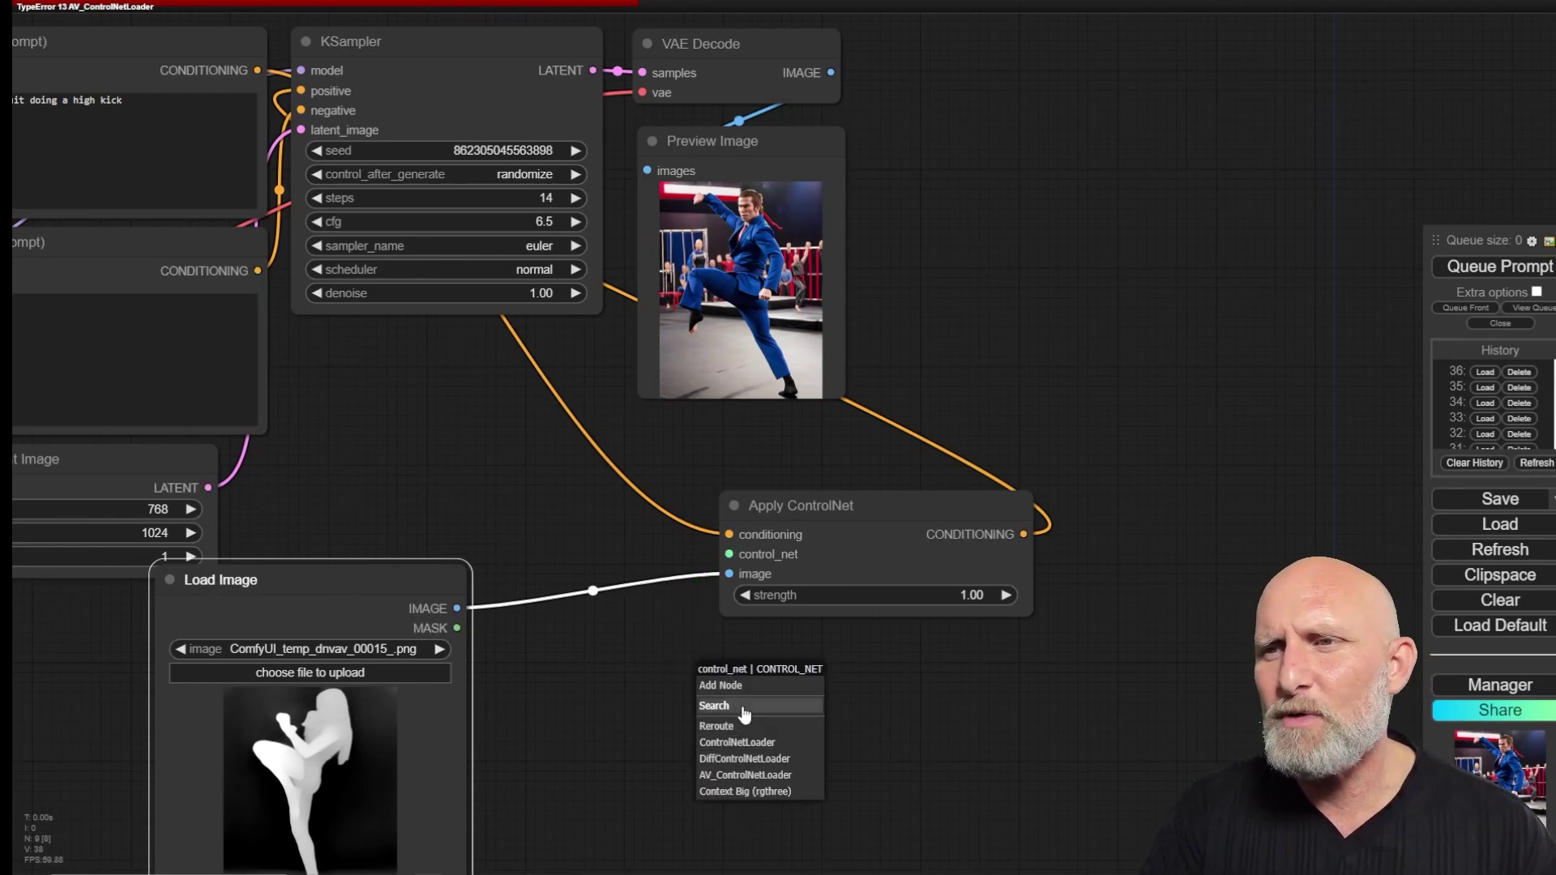
{"action": "left_click", "coordinate": [715, 705]}
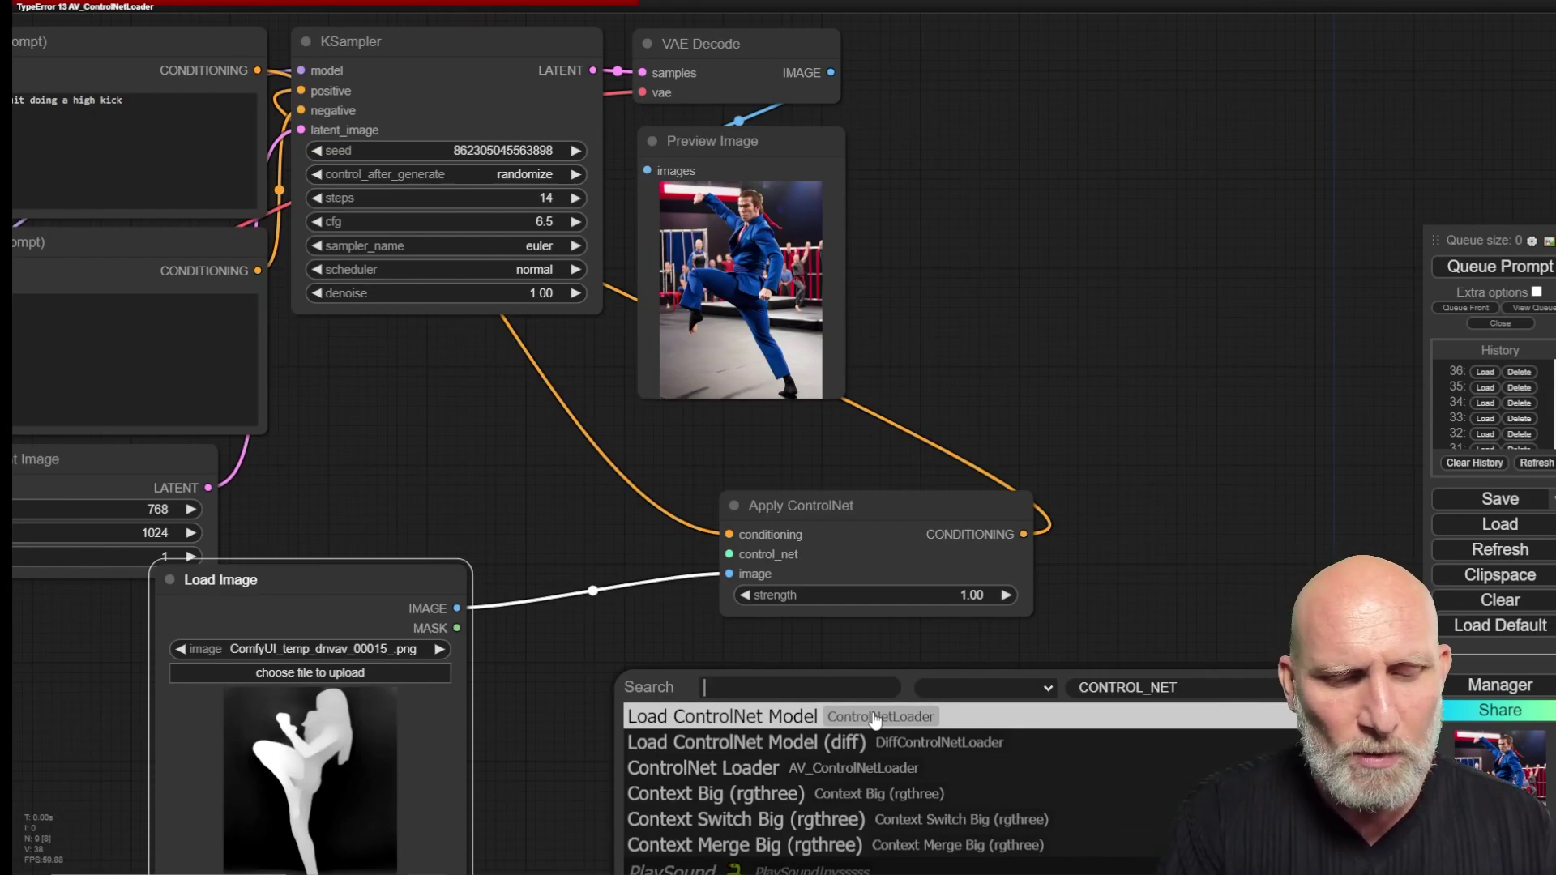
{"action": "type", "text": "contr"}
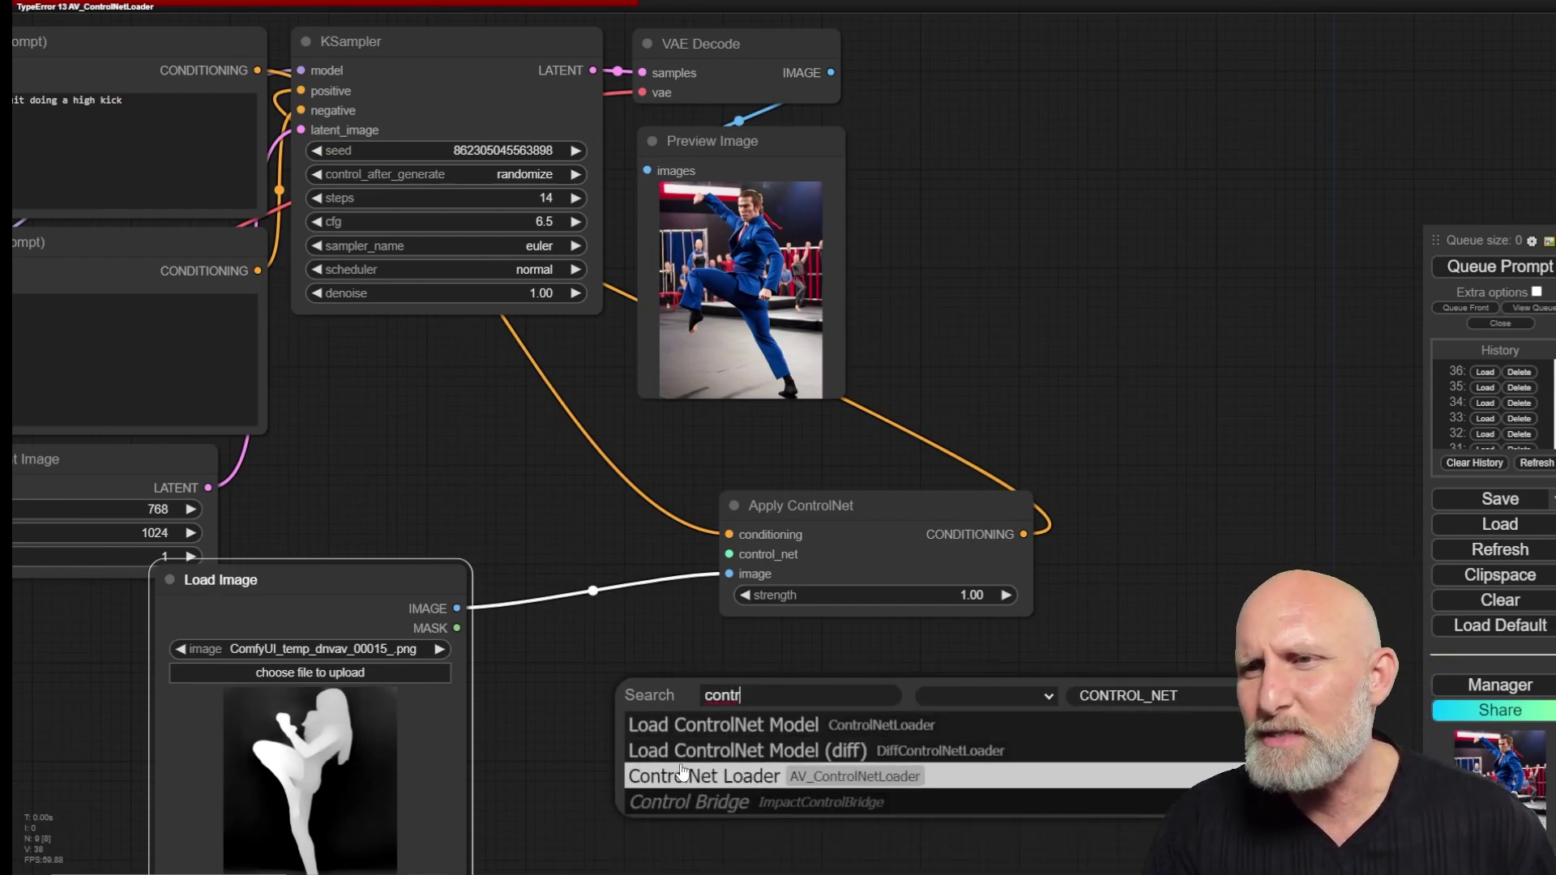
{"action": "left_click", "coordinate": [773, 725]}
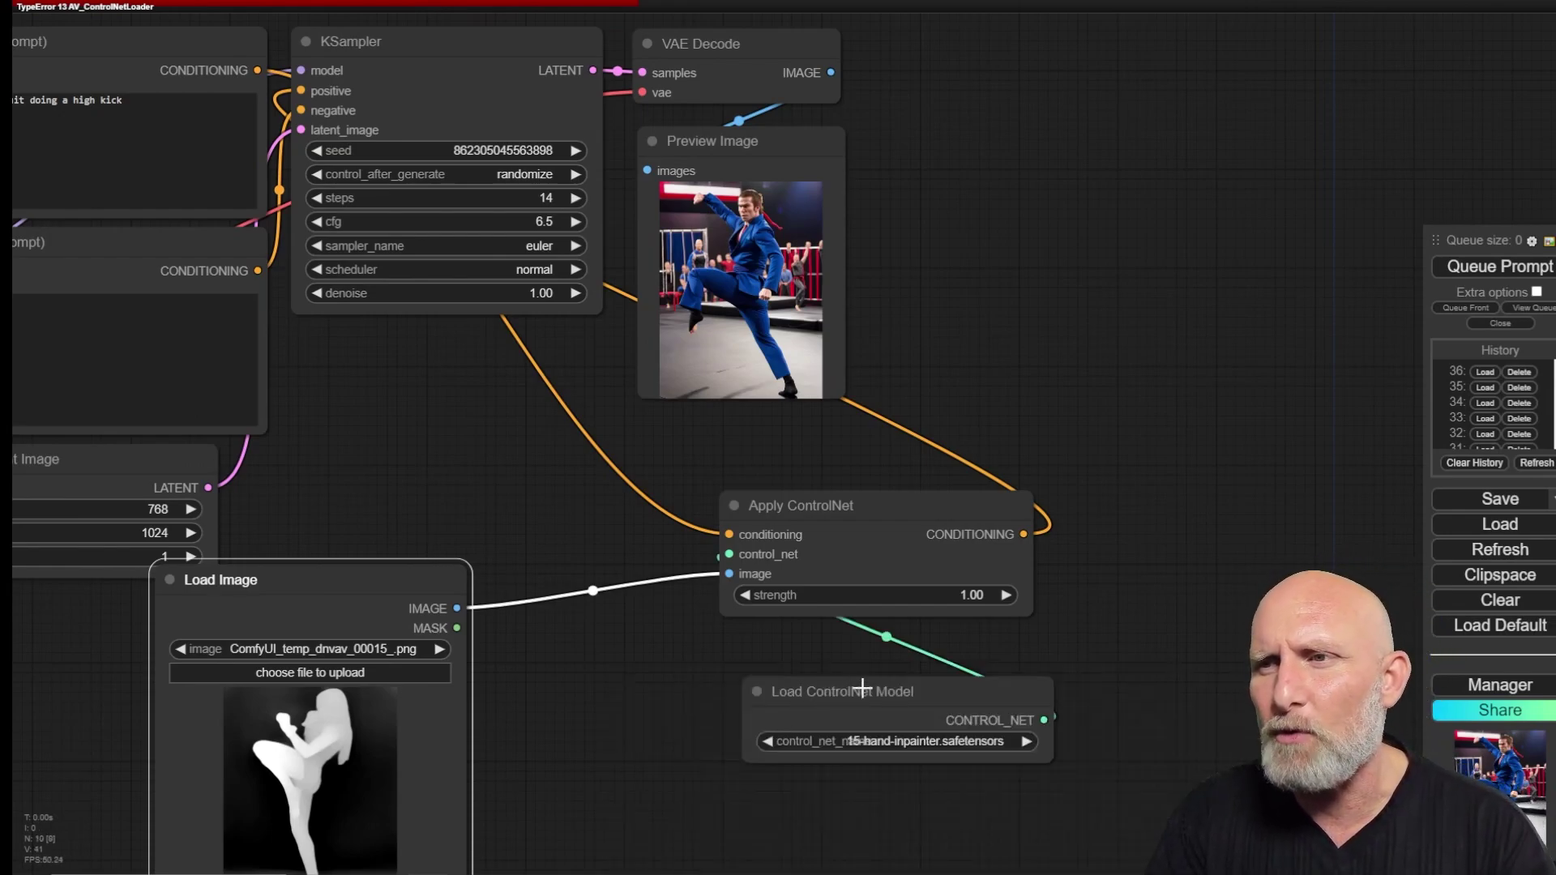
{"action": "left_click_drag", "start_coordinate": [861, 689], "coordinate": [617, 683]}
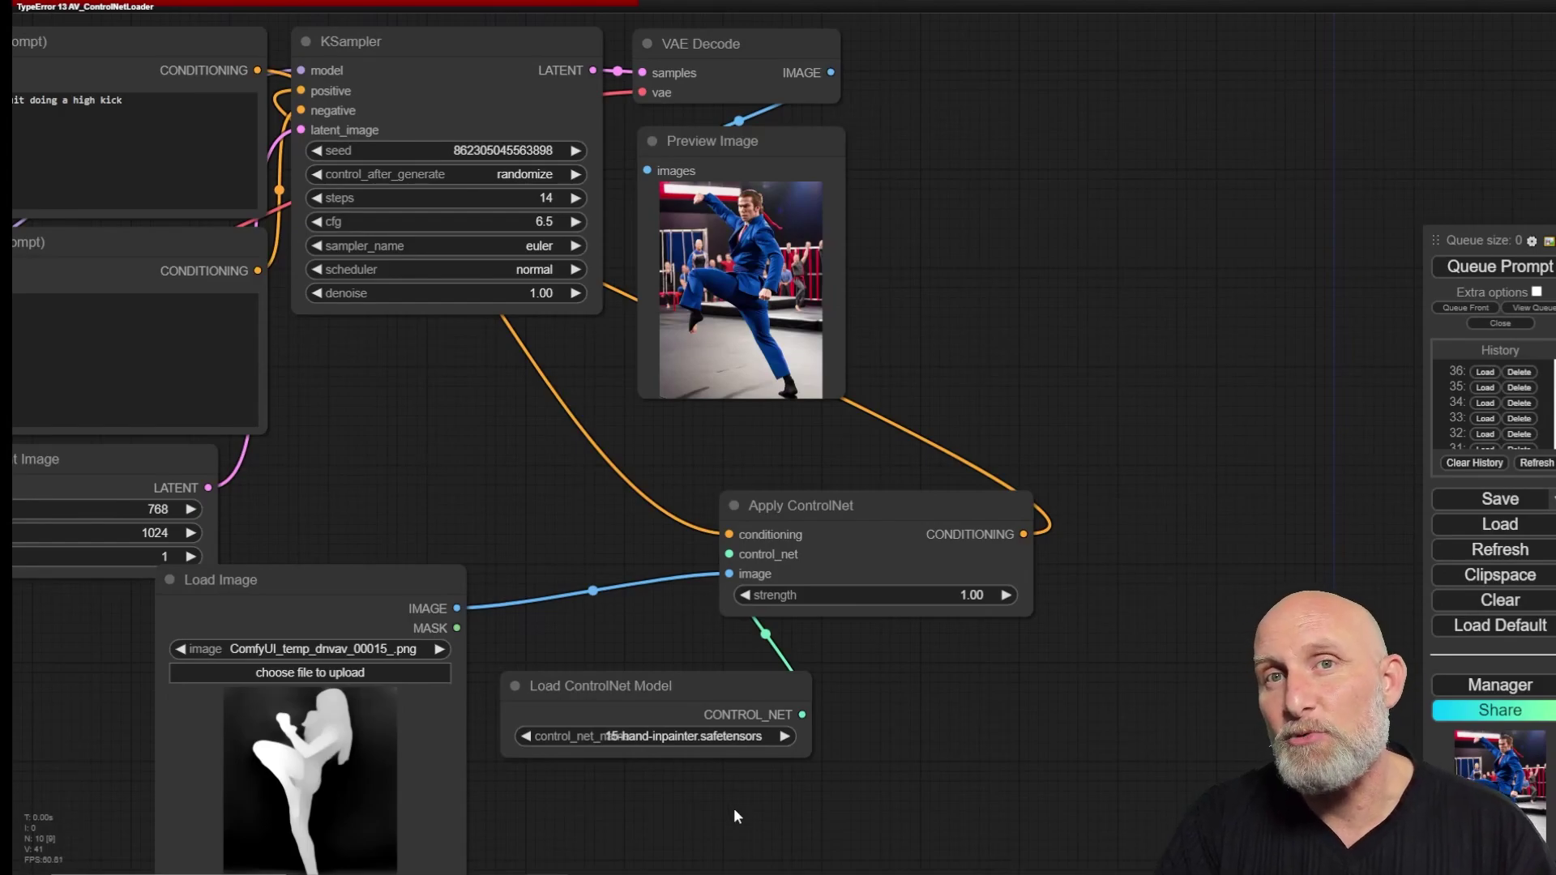
{"action": "left_click", "coordinate": [661, 735]}
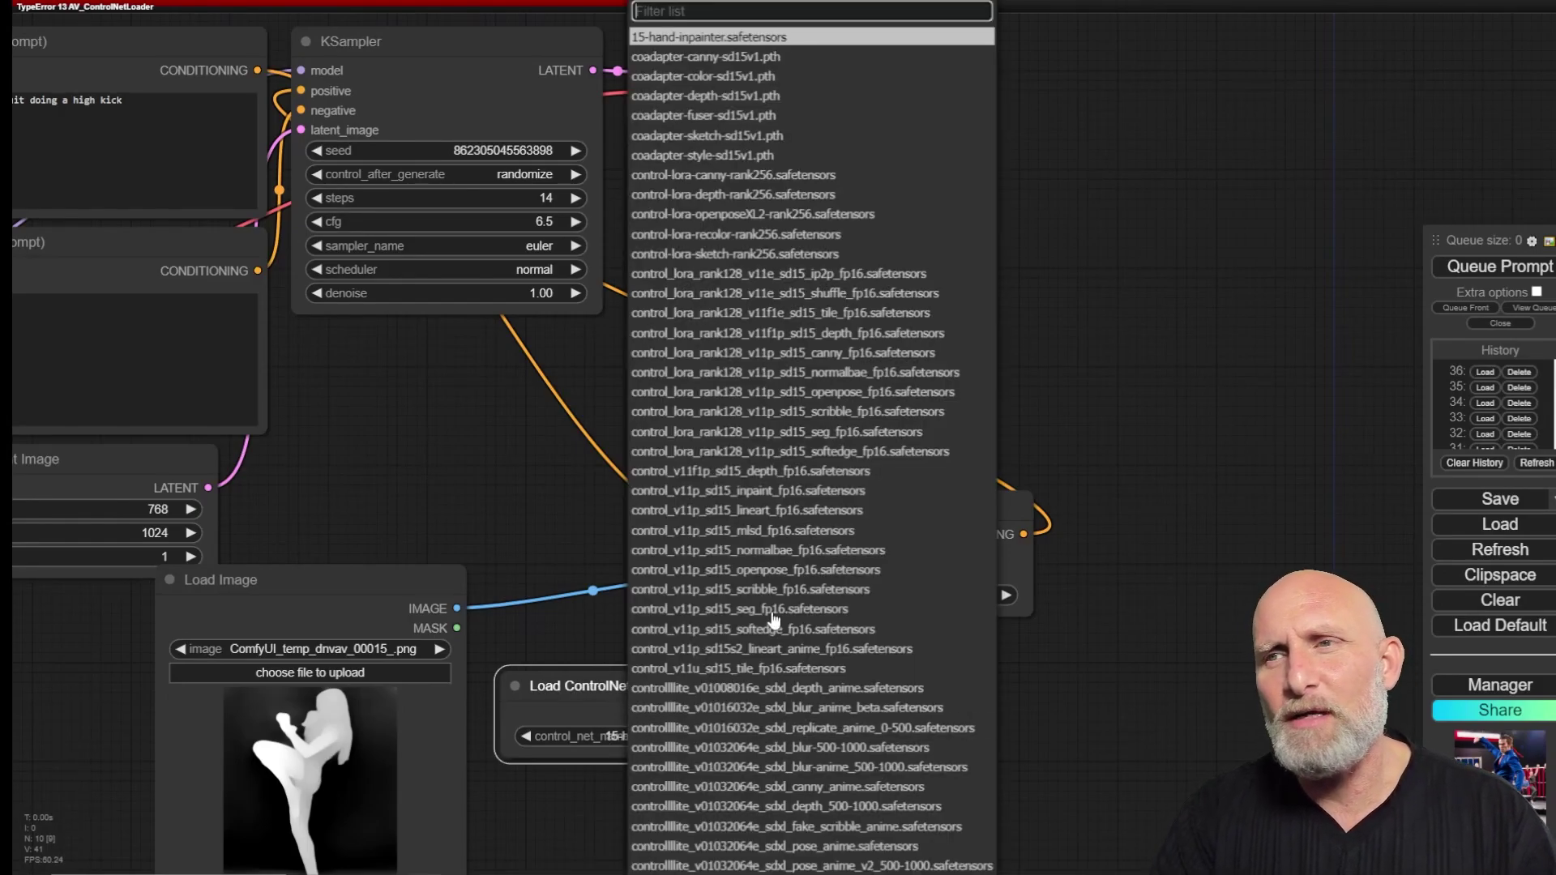
{"action": "left_click", "coordinate": [1067, 662]}
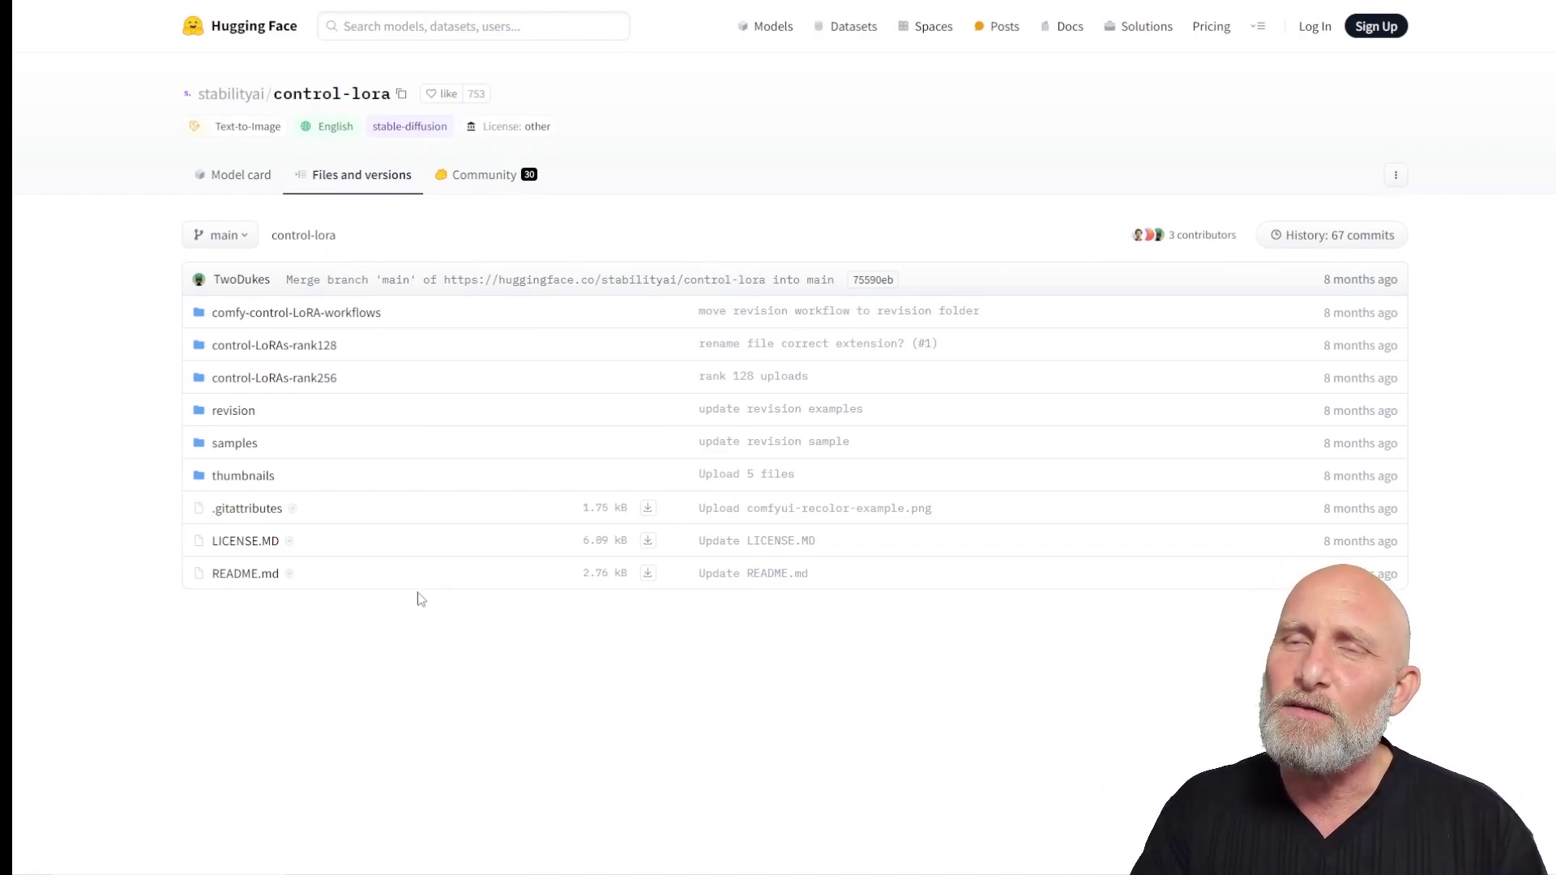
Step: Switch to Hugging Face and view the control-LoRAs-rank256 folder of stabilityai/control-lora and the models folder of the ControlNet repository
{"action": "left_click", "coordinate": [314, 388]}
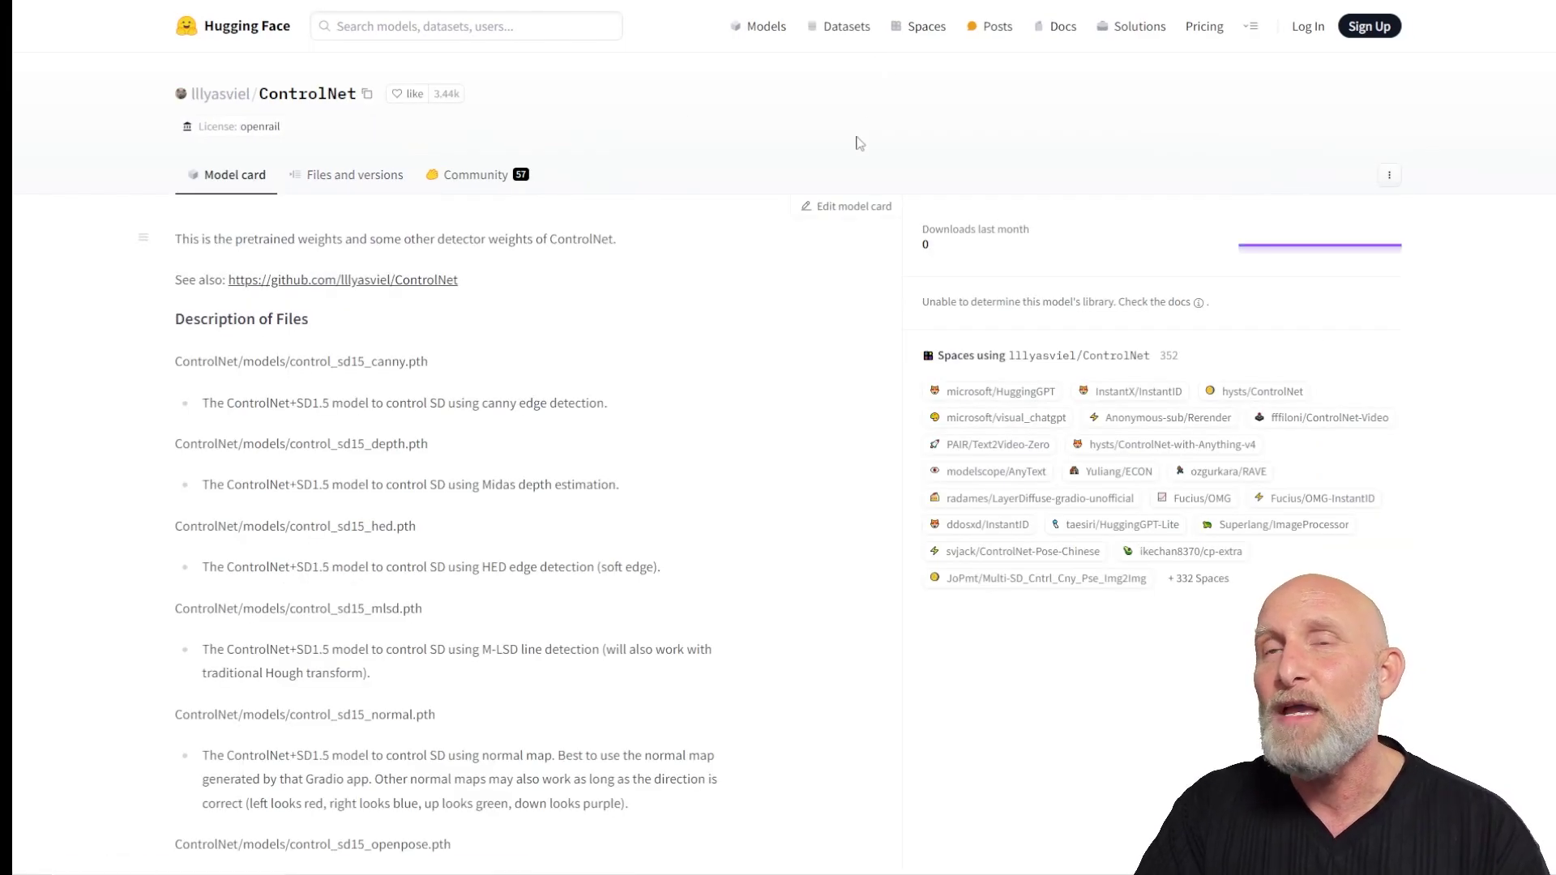
{"action": "left_click", "coordinate": [361, 175]}
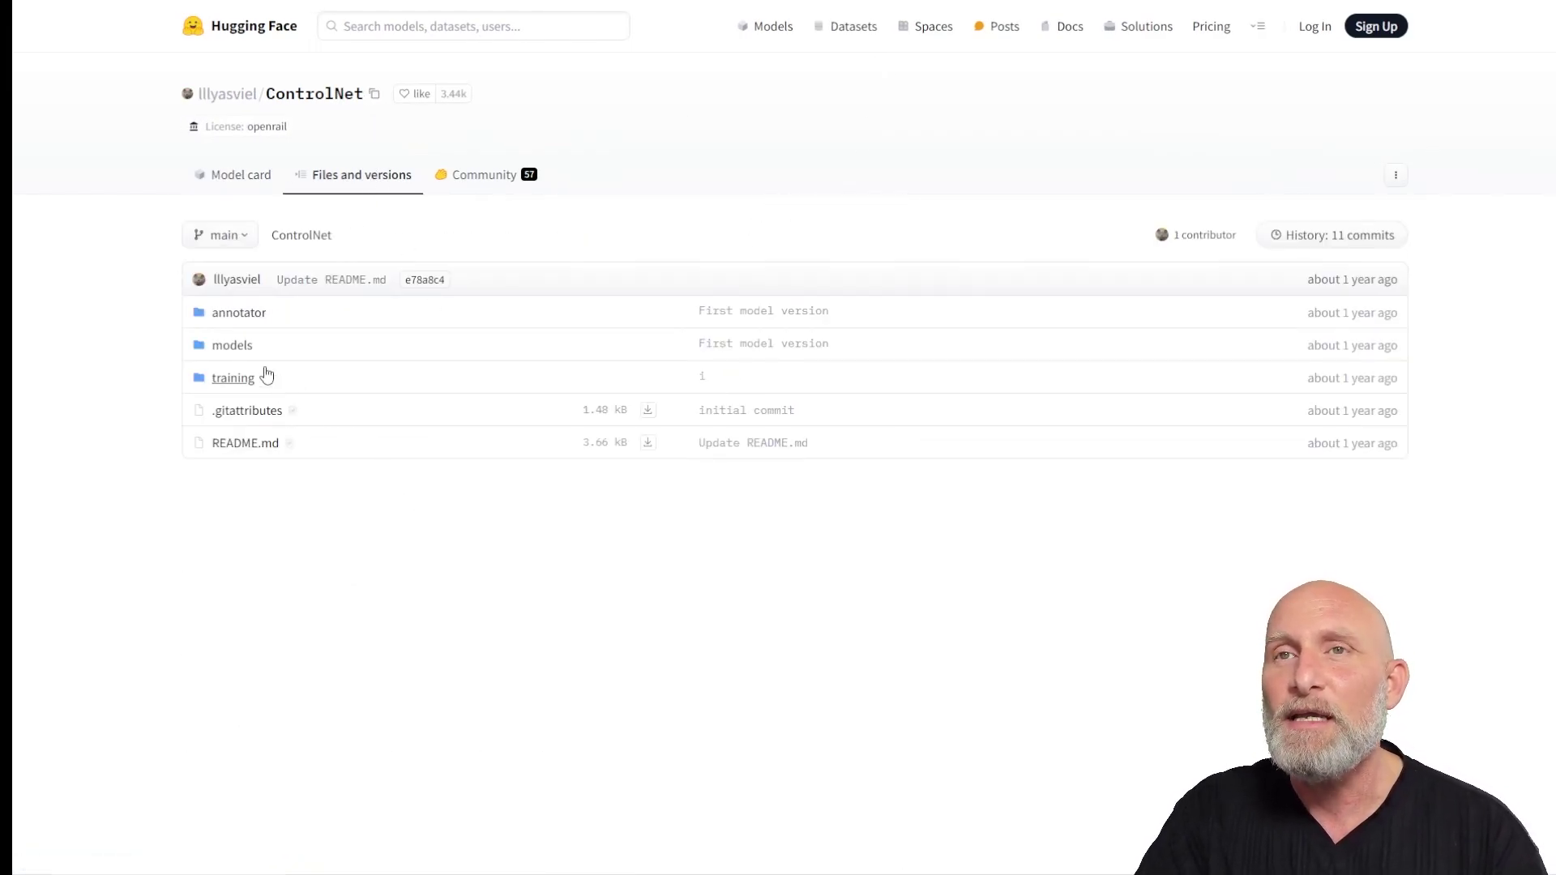
{"action": "left_click", "coordinate": [235, 350]}
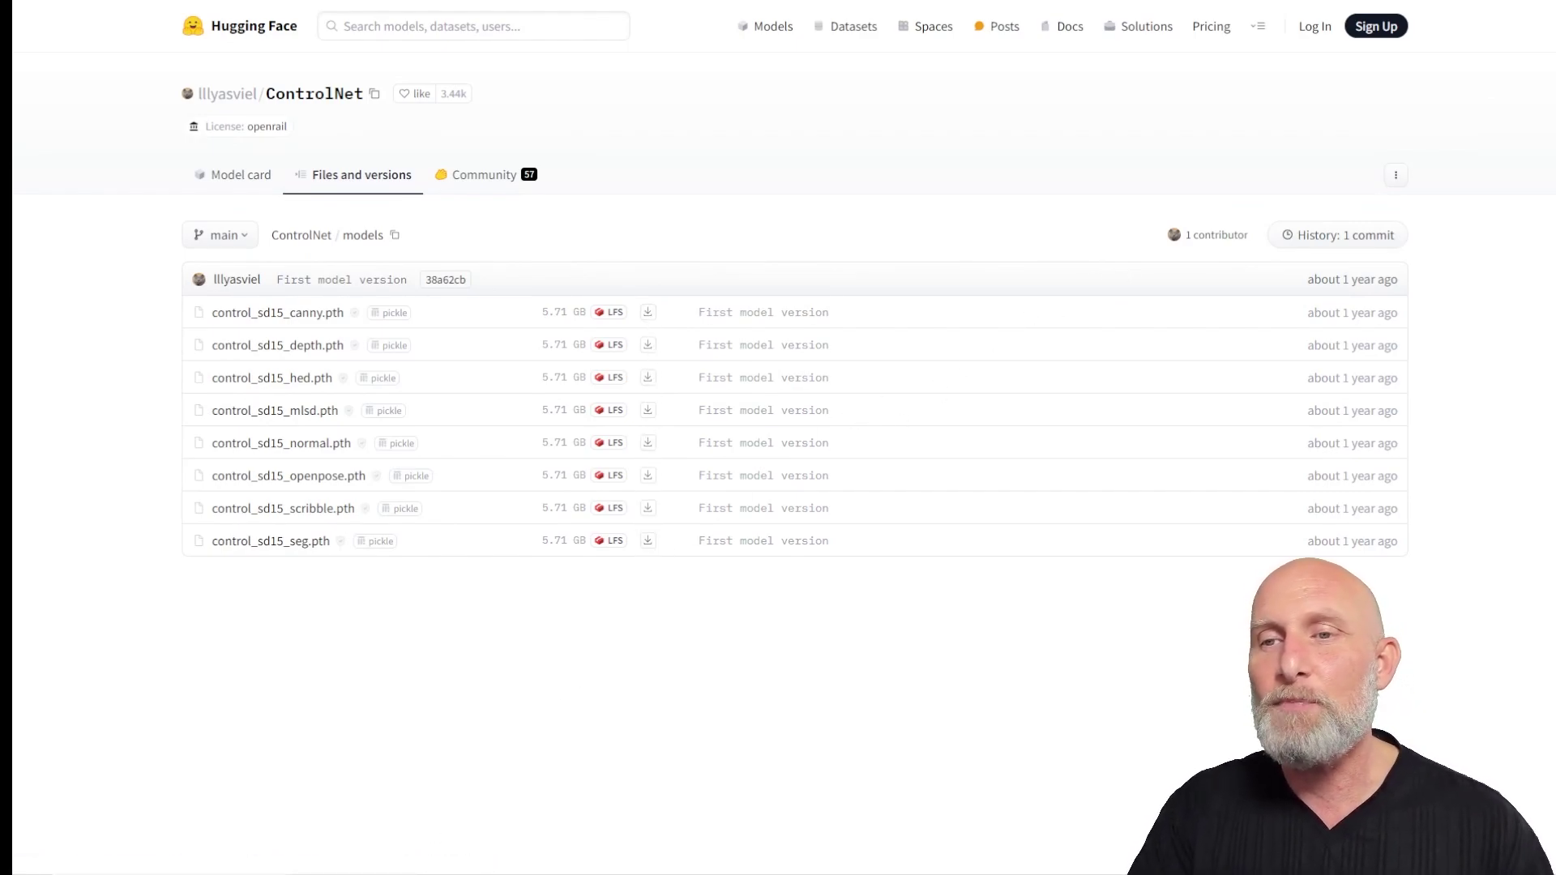
Step: Switch to File Explorer and look through the ControlNet model files in the comfyui\ComfyUI\models\controlnet folder on drive G
{"action": "key", "text": "super+e"}
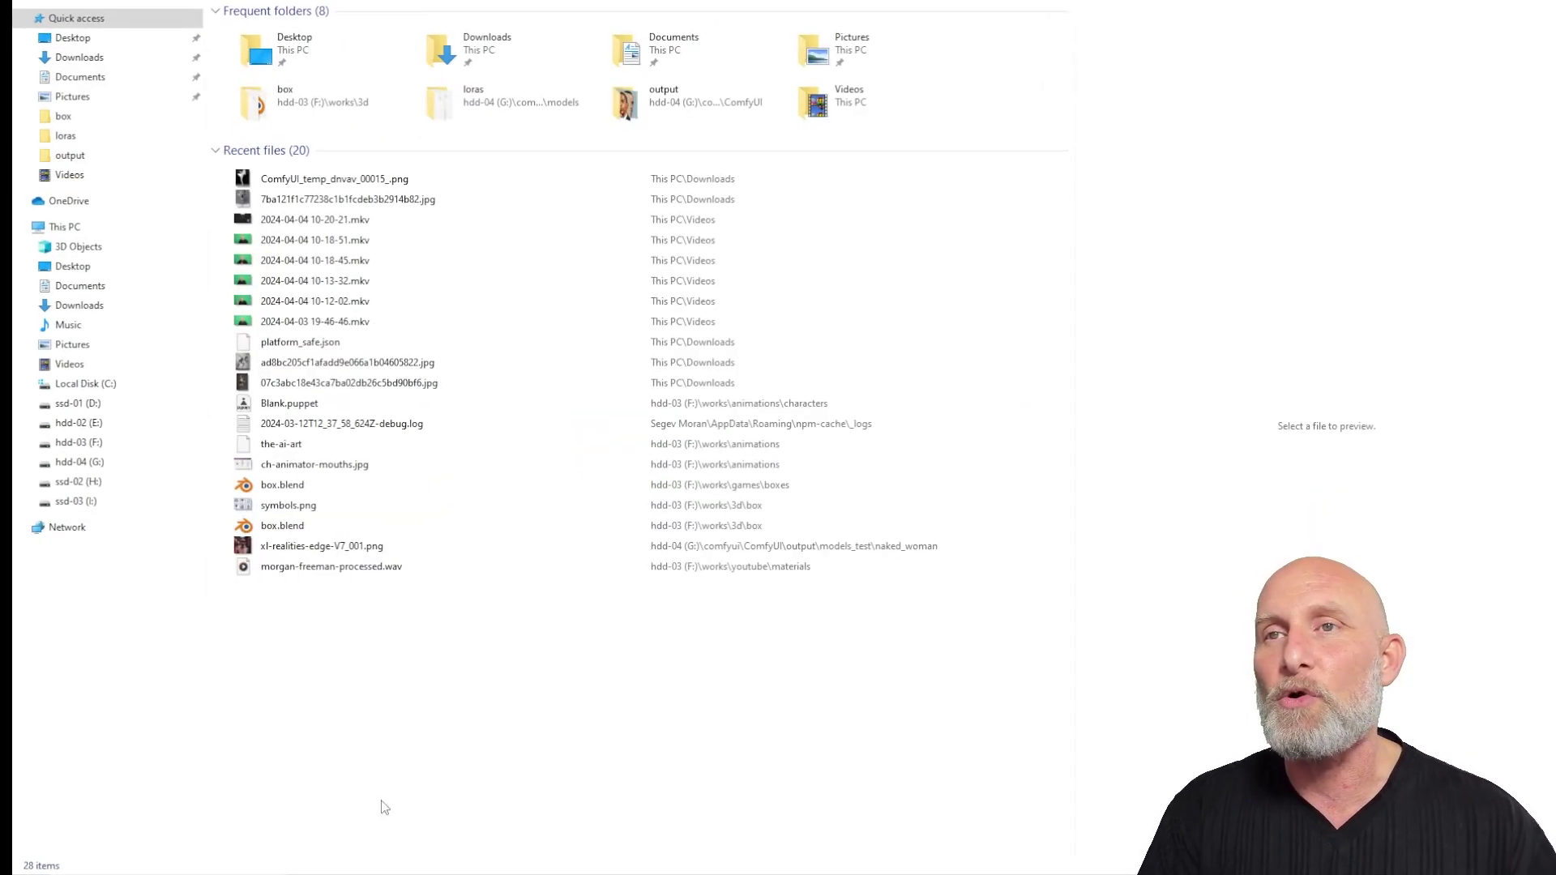
{"action": "left_click", "coordinate": [82, 463]}
{"action": "double_click", "coordinate": [270, 63]}
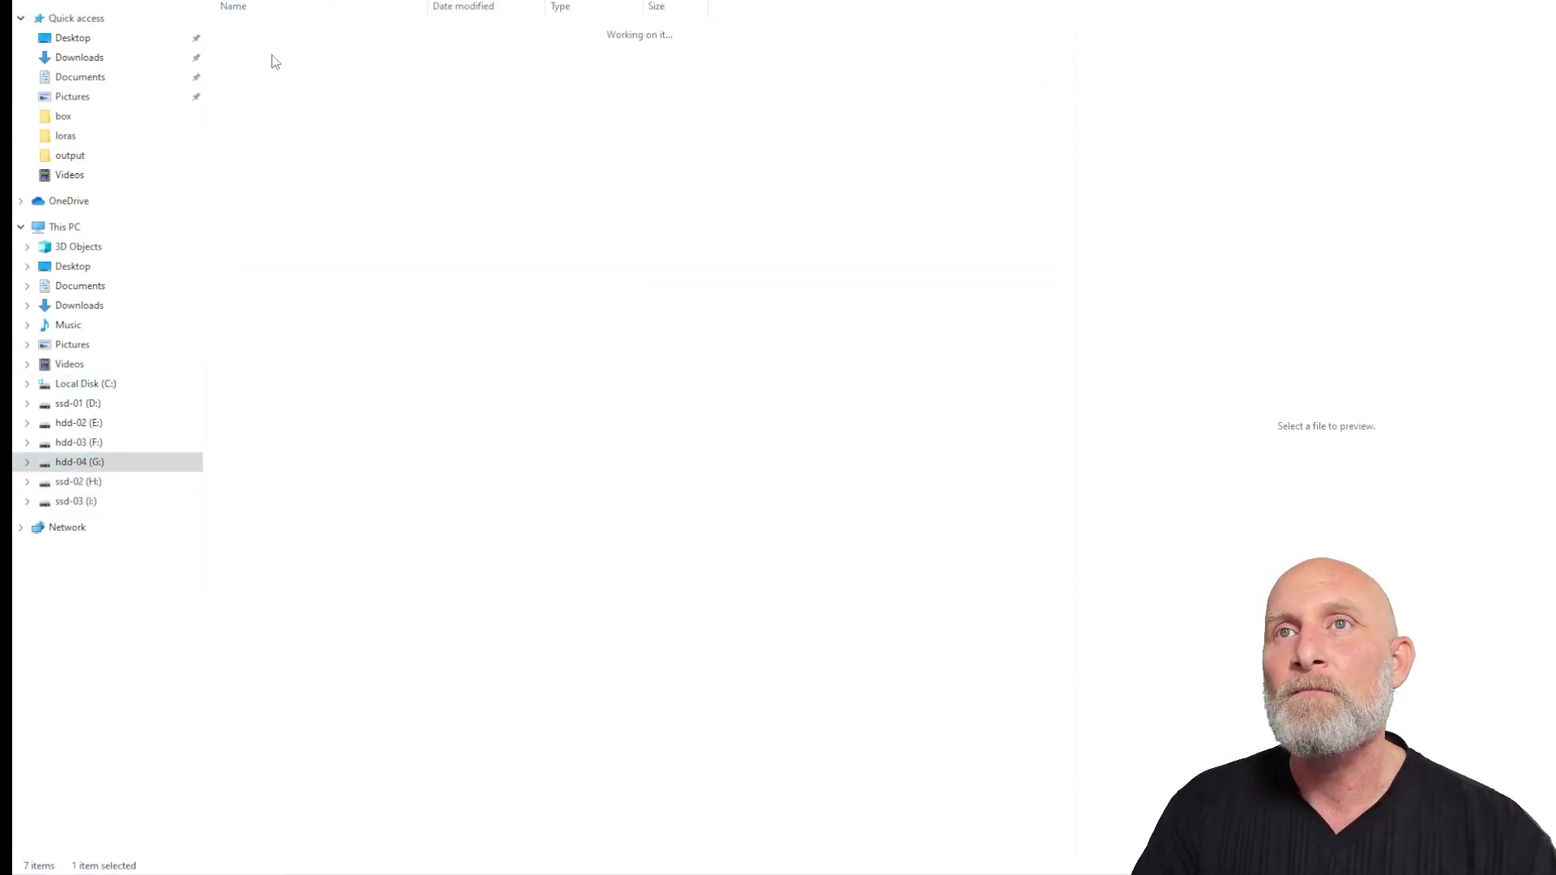
{"action": "double_click", "coordinate": [256, 30]}
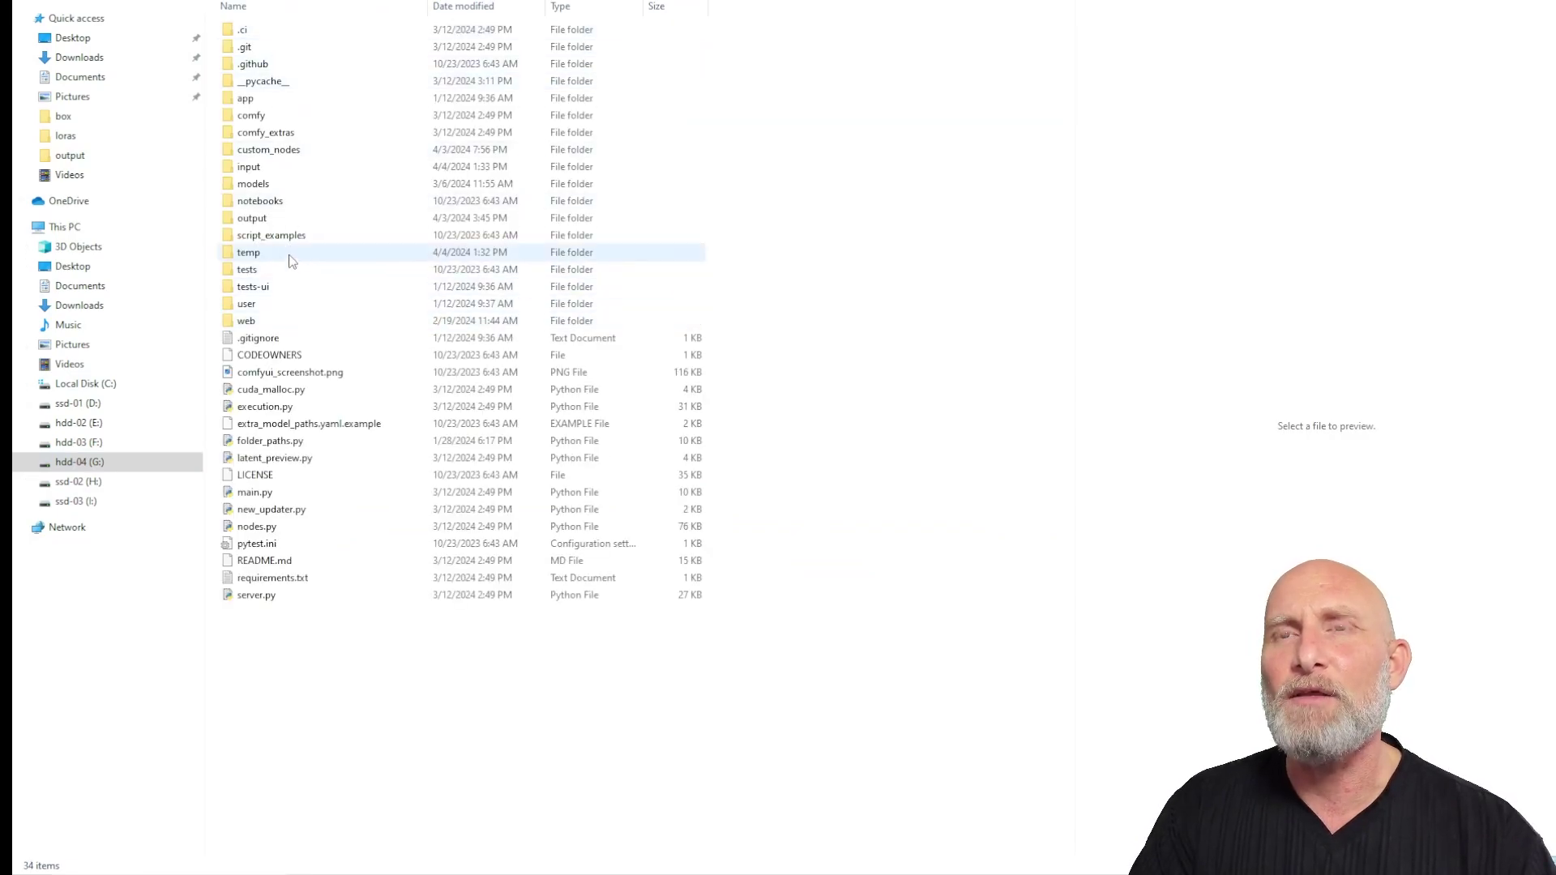
{"action": "double_click", "coordinate": [256, 186]}
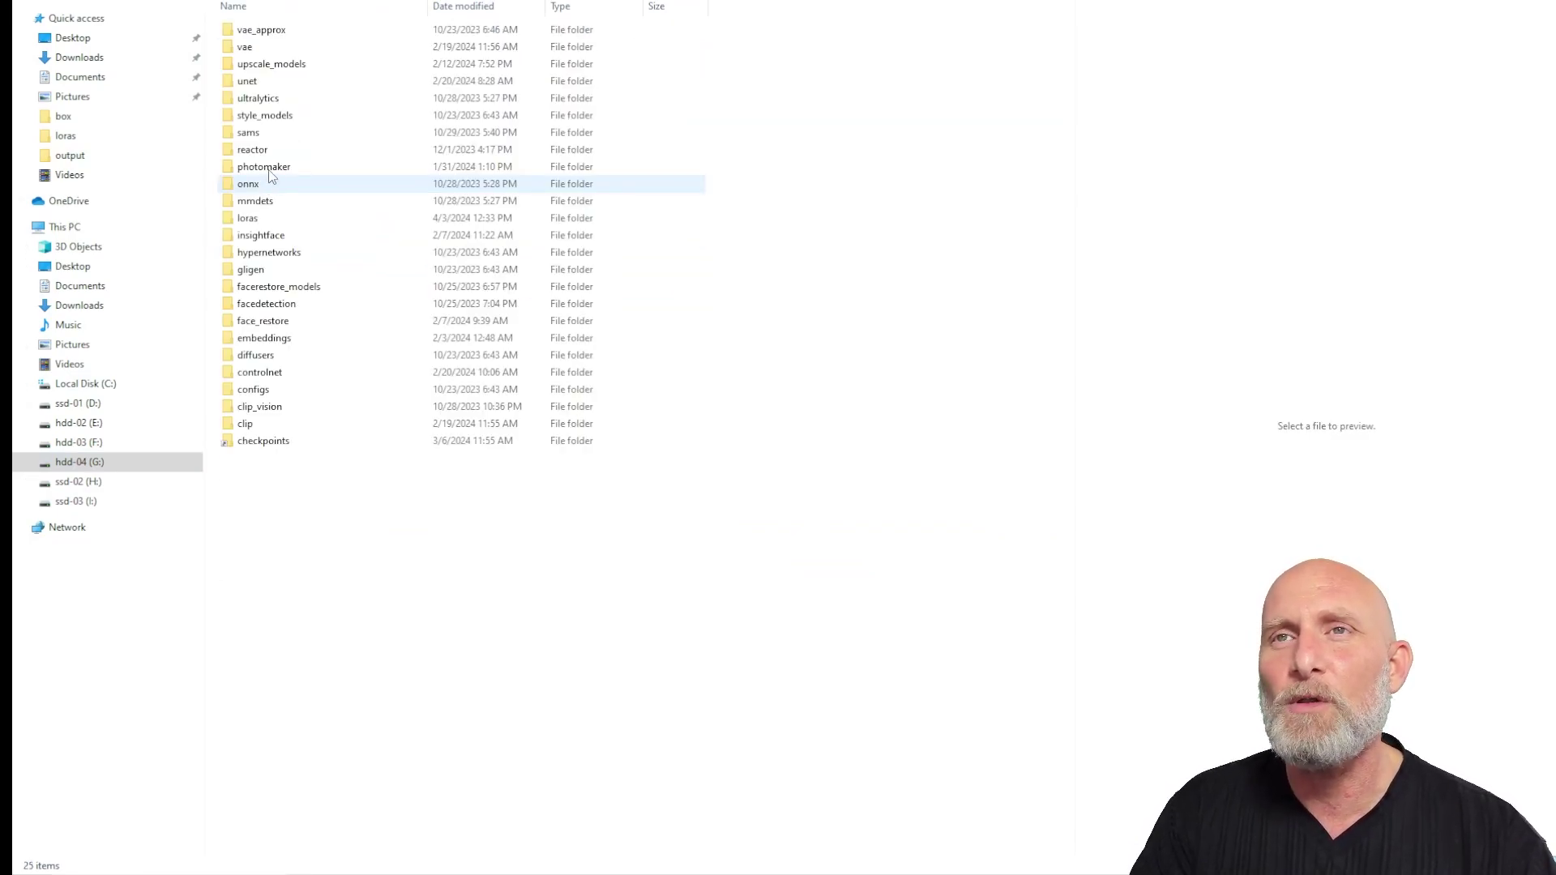
{"action": "left_click", "coordinate": [292, 372]}
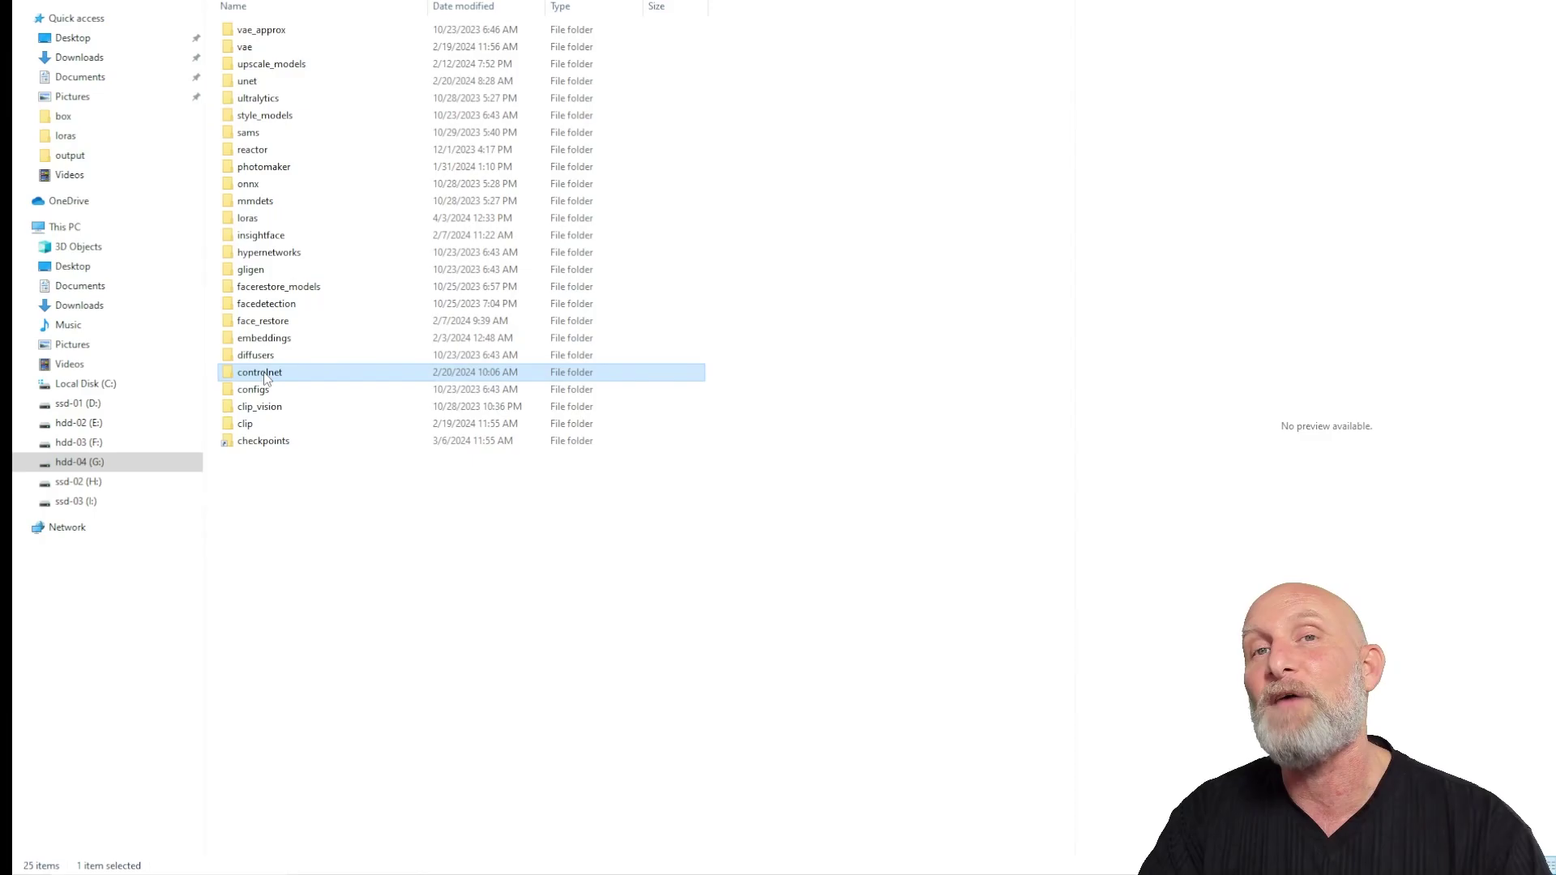
{"action": "key", "text": "Return"}
{"action": "scroll", "coordinate": [389, 810], "scroll_direction": "down", "scroll_amount": 1}
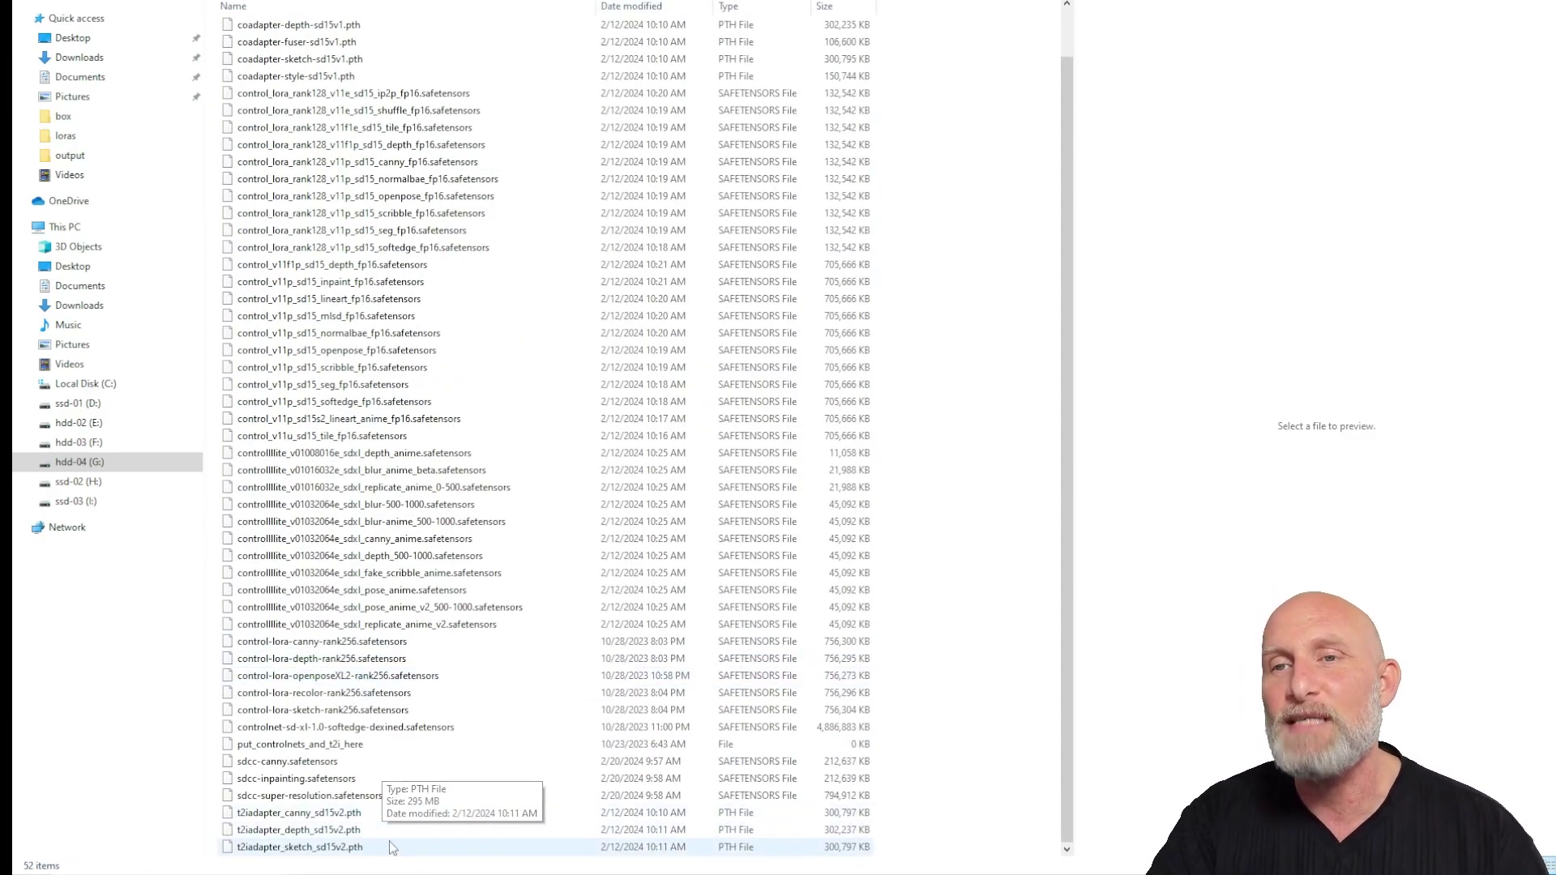
{"action": "scroll", "coordinate": [386, 731], "scroll_direction": "up", "scroll_amount": 1}
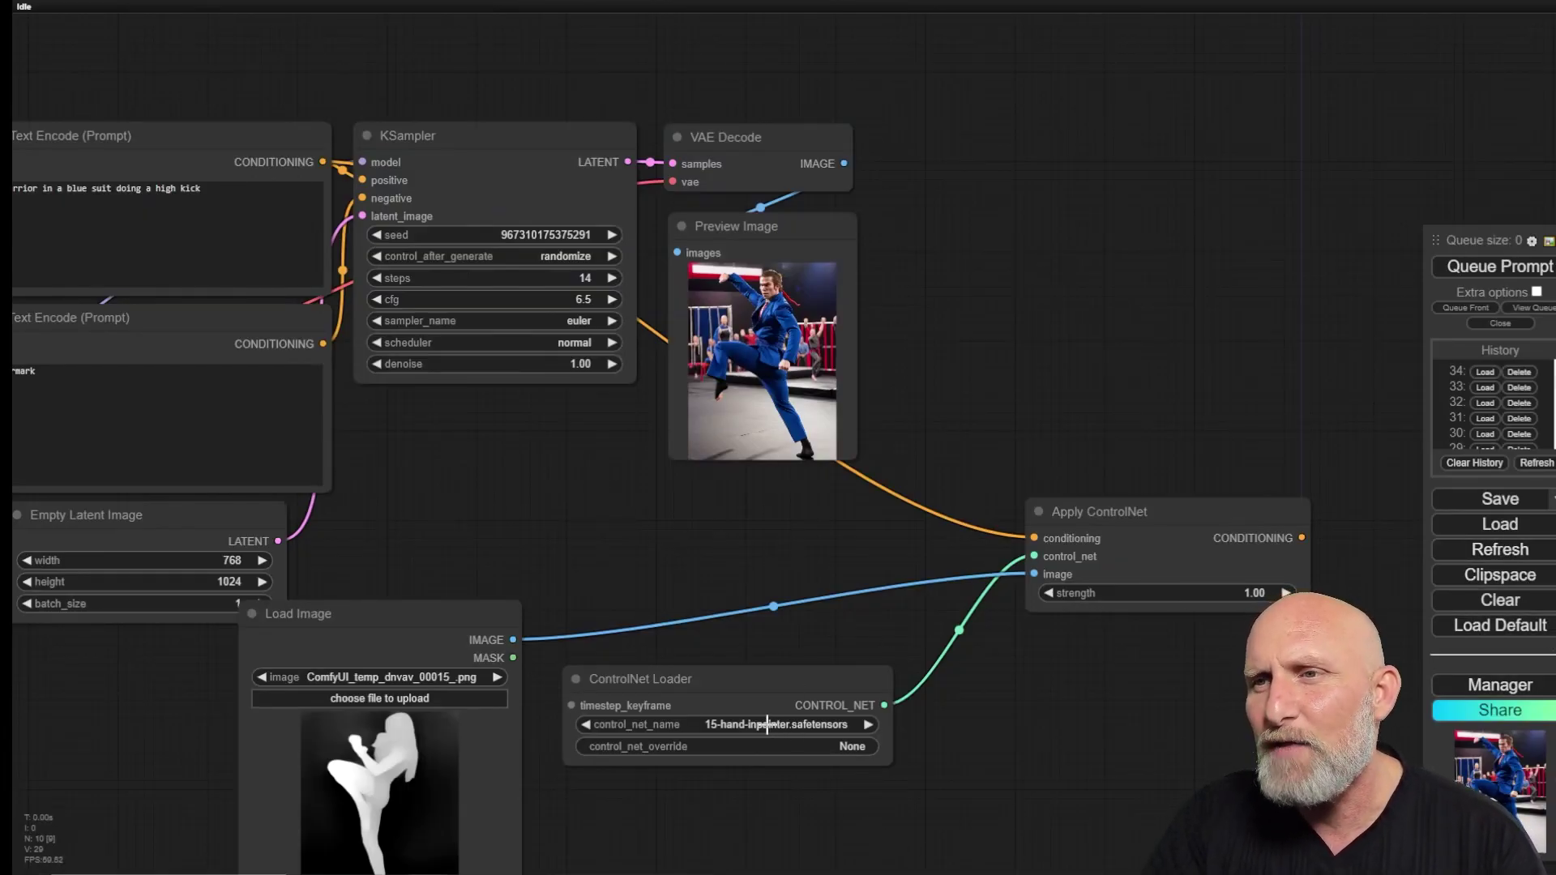
Step: Switch back to ComfyUI and set the ControlNet model to control-lora-depth-rank256.safetensors
{"action": "left_click", "coordinate": [697, 726]}
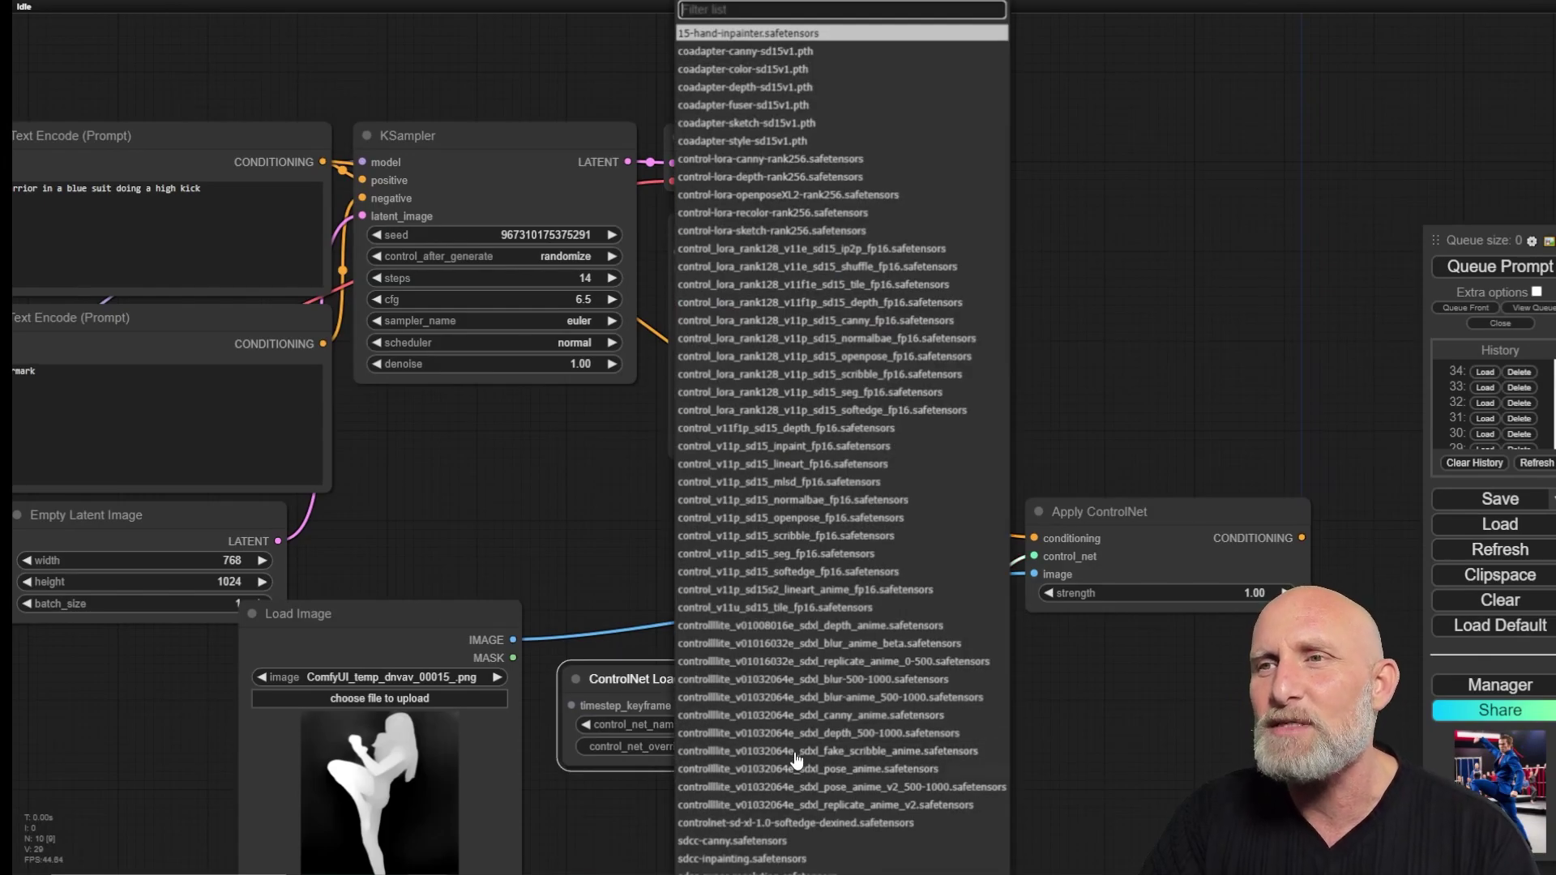
{"action": "scroll", "coordinate": [806, 567], "scroll_direction": "down", "scroll_amount": 2}
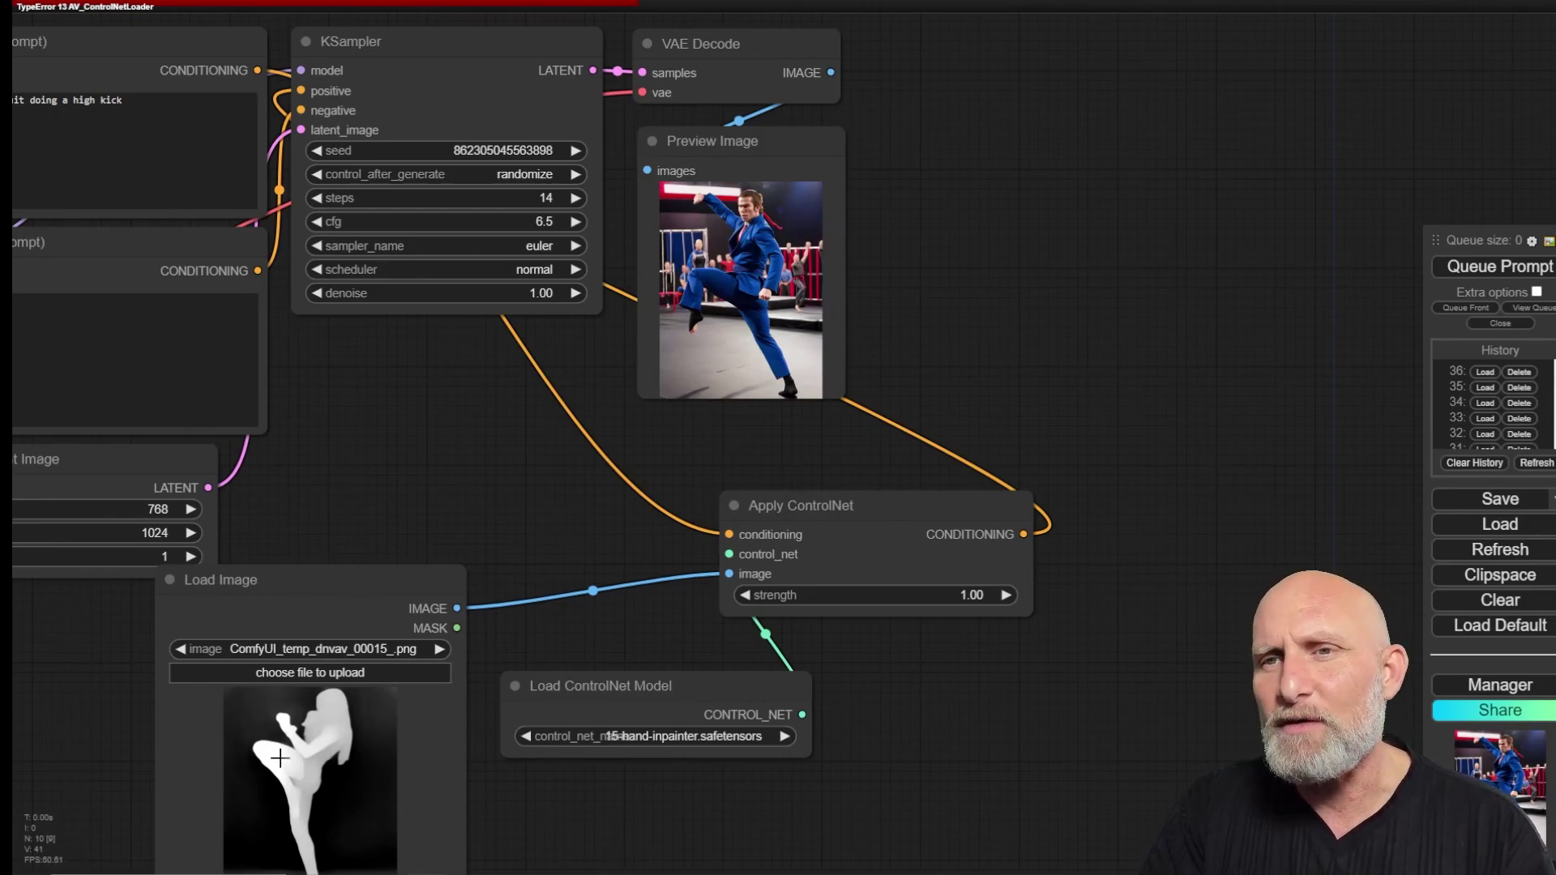
{"action": "left_click", "coordinate": [693, 736]}
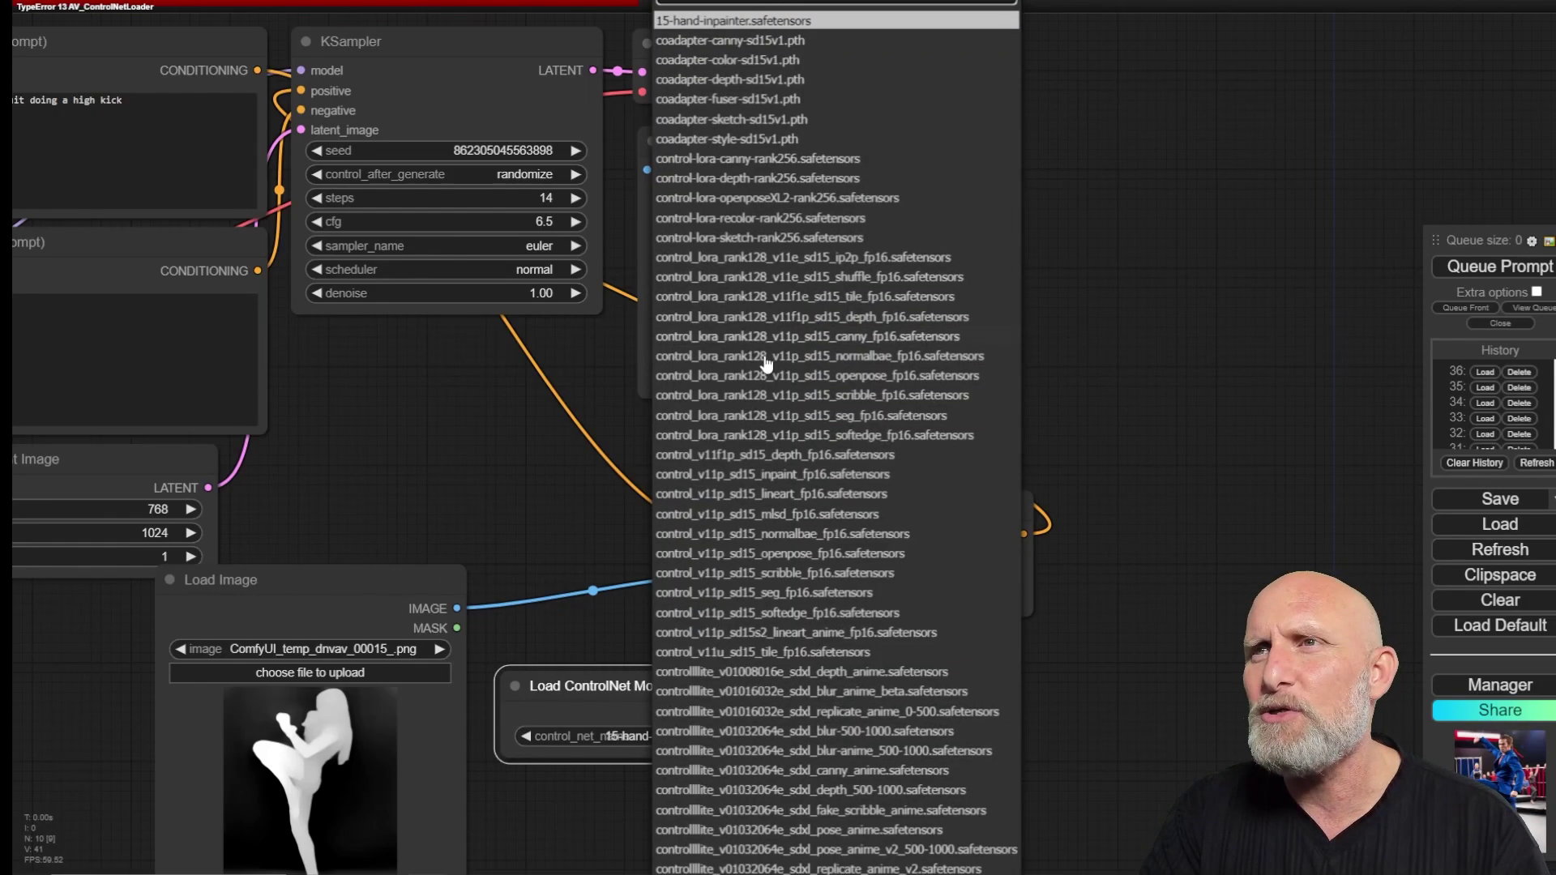
{"action": "scroll", "coordinate": [766, 325], "scroll_direction": "down", "scroll_amount": 1}
{"action": "scroll", "coordinate": [766, 308], "scroll_direction": "up", "scroll_amount": 1}
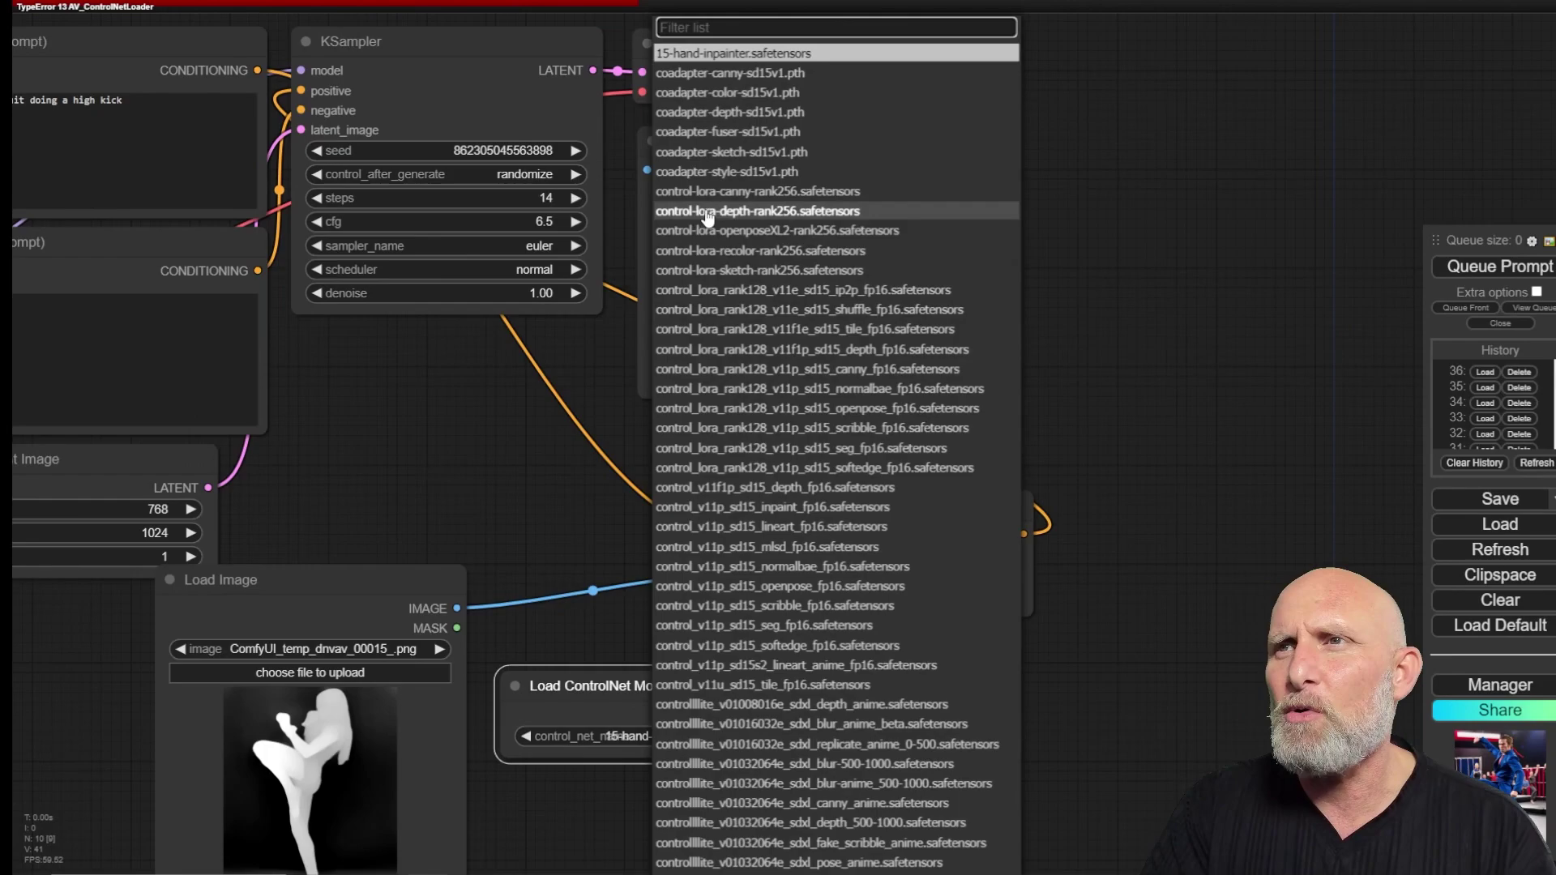
{"action": "left_click", "coordinate": [771, 212]}
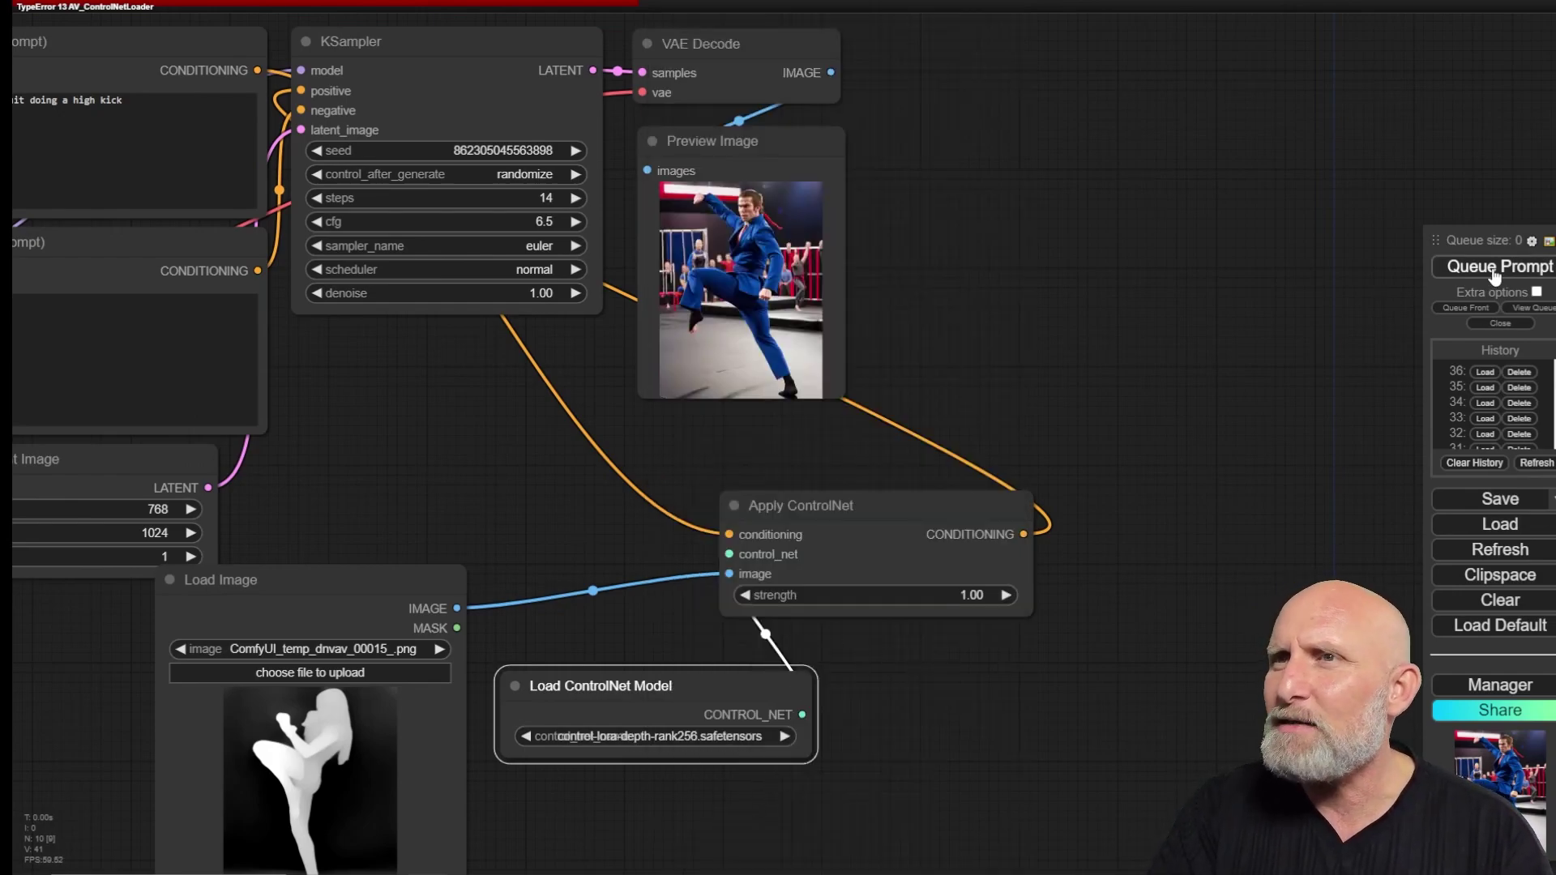
Step: Place the depth map's Load Image node beside Preview Image, and enlarge the preview above Apply ControlNet
{"action": "left_click_drag", "start_coordinate": [383, 585], "coordinate": [422, 574]}
{"action": "left_click_drag", "start_coordinate": [820, 511], "coordinate": [745, 510]}
{"action": "left_click_drag", "start_coordinate": [729, 141], "coordinate": [814, 143]}
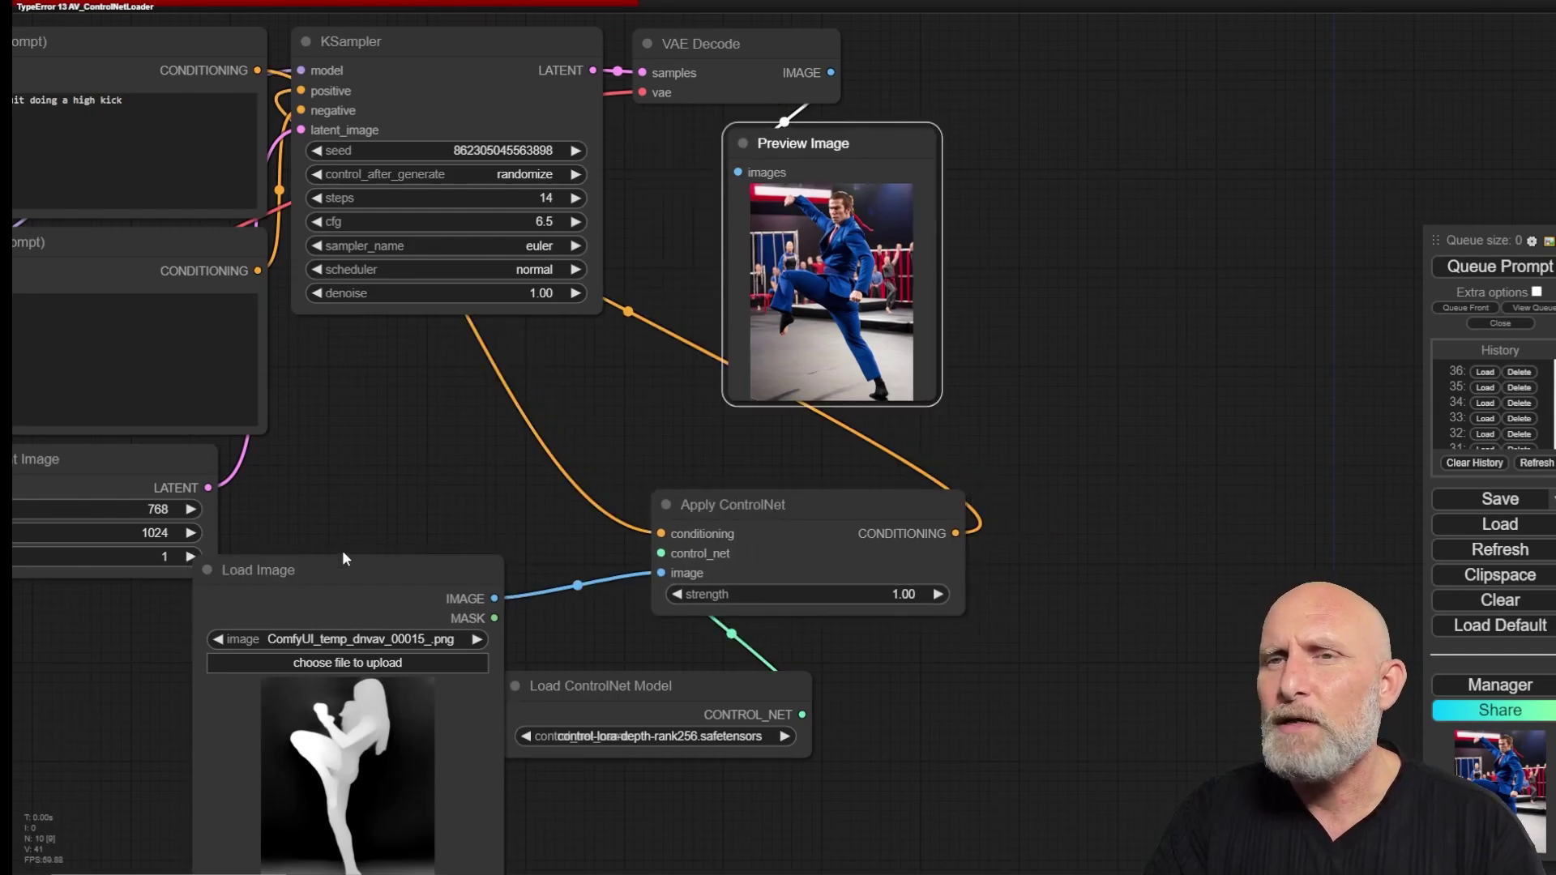
{"action": "left_click_drag", "start_coordinate": [356, 563], "coordinate": [1138, 108]}
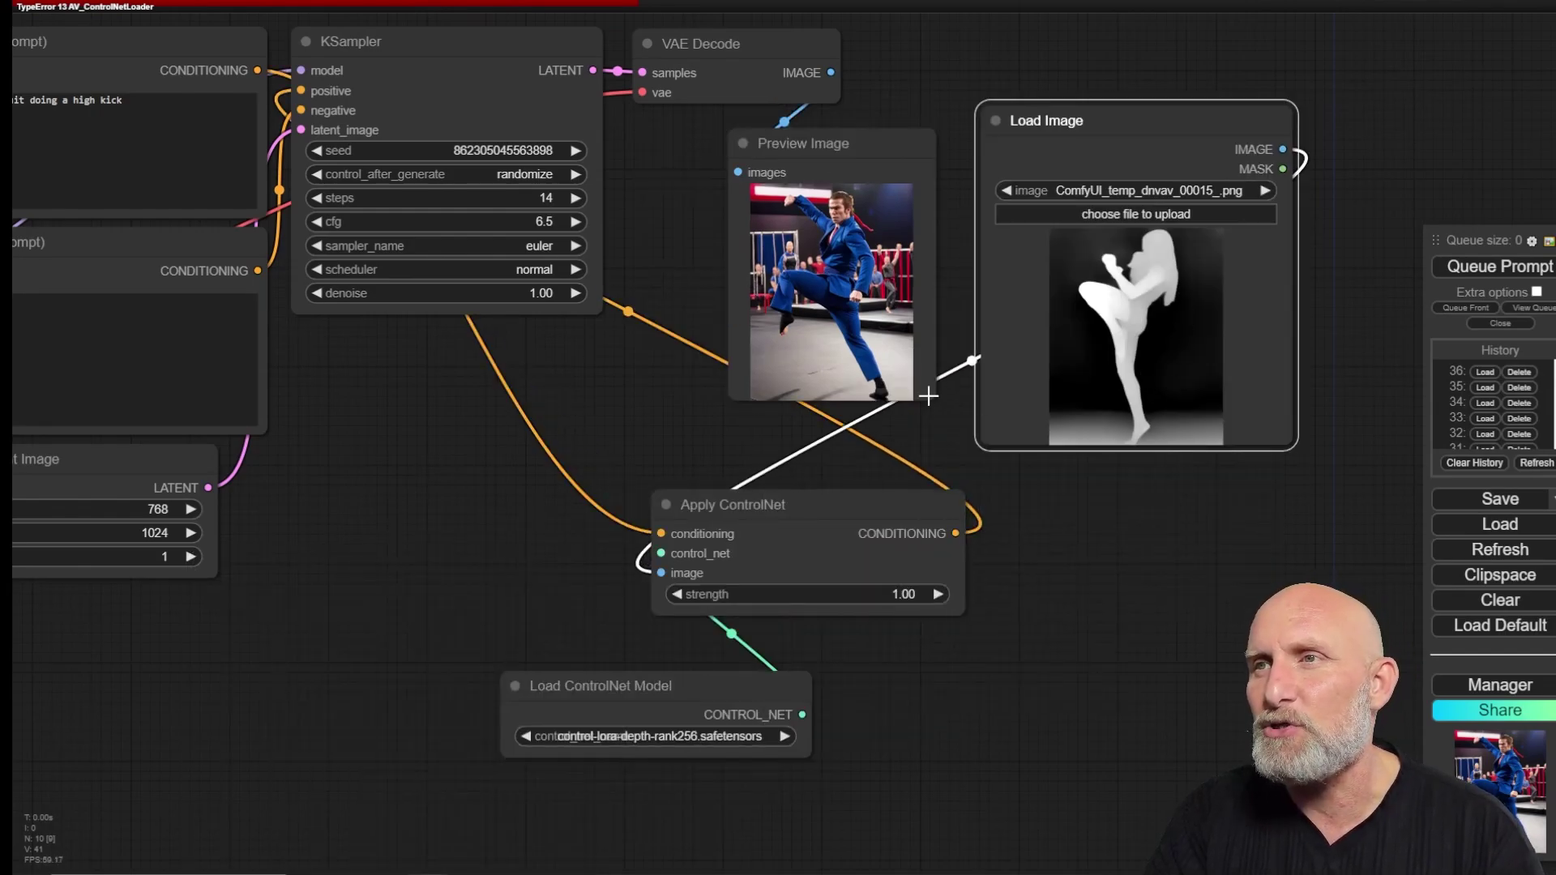
{"action": "left_click_drag", "start_coordinate": [931, 397], "coordinate": [962, 491]}
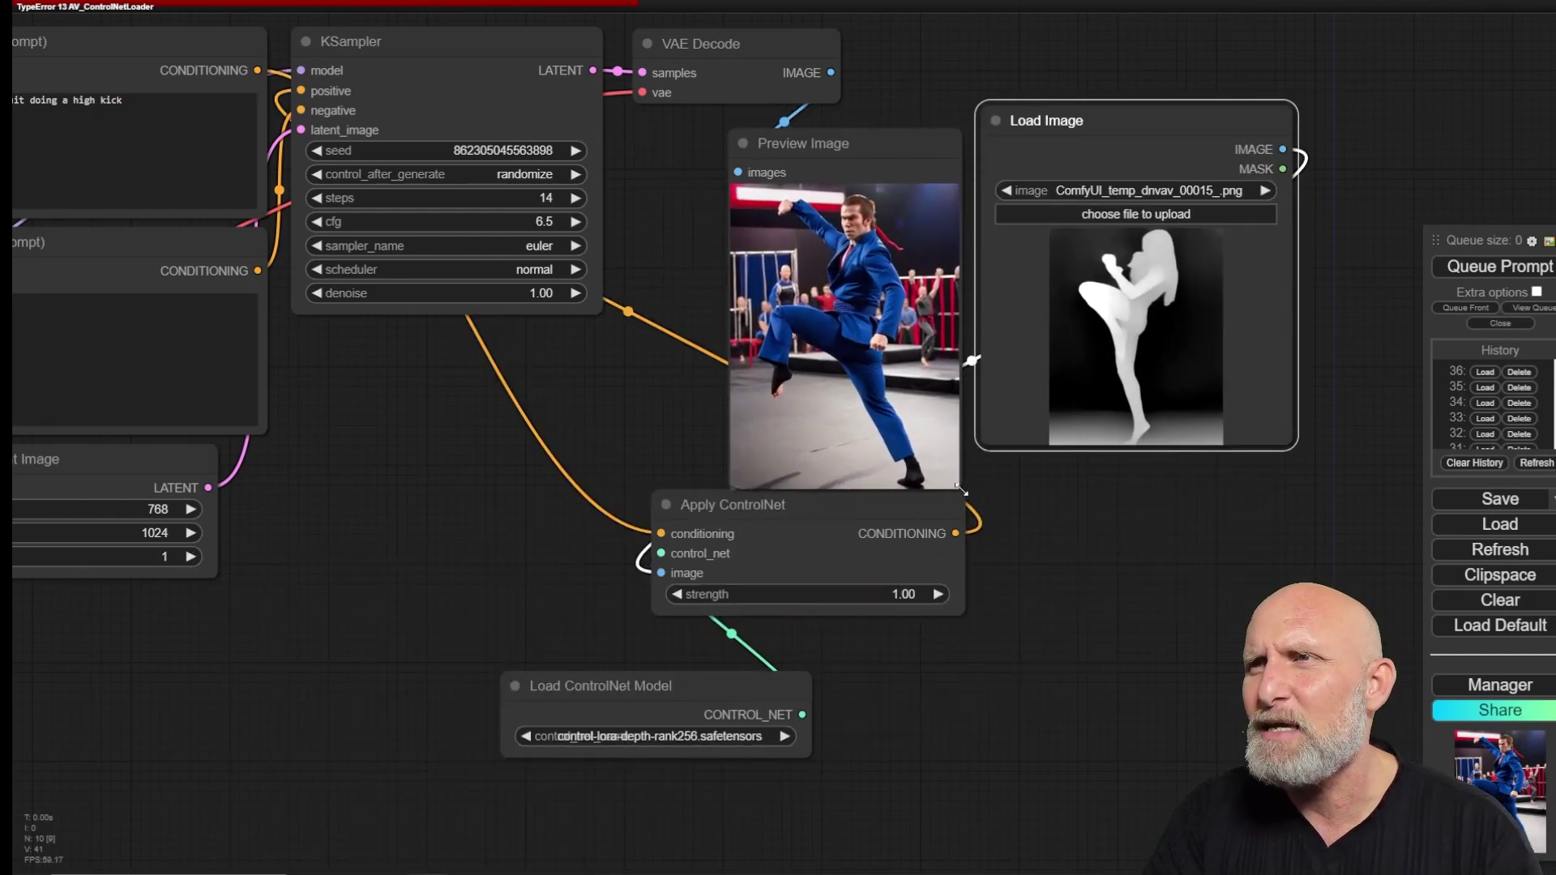
{"action": "left_click_drag", "start_coordinate": [889, 151], "coordinate": [872, 119]}
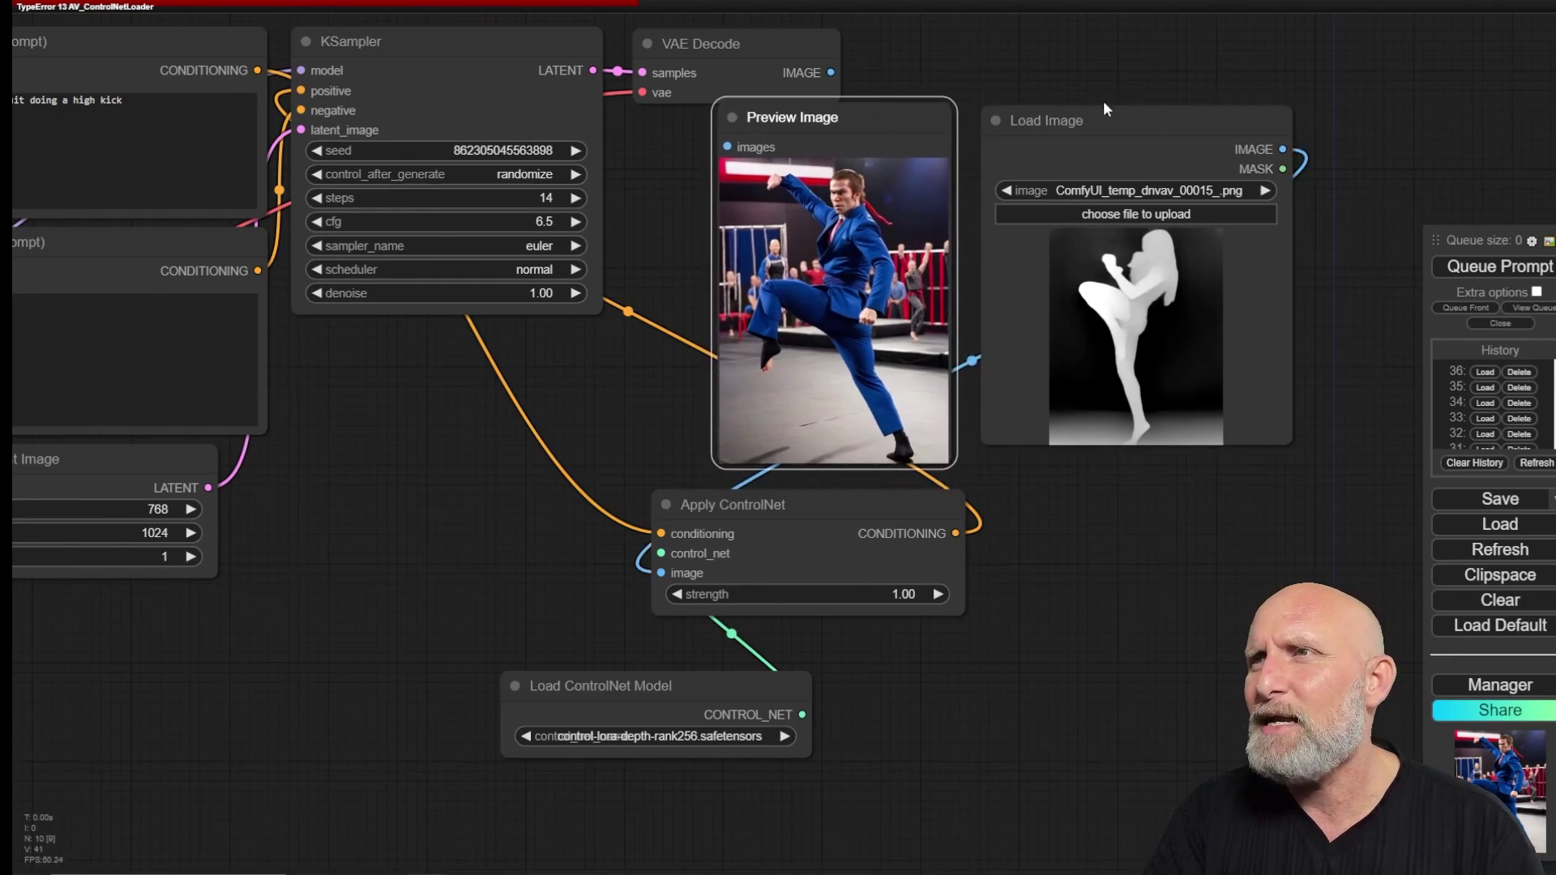
Step: Enlarge the depth map's Load Image node beside the preview and run the workflow to generate the blue-suited warrior
{"action": "left_click_drag", "start_coordinate": [1107, 108], "coordinate": [1093, 10]}
{"action": "left_click_drag", "start_coordinate": [1282, 349], "coordinate": [1312, 476]}
{"action": "left_click", "coordinate": [1495, 267]}
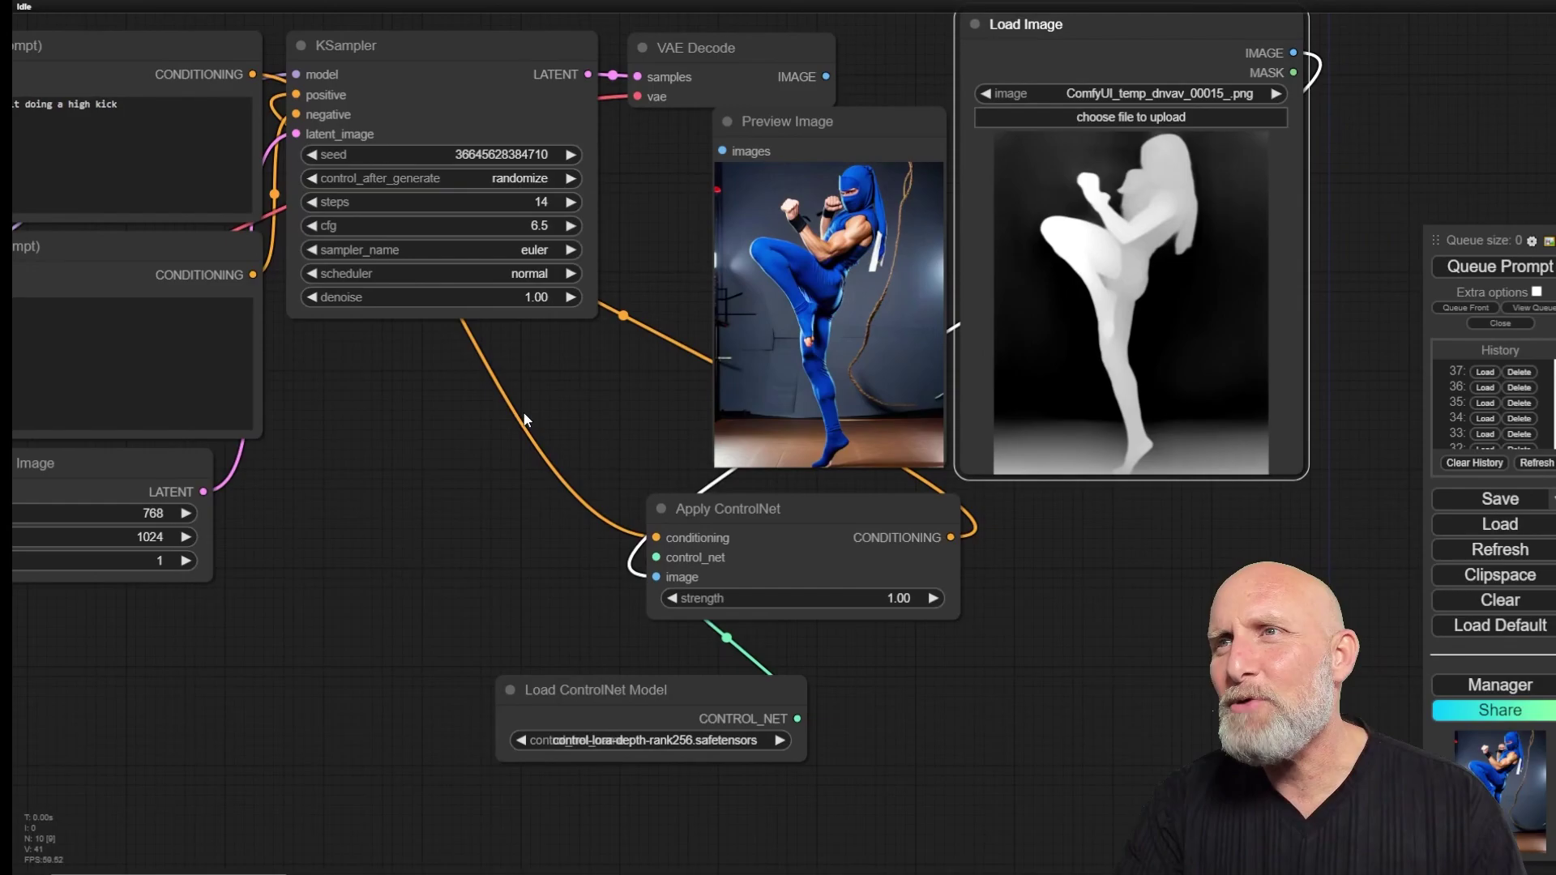
{"action": "scroll", "coordinate": [747, 340], "scroll_direction": "up", "scroll_amount": 5}
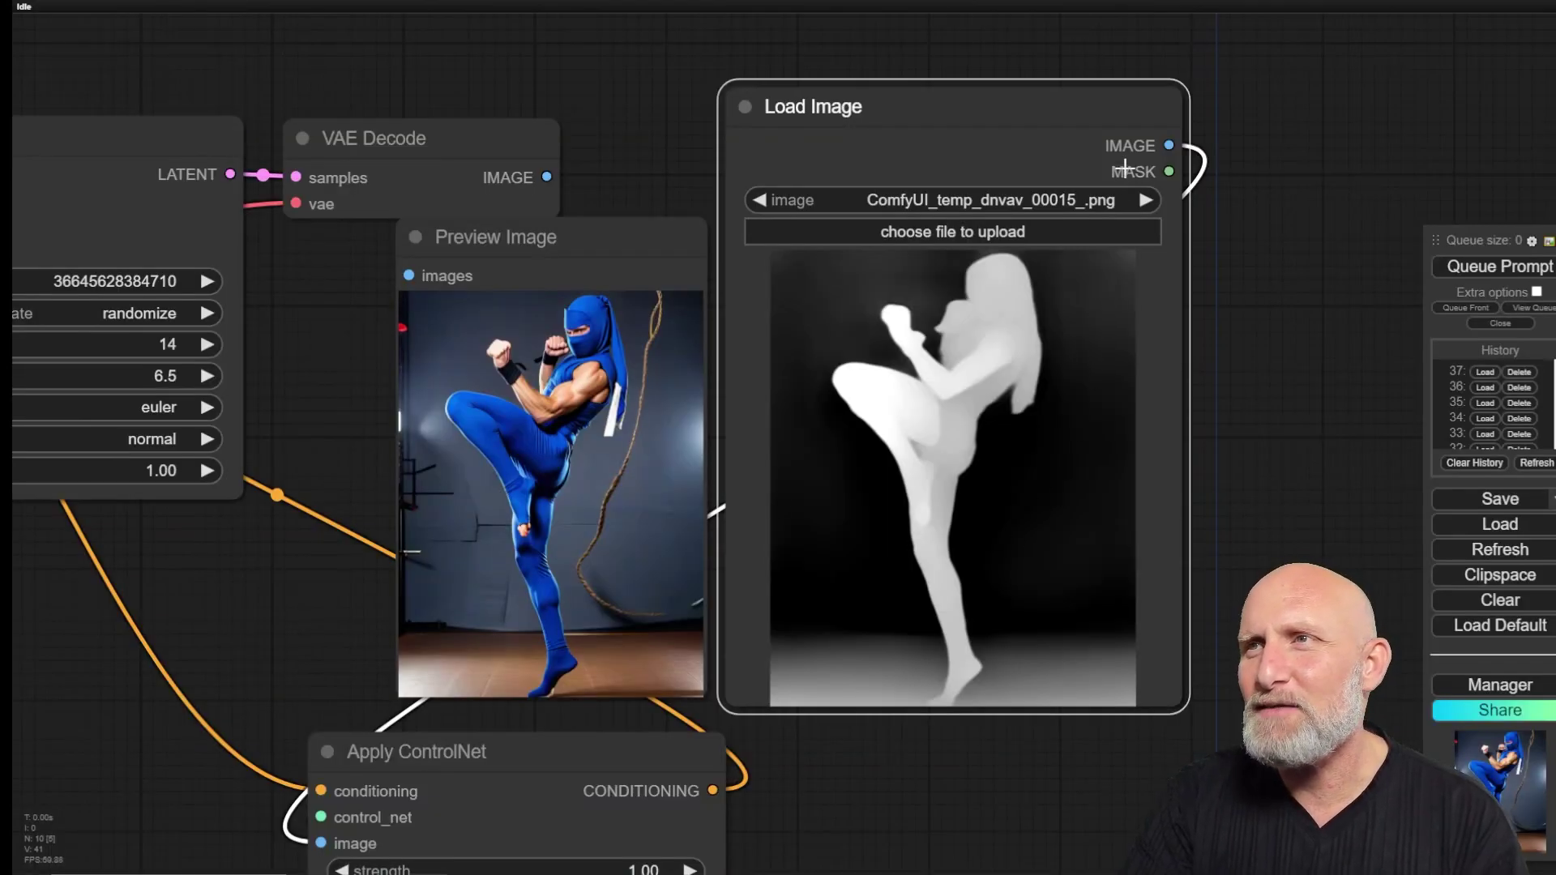
Step: Move the depth map node back beside Apply ControlNet and add a Load Image node with the kicking woman photo 7ba121f1c77238c1b1fcdeb3b2914b82 (3).jpg
{"action": "left_click_drag", "start_coordinate": [994, 90], "coordinate": [32, 596]}
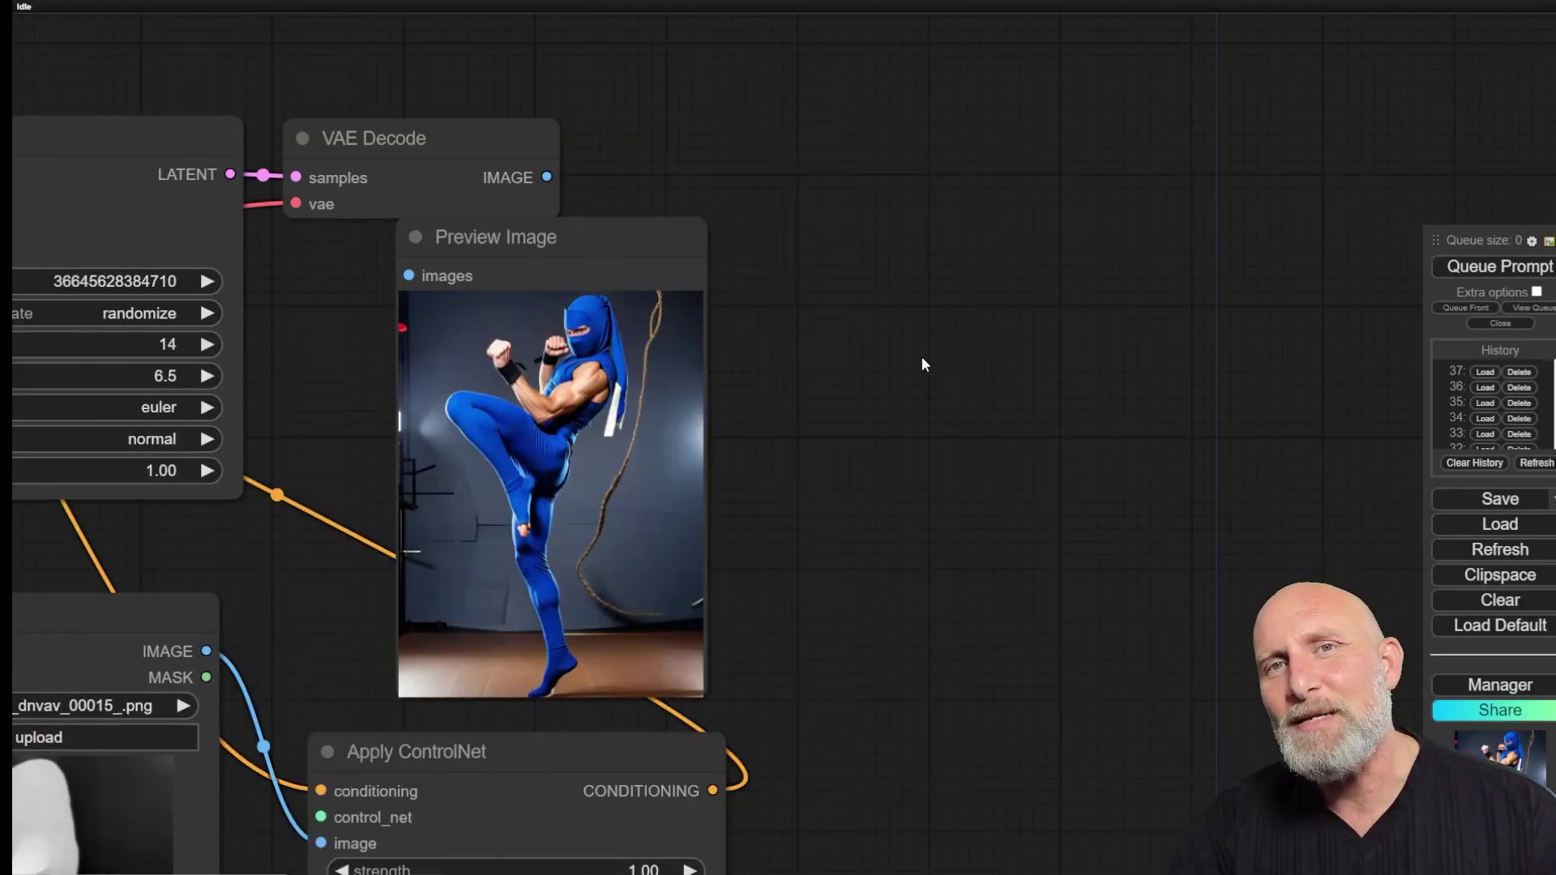
{"action": "double_click", "coordinate": [922, 364]}
{"action": "type", "text": "load ima"}
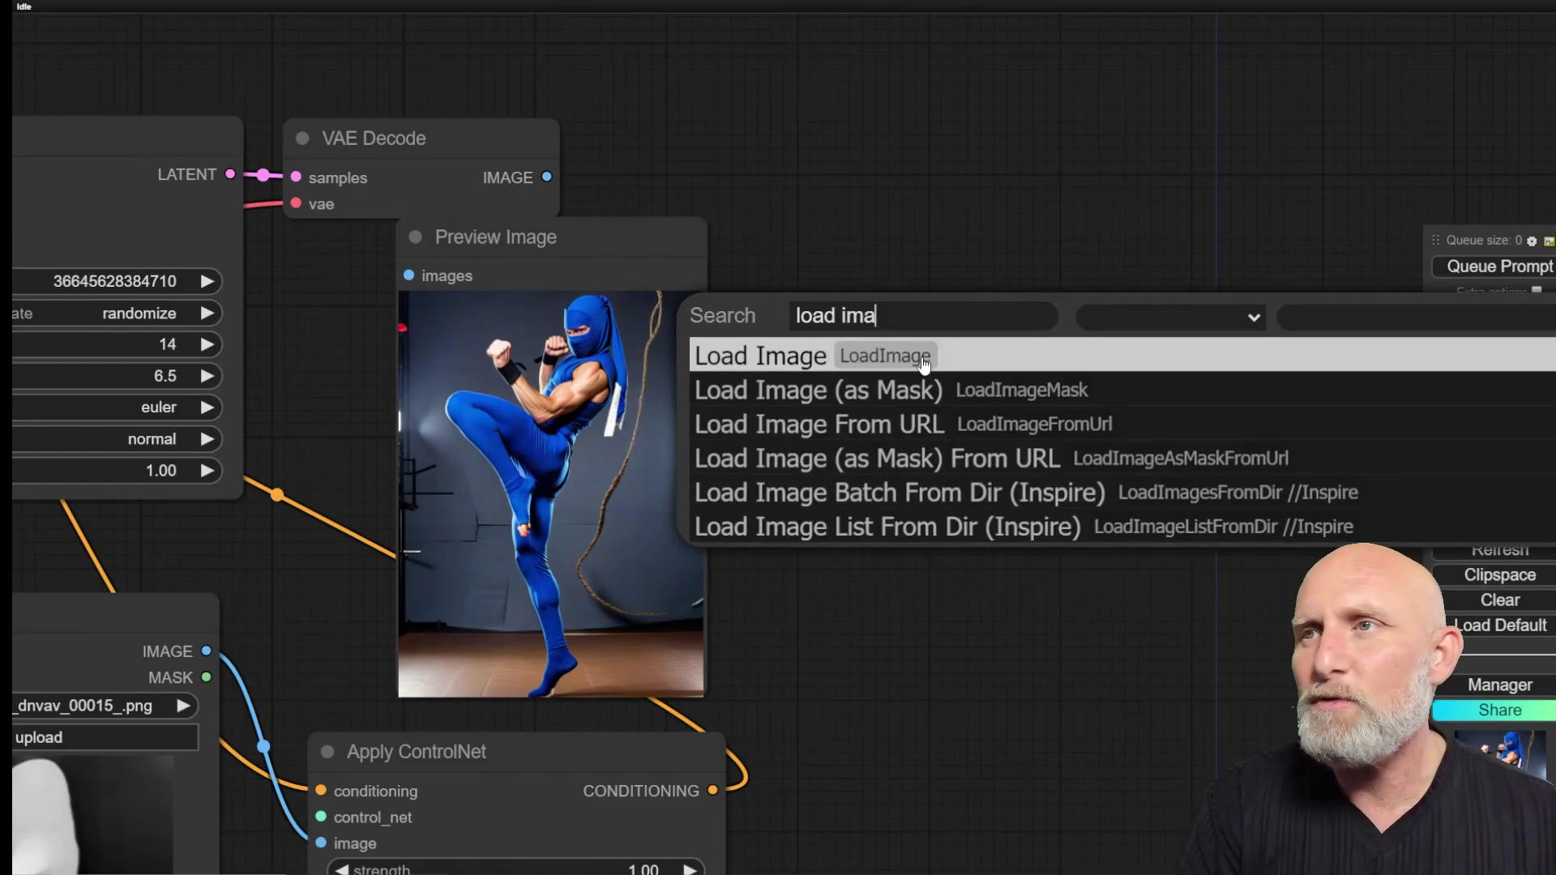
{"action": "left_click", "coordinate": [922, 360]}
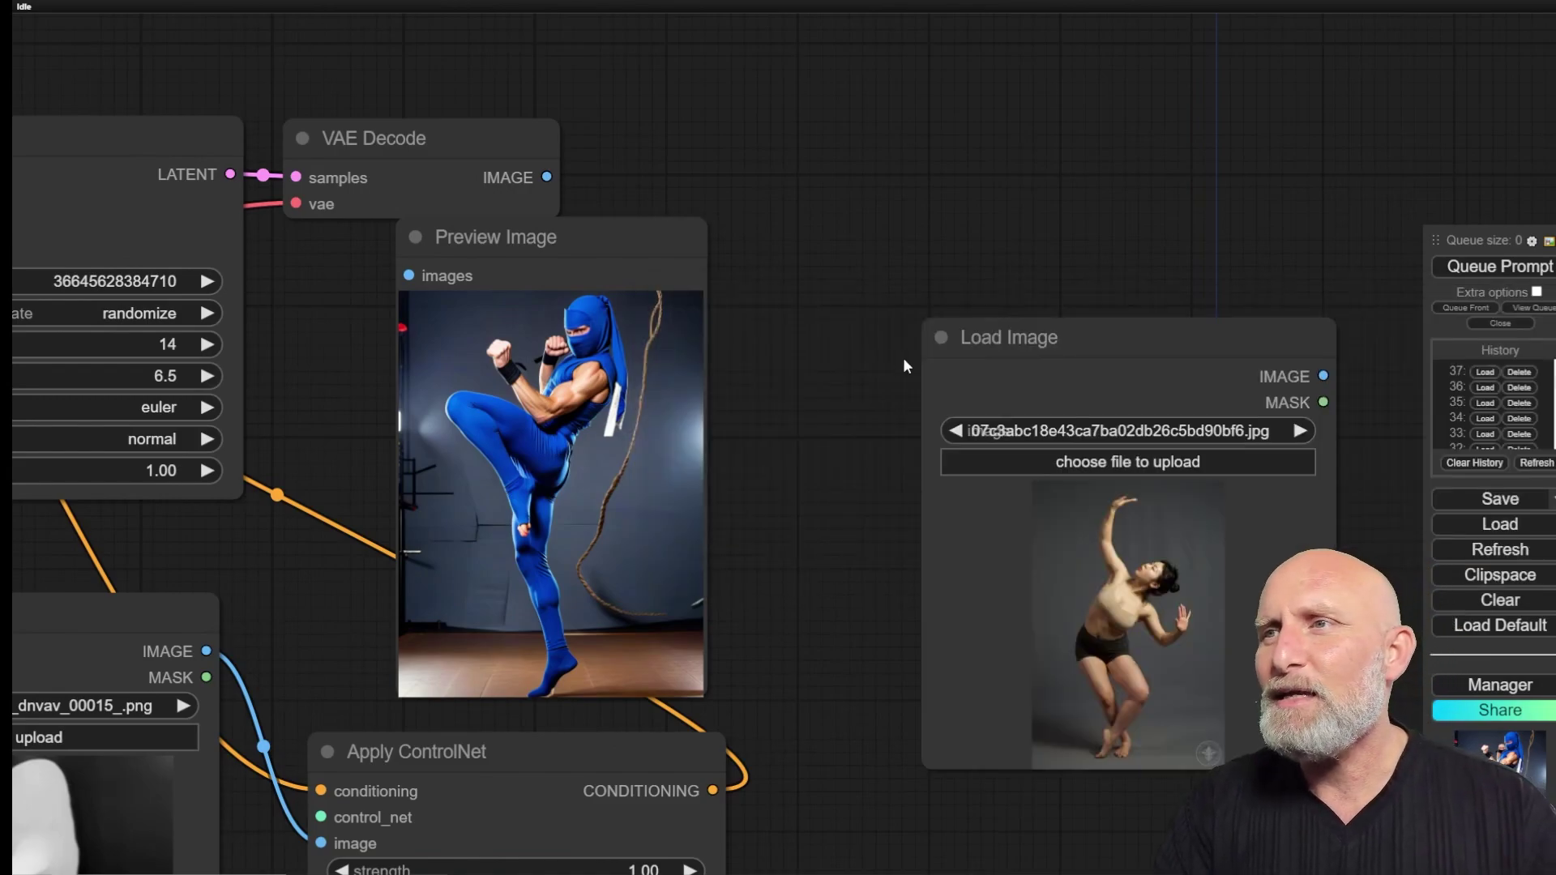
{"action": "left_click", "coordinate": [1149, 461]}
{"action": "scroll", "coordinate": [435, 219], "scroll_direction": "down", "scroll_amount": 3}
{"action": "scroll", "coordinate": [435, 219], "scroll_direction": "down", "scroll_amount": 5}
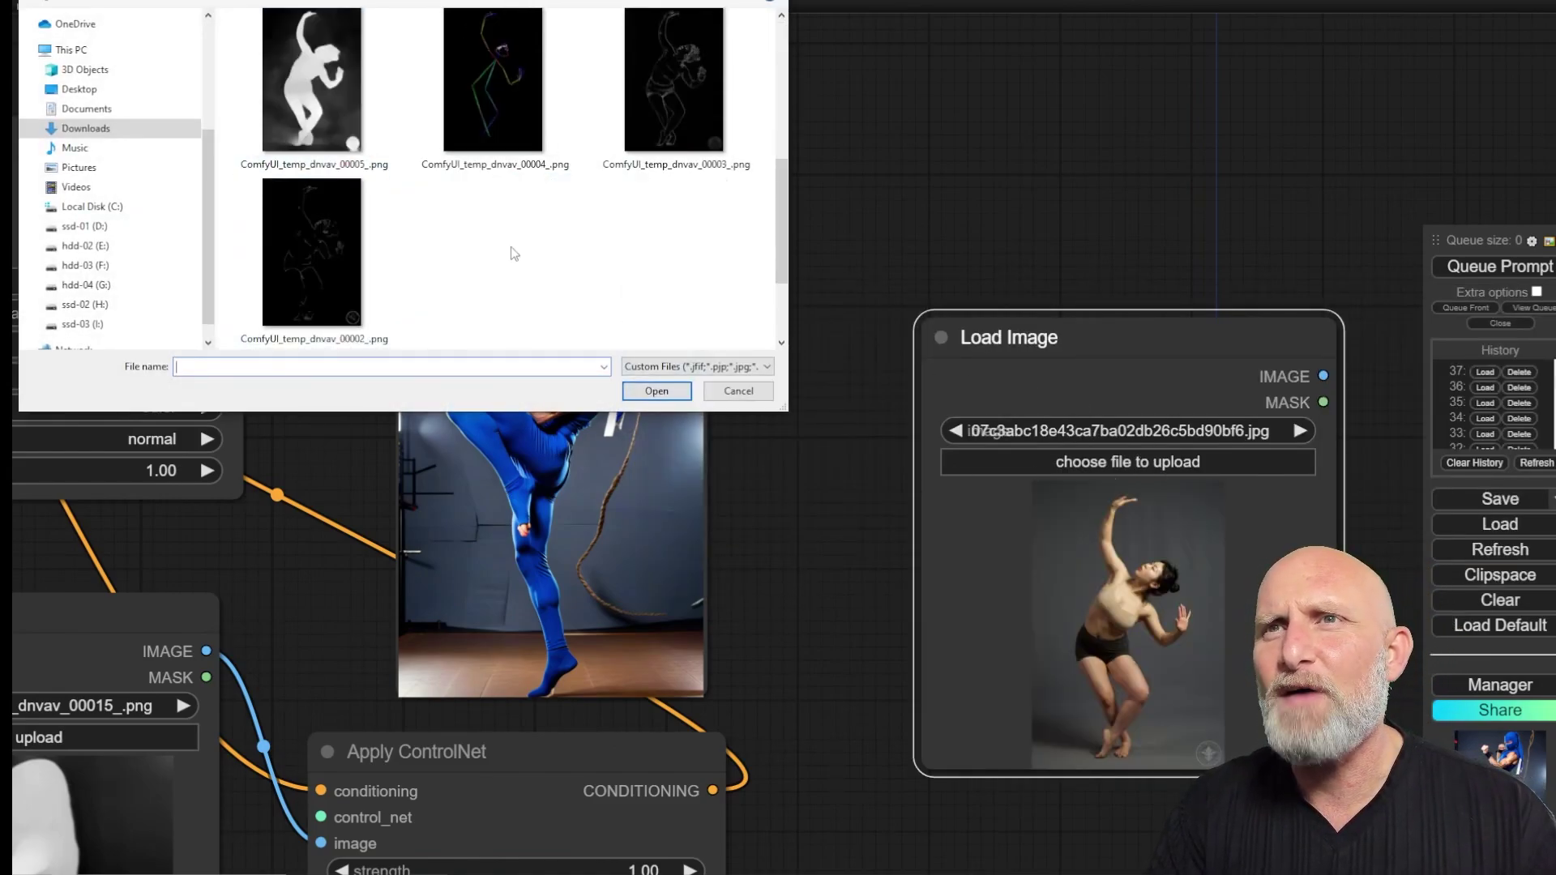
{"action": "double_click", "coordinate": [343, 245]}
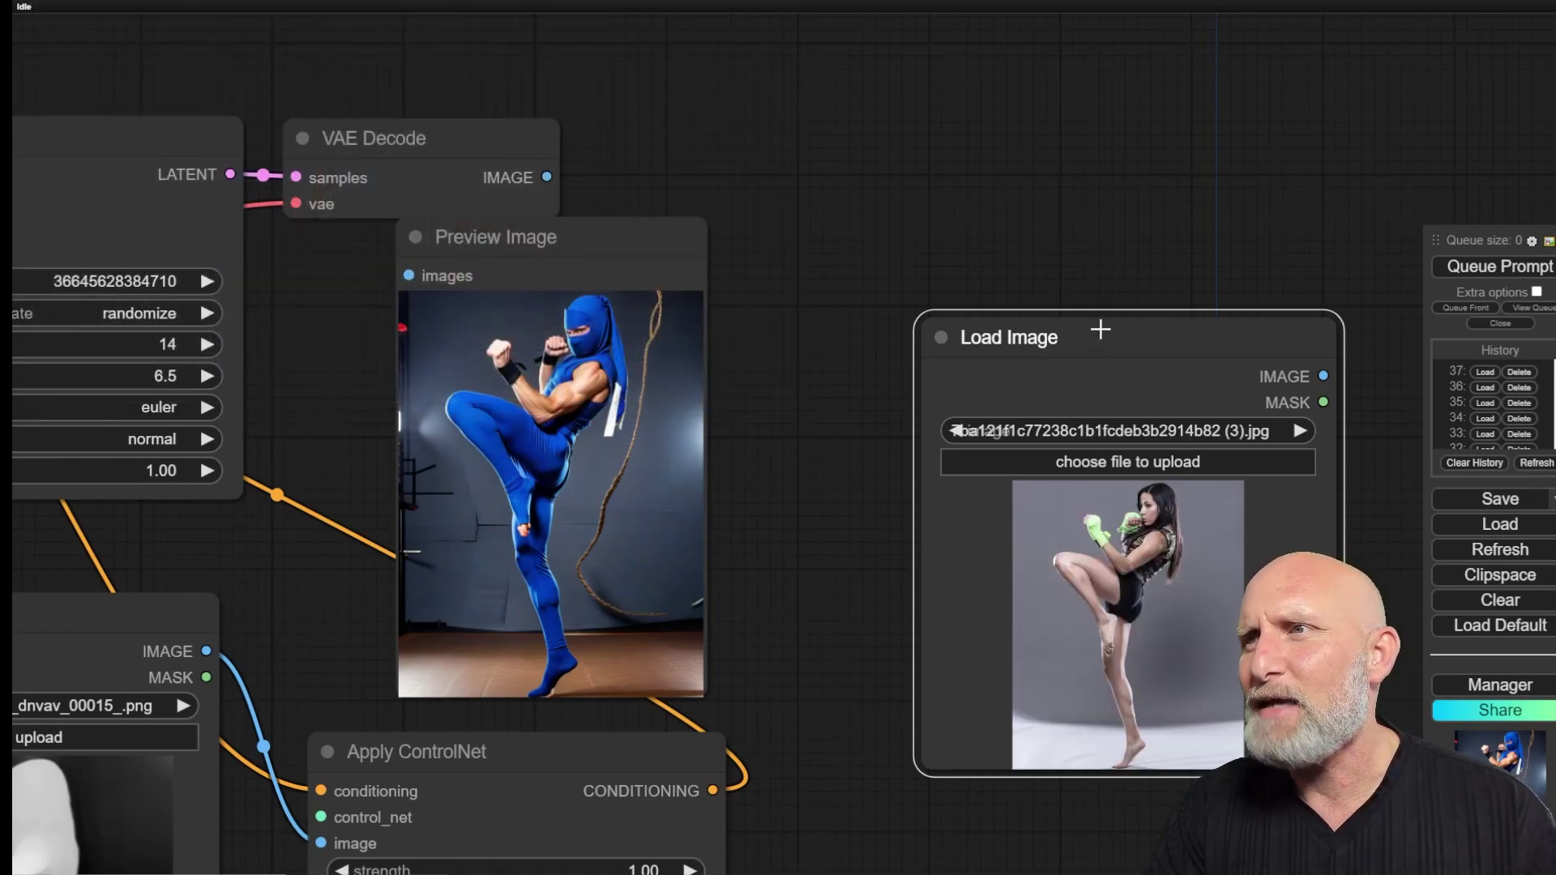
Step: Enlarge the reference photo's Load Image node to compare it with the preview, and leave it to the preview's right
{"action": "left_click_drag", "start_coordinate": [1098, 330], "coordinate": [907, 84]}
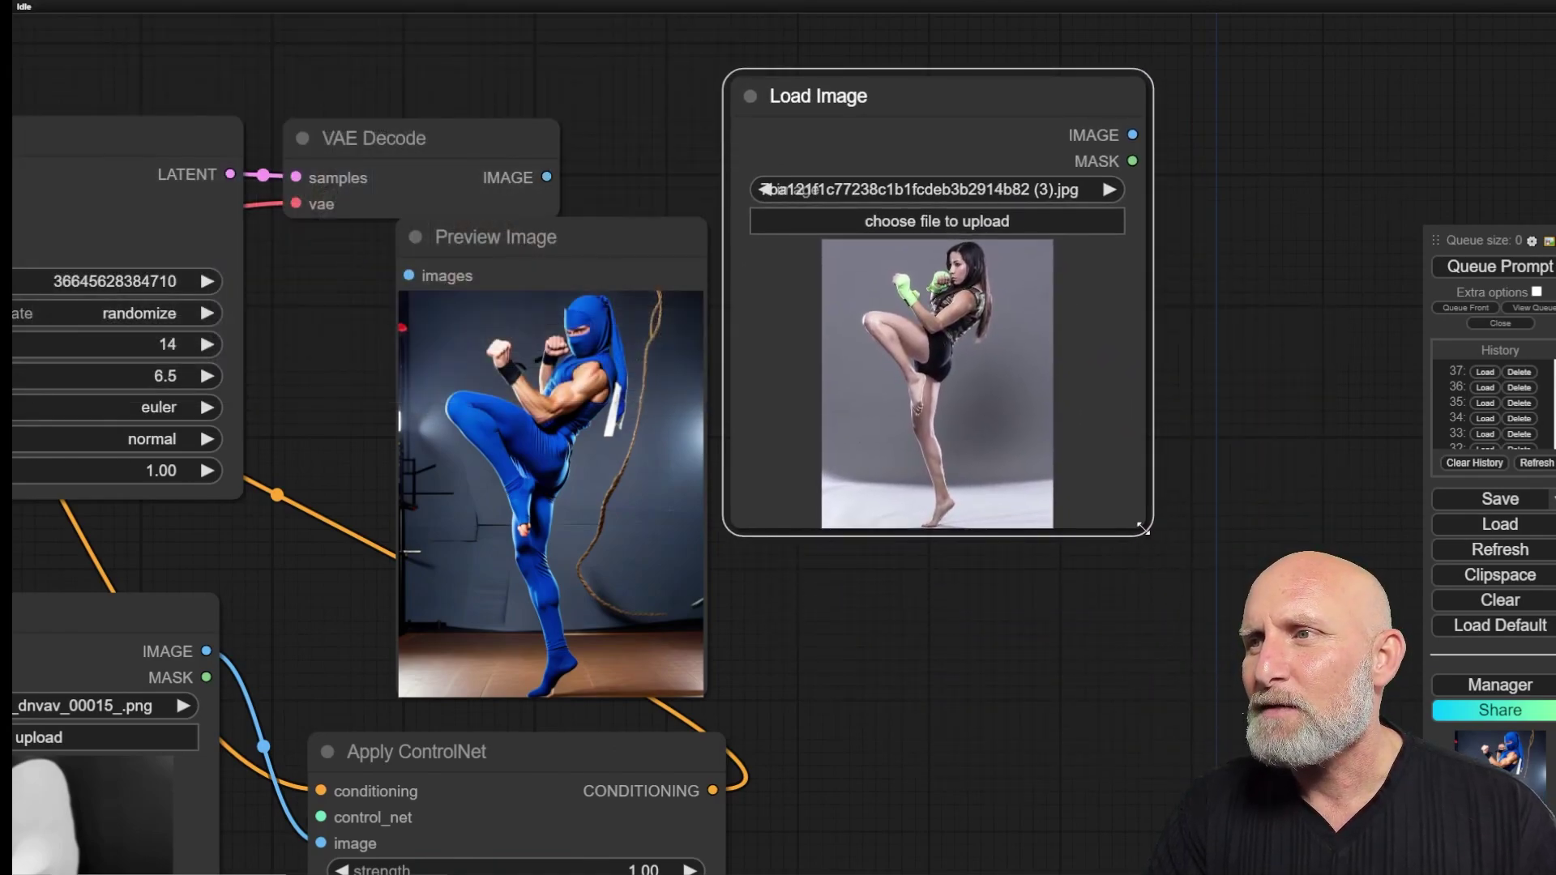
{"action": "left_click_drag", "start_coordinate": [1145, 534], "coordinate": [1158, 671]}
{"action": "left_click_drag", "start_coordinate": [968, 86], "coordinate": [967, 152]}
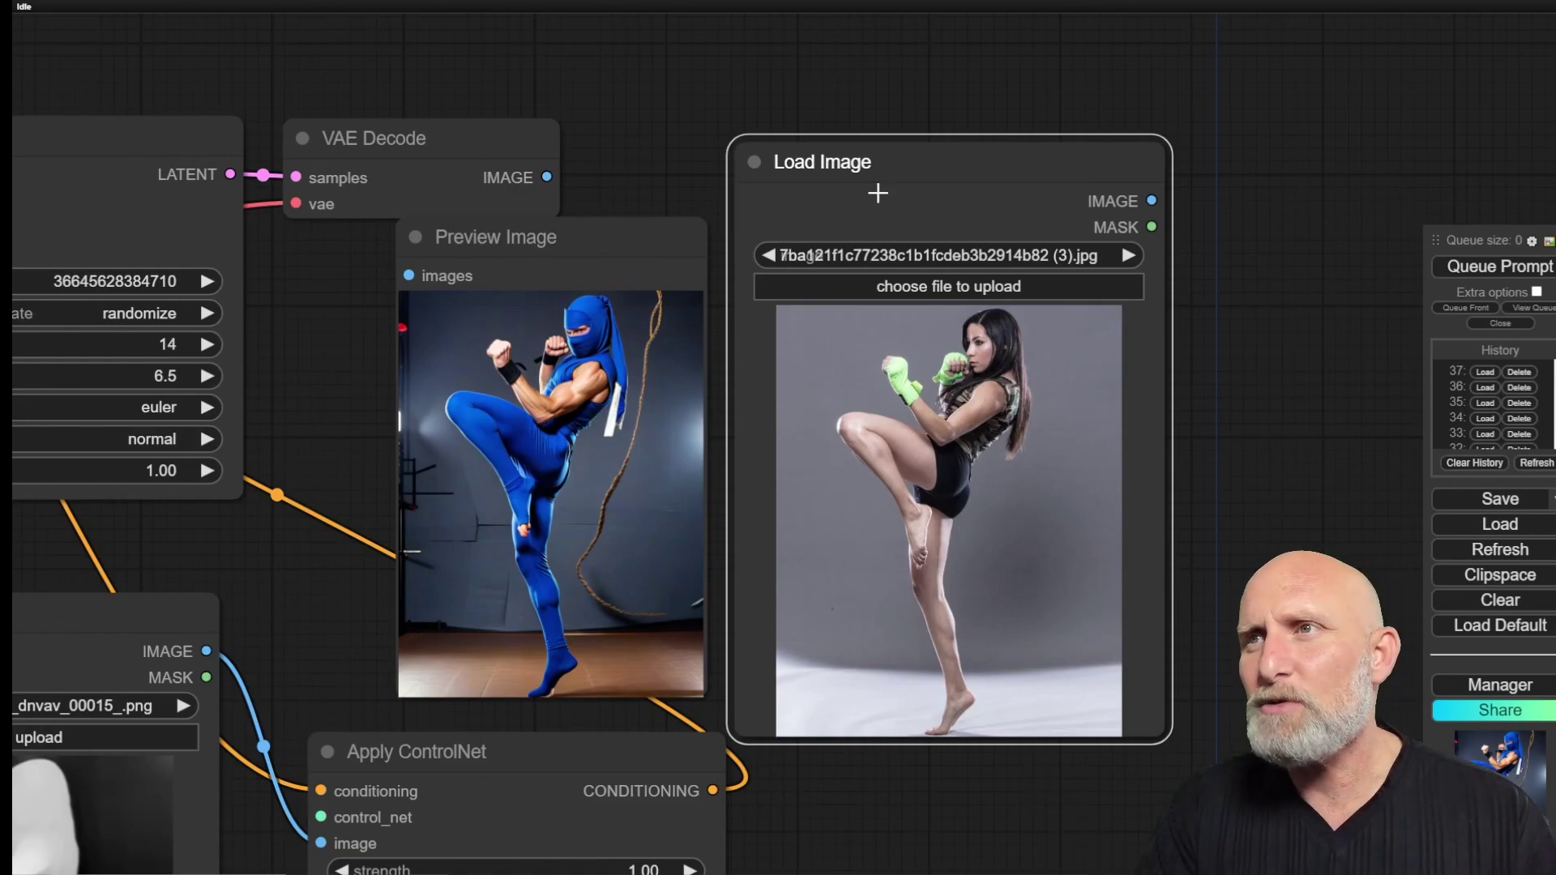
{"action": "left_click_drag", "start_coordinate": [964, 146], "coordinate": [1198, 123]}
Step: Replace the positive prompt with "a beautiful colorful flower" and generate a new image
{"action": "scroll", "coordinate": [517, 430], "scroll_direction": "down", "scroll_amount": 3}
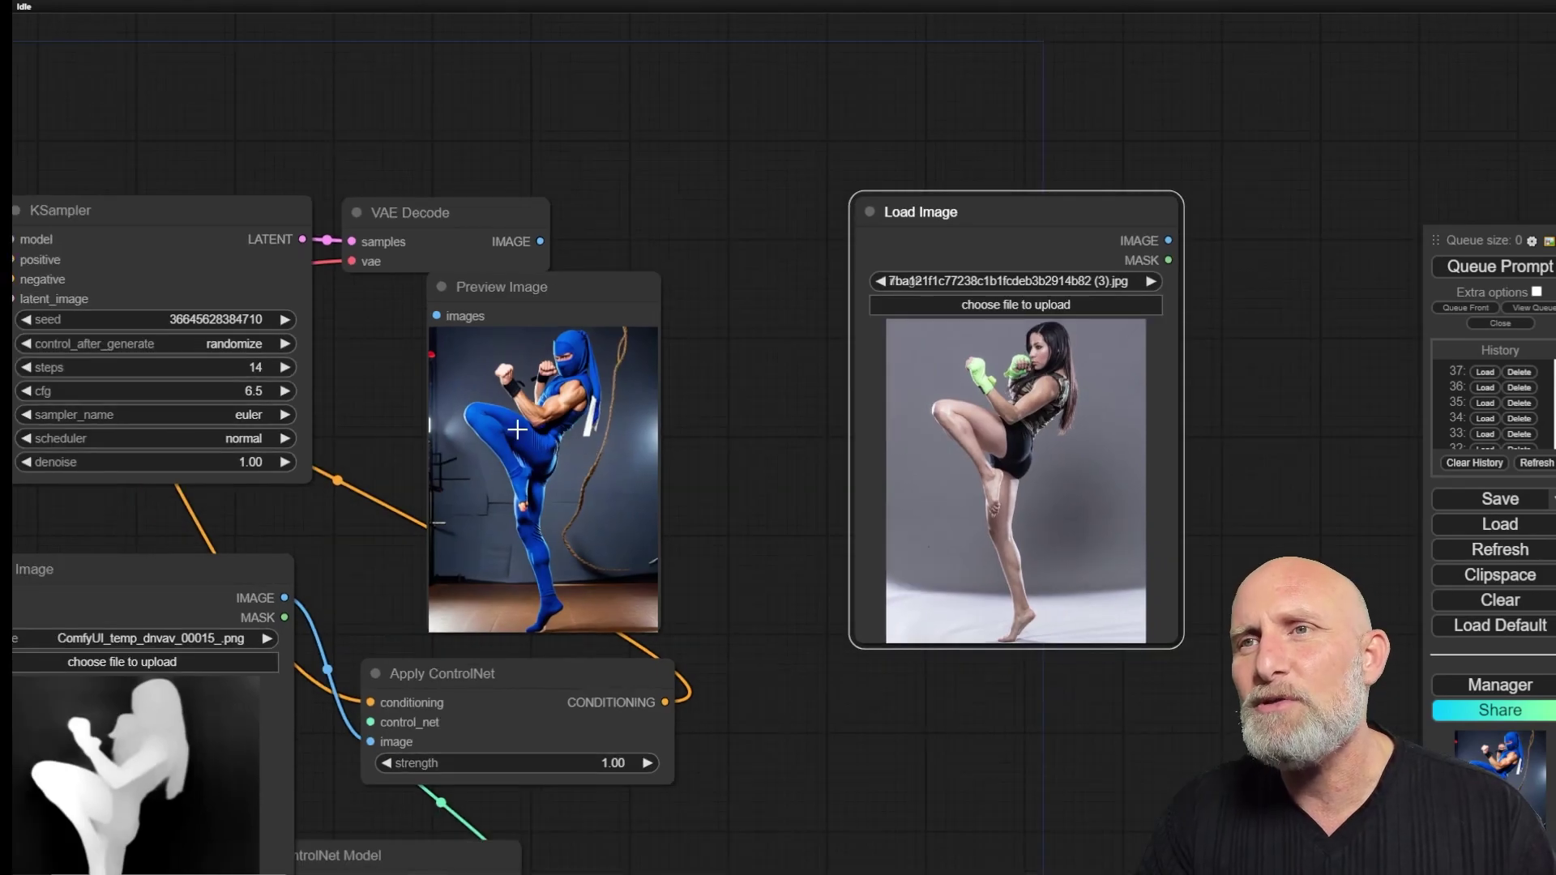
{"action": "left_click_drag", "start_coordinate": [301, 551], "coordinate": [995, 493]}
{"action": "left_click", "coordinate": [267, 281]}
{"action": "key", "text": "ctrl+a"}
{"action": "type", "text": "a "}
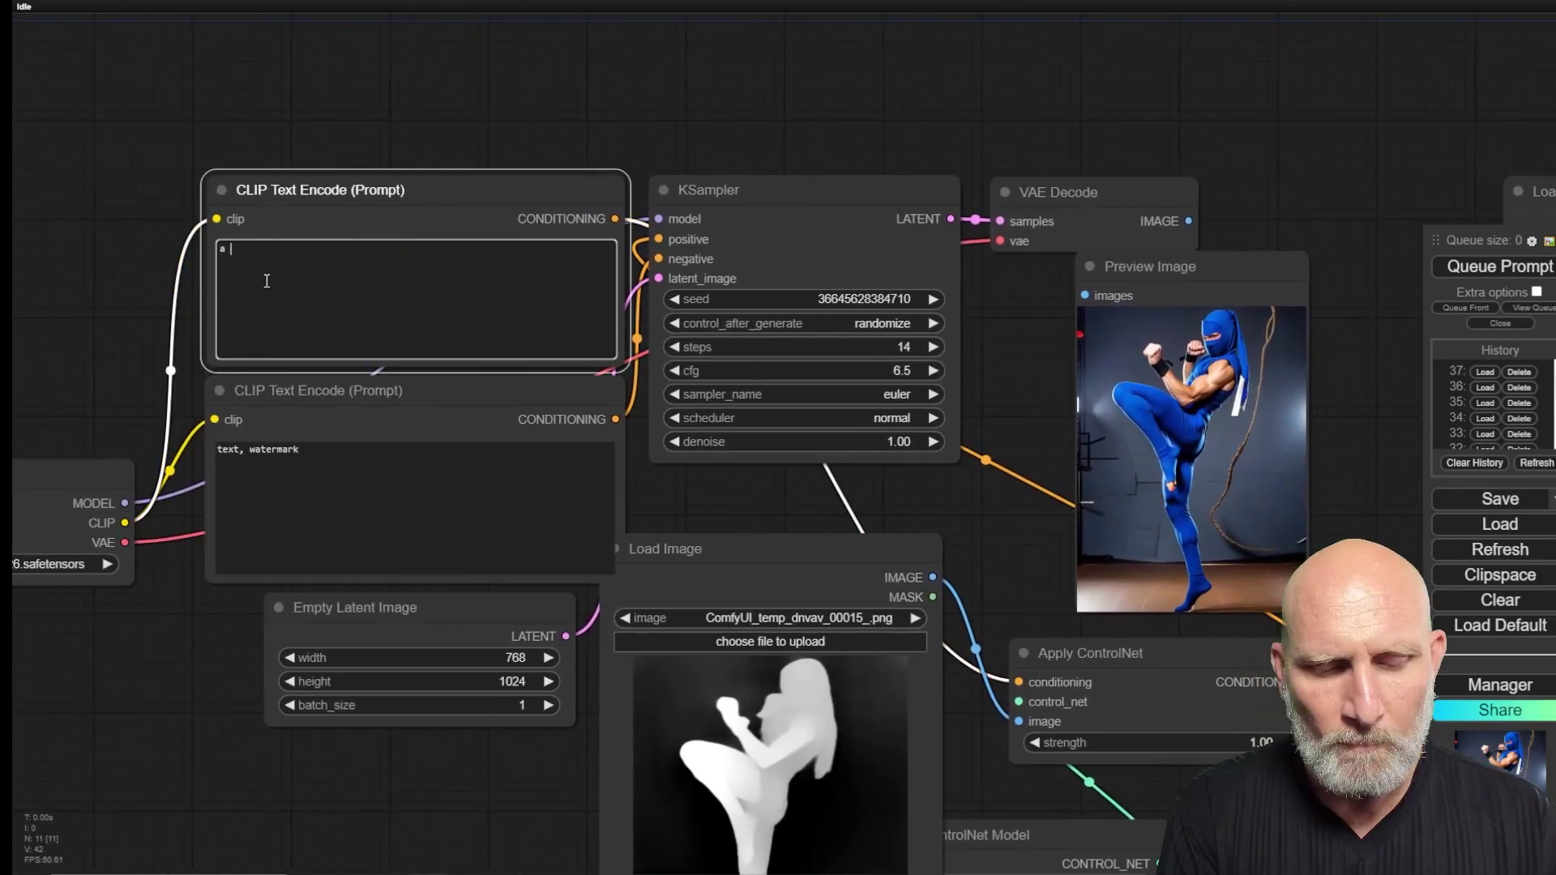
{"action": "type", "text": "beautiful colorful flower"}
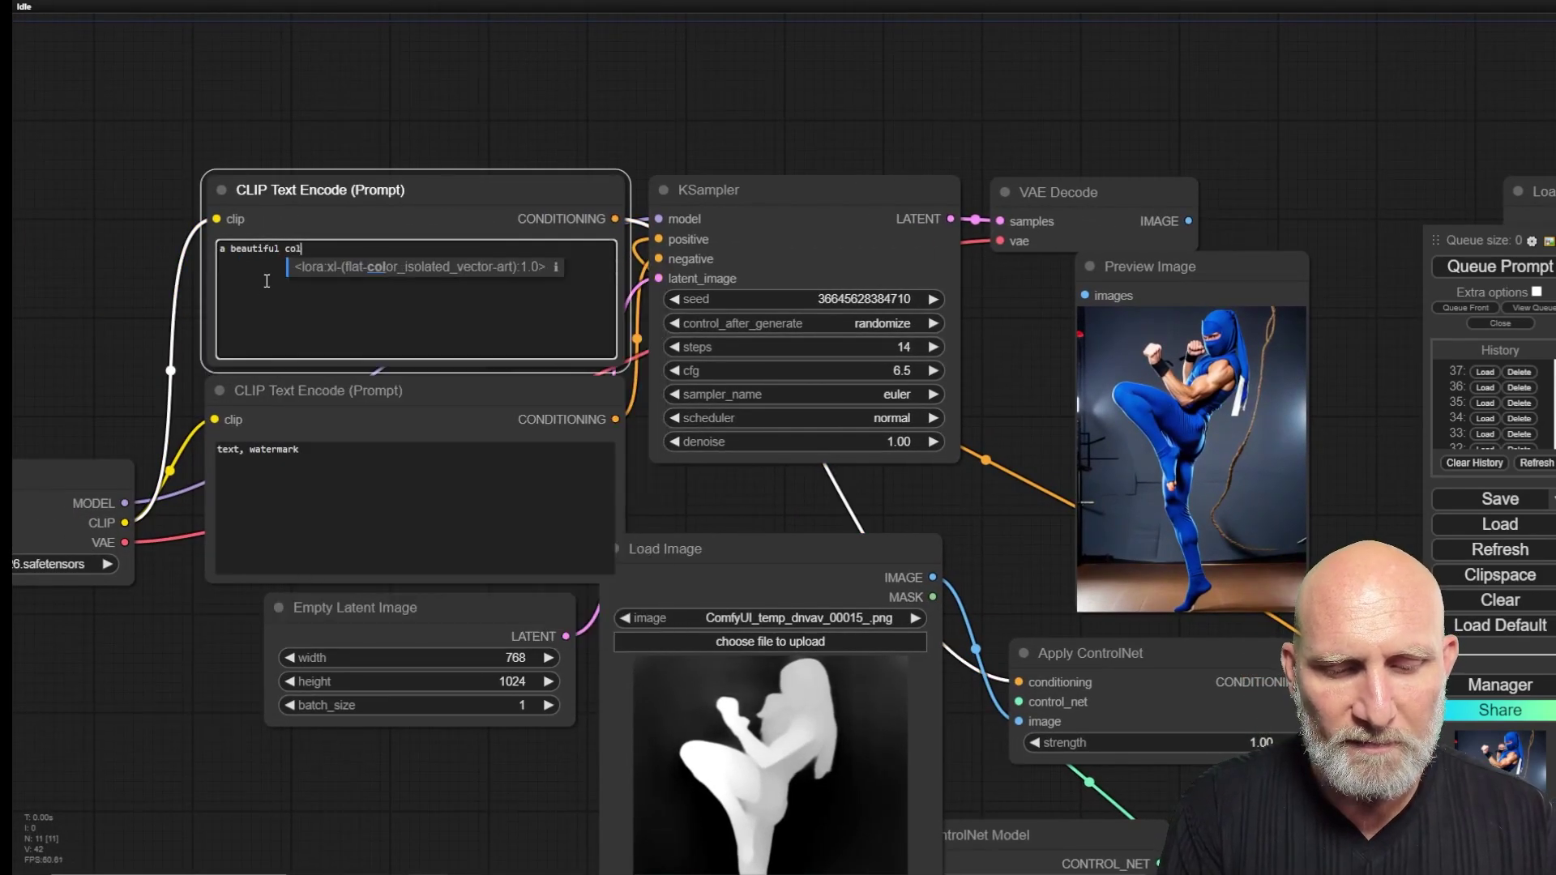
{"action": "left_click", "coordinate": [1501, 267]}
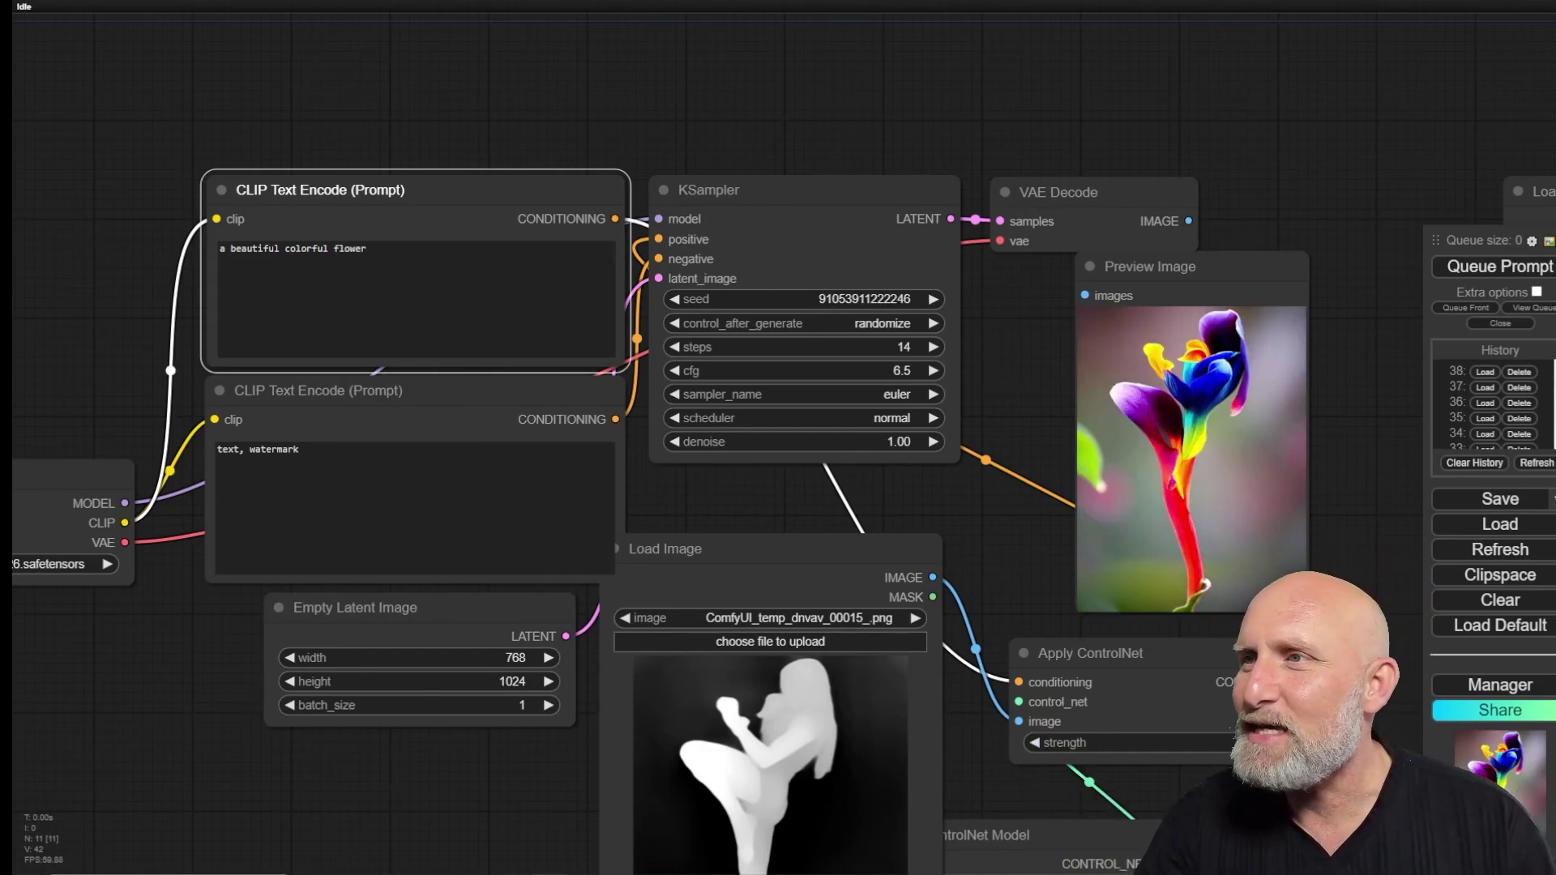
Step: Compare the generated flower's shape with the silhouette in the depth map
{"action": "scroll", "coordinate": [1244, 449], "scroll_direction": "up", "scroll_amount": 4}
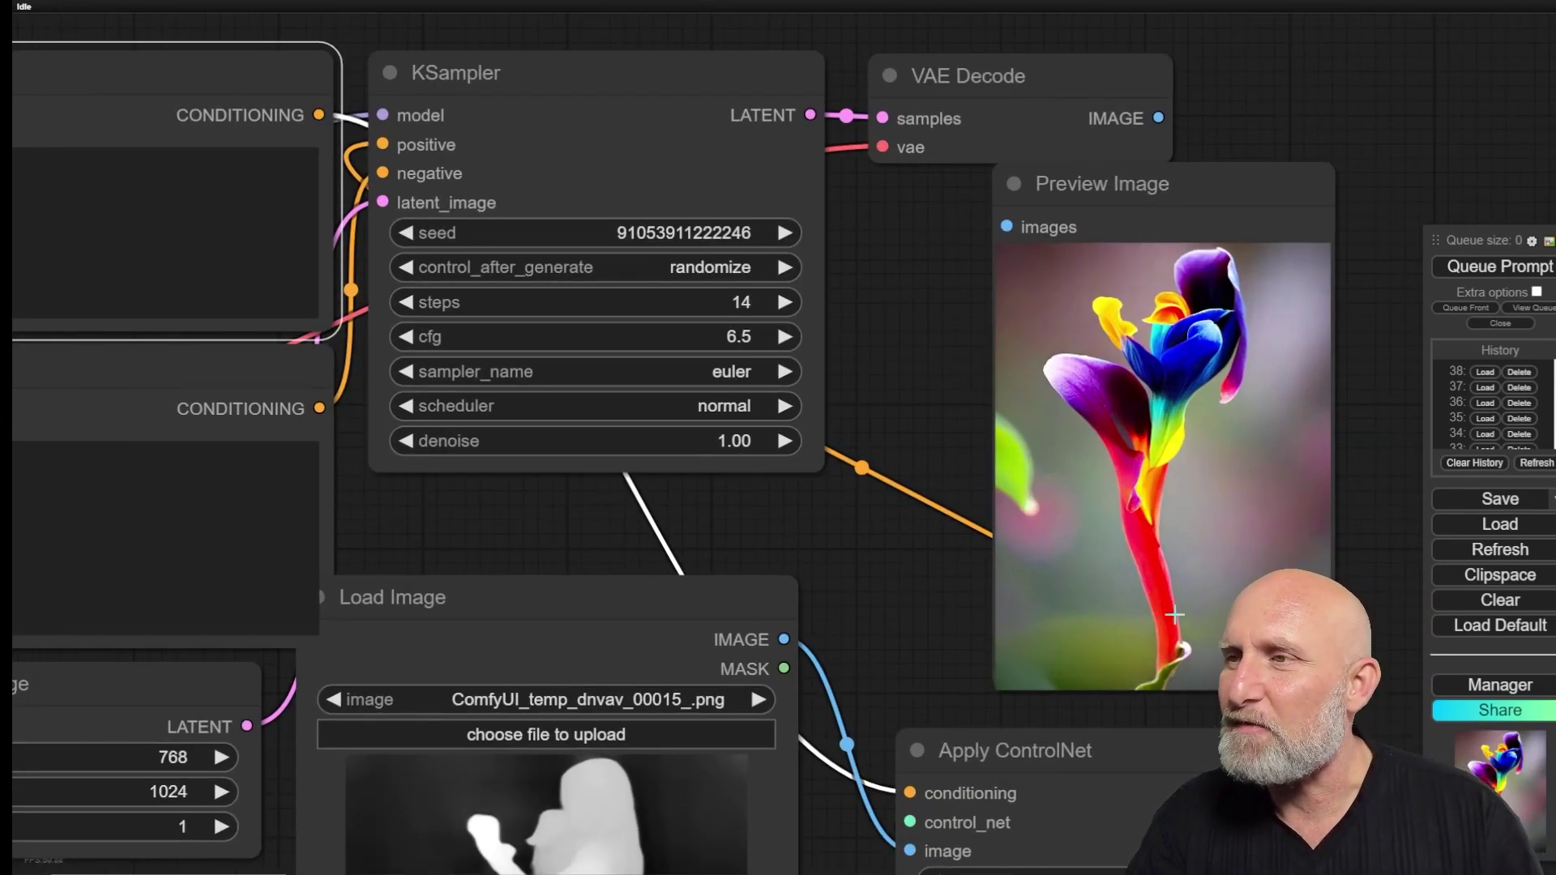
{"action": "scroll", "coordinate": [1135, 616], "scroll_direction": "down", "scroll_amount": 2}
{"action": "left_click_drag", "start_coordinate": [888, 653], "coordinate": [865, 523]}
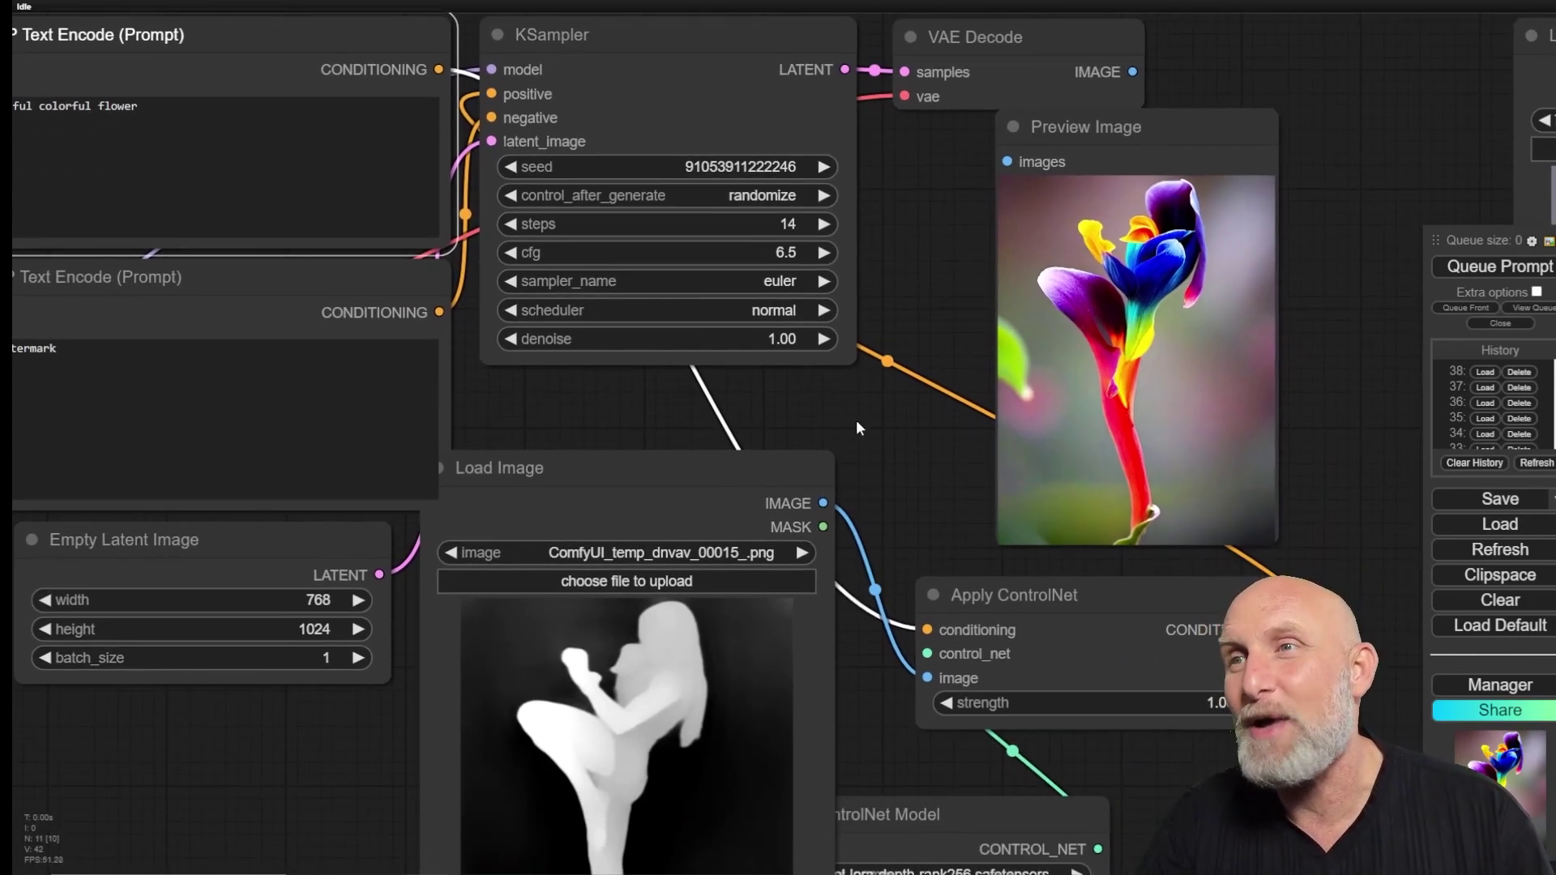
{"action": "left_click_drag", "start_coordinate": [892, 432], "coordinate": [871, 502]}
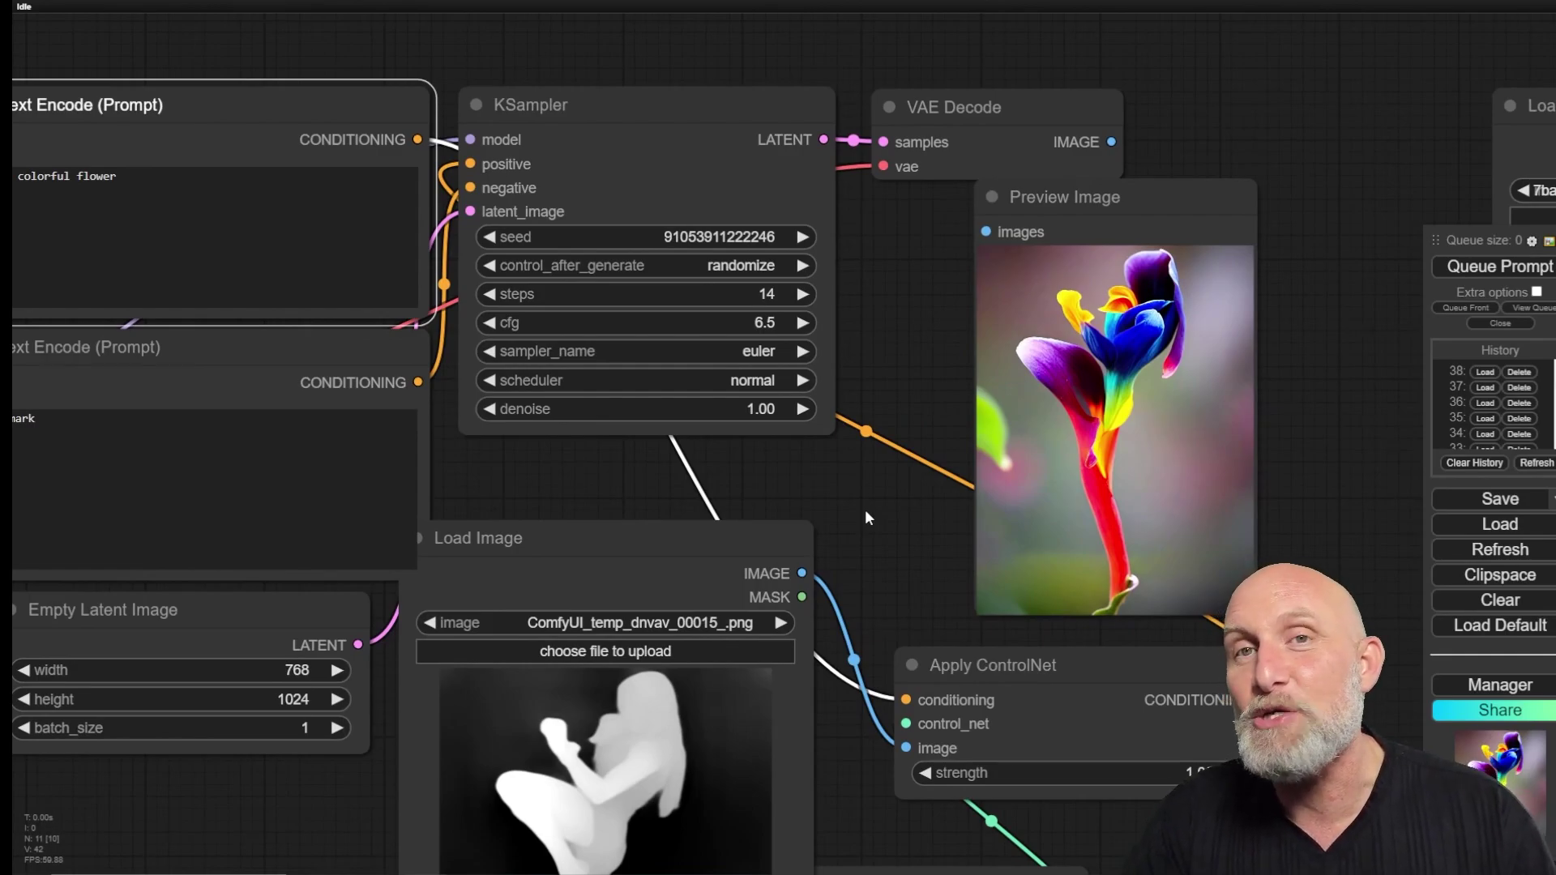
{"action": "left_click_drag", "start_coordinate": [810, 498], "coordinate": [936, 392]}
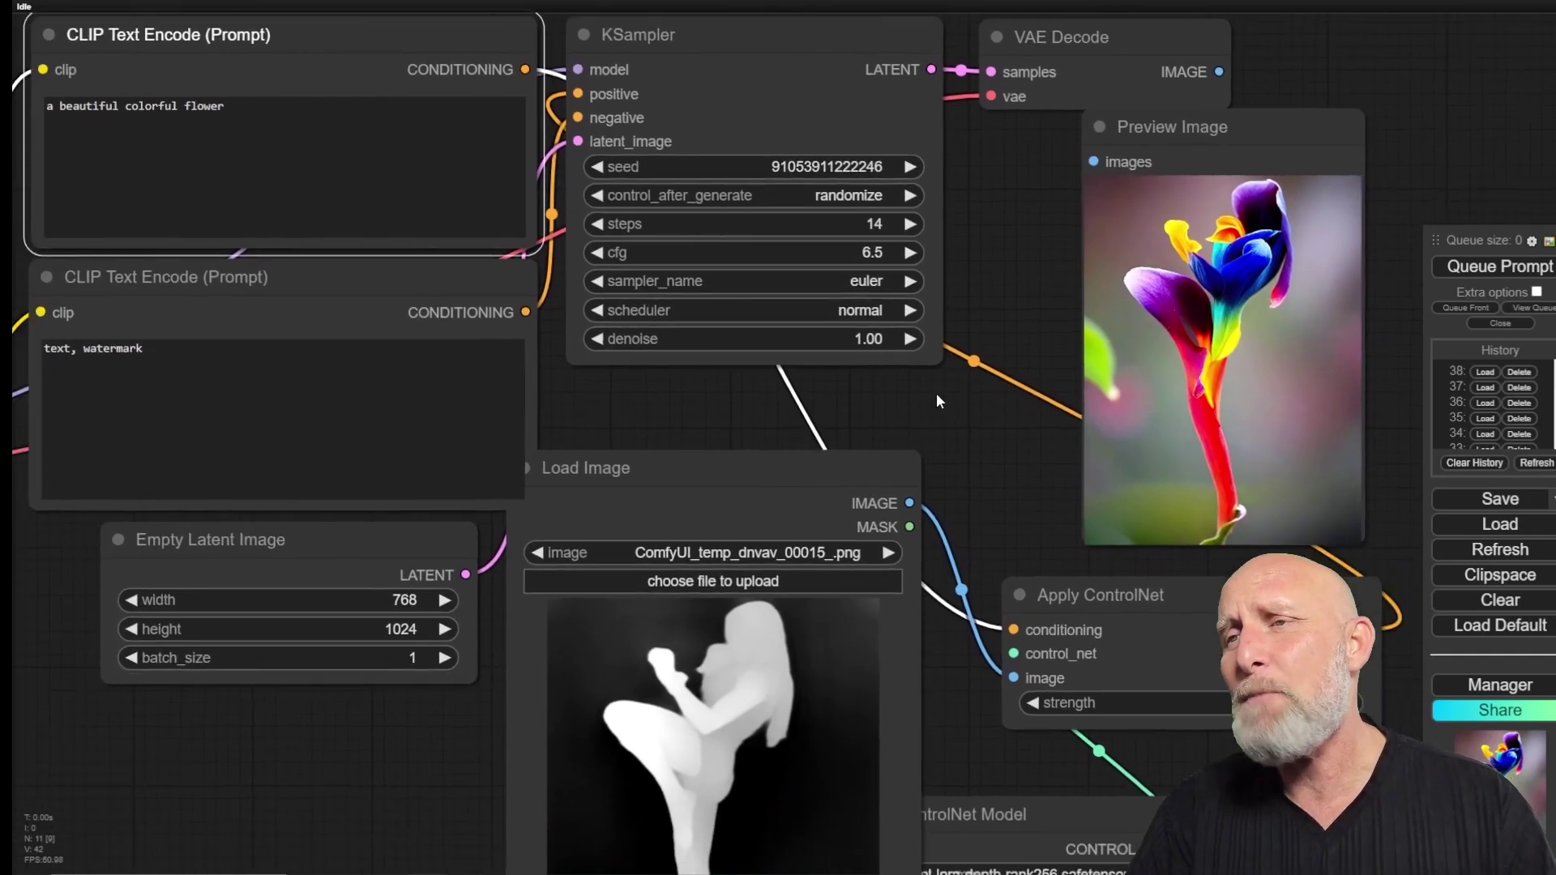
{"action": "scroll", "coordinate": [950, 424], "scroll_direction": "down", "scroll_amount": 3}
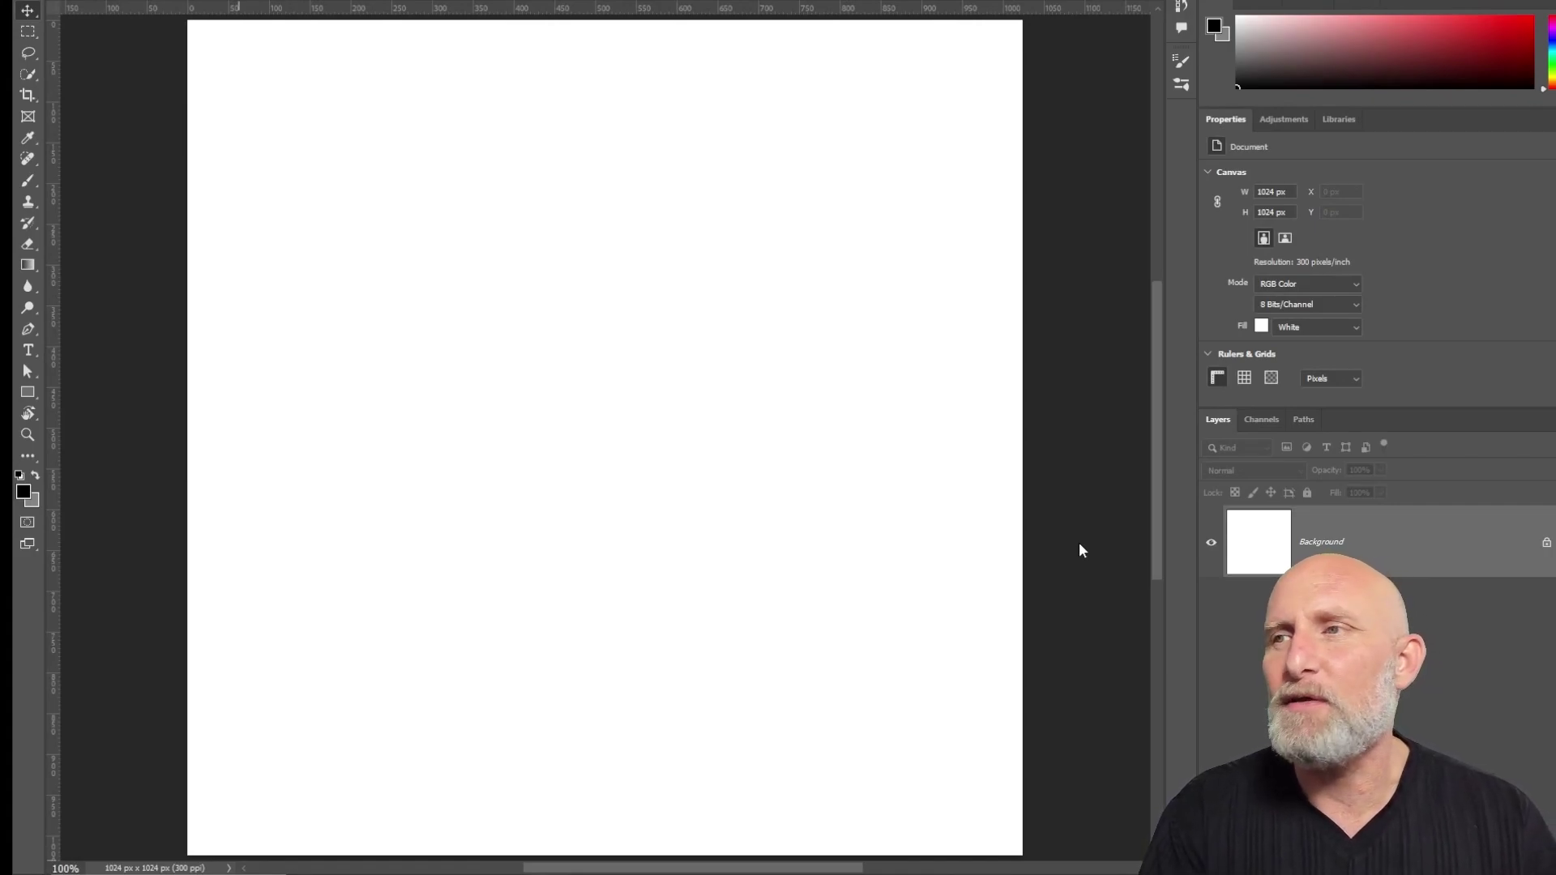
Step: Switch to Photoshop and fill the Background layer of the 1024 x 1024 px document with black
{"action": "key", "text": "alt+BackSpace"}
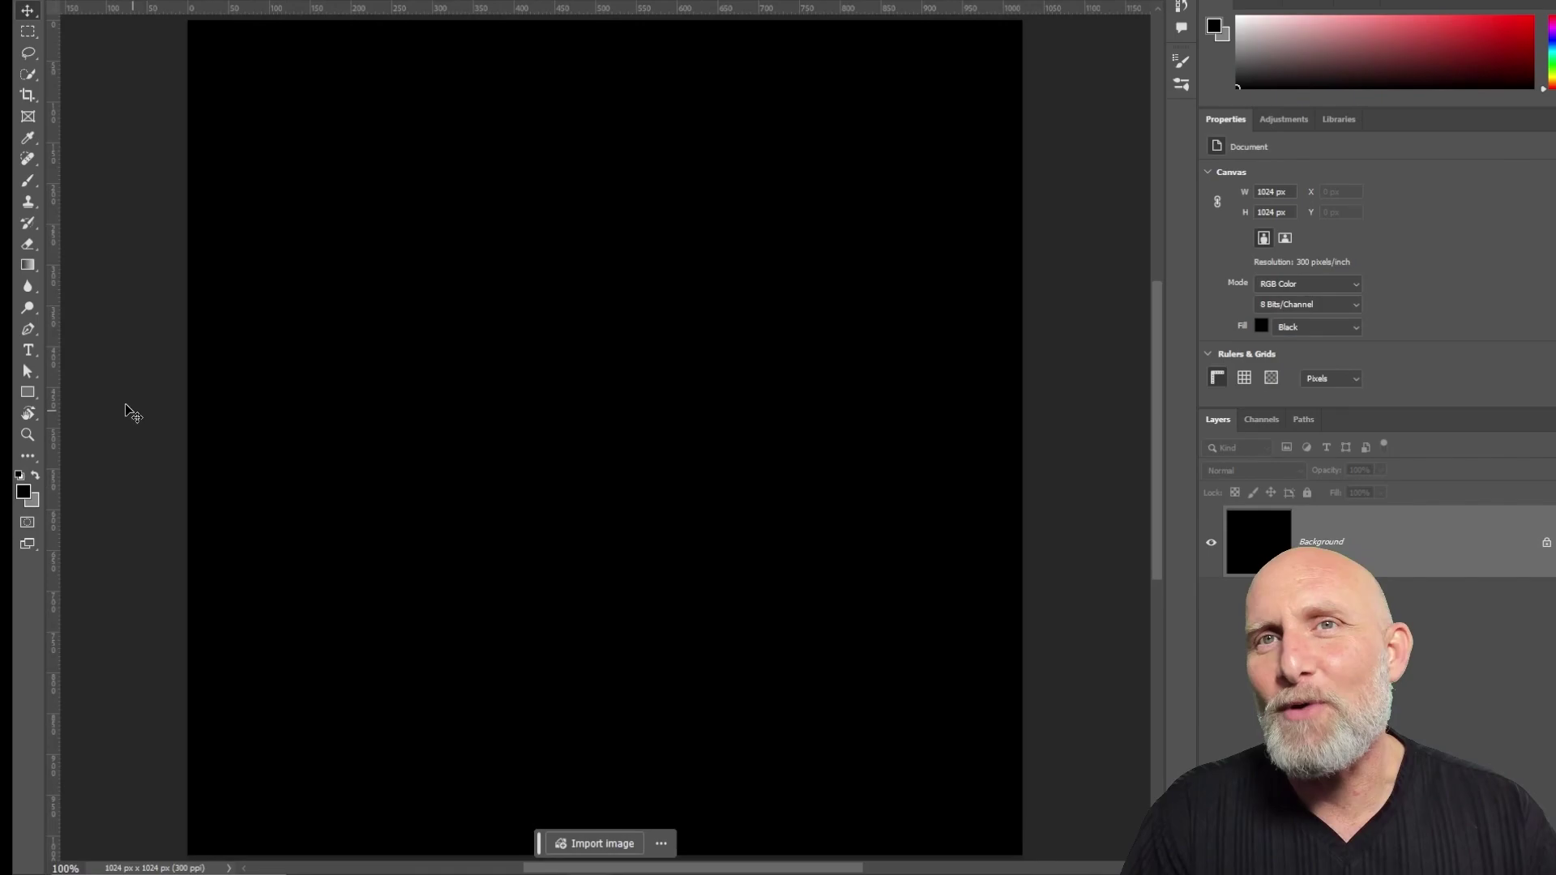
Step: Add the text "The AI Art" in the upper part of the black canvas and color it white (ffffff)
{"action": "left_click", "coordinate": [28, 350]}
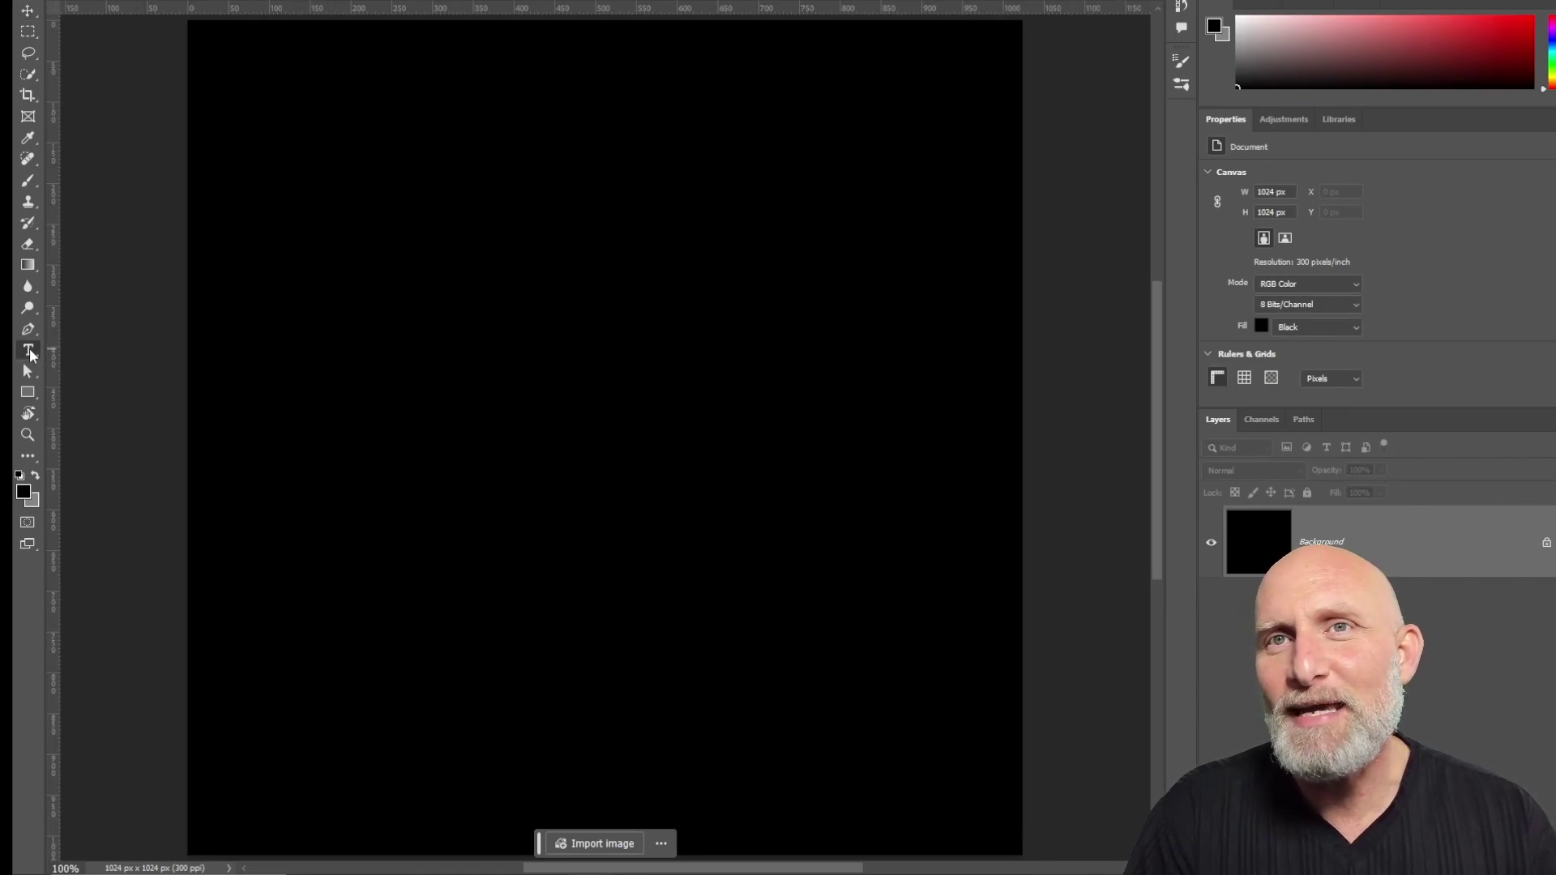
{"action": "left_click", "coordinate": [407, 289]}
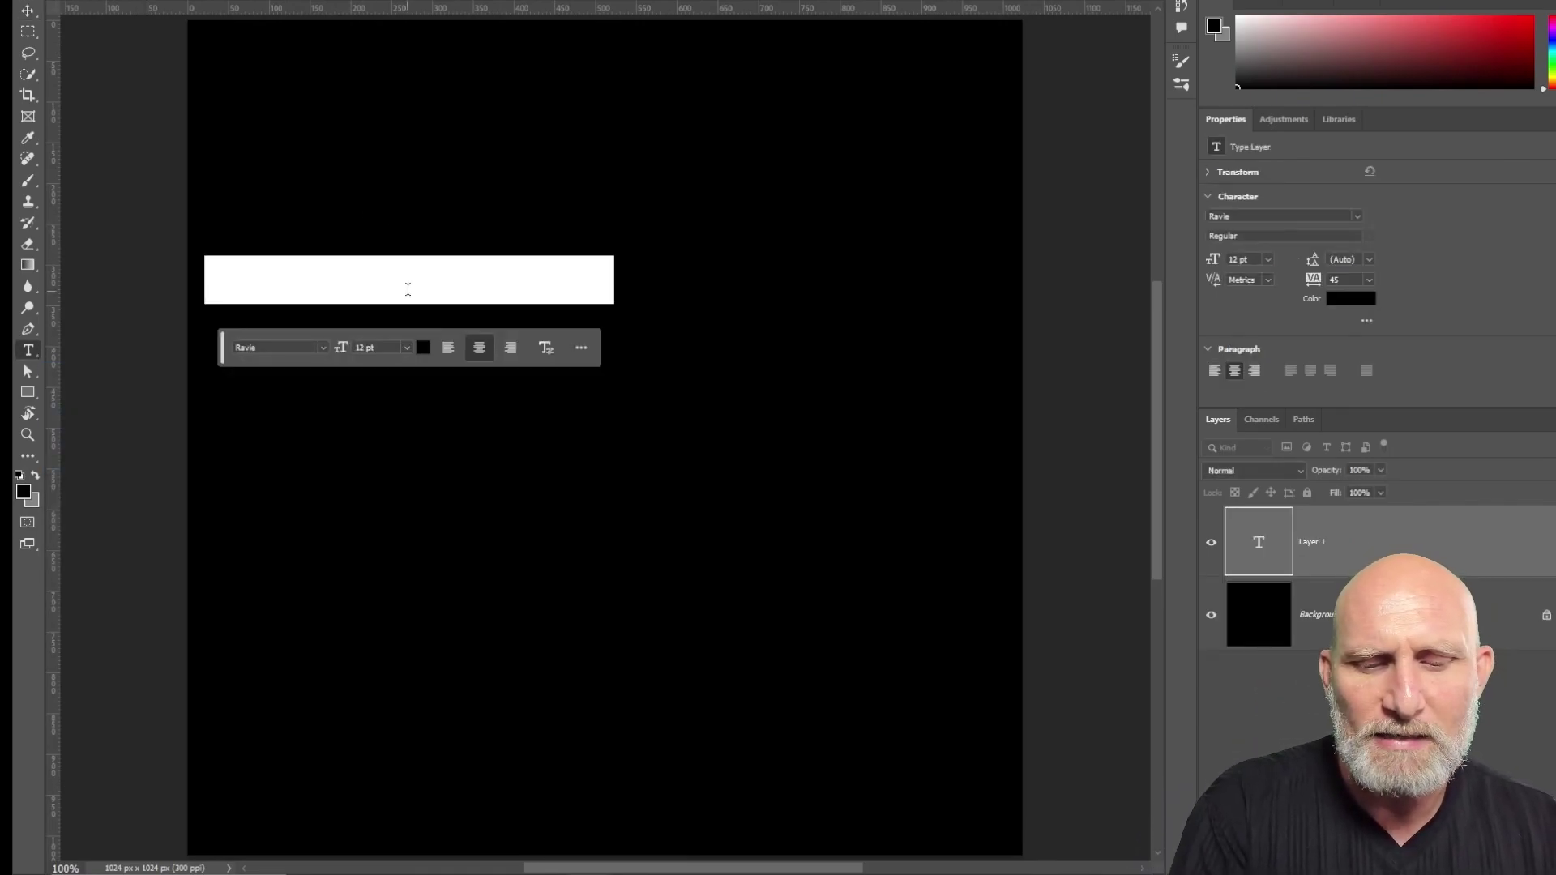
{"action": "type", "text": "Neon texts"}
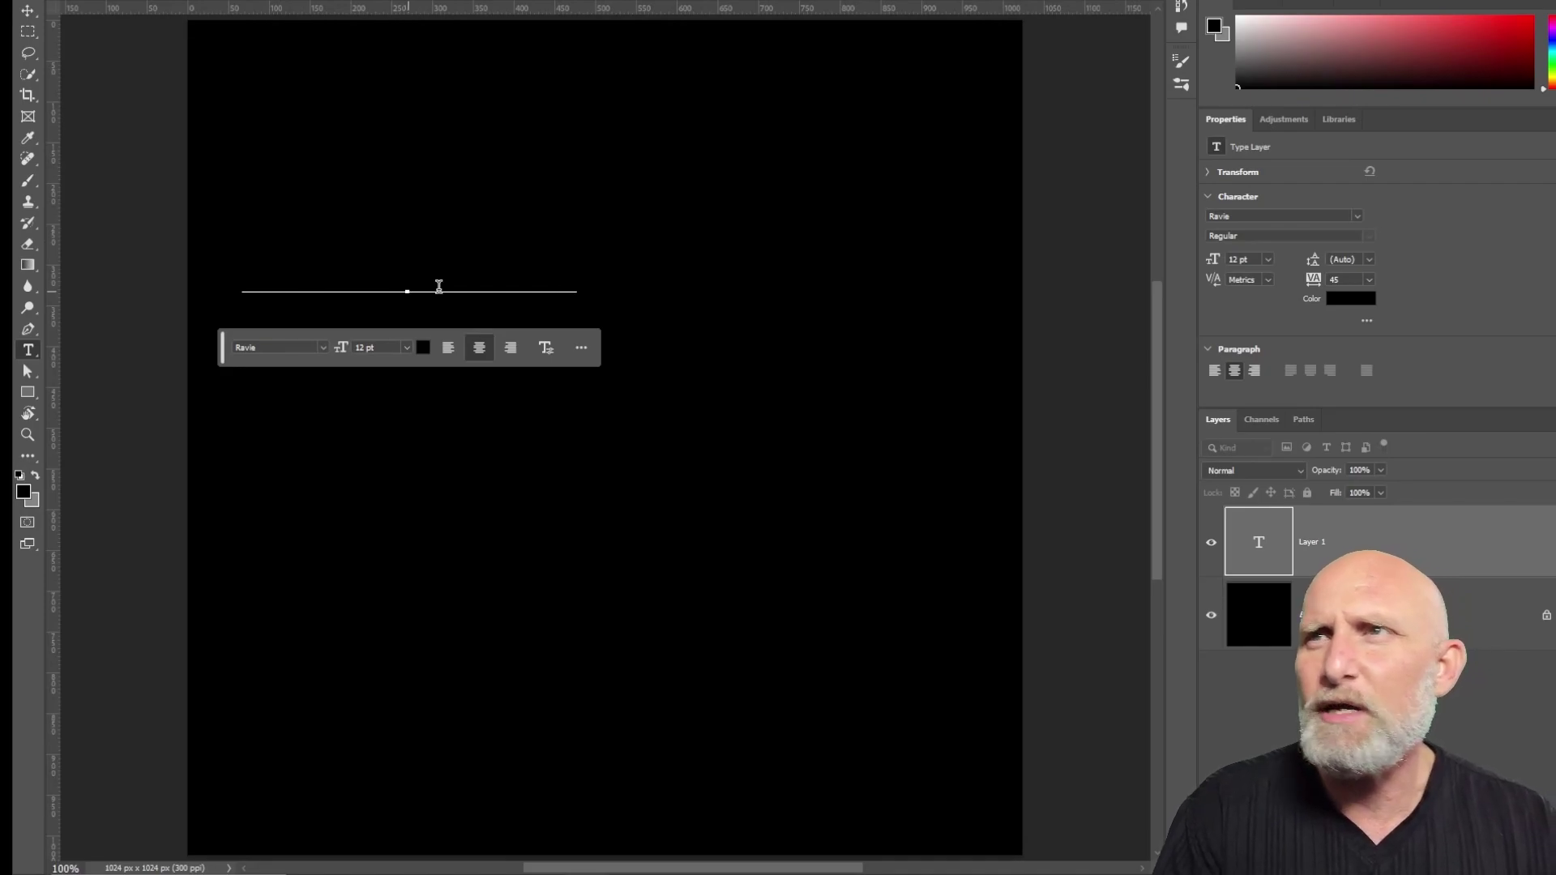
{"action": "key", "text": "ctrl+Return"}
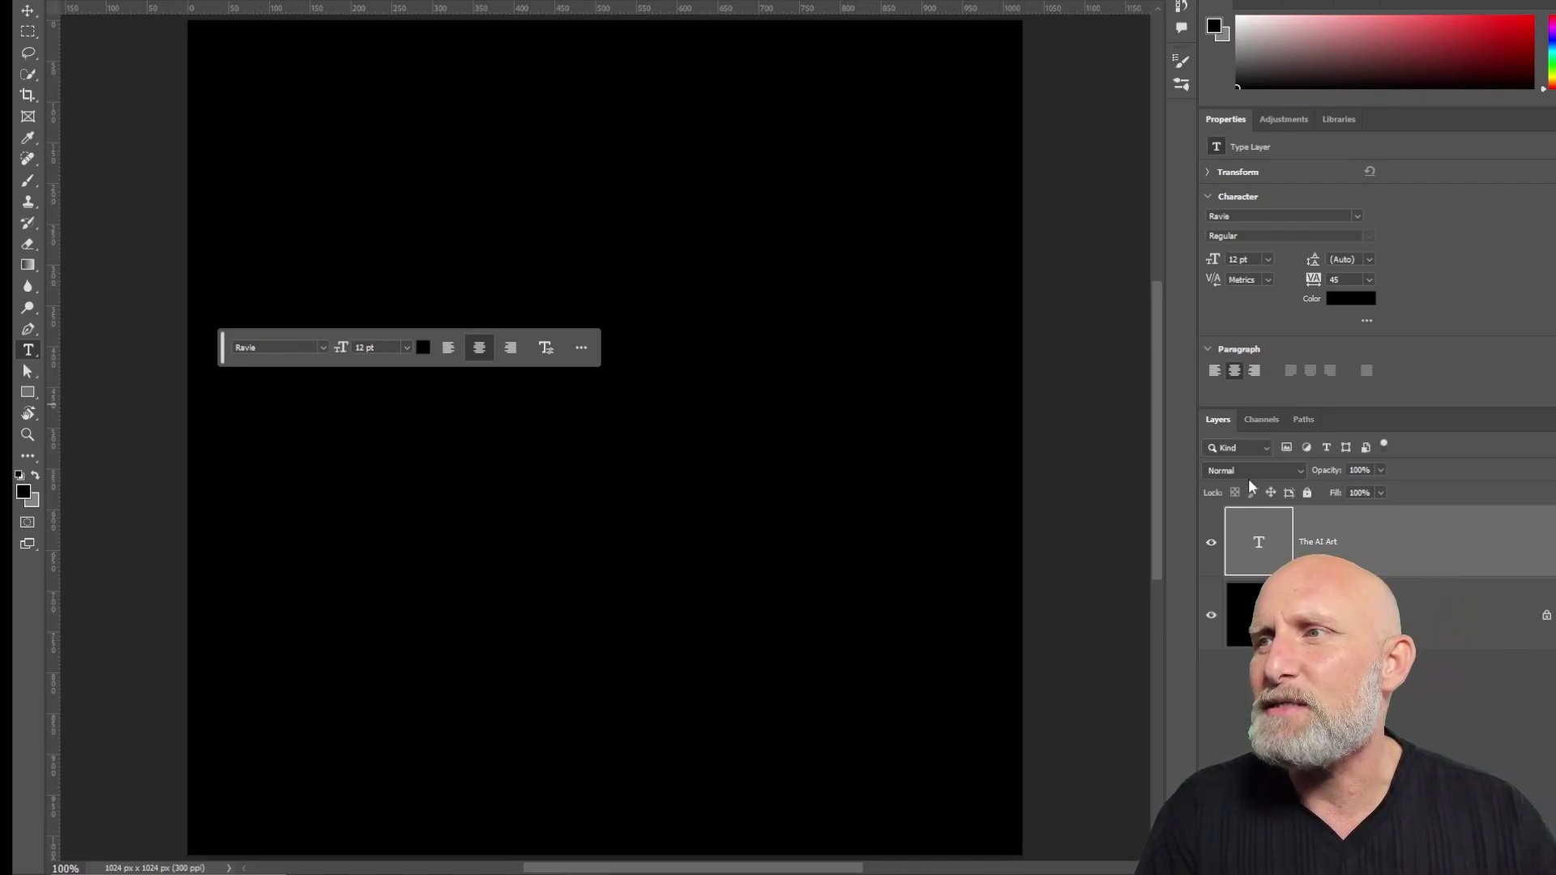
{"action": "left_click", "coordinate": [1351, 300]}
{"action": "type", "text": "ffffff"}
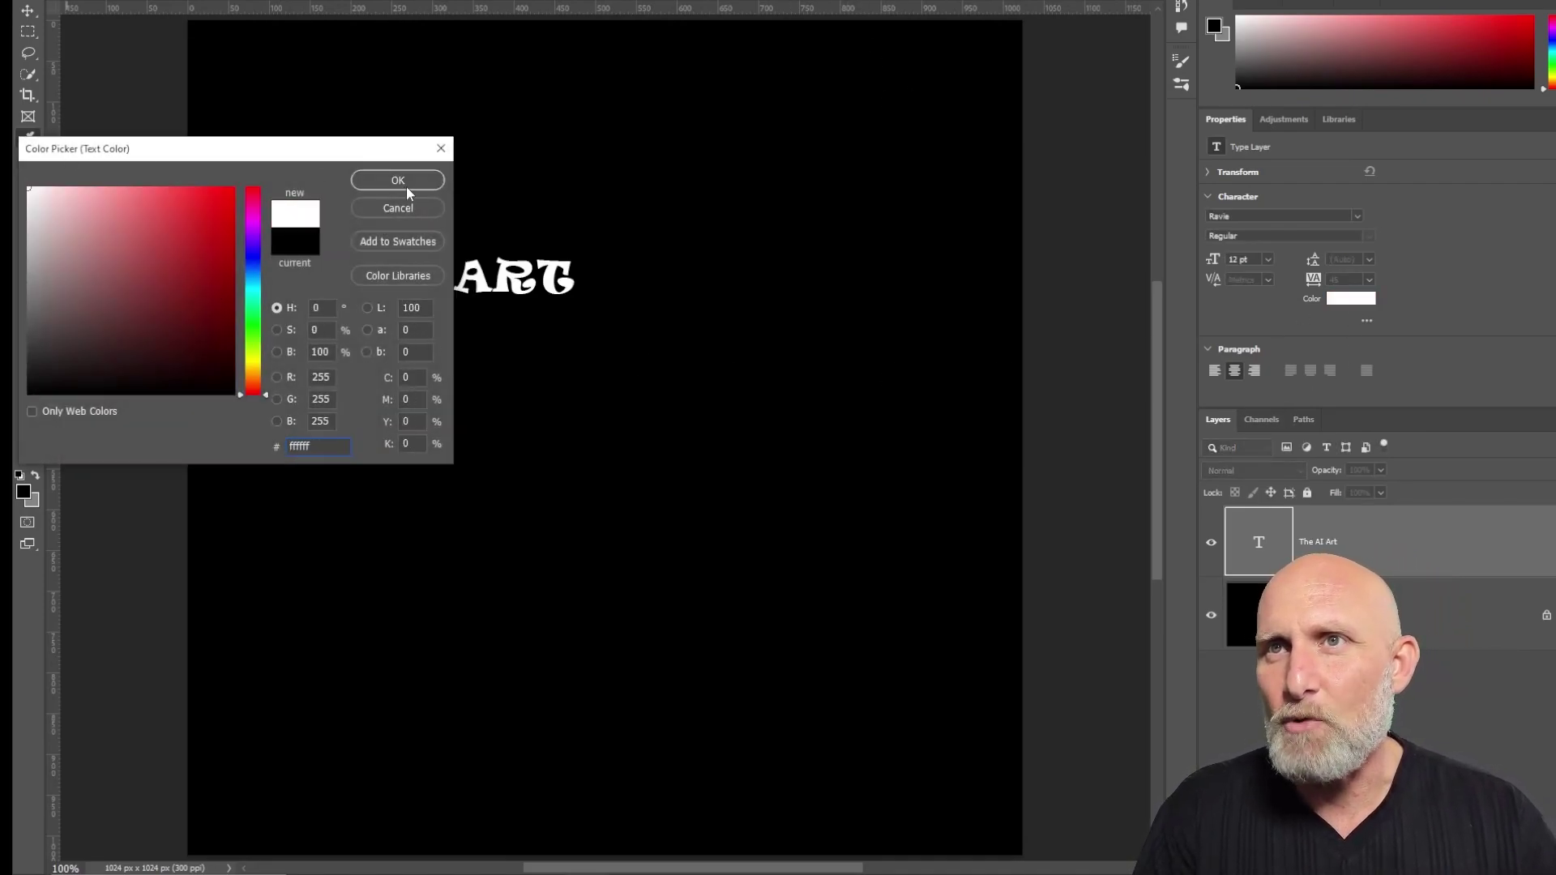
{"action": "left_click", "coordinate": [406, 186]}
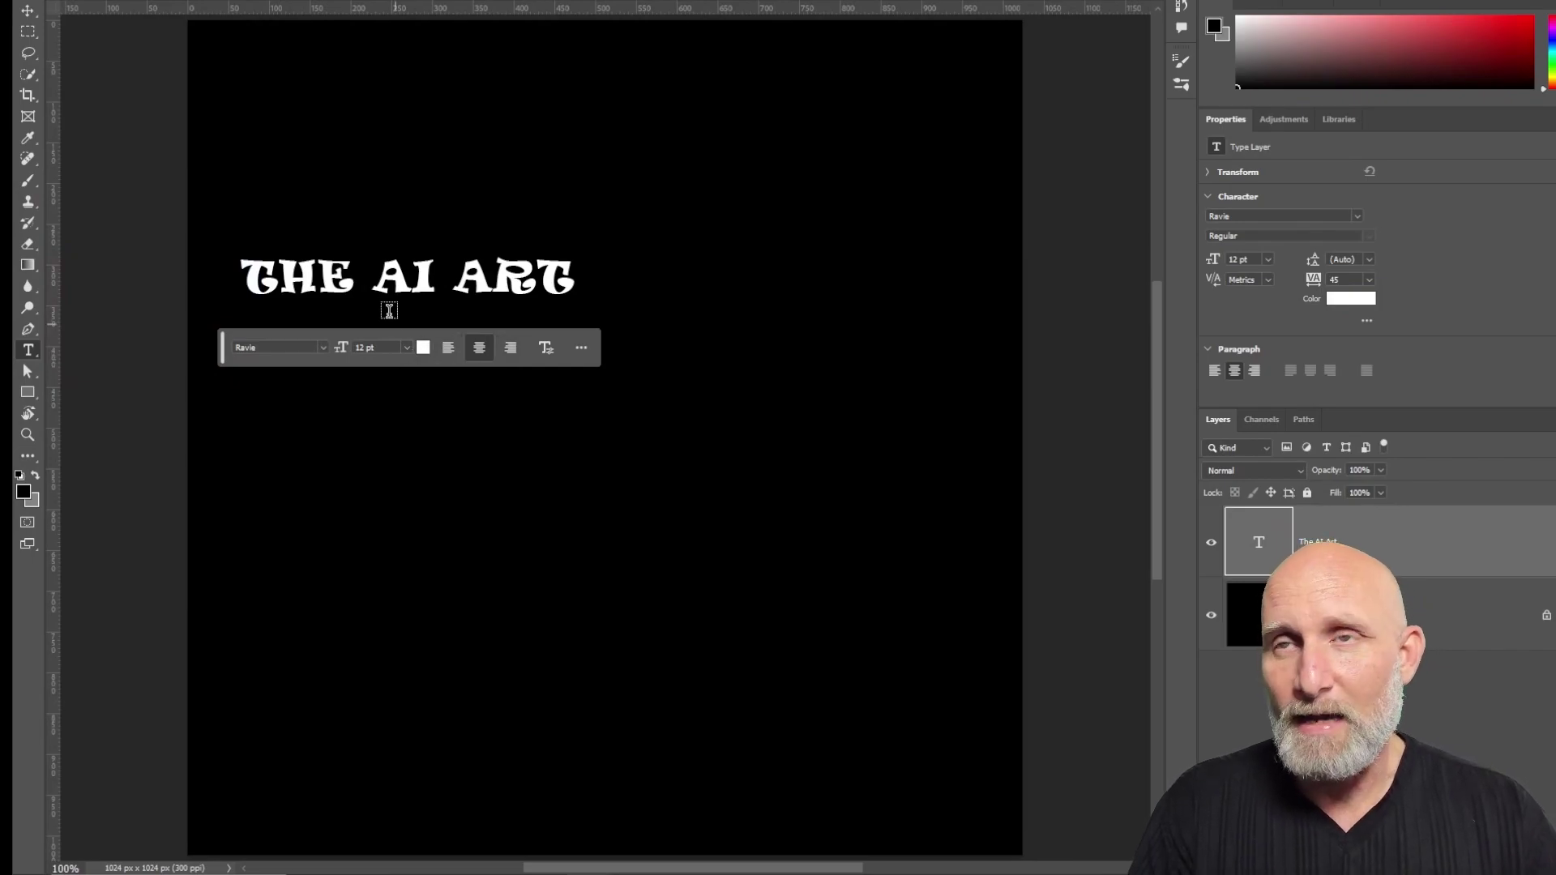
Step: Break the text into three centered lines, with "The", "AI" and "Art" each on its own line
{"action": "left_click_drag", "start_coordinate": [355, 276], "coordinate": [371, 275]}
{"action": "key", "text": "BackSpace"}
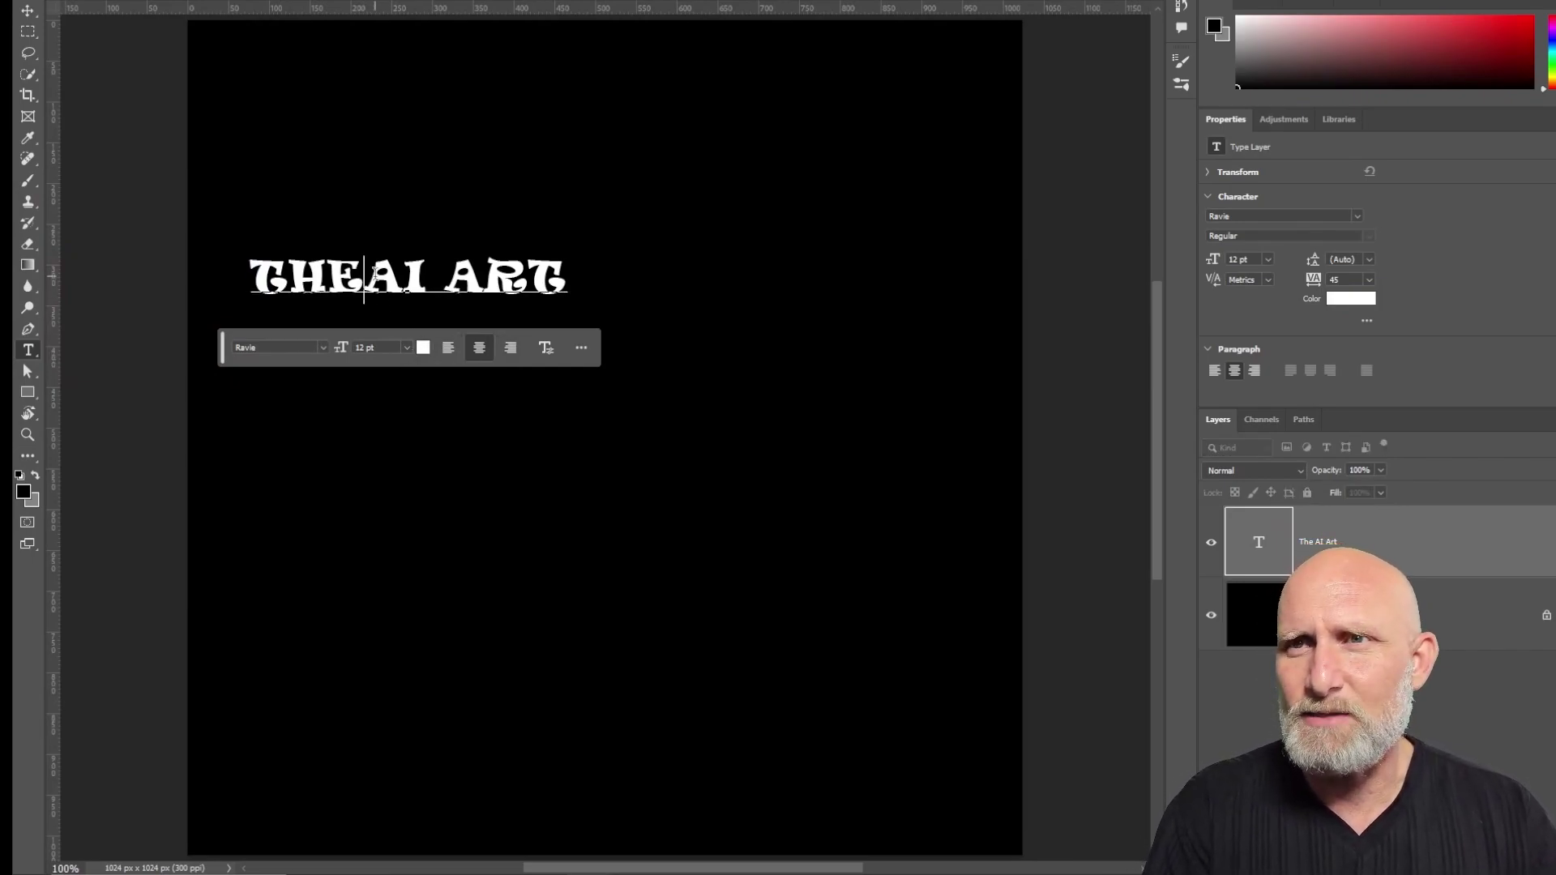
{"action": "key", "text": "Return"}
{"action": "left_click", "coordinate": [373, 319]}
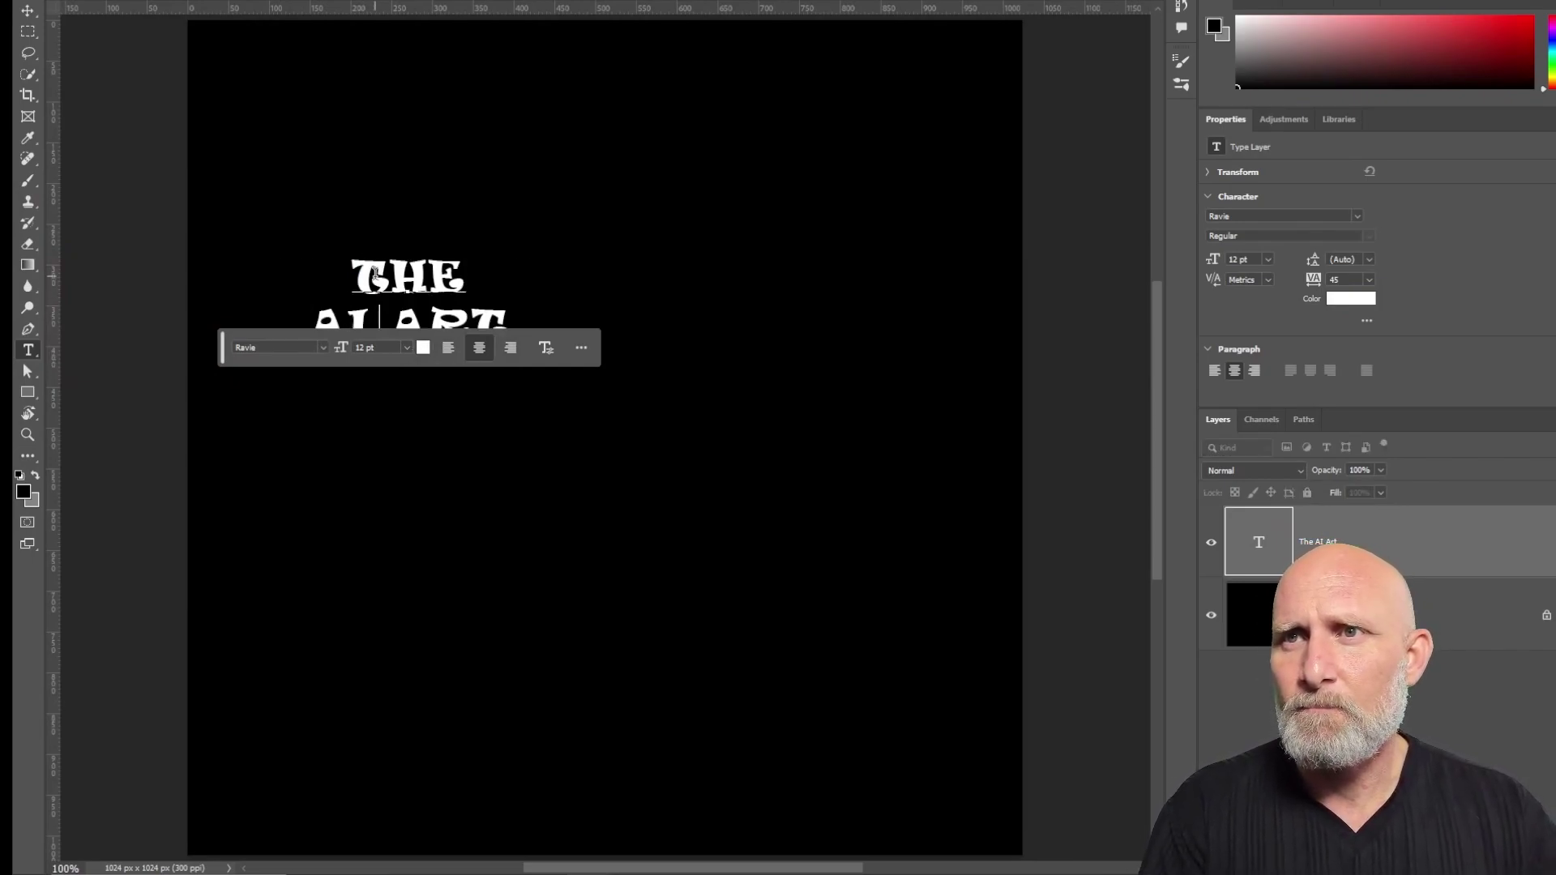
{"action": "key", "text": "Return"}
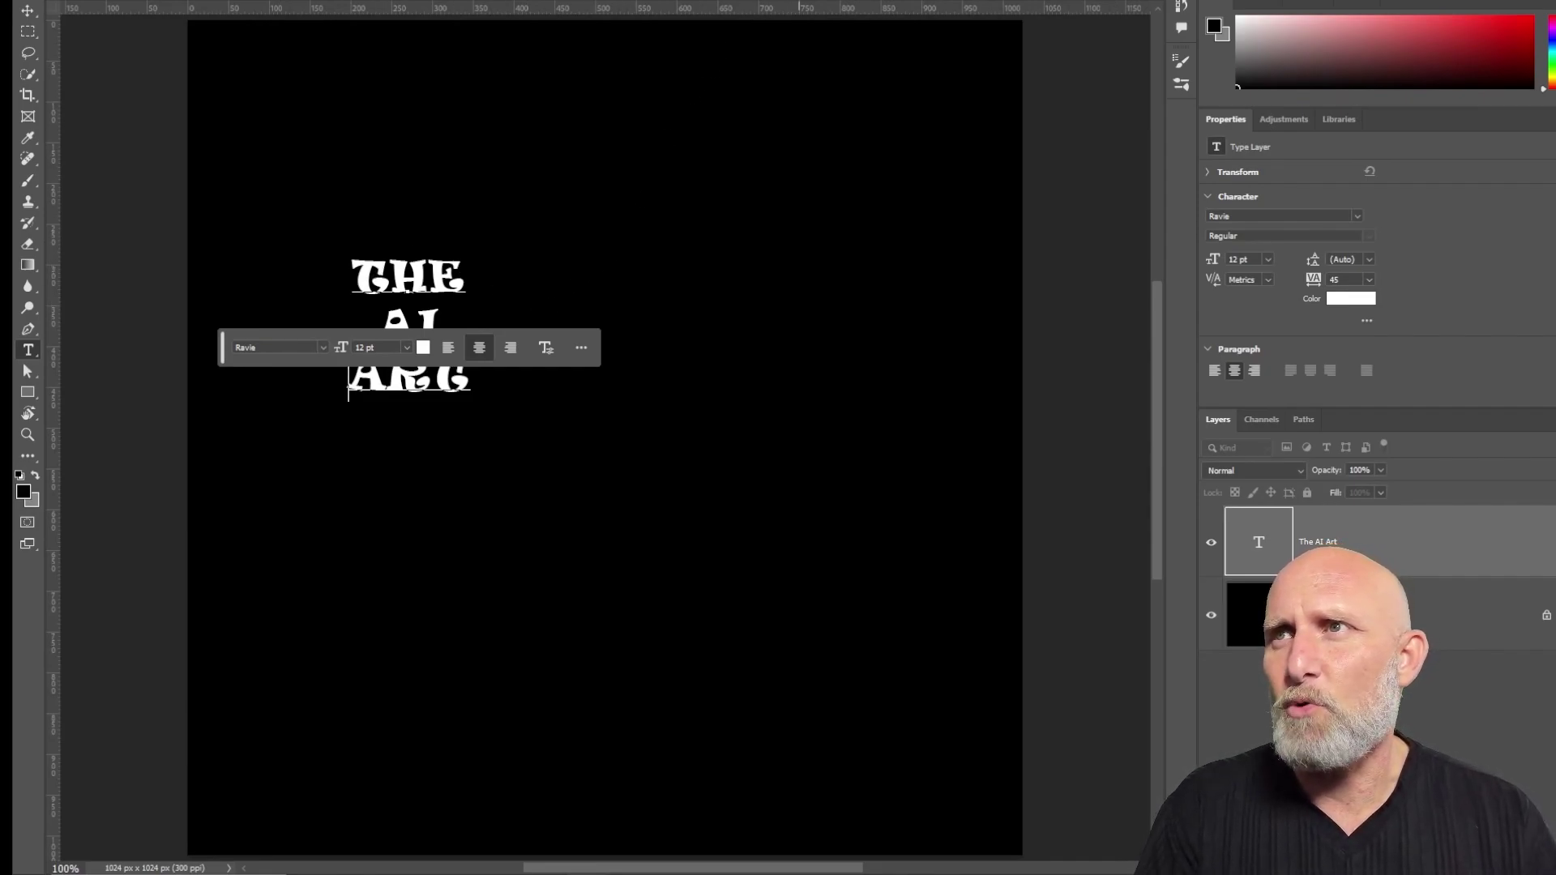
{"action": "key", "text": "ctrl+Return"}
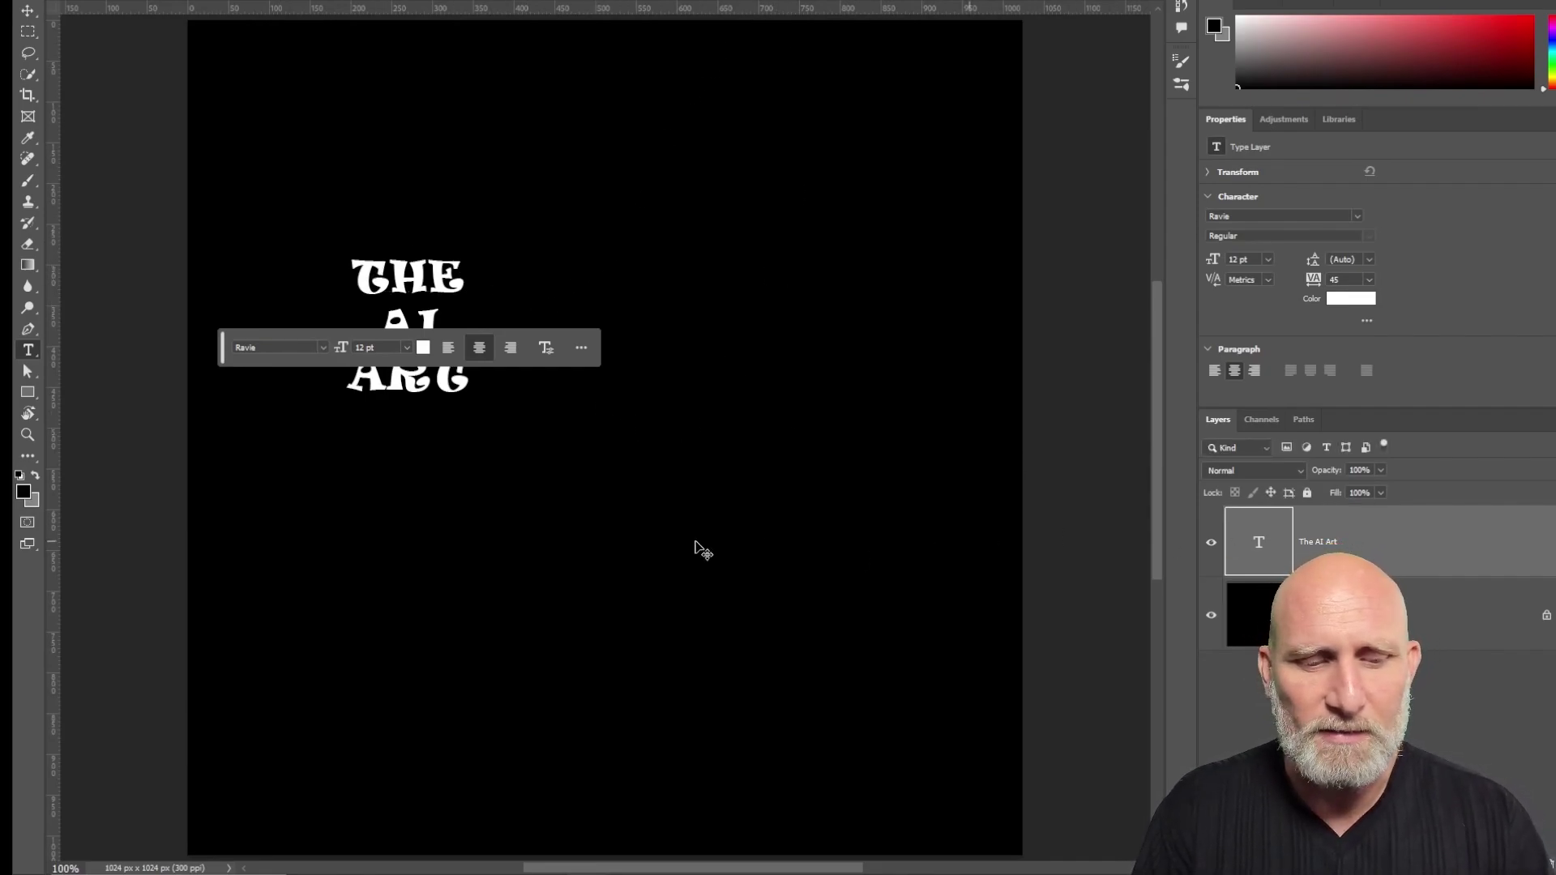
Step: Enlarge the text to about 50 pt in the middle of the canvas and change its font to Cooper Std Black
{"action": "key", "text": "ctrl+t"}
{"action": "left_click_drag", "start_coordinate": [475, 401], "coordinate": [836, 792]}
{"action": "left_click_drag", "start_coordinate": [614, 351], "coordinate": [574, 224]}
{"action": "scroll", "coordinate": [705, 373], "scroll_direction": "down", "scroll_amount": 2}
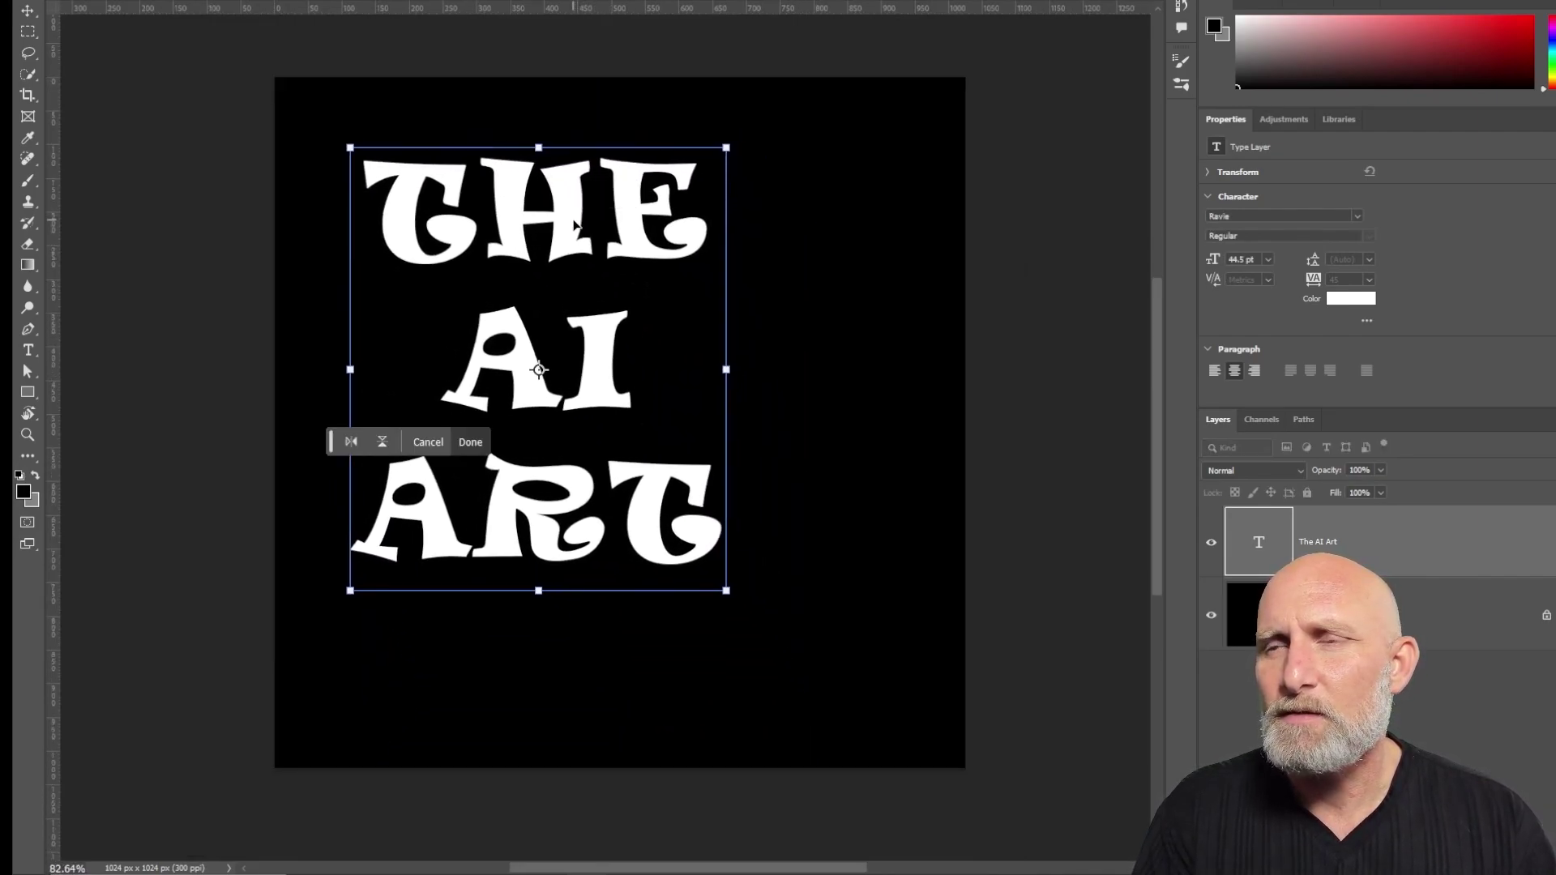
{"action": "left_click_drag", "start_coordinate": [729, 591], "coordinate": [777, 644]}
{"action": "left_click_drag", "start_coordinate": [631, 385], "coordinate": [678, 395]}
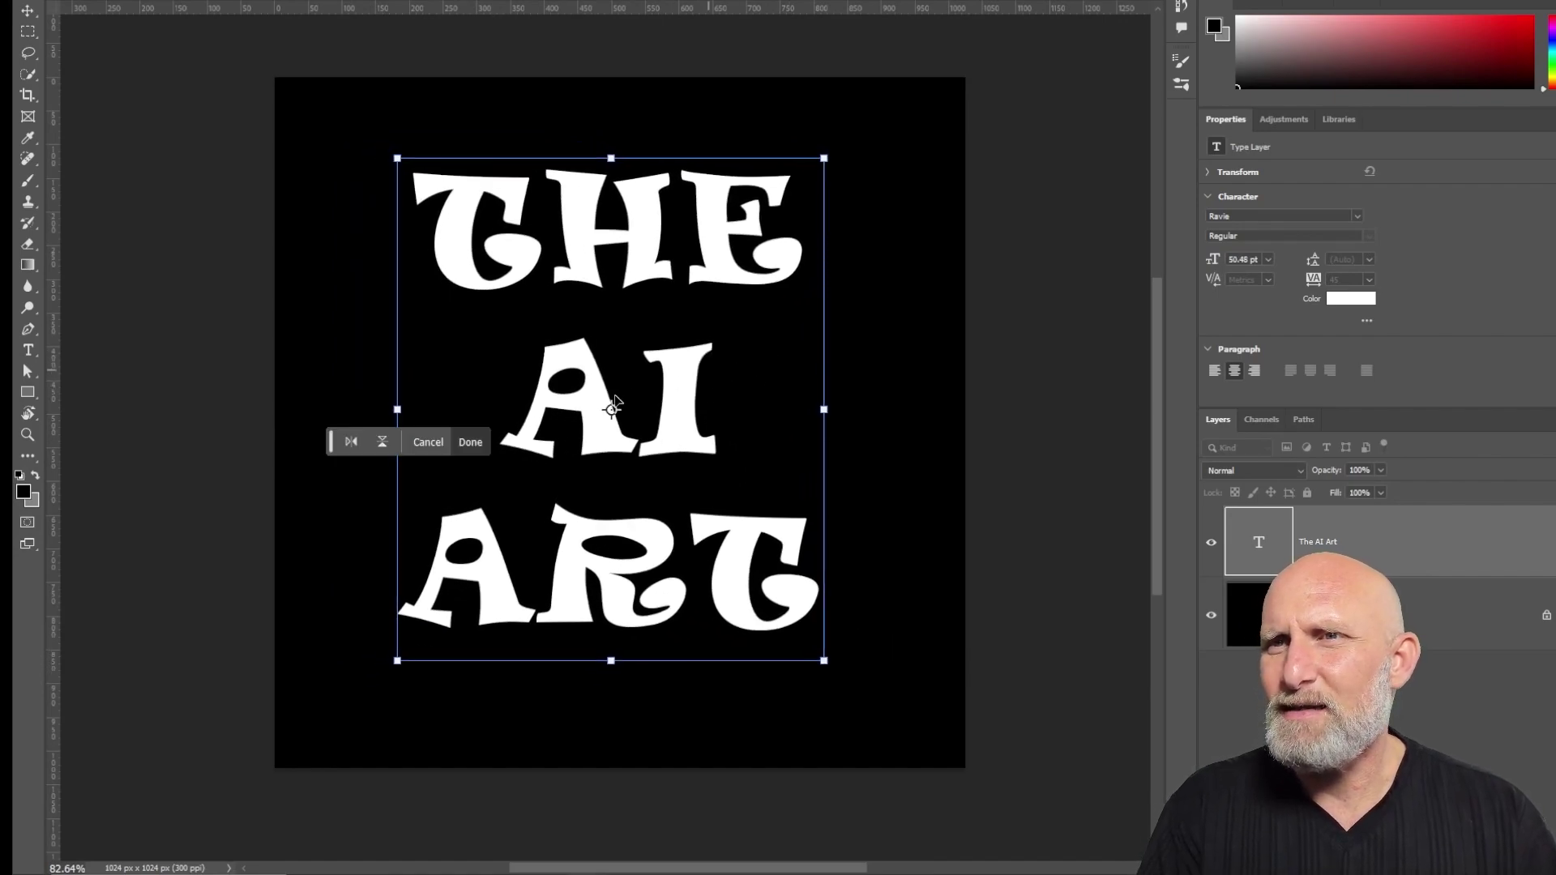
{"action": "left_click", "coordinate": [1358, 214]}
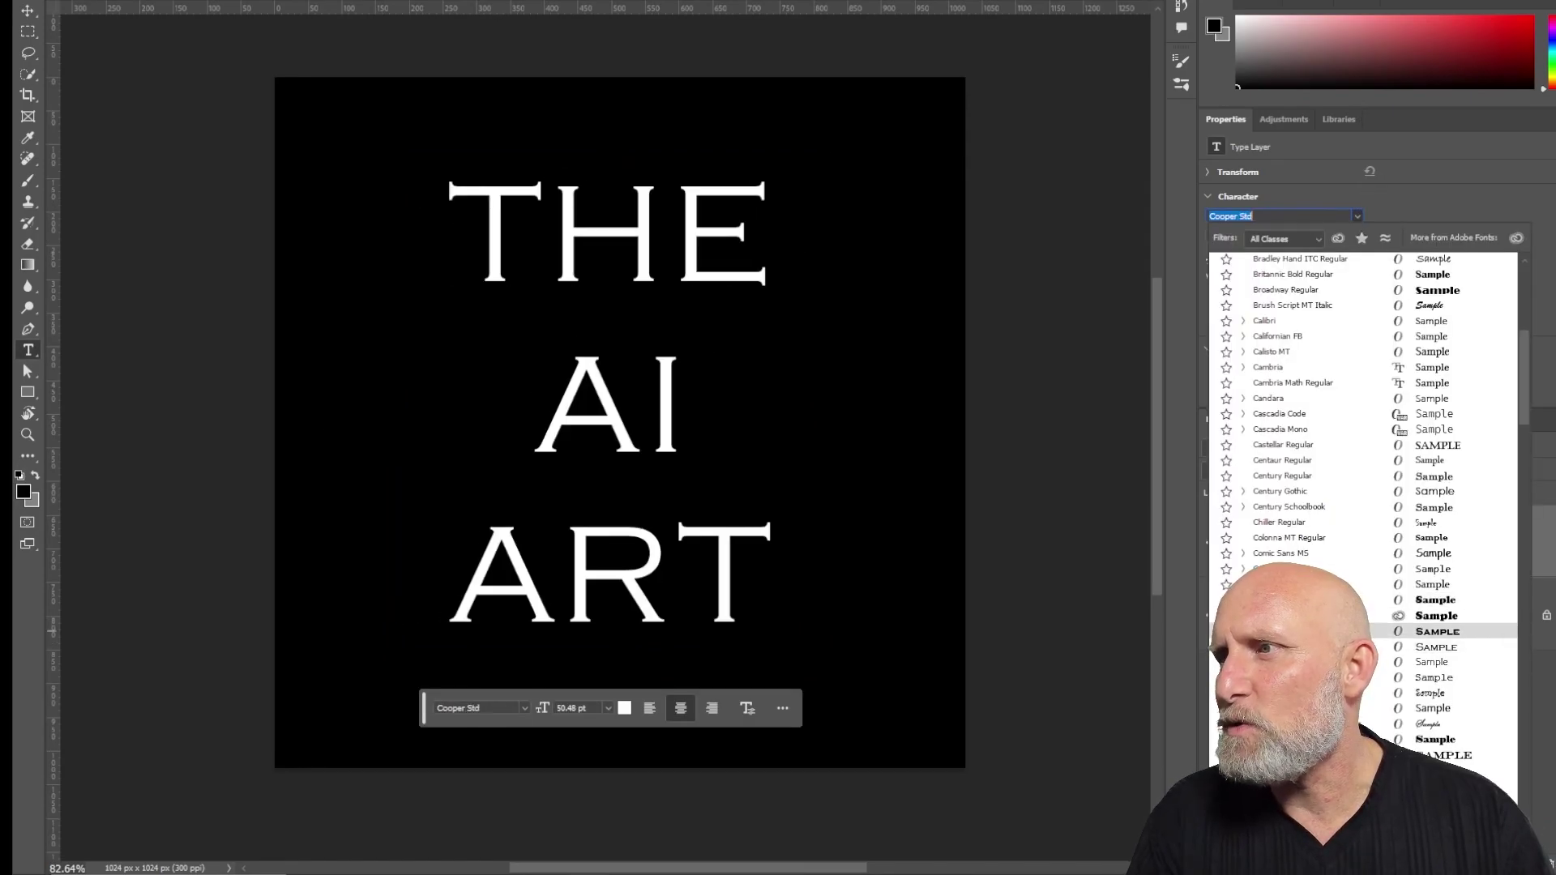
{"action": "key", "text": "Return"}
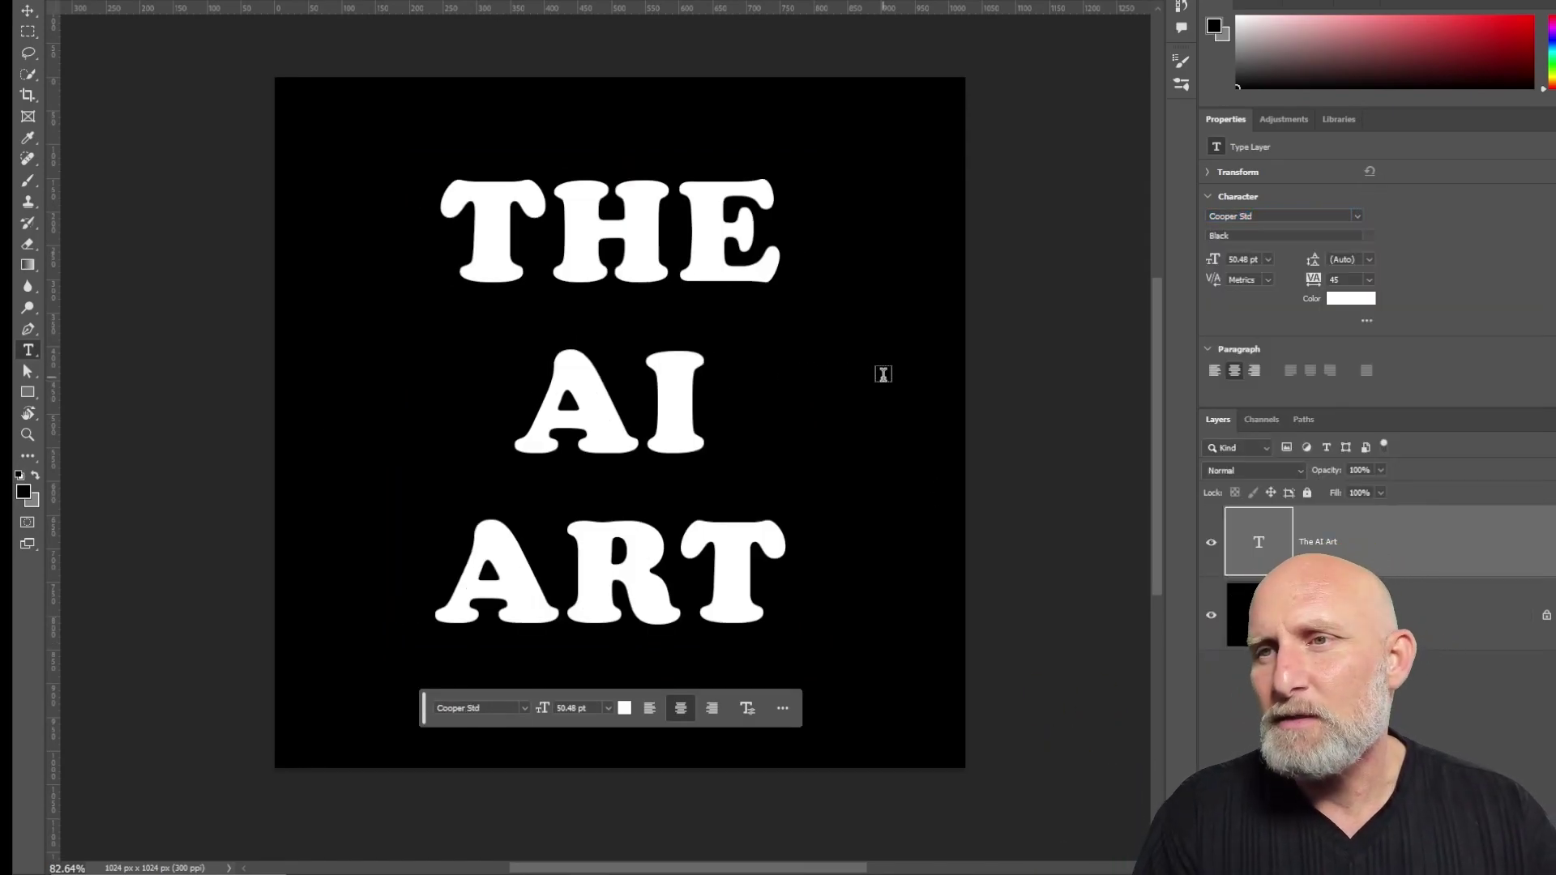
Step: Render a Clouds filter on the Background layer behind the text
{"action": "key", "text": "alt+bracketleft"}
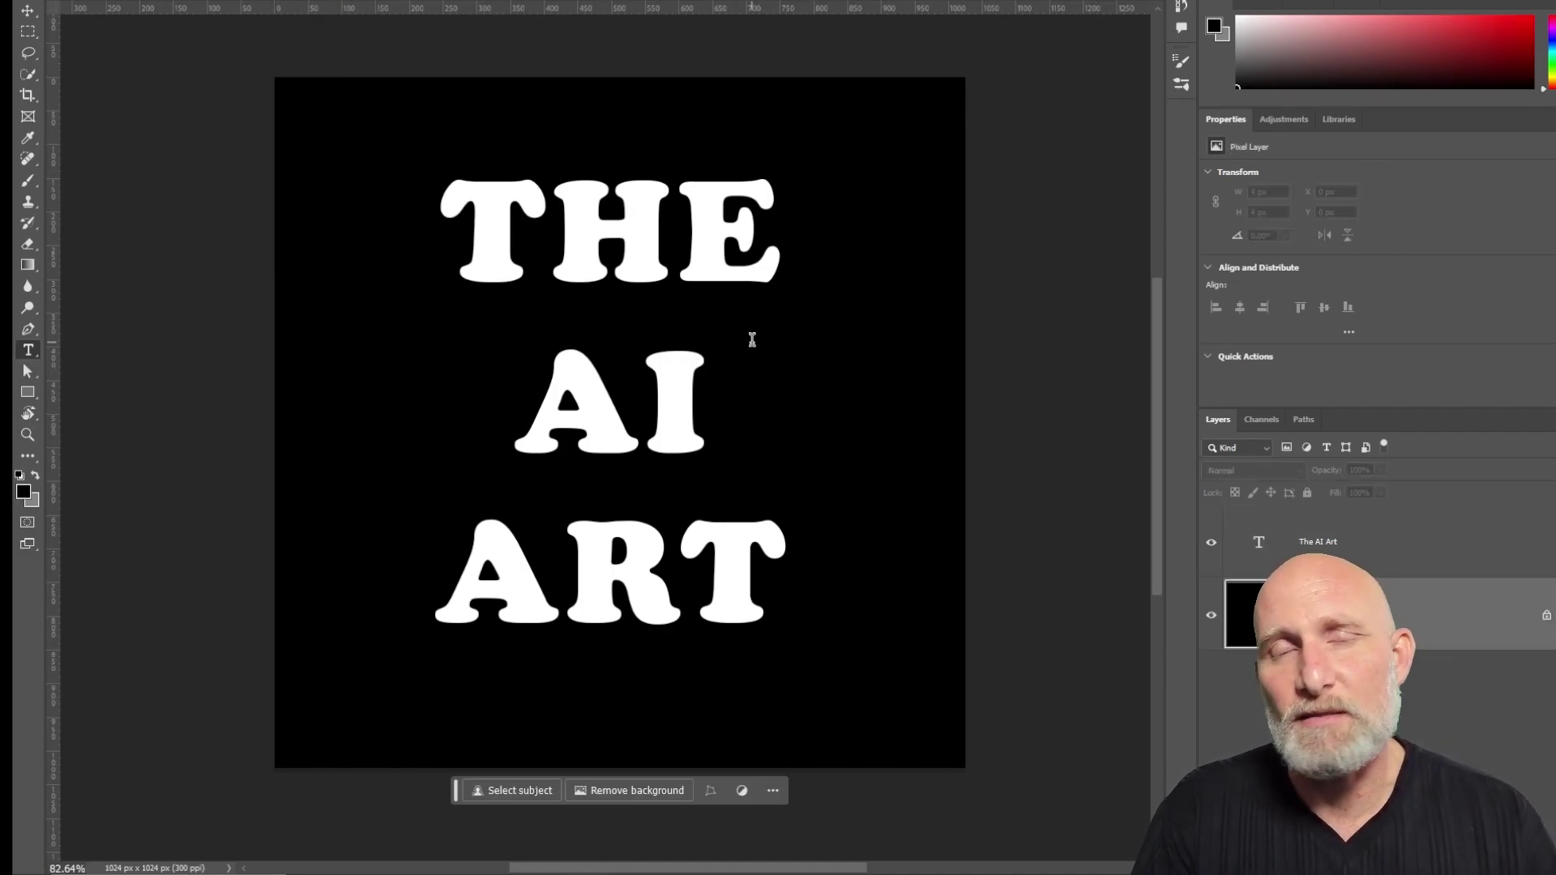
{"action": "left_click", "coordinate": [236, 1]}
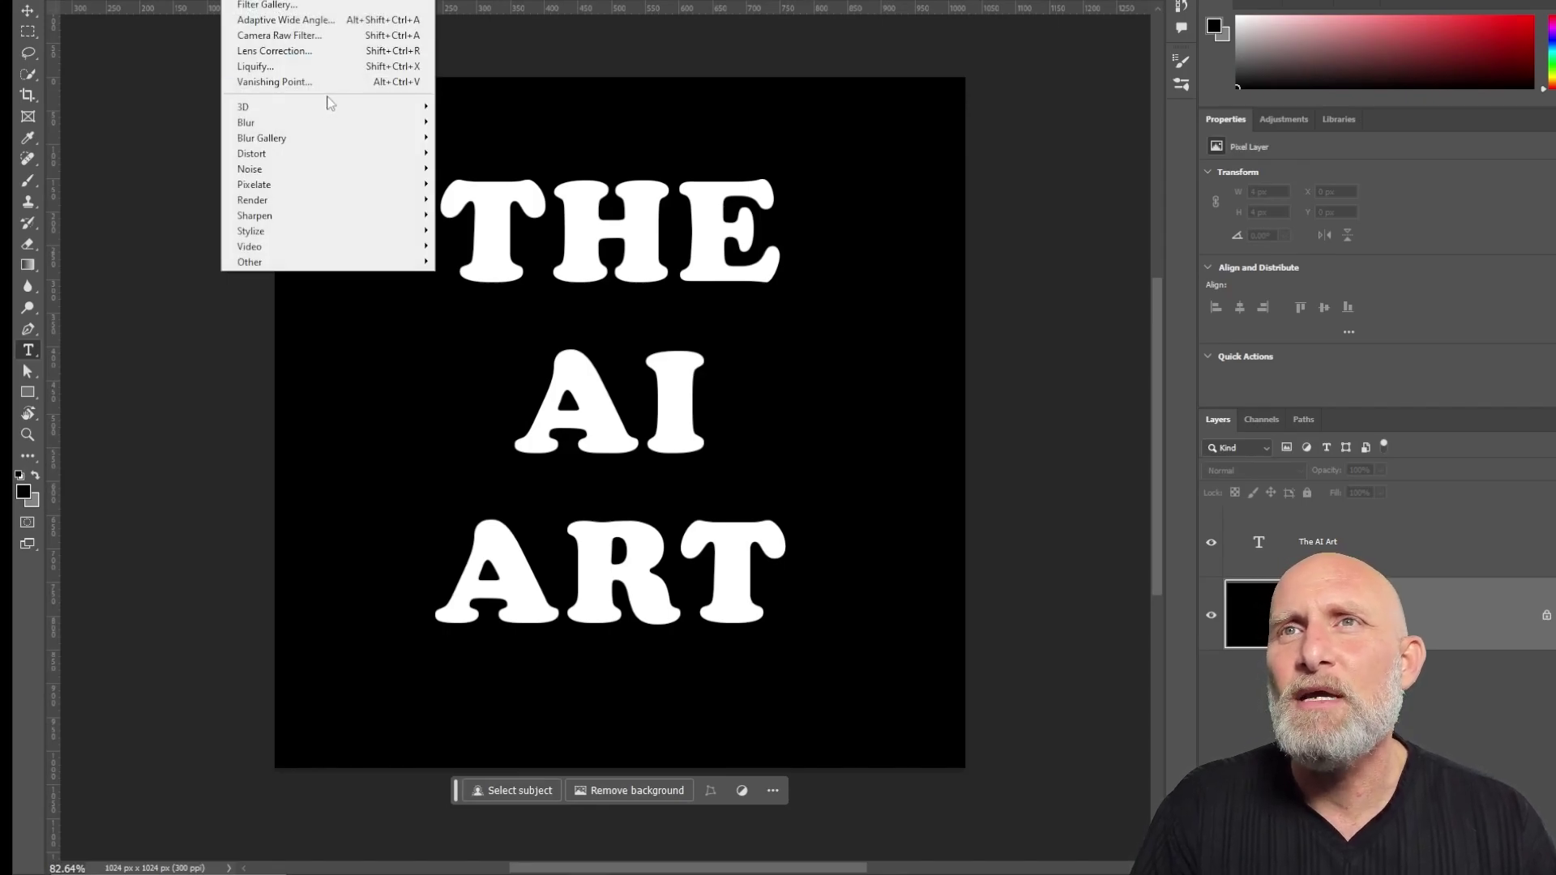
{"action": "mouse_move", "coordinate": [301, 205]}
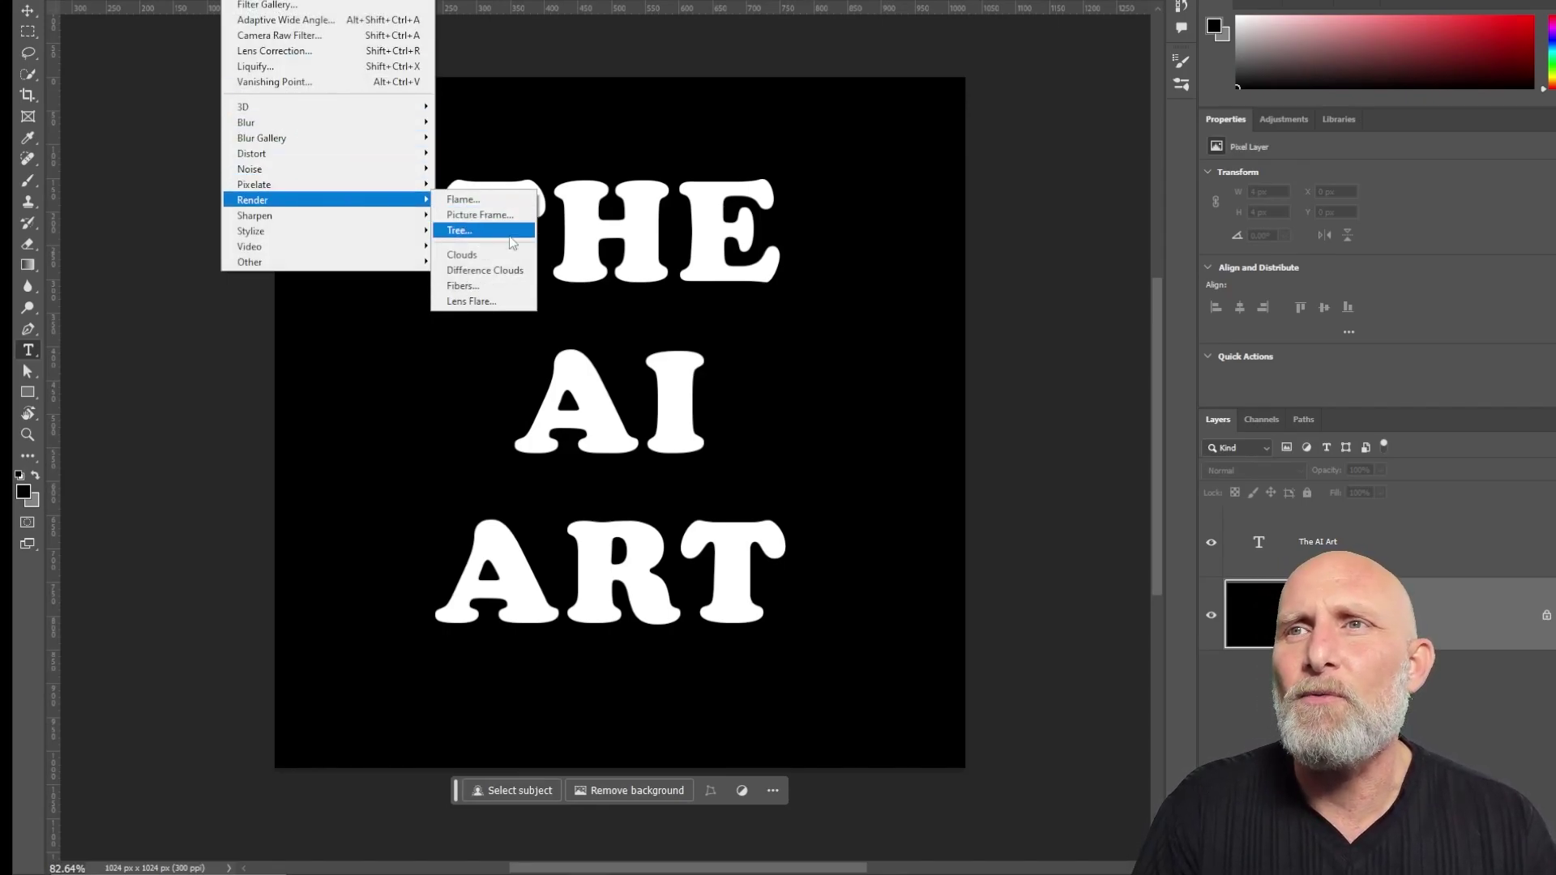
{"action": "left_click", "coordinate": [478, 255]}
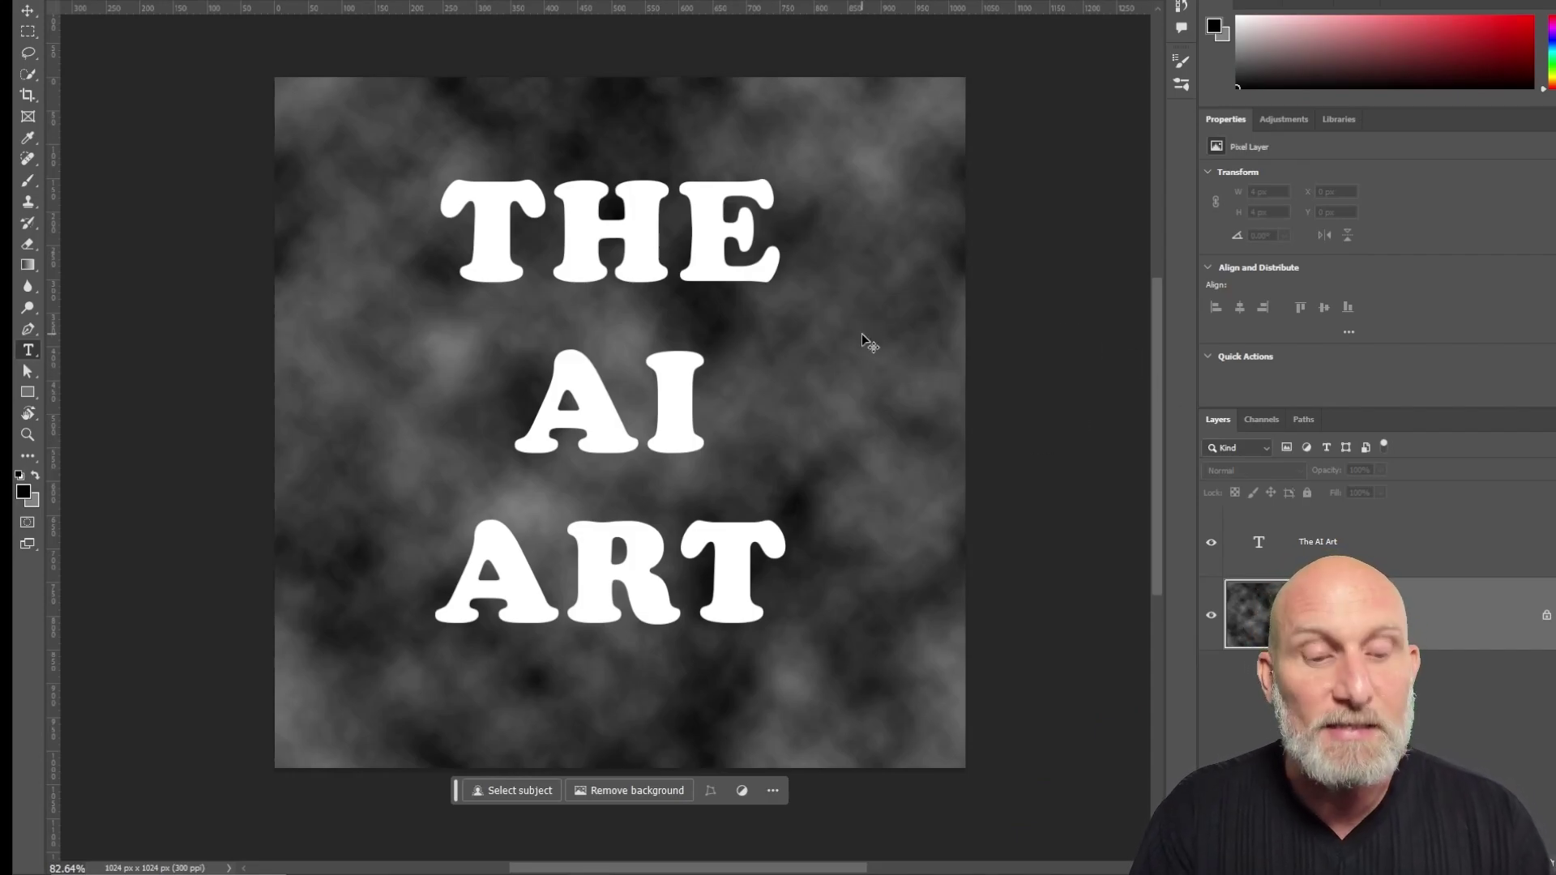
Step: Export the 1024 x 1024 px image for web in PNG-8 format to the Downloads folder as text.png
{"action": "key", "text": "ctrl+alt+shift+s"}
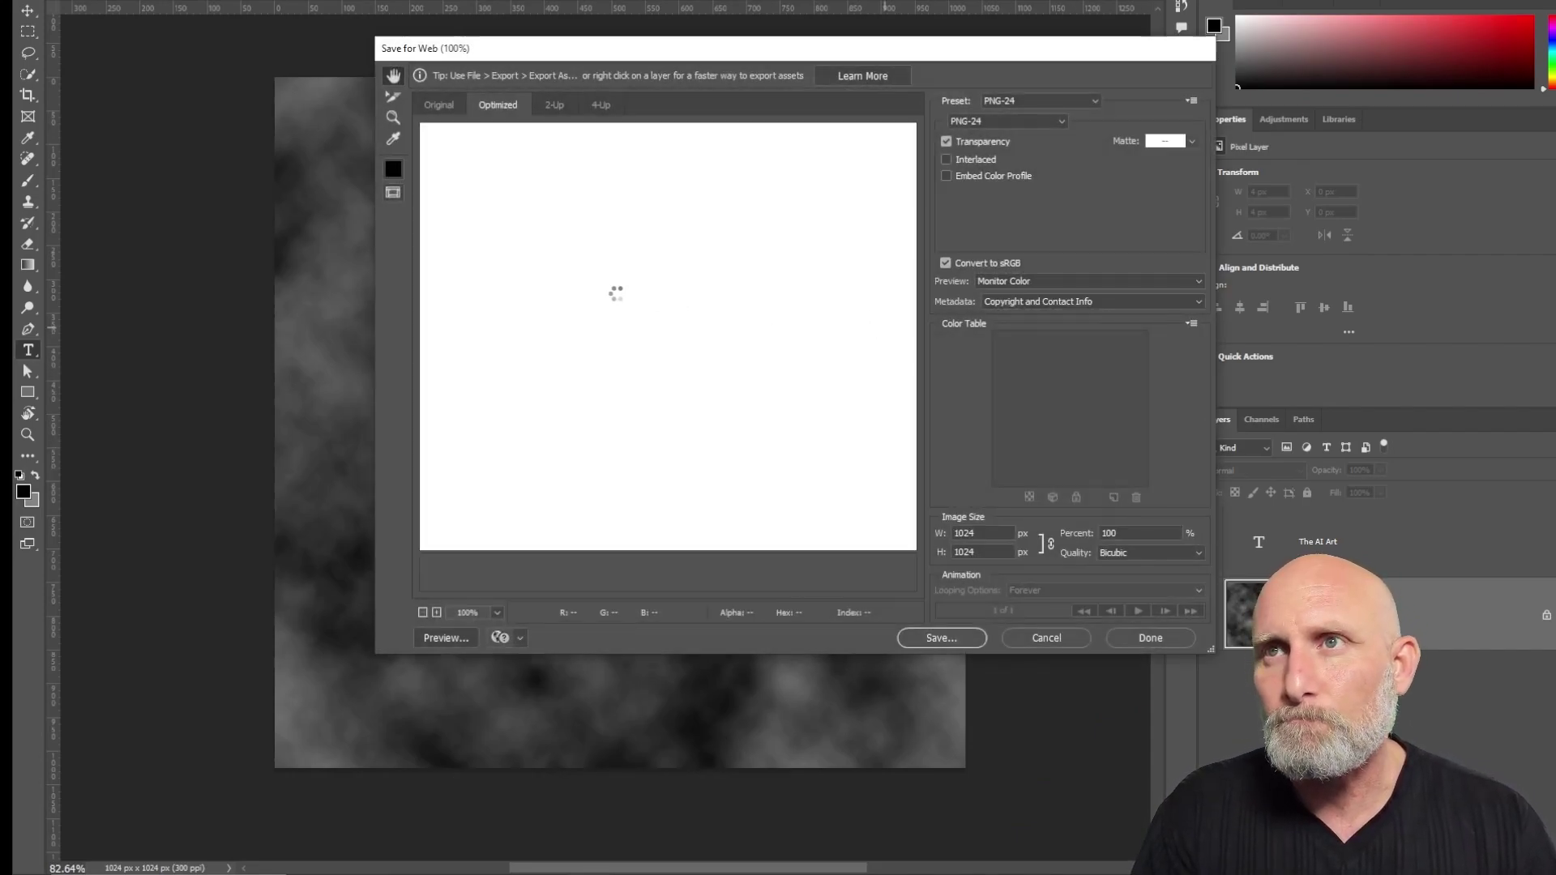
{"action": "left_click", "coordinate": [1007, 121]}
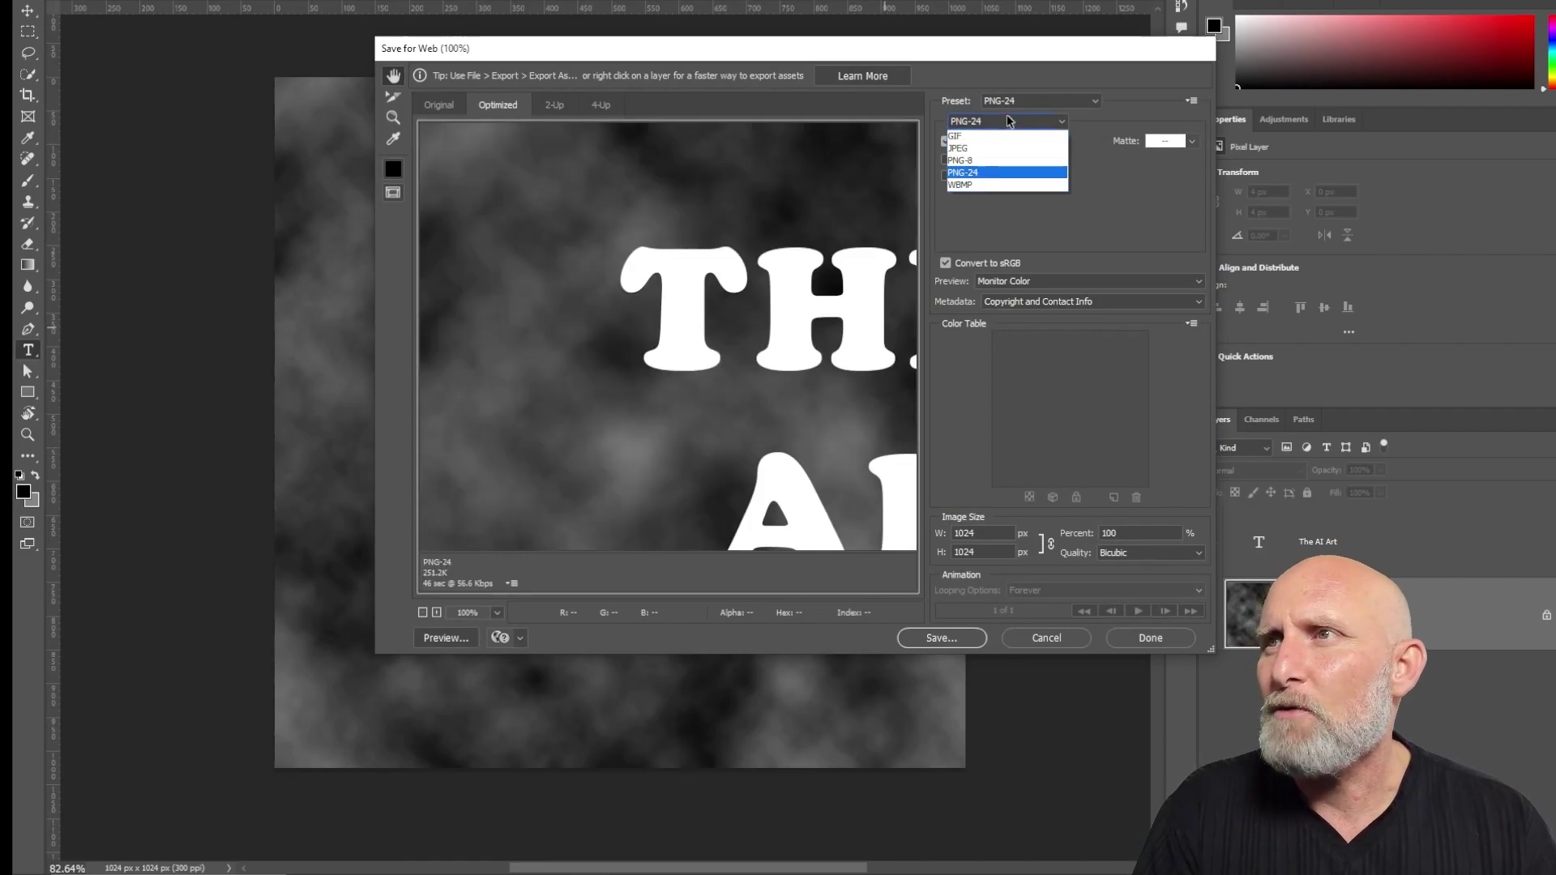
{"action": "left_click", "coordinate": [1004, 158]}
{"action": "left_click", "coordinate": [940, 639]}
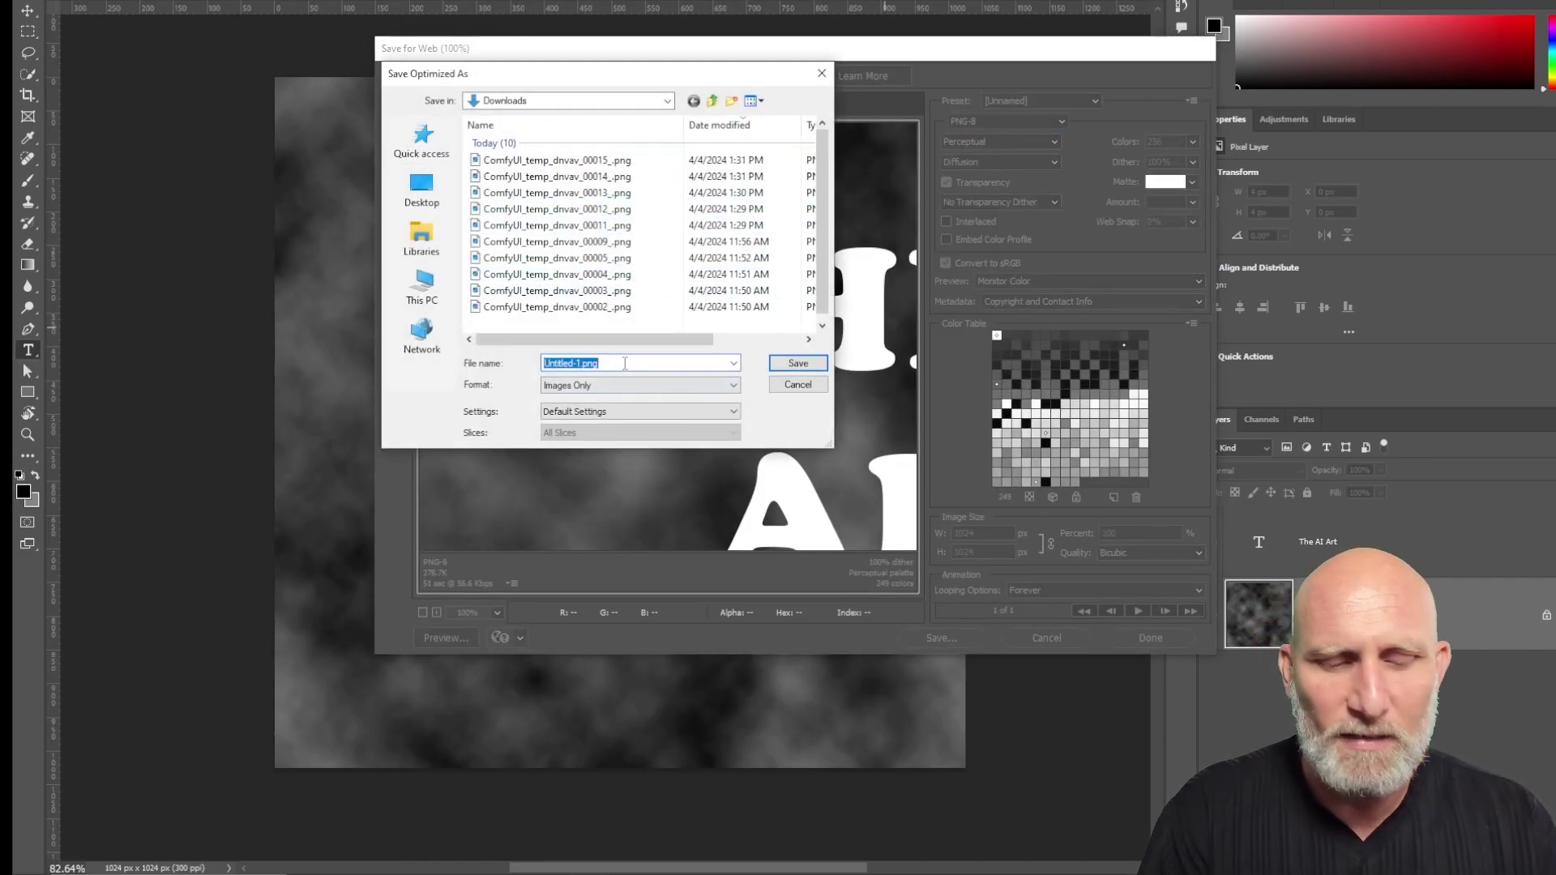
{"action": "key", "text": "shift+Left"}
{"action": "key", "text": "shift+Left"}
{"action": "key", "text": "shift+Left"}
{"action": "key", "text": "shift+Left"}
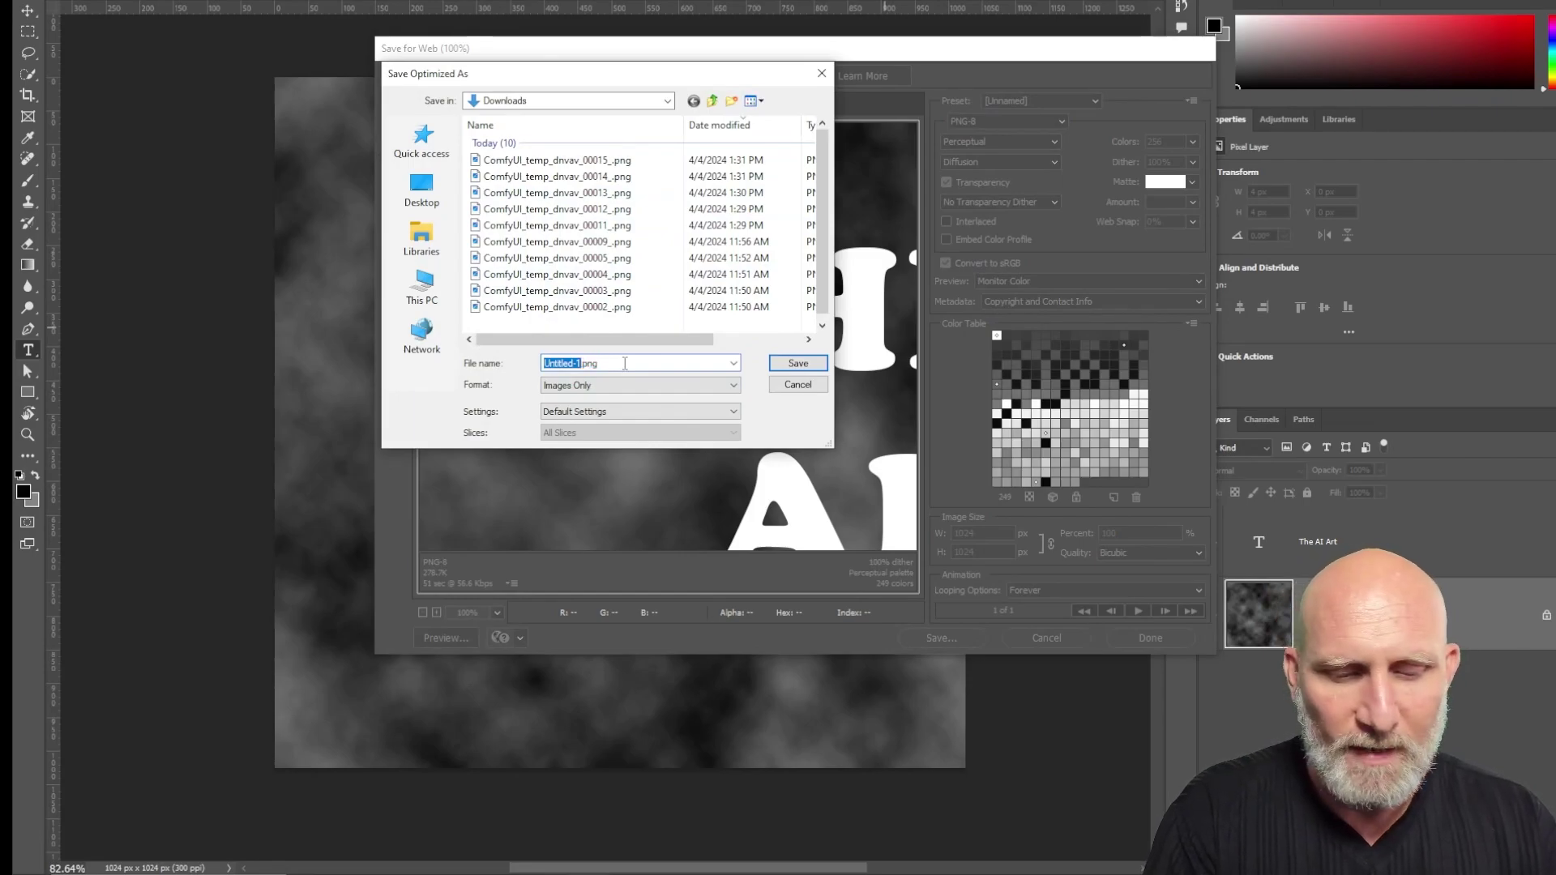
{"action": "type", "text": "theaiart"}
{"action": "key", "text": "Return"}
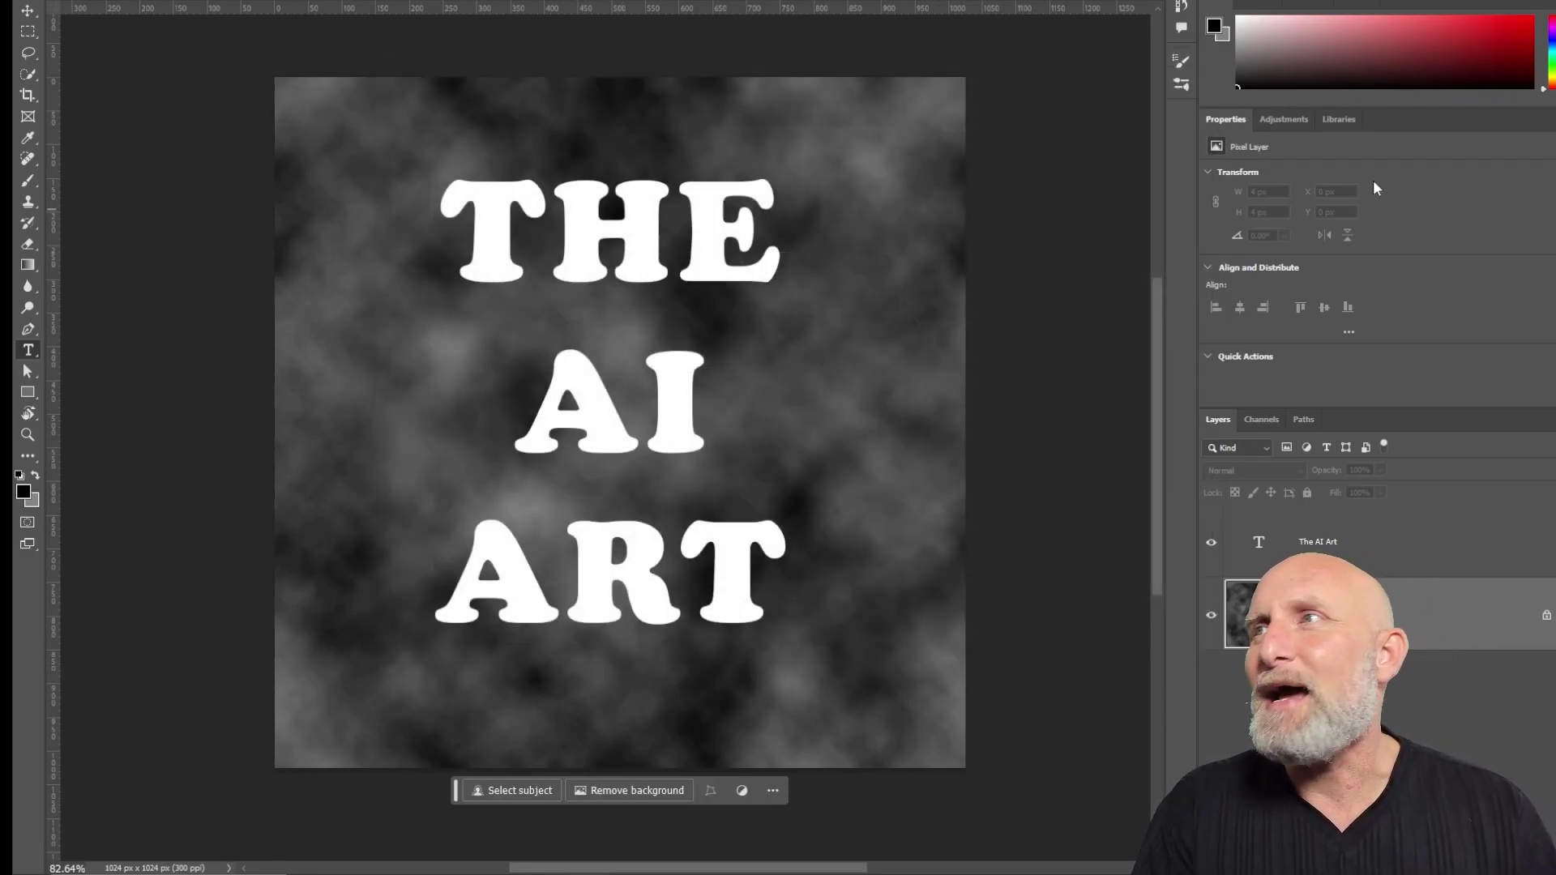
Step: Switch to ComfyUI and load text.png into the Load Image node that feeds Apply ControlNet
{"action": "key", "text": "ctrl+q"}
{"action": "left_click", "coordinate": [780, 280]}
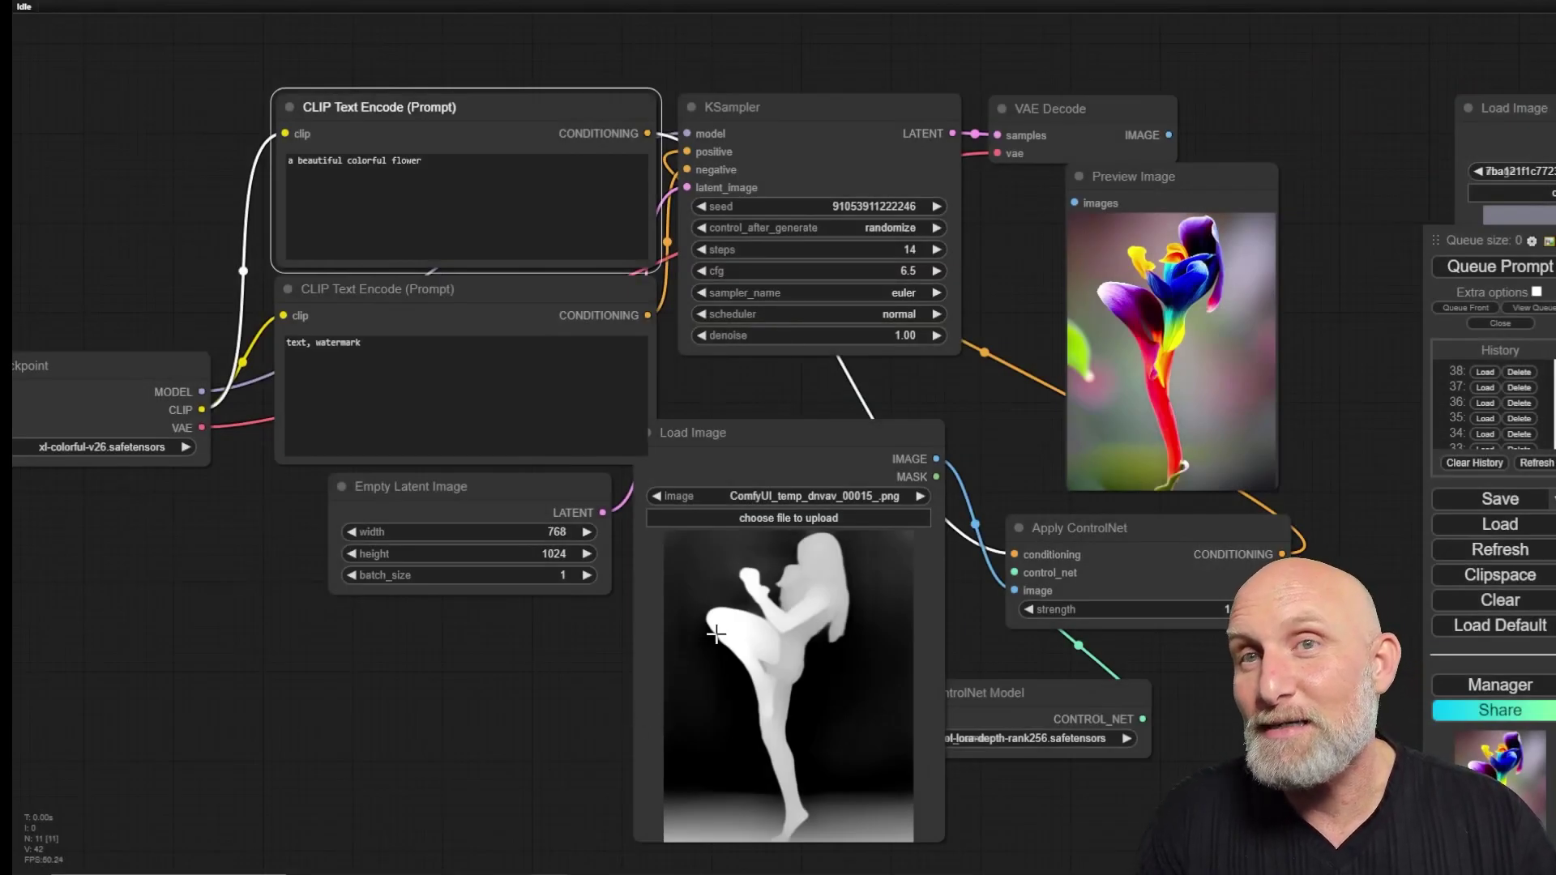
{"action": "left_click", "coordinate": [800, 518]}
{"action": "double_click", "coordinate": [305, 122]}
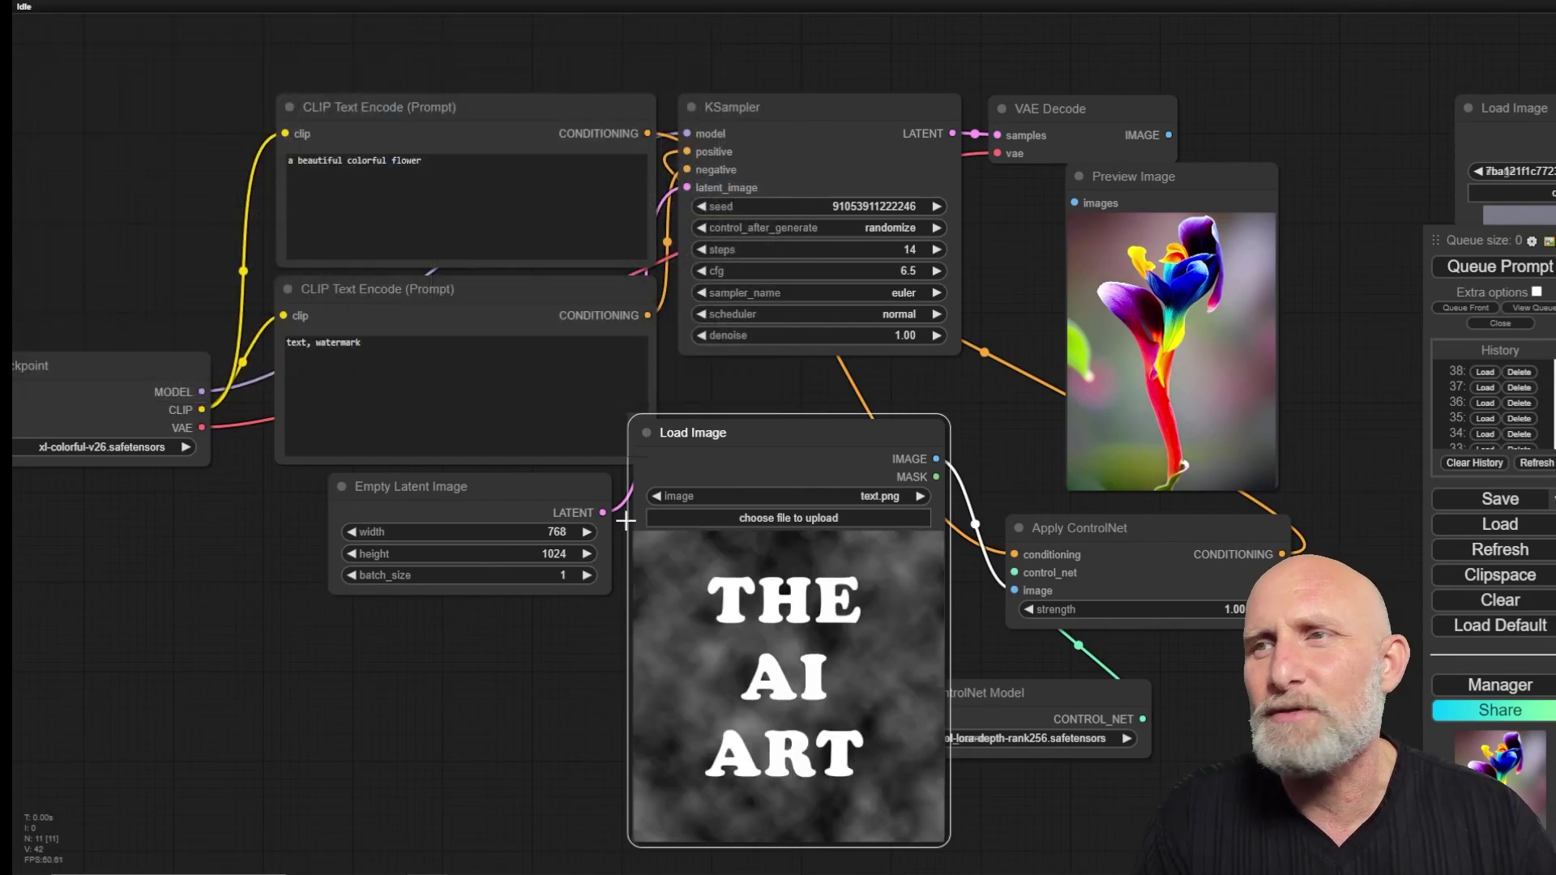
Step: Replace the positive prompt with "m&m candies on a blanket"
{"action": "left_click_drag", "start_coordinate": [979, 397], "coordinate": [733, 407]}
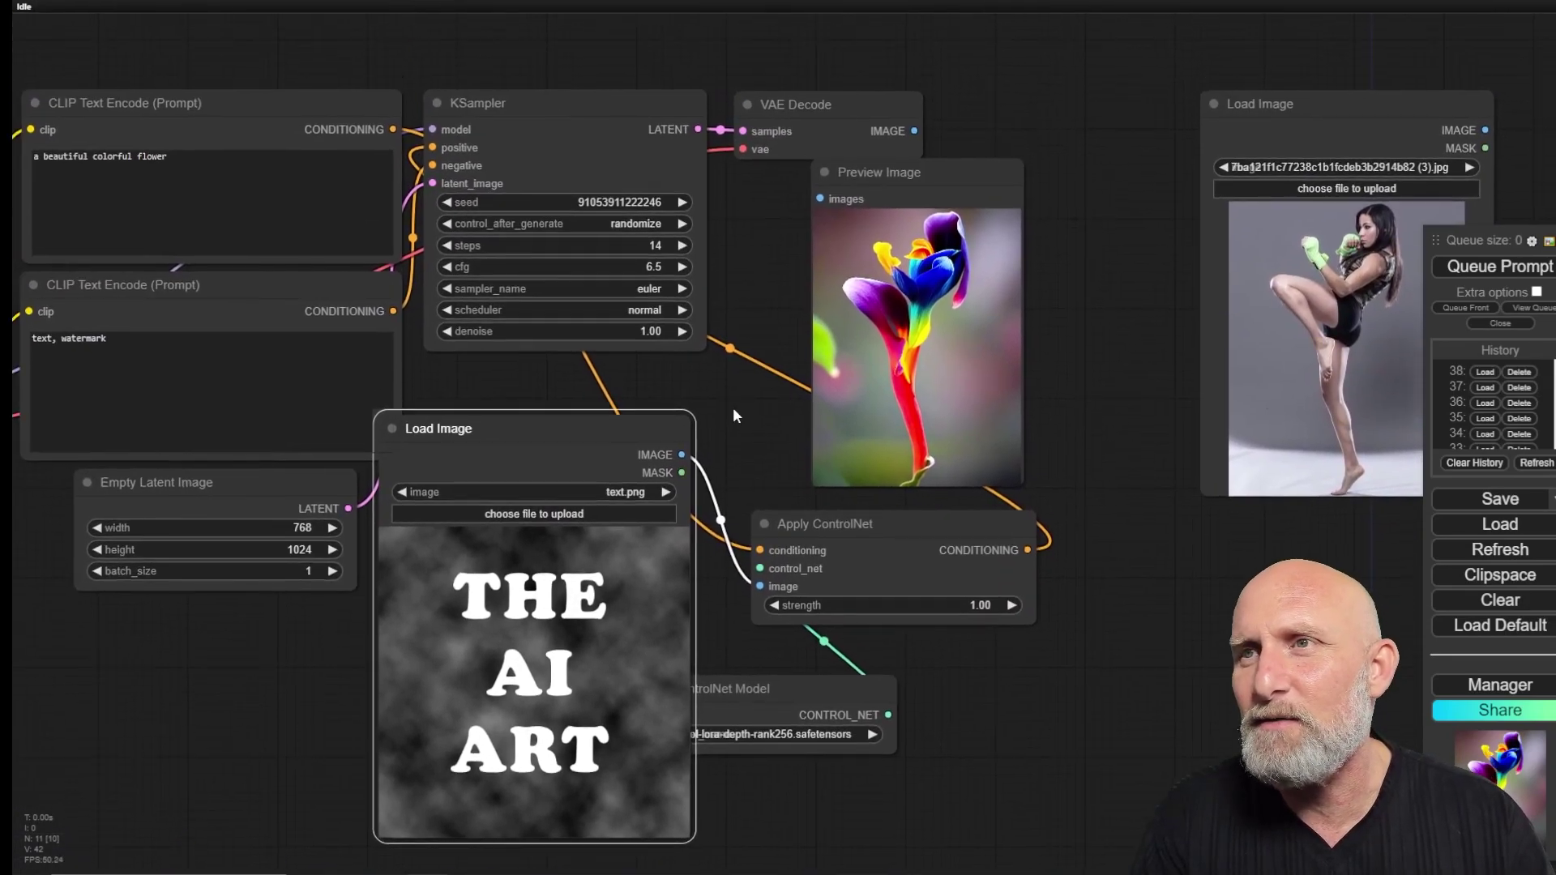
{"action": "left_click_drag", "start_coordinate": [522, 397], "coordinate": [891, 421]}
{"action": "left_click", "coordinate": [577, 199]}
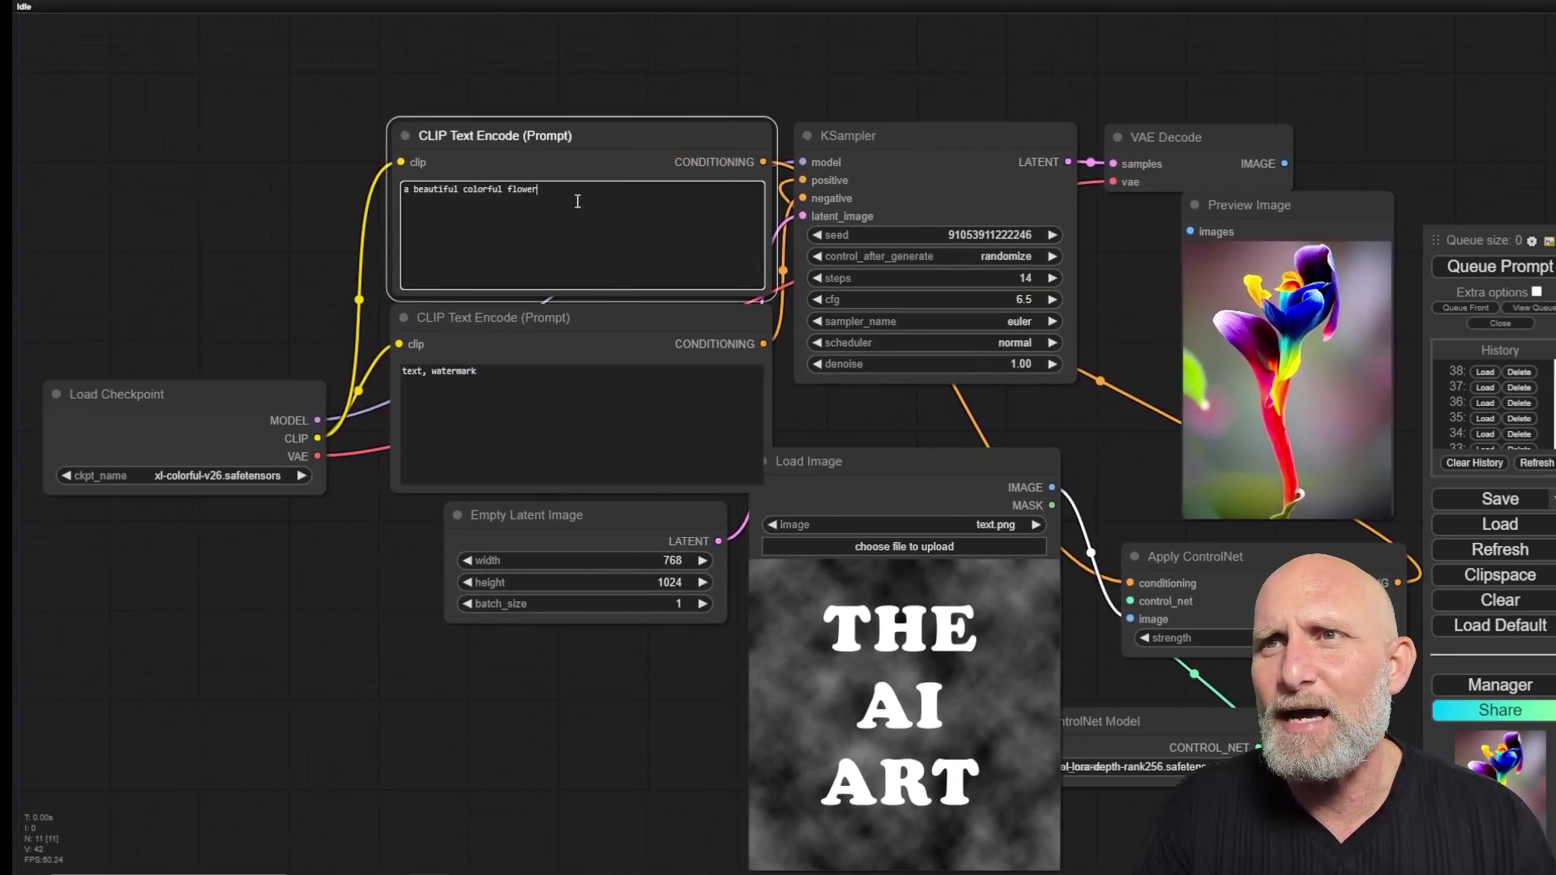
{"action": "key", "text": "ctrl+a"}
{"action": "scroll", "coordinate": [577, 199], "scroll_direction": "up", "scroll_amount": 2}
{"action": "type", "text": "em"}
{"action": "type", "text": "&m"}
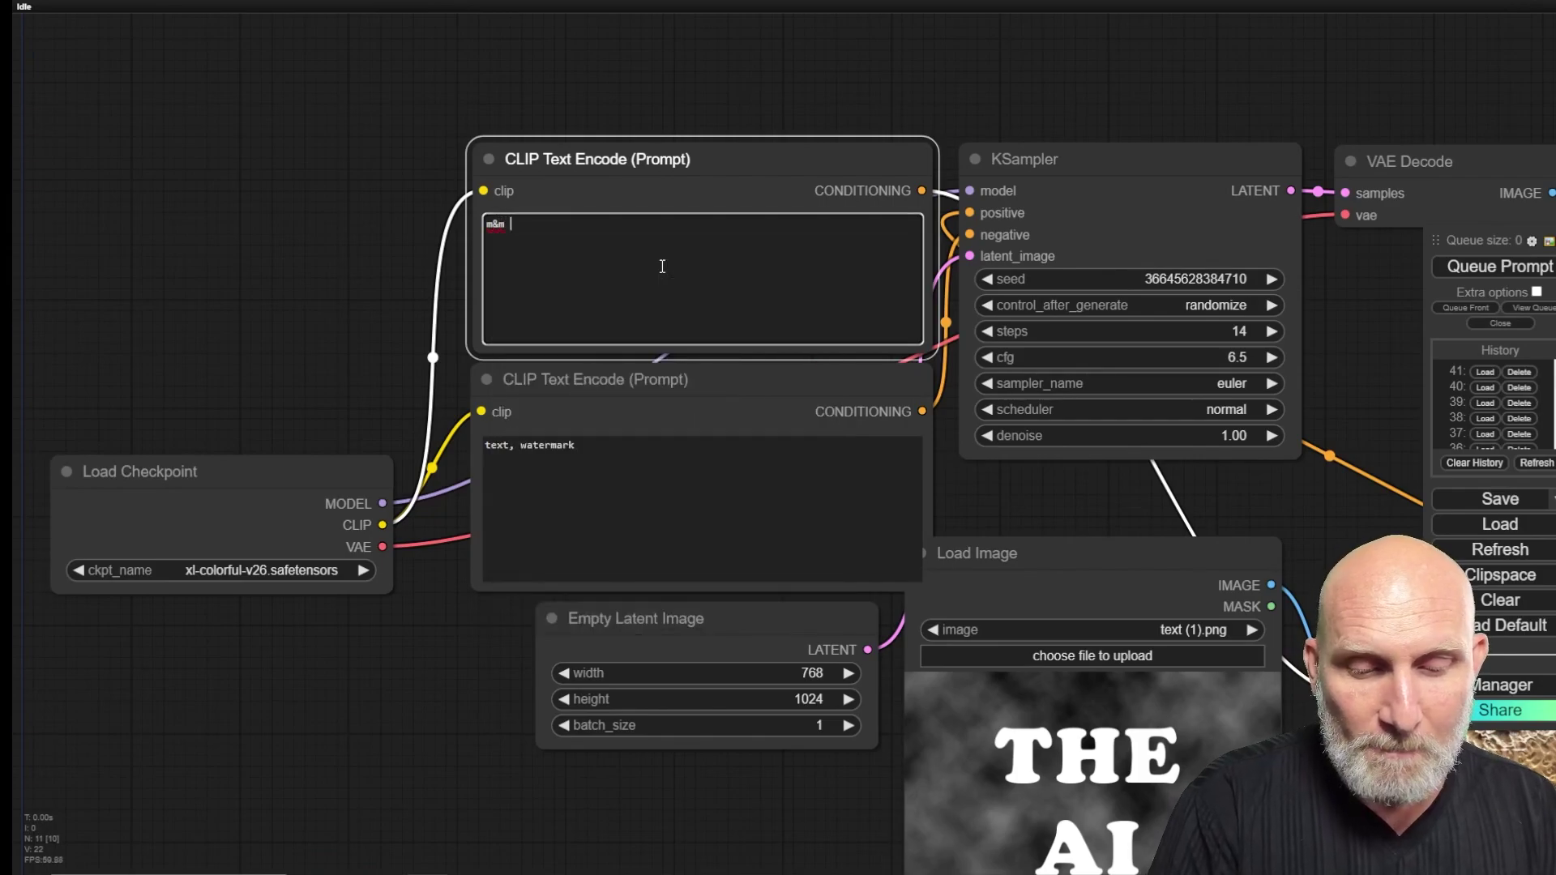
{"action": "type", "text": " candi"}
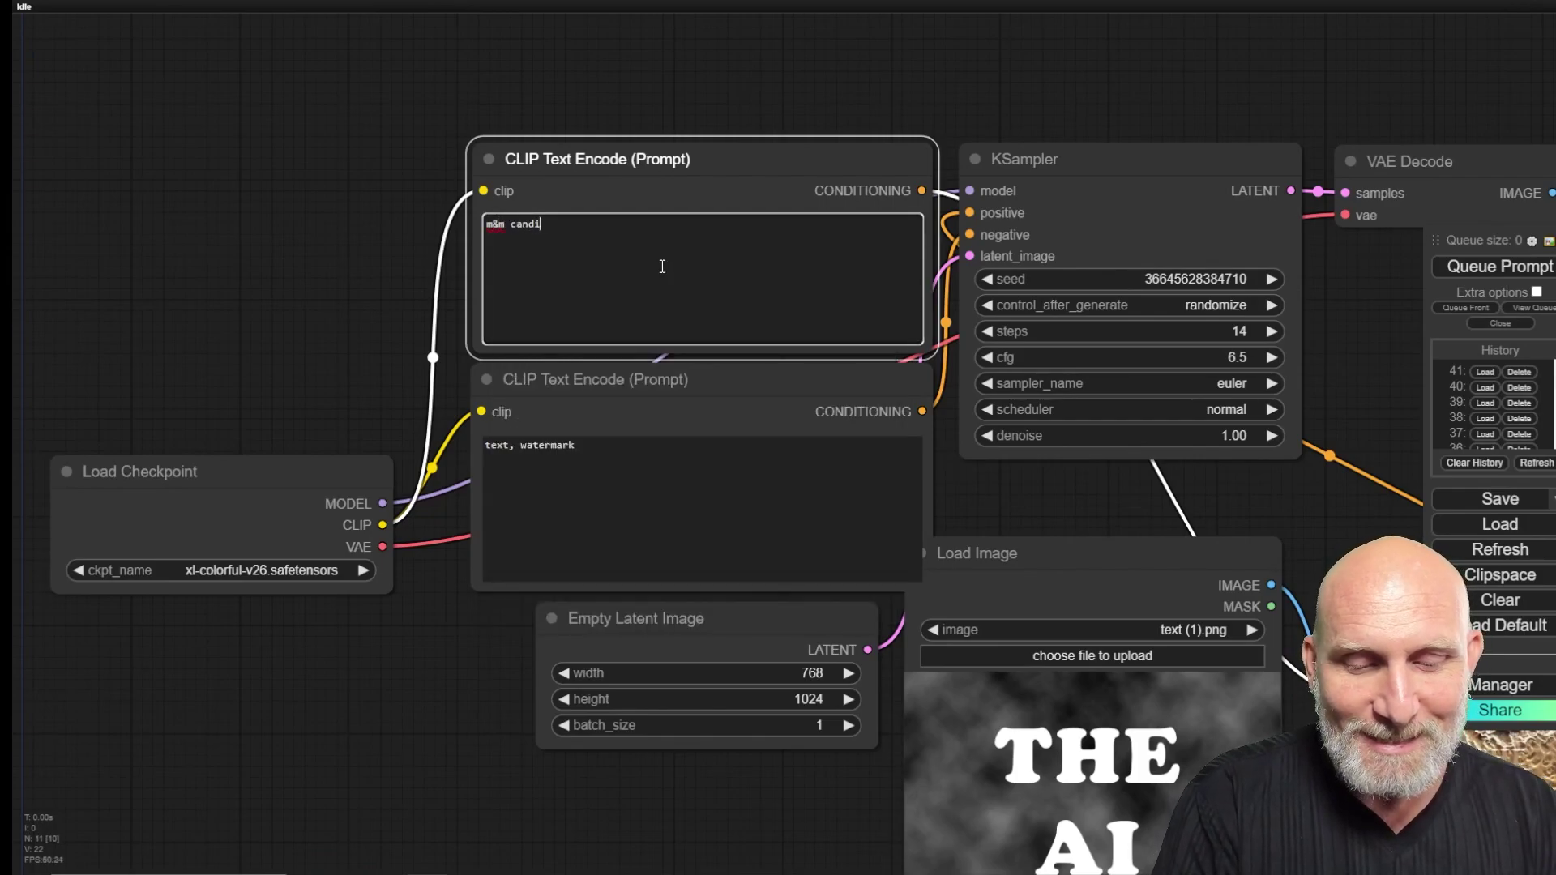
{"action": "type", "text": "es on "}
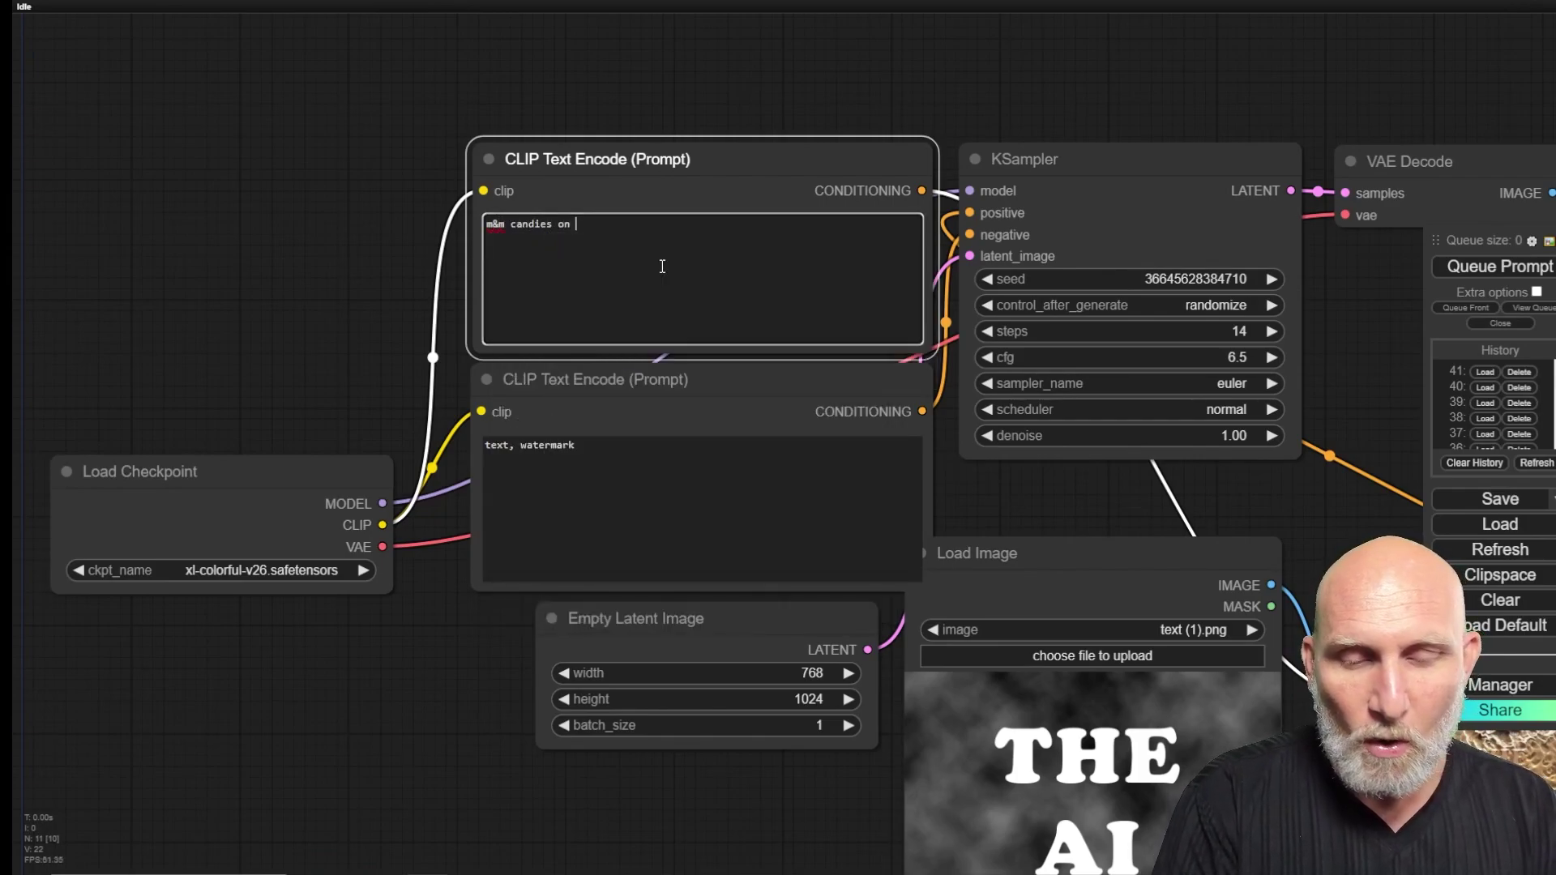
{"action": "type", "text": "a blanket"}
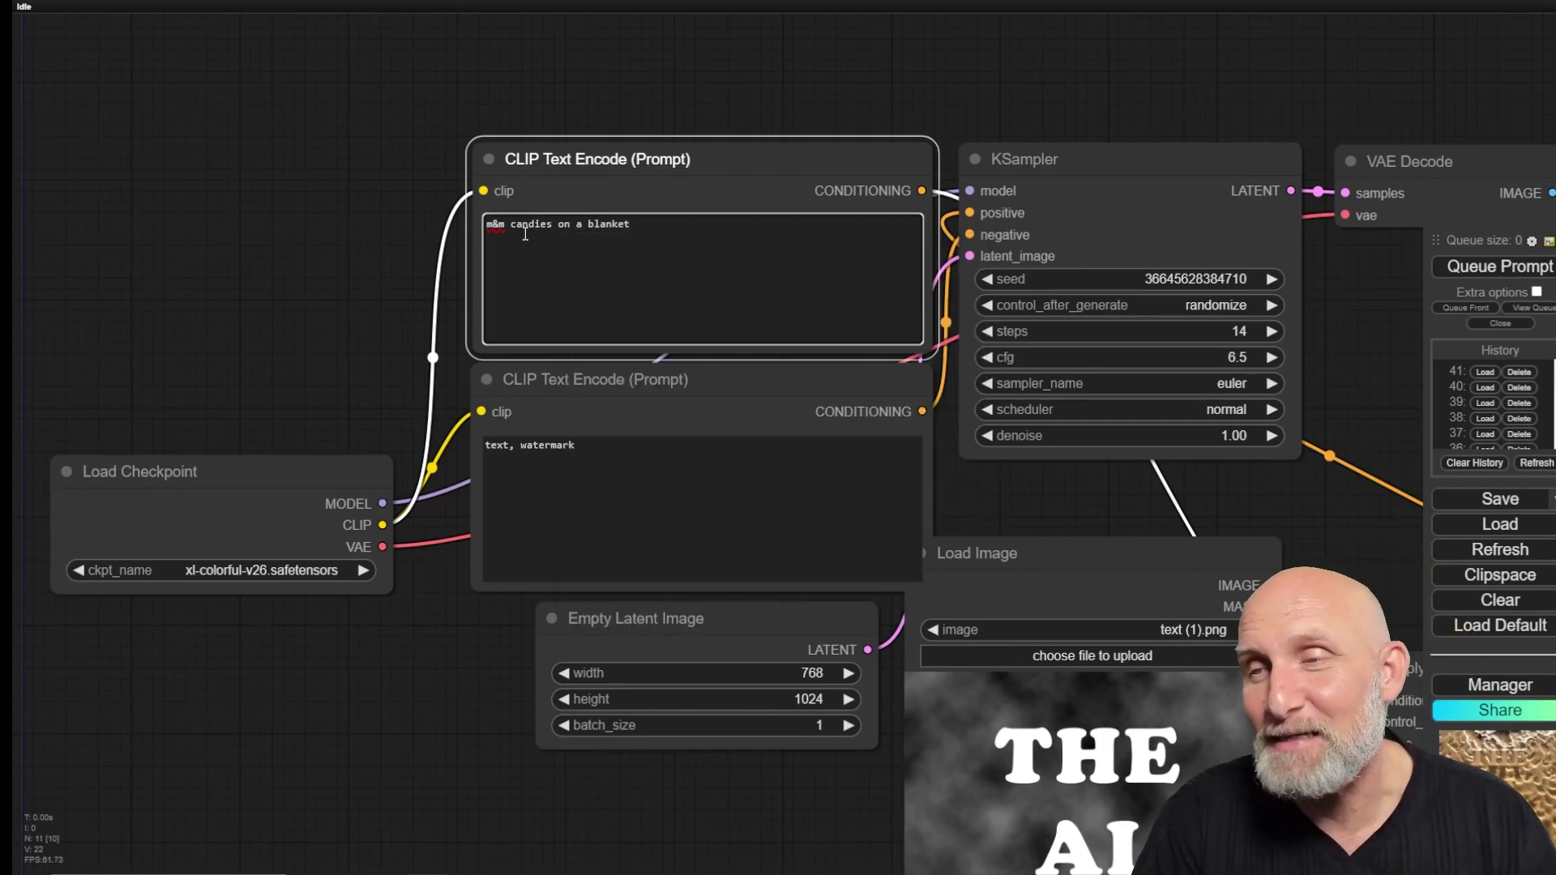
Step: Set the Empty Latent Image width to 1024 and generate the candy text image
{"action": "left_click", "coordinate": [806, 676]}
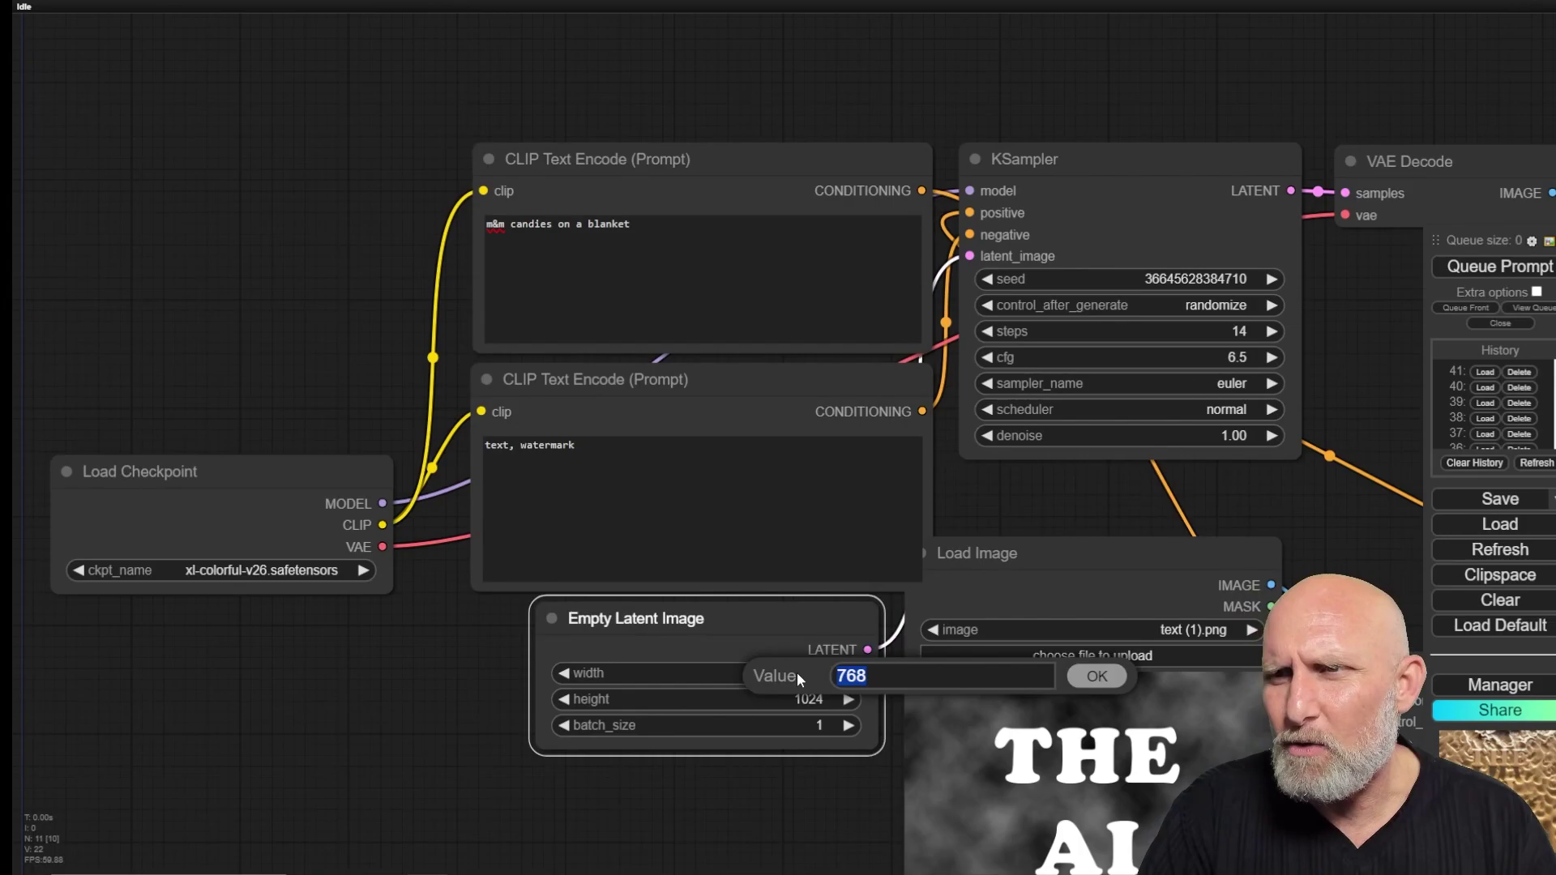
{"action": "type", "text": "1024"}
{"action": "key", "text": "Return"}
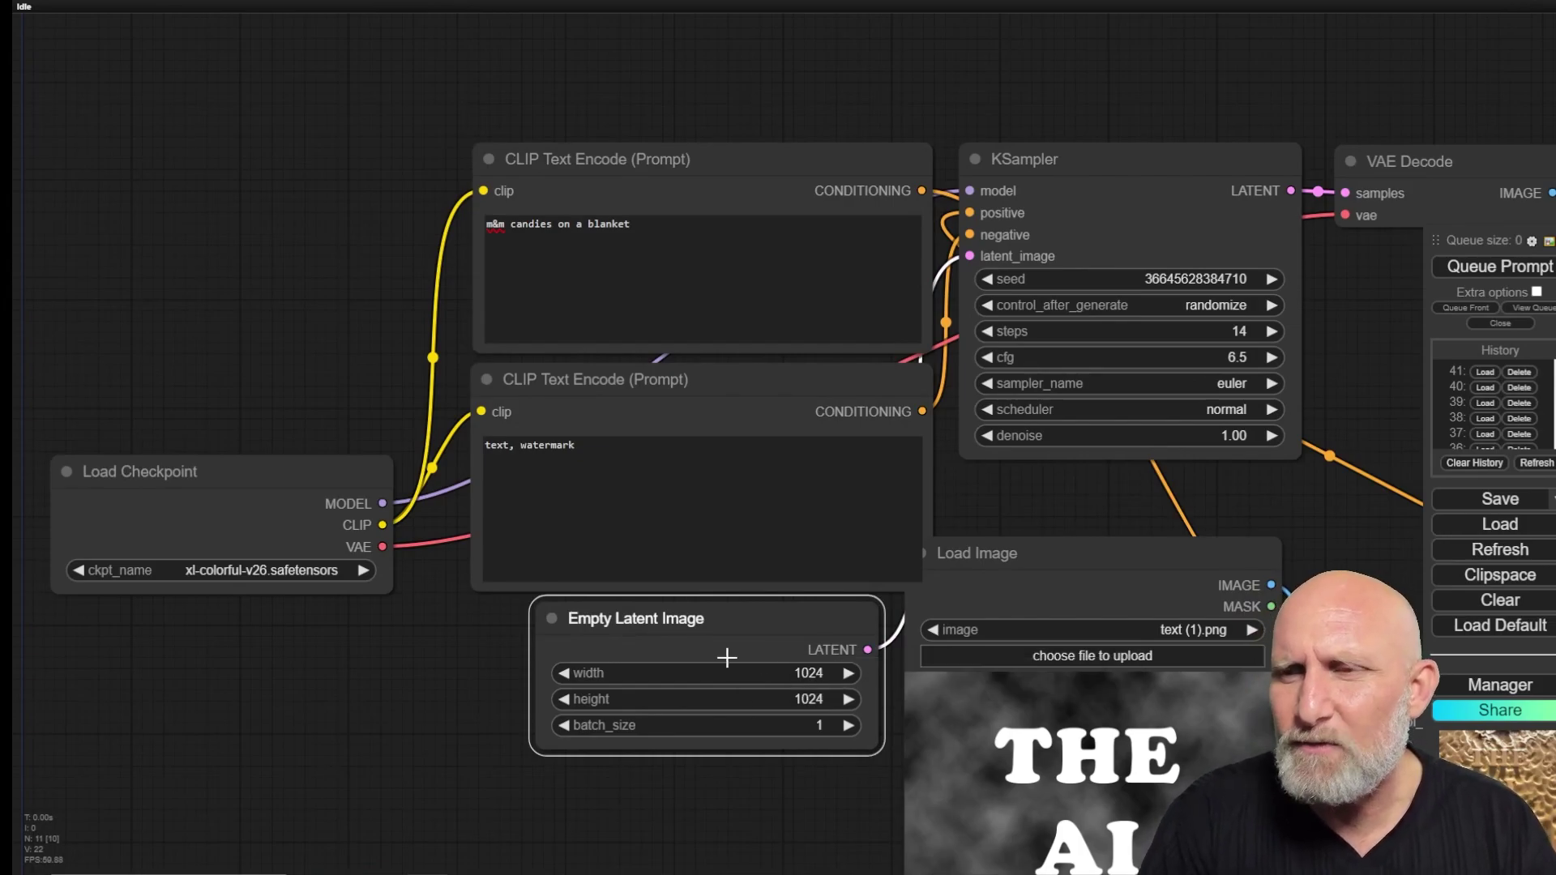
{"action": "left_click_drag", "start_coordinate": [1121, 730], "coordinate": [772, 614]}
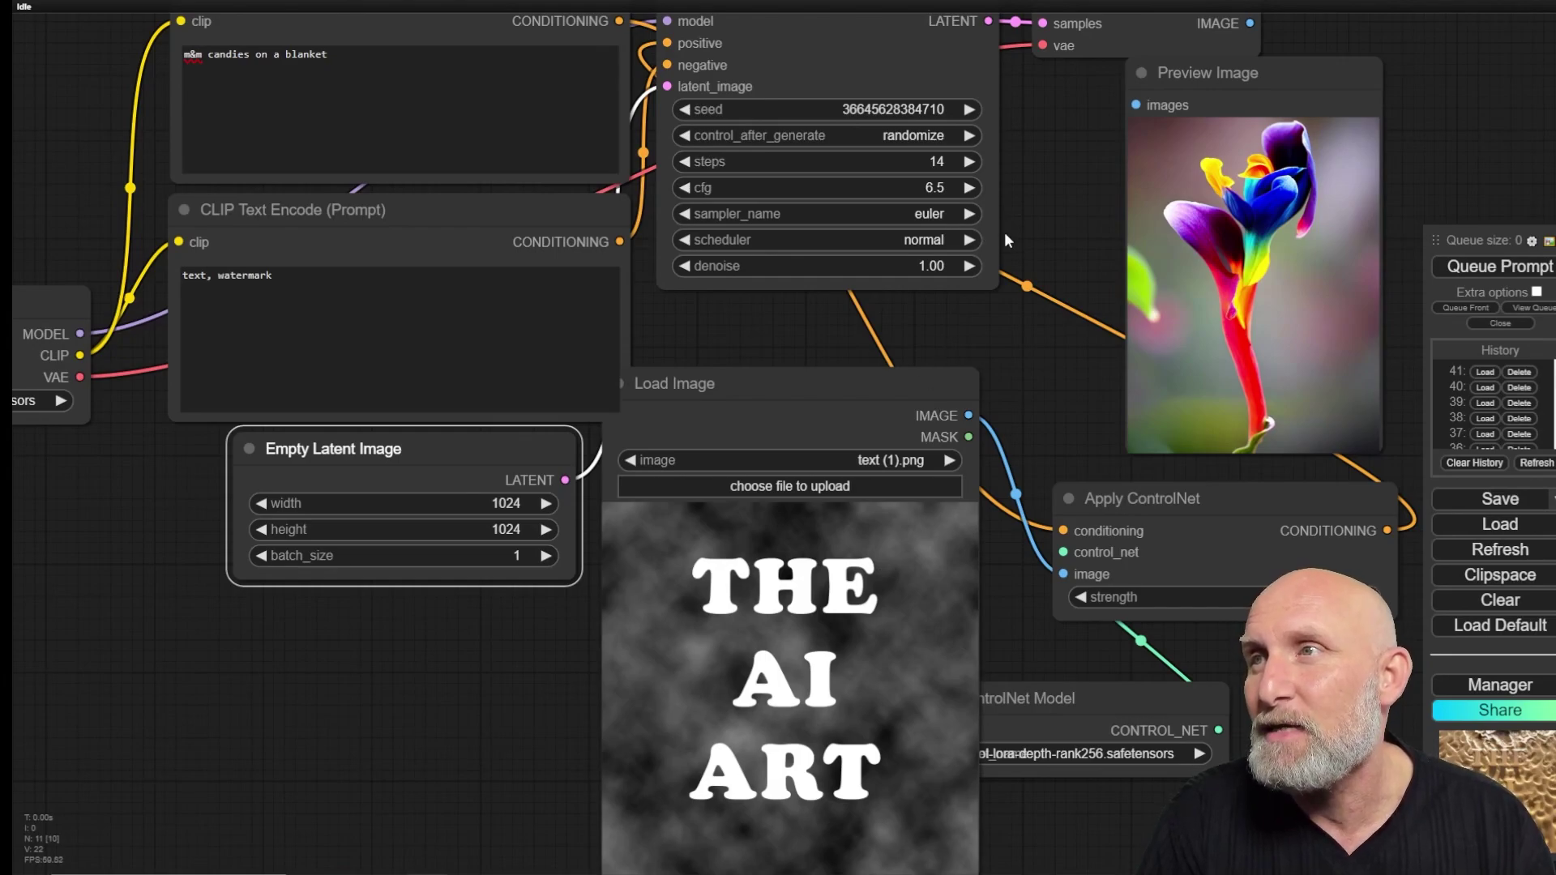
{"action": "left_click_drag", "start_coordinate": [1005, 240], "coordinate": [1002, 470]}
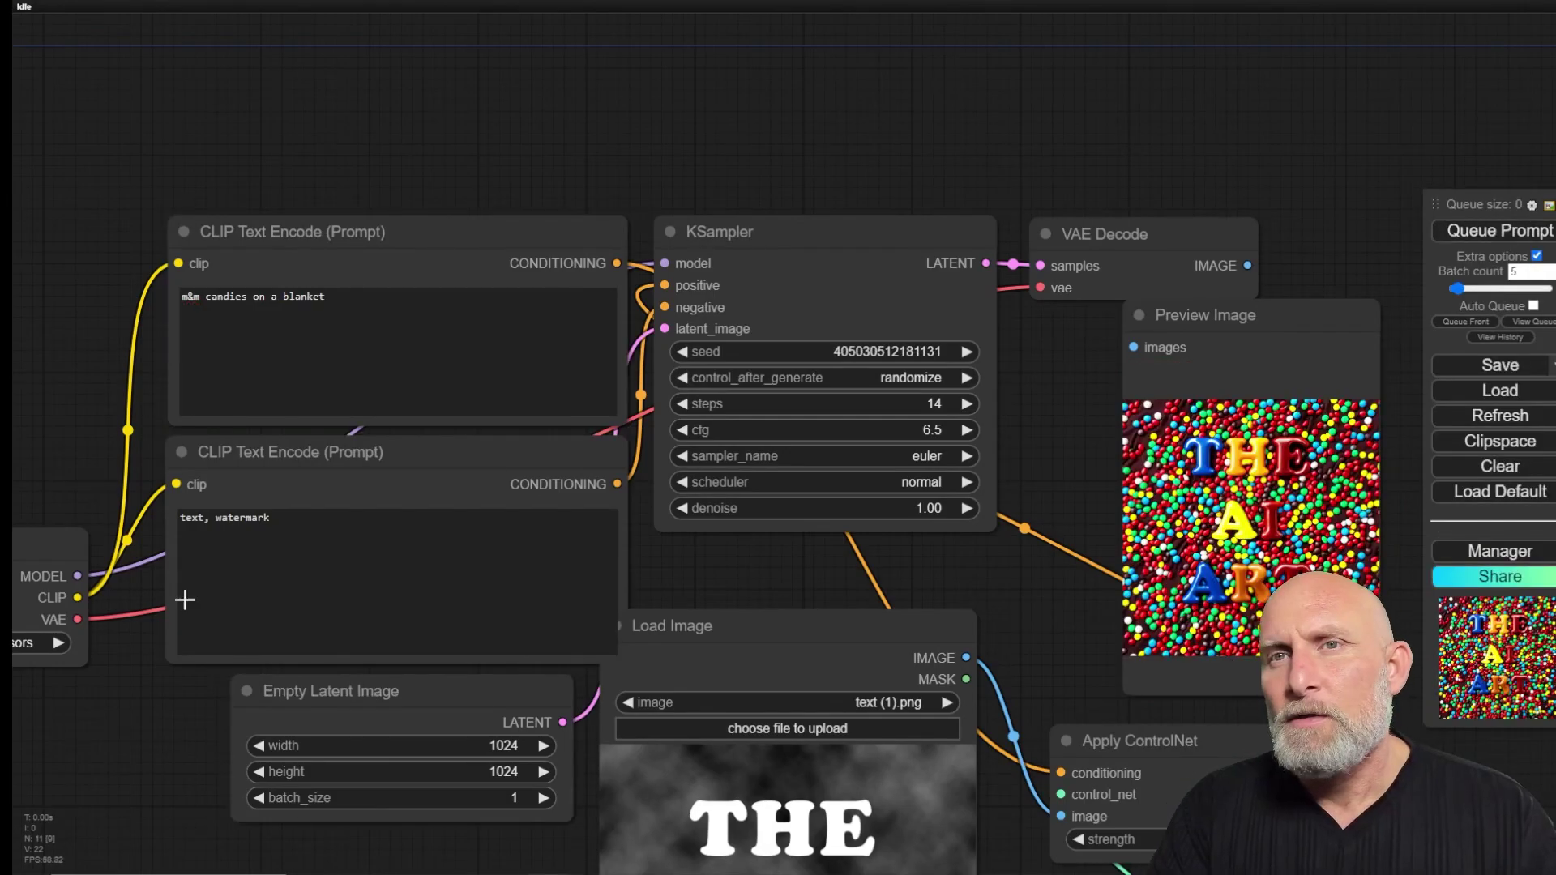
Step: Examine the generated candy text image up close and compare it with the source text picture in the Load Image node
{"action": "scroll", "coordinate": [1205, 575], "scroll_direction": "up", "scroll_amount": 5}
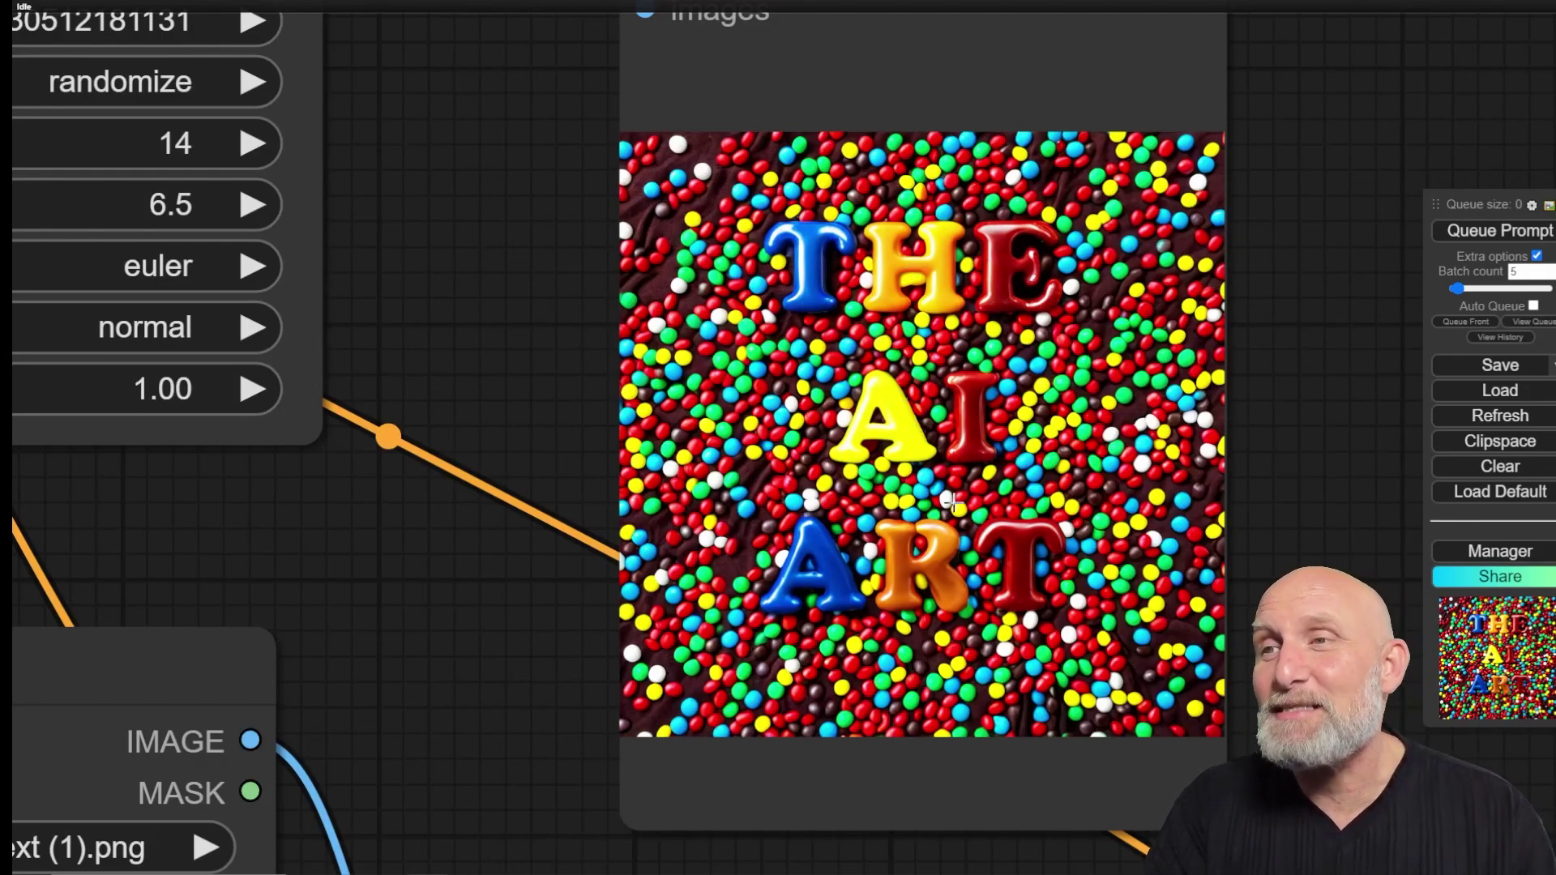
{"action": "scroll", "coordinate": [780, 420], "scroll_direction": "down", "scroll_amount": 4}
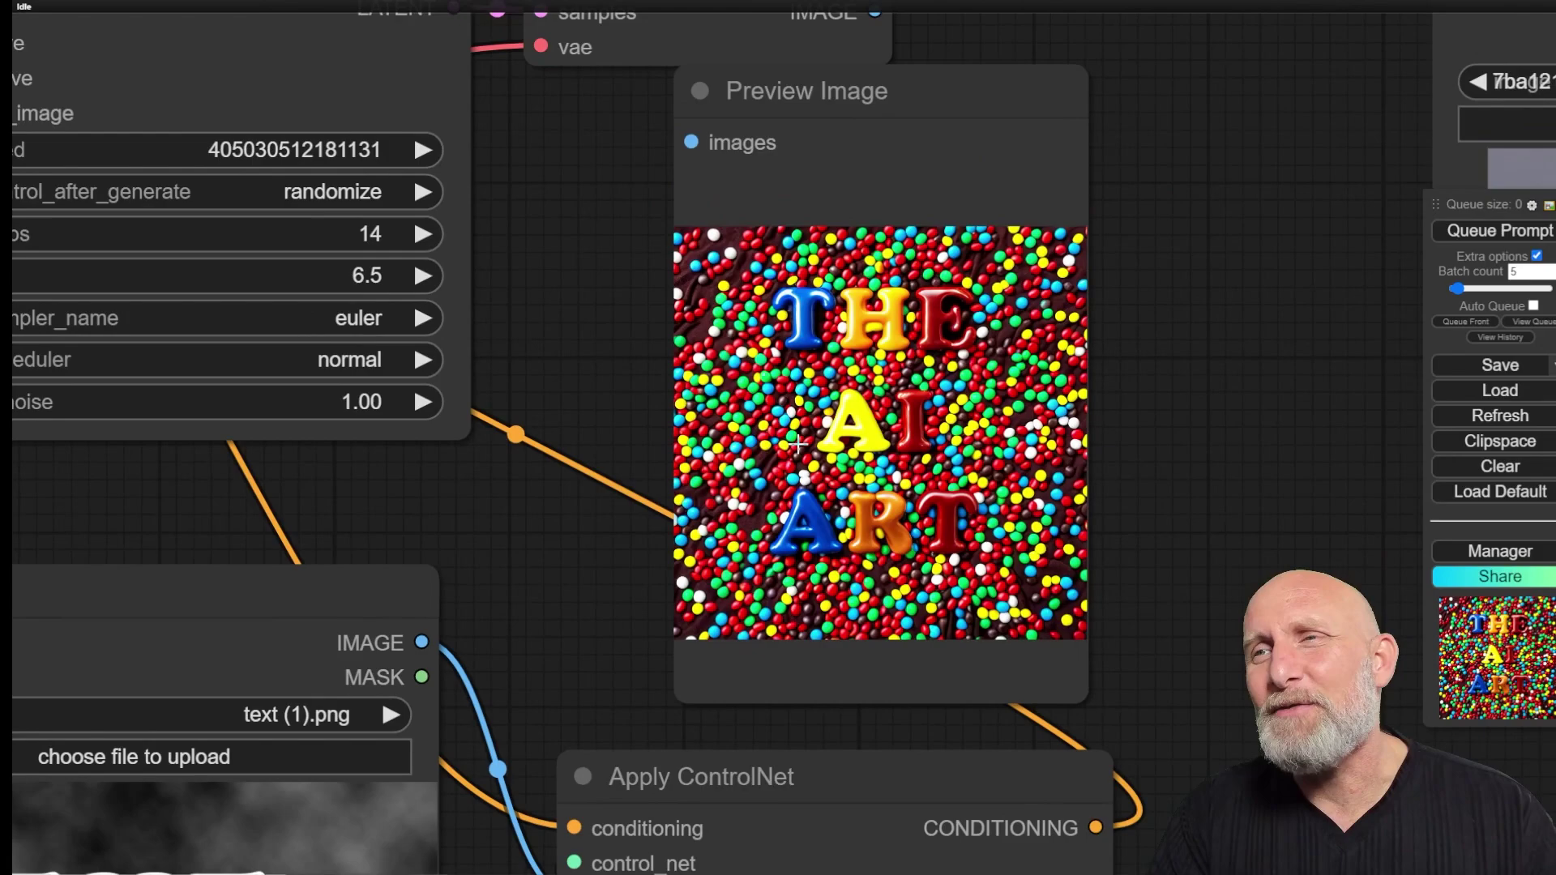
{"action": "left_click_drag", "start_coordinate": [653, 326], "coordinate": [947, 307]}
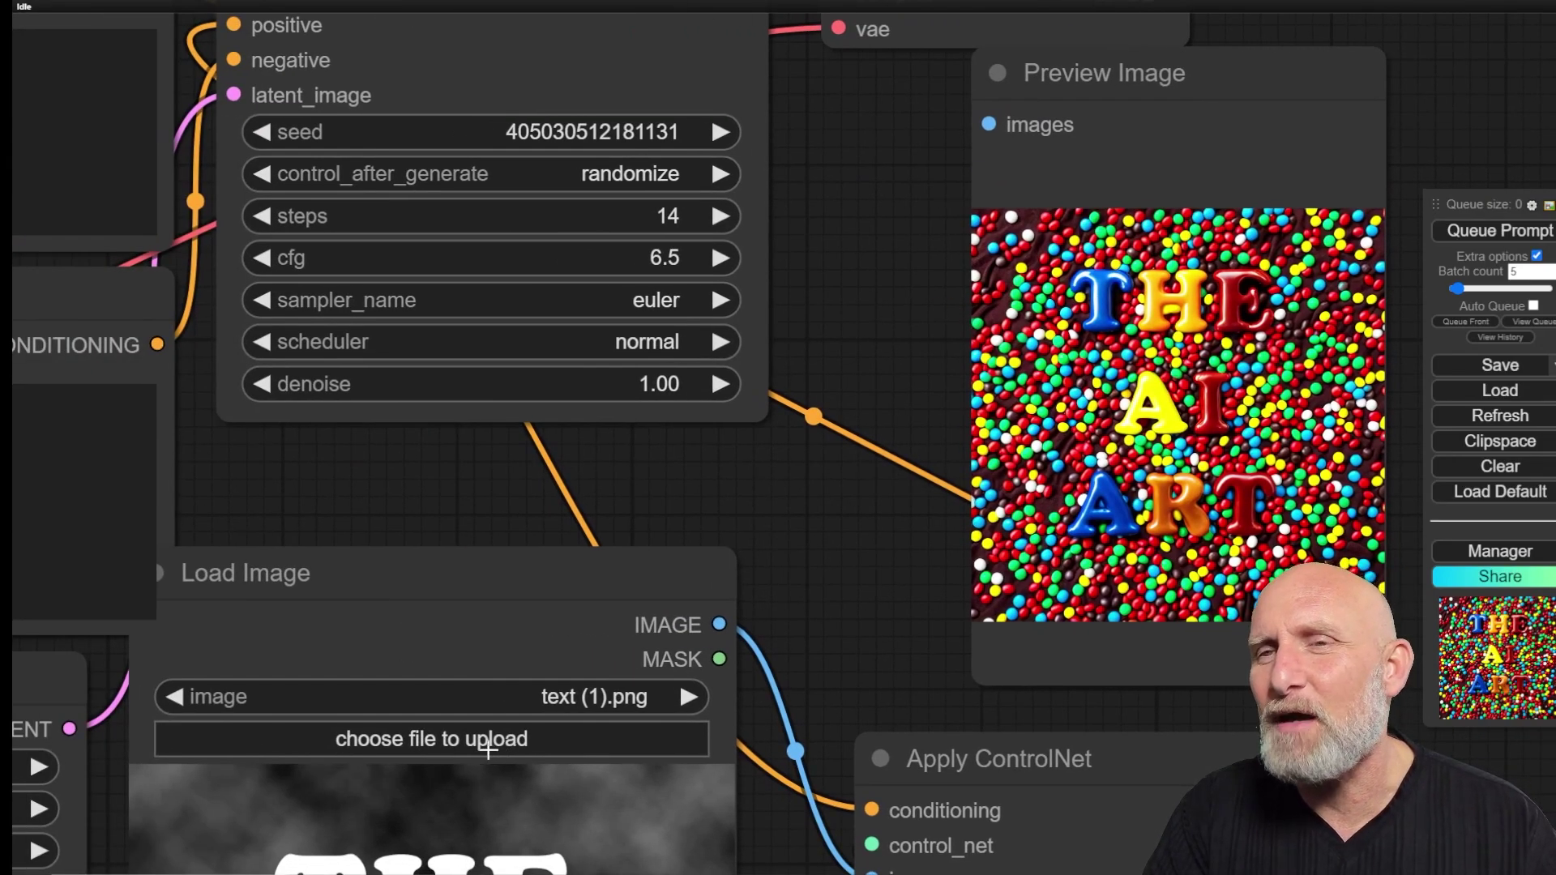
{"action": "scroll", "coordinate": [519, 730], "scroll_direction": "down", "scroll_amount": 3}
{"action": "left_click_drag", "start_coordinate": [608, 775], "coordinate": [776, 503]}
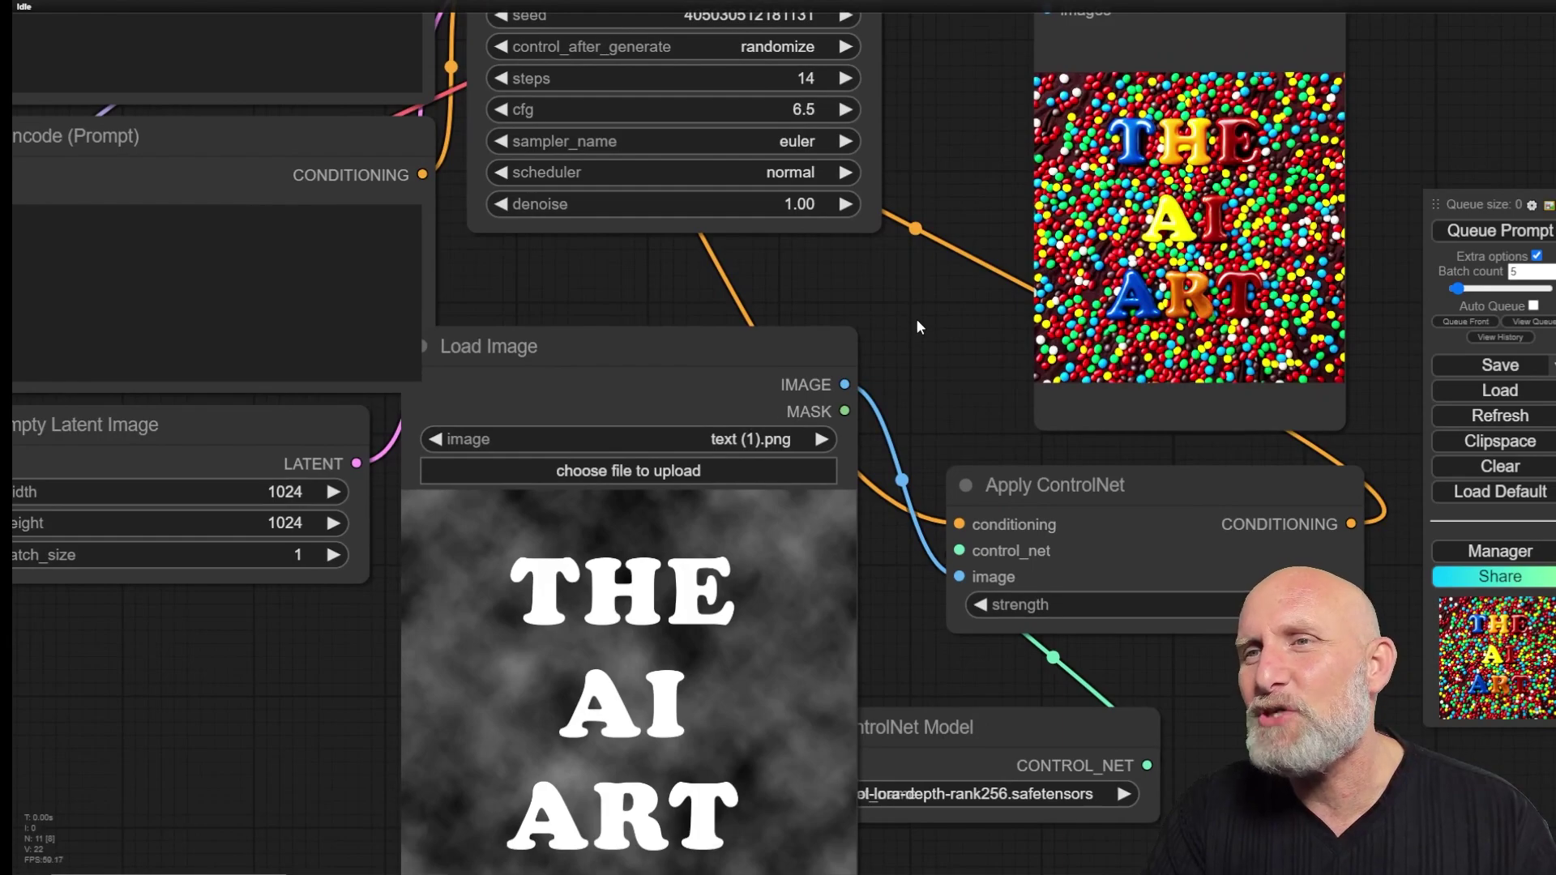
Step: Replace the positive prompt with "balloons in the skies", correcting the spelling of balloons, and generate a new image
{"action": "left_click_drag", "start_coordinate": [919, 326], "coordinate": [1190, 442]}
{"action": "left_click_drag", "start_coordinate": [741, 390], "coordinate": [895, 552]}
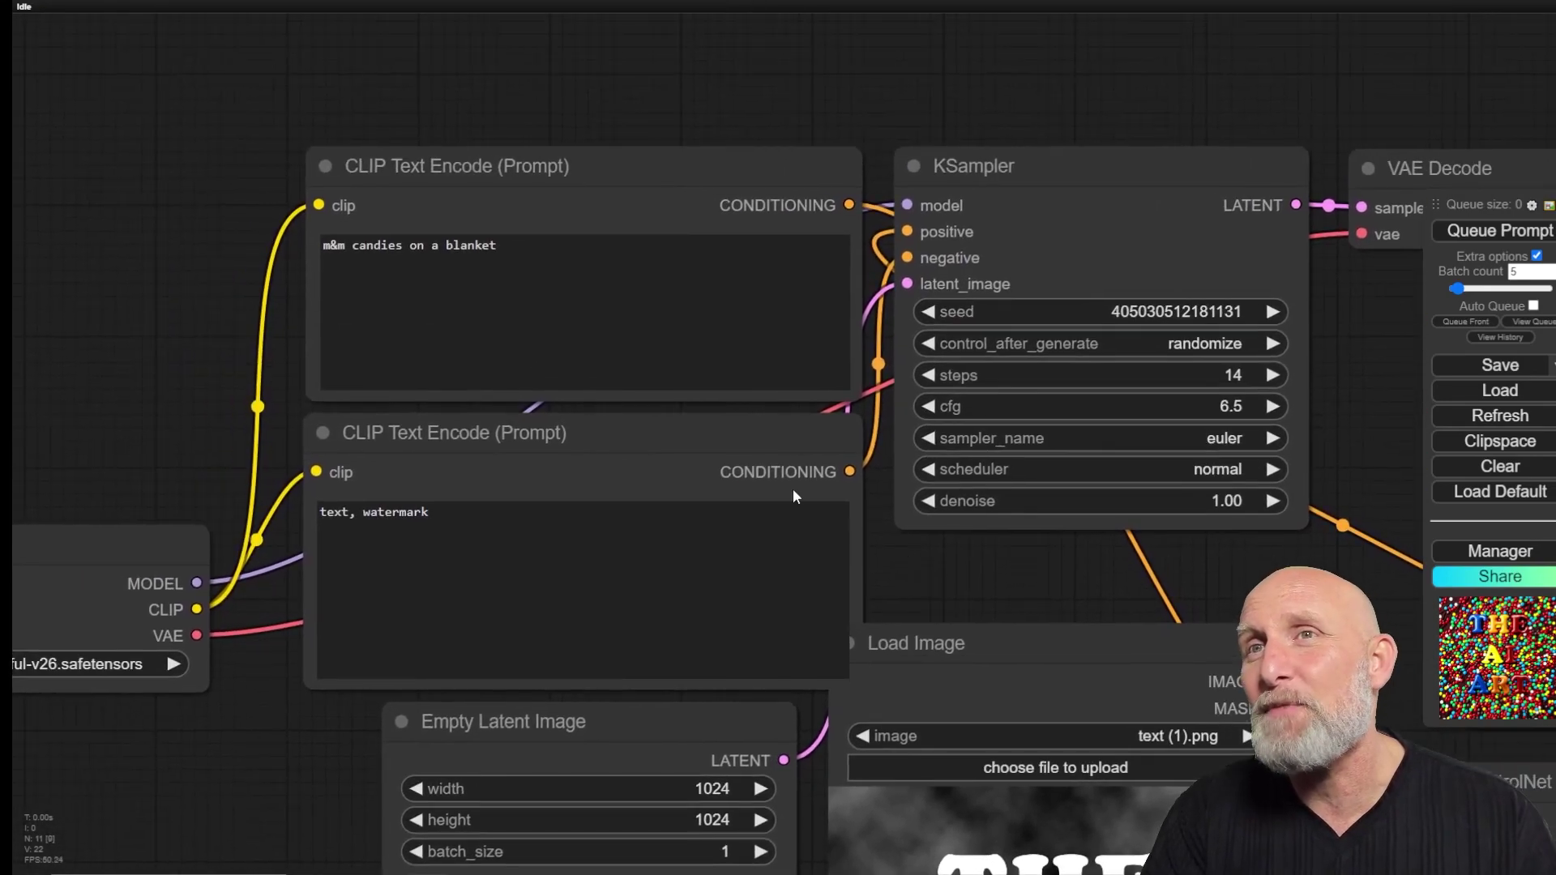
{"action": "left_click", "coordinate": [526, 257]}
{"action": "key", "text": "ctrl+a"}
{"action": "key", "text": "BackSpace"}
{"action": "type", "text": "b"}
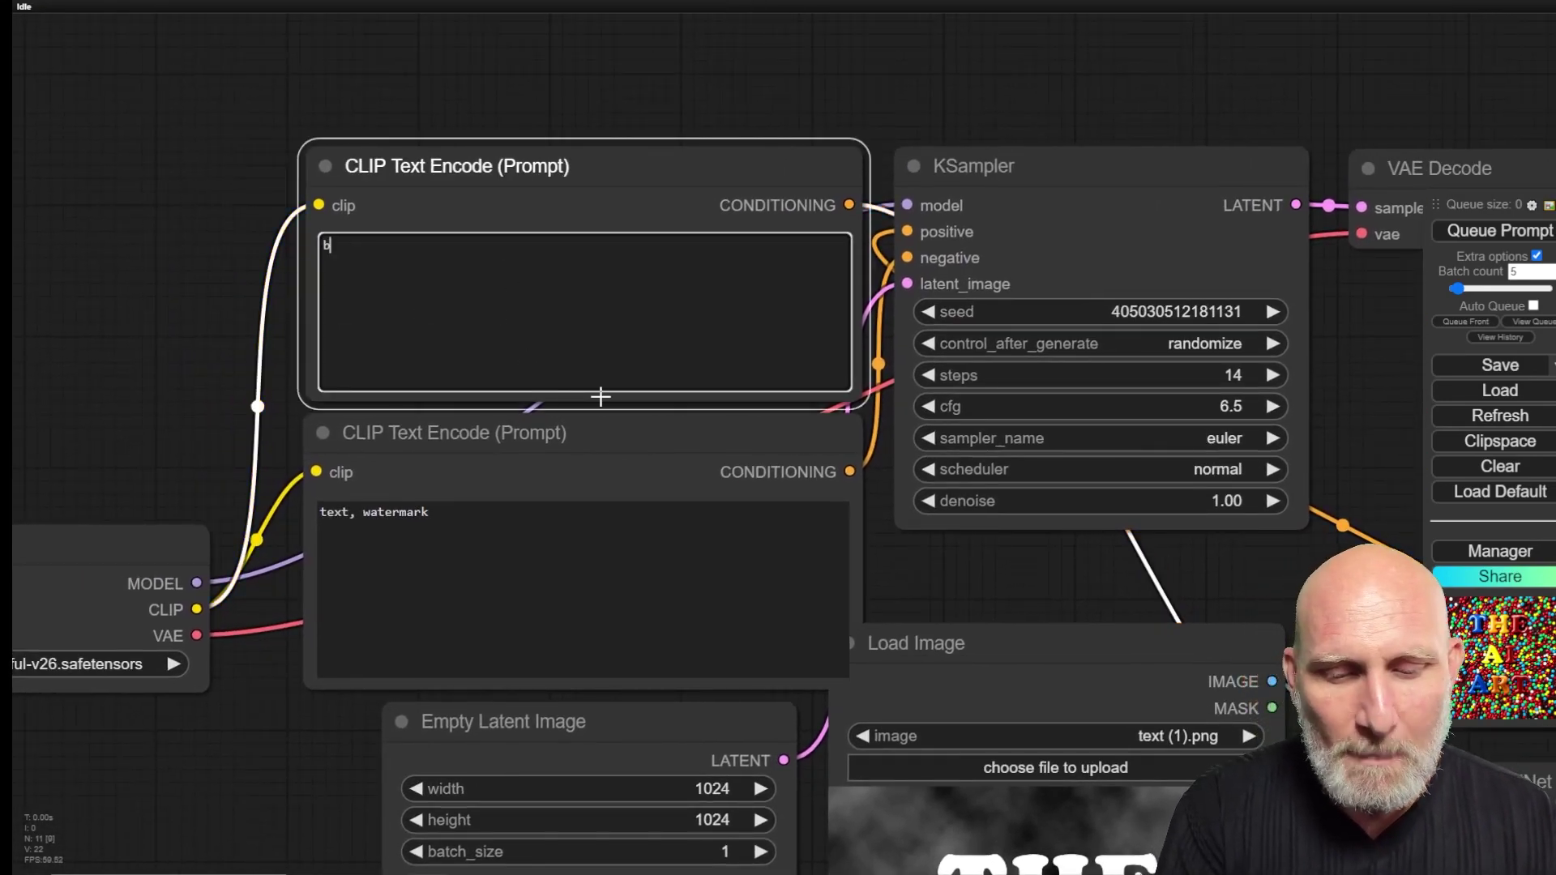
{"action": "type", "text": "aloons in the s"}
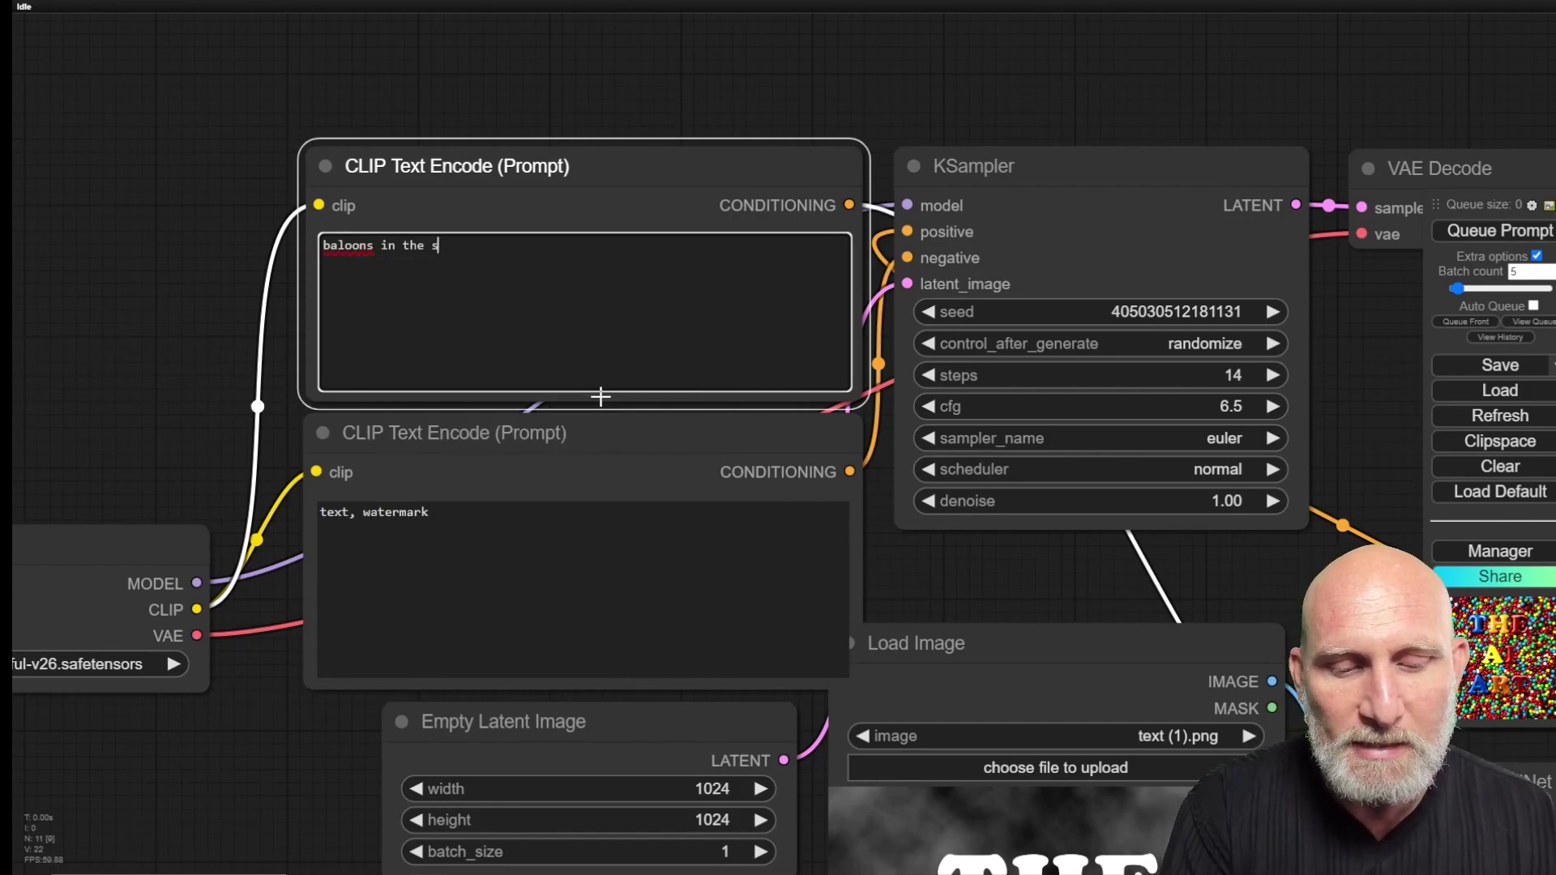
{"action": "type", "text": "kies"}
{"action": "right_click", "coordinate": [340, 245]}
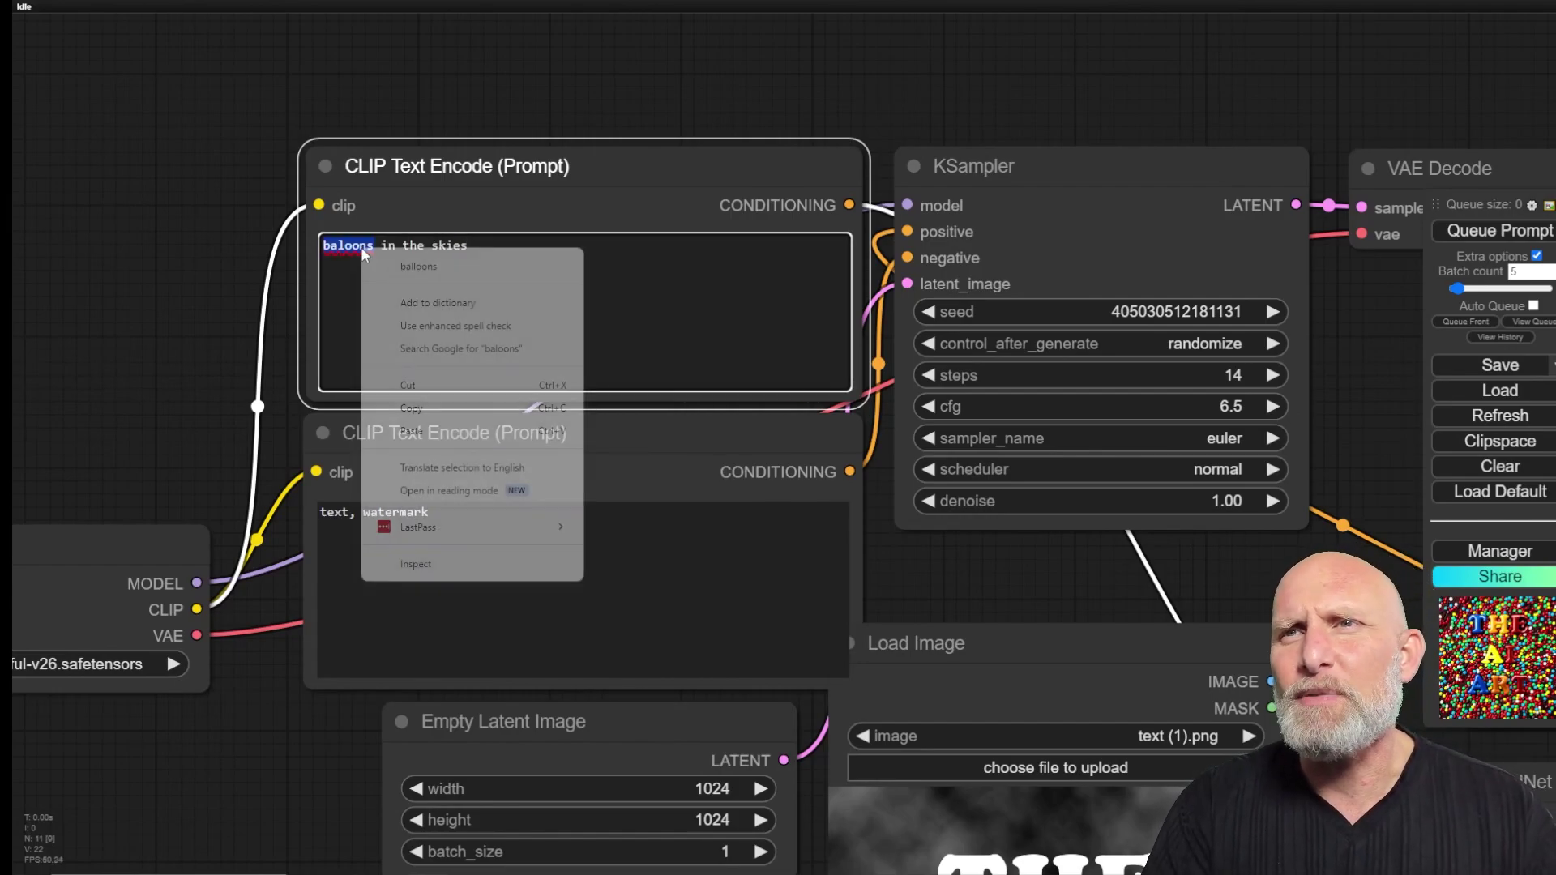
{"action": "left_click", "coordinate": [396, 265]}
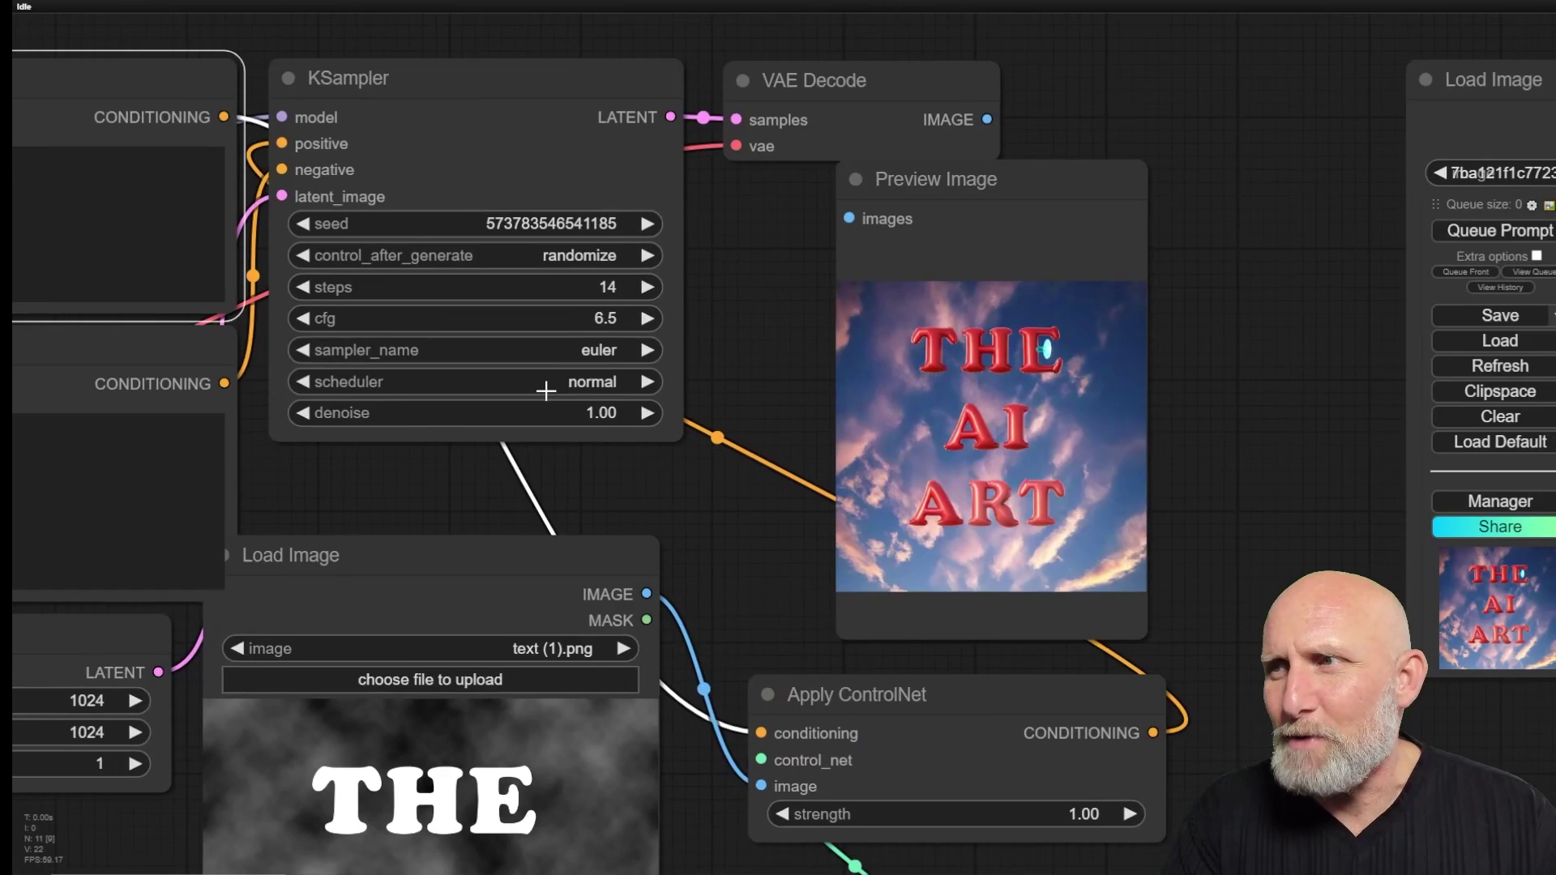
Step: Examine the letters and sky of the generated balloon image, along with the source text picture and the Apply ControlNet settings
{"action": "left_click_drag", "start_coordinate": [629, 381], "coordinate": [499, 409]}
{"action": "scroll", "coordinate": [892, 458], "scroll_direction": "up", "scroll_amount": 6}
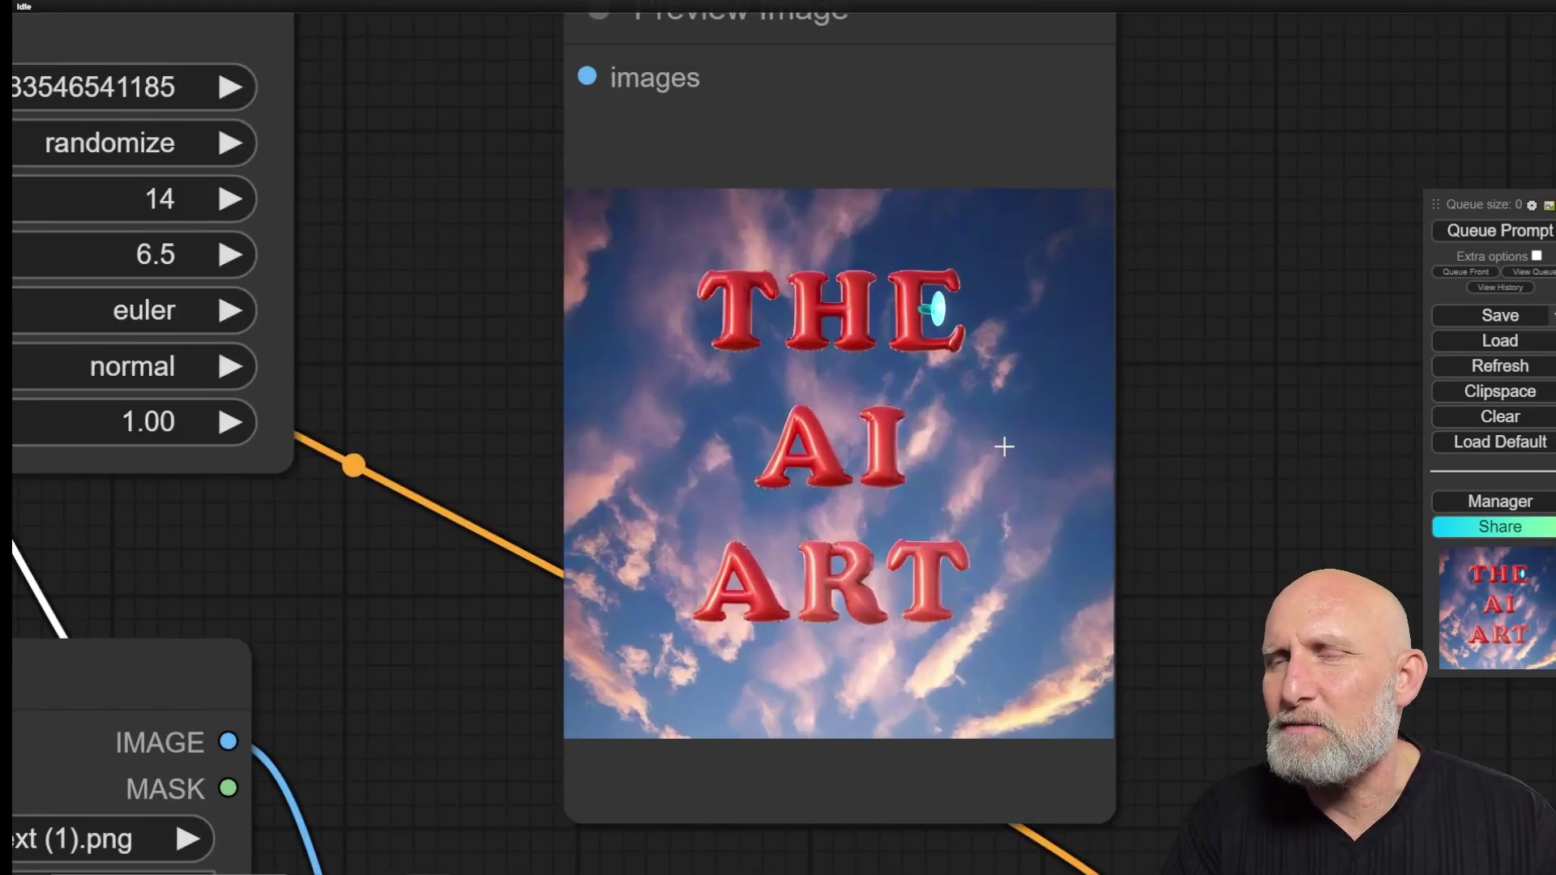
{"action": "scroll", "coordinate": [851, 464], "scroll_direction": "up", "scroll_amount": 4}
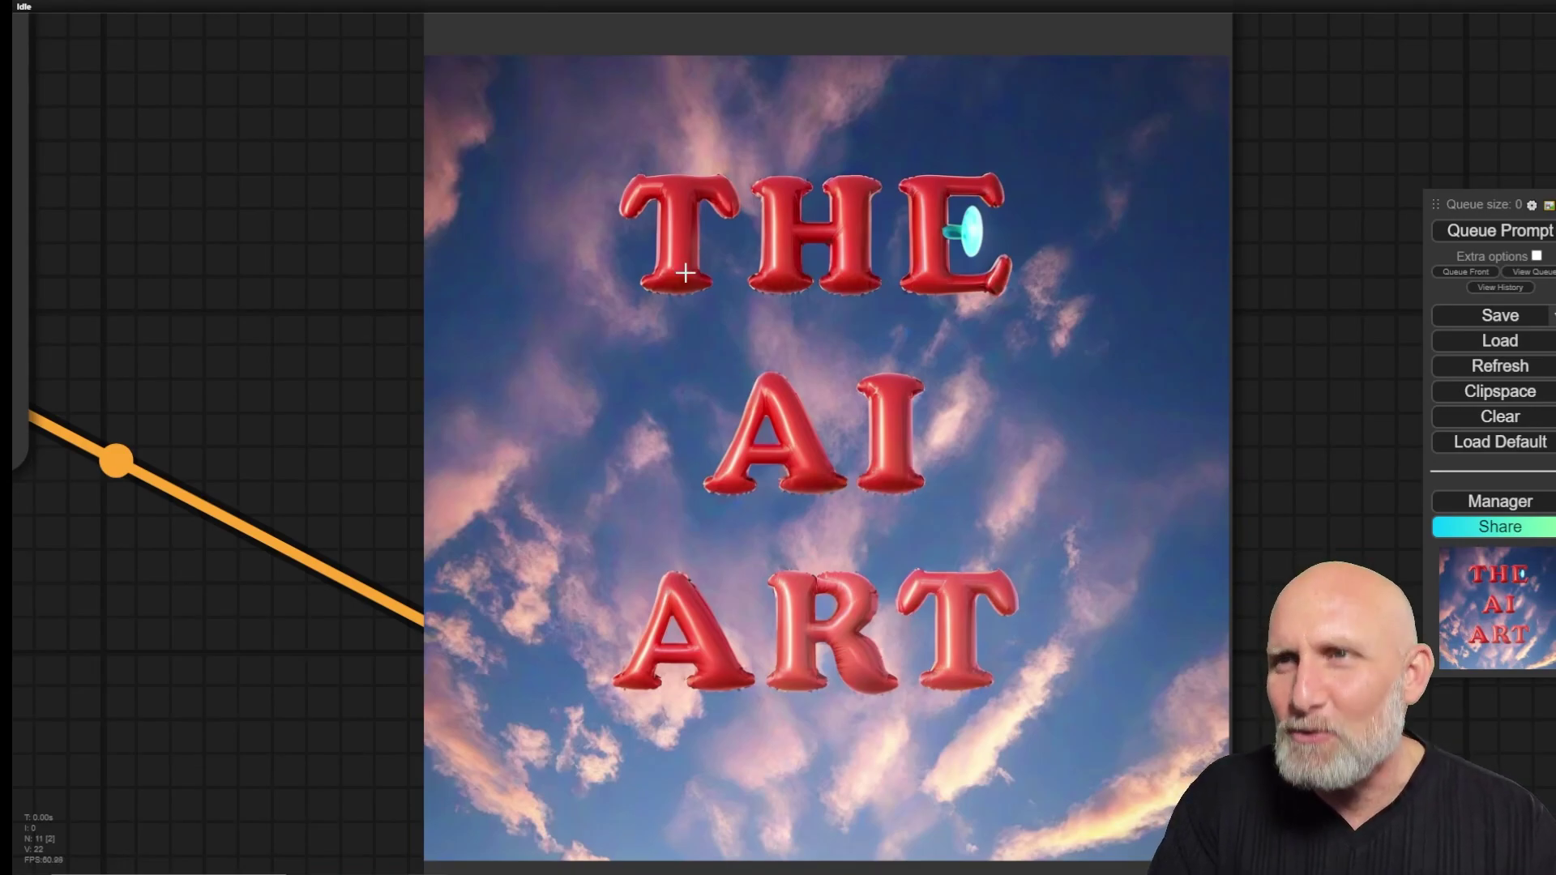
{"action": "scroll", "coordinate": [744, 389], "scroll_direction": "down", "scroll_amount": 4}
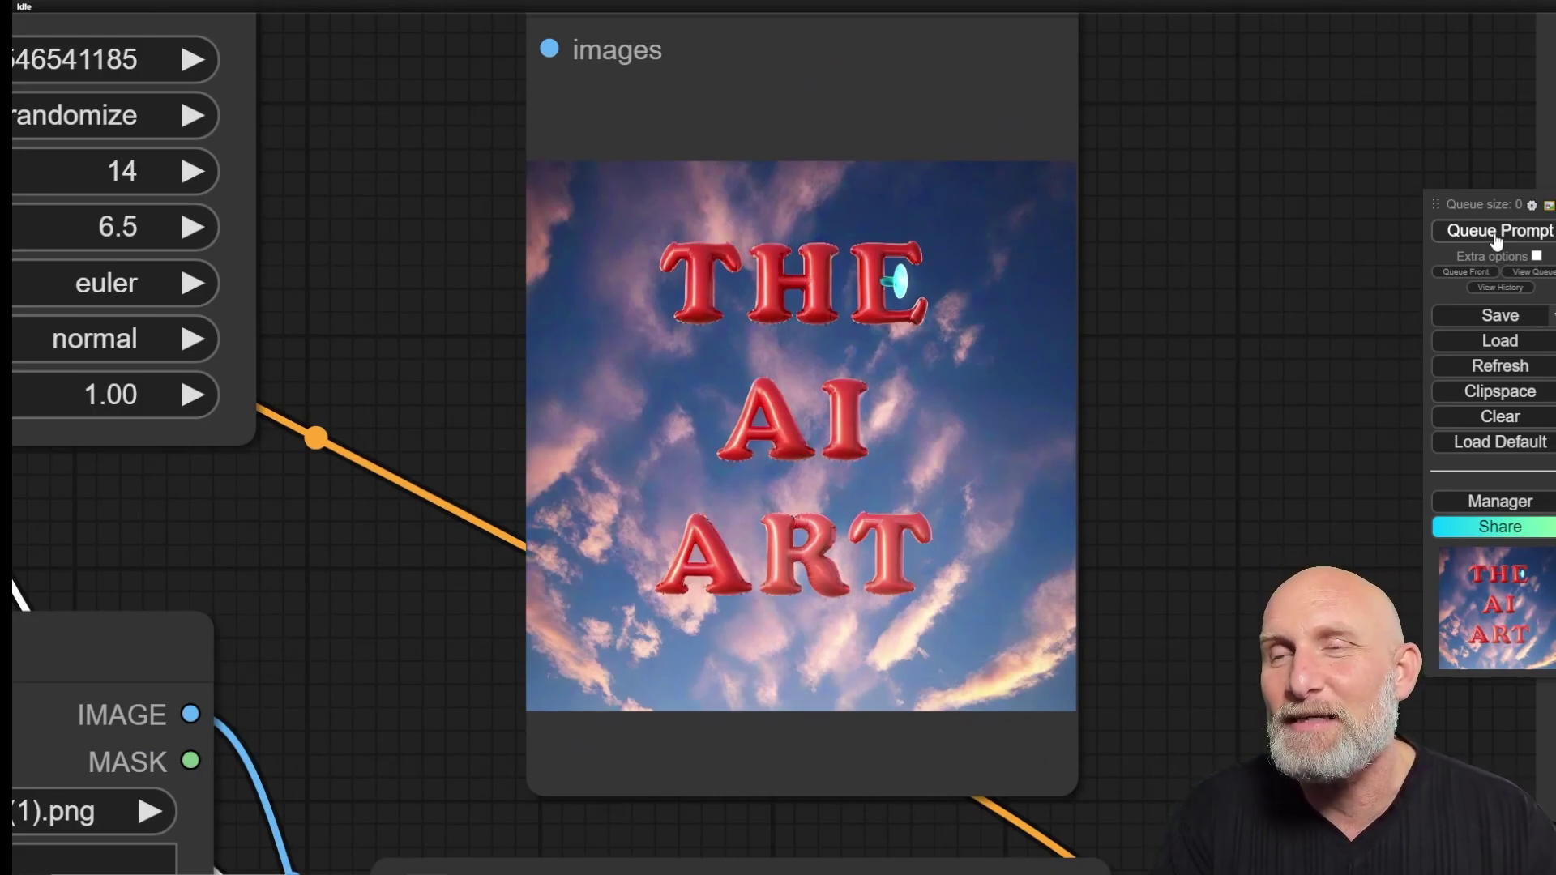
{"action": "scroll", "coordinate": [566, 329], "scroll_direction": "down", "scroll_amount": 2}
{"action": "scroll", "coordinate": [514, 476], "scroll_direction": "down", "scroll_amount": 3}
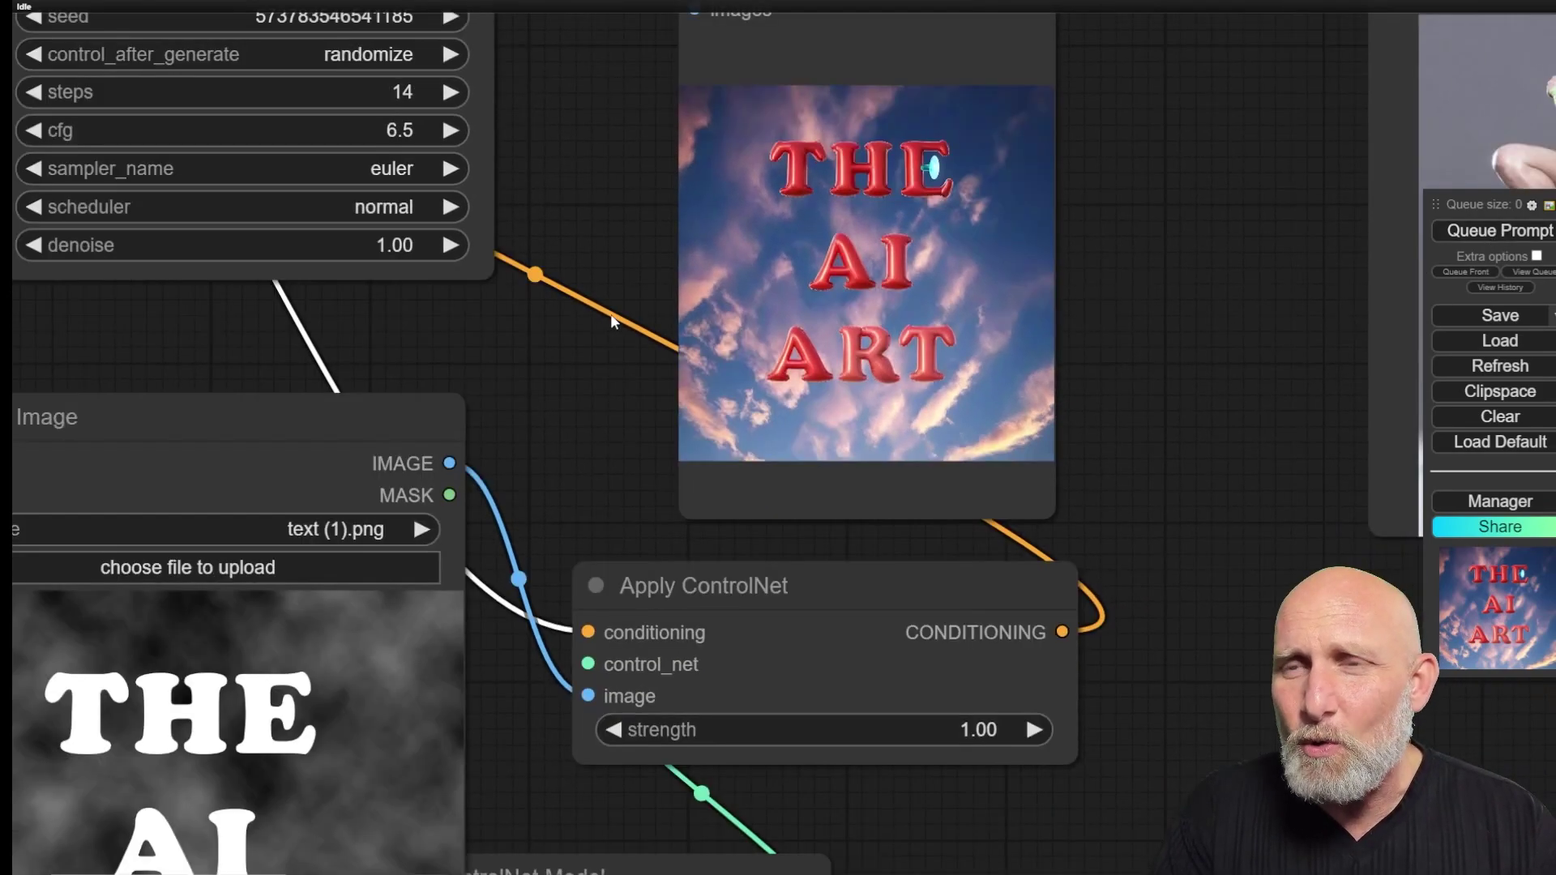
{"action": "scroll", "coordinate": [610, 314], "scroll_direction": "left", "scroll_amount": 5}
{"action": "left_click_drag", "start_coordinate": [843, 564], "coordinate": [814, 425]}
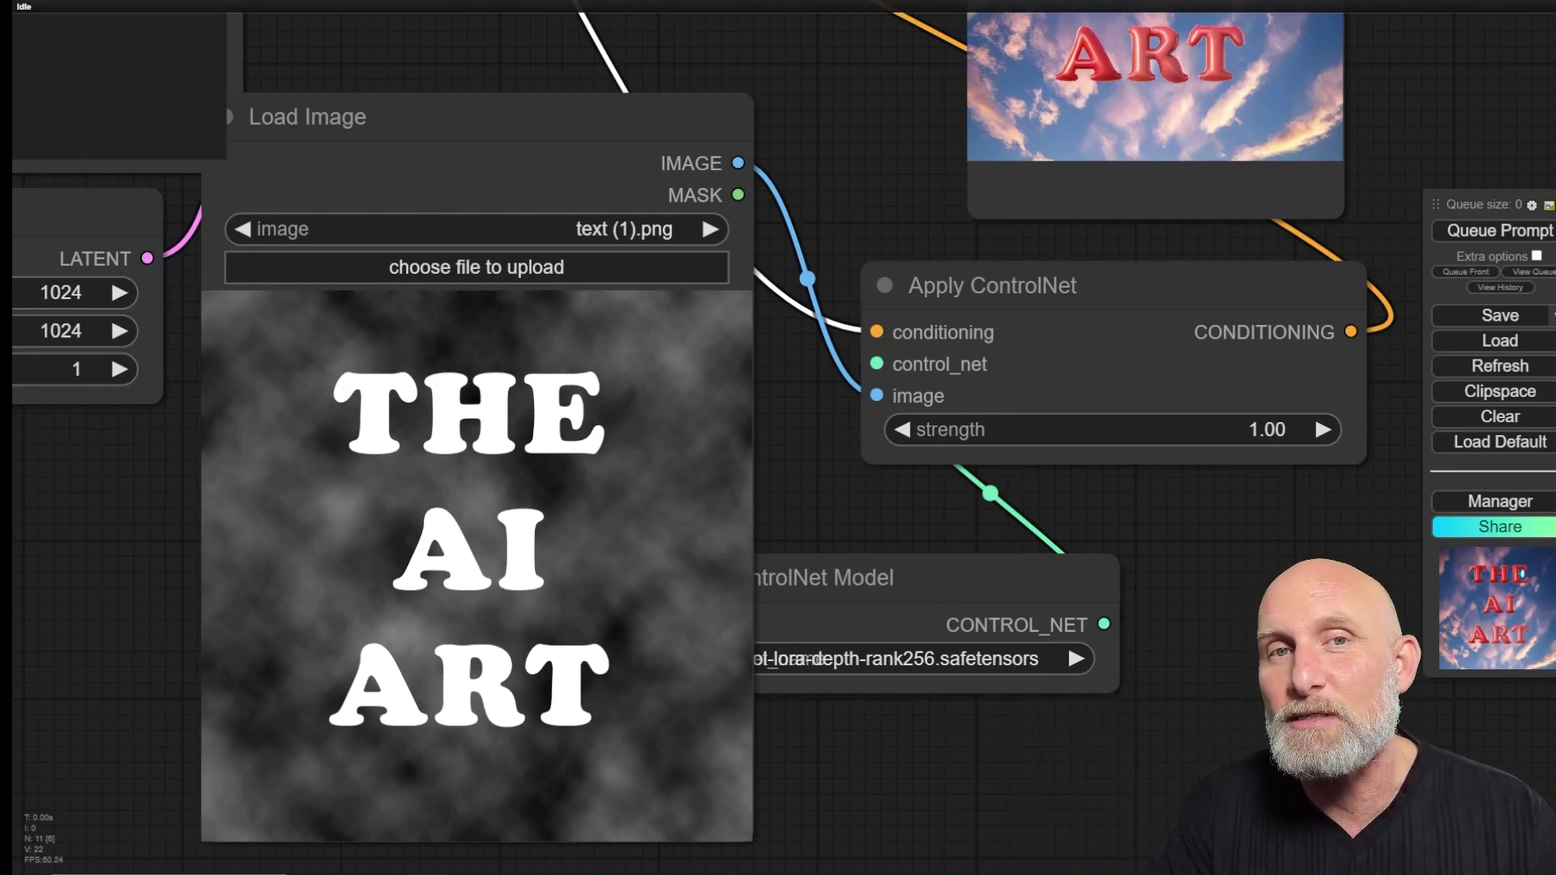
Step: Switch to Photoshop and invert the colors of the text image
{"action": "key", "text": "alt+Tab"}
{"action": "key", "text": "ctrl+i"}
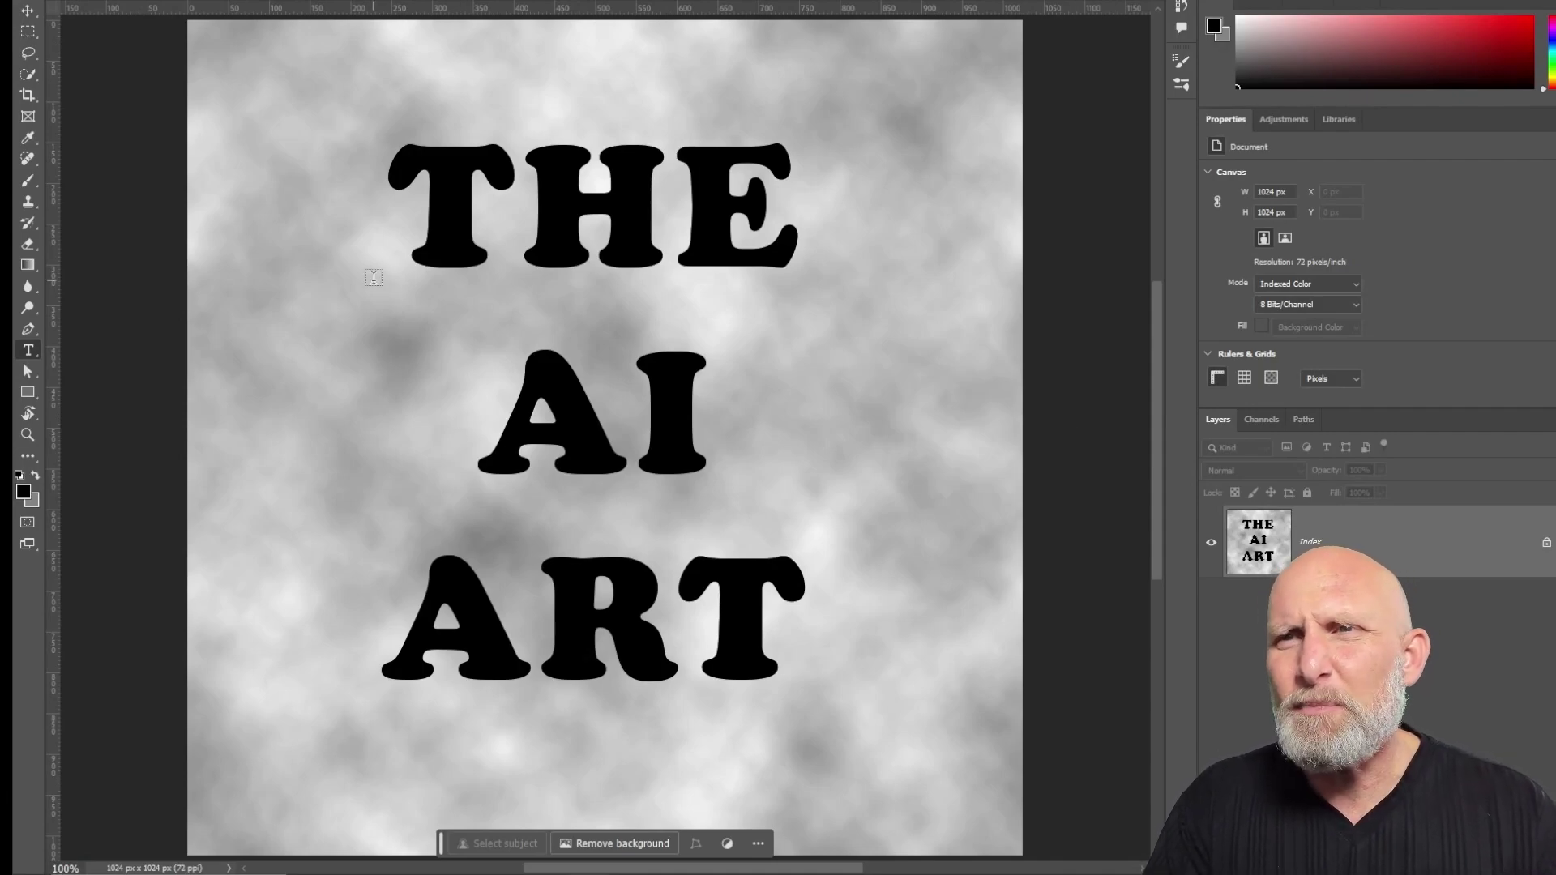
Step: Paint thin black crack-like strokes with the Brush tool on the cloudy background along both sides of the text
{"action": "key", "text": "b"}
{"action": "left_click_drag", "start_coordinate": [286, 89], "coordinate": [275, 171]}
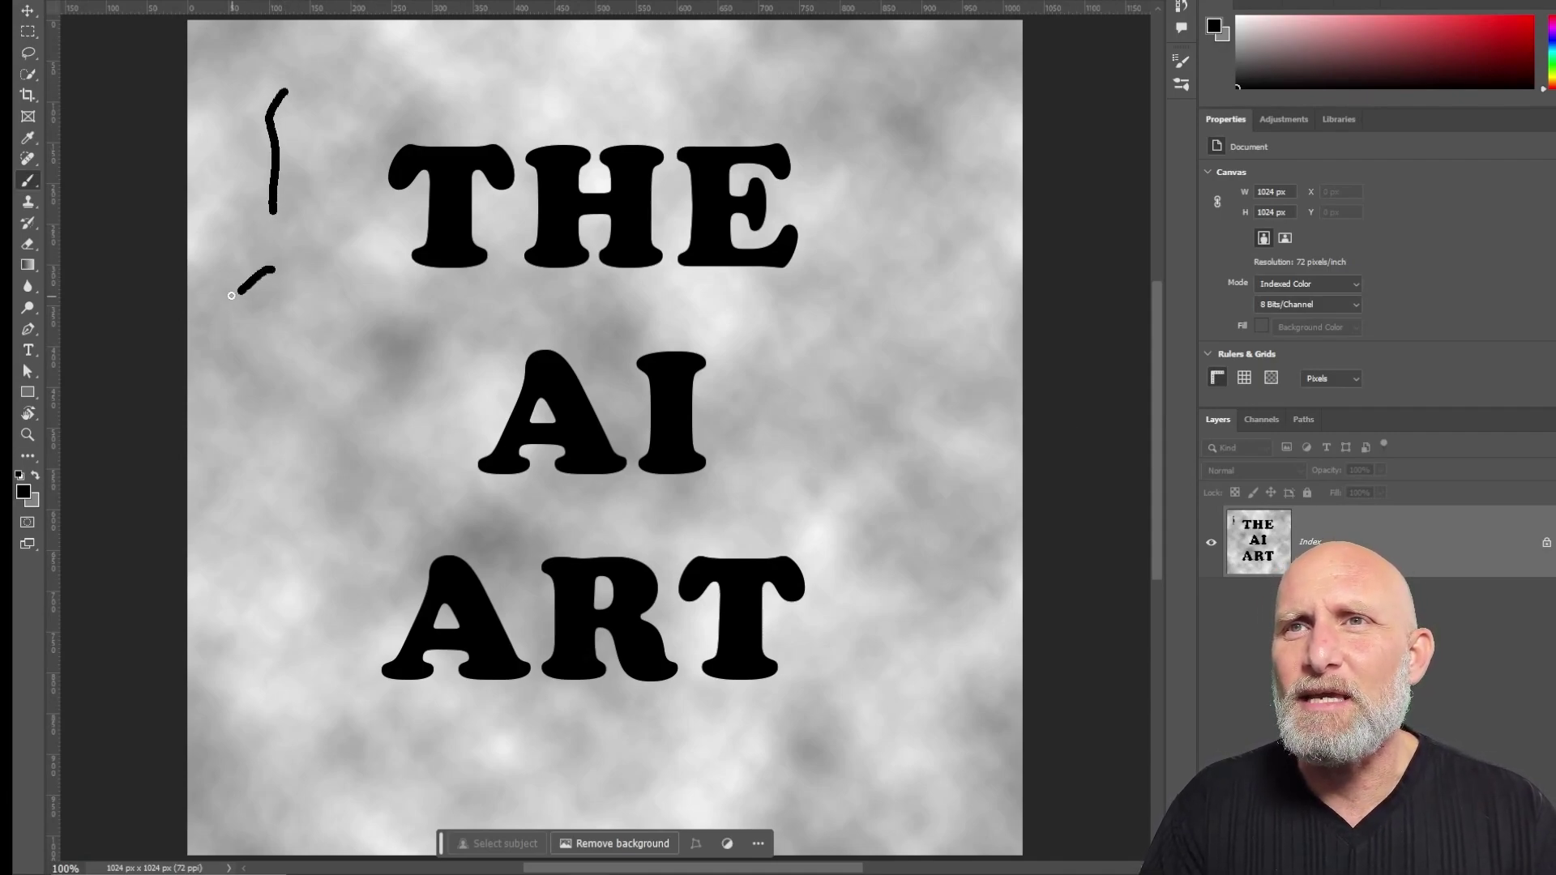
{"action": "left_click_drag", "start_coordinate": [231, 296], "coordinate": [230, 306]}
{"action": "left_click_drag", "start_coordinate": [309, 357], "coordinate": [327, 509]}
{"action": "left_click_drag", "start_coordinate": [257, 588], "coordinate": [242, 749]}
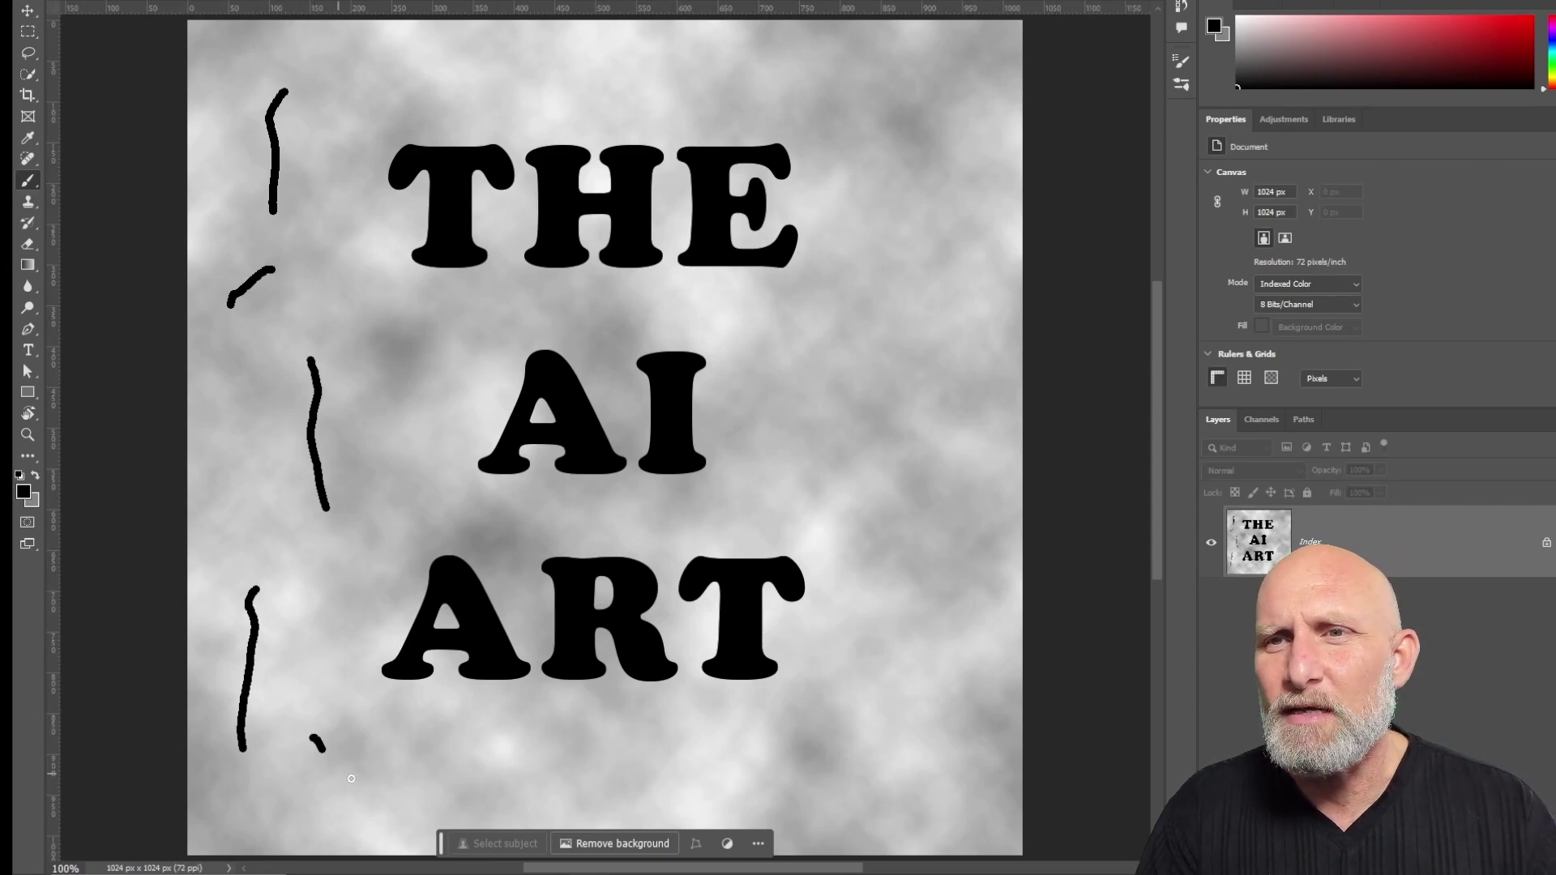
{"action": "left_click_drag", "start_coordinate": [351, 778], "coordinate": [385, 790]}
{"action": "mouse_move", "coordinate": [856, 741]}
{"action": "left_mouse_down"}
{"action": "mouse_move", "coordinate": [913, 595]}
{"action": "mouse_move", "coordinate": [864, 574]}
{"action": "mouse_move", "coordinate": [829, 513]}
{"action": "left_mouse_up"}
{"action": "left_click_drag", "start_coordinate": [917, 532], "coordinate": [961, 438]}
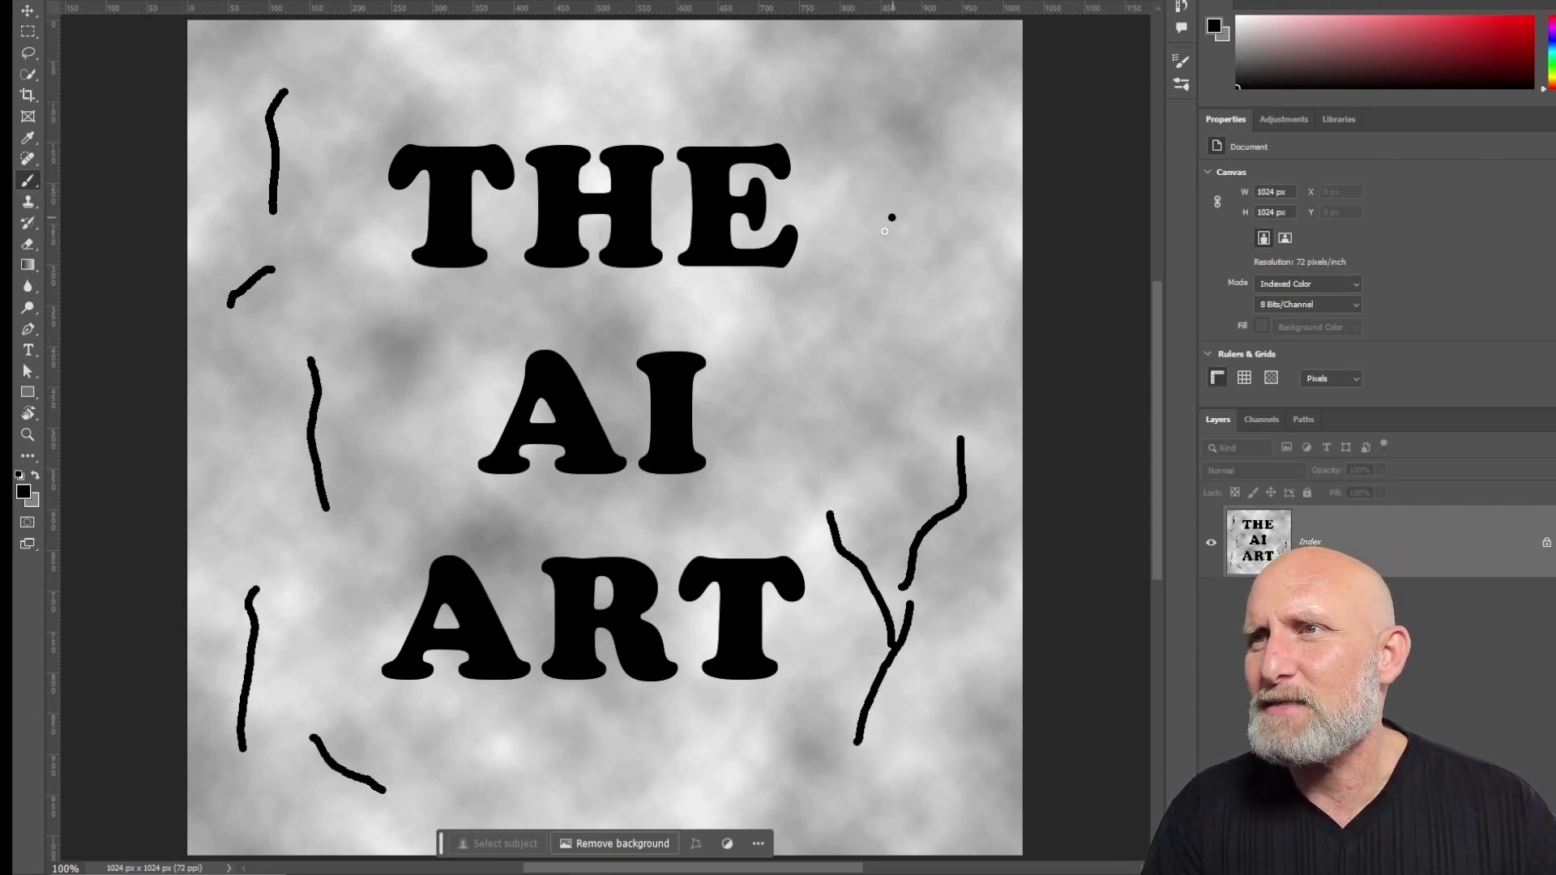
{"action": "left_click_drag", "start_coordinate": [885, 231], "coordinate": [867, 400]}
{"action": "left_click_drag", "start_coordinate": [890, 260], "coordinate": [960, 250]}
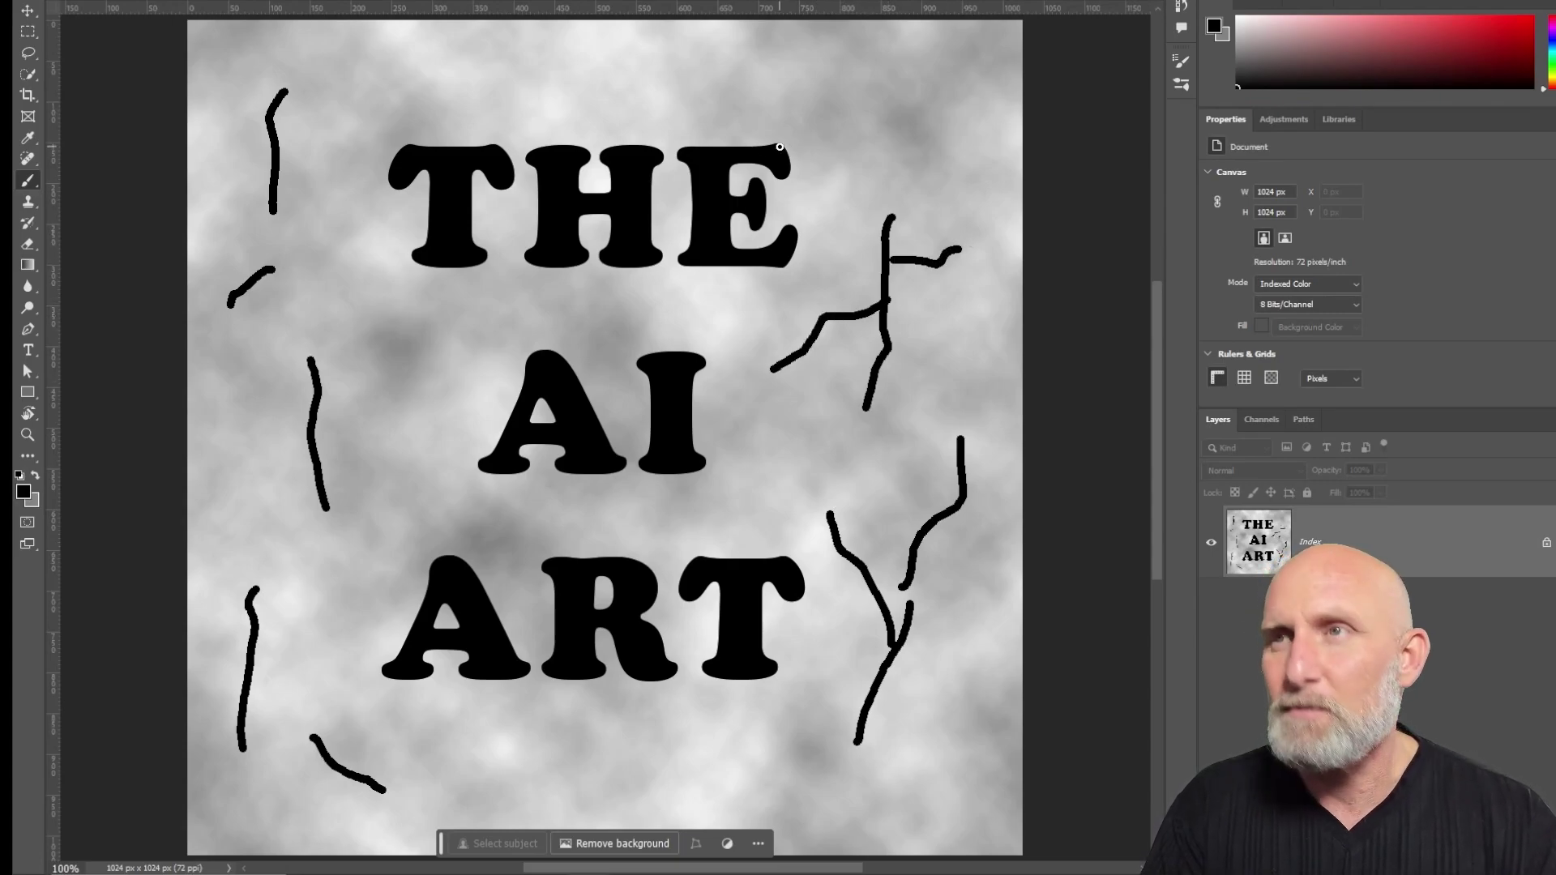
Step: Paint small black cracks growing out of the letter edges in THE, the A of AI and the A of ART
{"action": "left_click_drag", "start_coordinate": [775, 148], "coordinate": [785, 120]}
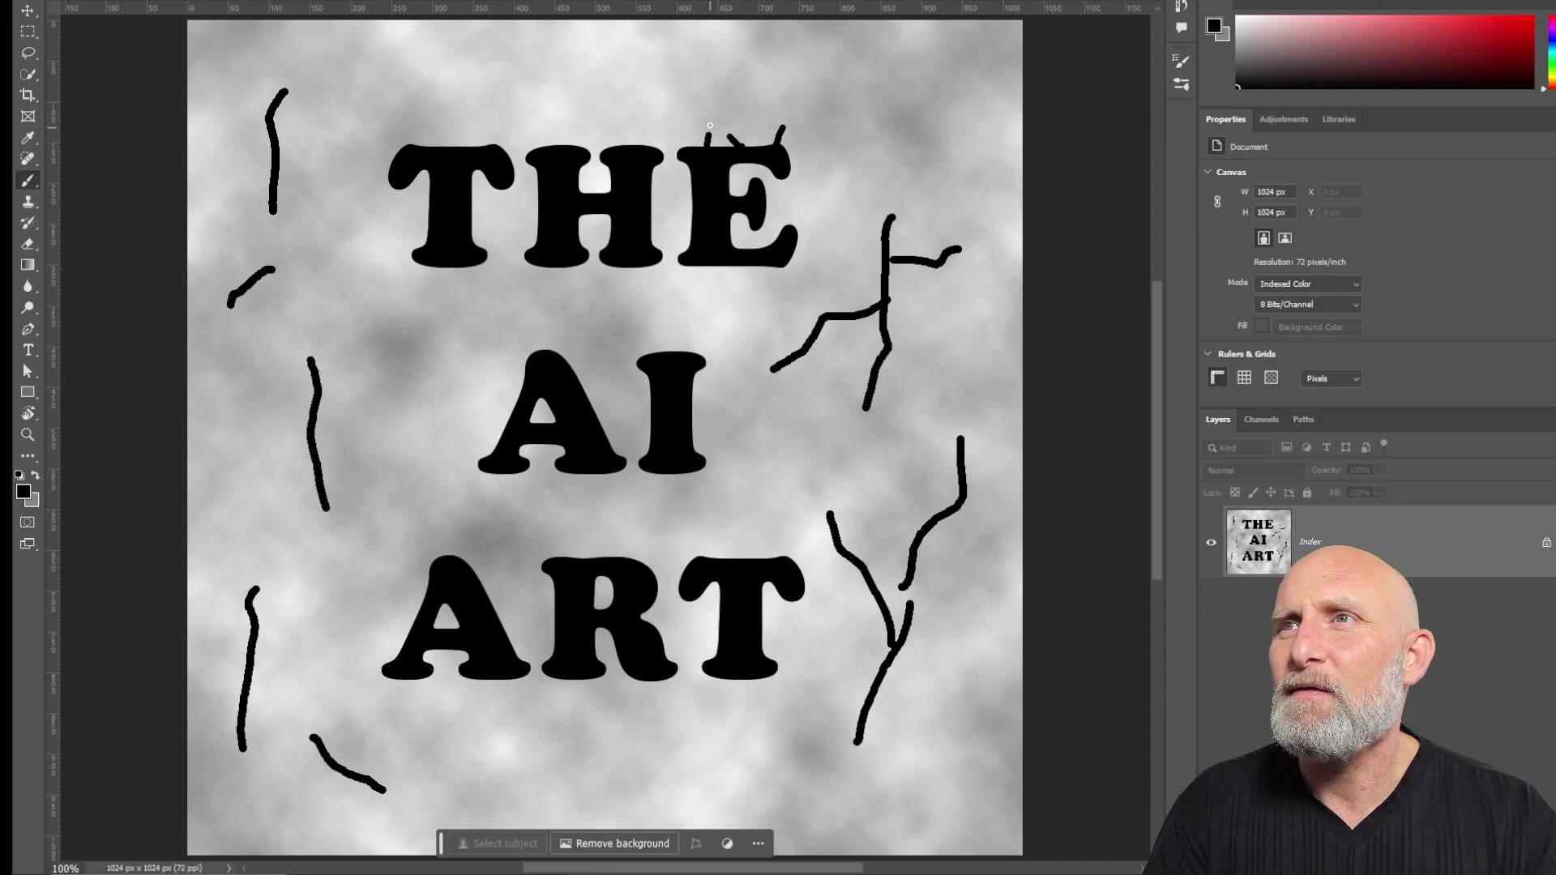
{"action": "left_click_drag", "start_coordinate": [641, 140], "coordinate": [631, 112]}
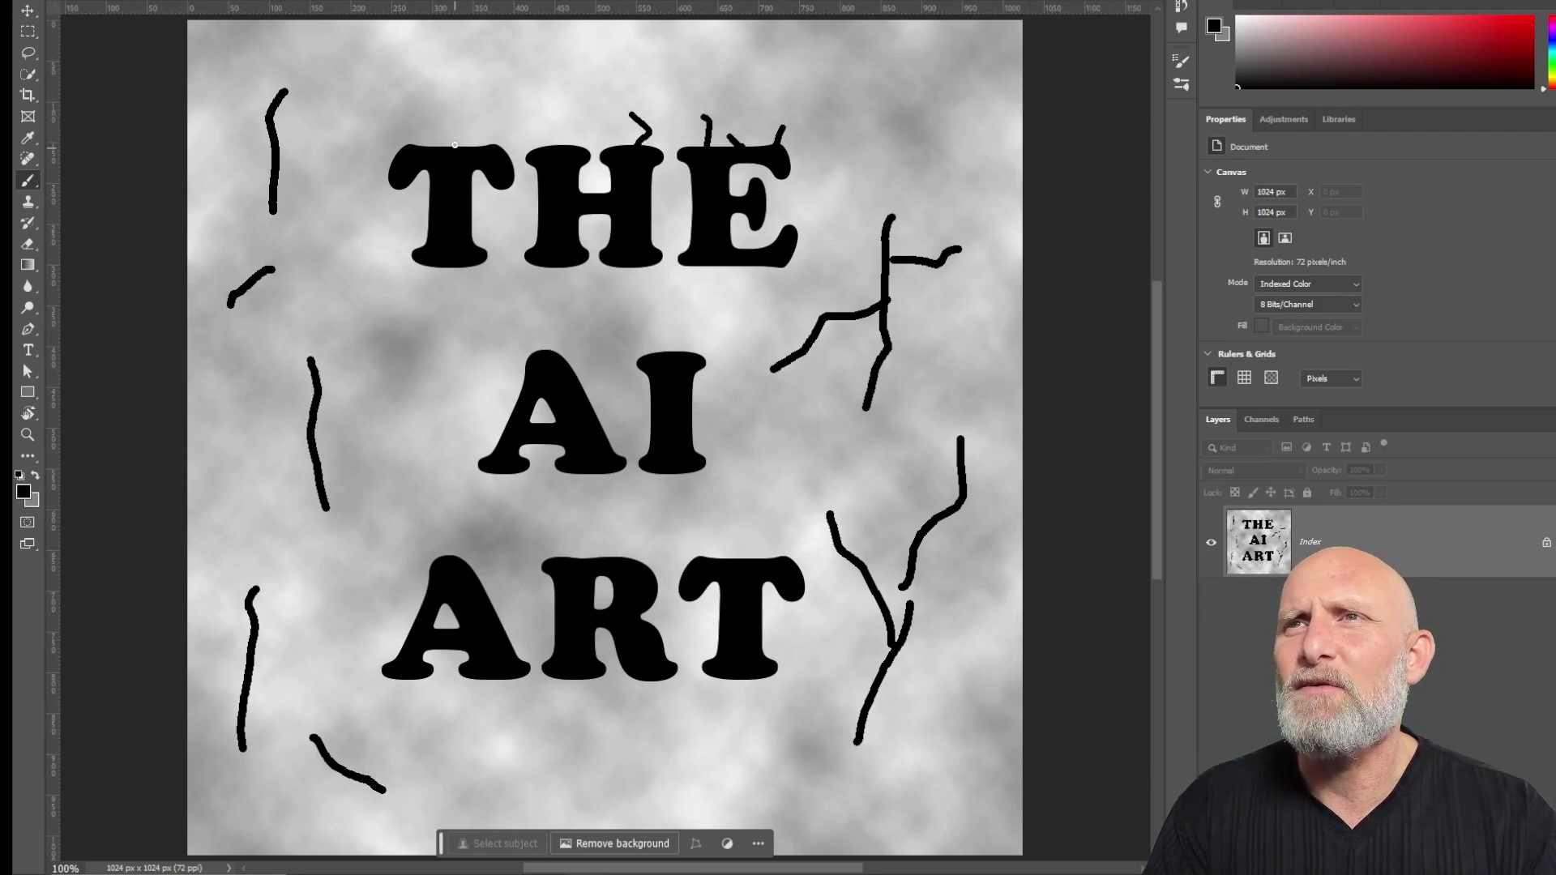
{"action": "left_click_drag", "start_coordinate": [455, 145], "coordinate": [456, 121]}
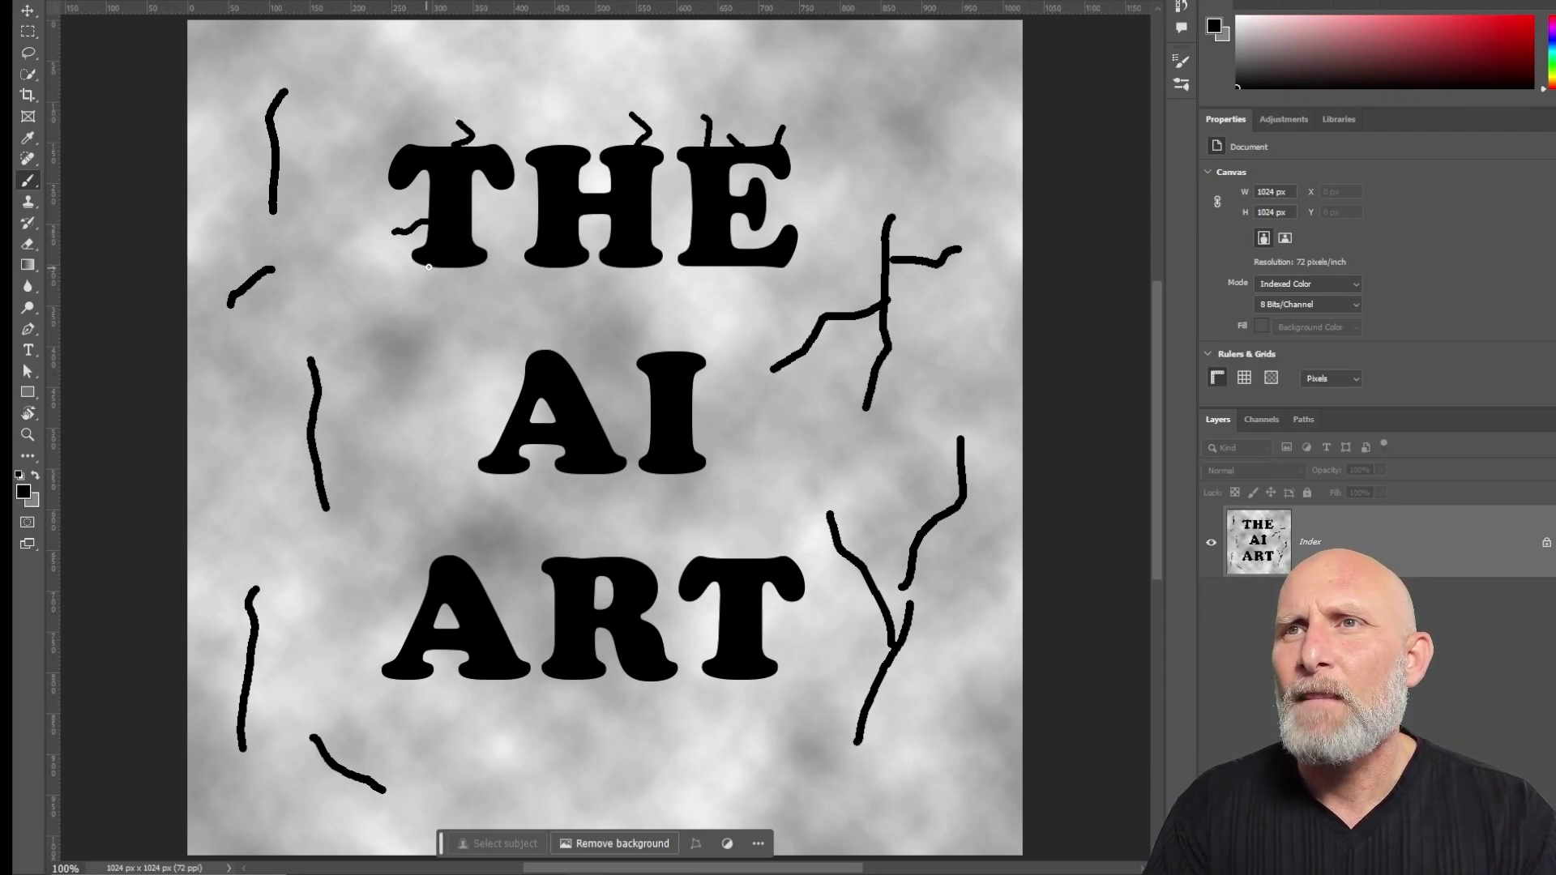
{"action": "left_click_drag", "start_coordinate": [480, 266], "coordinate": [496, 294]}
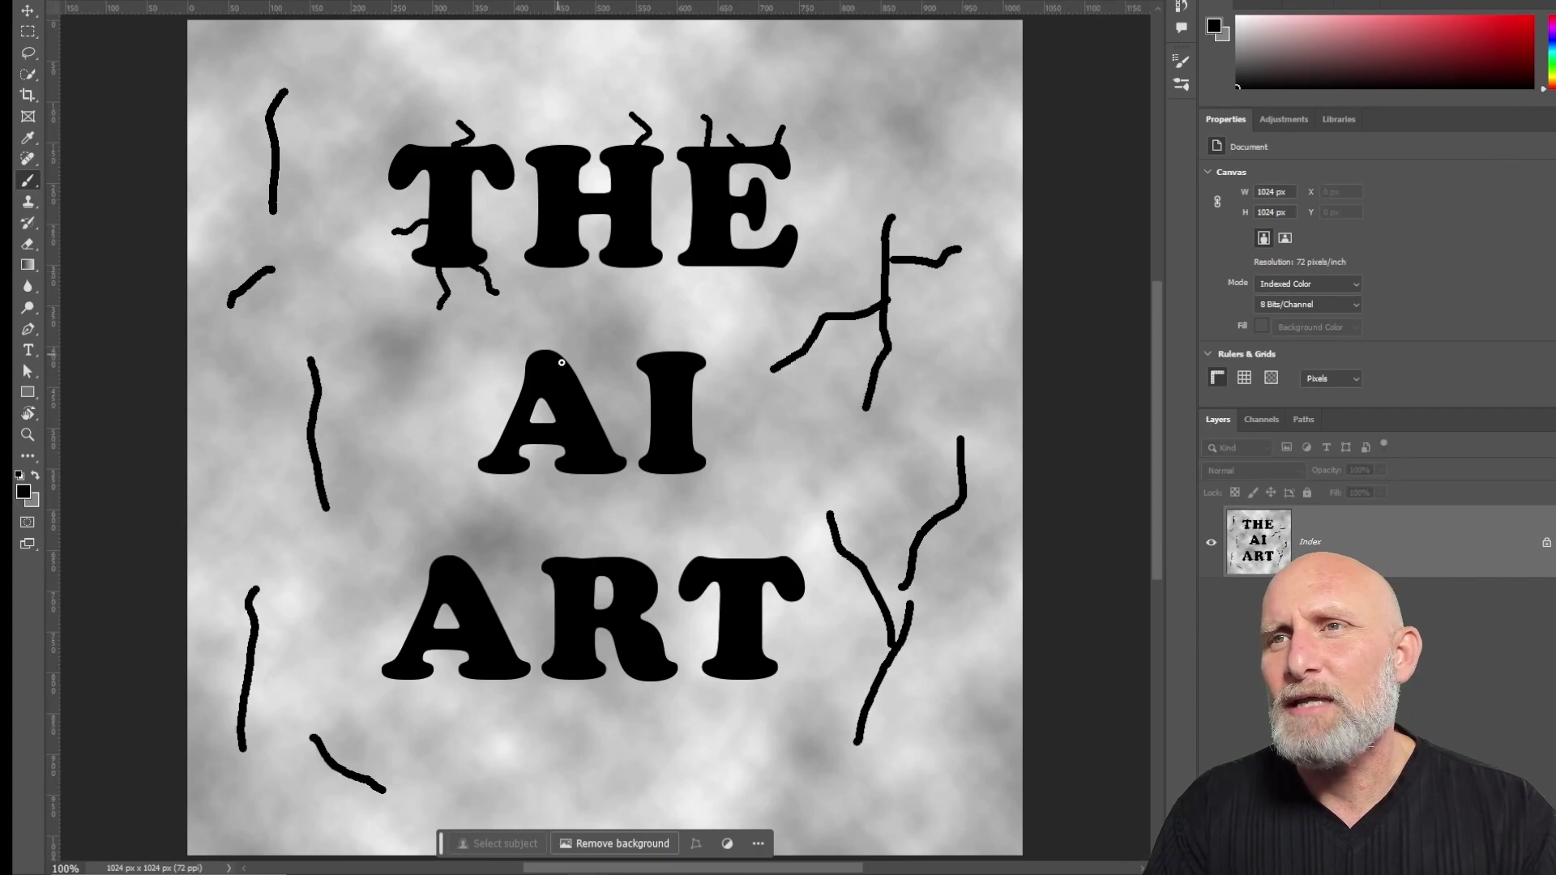
{"action": "left_click_drag", "start_coordinate": [566, 359], "coordinate": [591, 326]}
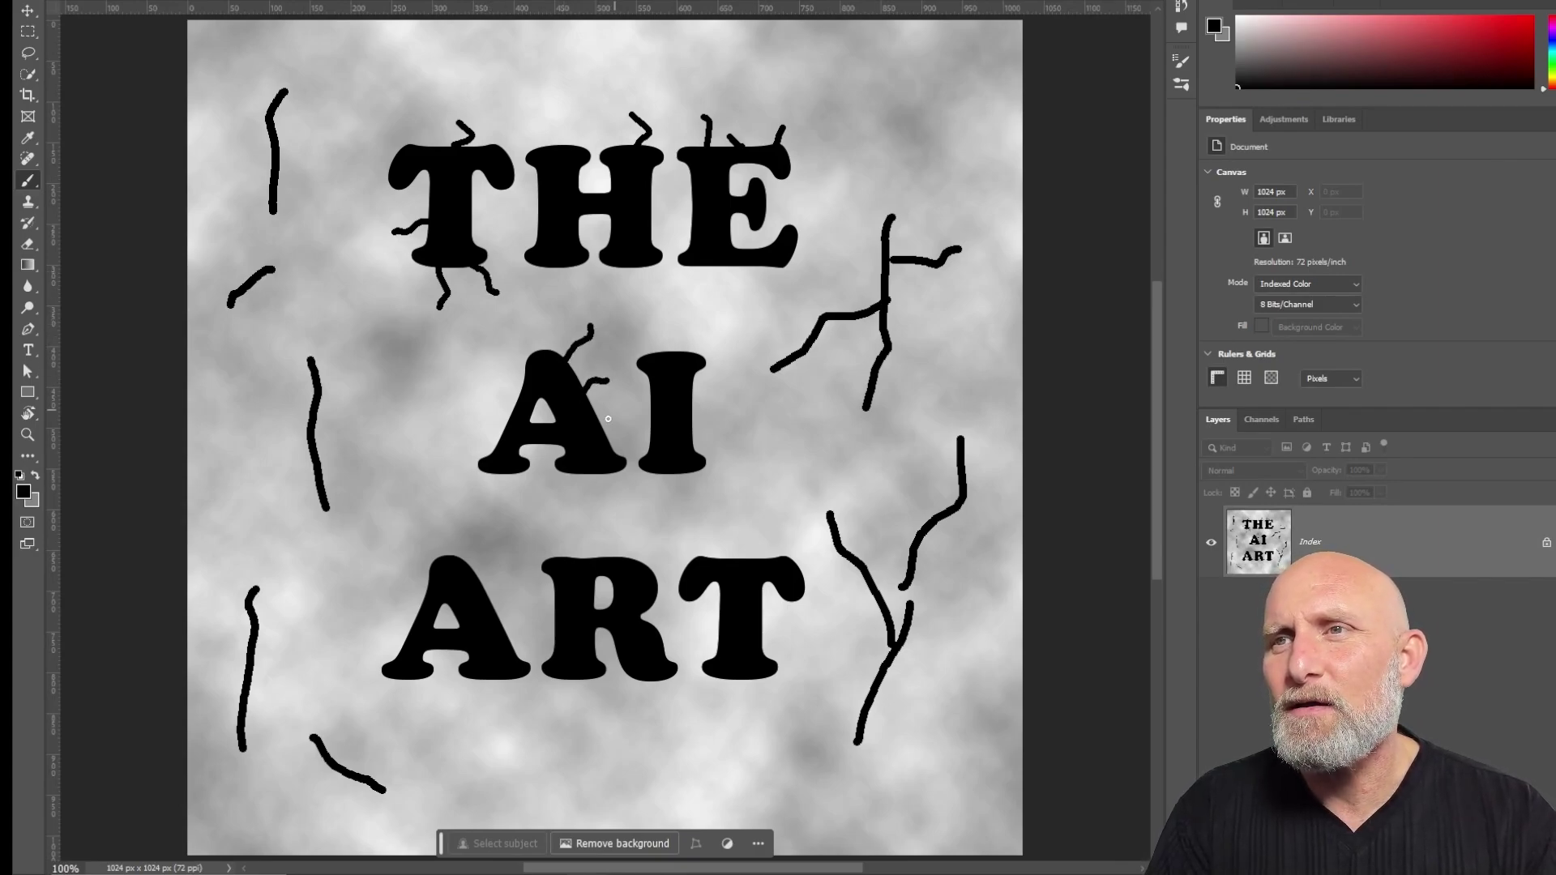
{"action": "left_click_drag", "start_coordinate": [530, 390], "coordinate": [467, 395]}
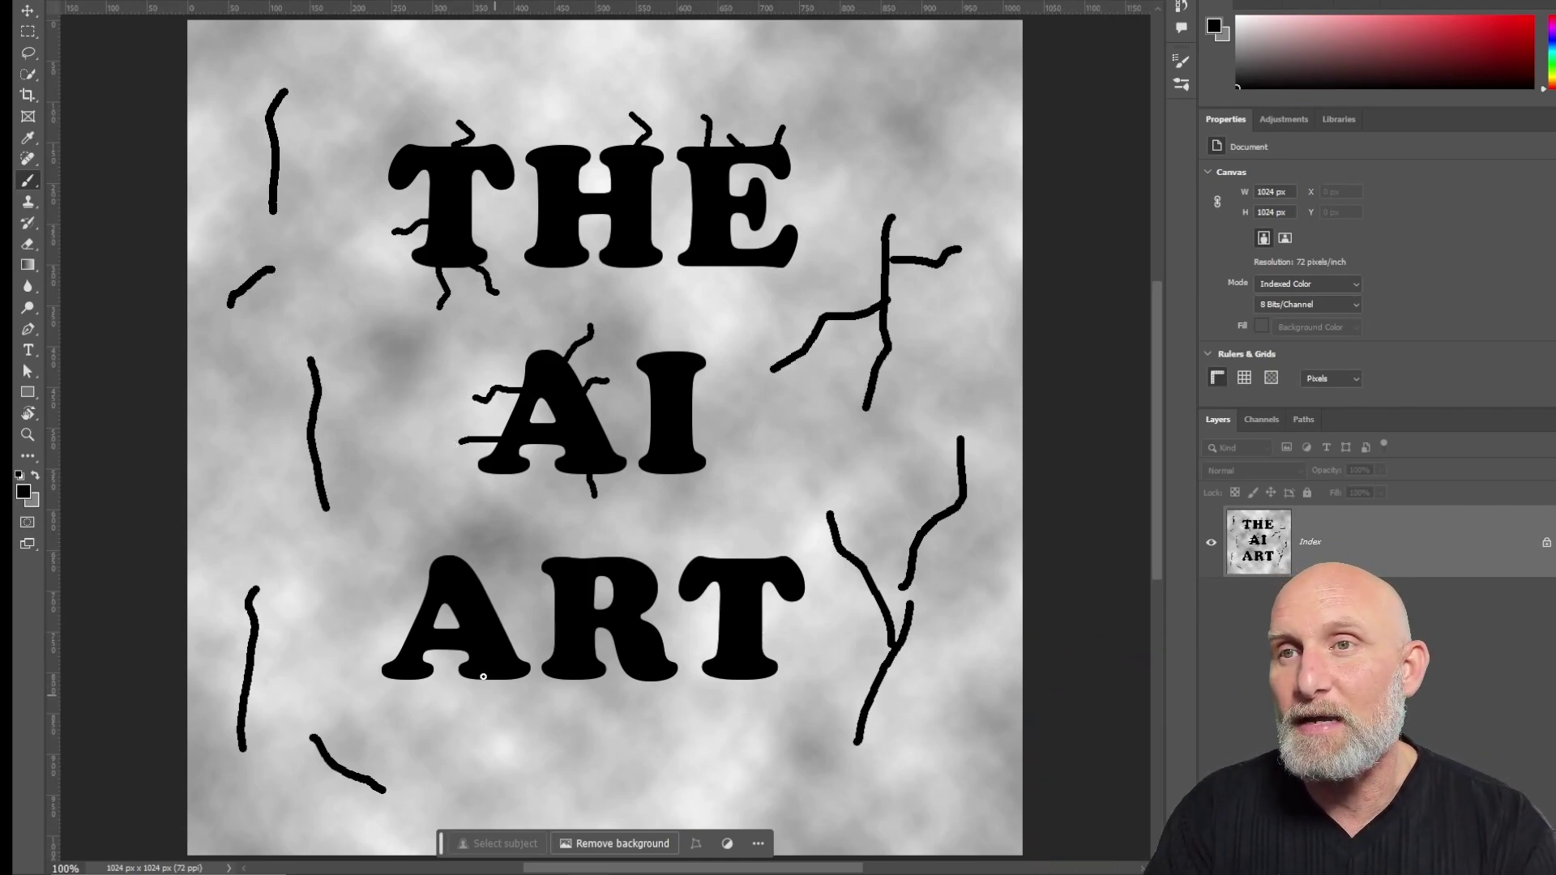
{"action": "left_click_drag", "start_coordinate": [473, 604], "coordinate": [519, 576]}
{"action": "left_click_drag", "start_coordinate": [492, 677], "coordinate": [497, 720]}
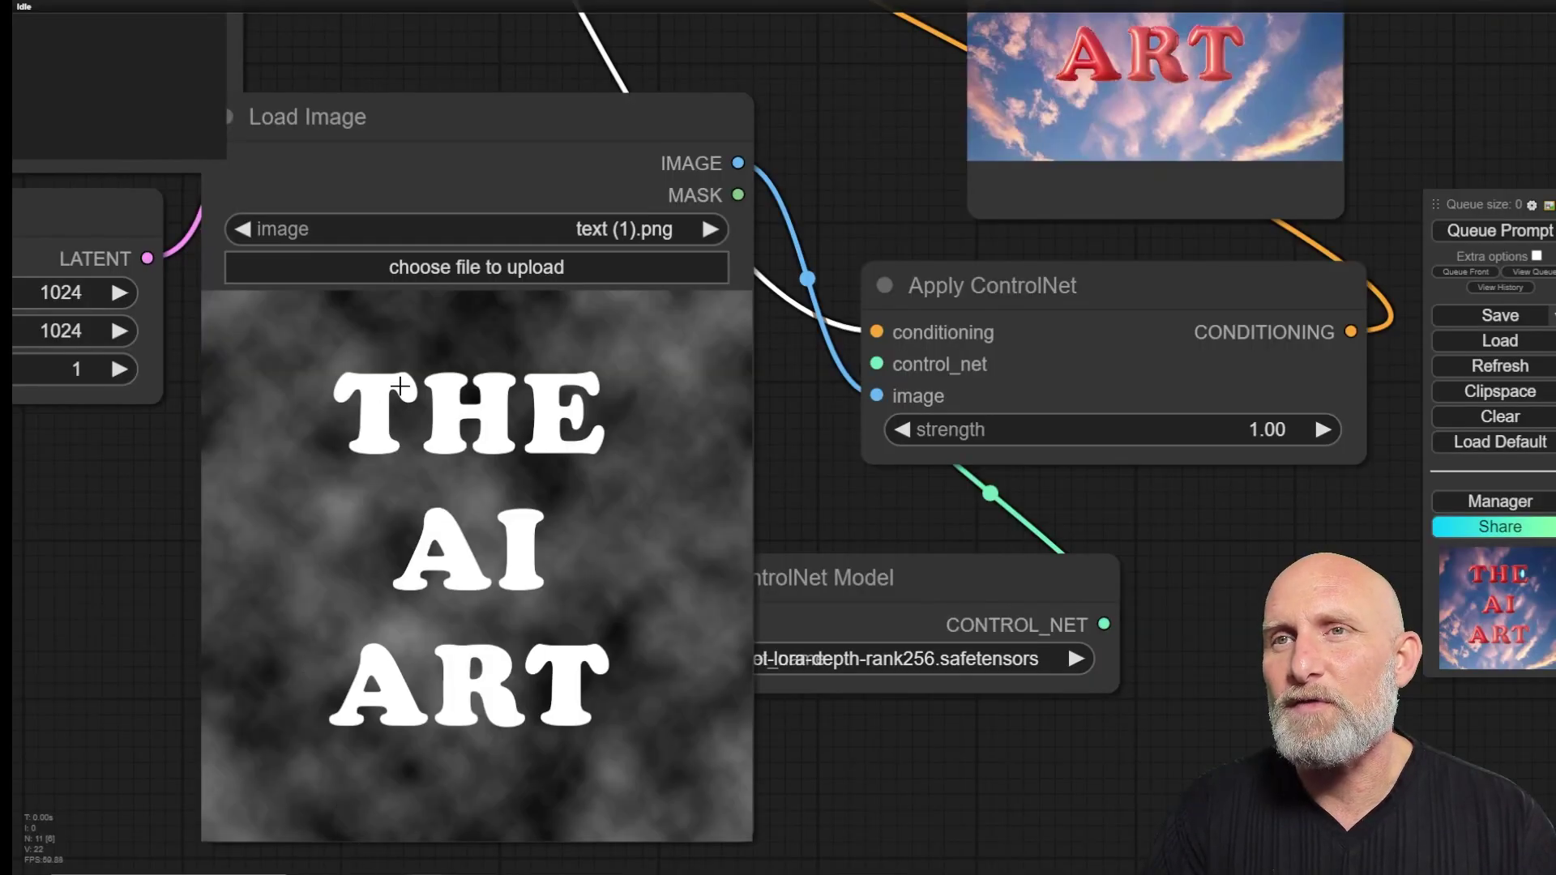
{"action": "left_click", "coordinate": [472, 267]}
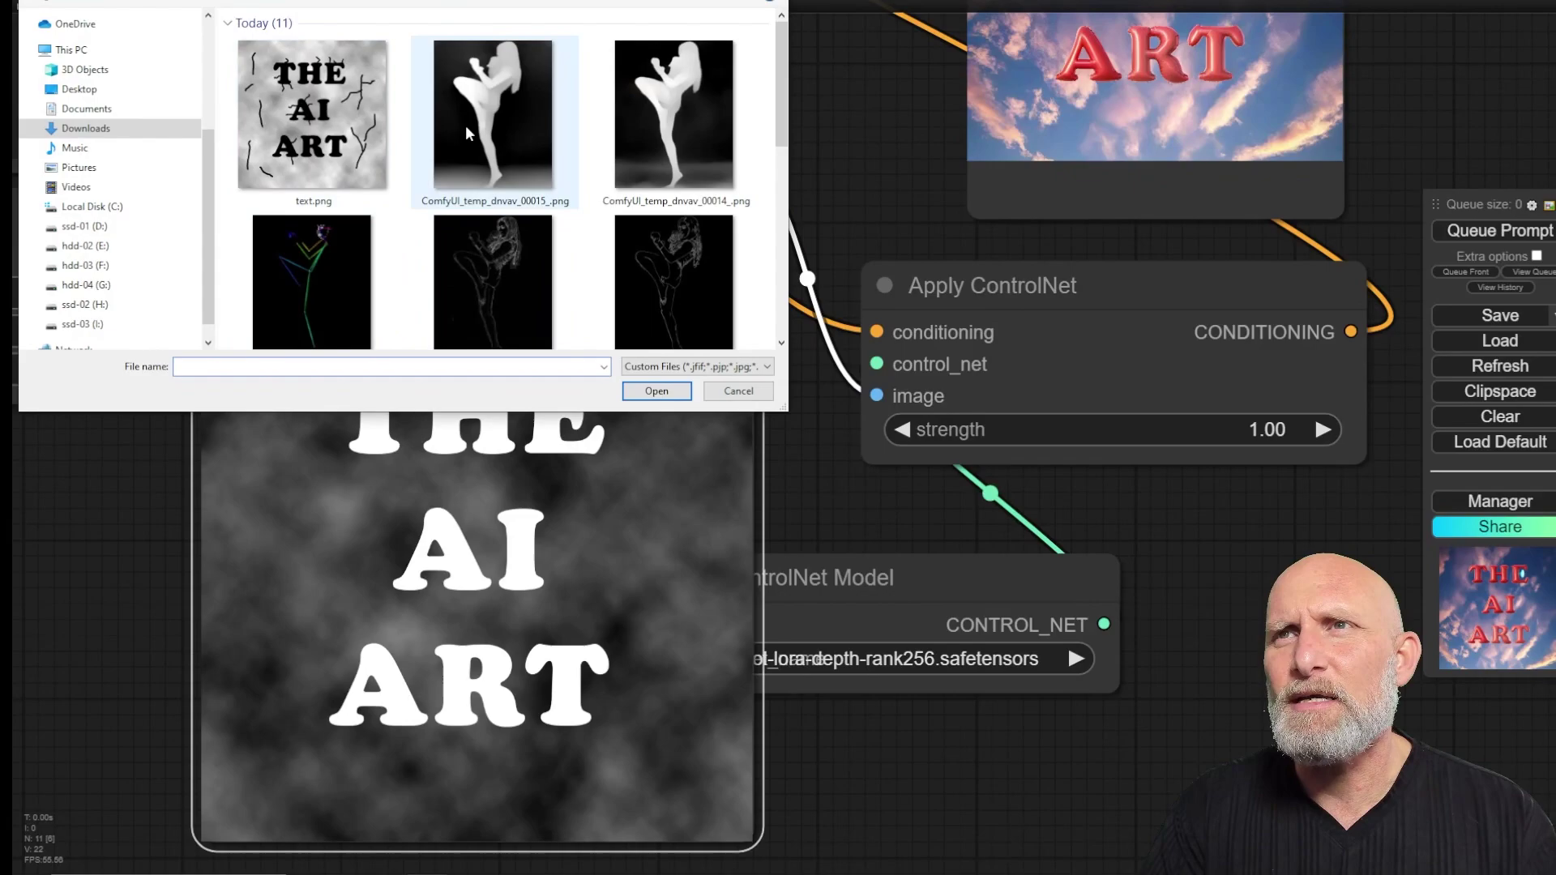
{"action": "left_click", "coordinate": [466, 125]}
{"action": "left_click", "coordinate": [656, 390]}
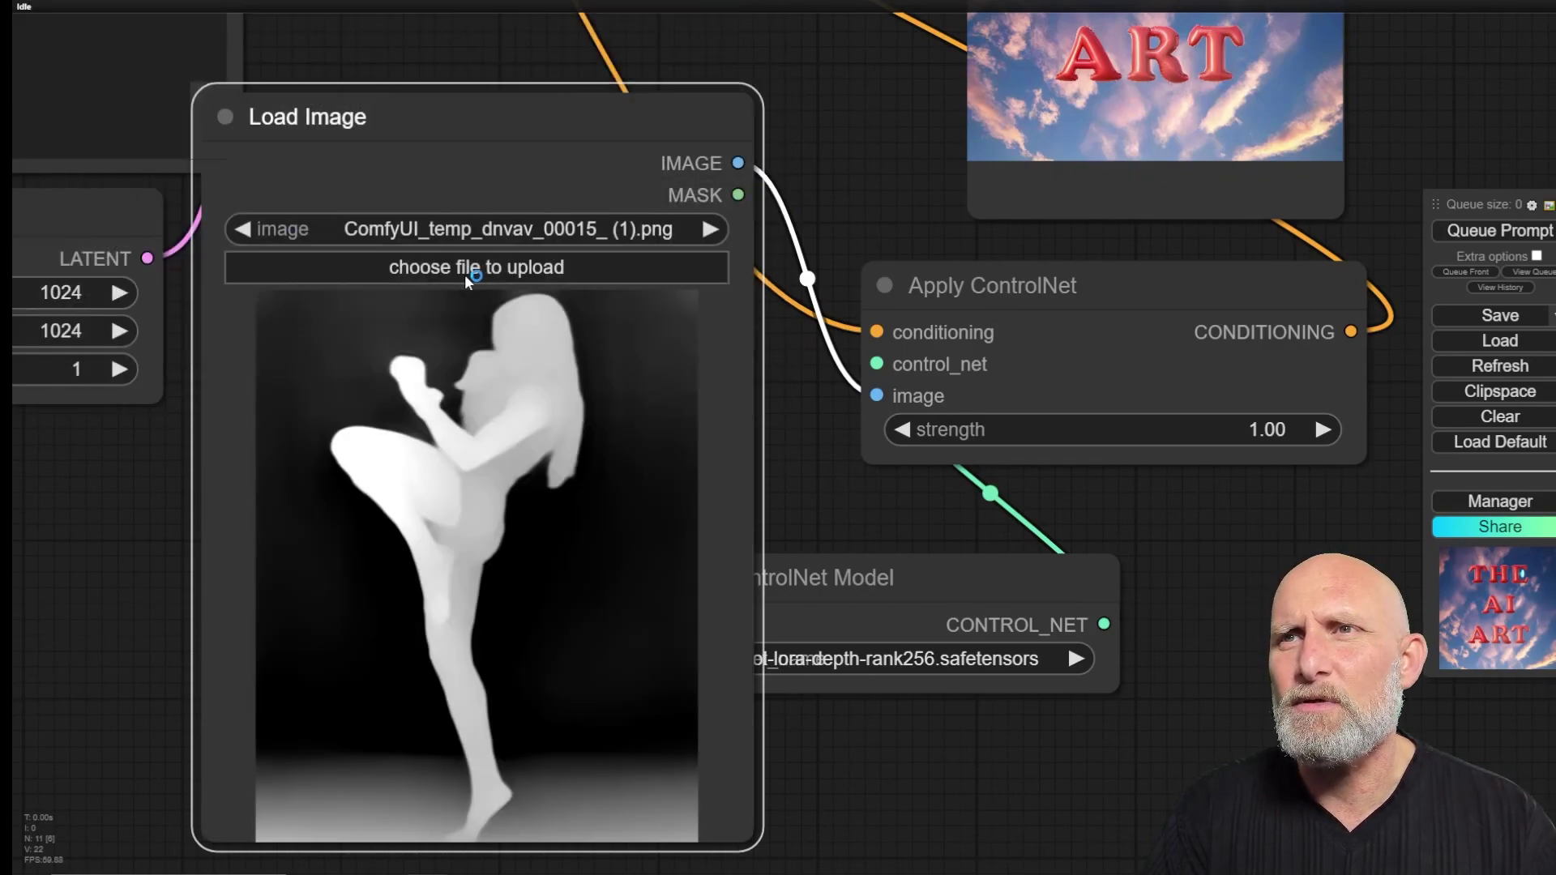
Step: In ComfyUI, load the cracked lettering picture text.png into the Load Image node that feeds Apply ControlNet
{"action": "left_click", "coordinate": [464, 272]}
{"action": "left_click", "coordinate": [292, 99]}
{"action": "left_click", "coordinate": [656, 391]}
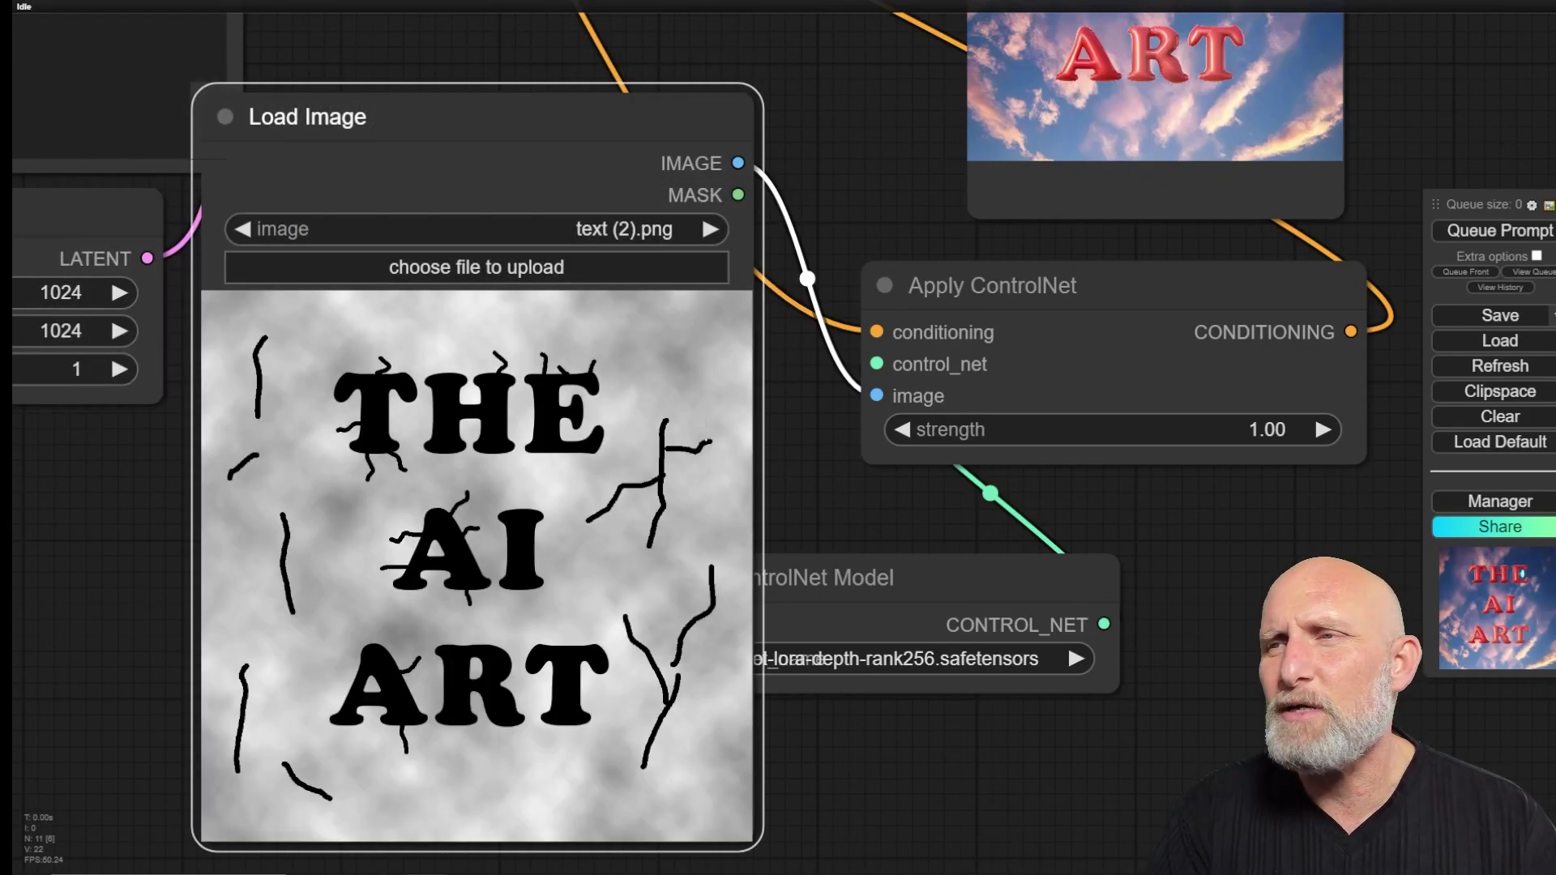
{"action": "left_click", "coordinate": [1509, 235]}
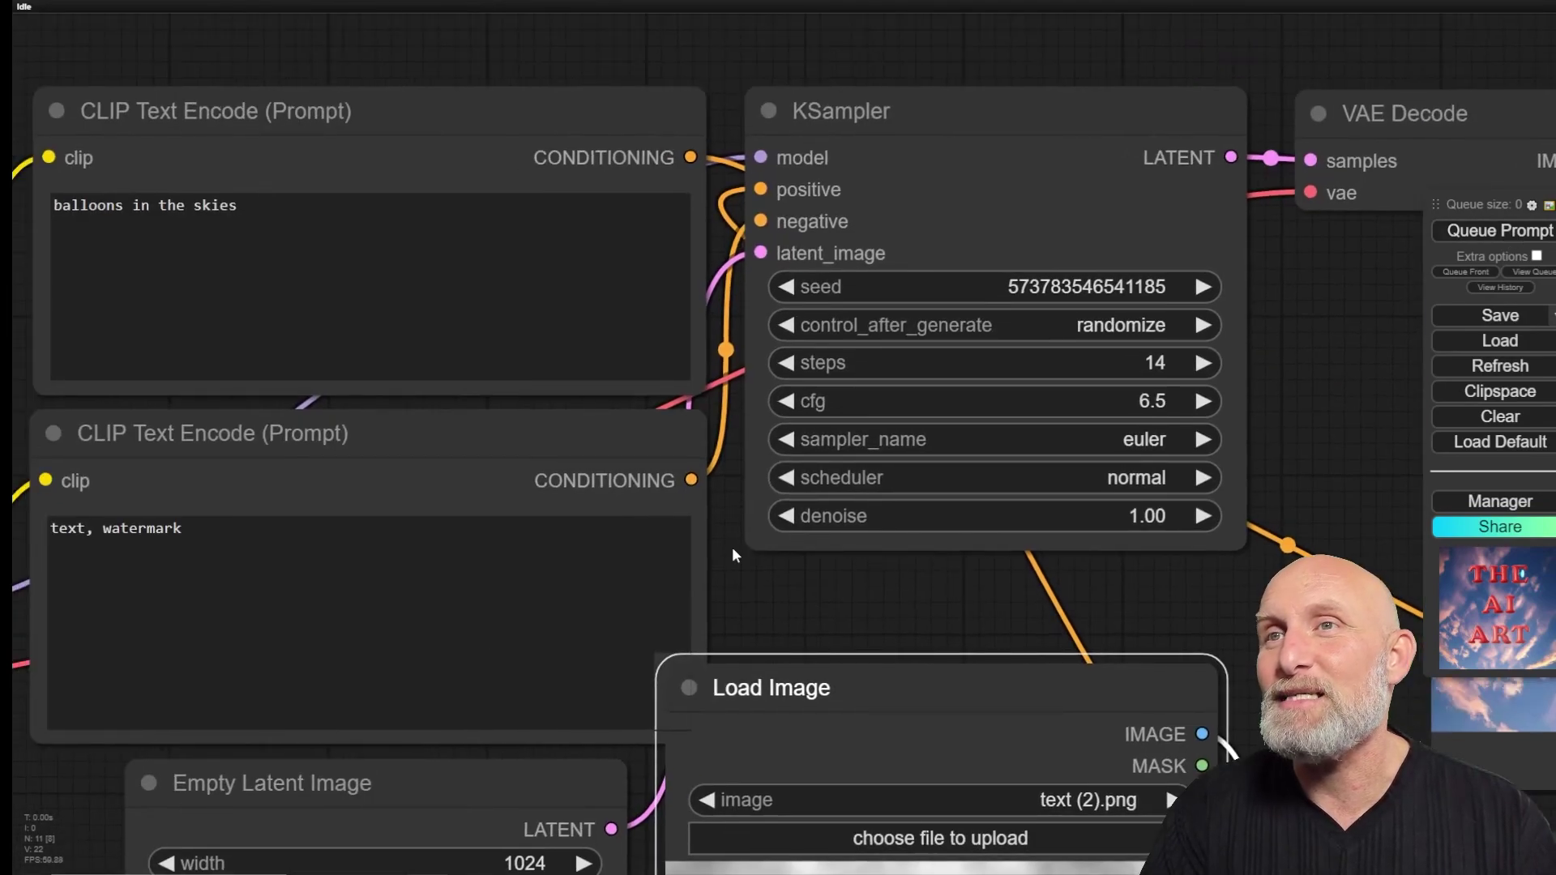
Step: Replace the positive prompt with "cracks in a concrete wall" and queue the generation
{"action": "left_click", "coordinate": [412, 253]}
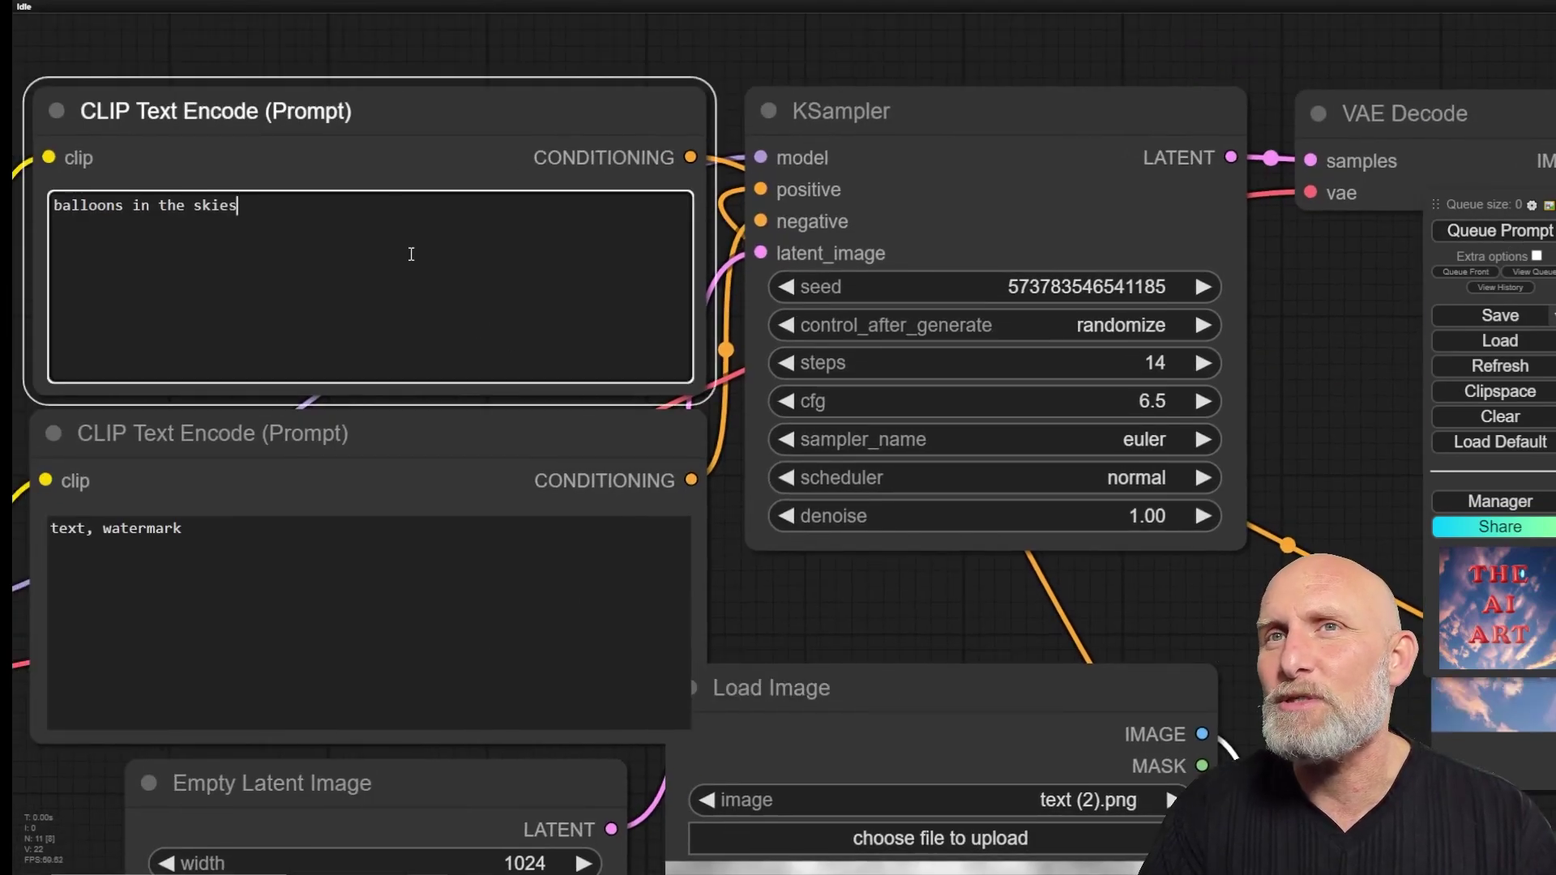
{"action": "key", "text": "ctrl+a"}
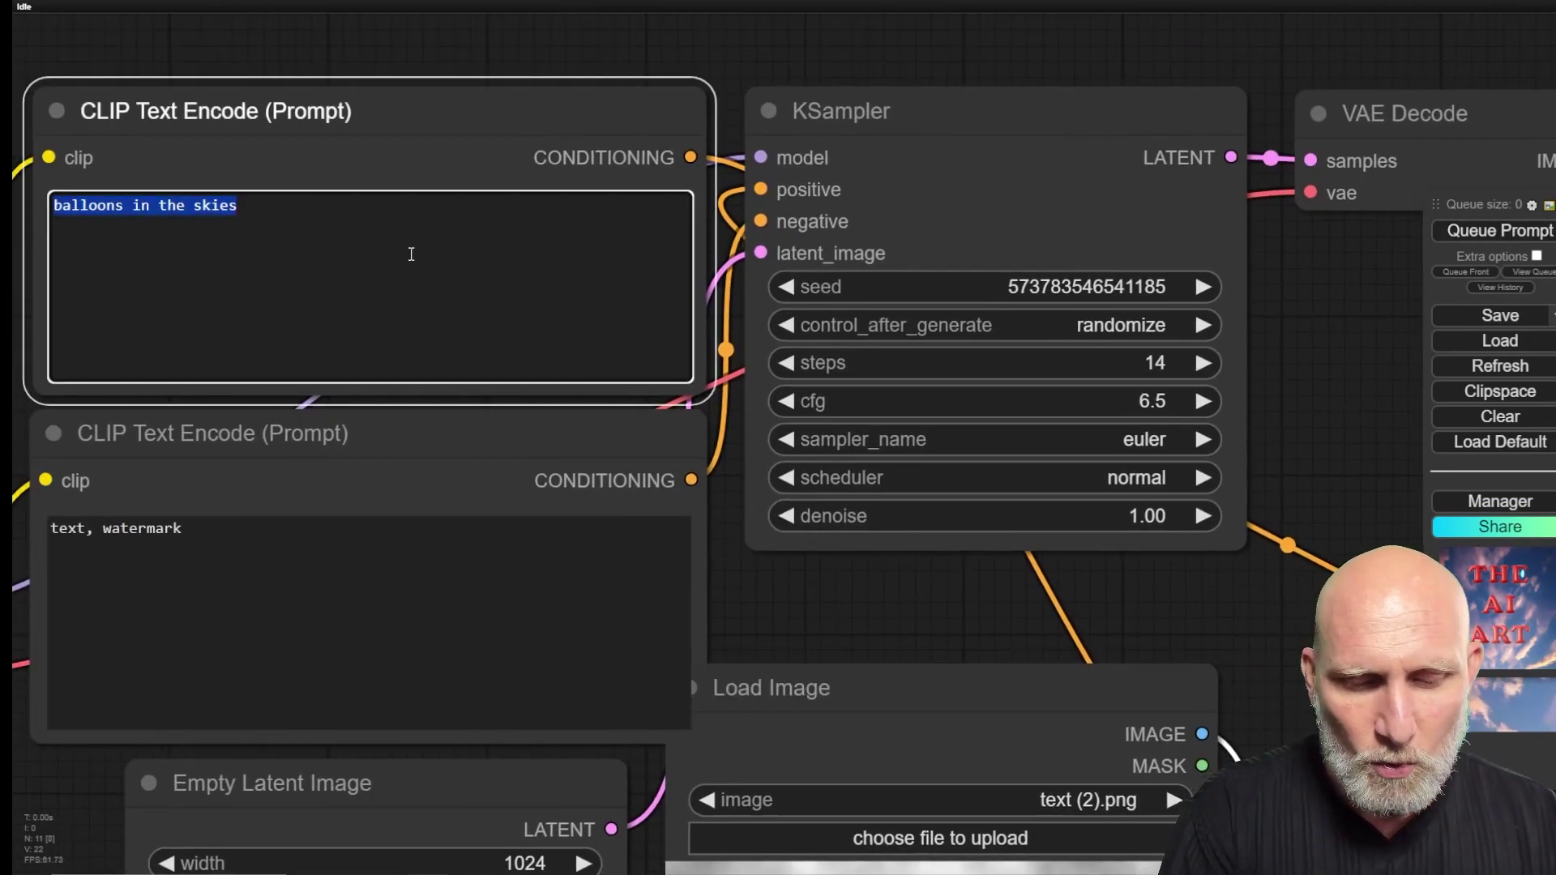
{"action": "type", "text": "cracks in"}
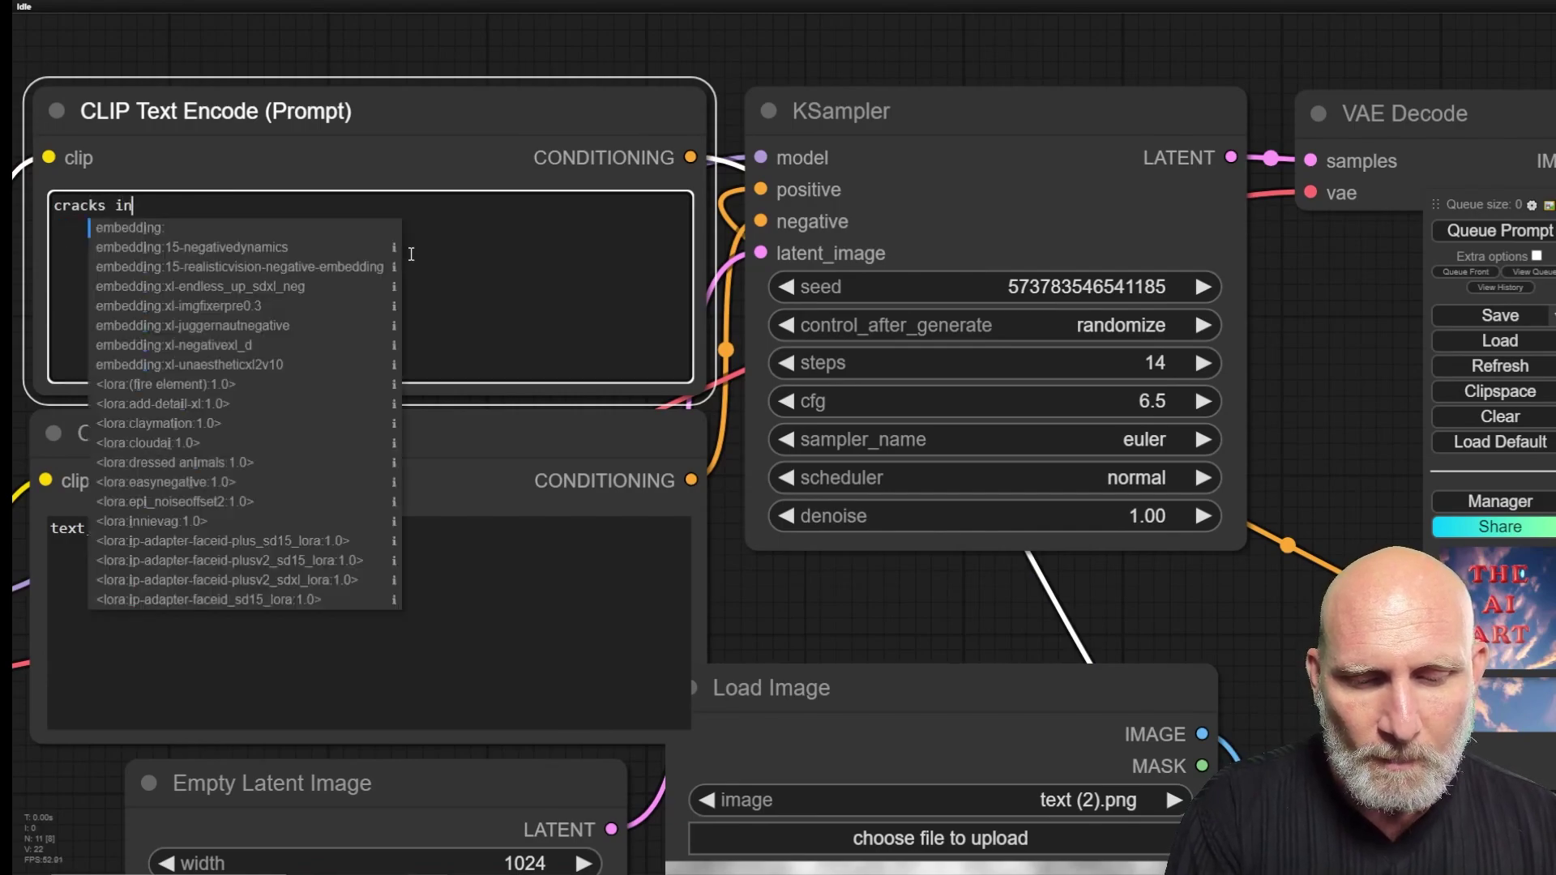
{"action": "type", "text": " a concrete wall"}
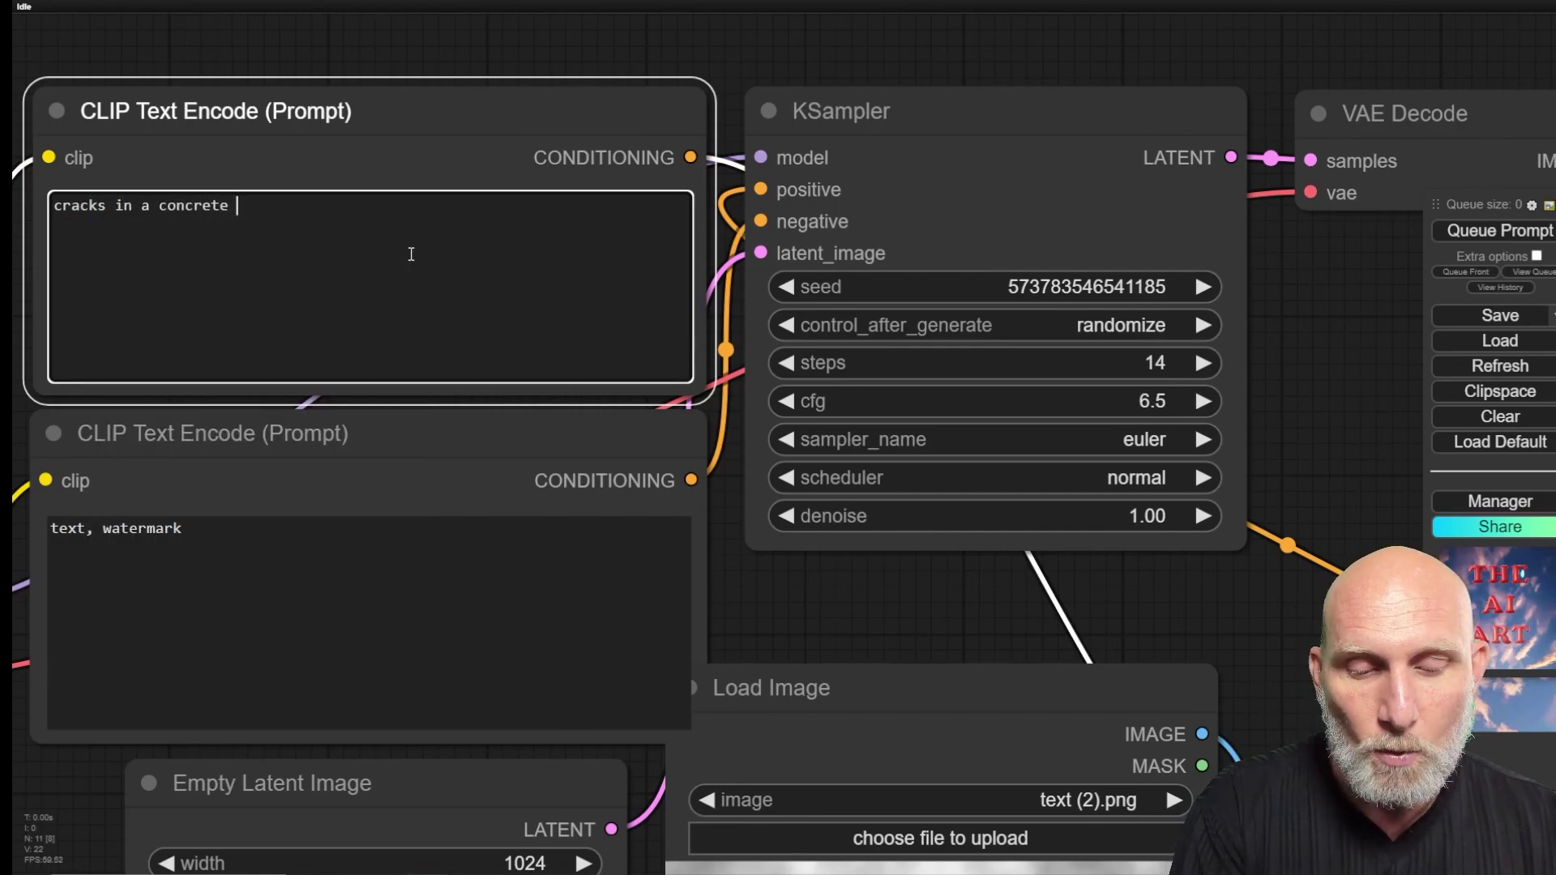
{"action": "left_click", "coordinate": [1493, 232]}
Step: Place the lettering's Load Image node beside the Preview Image node and shrink it so its picture matches the preview's size
{"action": "left_click_drag", "start_coordinate": [1252, 387], "coordinate": [487, 384]}
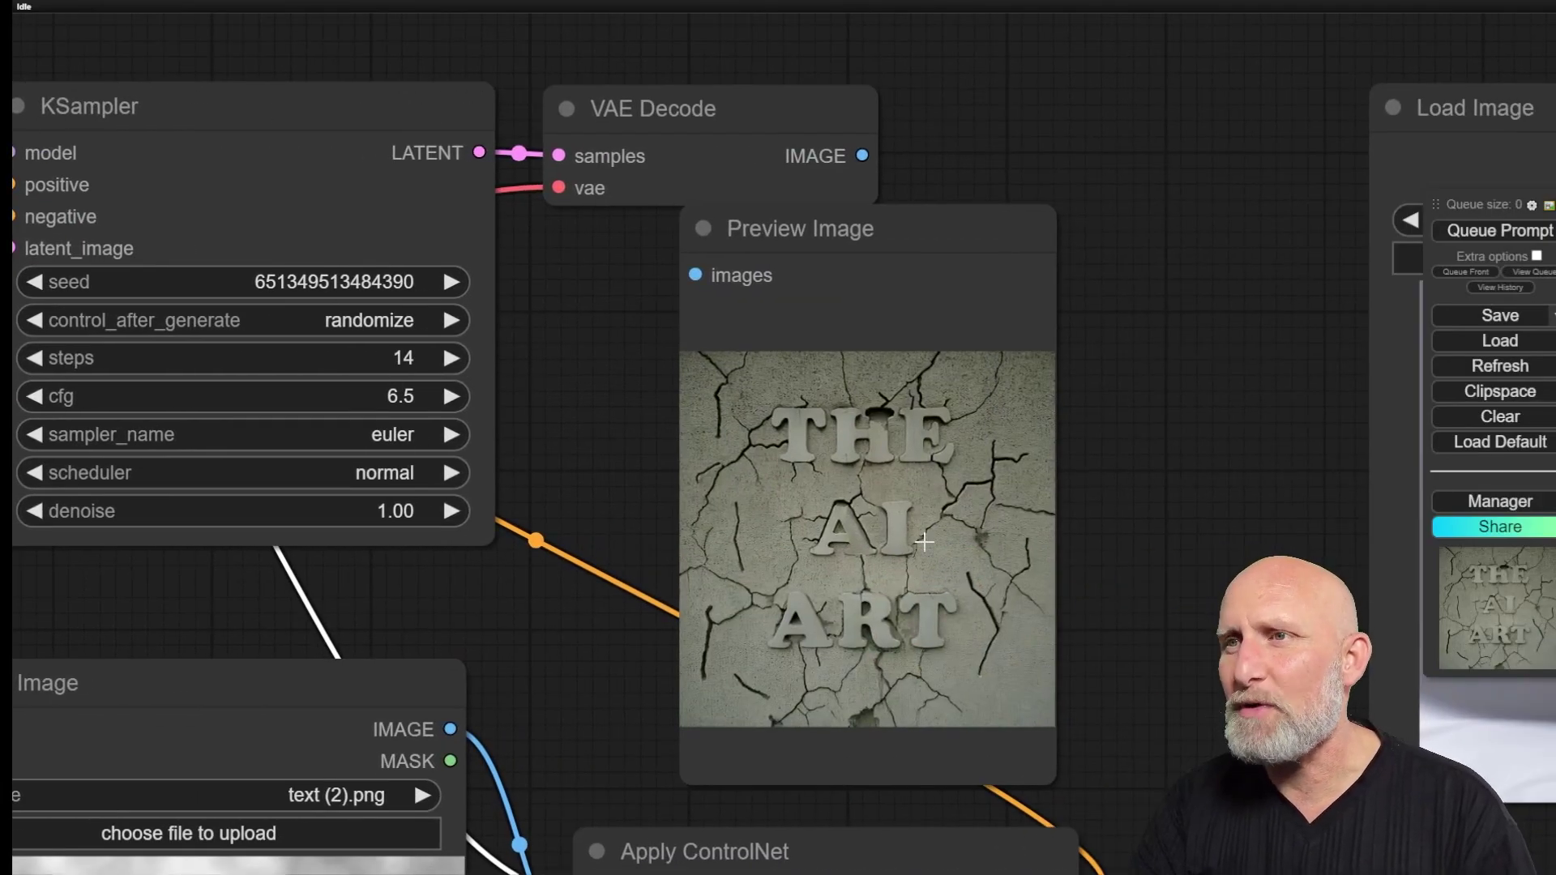
{"action": "scroll", "coordinate": [932, 528], "scroll_direction": "up", "scroll_amount": 2}
{"action": "scroll", "coordinate": [840, 454], "scroll_direction": "up", "scroll_amount": 1}
{"action": "scroll", "coordinate": [947, 438], "scroll_direction": "up", "scroll_amount": 2}
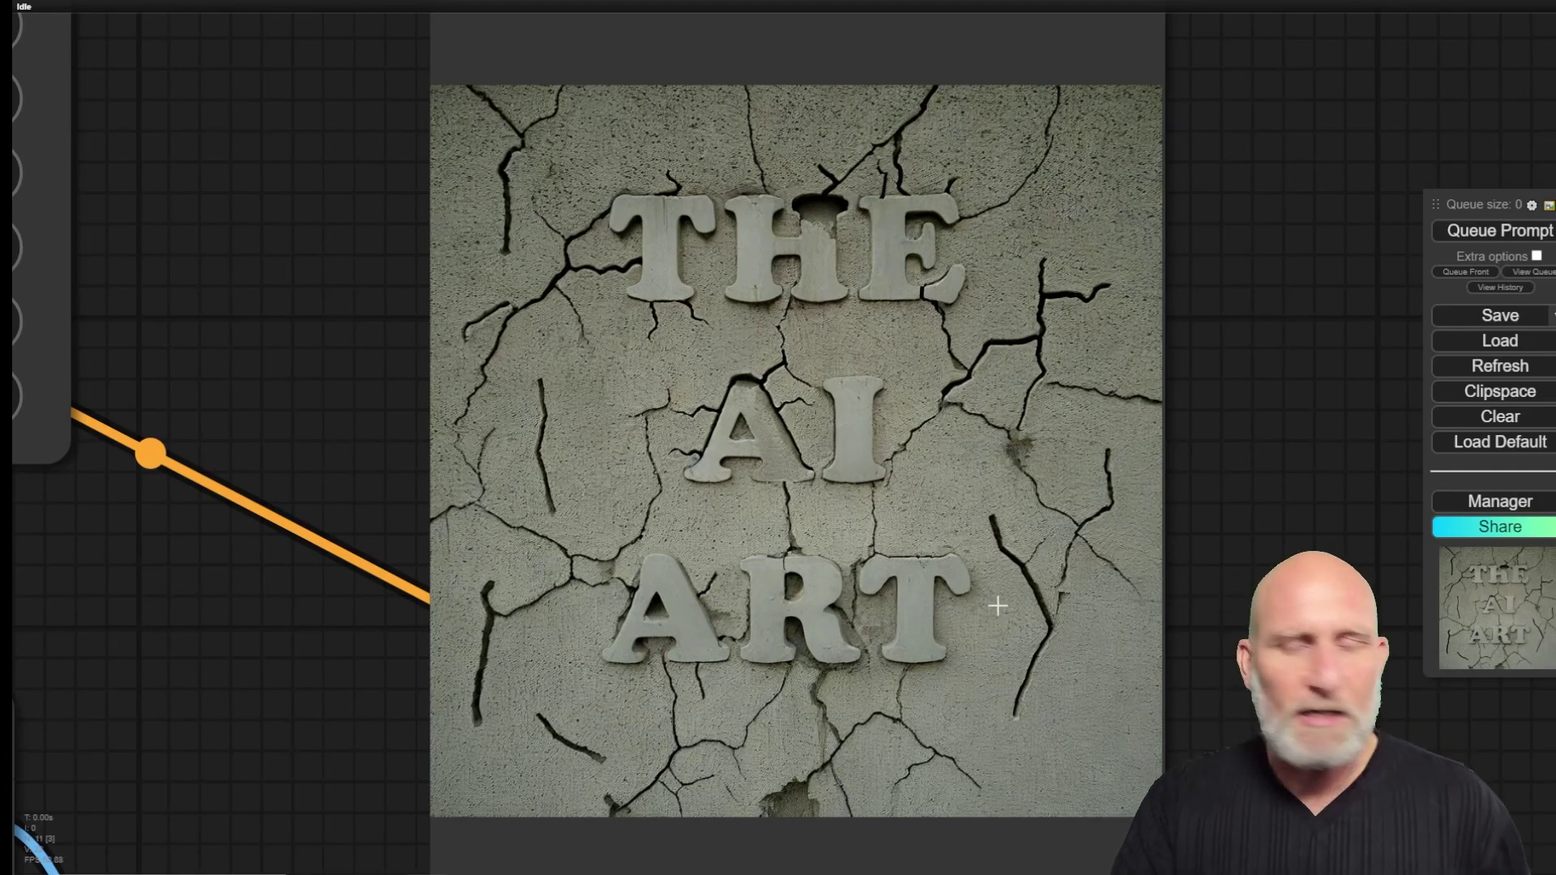
{"action": "scroll", "coordinate": [547, 221], "scroll_direction": "down", "scroll_amount": 4}
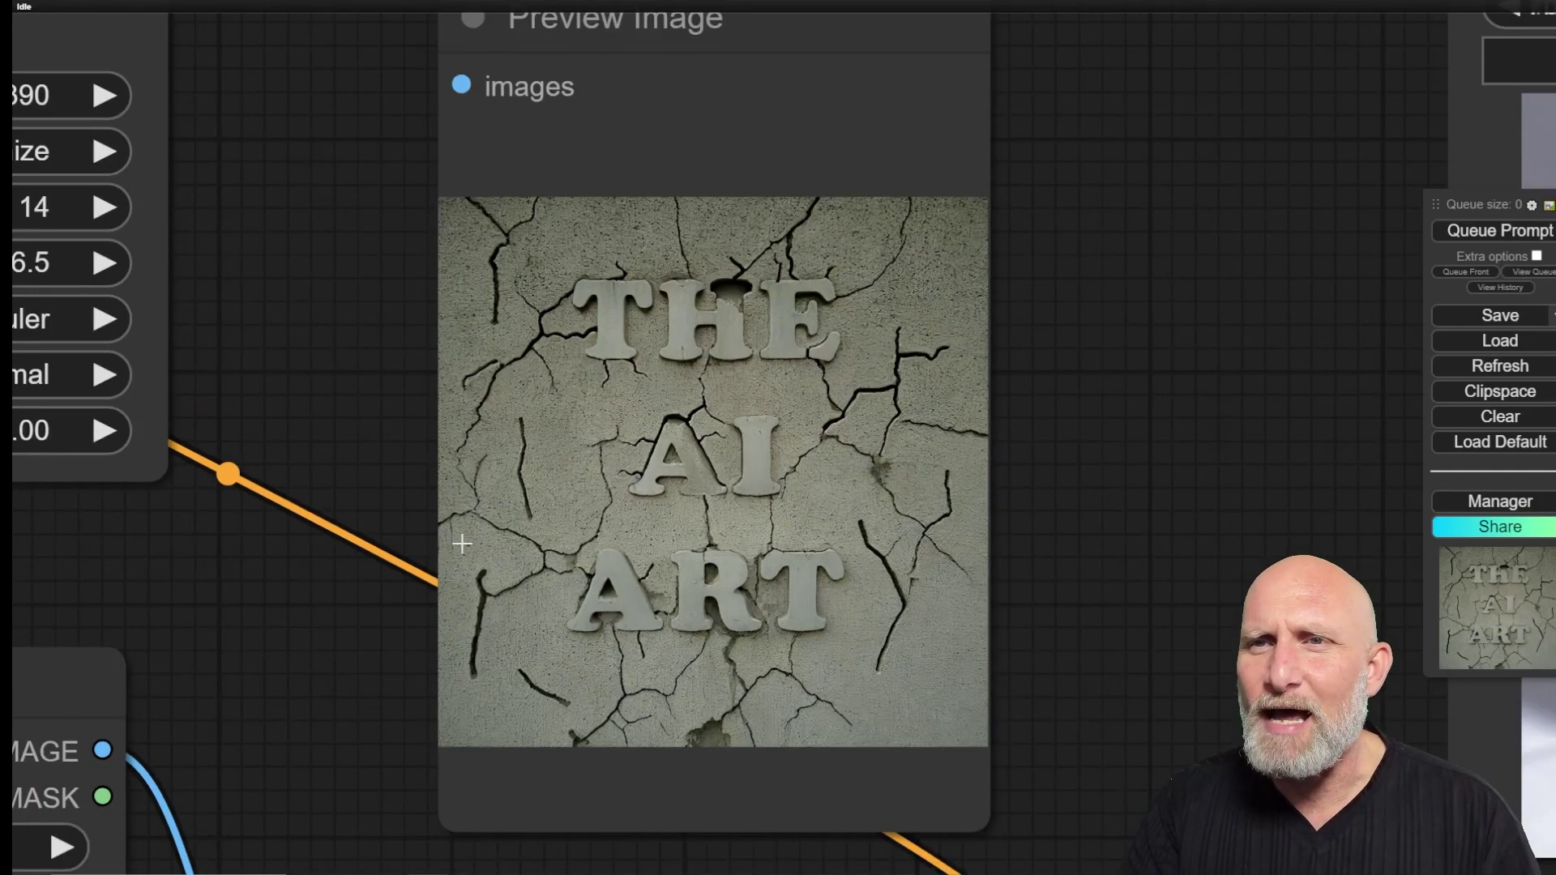
{"action": "left_click_drag", "start_coordinate": [394, 593], "coordinate": [626, 413]}
{"action": "left_click", "coordinate": [381, 446]}
{"action": "left_click_drag", "start_coordinate": [382, 446], "coordinate": [1385, 8]}
{"action": "scroll", "coordinate": [531, 292], "scroll_direction": "up", "scroll_amount": 4}
{"action": "scroll", "coordinate": [831, 373], "scroll_direction": "down", "scroll_amount": 2}
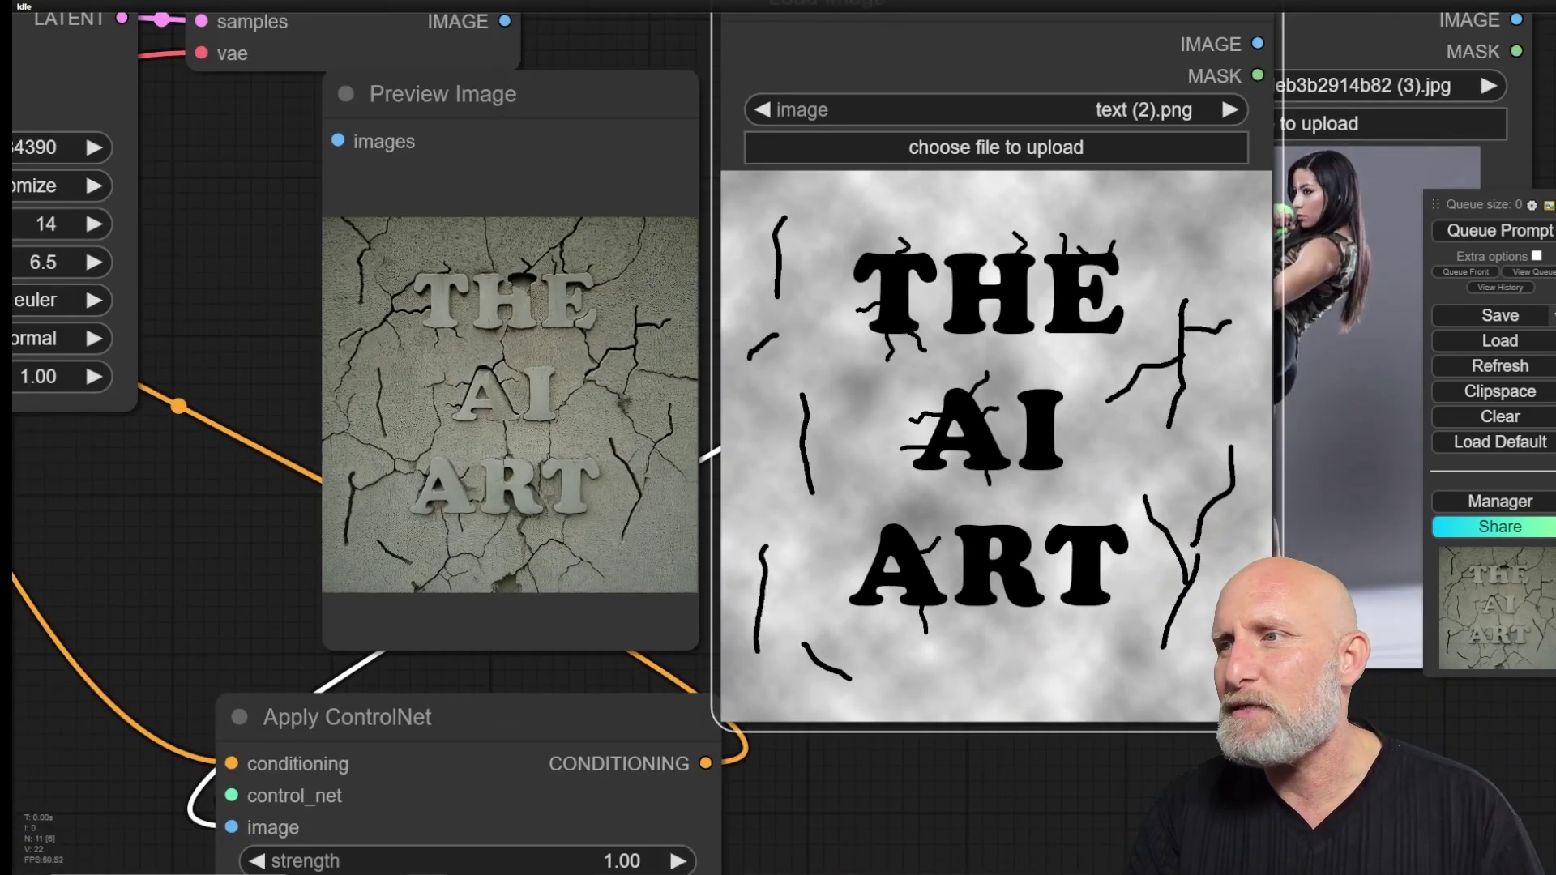
{"action": "left_click_drag", "start_coordinate": [1280, 731], "coordinate": [1102, 606]}
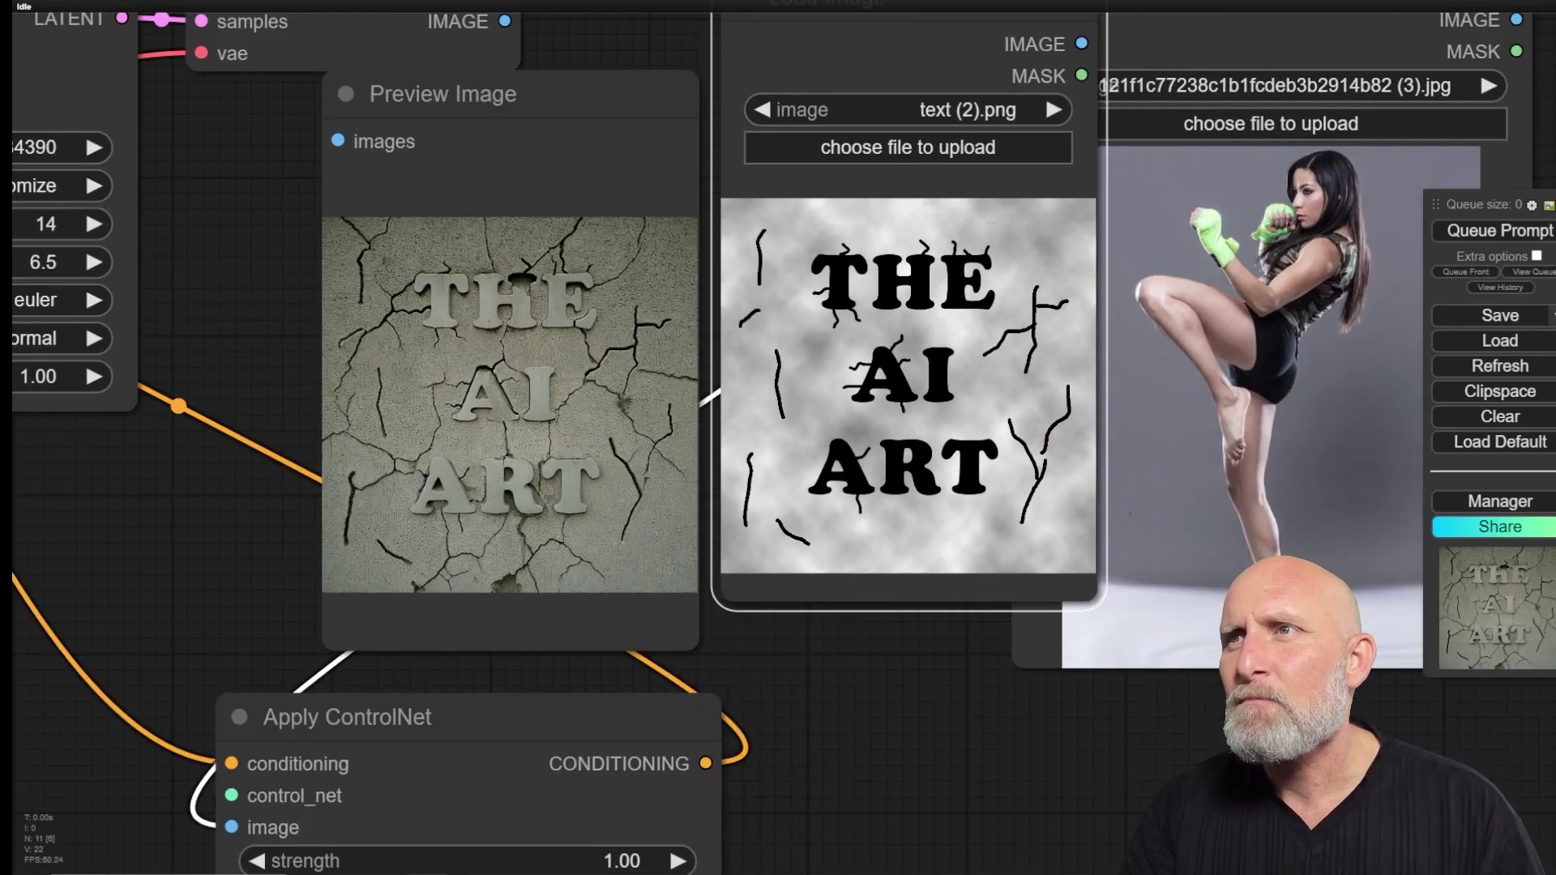
Step: Compare the letters and cracks in the generated concrete wall image with the painted source picture
{"action": "scroll", "coordinate": [879, 121], "scroll_direction": "up", "scroll_amount": 3}
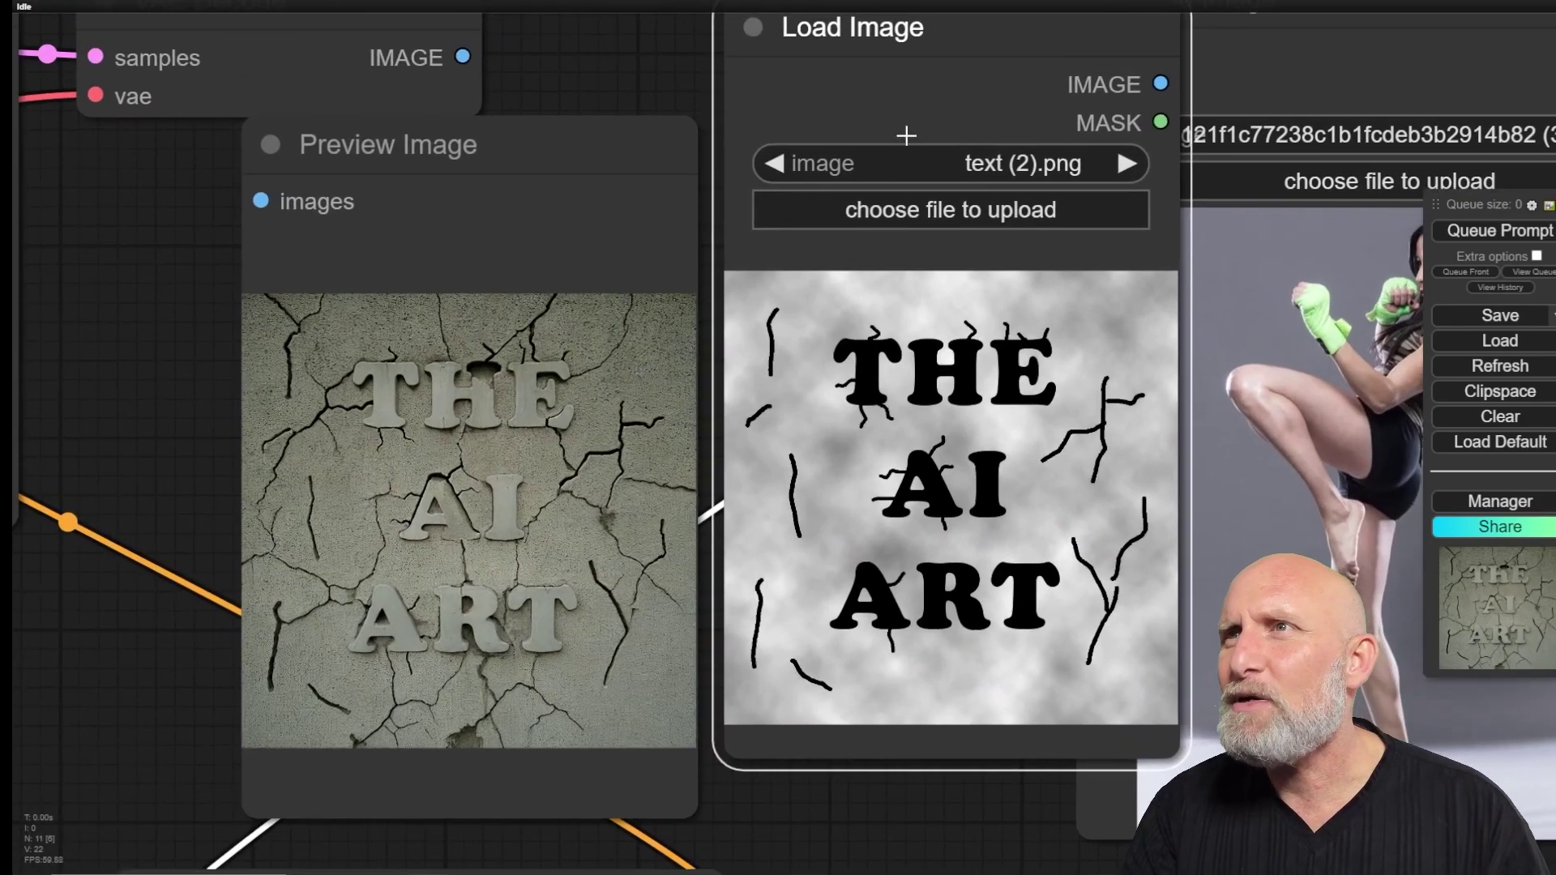
{"action": "scroll", "coordinate": [632, 445], "scroll_direction": "up", "scroll_amount": 1}
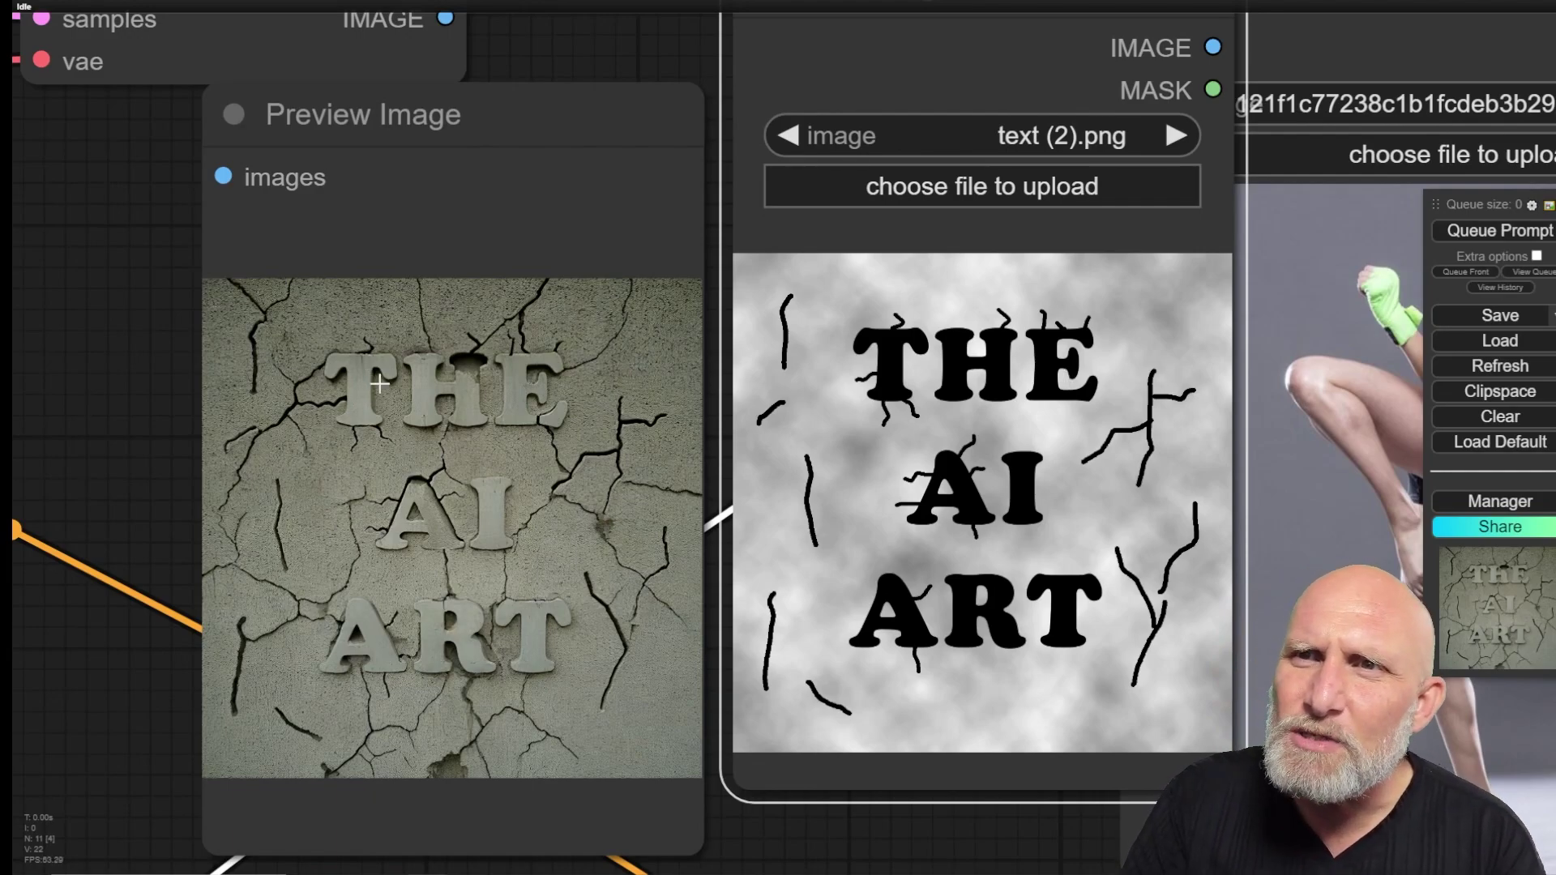
{"action": "scroll", "coordinate": [377, 410], "scroll_direction": "up", "scroll_amount": 6}
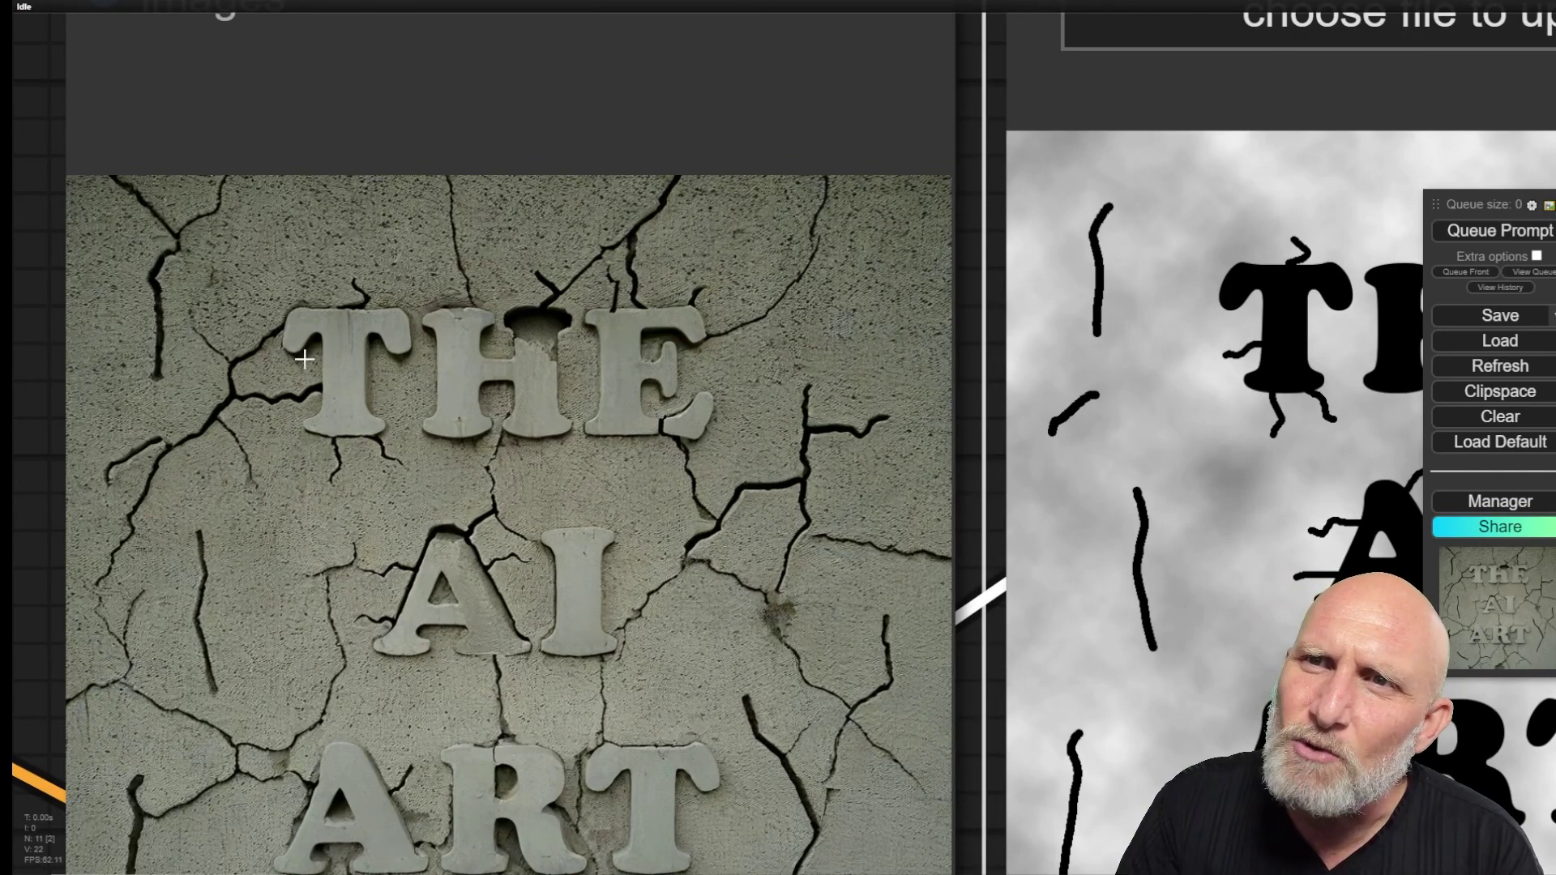
{"action": "scroll", "coordinate": [618, 542], "scroll_direction": "down", "scroll_amount": 4}
{"action": "left_click_drag", "start_coordinate": [719, 611], "coordinate": [666, 450]}
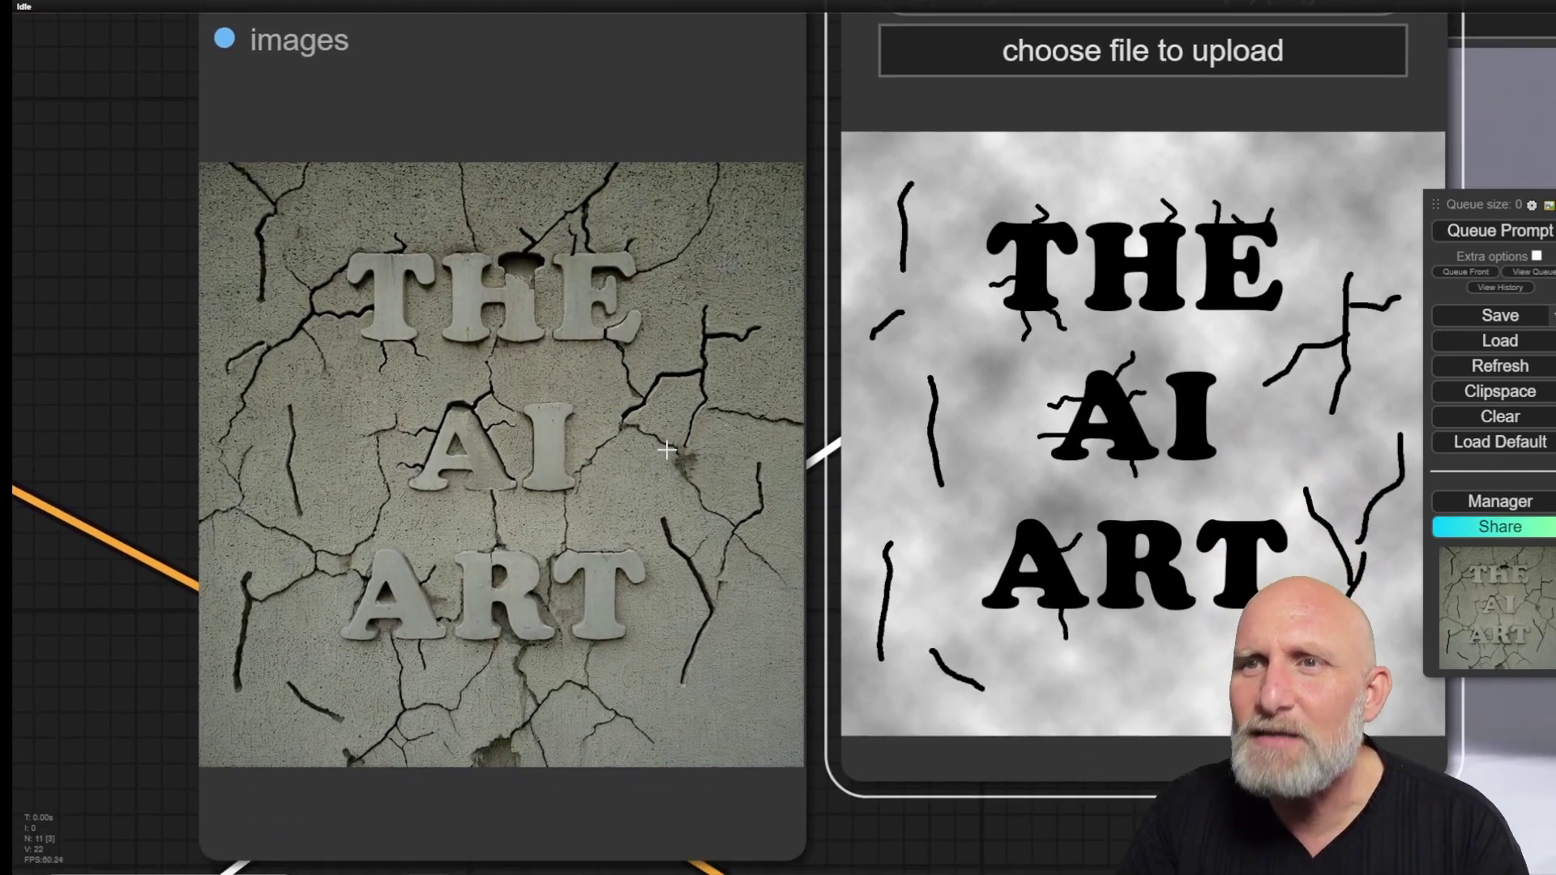
{"action": "scroll", "coordinate": [626, 476], "scroll_direction": "down", "scroll_amount": 1}
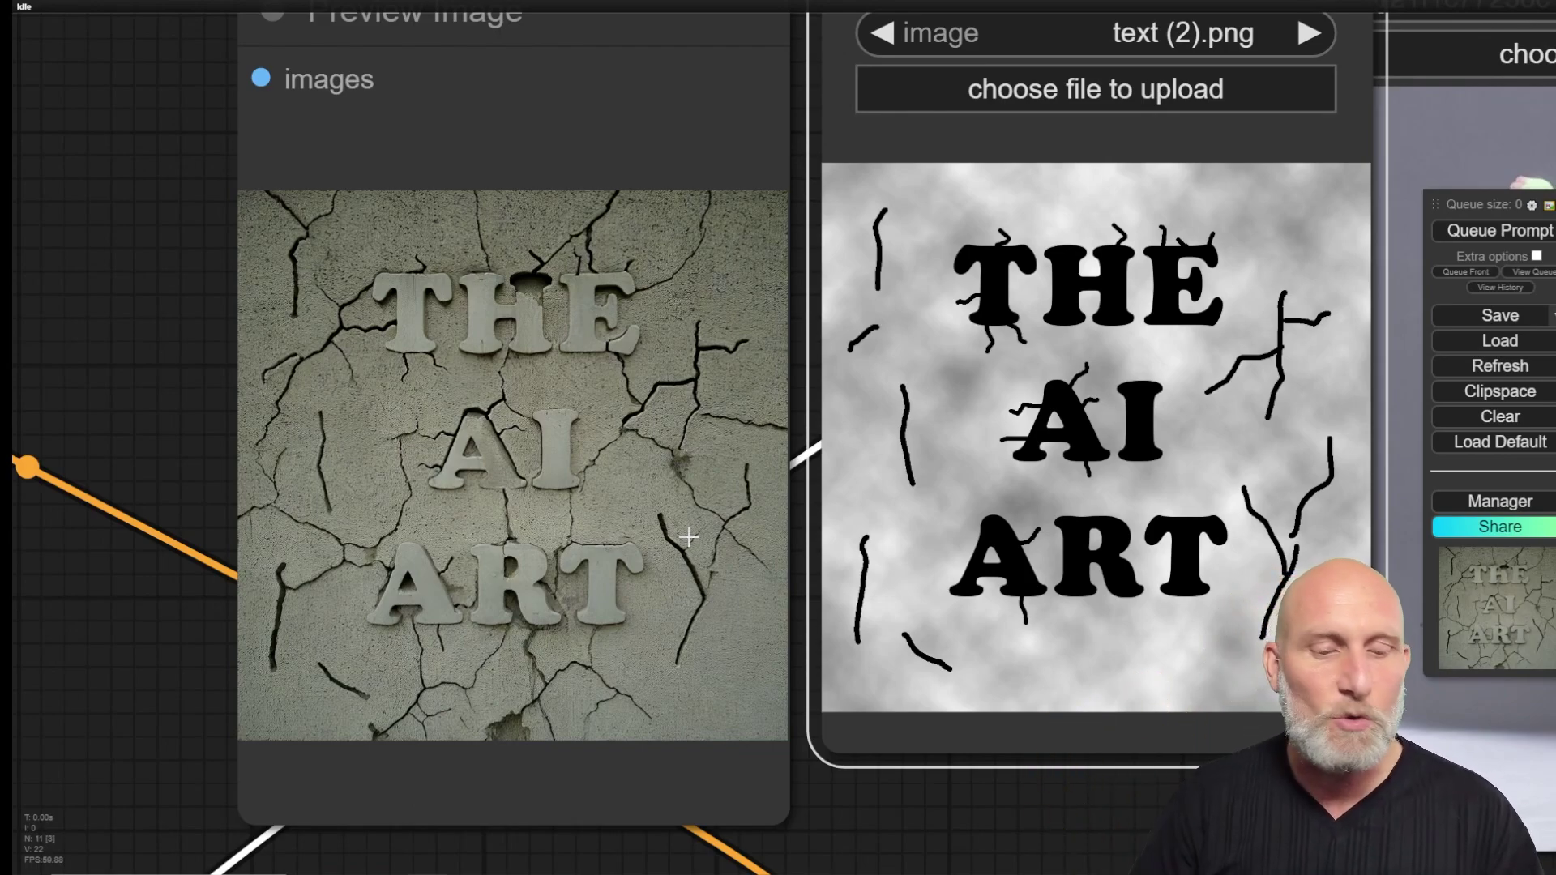
{"action": "scroll", "coordinate": [433, 450], "scroll_direction": "down", "scroll_amount": 5}
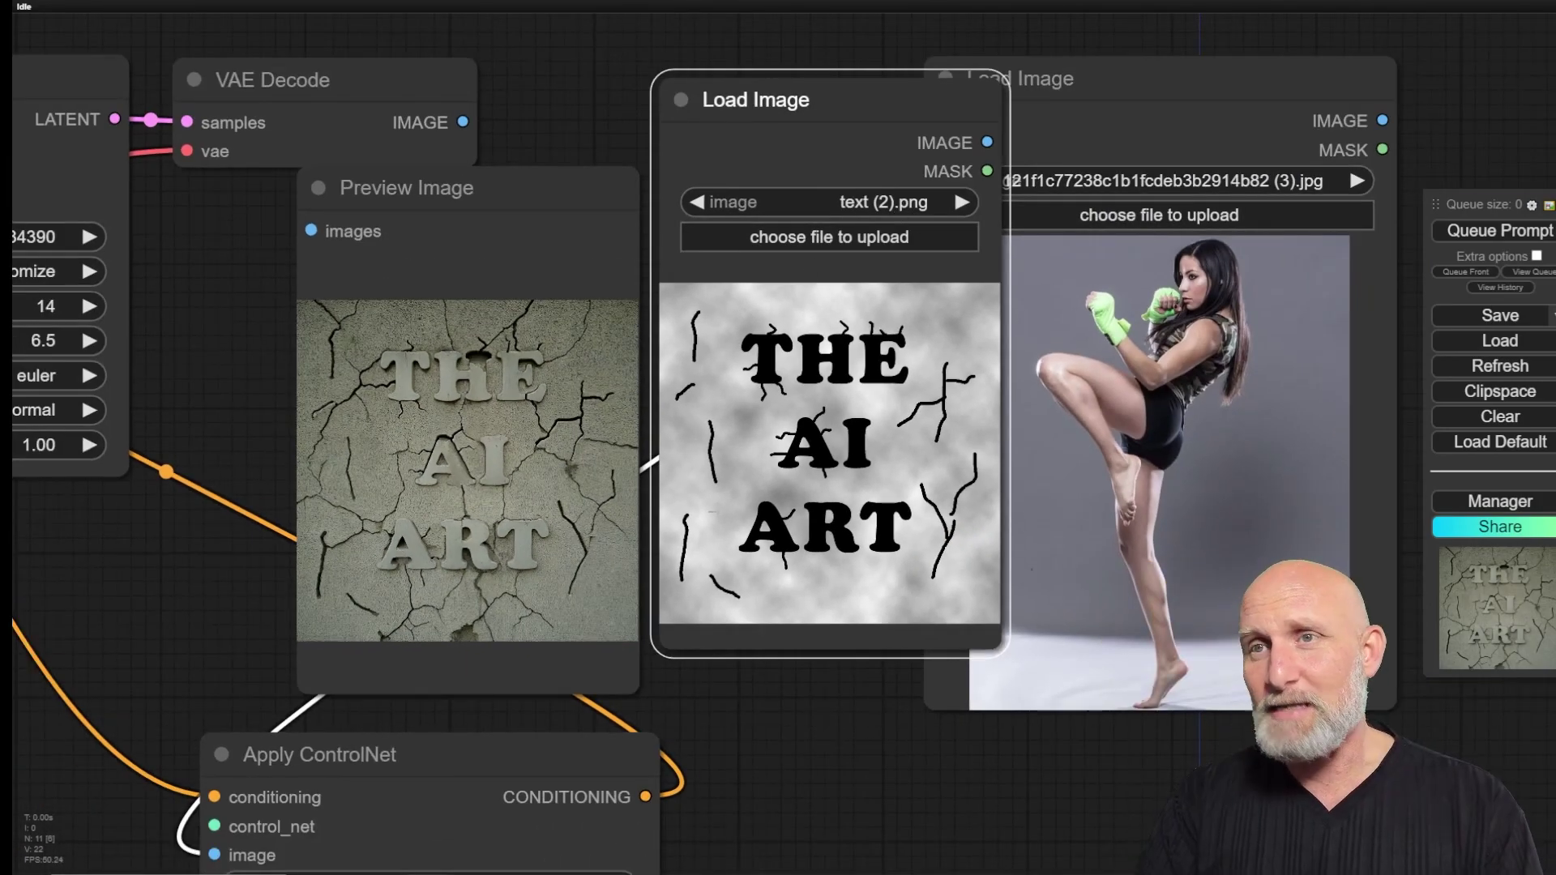
Step: Arrange the Load Image node beside Apply ControlNet, below the KSampler, and shift the Preview Image node clear of VAE Decode
{"action": "scroll", "coordinate": [761, 397], "scroll_direction": "down", "scroll_amount": 5}
{"action": "left_click_drag", "start_coordinate": [722, 416], "coordinate": [962, 330]}
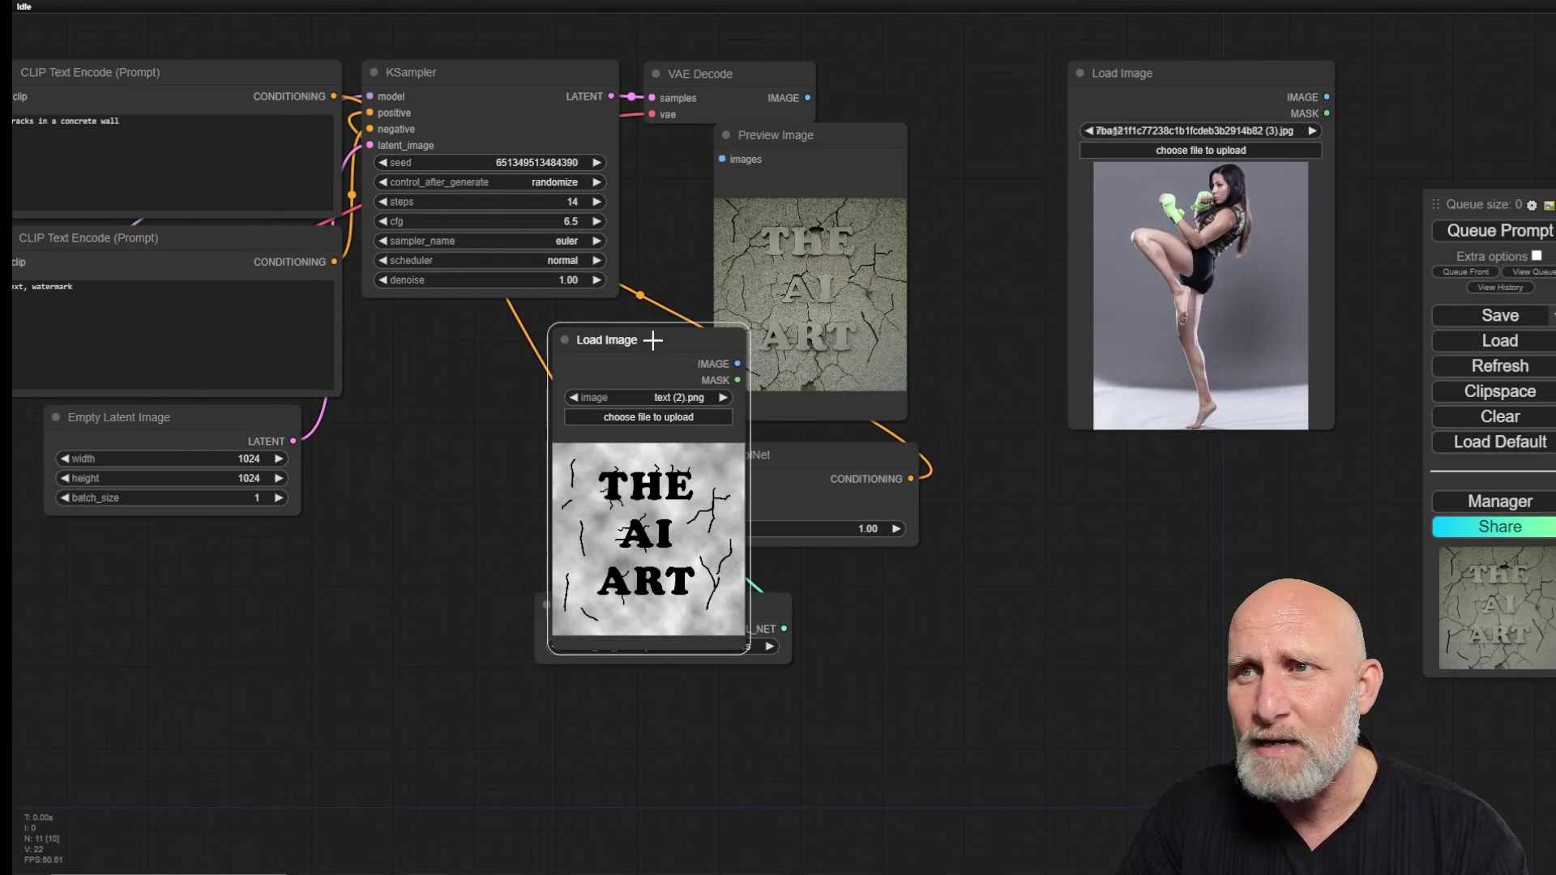
{"action": "left_click_drag", "start_coordinate": [615, 337], "coordinate": [406, 565]}
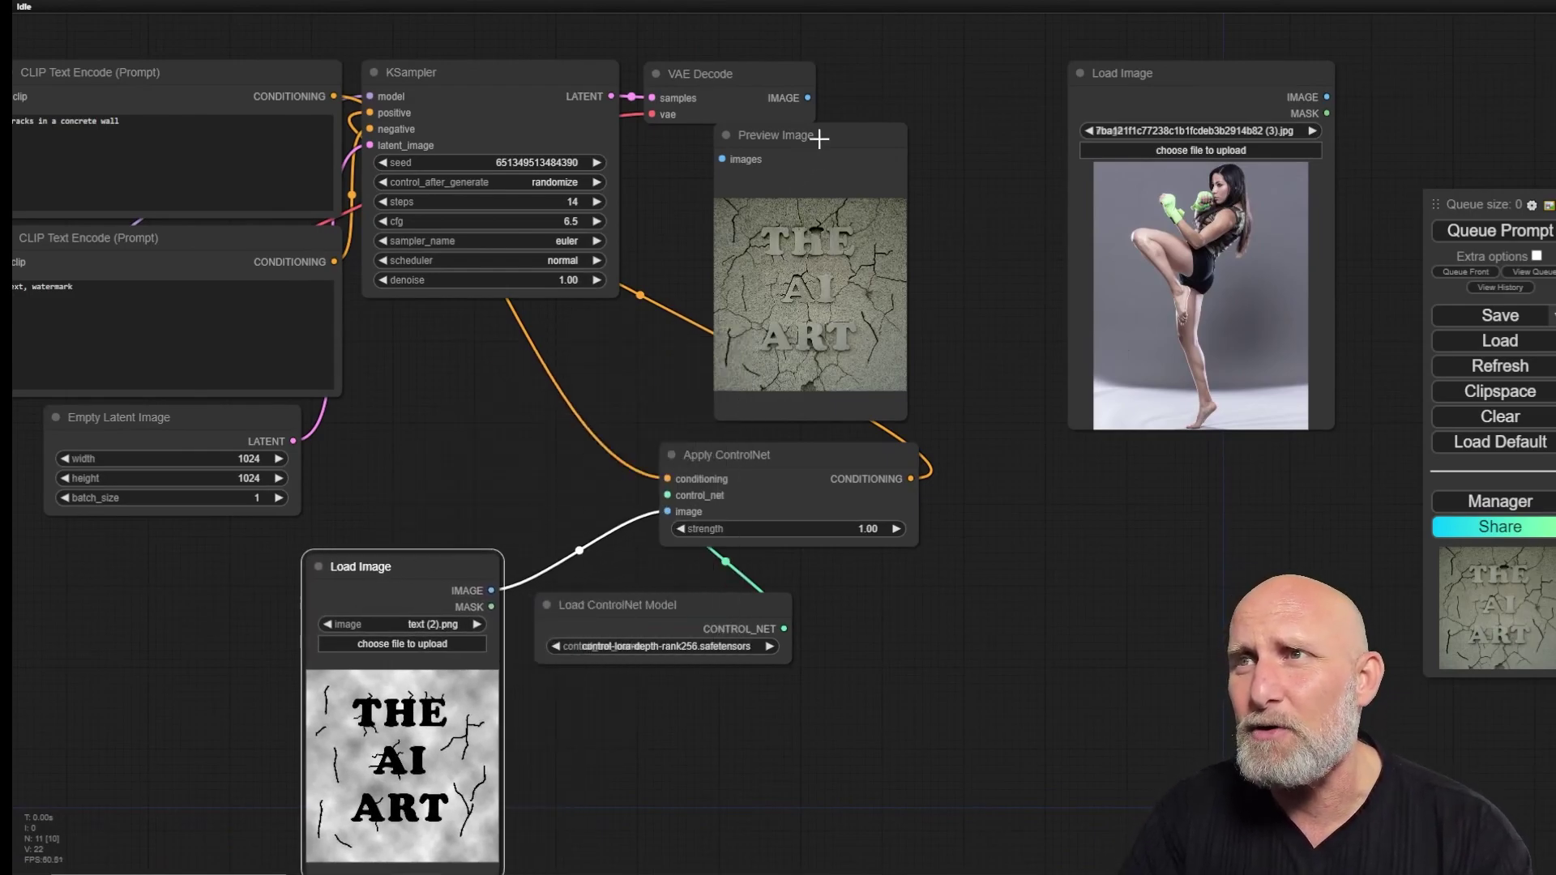
{"action": "left_click_drag", "start_coordinate": [831, 134], "coordinate": [877, 155]}
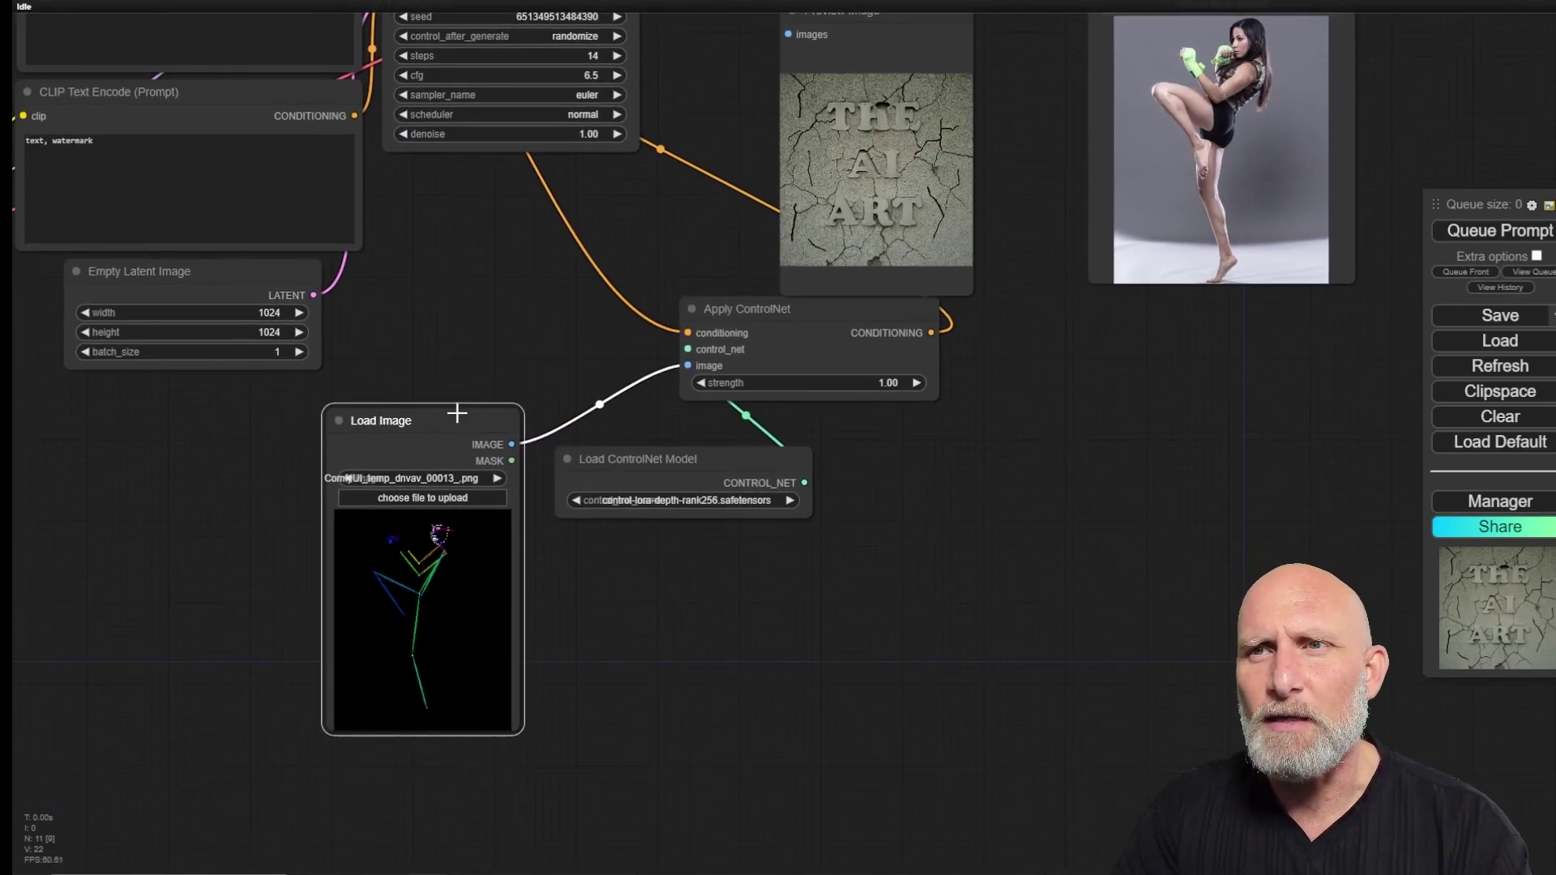
{"action": "left_click_drag", "start_coordinate": [457, 413], "coordinate": [486, 314]}
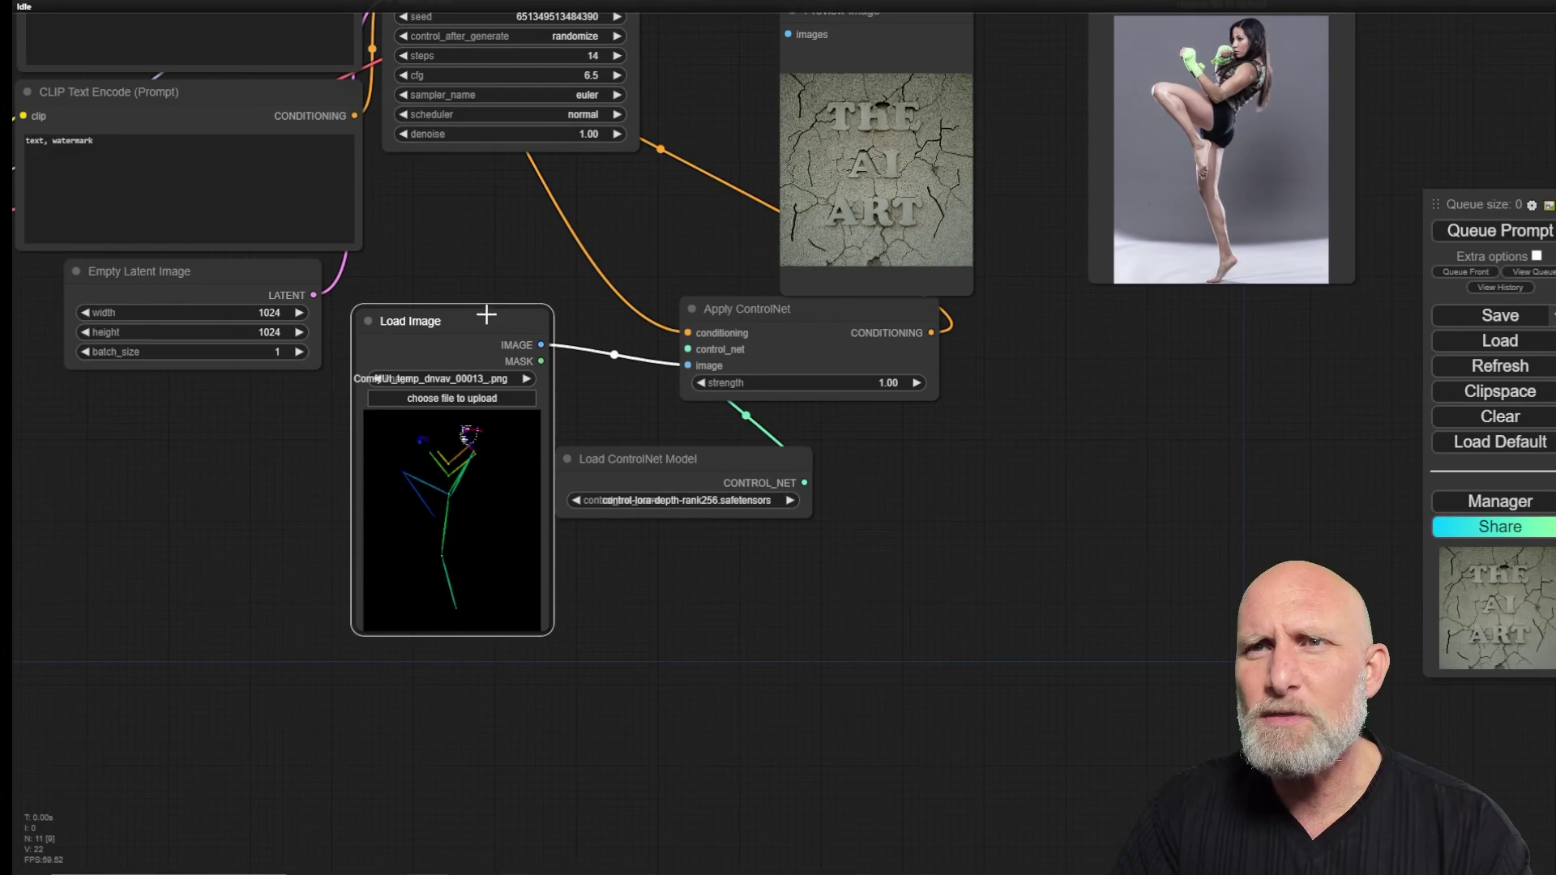
Step: Set the Empty Latent Image width to 768
{"action": "left_click", "coordinate": [279, 312]}
{"action": "type", "text": "768"}
{"action": "key", "text": "Return"}
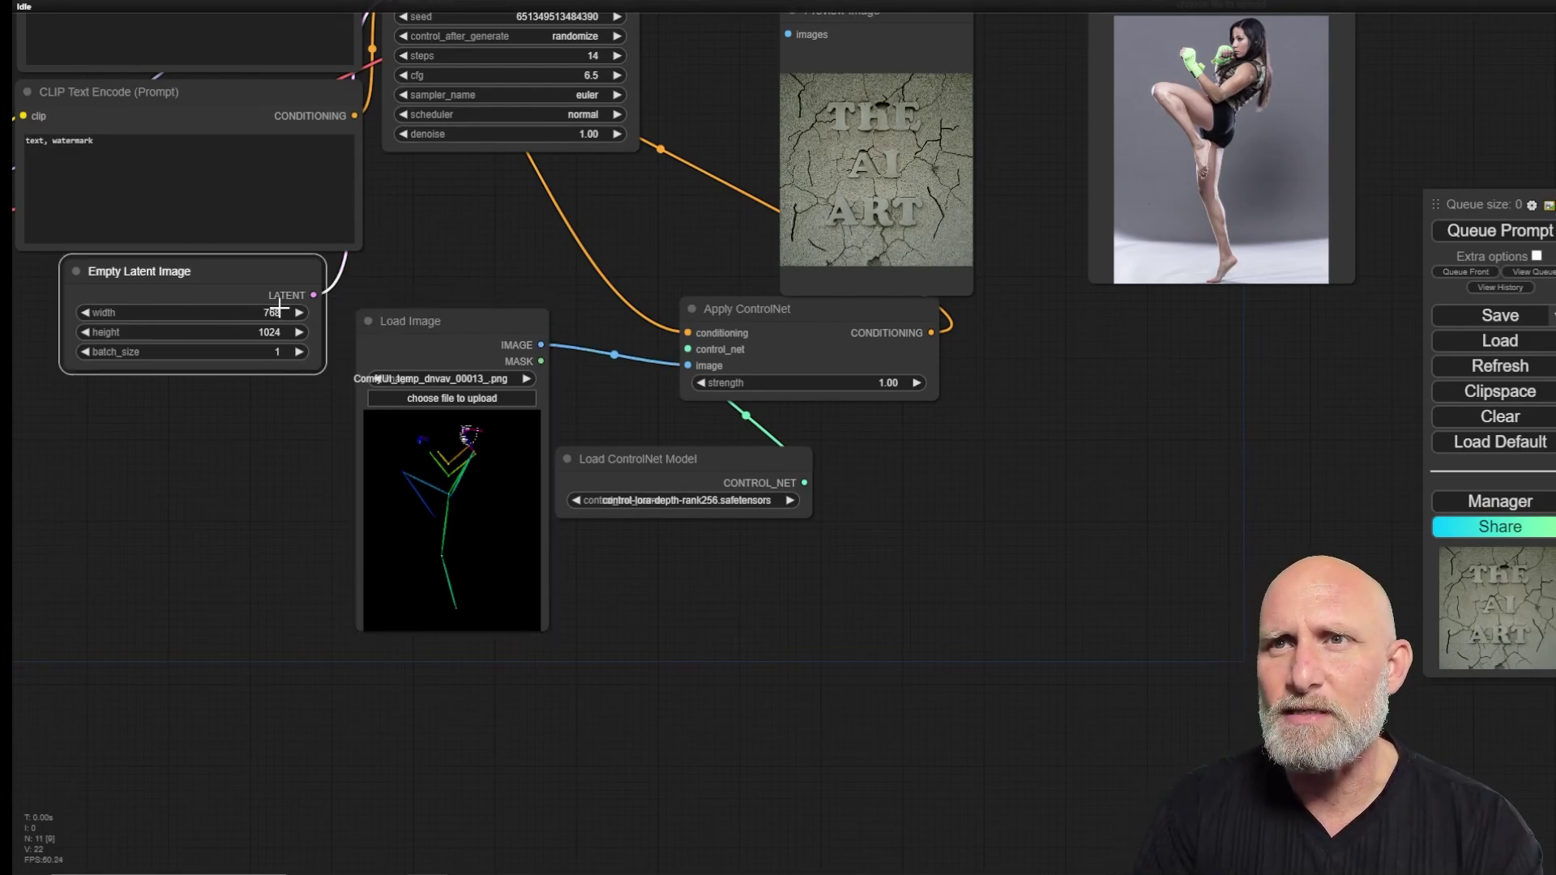
Step: Move the kickboxer photo's Load Image node closer to the Preview Image node
{"action": "left_click_drag", "start_coordinate": [691, 297], "coordinate": [666, 448]}
{"action": "left_click_drag", "start_coordinate": [1221, 86], "coordinate": [1133, 117]}
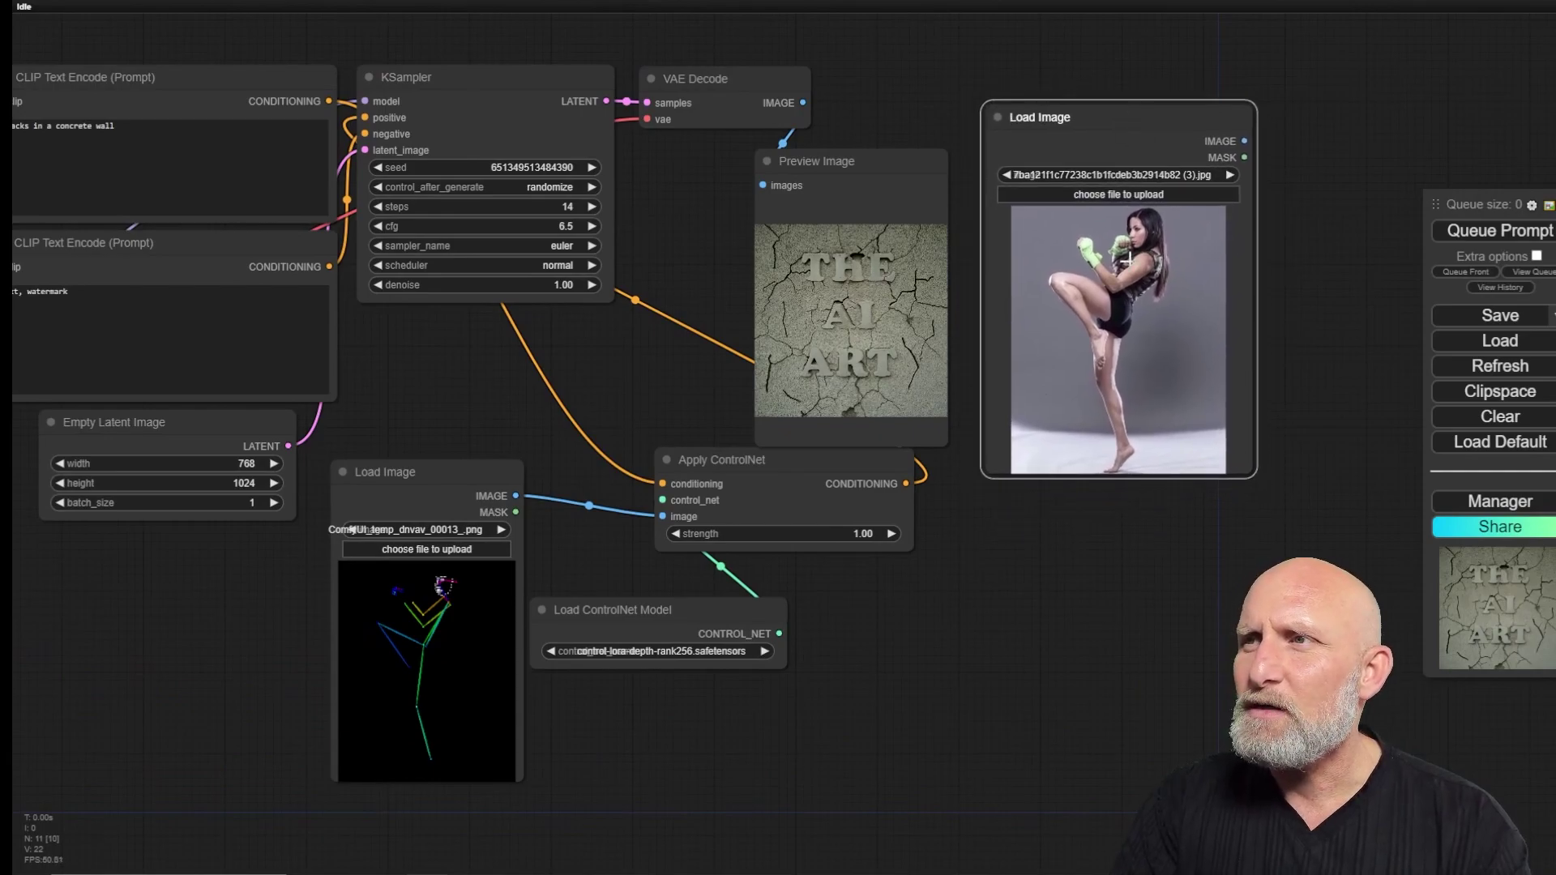
Step: Replace the positive prompt with "a dancer dancing in a ballet show", correcting the misspelled word "ballete"
{"action": "left_click_drag", "start_coordinate": [746, 319], "coordinate": [1098, 314]}
{"action": "left_click", "coordinate": [556, 121]}
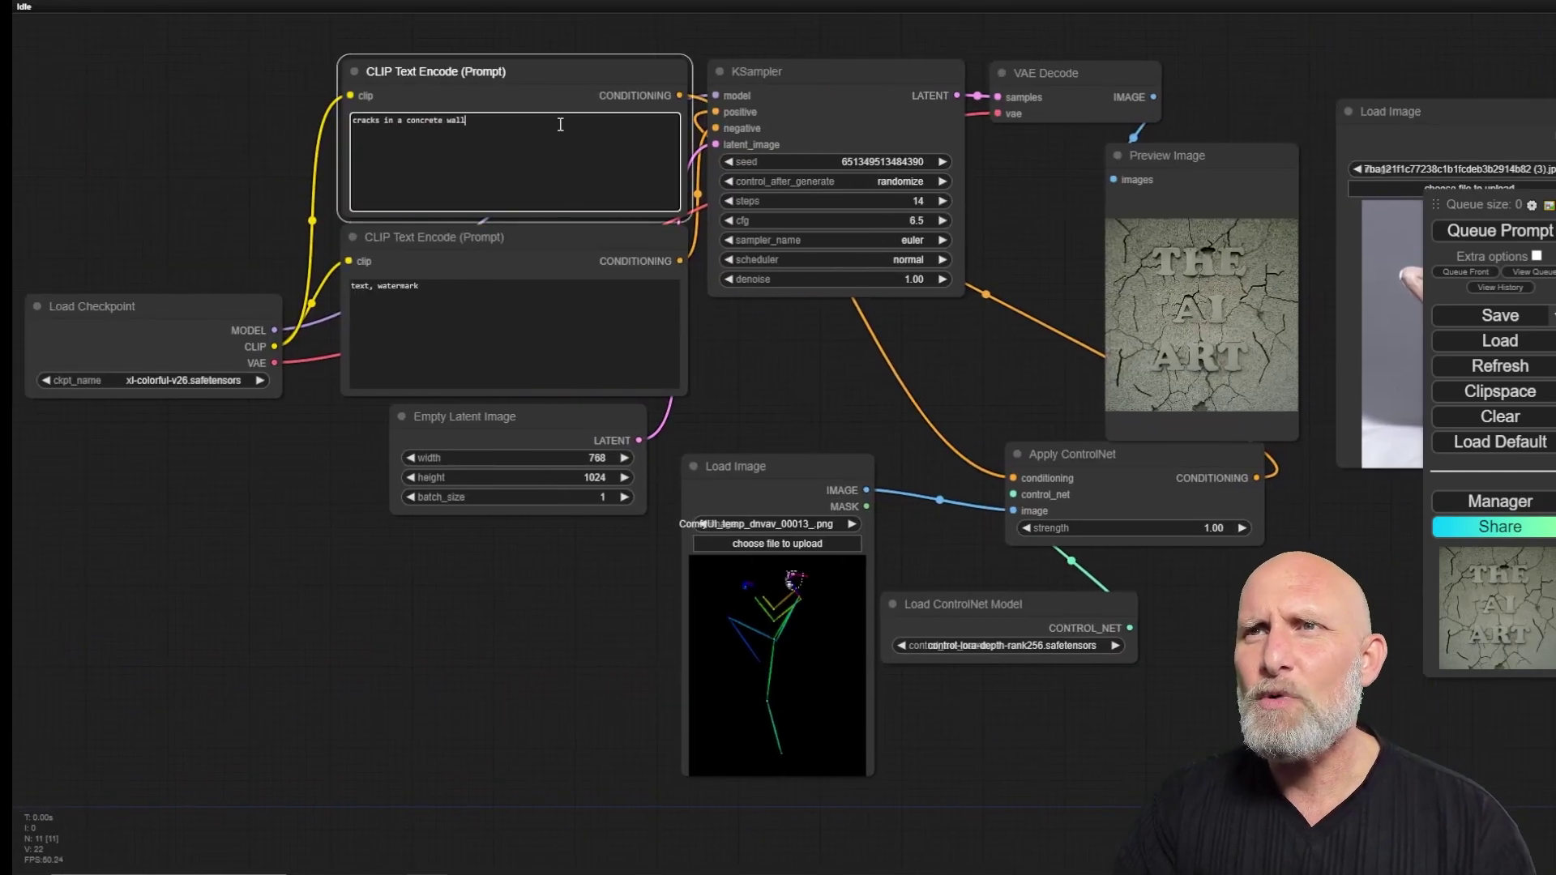
{"action": "key", "text": "ctrl+a"}
{"action": "key", "text": "BackSpace"}
{"action": "type", "text": "a dancer da"}
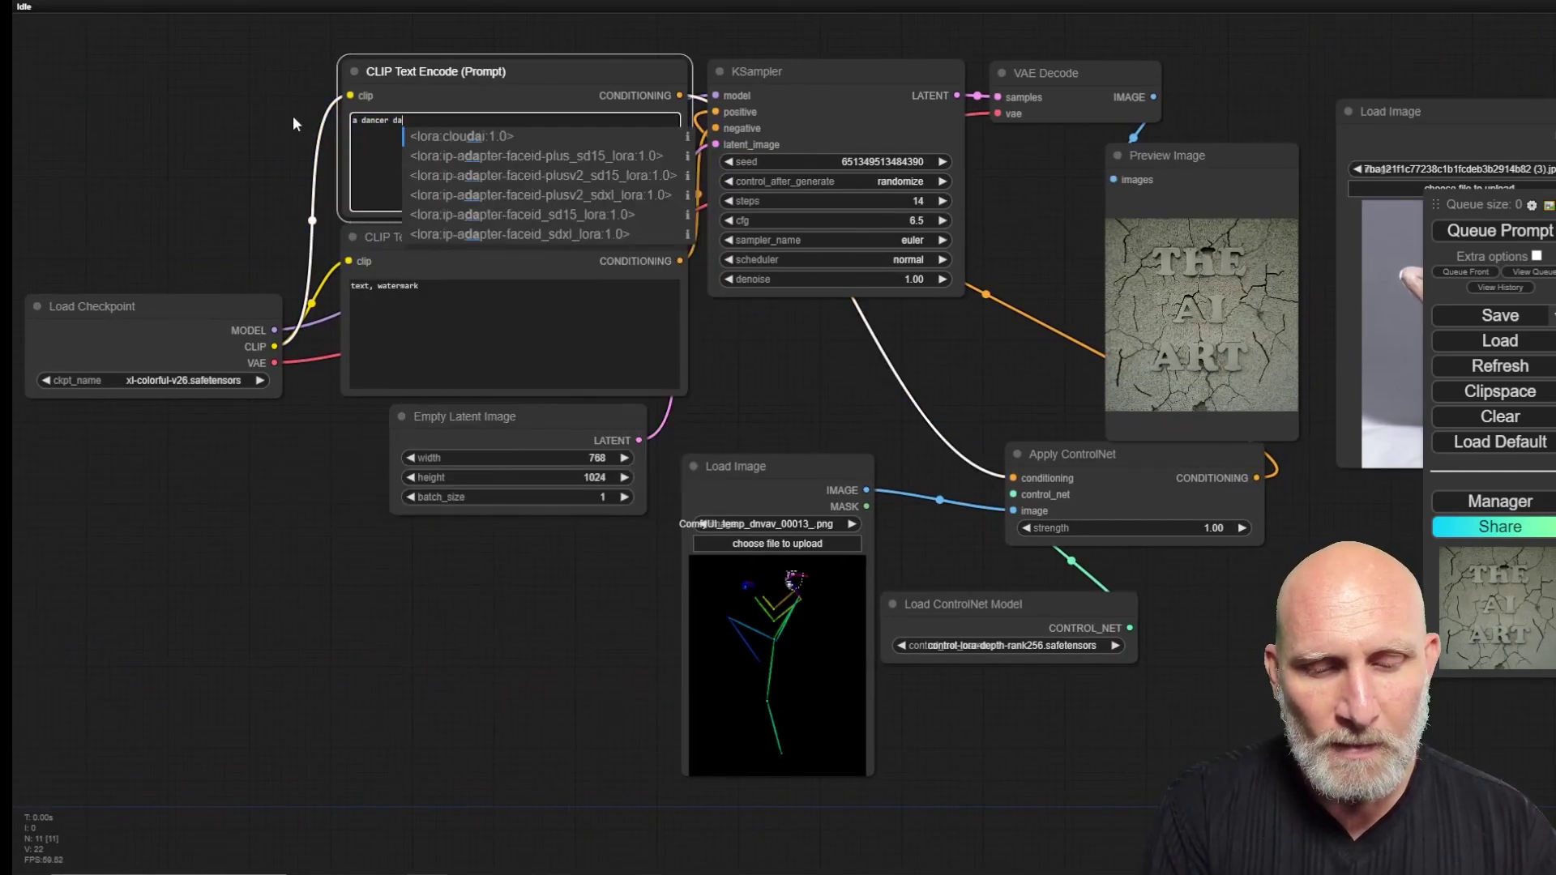
{"action": "type", "text": "ncing in a ballete show"}
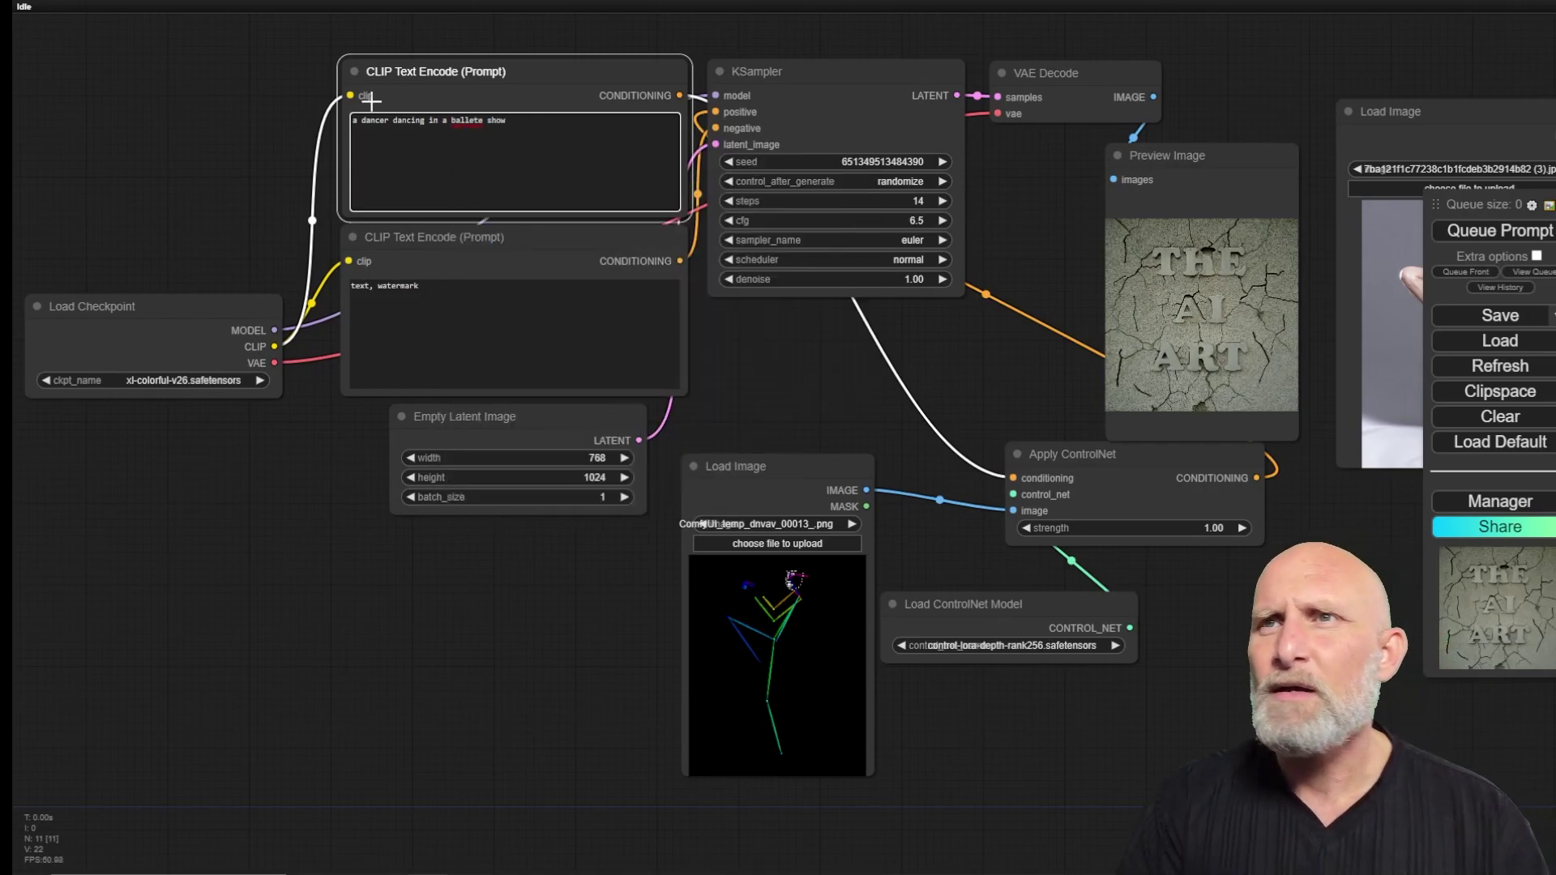
{"action": "right_click", "coordinate": [458, 120]}
{"action": "left_click", "coordinate": [506, 137]}
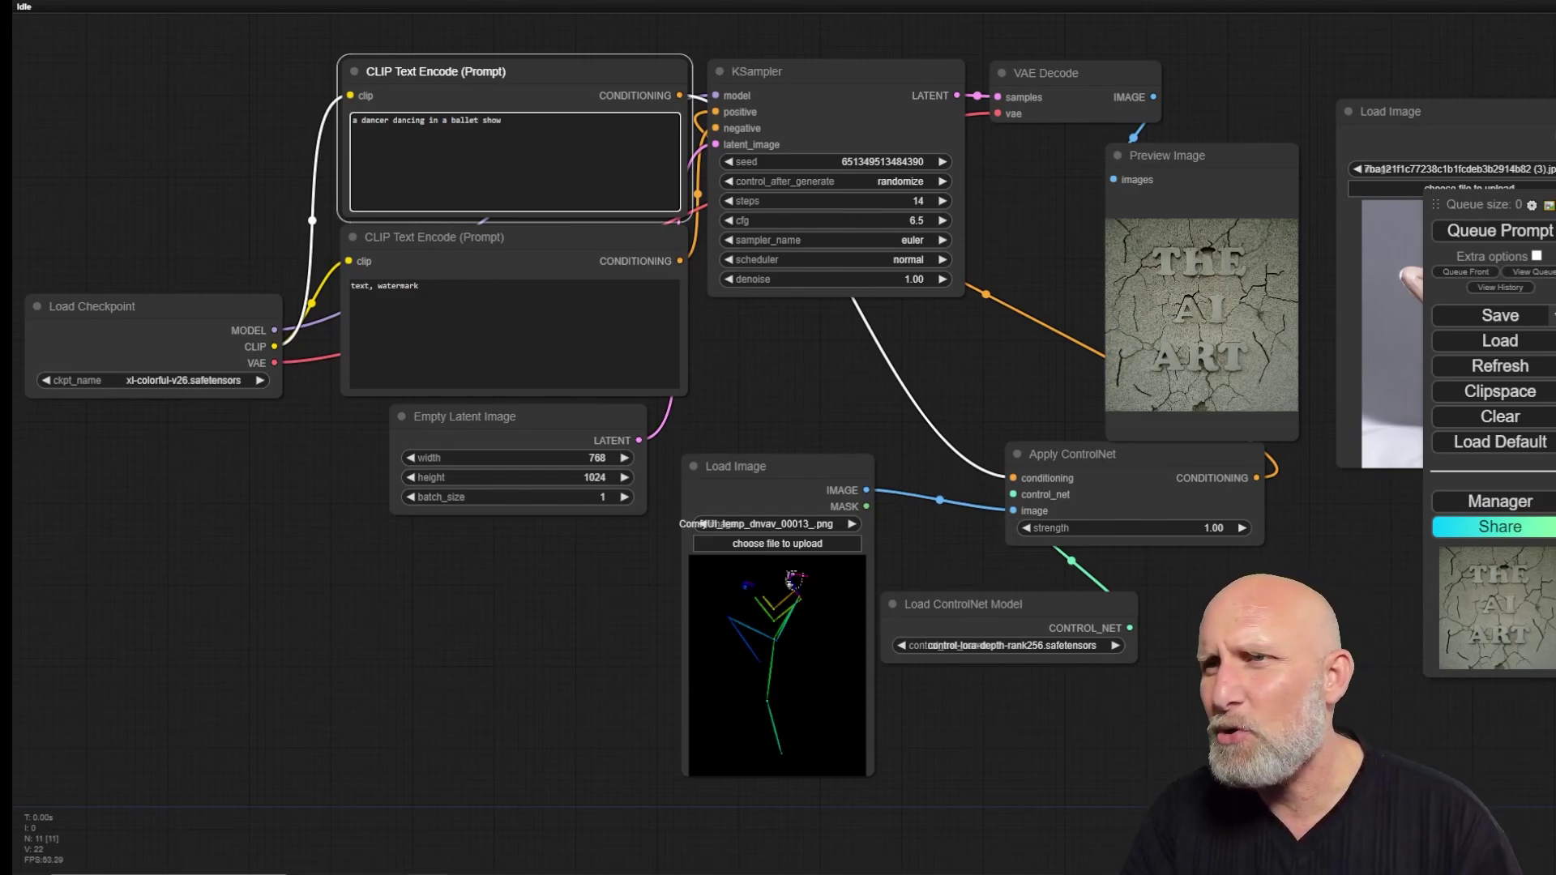
Step: Load the control-lora-openposeXL2-rank256.safetensors ControlNet model and queue the prompt
{"action": "left_click_drag", "start_coordinate": [904, 541], "coordinate": [773, 432]}
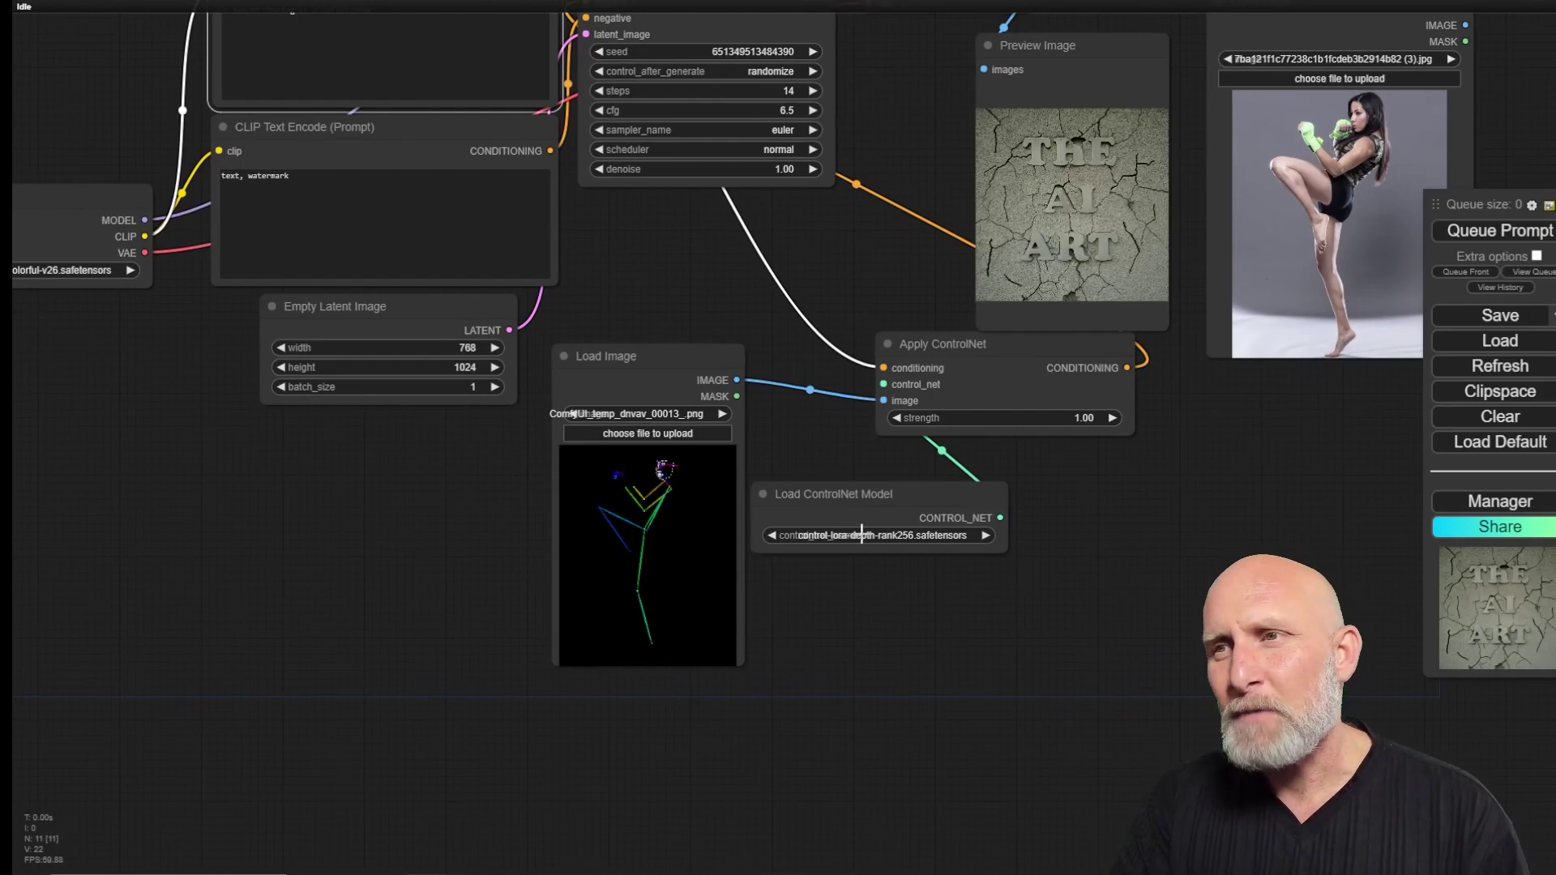
{"action": "left_click", "coordinate": [895, 538]}
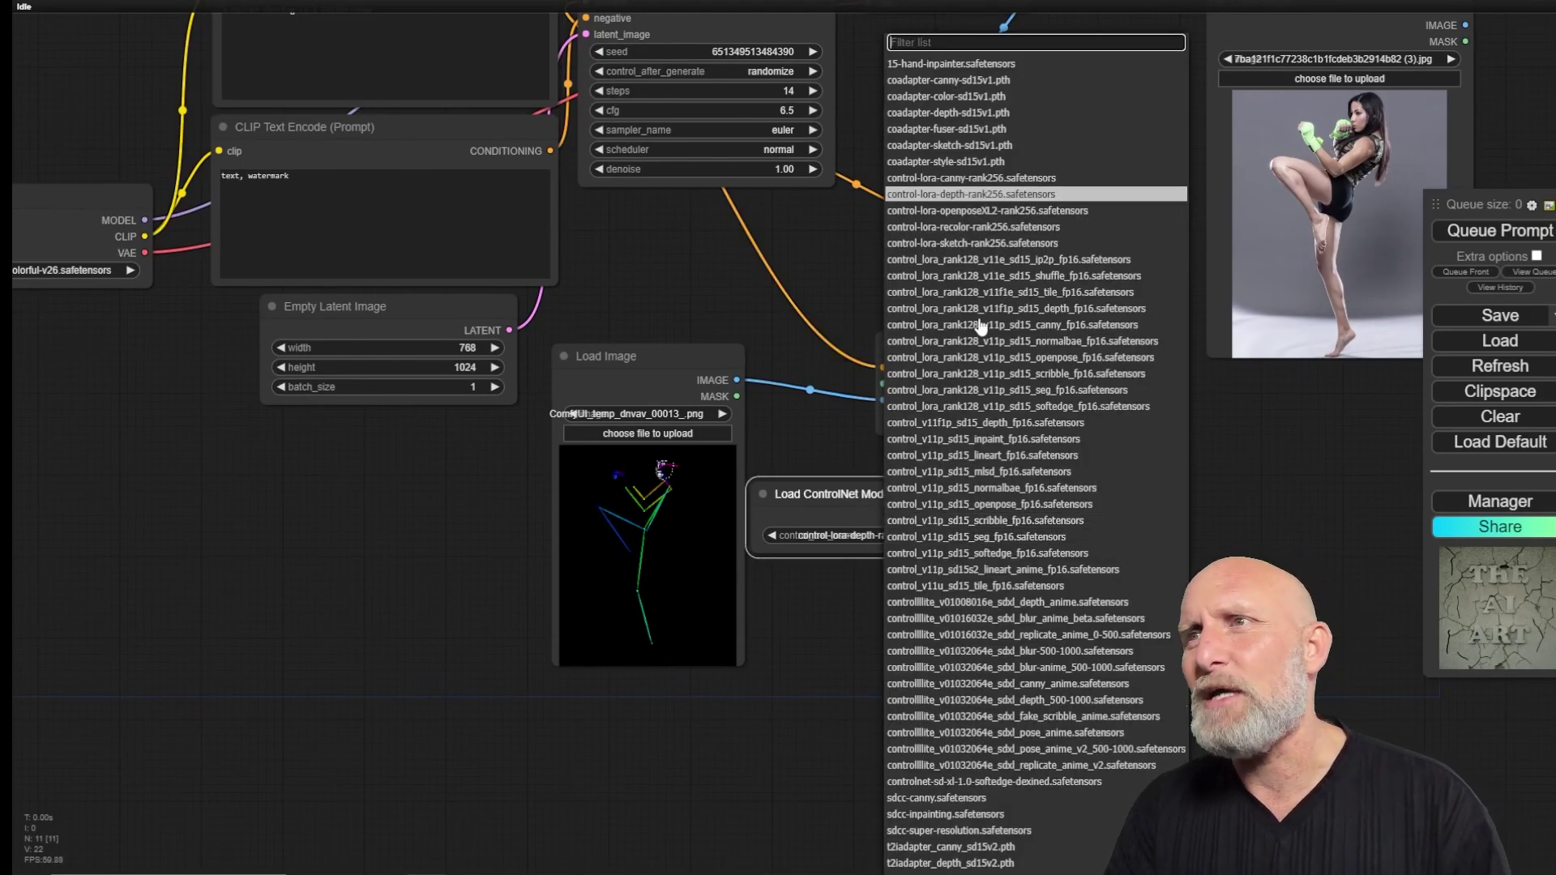
{"action": "left_click", "coordinate": [961, 212]}
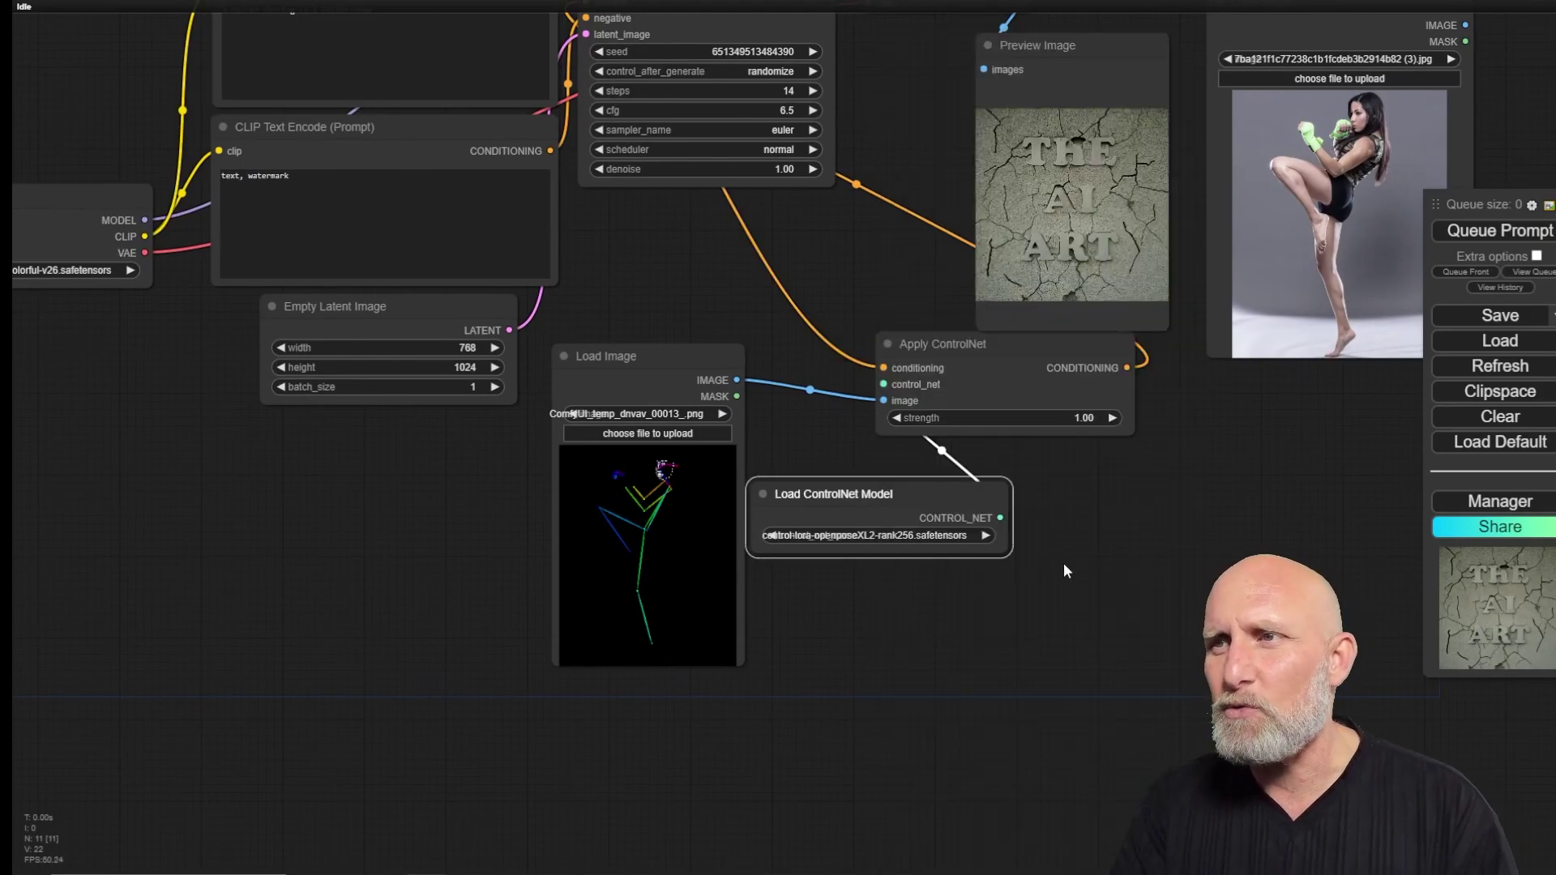
{"action": "left_click", "coordinate": [1504, 233]}
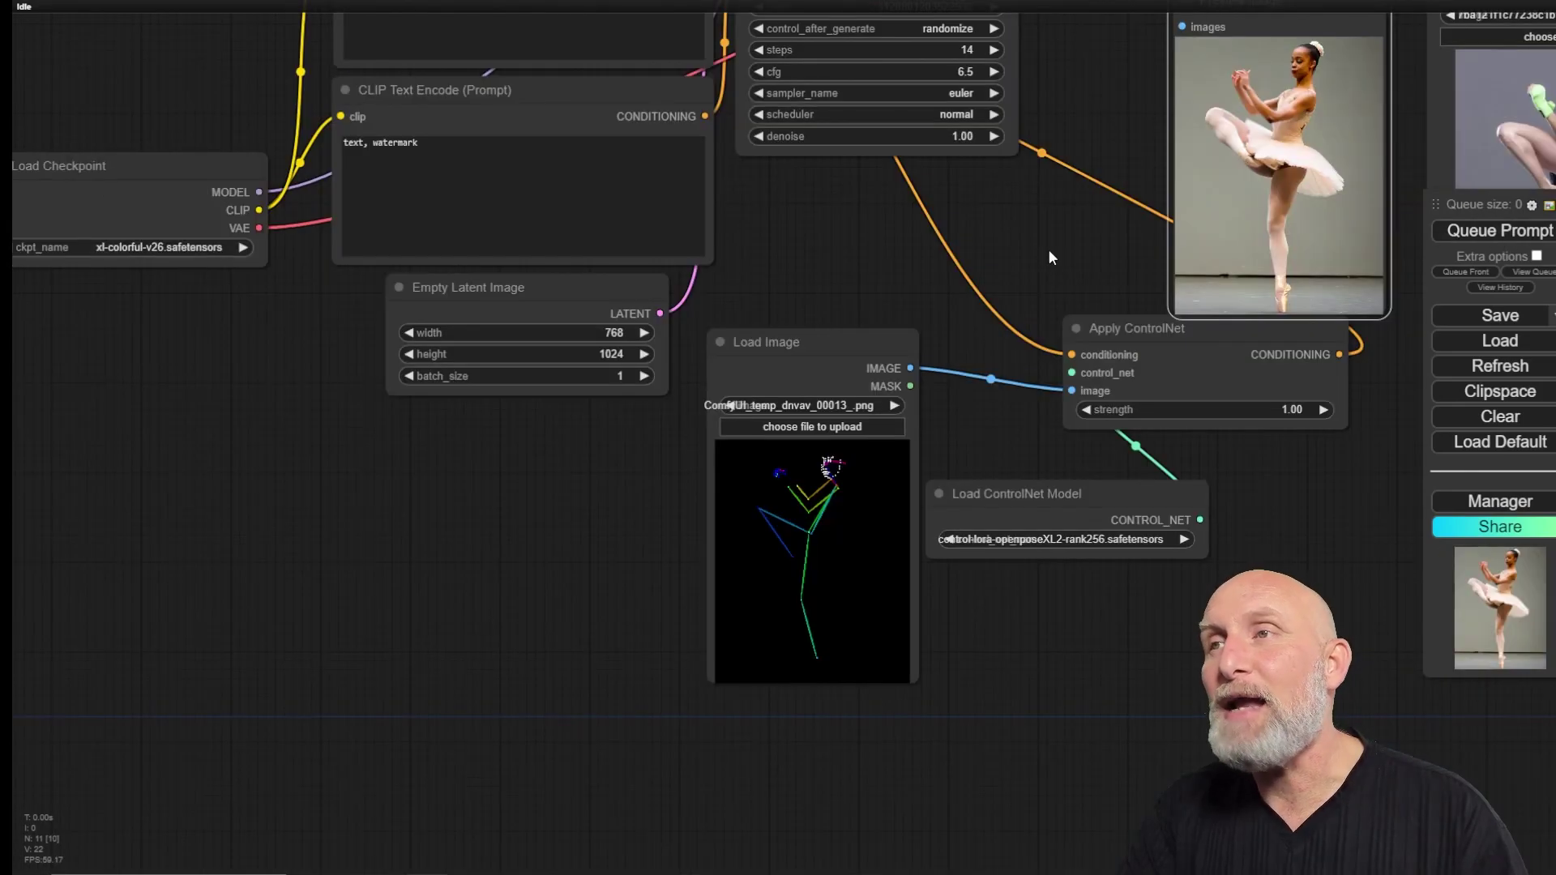
Step: Compare the generated ballet dancer's pose with the kickboxer in the source photo
{"action": "left_click_drag", "start_coordinate": [1040, 261], "coordinate": [603, 456]}
{"action": "scroll", "coordinate": [860, 315], "scroll_direction": "up", "scroll_amount": 7}
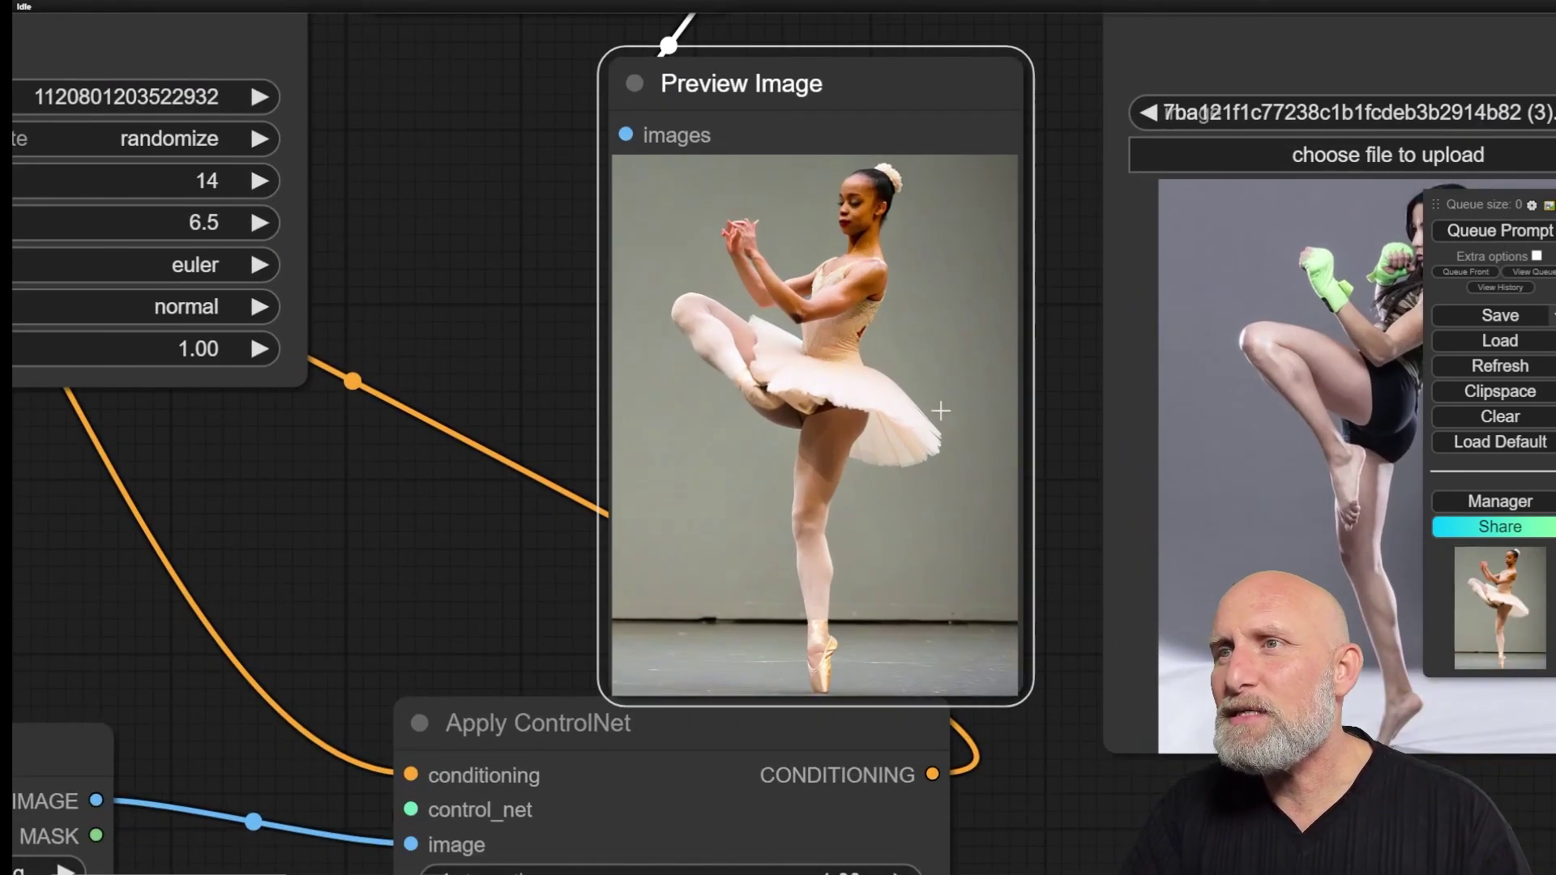
{"action": "scroll", "coordinate": [865, 406], "scroll_direction": "down", "scroll_amount": 3}
{"action": "left_click_drag", "start_coordinate": [864, 405], "coordinate": [724, 366]}
{"action": "scroll", "coordinate": [697, 367], "scroll_direction": "up", "scroll_amount": 3}
{"action": "left_click_drag", "start_coordinate": [825, 489], "coordinate": [865, 504]}
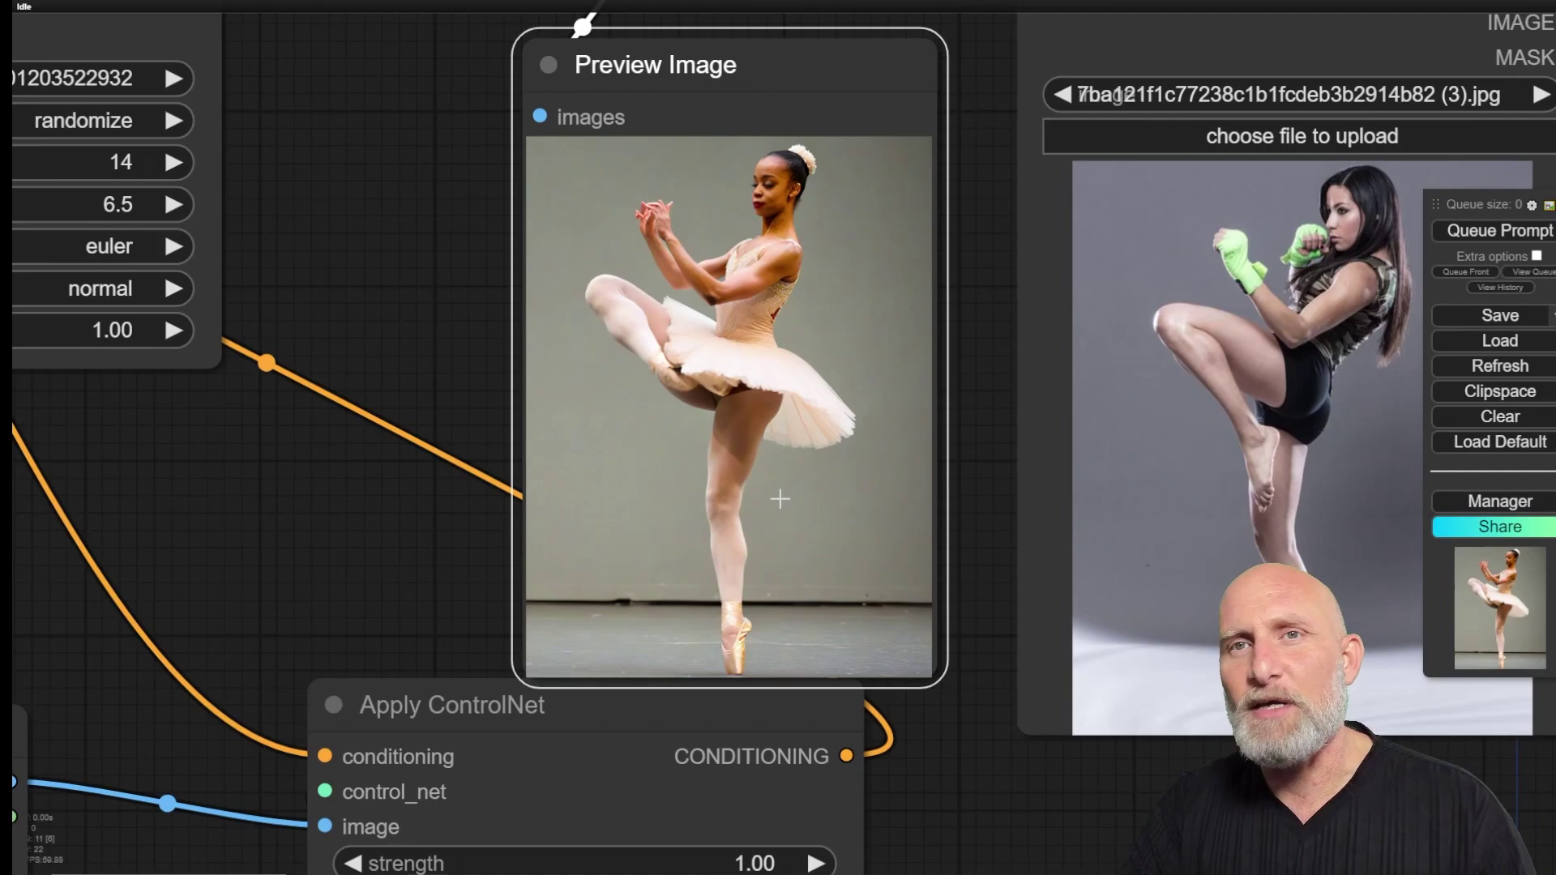
Step: Place the pose skeleton's Load Image node between the dancer preview and the source photo to compare the poses
{"action": "left_click_drag", "start_coordinate": [799, 486], "coordinate": [893, 178]}
{"action": "left_click_drag", "start_coordinate": [848, 722], "coordinate": [1190, 331]}
{"action": "scroll", "coordinate": [741, 389], "scroll_direction": "down", "scroll_amount": 3}
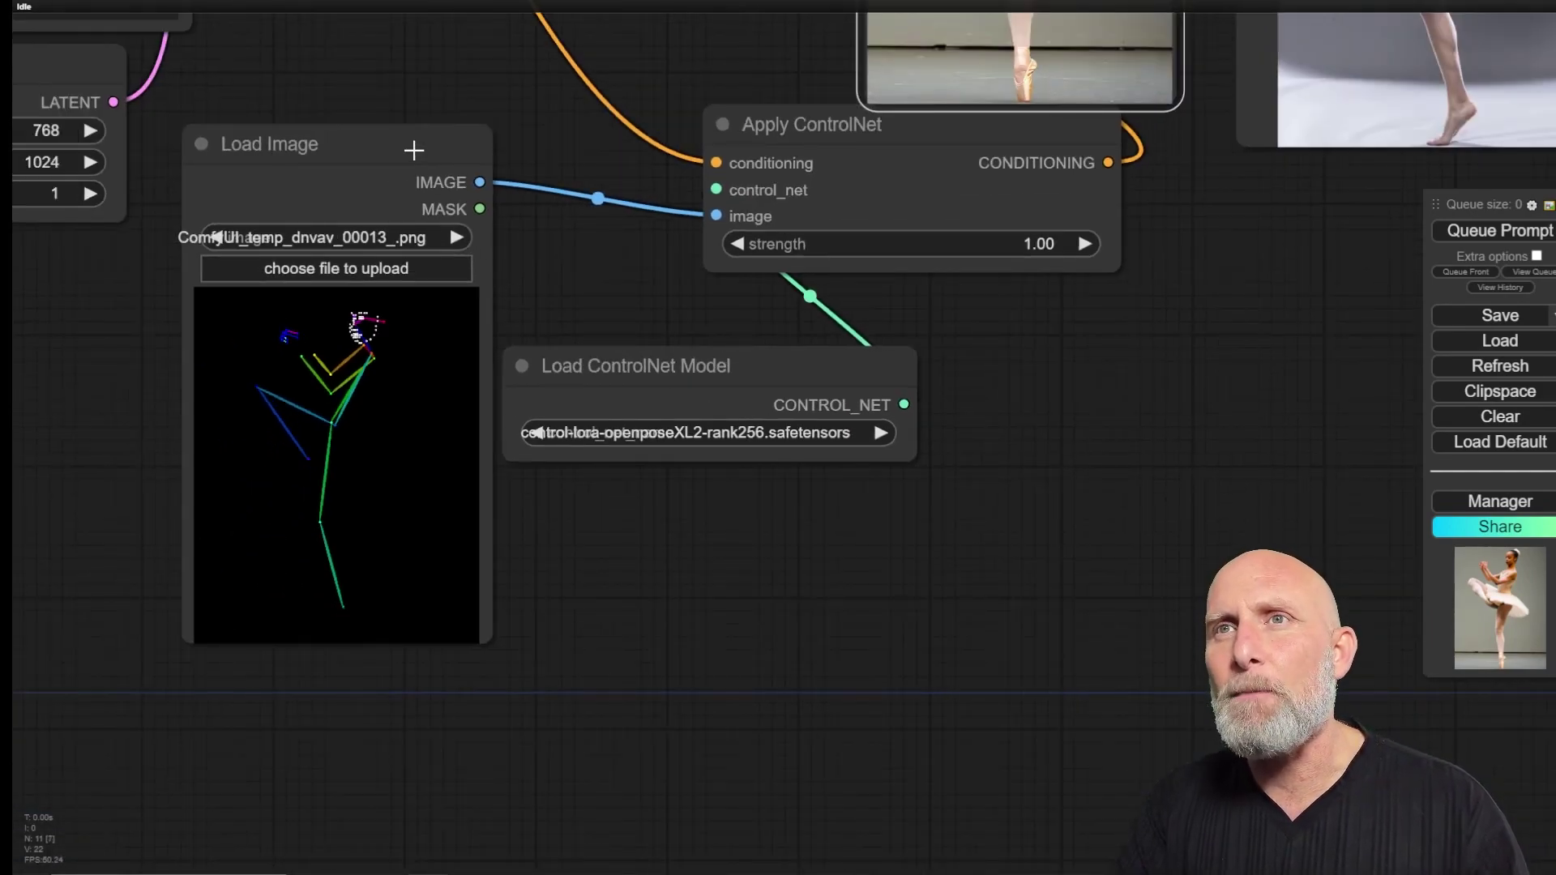
{"action": "left_click_drag", "start_coordinate": [414, 149], "coordinate": [1199, 177]}
{"action": "left_click_drag", "start_coordinate": [1304, 295], "coordinate": [1094, 143]}
{"action": "left_click_drag", "start_coordinate": [1268, 190], "coordinate": [1252, 353]}
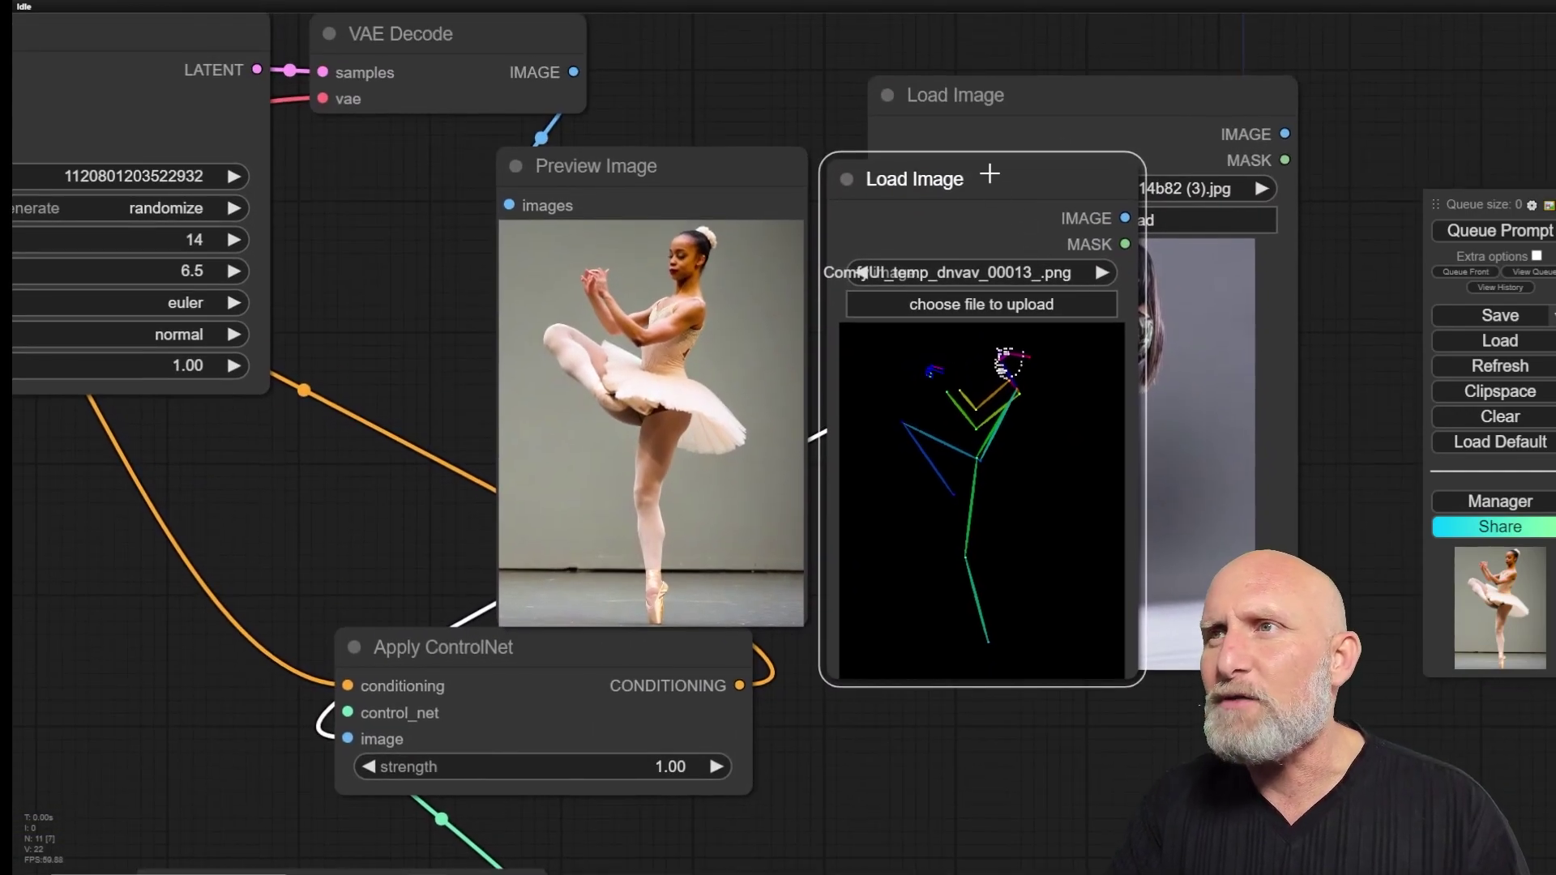
{"action": "left_click_drag", "start_coordinate": [991, 174], "coordinate": [1002, 129]}
{"action": "scroll", "coordinate": [983, 418], "scroll_direction": "up", "scroll_amount": 3}
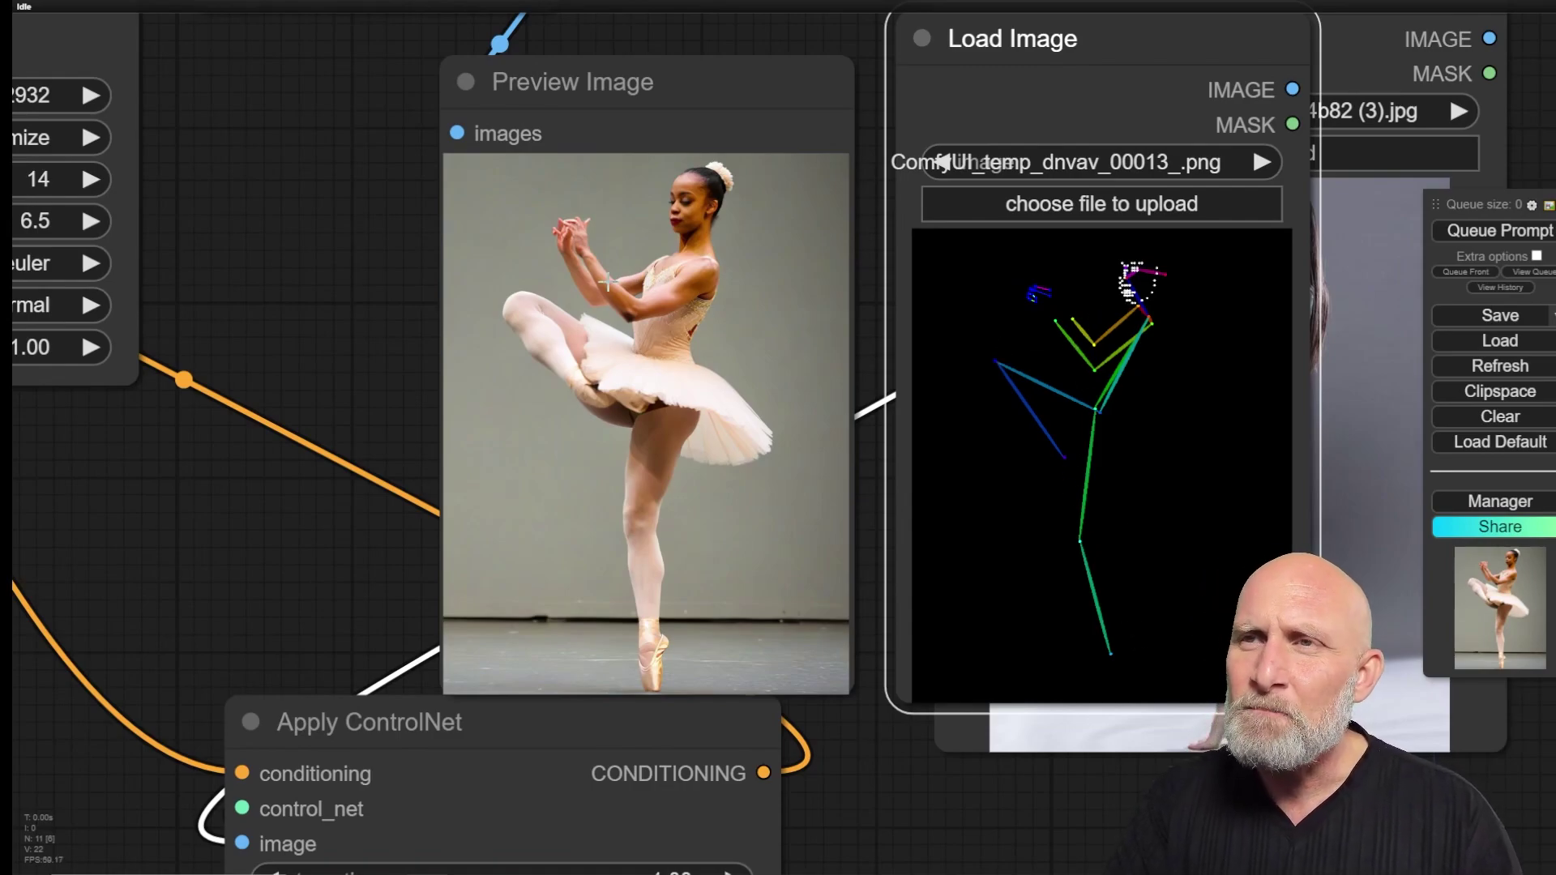
Step: Compare the pose skeleton from the preview's other side, and return its Load Image node to the space below the KSampler
{"action": "left_click_drag", "start_coordinate": [1146, 24], "coordinate": [233, 229]}
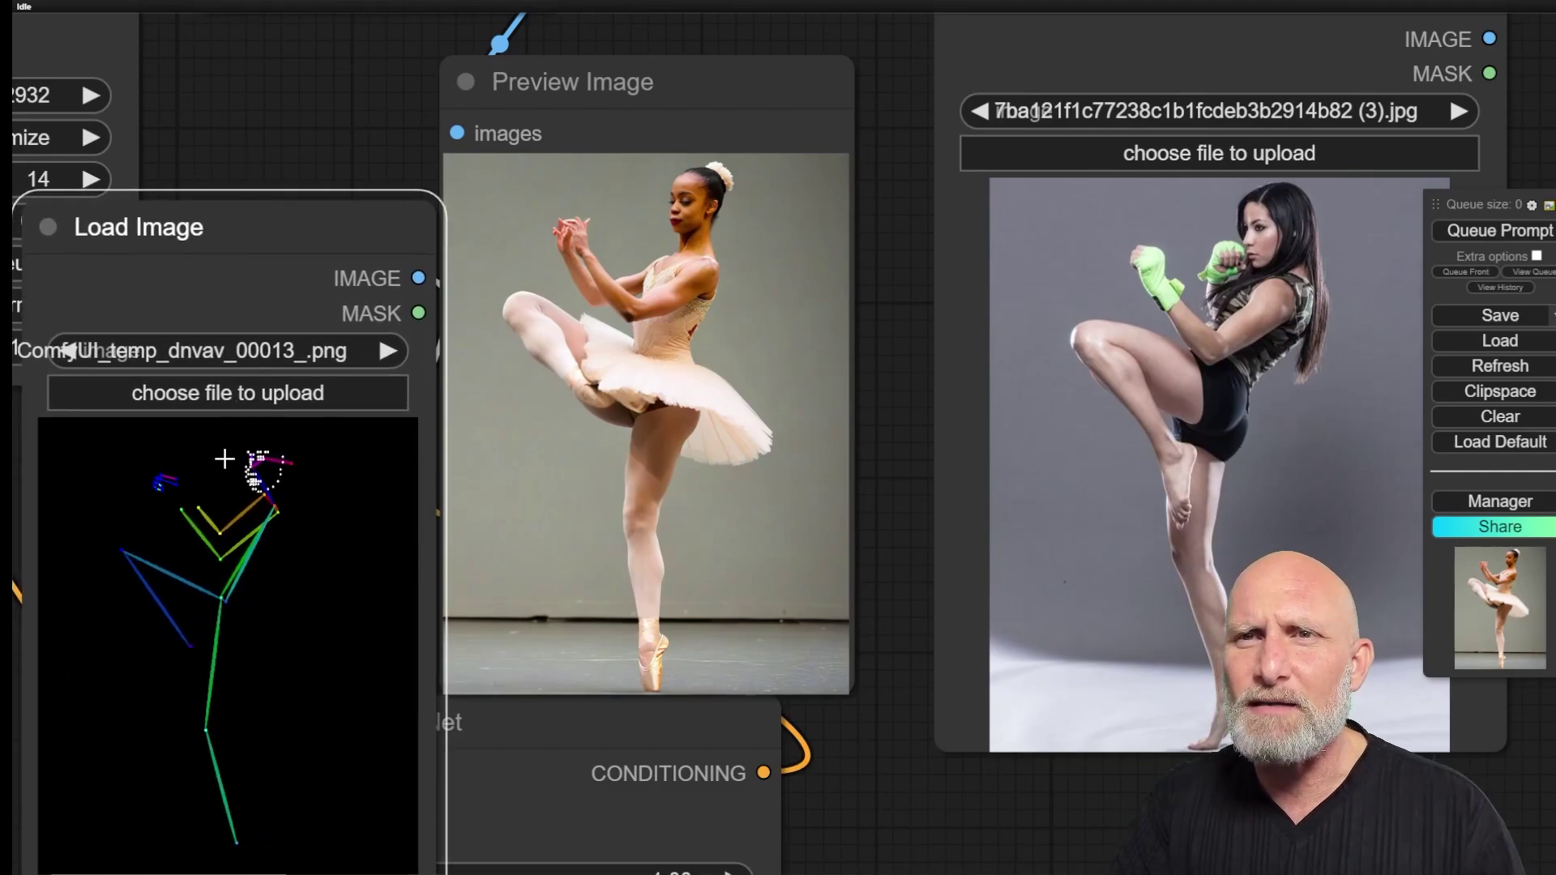
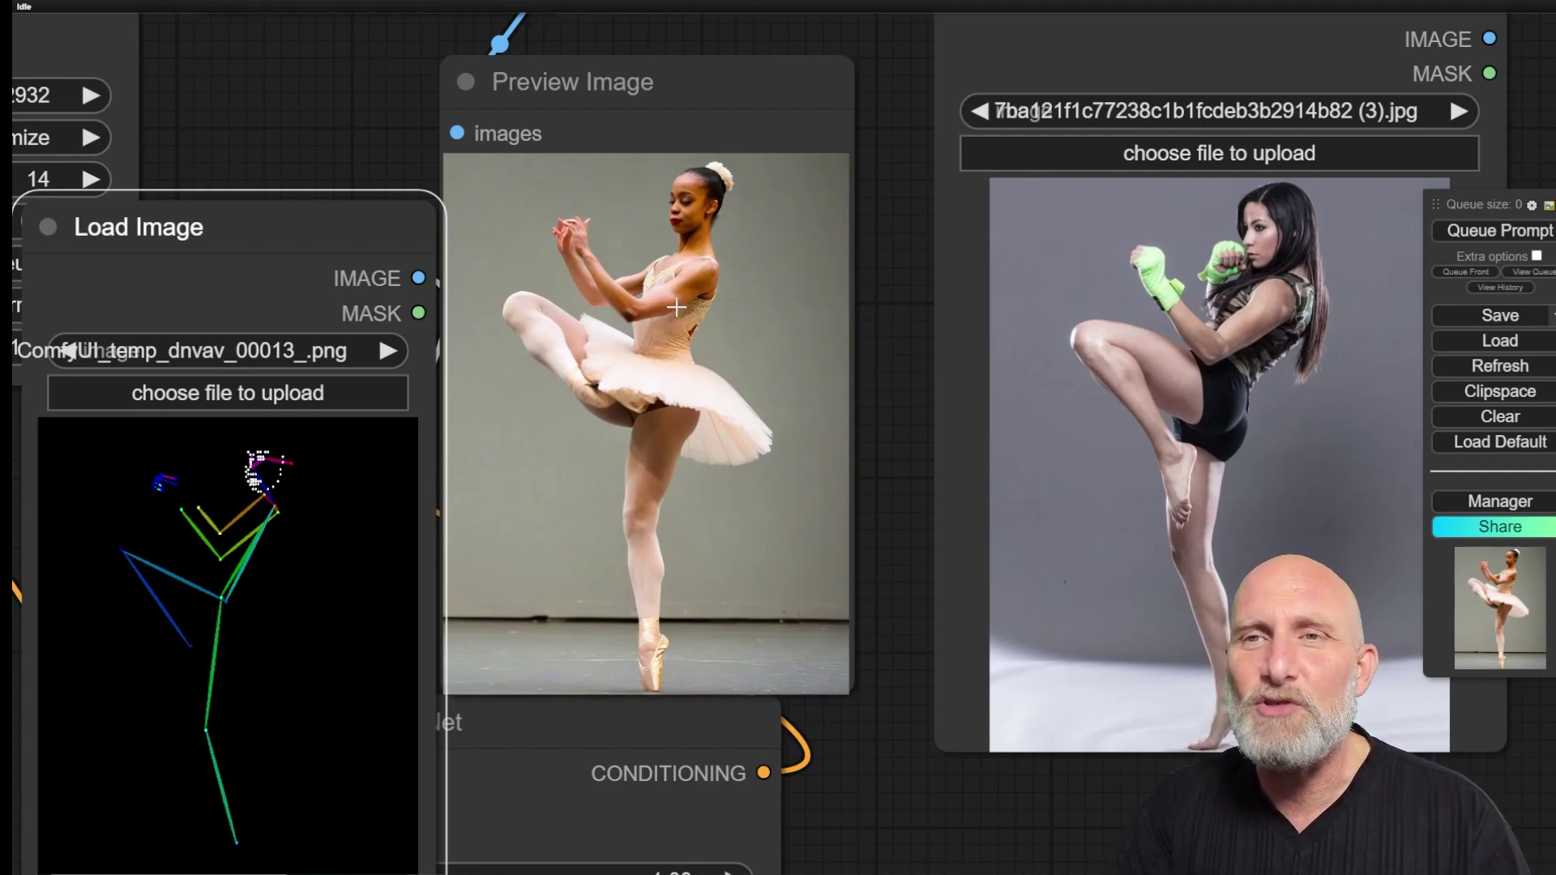
{"action": "left_click_drag", "start_coordinate": [325, 188], "coordinate": [292, 9]}
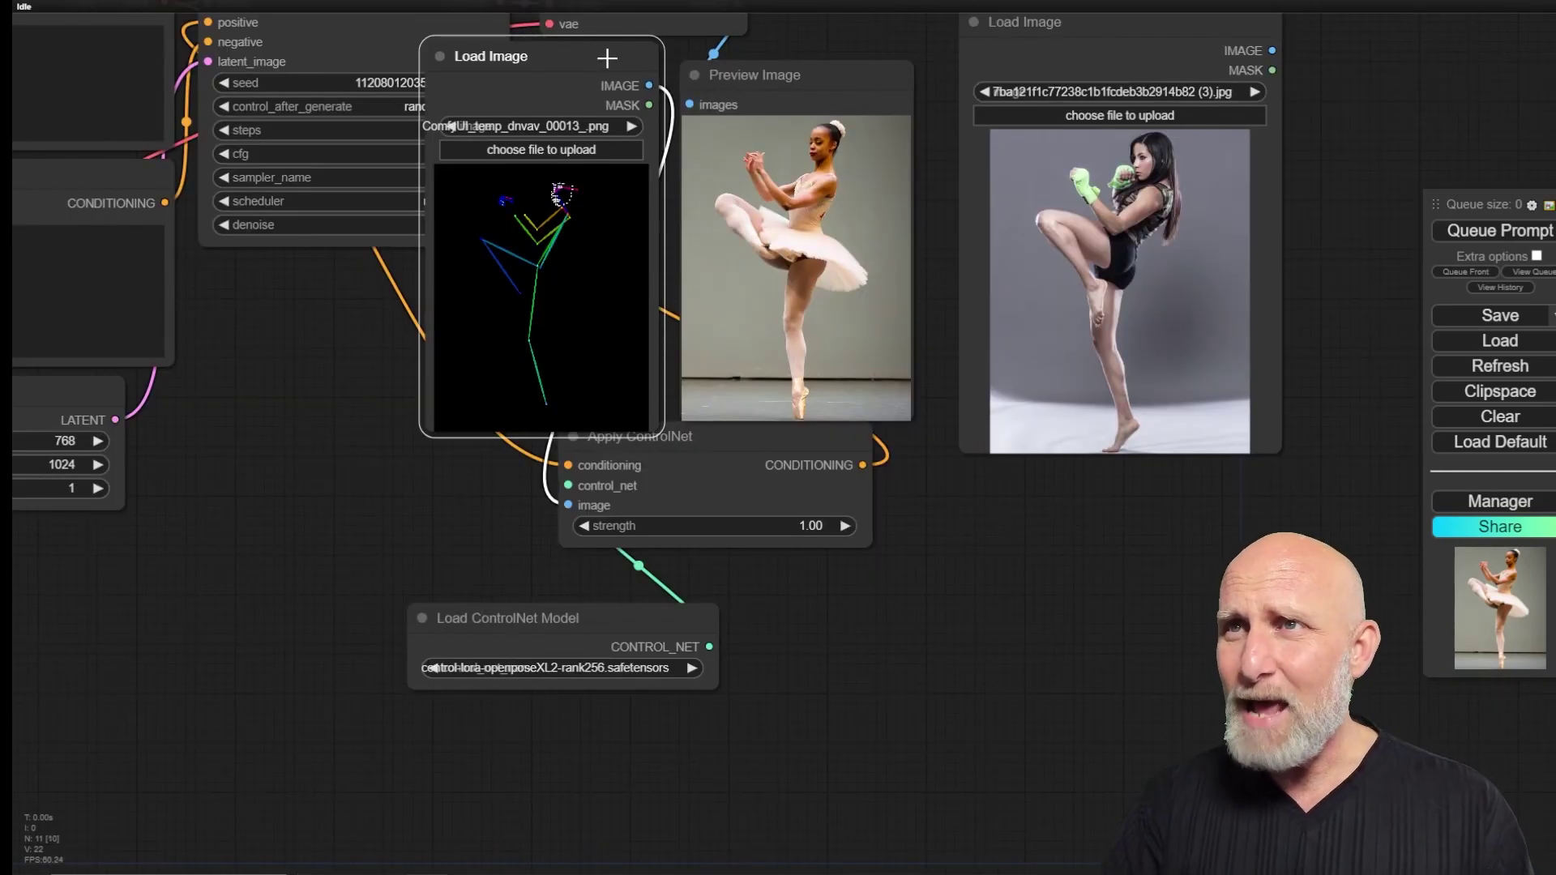
{"action": "left_click_drag", "start_coordinate": [607, 58], "coordinate": [289, 495]}
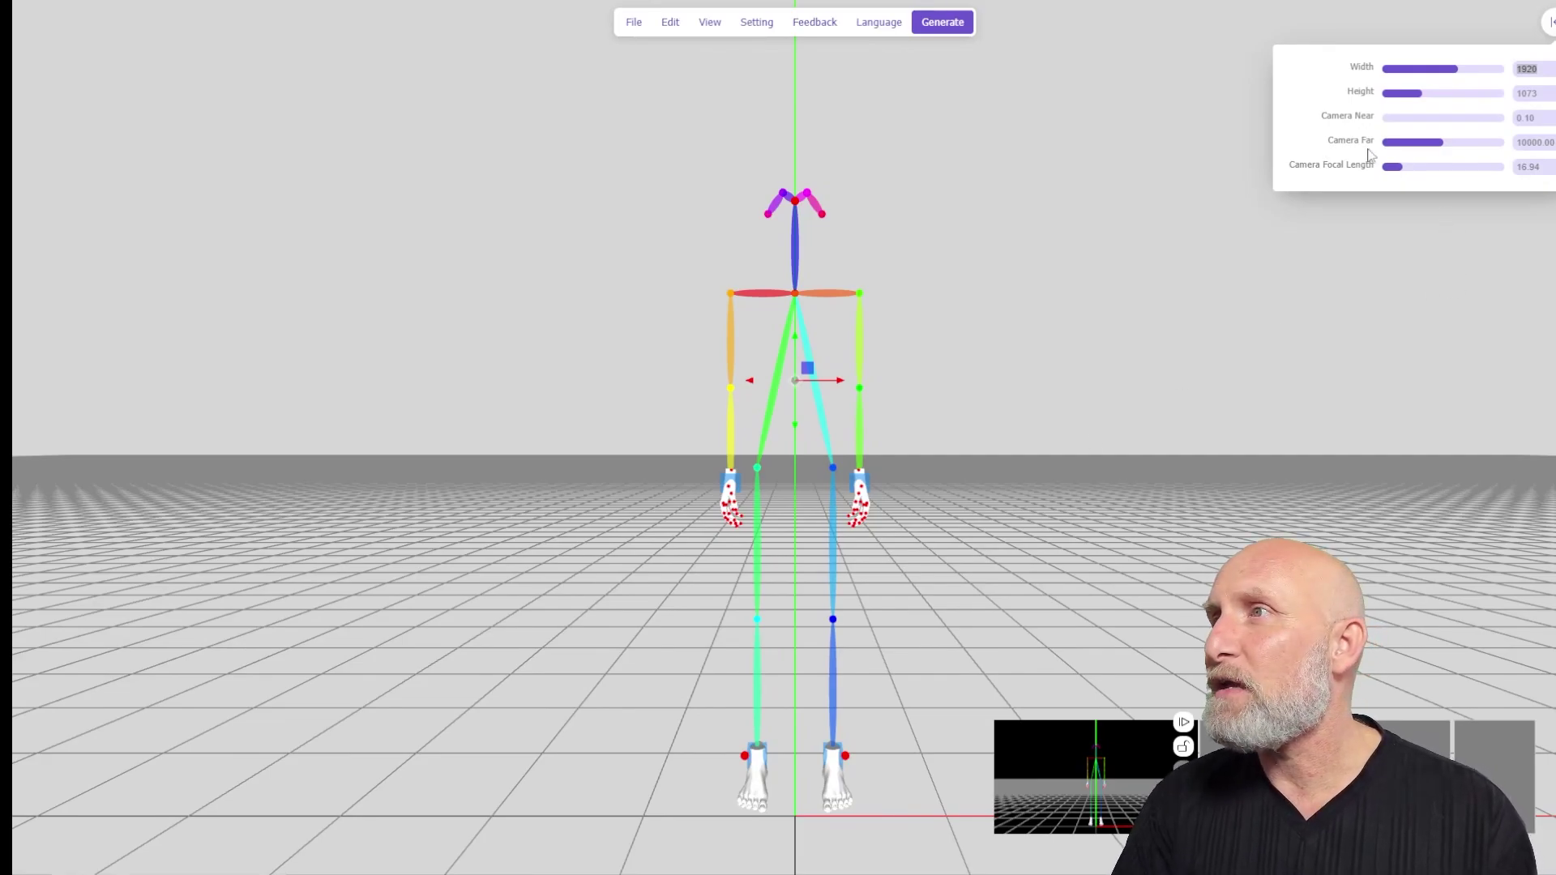
Step: In the 3D pose editor, set the image width to 768 and the height to 1024
{"action": "left_click", "coordinate": [1535, 71]}
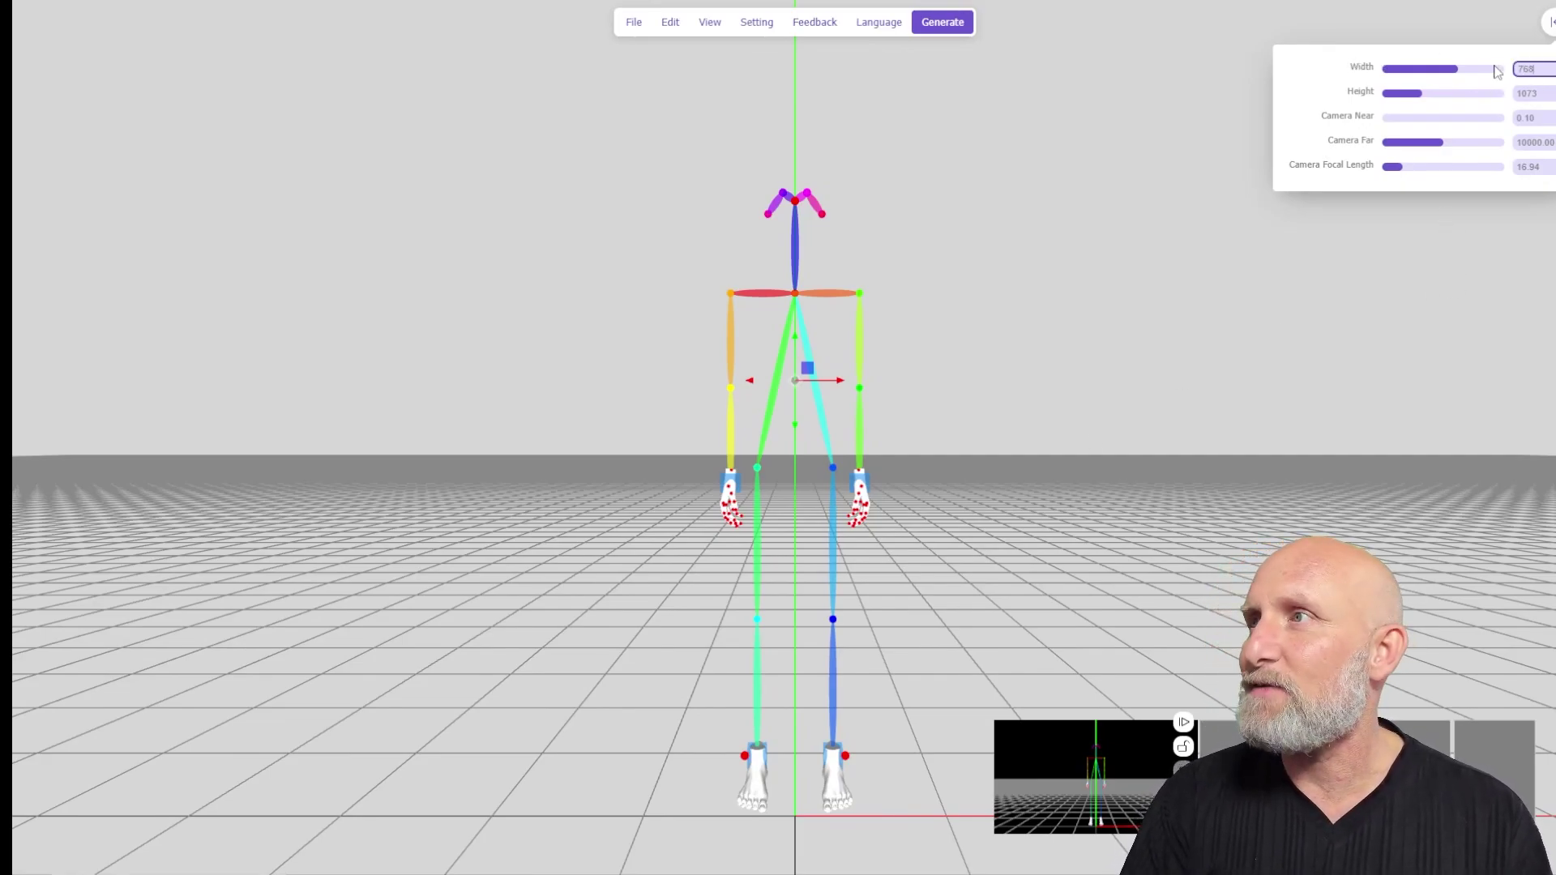
{"action": "key", "text": "Tab"}
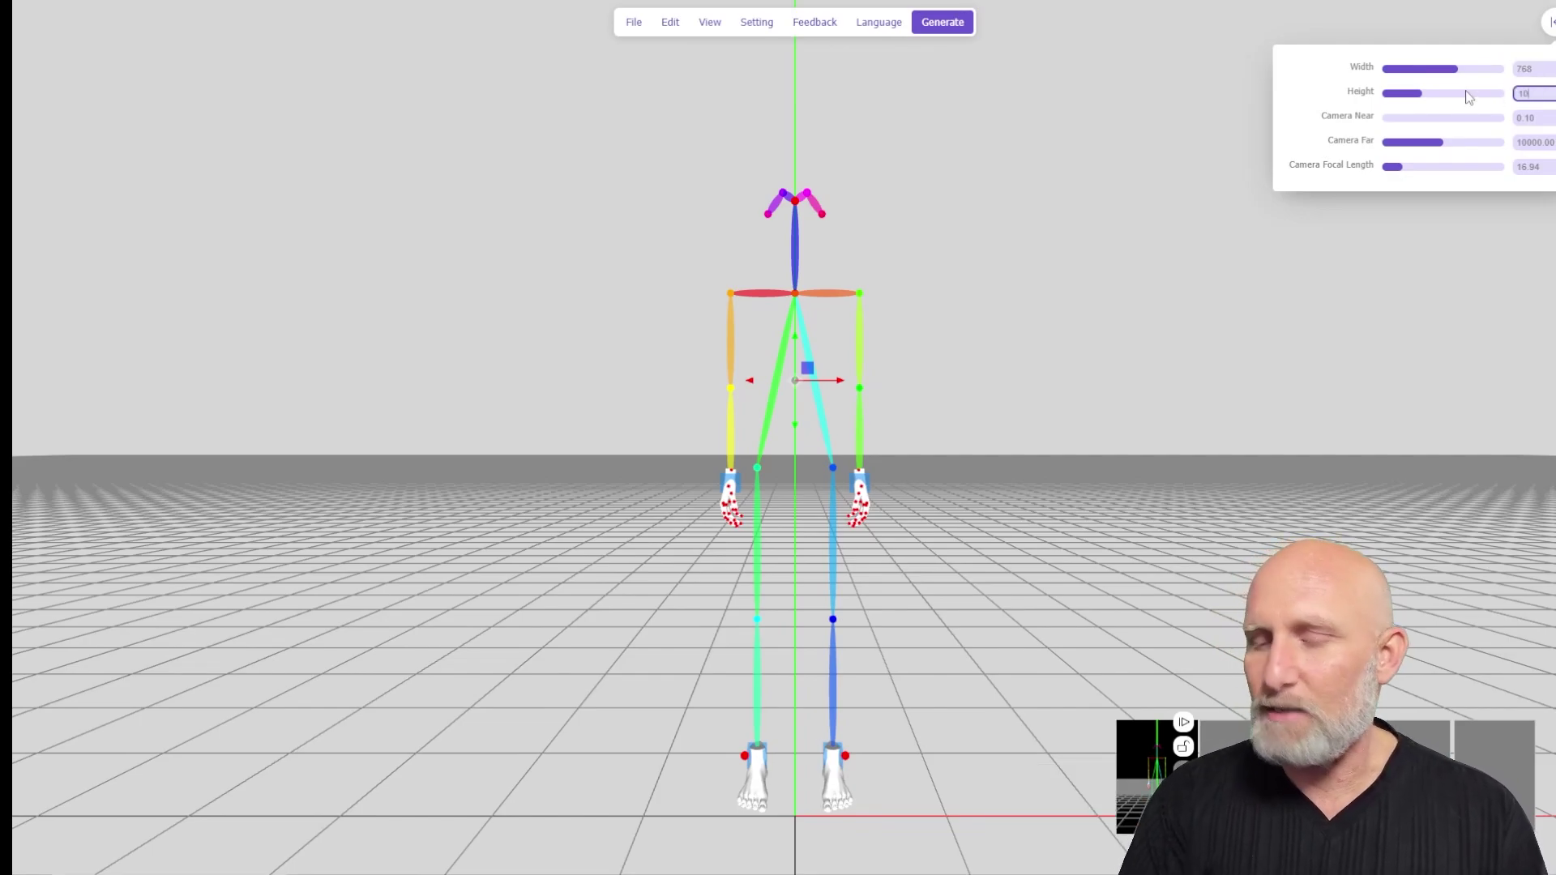
Step: Pose the 3D skeleton seen at an angle by turning its head and shoulders and bending the yellow forearm forward
{"action": "left_click_drag", "start_coordinate": [921, 266], "coordinate": [646, 397]}
{"action": "scroll", "coordinate": [960, 415], "scroll_direction": "up", "scroll_amount": 2}
{"action": "left_click", "coordinate": [757, 155]}
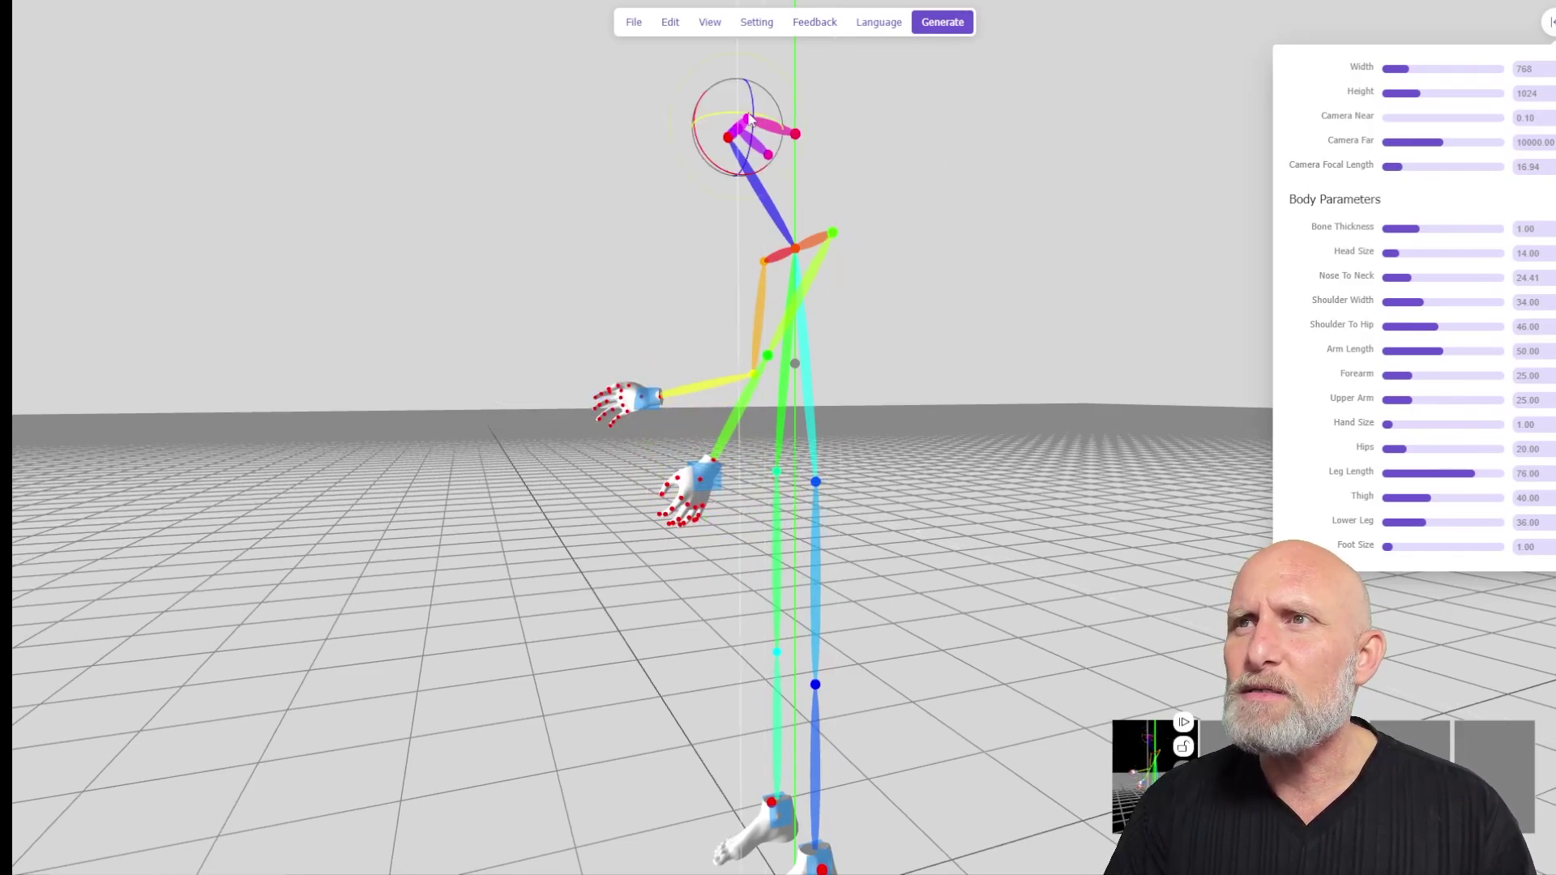
{"action": "left_click_drag", "start_coordinate": [723, 169], "coordinate": [810, 243]}
{"action": "left_click", "coordinate": [782, 249]}
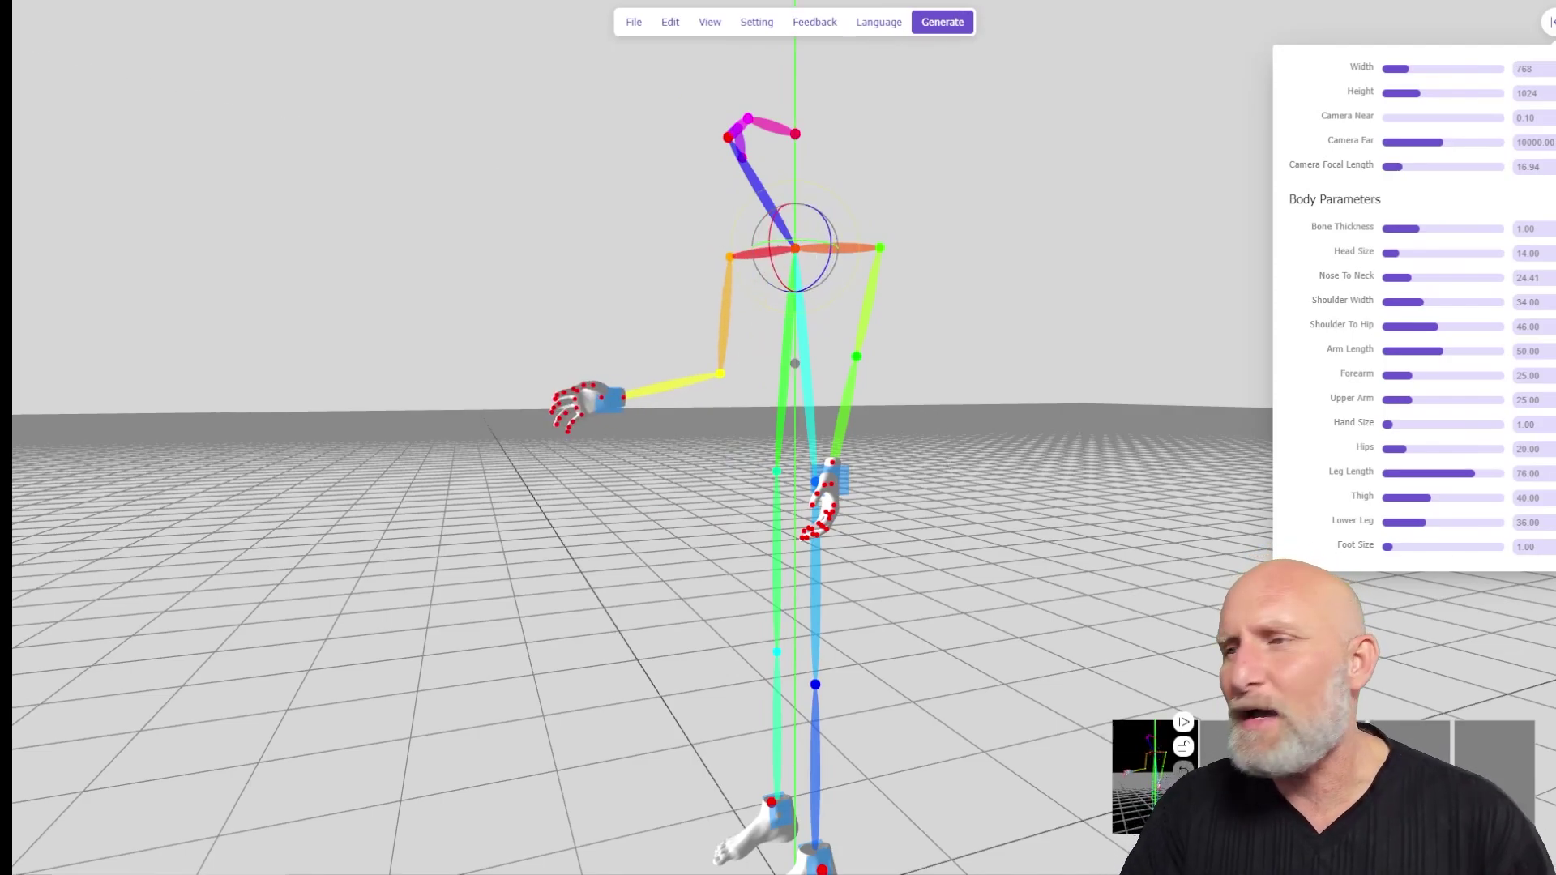
Step: Generate the pose, depth, normal and canny images, open the downloaded pose image and move its window aside
{"action": "left_click", "coordinate": [1184, 724]}
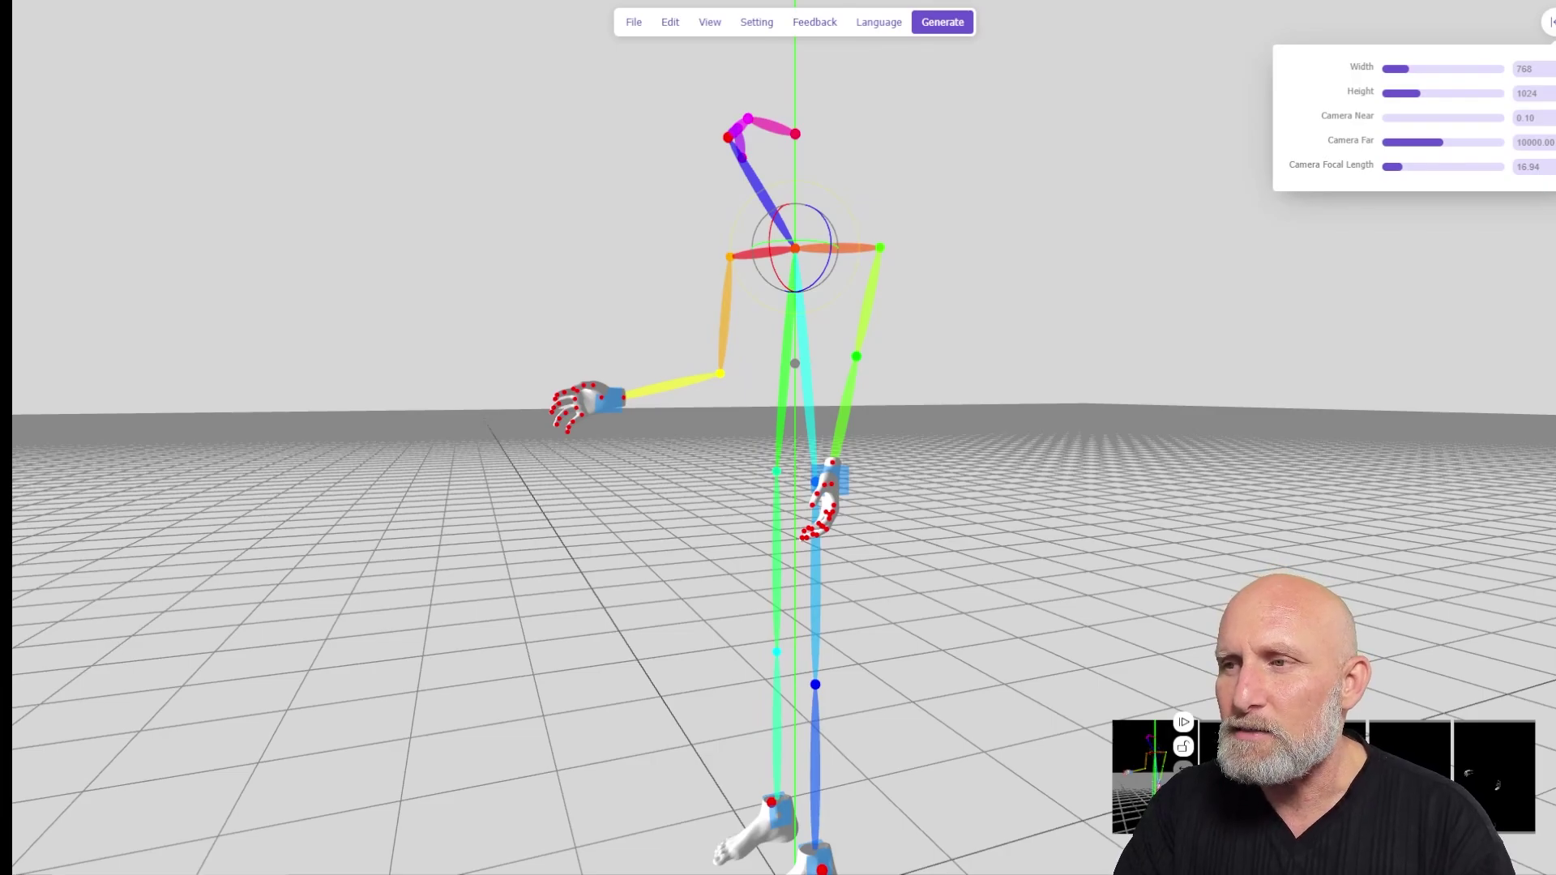
{"action": "left_click", "coordinate": [1345, 23]}
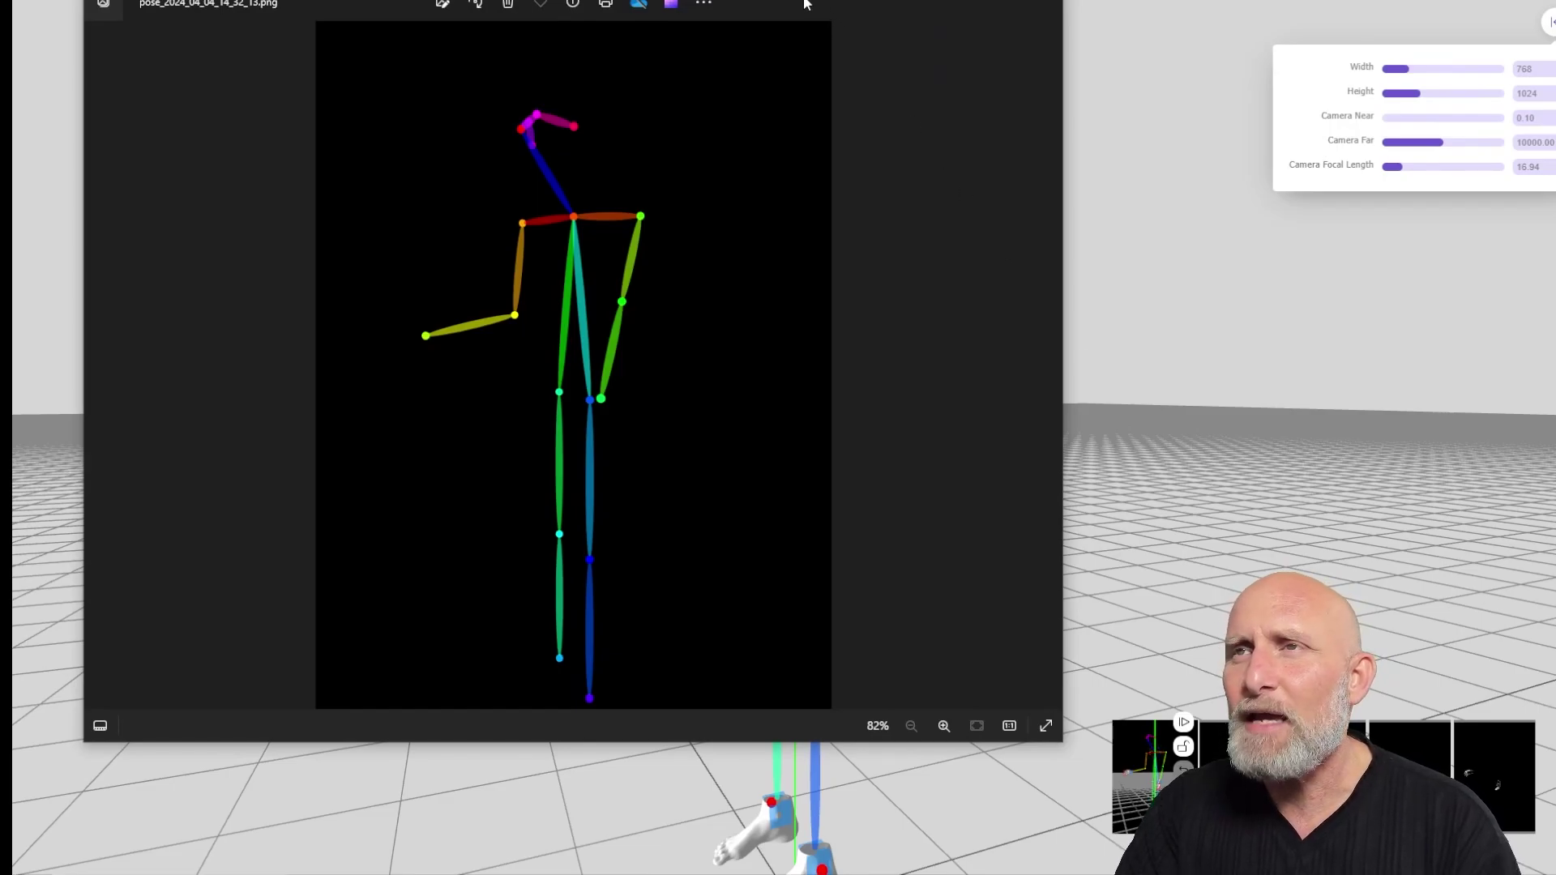
{"action": "left_click_drag", "start_coordinate": [805, 4], "coordinate": [116, 51]}
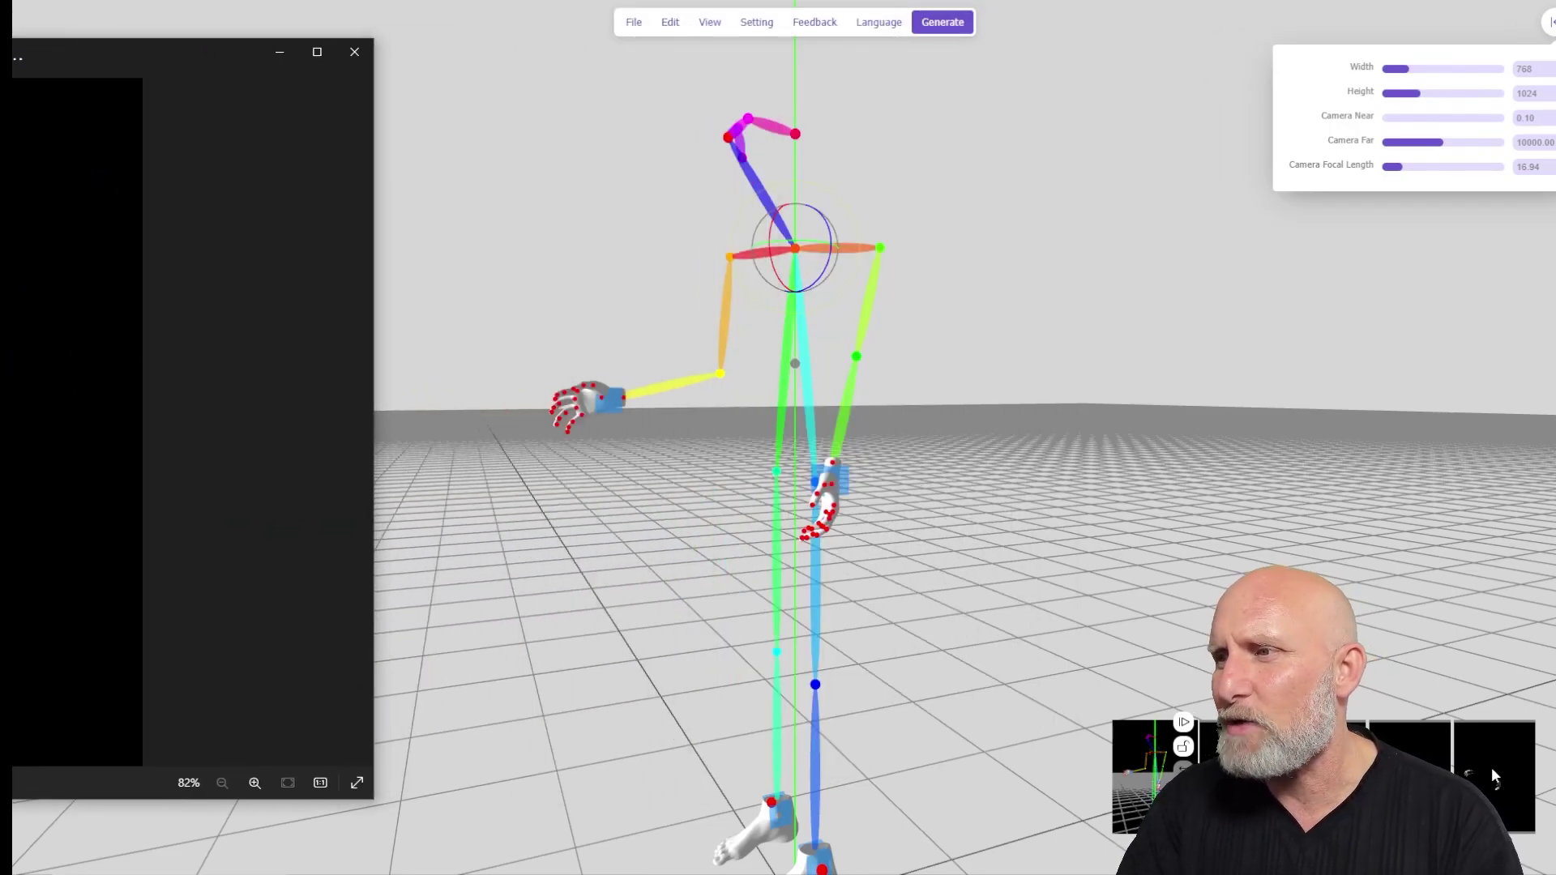
Step: Examine the downloaded canny and depth images of the hands and feet alongside the pose image, and close them
{"action": "left_click", "coordinate": [1492, 768]}
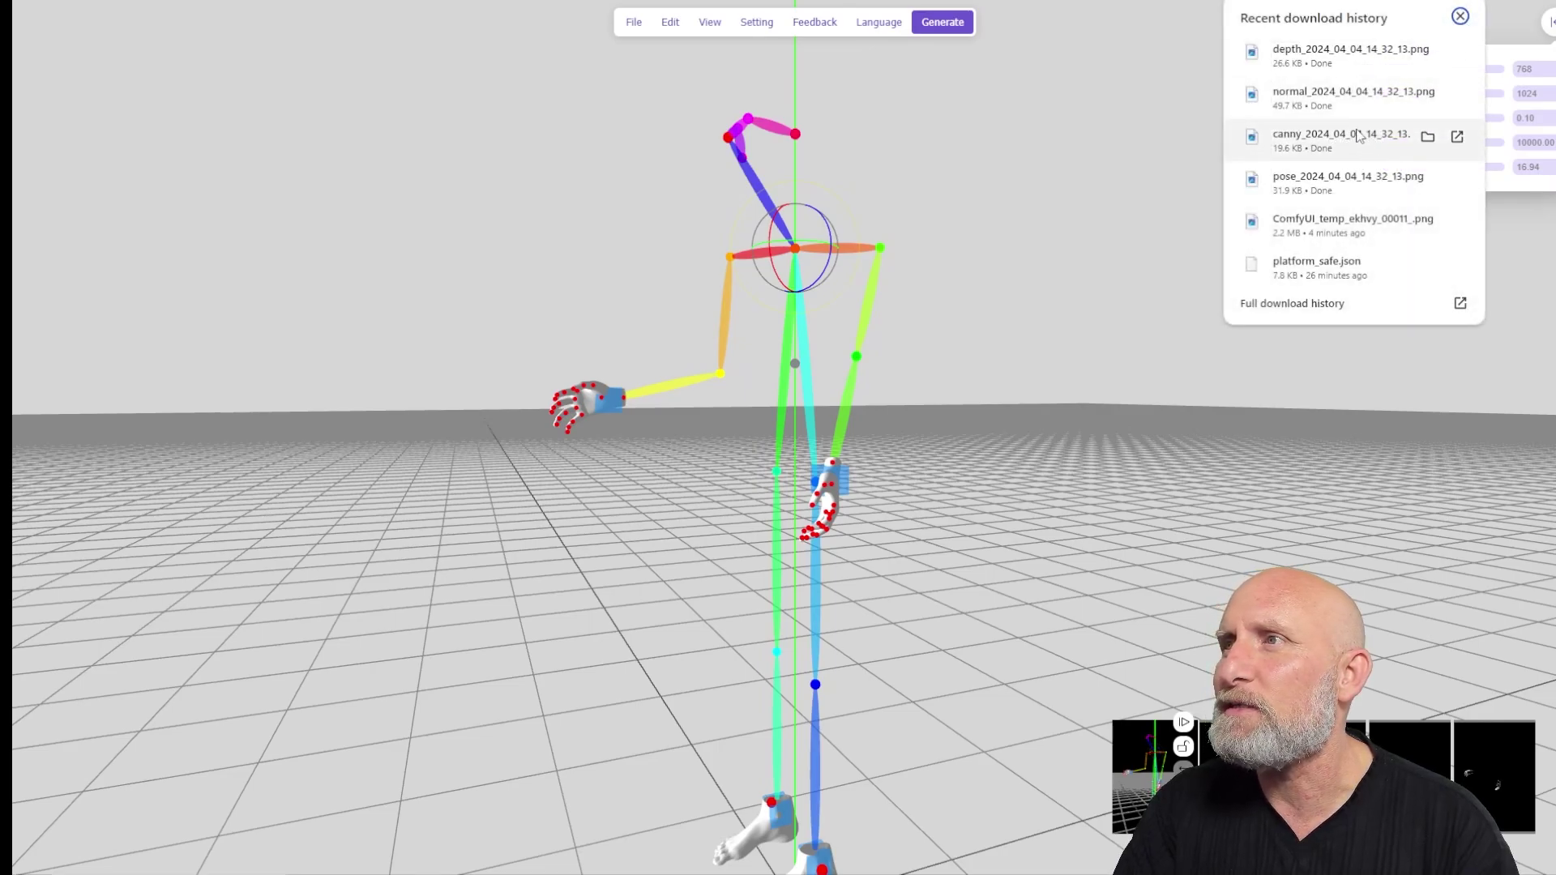
{"action": "left_click", "coordinate": [1369, 137]}
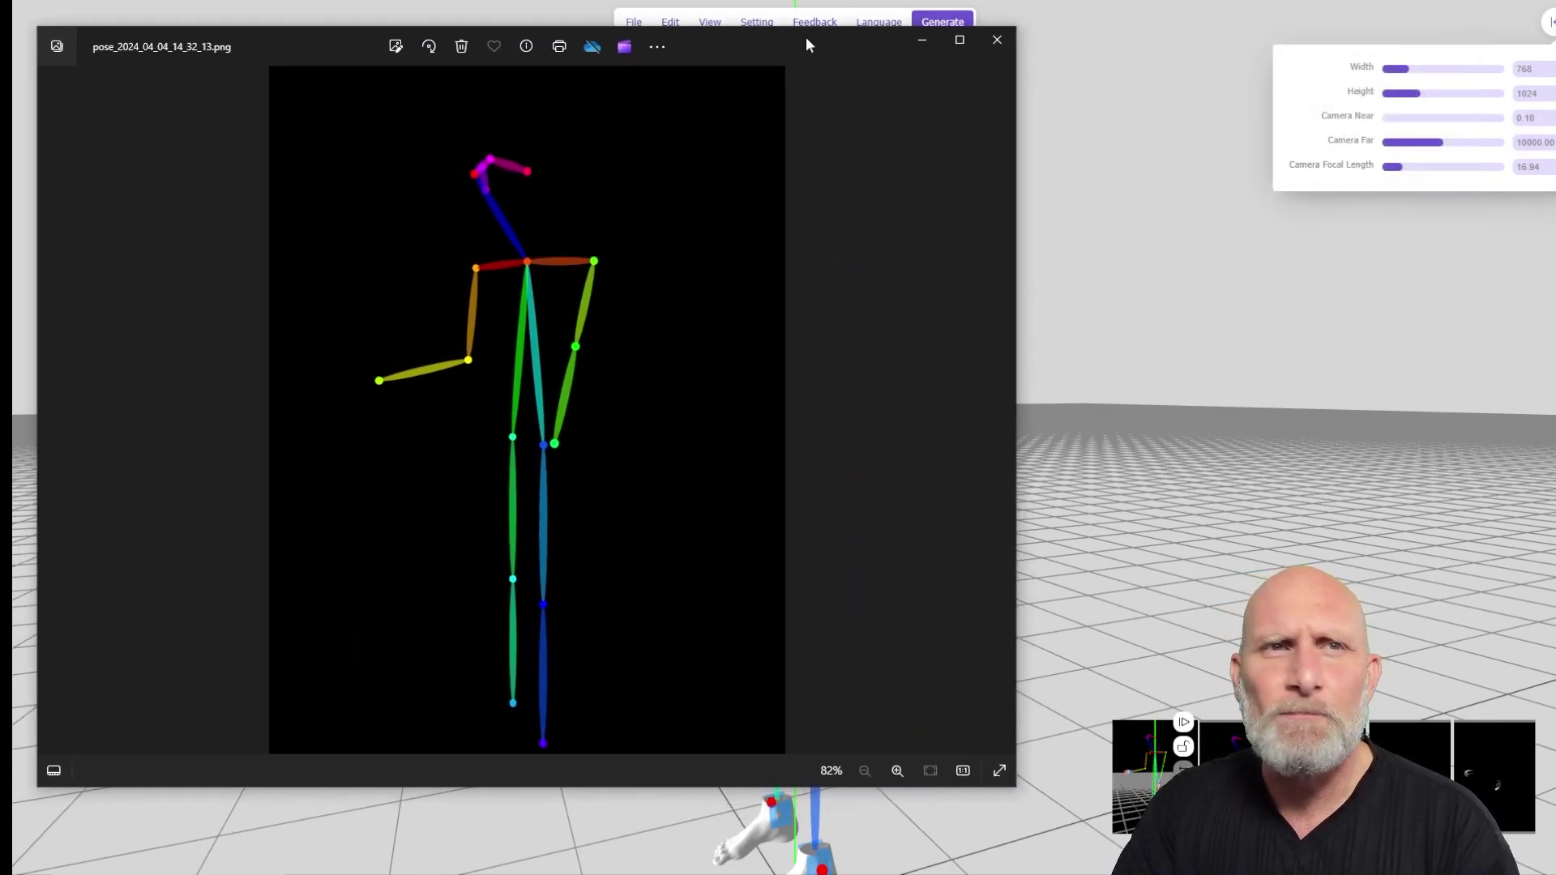
{"action": "left_click_drag", "start_coordinate": [13, 88], "coordinate": [822, 31]}
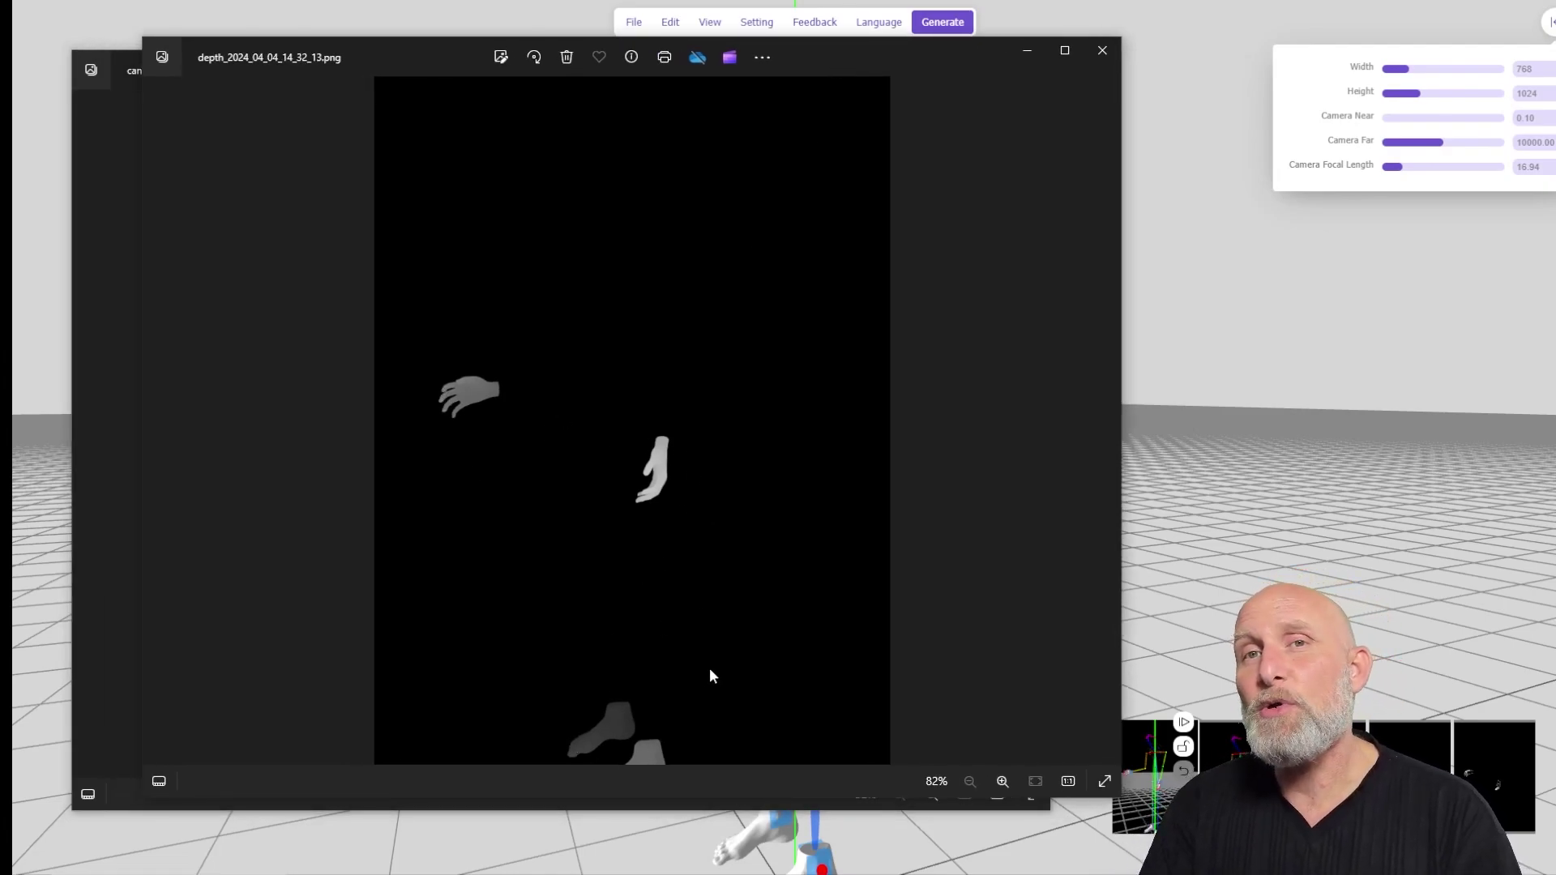
{"action": "left_click", "coordinate": [1104, 53]}
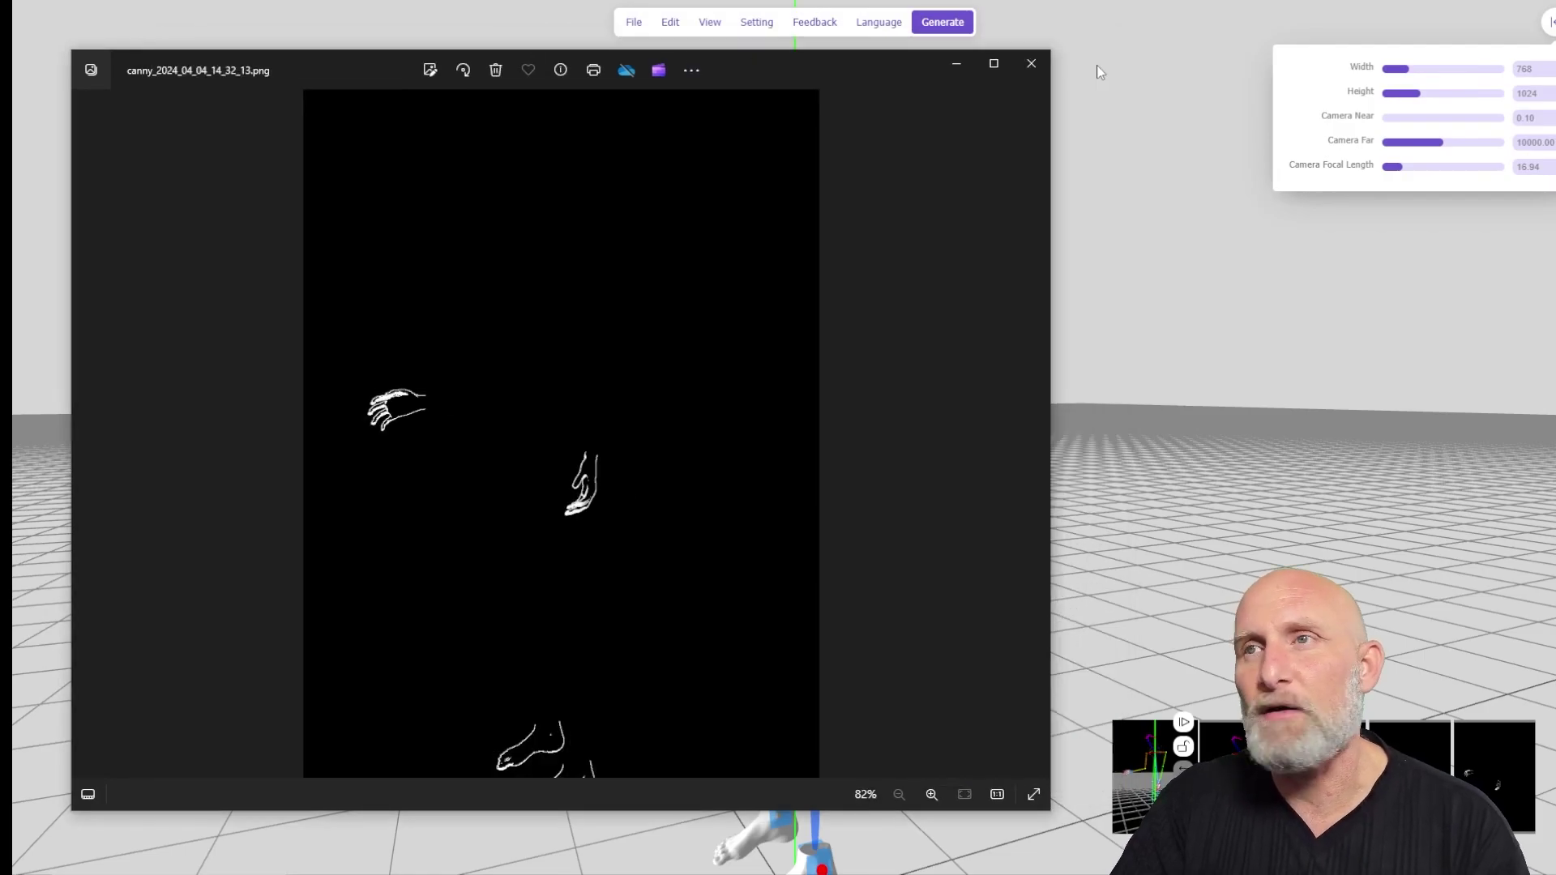
{"action": "left_click", "coordinate": [1031, 65]}
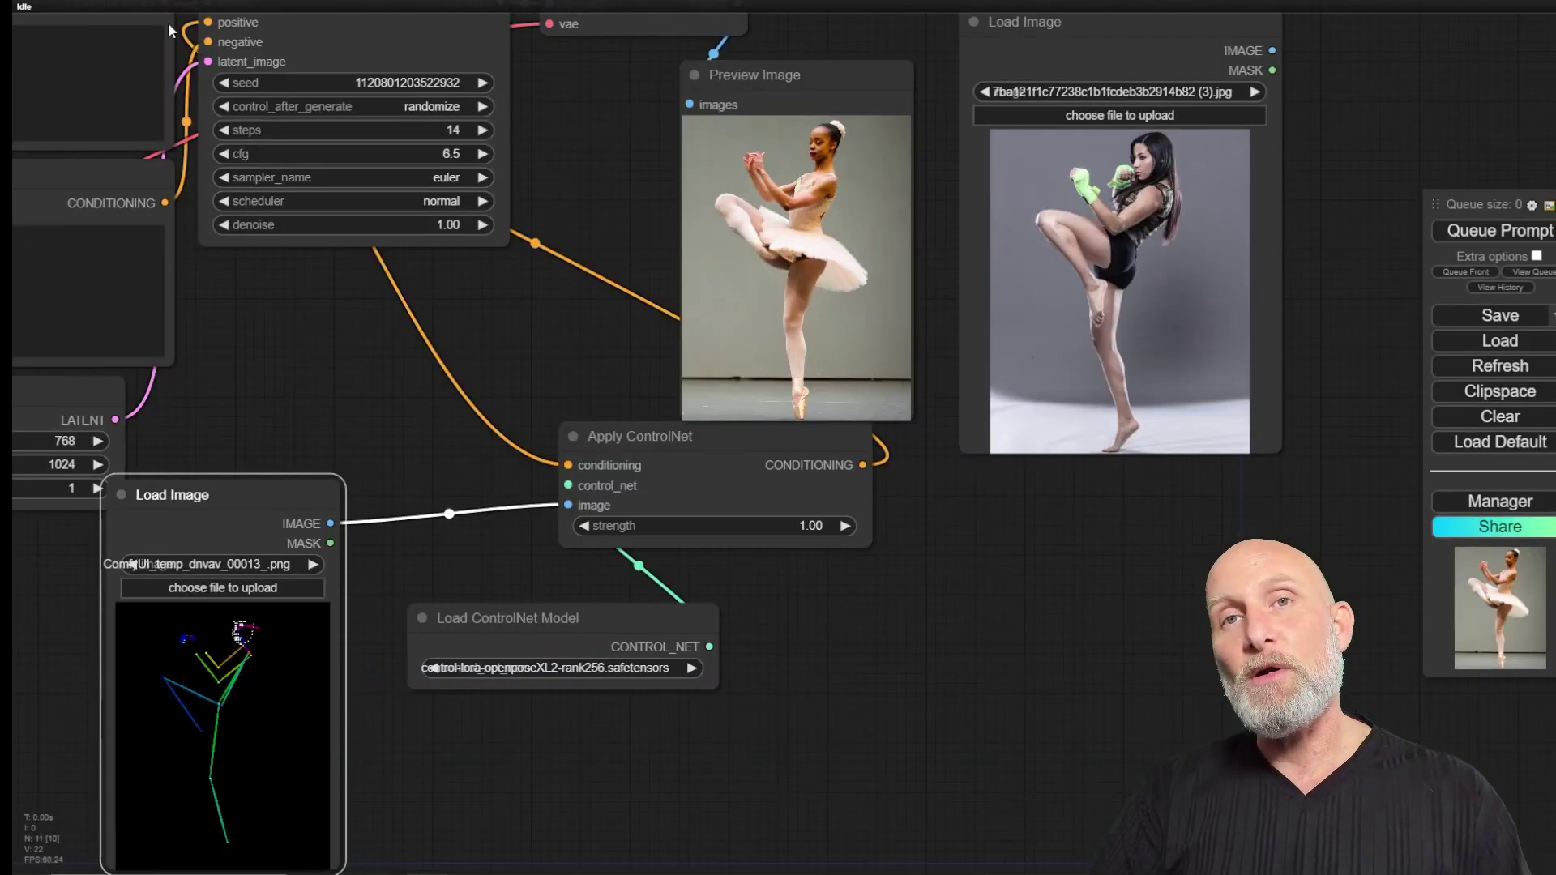
Step: In ComfyUI, load the canny edge picture ComfyUI_temp_dnvav_00011_.png into the Load Image node that feeds Apply ControlNet
{"action": "left_click_drag", "start_coordinate": [922, 663], "coordinate": [1154, 521]}
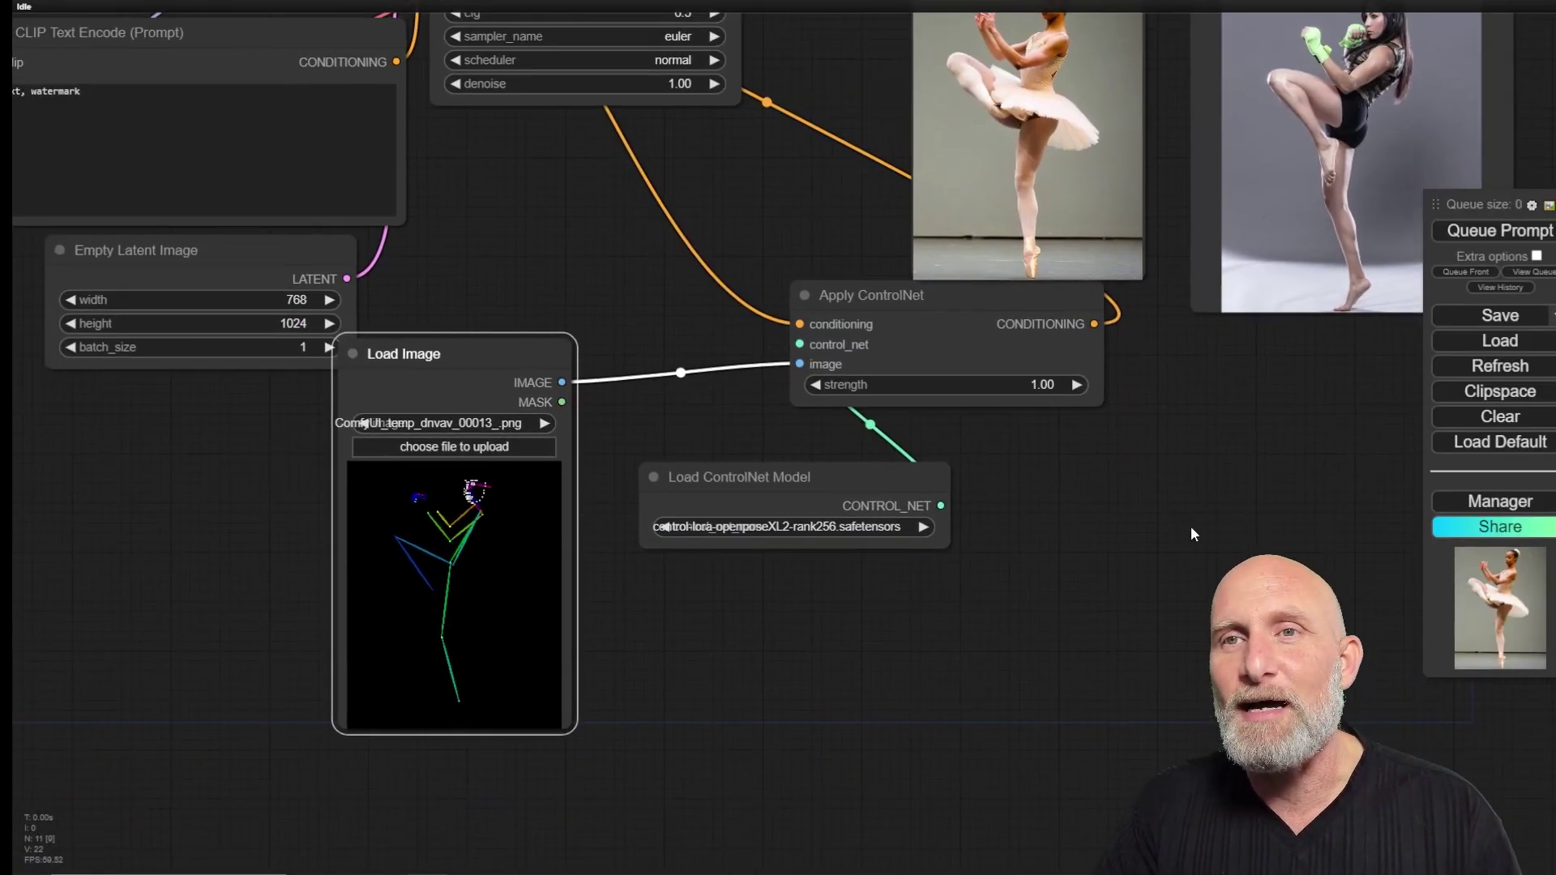
{"action": "left_click", "coordinate": [488, 447]}
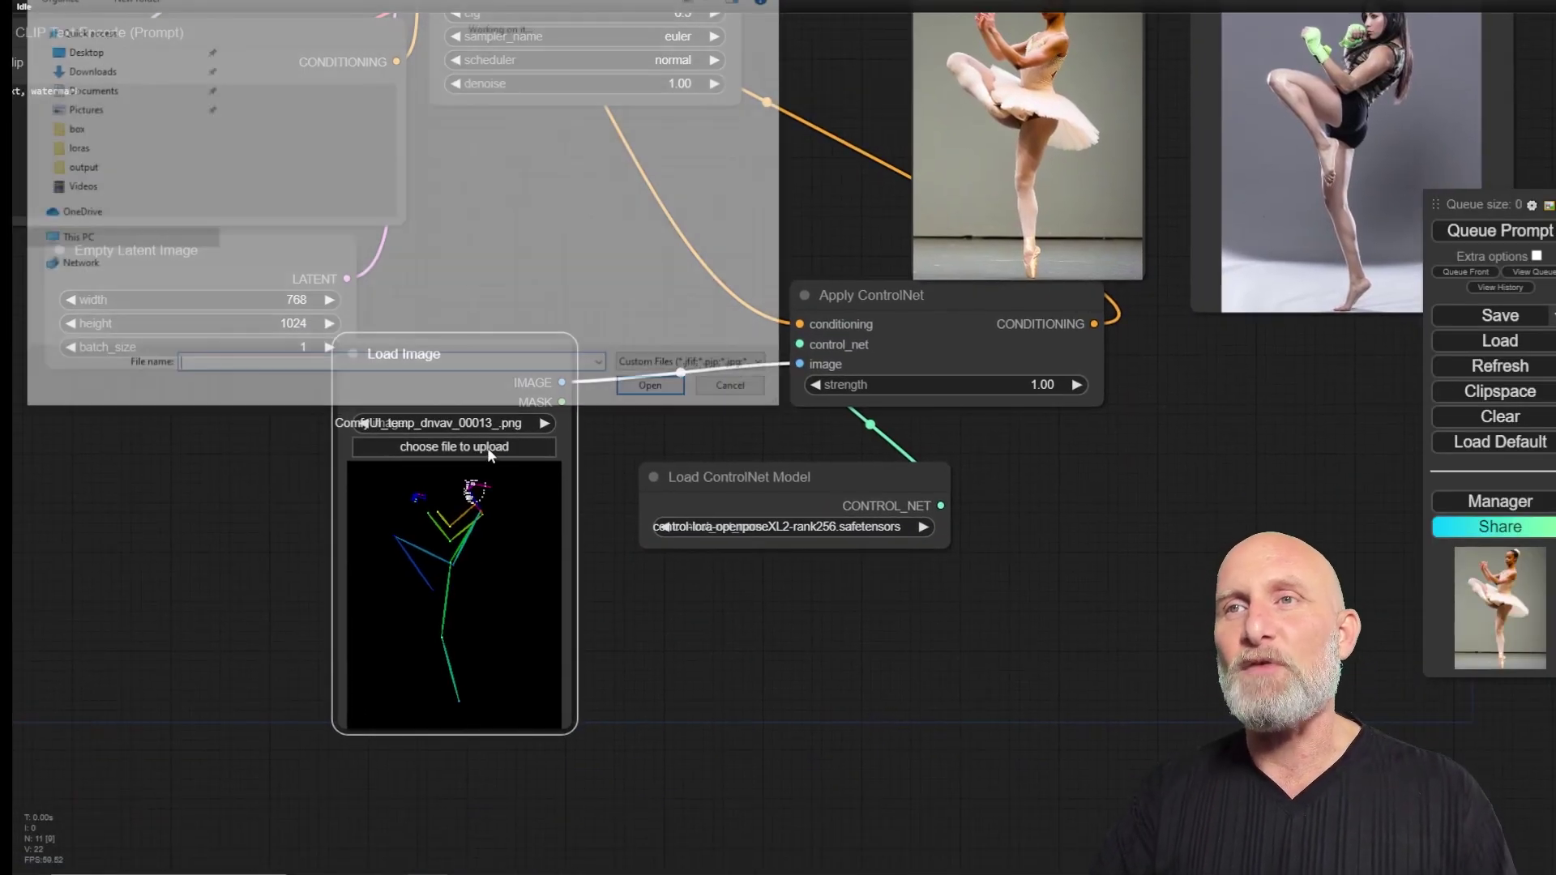
{"action": "scroll", "coordinate": [540, 207], "scroll_direction": "down", "scroll_amount": 3}
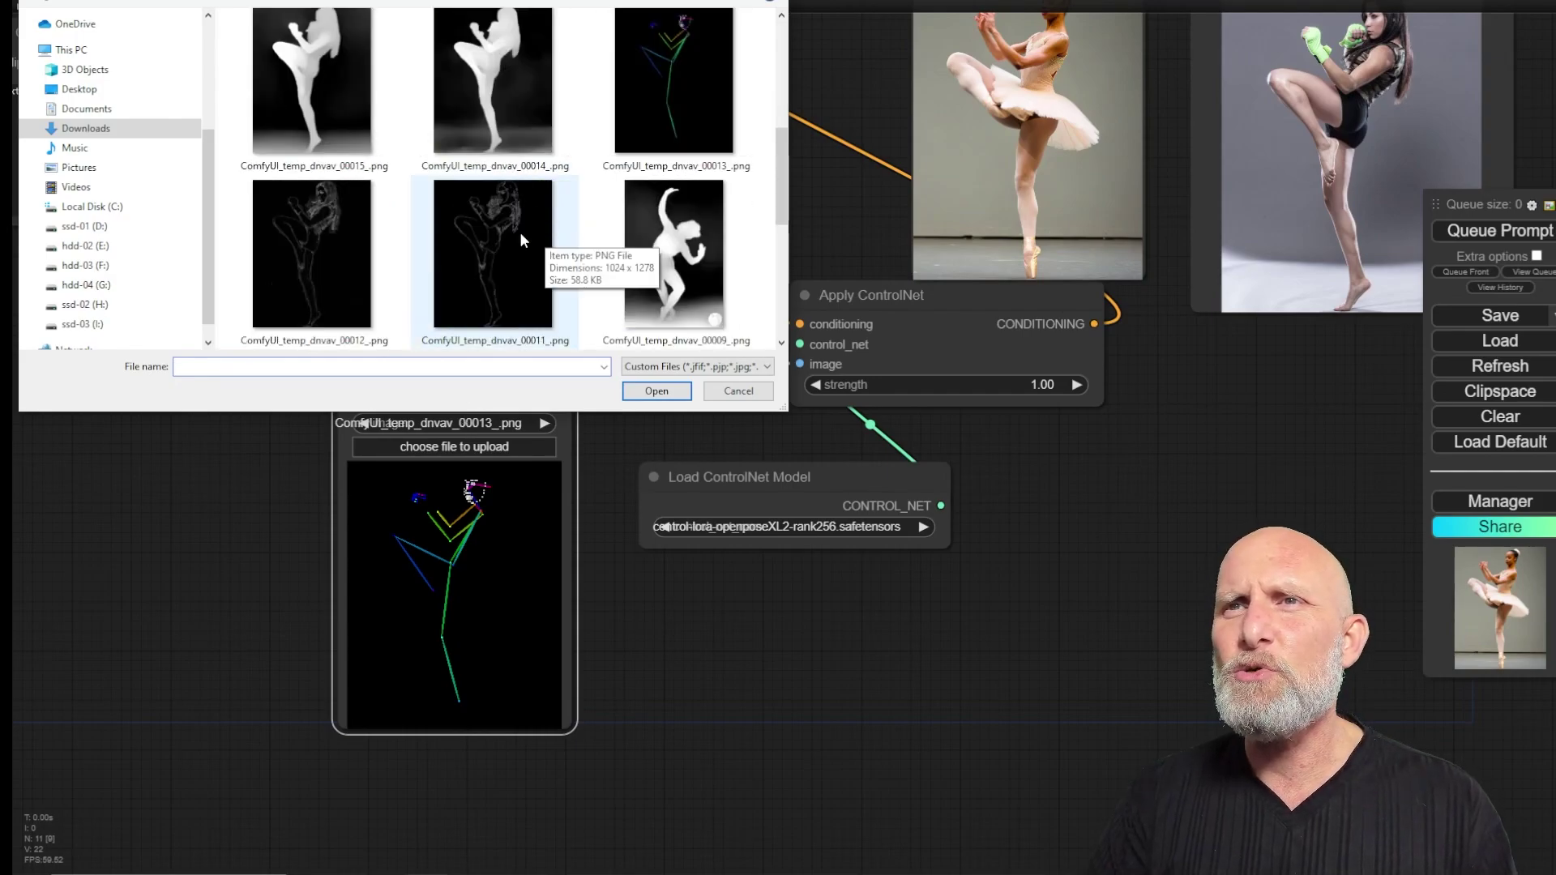
{"action": "double_click", "coordinate": [548, 212]}
{"action": "scroll", "coordinate": [476, 579], "scroll_direction": "up", "scroll_amount": 5}
{"action": "scroll", "coordinate": [591, 514], "scroll_direction": "down", "scroll_amount": 5}
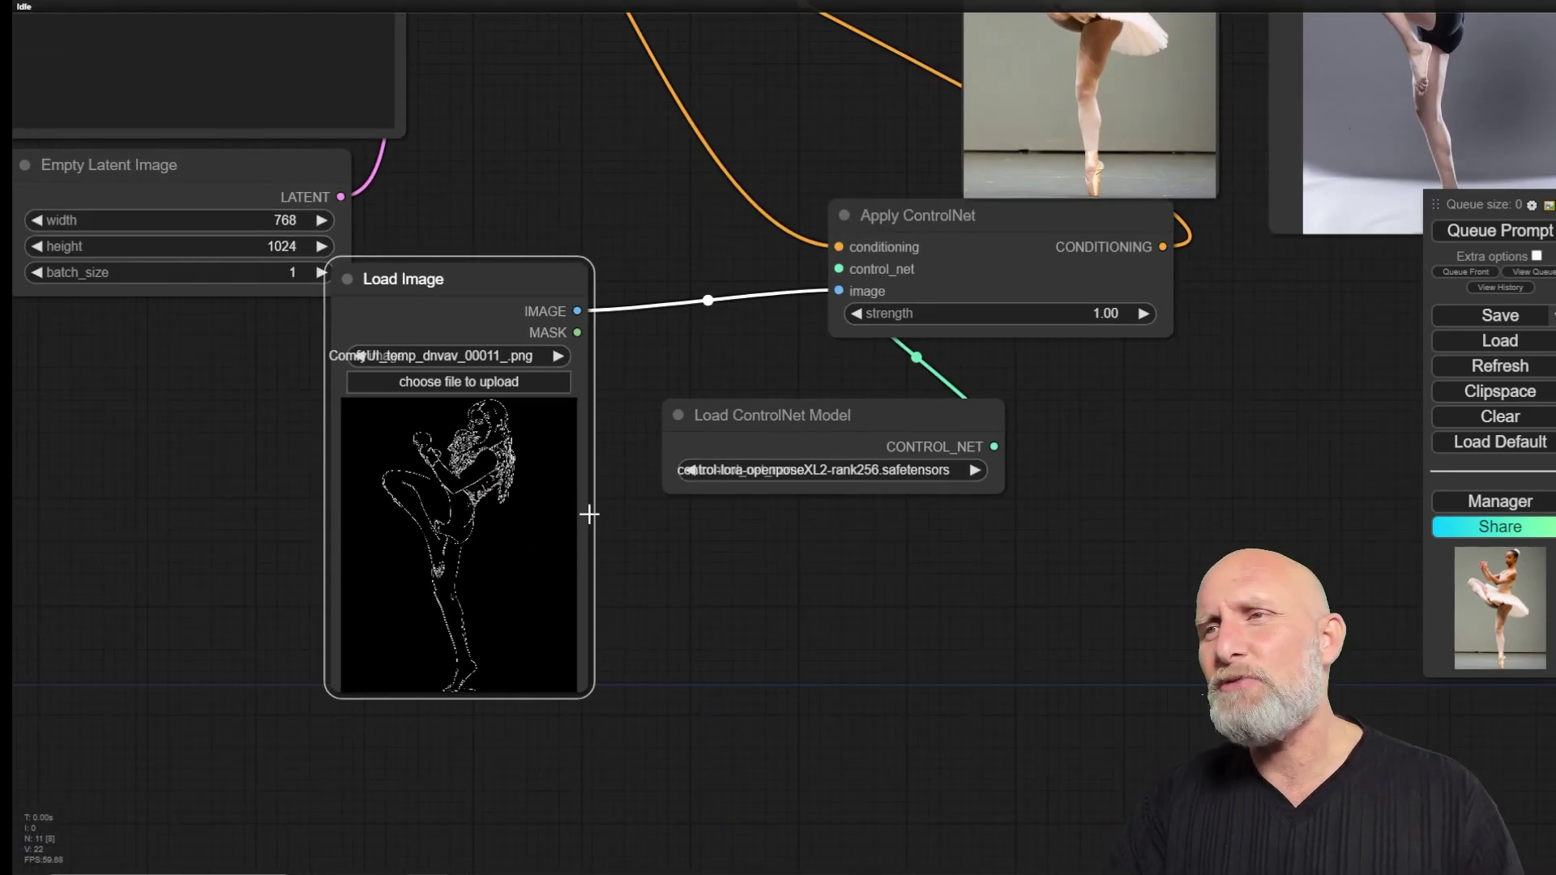
Step: Set the ControlNet model to control-lora-canny-rank256.safetensors and generate the ballet dancer image
{"action": "scroll", "coordinate": [695, 543], "scroll_direction": "up", "scroll_amount": 6}
{"action": "left_click", "coordinate": [791, 458]}
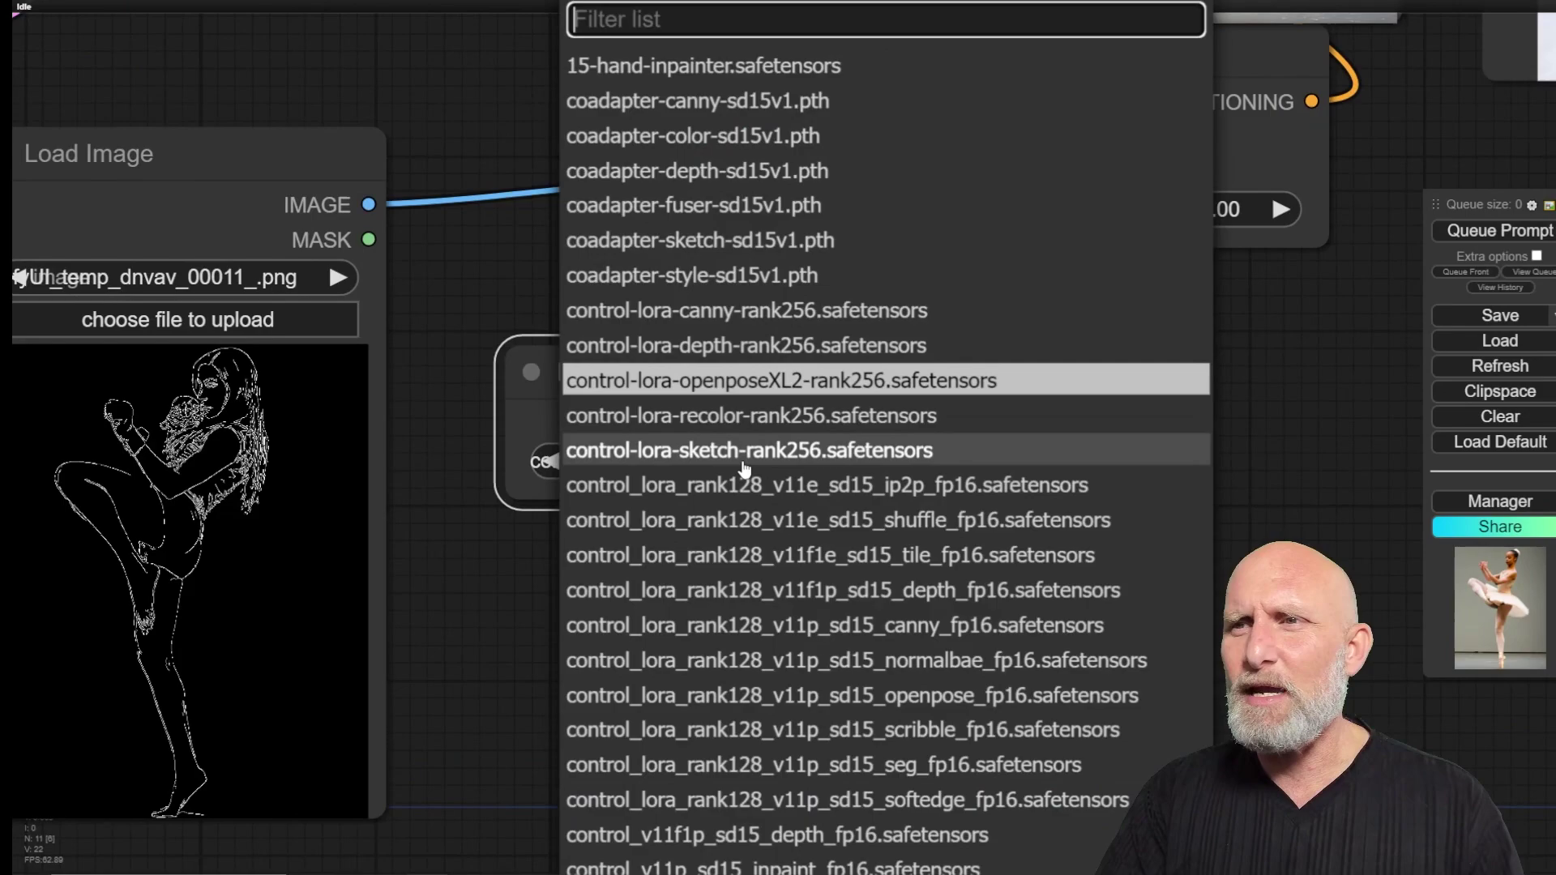
{"action": "left_click", "coordinate": [790, 310]}
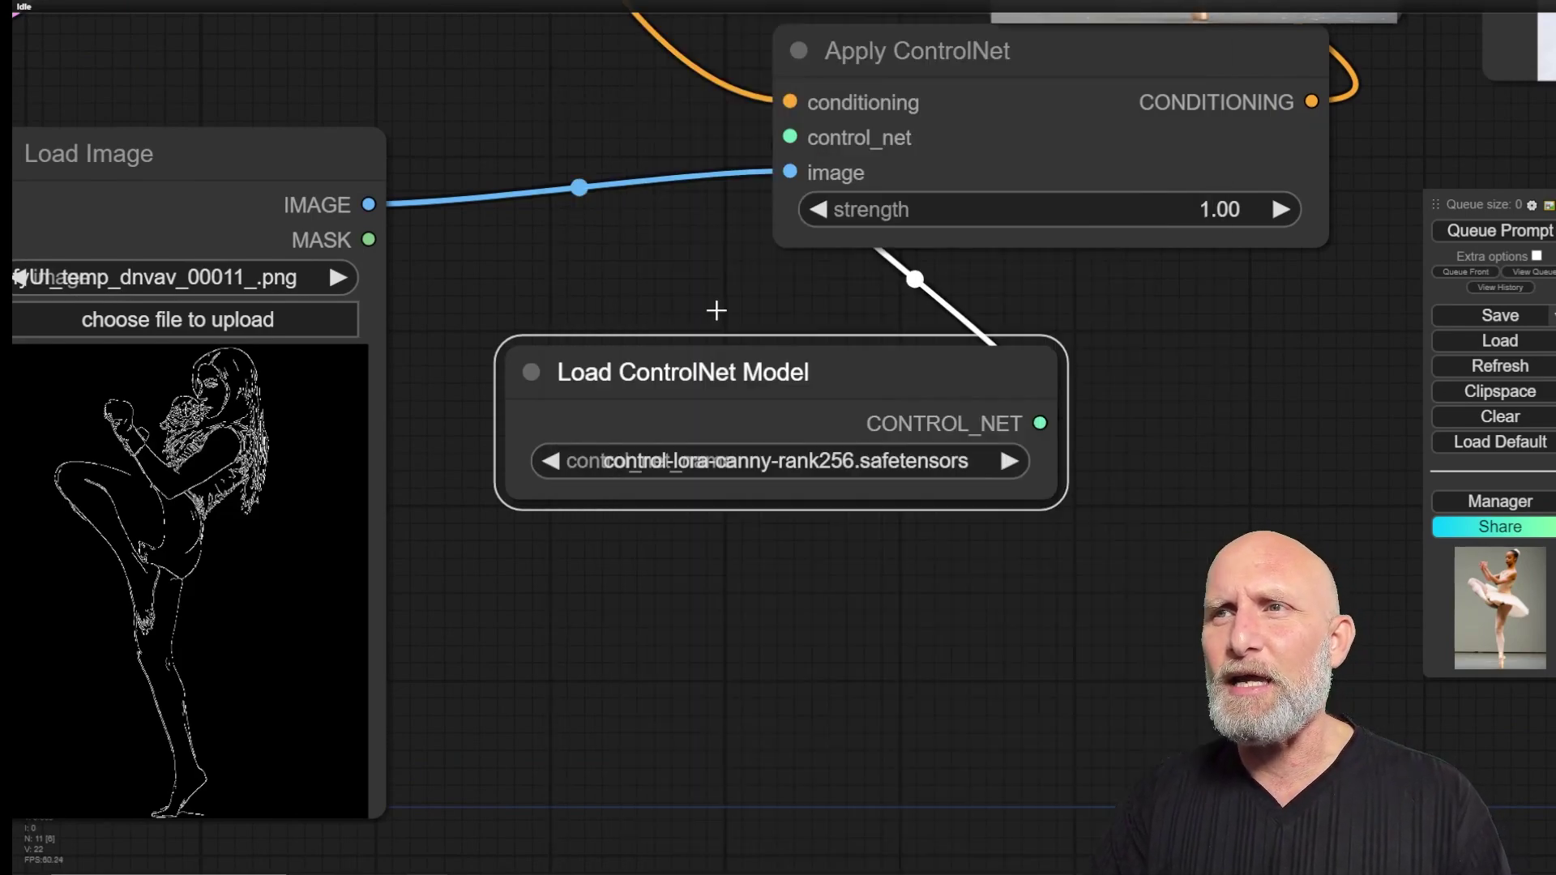
{"action": "left_click_drag", "start_coordinate": [1164, 358], "coordinate": [800, 719]}
{"action": "scroll", "coordinate": [918, 649], "scroll_direction": "down", "scroll_amount": 3}
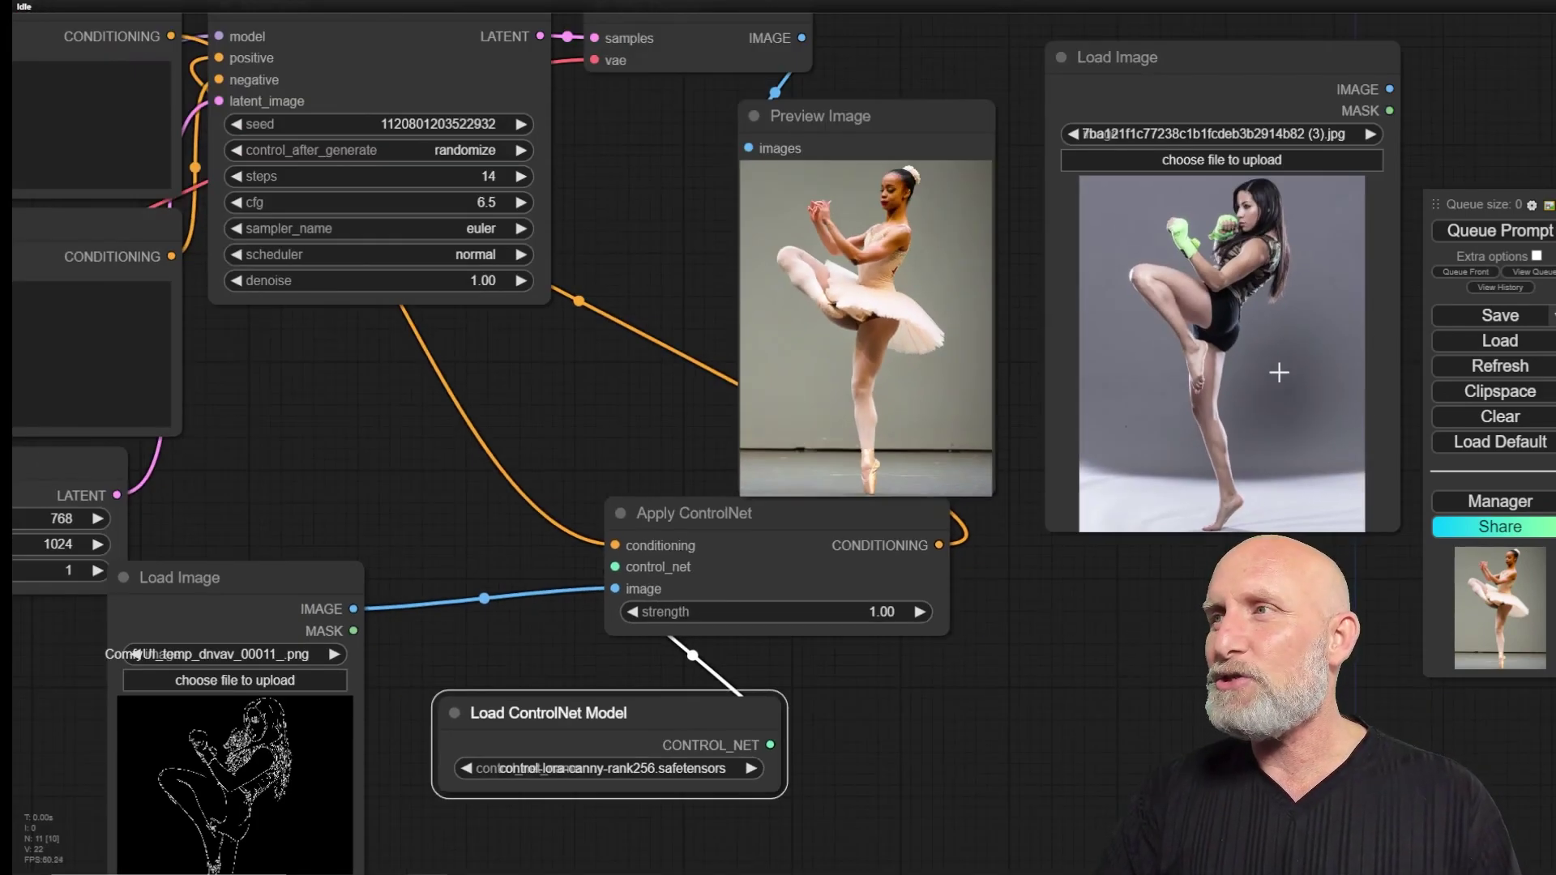
{"action": "left_click_drag", "start_coordinate": [446, 438], "coordinate": [1086, 535]}
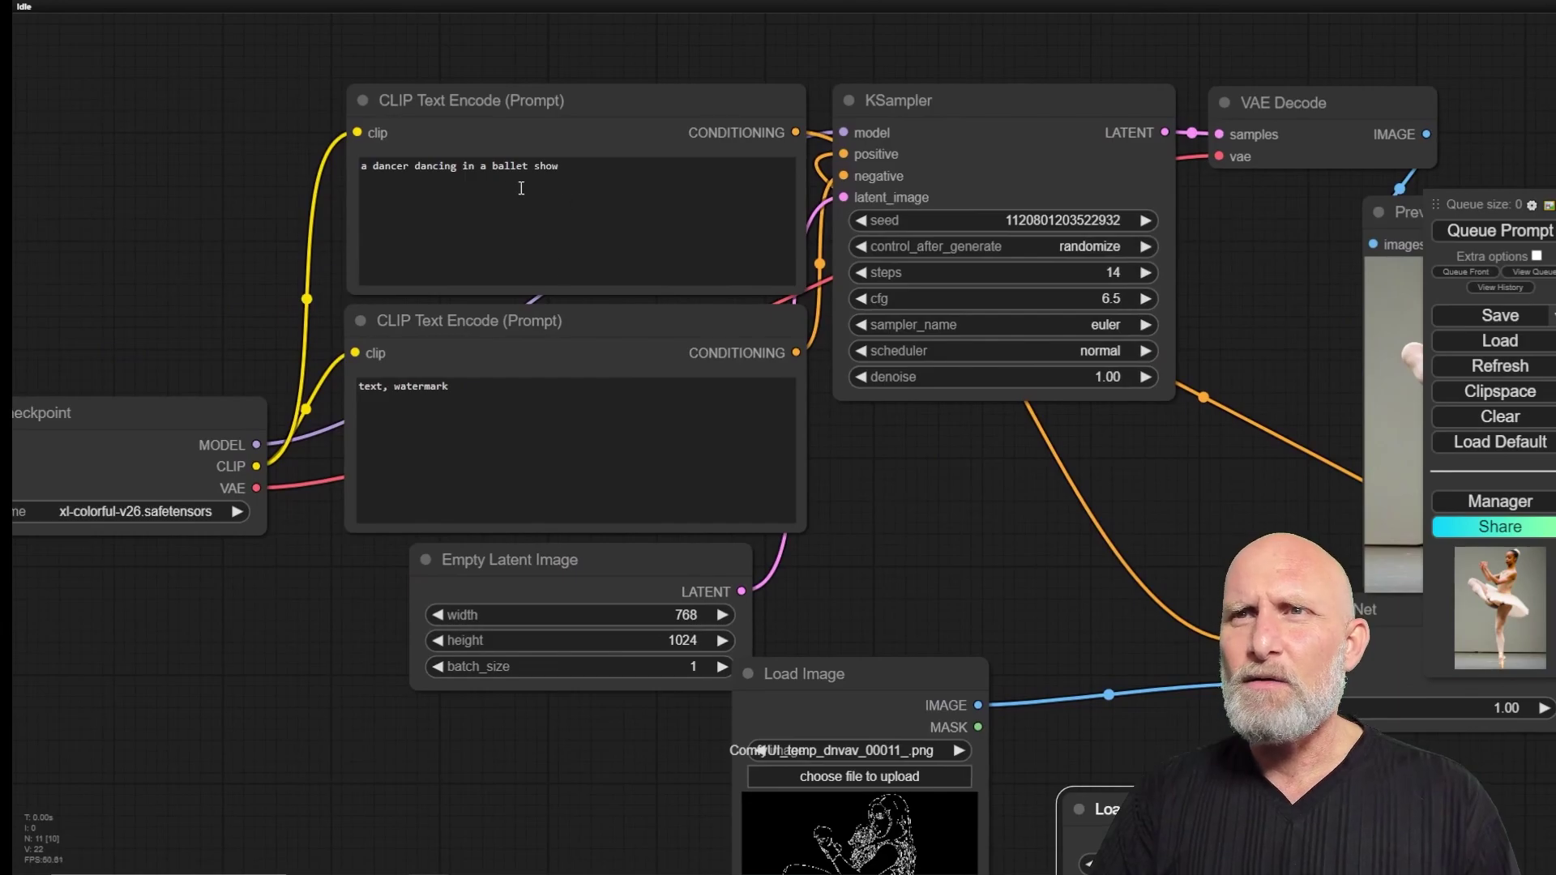
{"action": "left_click_drag", "start_coordinate": [971, 529], "coordinate": [367, 330]}
{"action": "left_click", "coordinate": [1490, 230]}
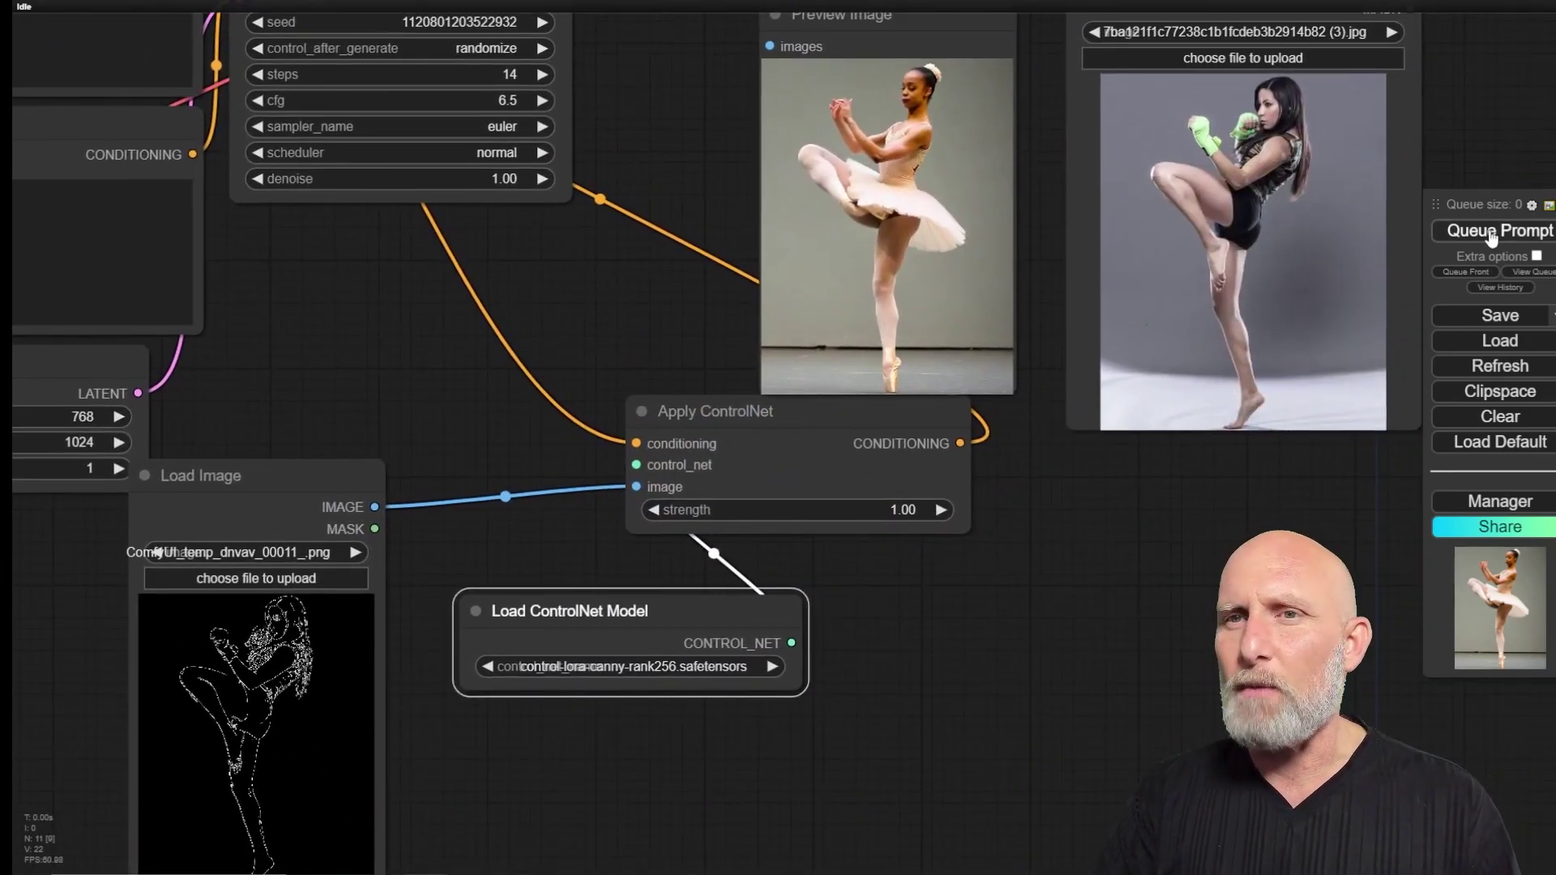
Step: Place the canny Load Image node beside the preview and compare the edge lines with the generated dancer
{"action": "left_click_drag", "start_coordinate": [324, 515], "coordinate": [658, 17]}
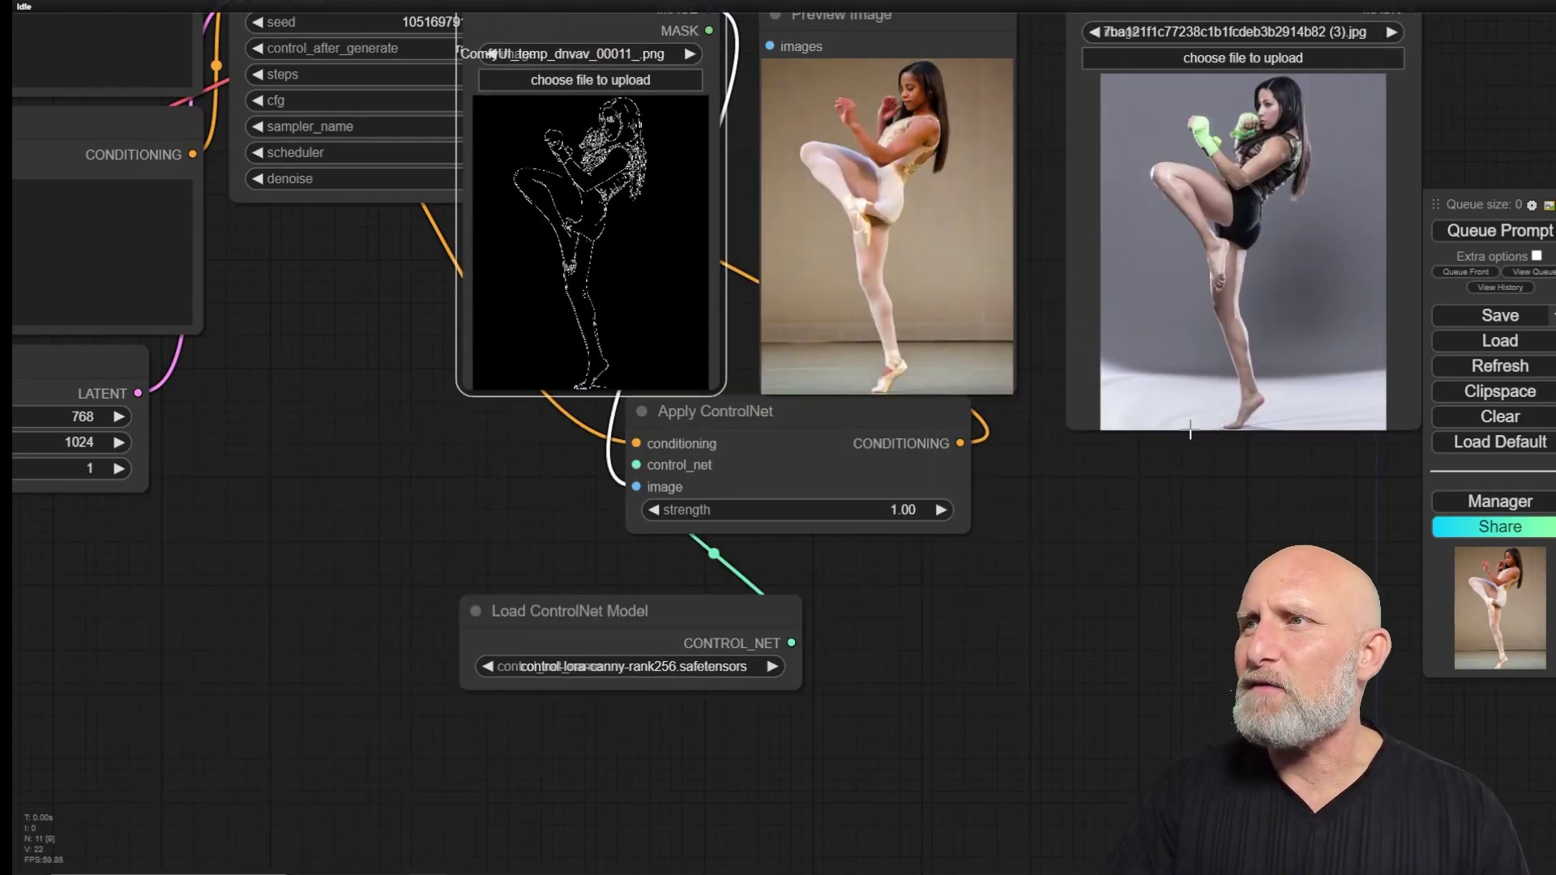
{"action": "scroll", "coordinate": [785, 362], "scroll_direction": "up", "scroll_amount": 5}
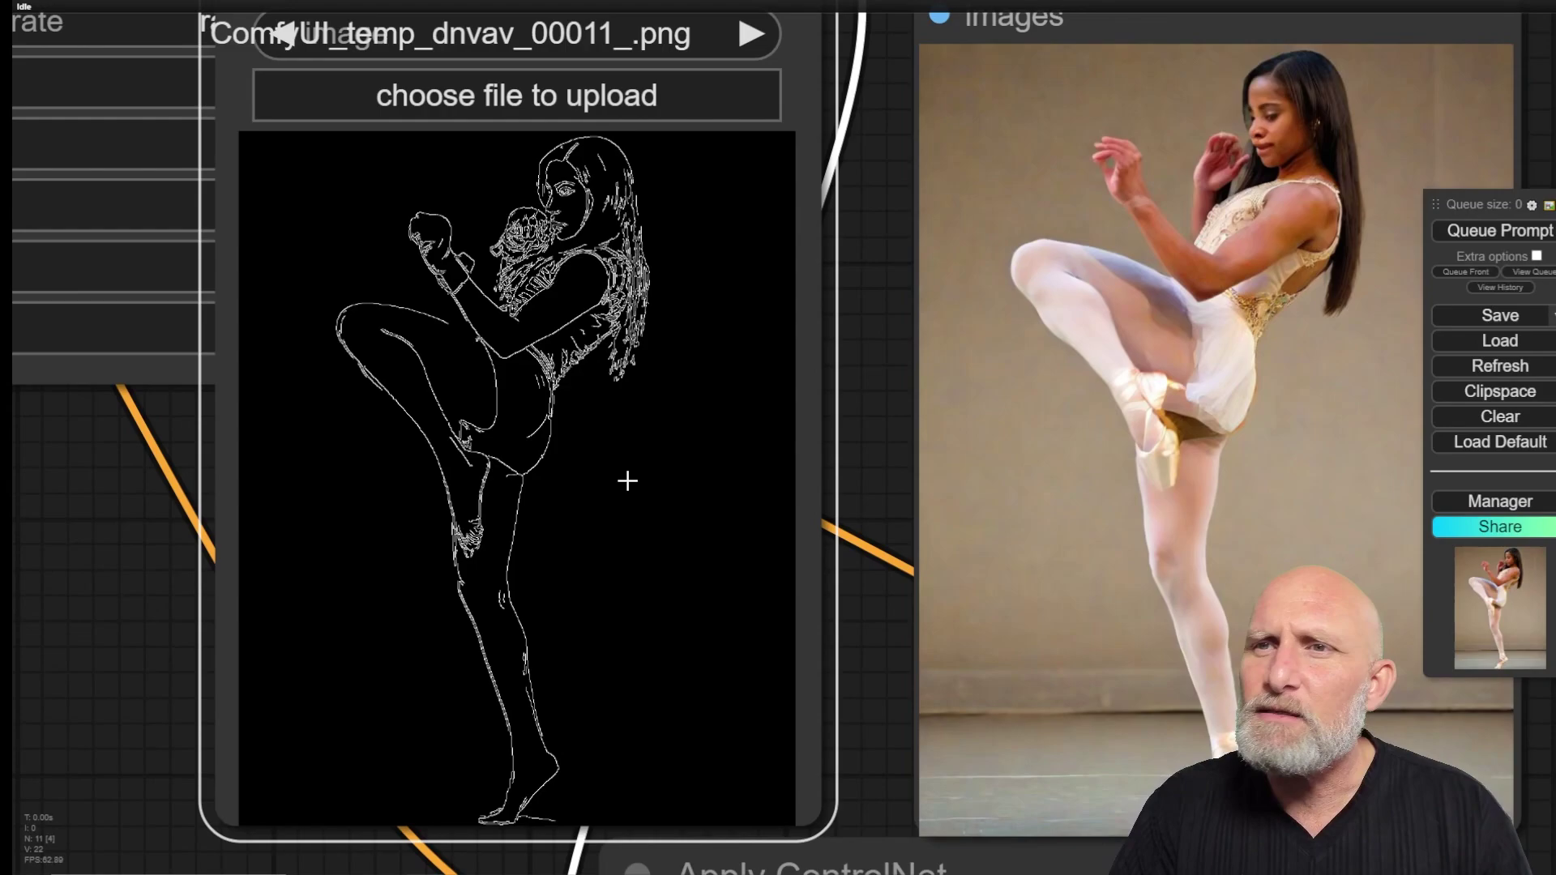
{"action": "left_click_drag", "start_coordinate": [628, 482], "coordinate": [648, 328]}
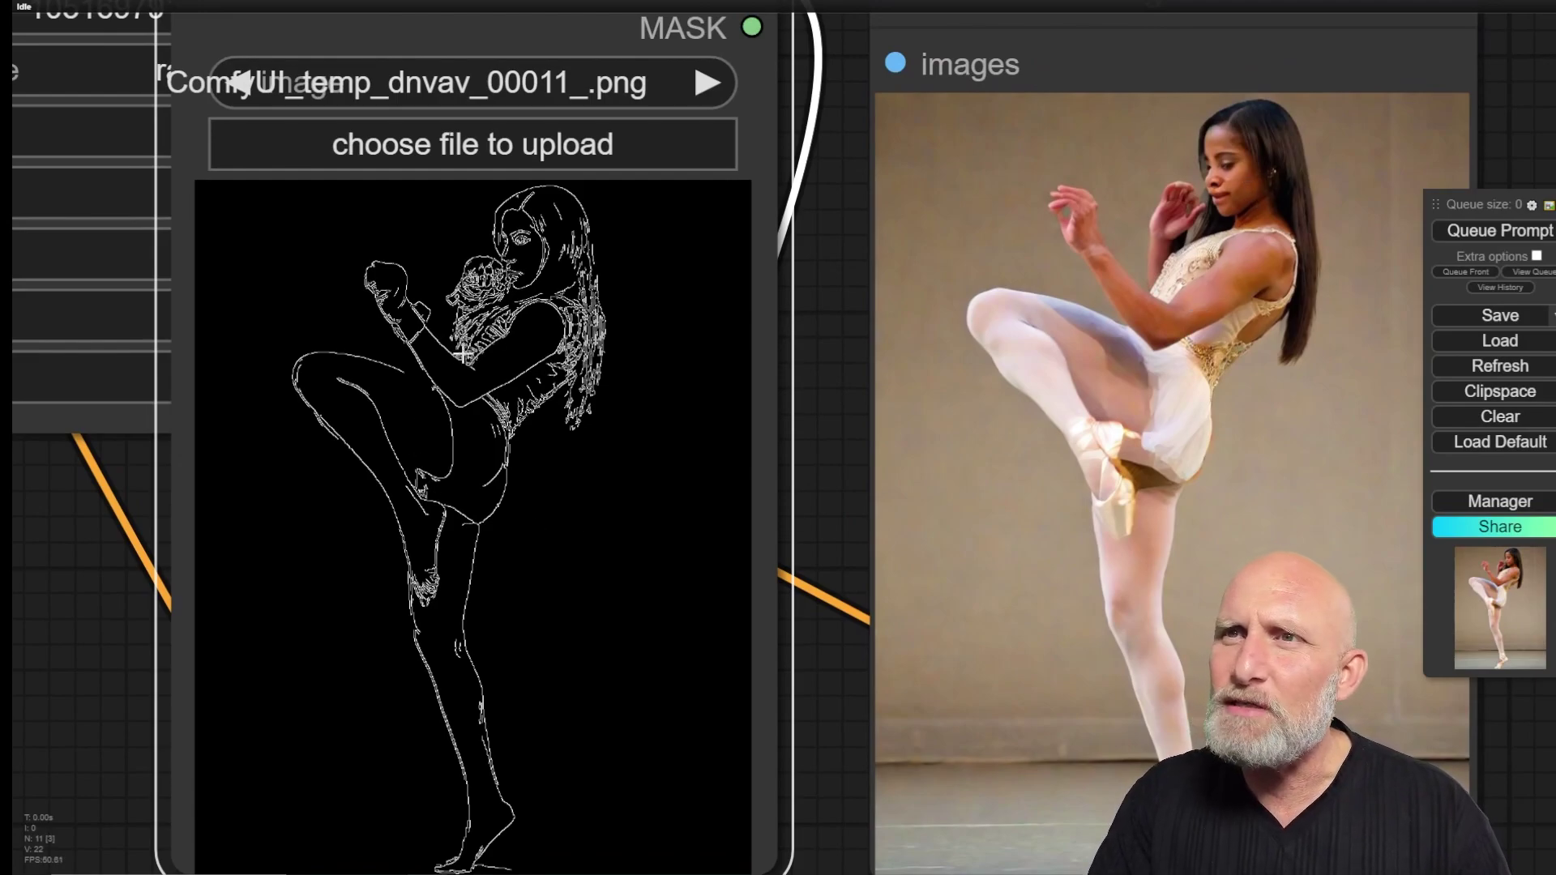
{"action": "scroll", "coordinate": [533, 628], "scroll_direction": "up", "scroll_amount": 3}
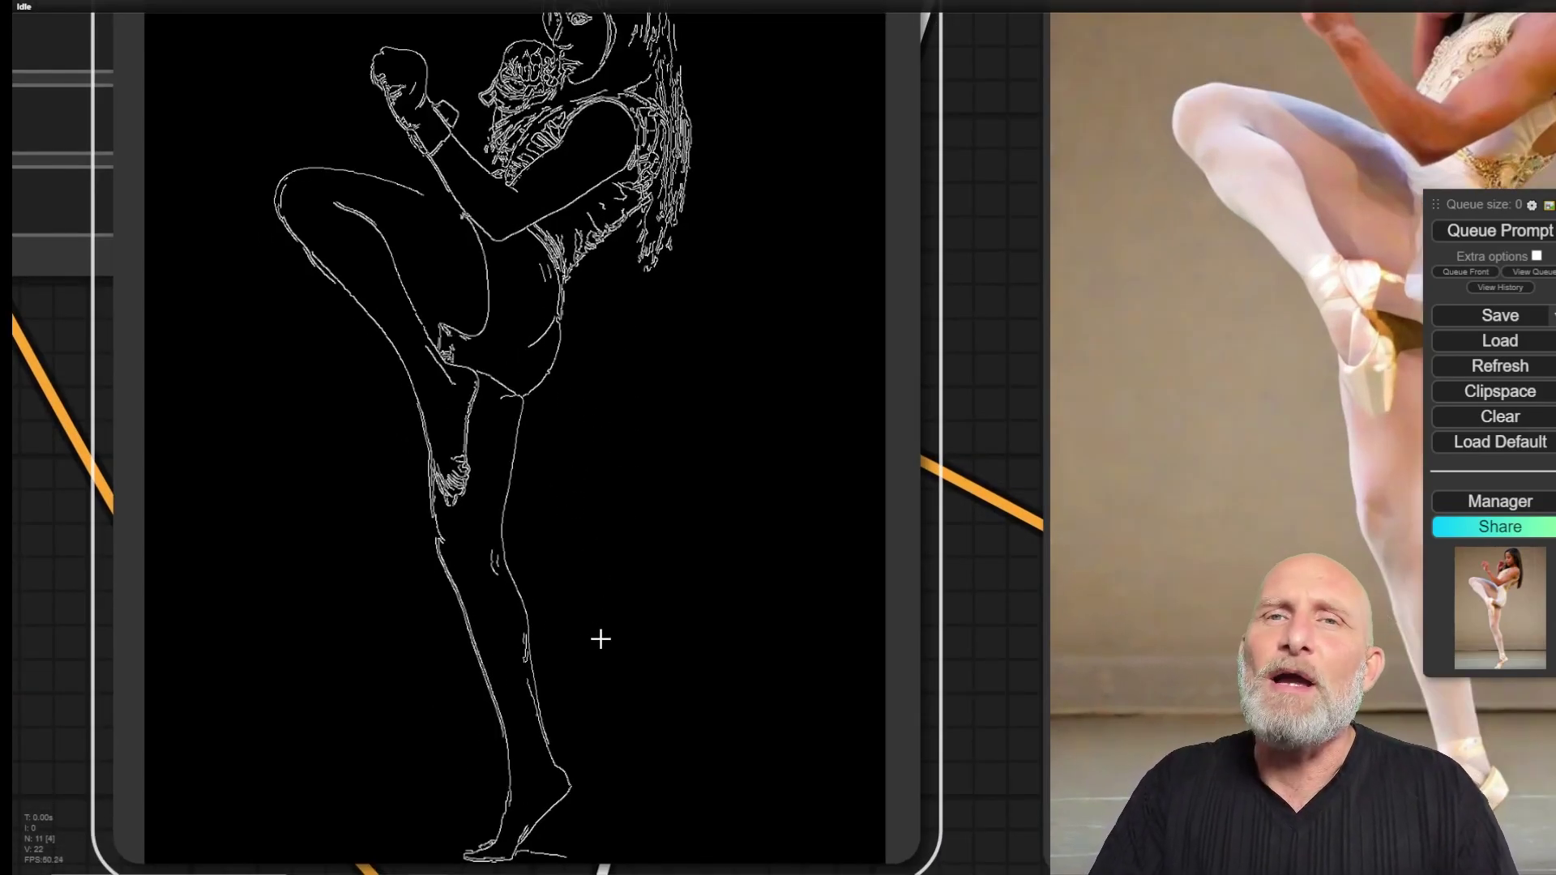
{"action": "scroll", "coordinate": [601, 635], "scroll_direction": "down", "scroll_amount": 10}
Step: Move the Load Image node clear of the preview and load ComfyUI_temp_dnvav_00012_.png into it
{"action": "left_click_drag", "start_coordinate": [386, 730], "coordinate": [502, 432]}
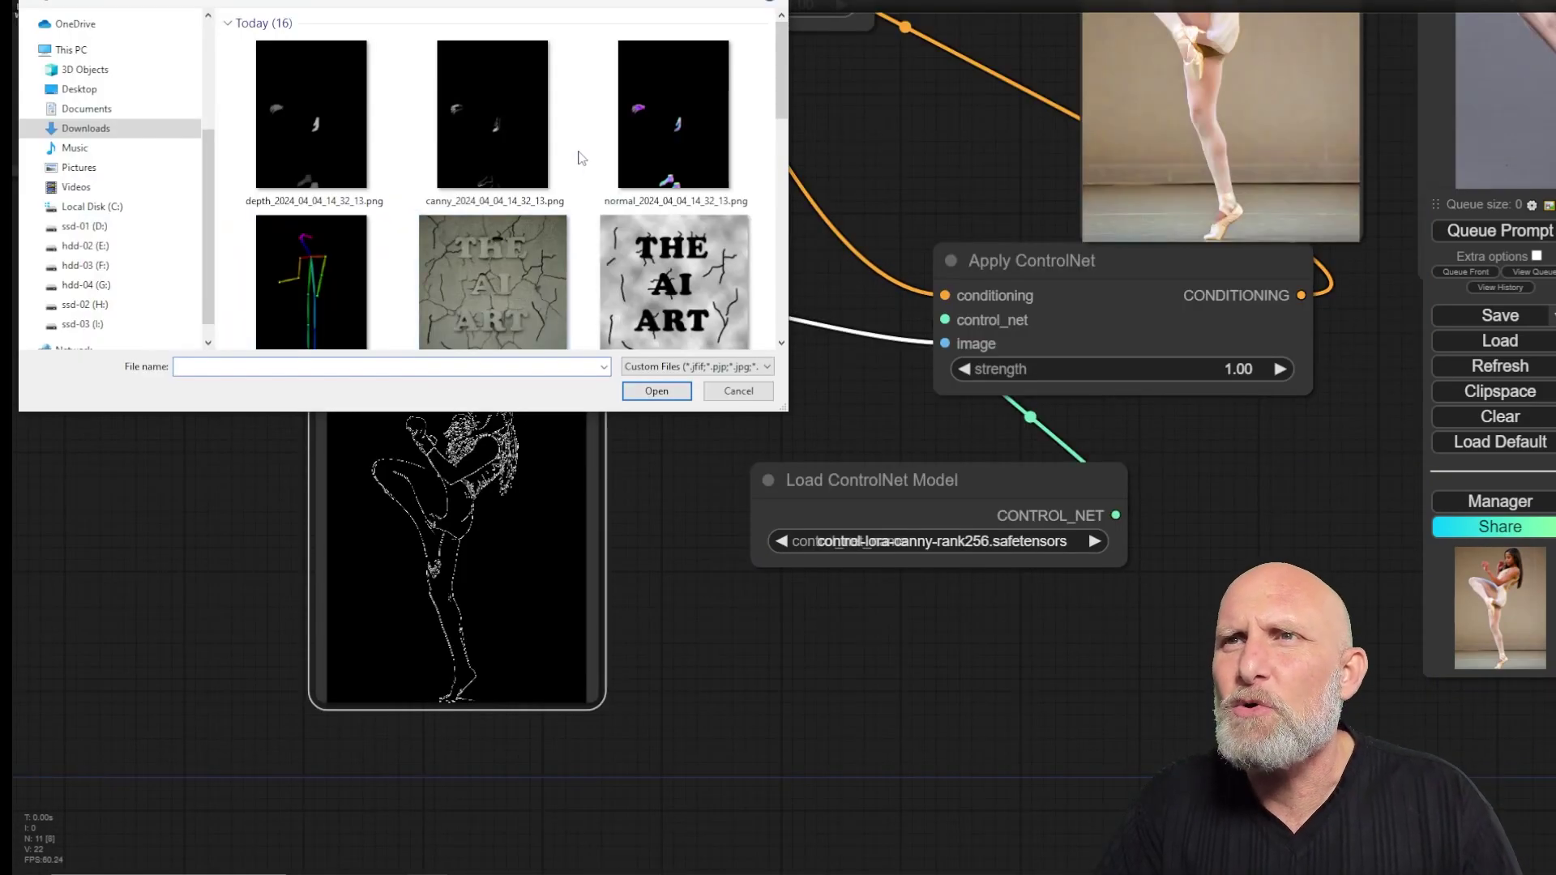
{"action": "scroll", "coordinate": [682, 301], "scroll_direction": "down", "scroll_amount": 3}
{"action": "scroll", "coordinate": [683, 297], "scroll_direction": "down", "scroll_amount": 3}
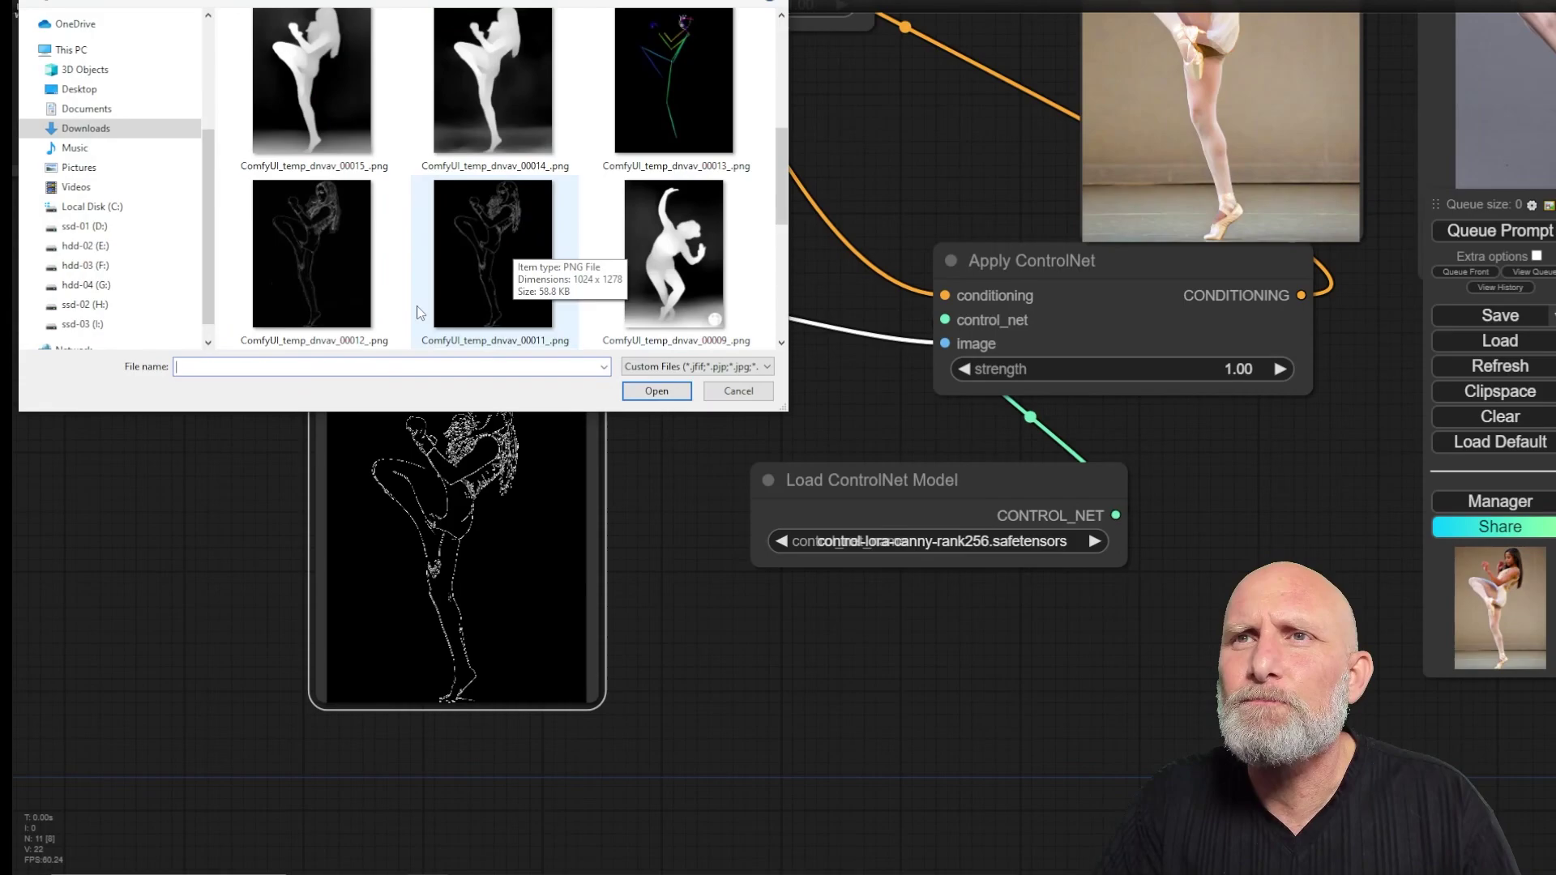
{"action": "left_click", "coordinate": [512, 269]}
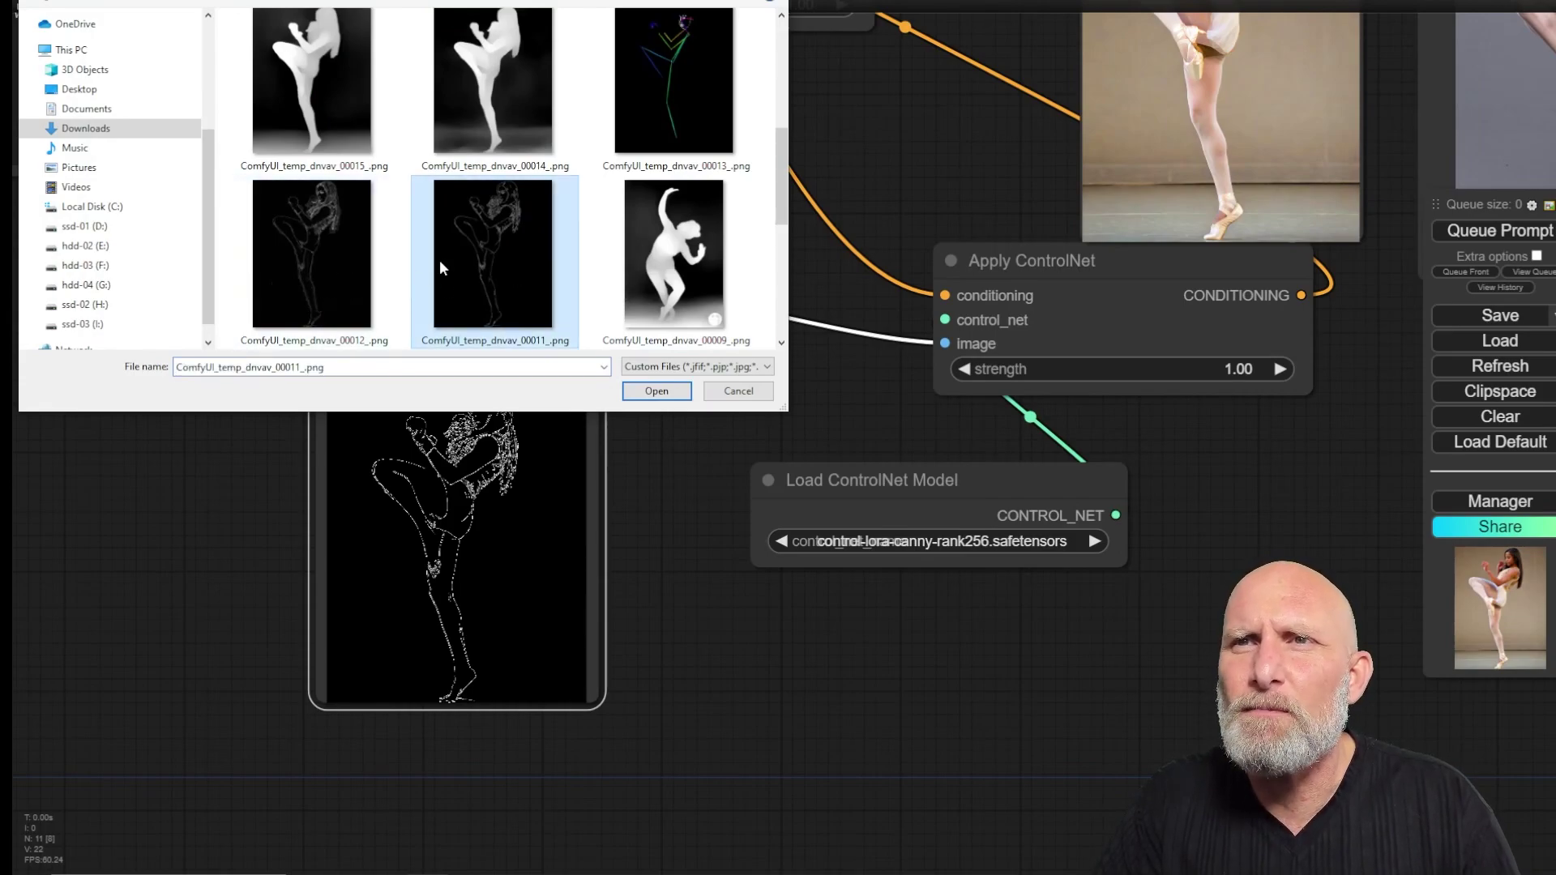
{"action": "double_click", "coordinate": [308, 270]}
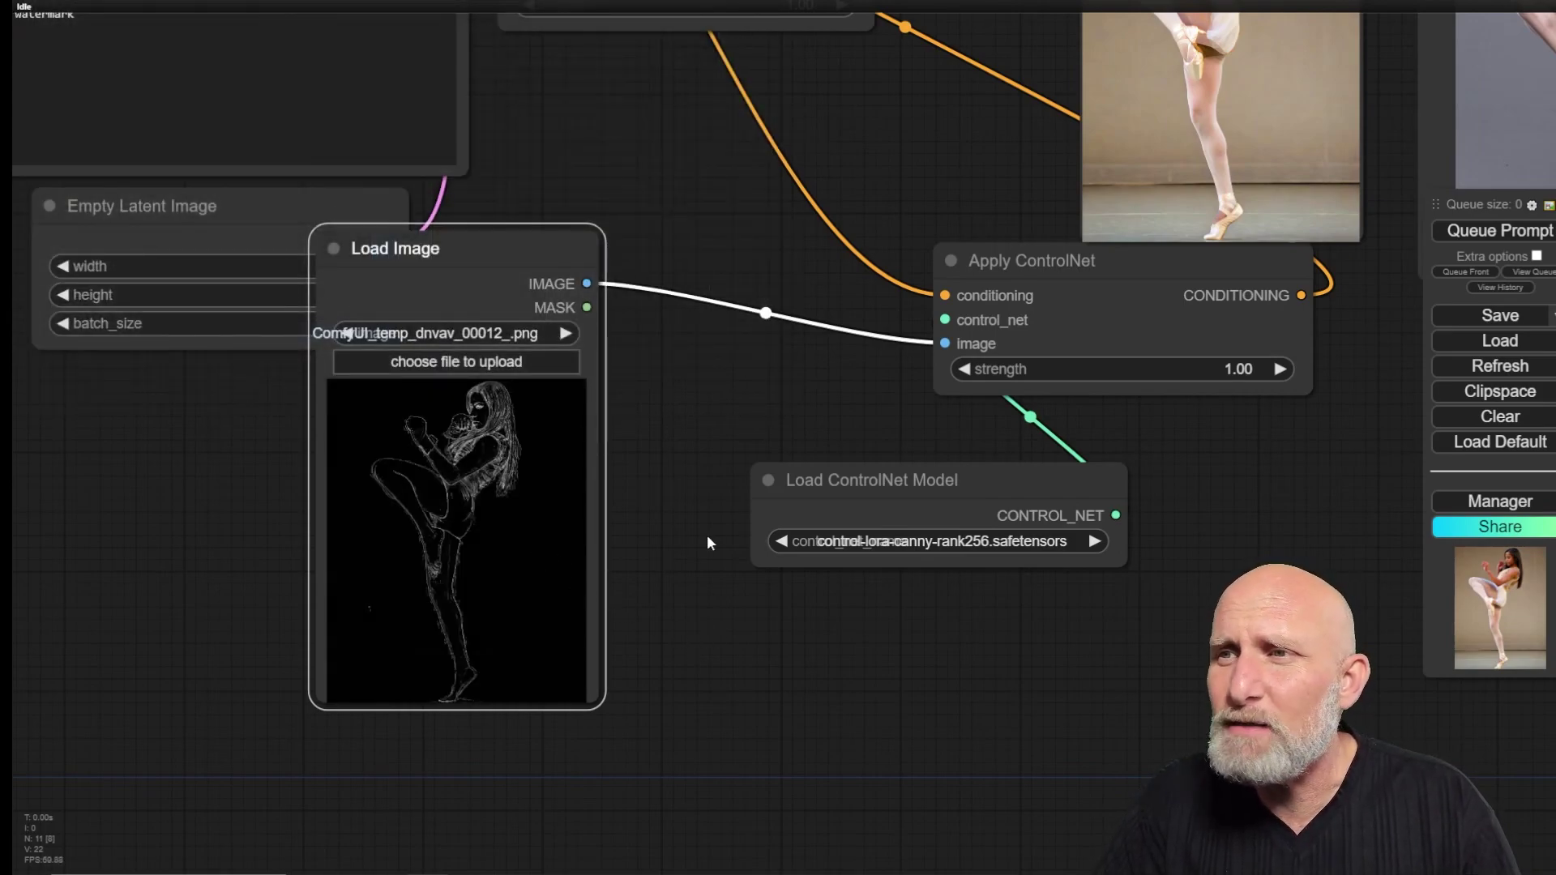
Step: Set the ControlNet model to control-lora-sketch-rank256.safetensors and generate a new dancer image
{"action": "left_click", "coordinate": [1005, 539]}
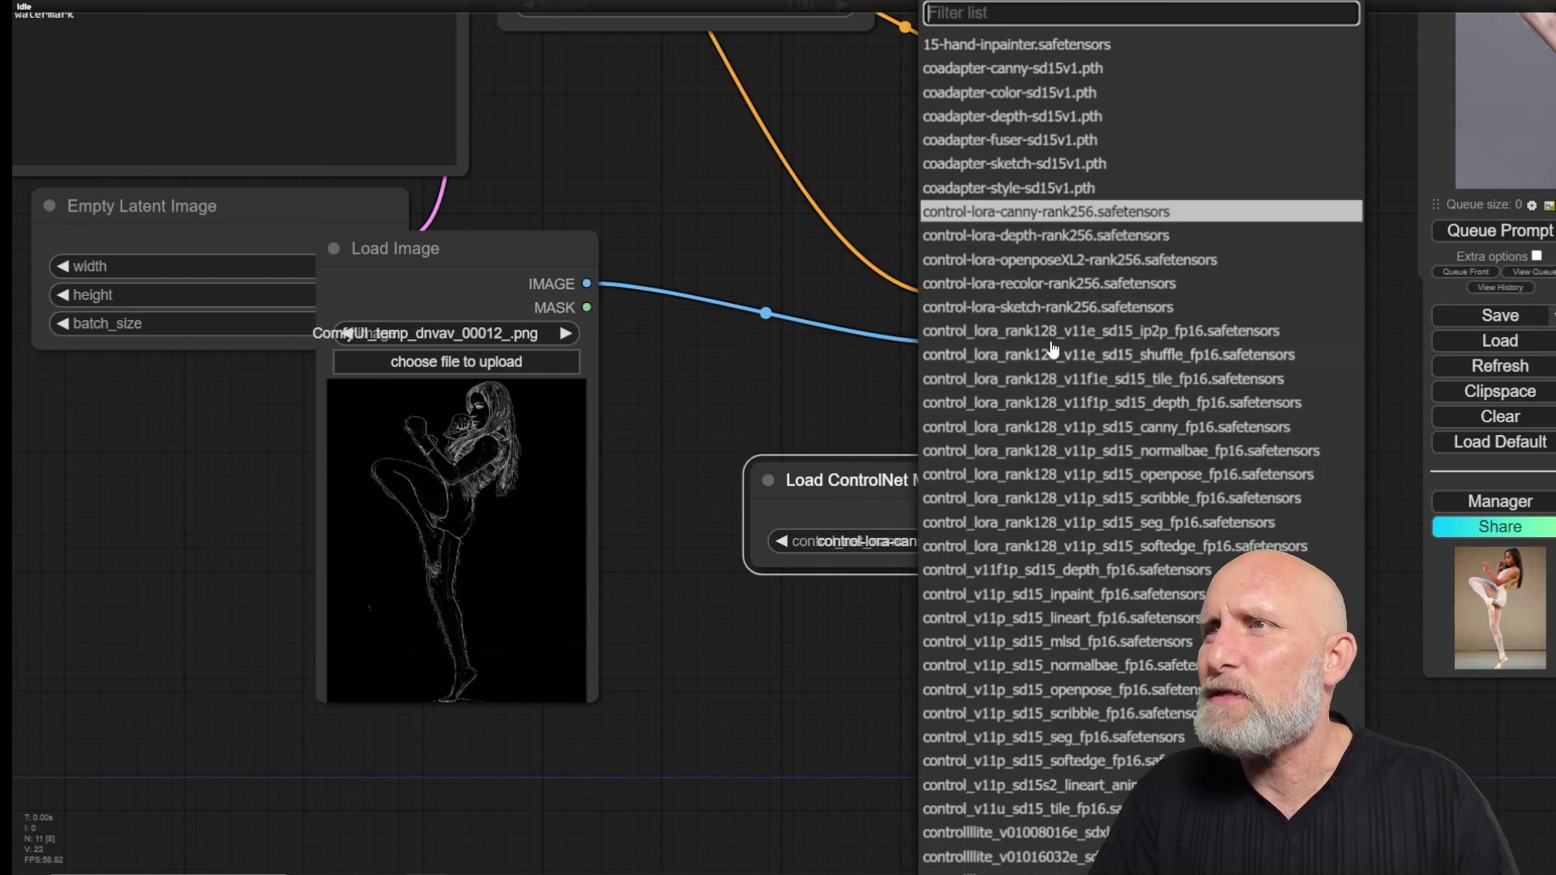
{"action": "left_click", "coordinate": [1037, 307]}
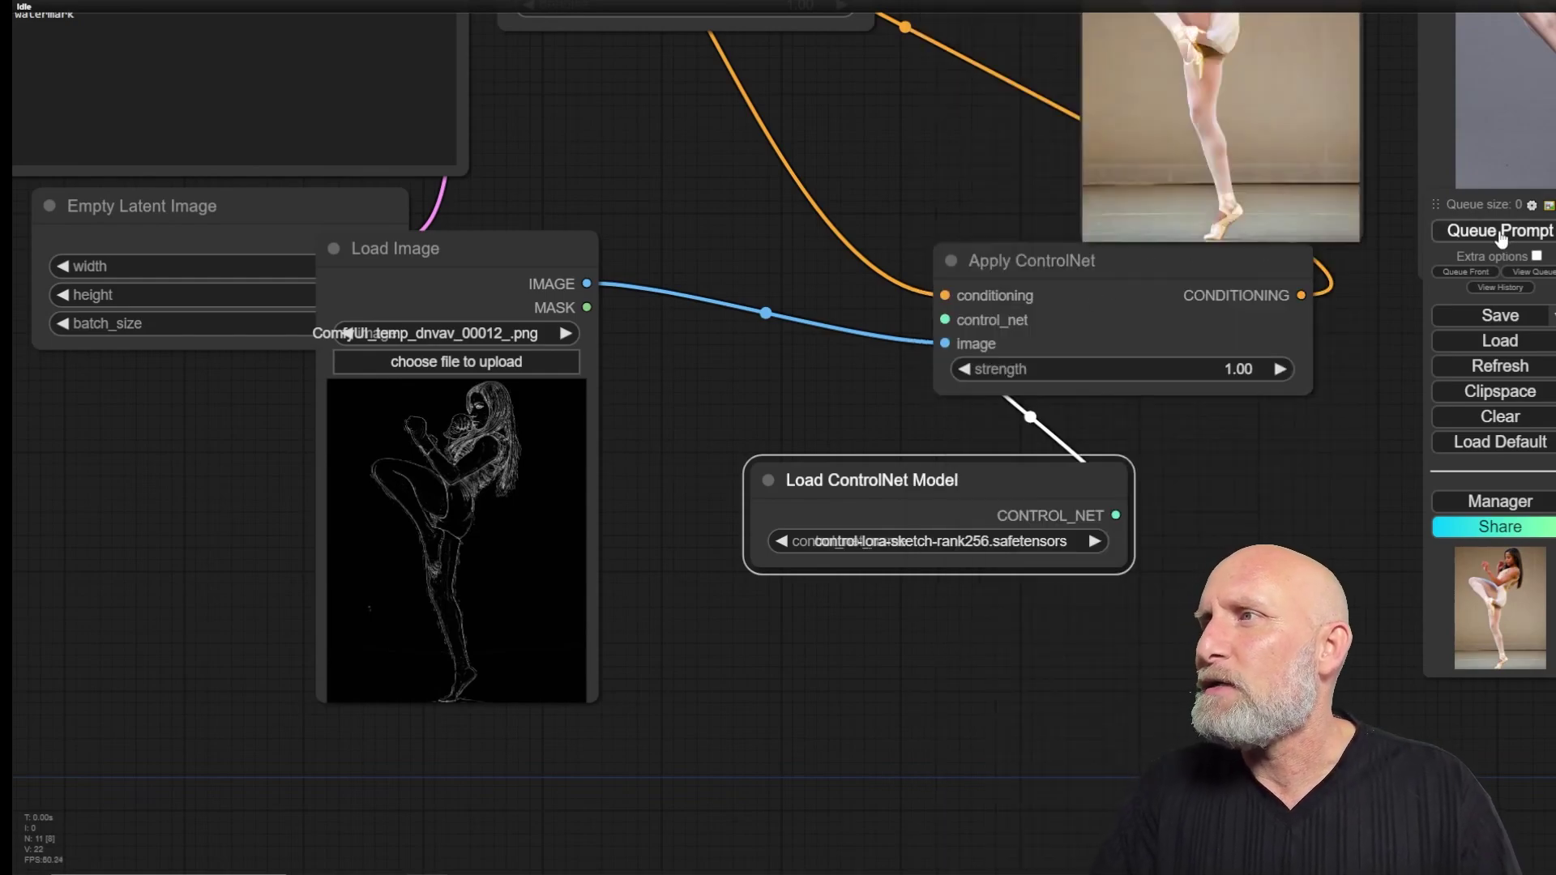
{"action": "left_click_drag", "start_coordinate": [957, 167], "coordinate": [577, 458]}
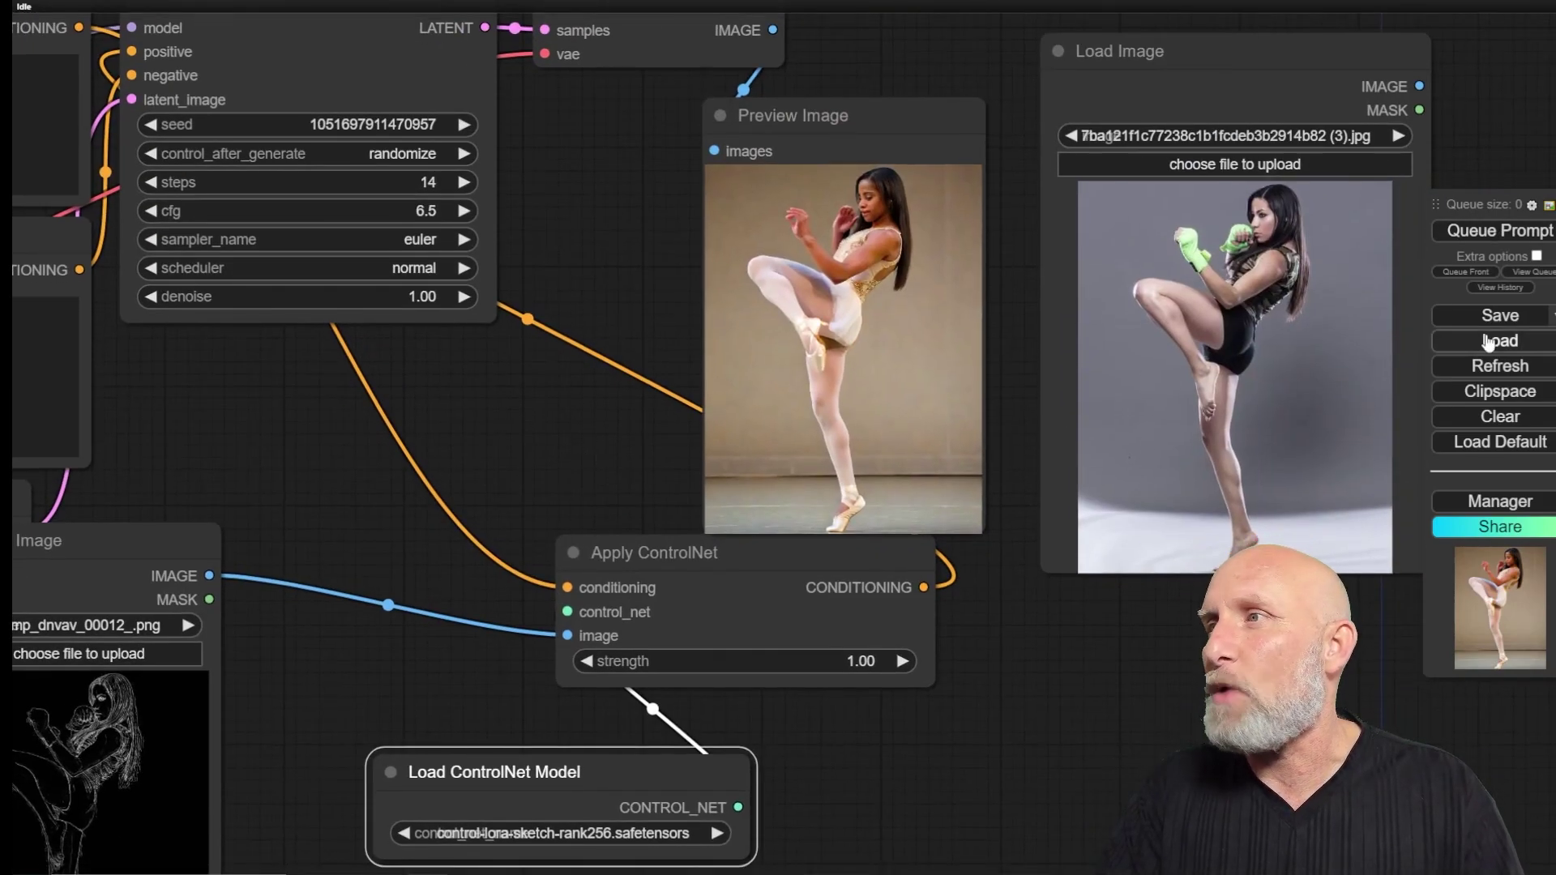
{"action": "left_click", "coordinate": [1494, 233]}
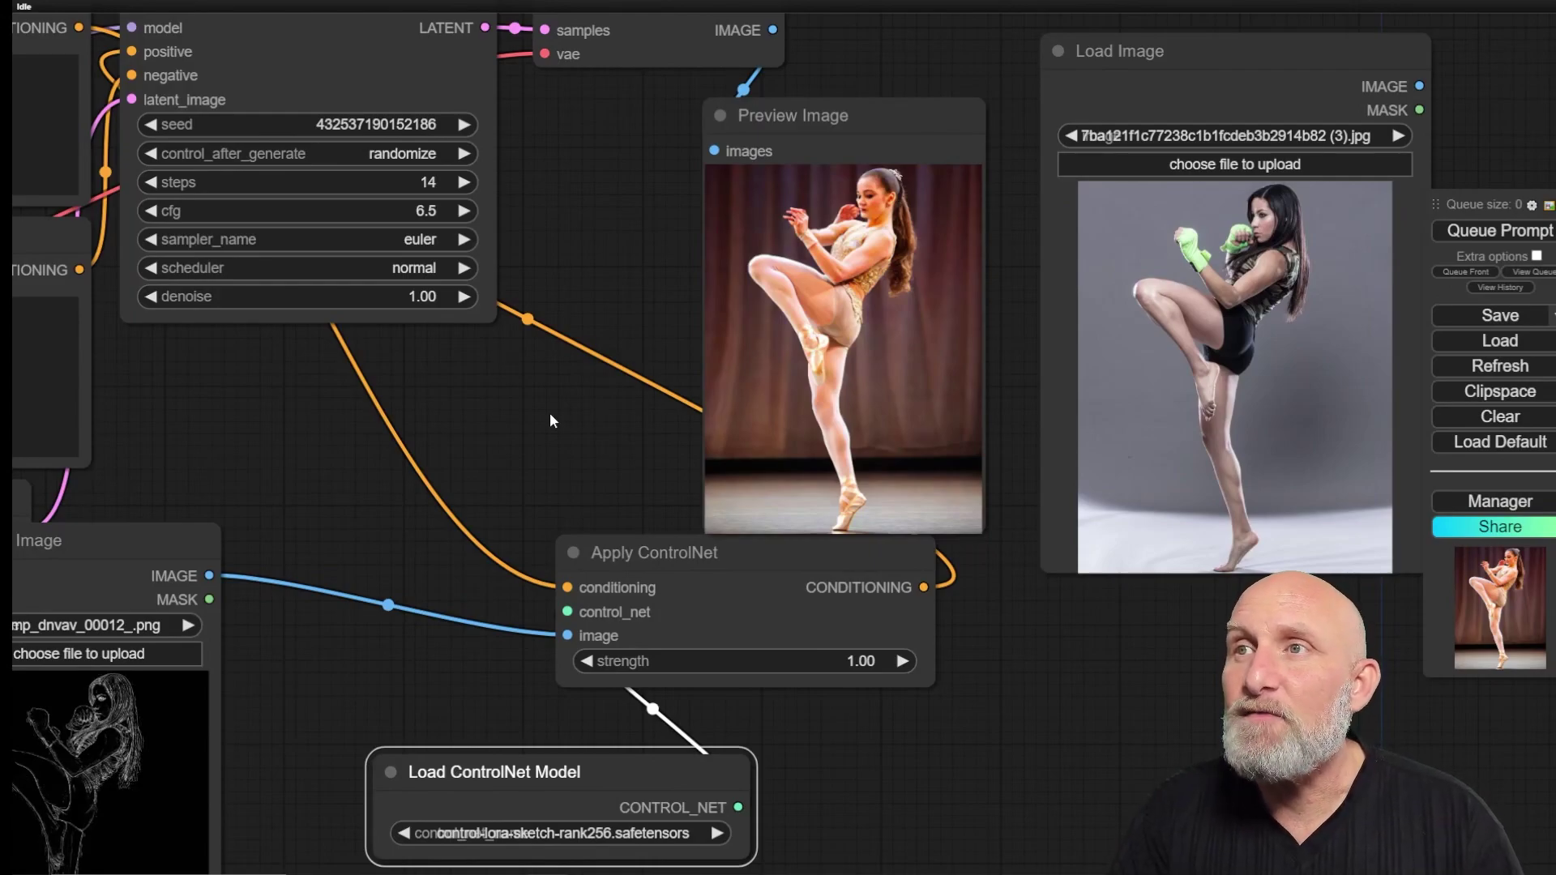
Step: Examine the new dancer image, compare it with the sketch Load Image node placed beside it, and move the node away again
{"action": "scroll", "coordinate": [745, 385], "scroll_direction": "up", "scroll_amount": 3}
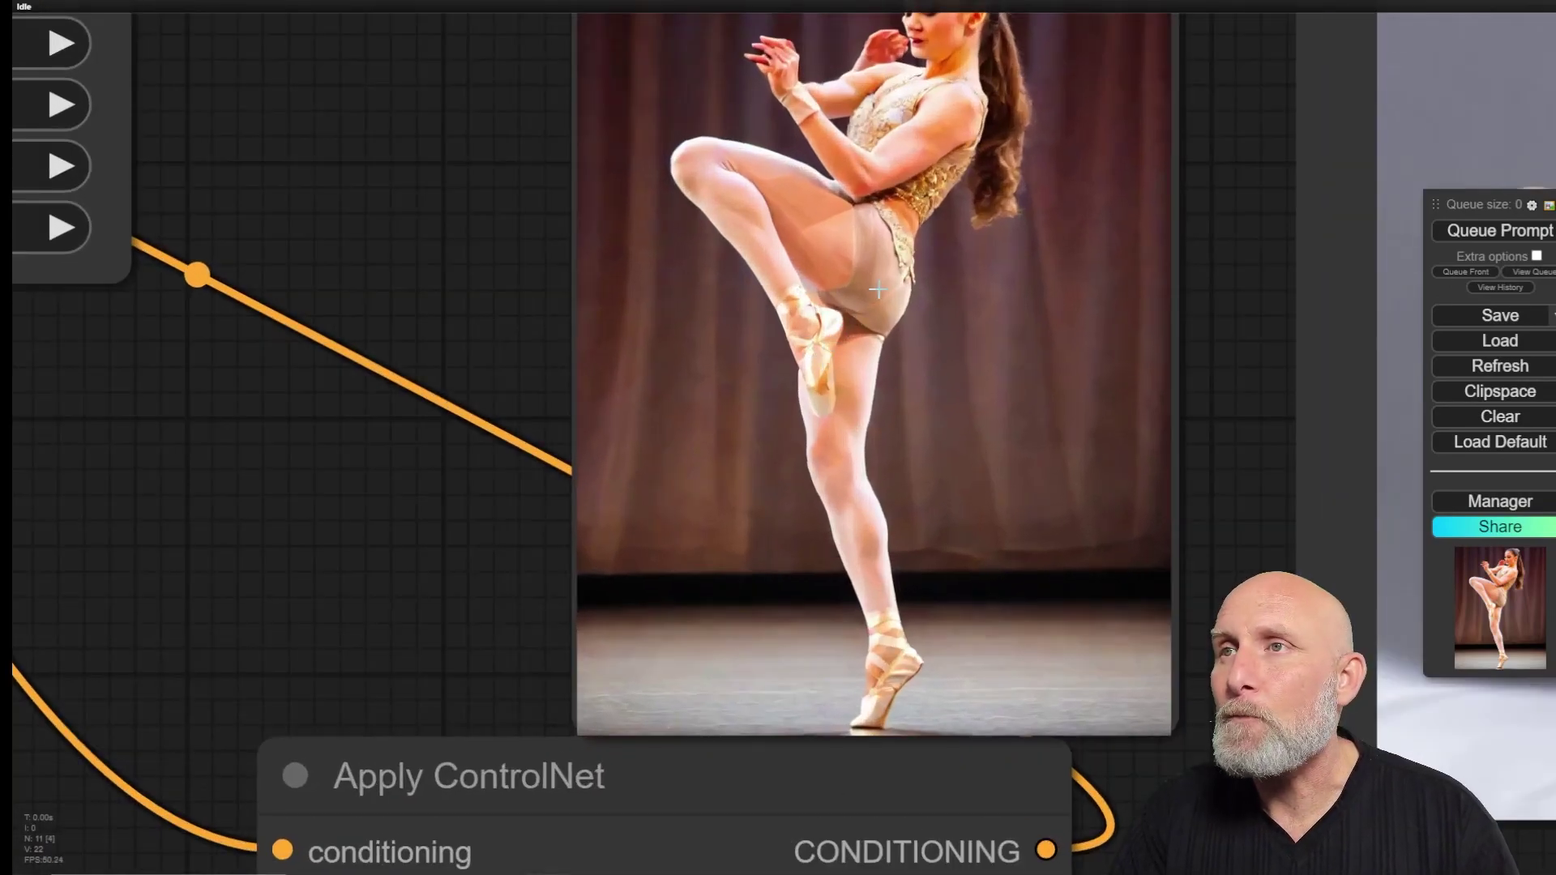
{"action": "left_click_drag", "start_coordinate": [938, 251], "coordinate": [851, 486]}
{"action": "scroll", "coordinate": [570, 554], "scroll_direction": "down", "scroll_amount": 1}
{"action": "scroll", "coordinate": [569, 554], "scroll_direction": "down", "scroll_amount": 2}
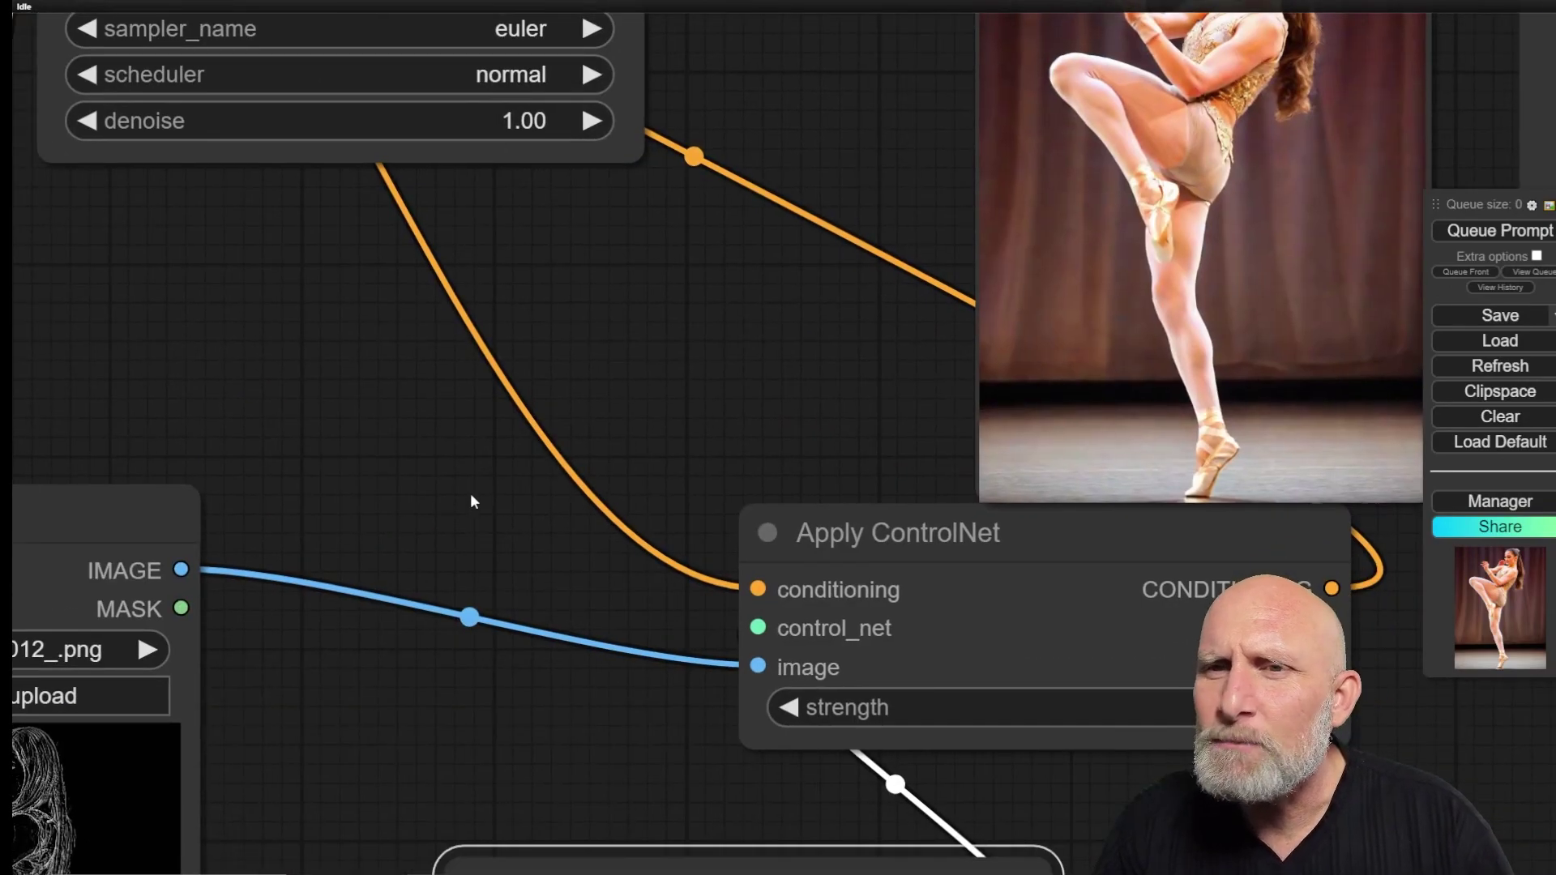
{"action": "left_click_drag", "start_coordinate": [128, 520], "coordinate": [1167, 278]}
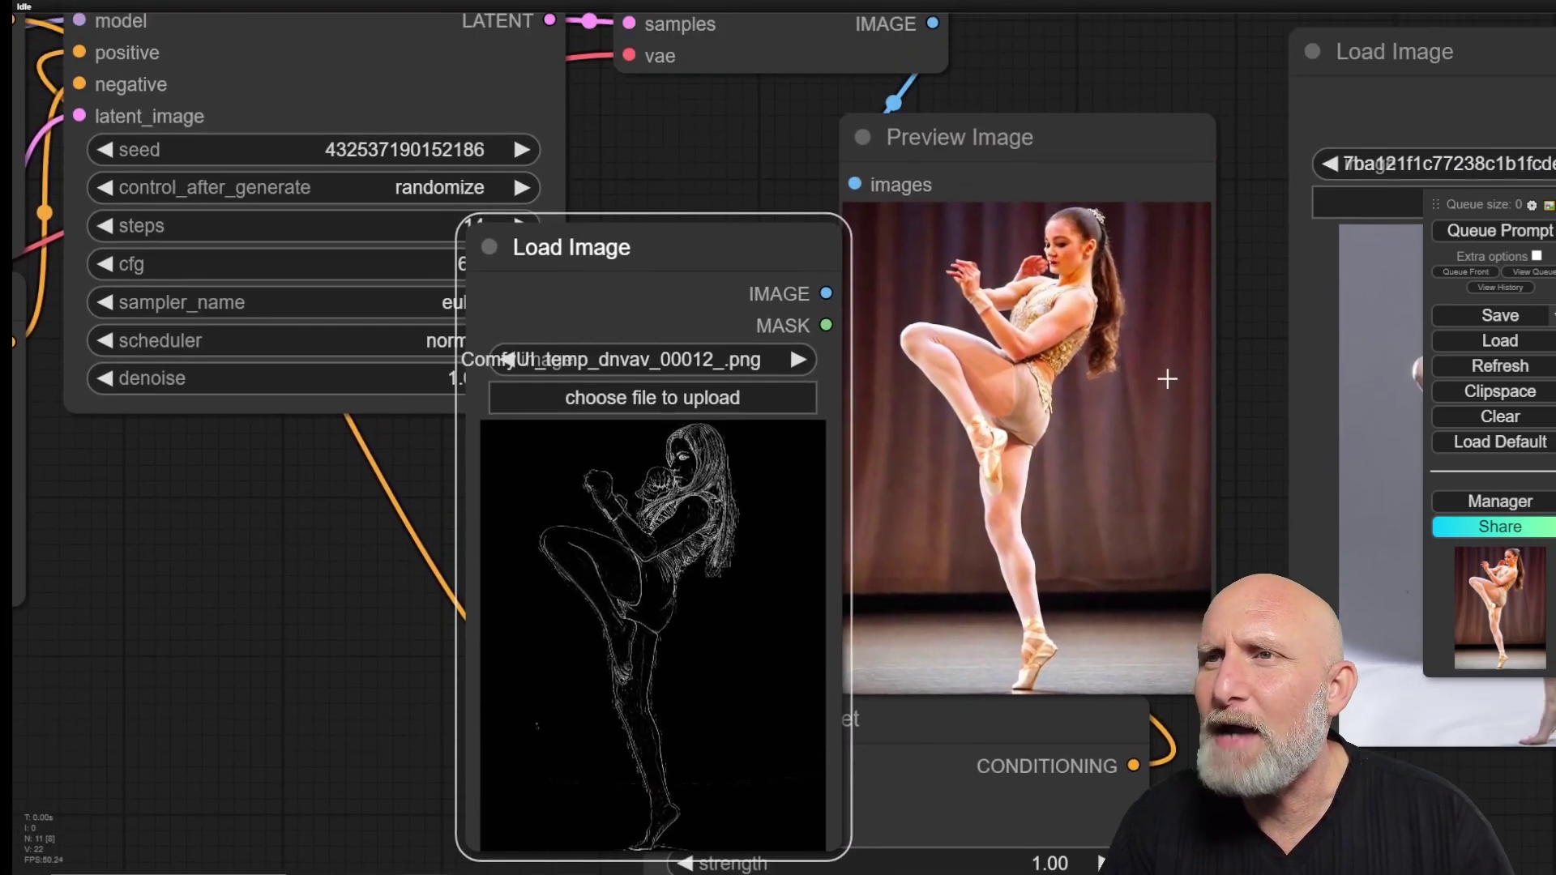
{"action": "left_click_drag", "start_coordinate": [749, 248], "coordinate": [712, 134]}
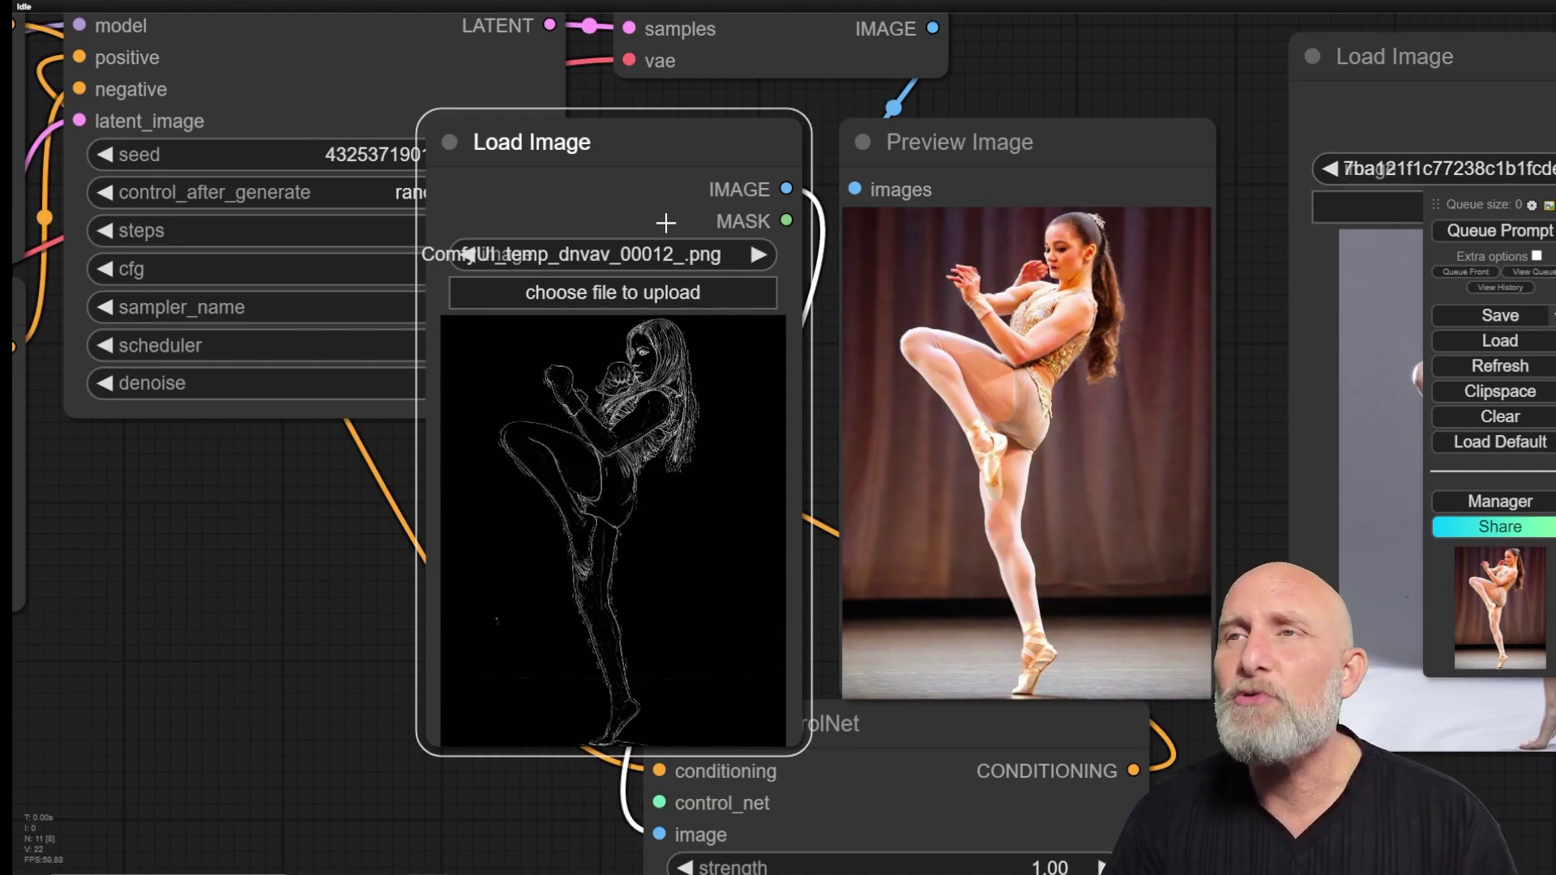
{"action": "left_click_drag", "start_coordinate": [693, 127], "coordinate": [422, 160]}
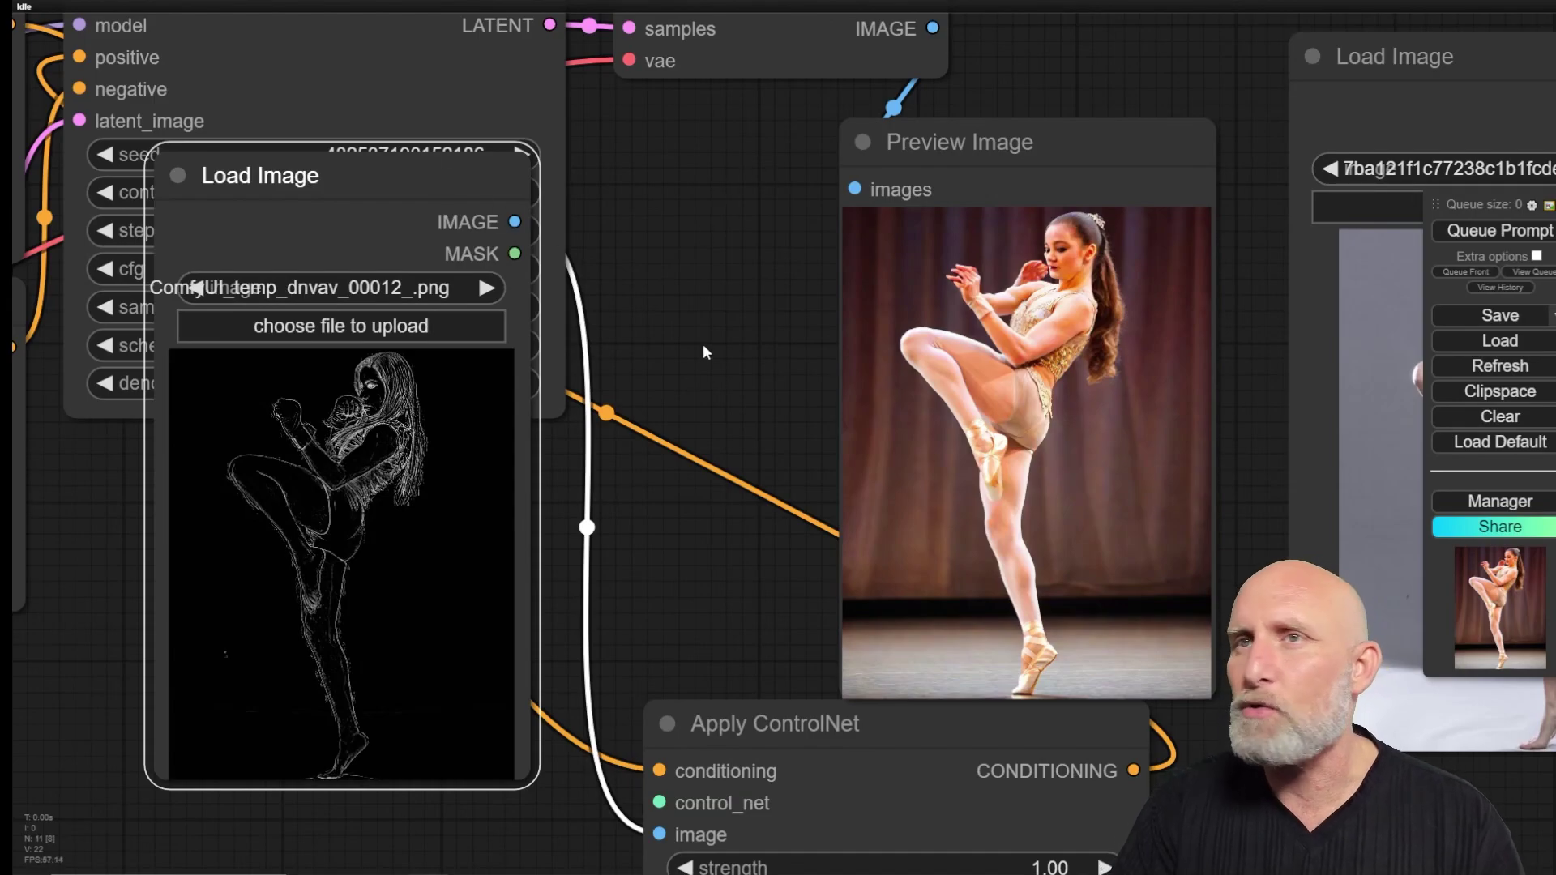
{"action": "left_click_drag", "start_coordinate": [703, 352], "coordinate": [698, 198]}
{"action": "scroll", "coordinate": [698, 198], "scroll_direction": "down", "scroll_amount": 3}
{"action": "left_click_drag", "start_coordinate": [553, 51], "coordinate": [396, 320]}
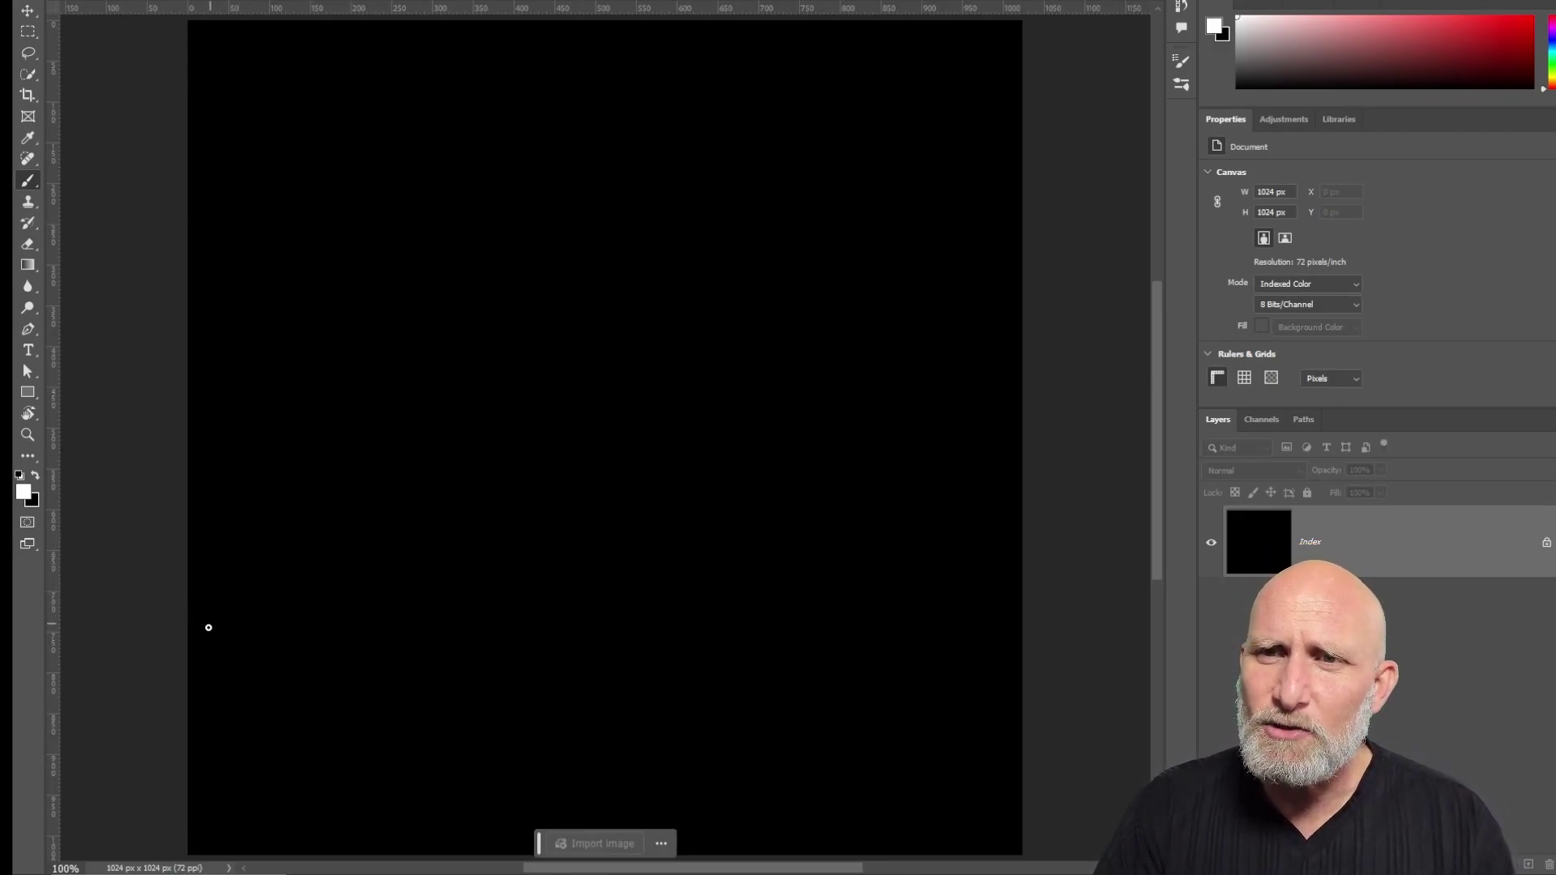
Step: In Photoshop, paint a white jagged volcano outline with short slope strokes and a wavy base line on the black 1024 px canvas
{"action": "mouse_move", "coordinate": [190, 686]}
{"action": "left_mouse_down"}
{"action": "mouse_move", "coordinate": [300, 580]}
{"action": "mouse_move", "coordinate": [366, 468]}
{"action": "mouse_move", "coordinate": [361, 515]}
{"action": "mouse_move", "coordinate": [394, 497]}
{"action": "mouse_move", "coordinate": [518, 241]}
{"action": "mouse_move", "coordinate": [535, 227]}
{"action": "mouse_move", "coordinate": [598, 288]}
{"action": "left_mouse_up"}
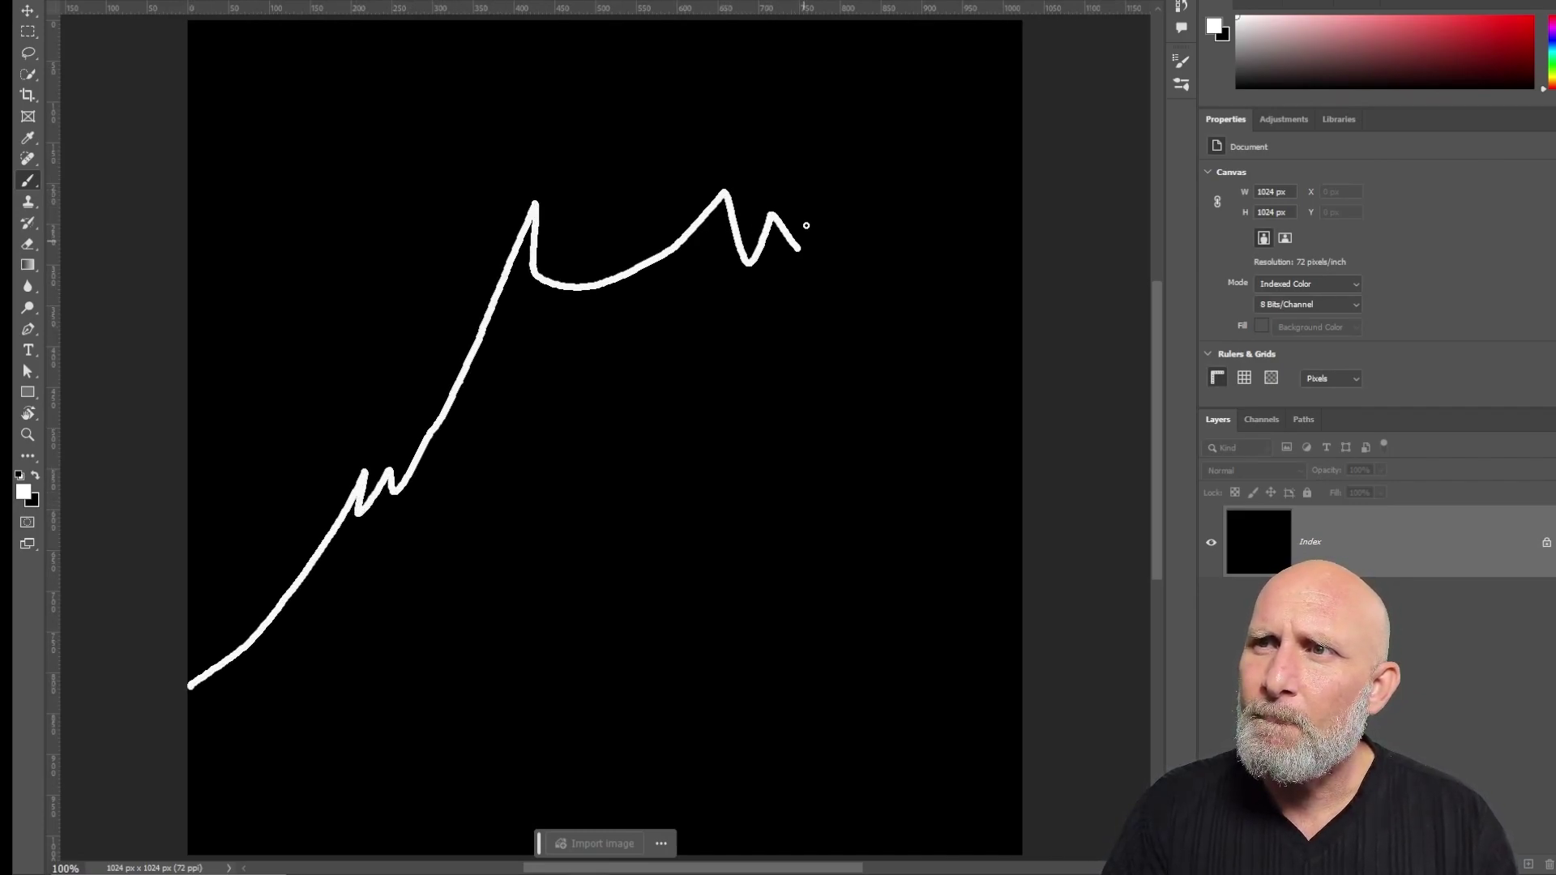
{"action": "mouse_move", "coordinate": [806, 225]}
{"action": "left_mouse_down"}
{"action": "mouse_move", "coordinate": [924, 553]}
{"action": "mouse_move", "coordinate": [1067, 757]}
{"action": "left_mouse_up"}
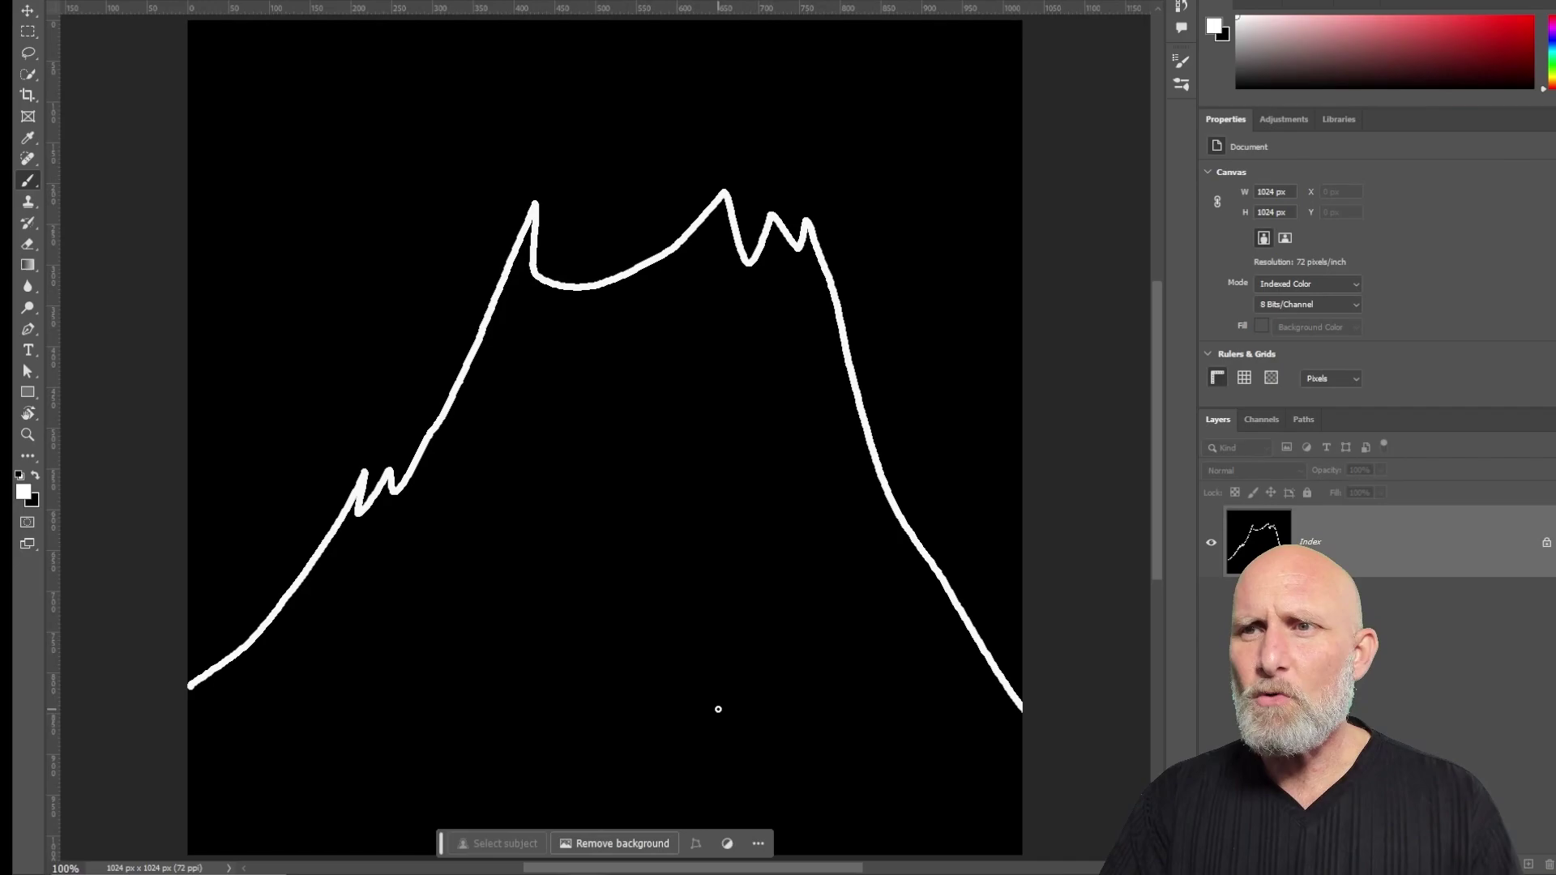
{"action": "scroll", "coordinate": [351, 629], "scroll_direction": "down", "scroll_amount": 2}
{"action": "left_click_drag", "start_coordinate": [514, 373], "coordinate": [430, 521]}
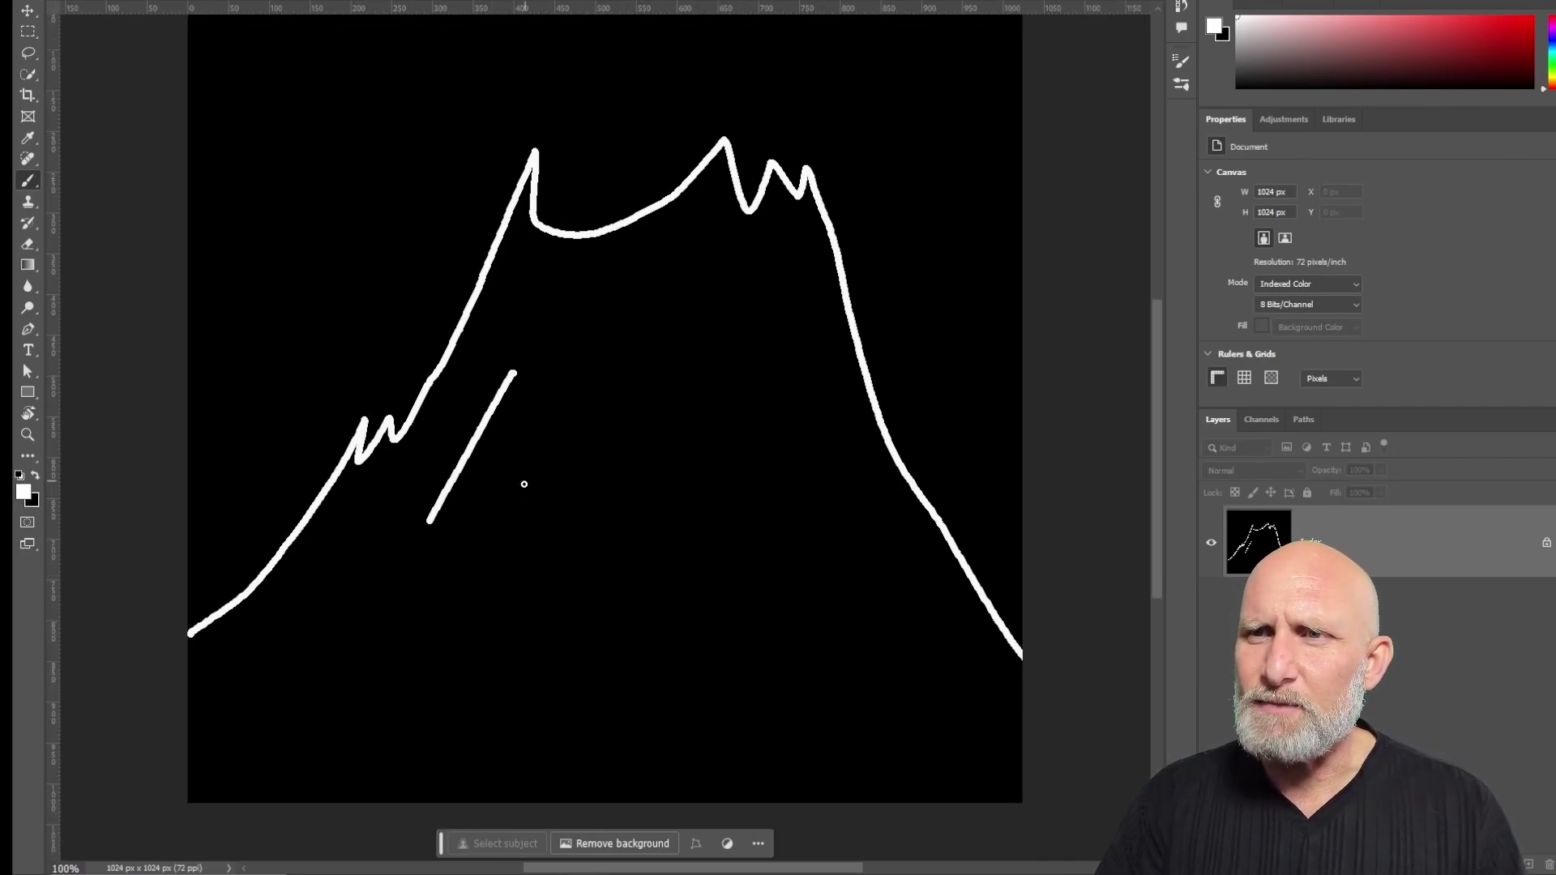
{"action": "left_click_drag", "start_coordinate": [524, 480], "coordinate": [463, 616]}
{"action": "left_click_drag", "start_coordinate": [635, 362], "coordinate": [630, 418]}
{"action": "left_click_drag", "start_coordinate": [726, 302], "coordinate": [739, 395]}
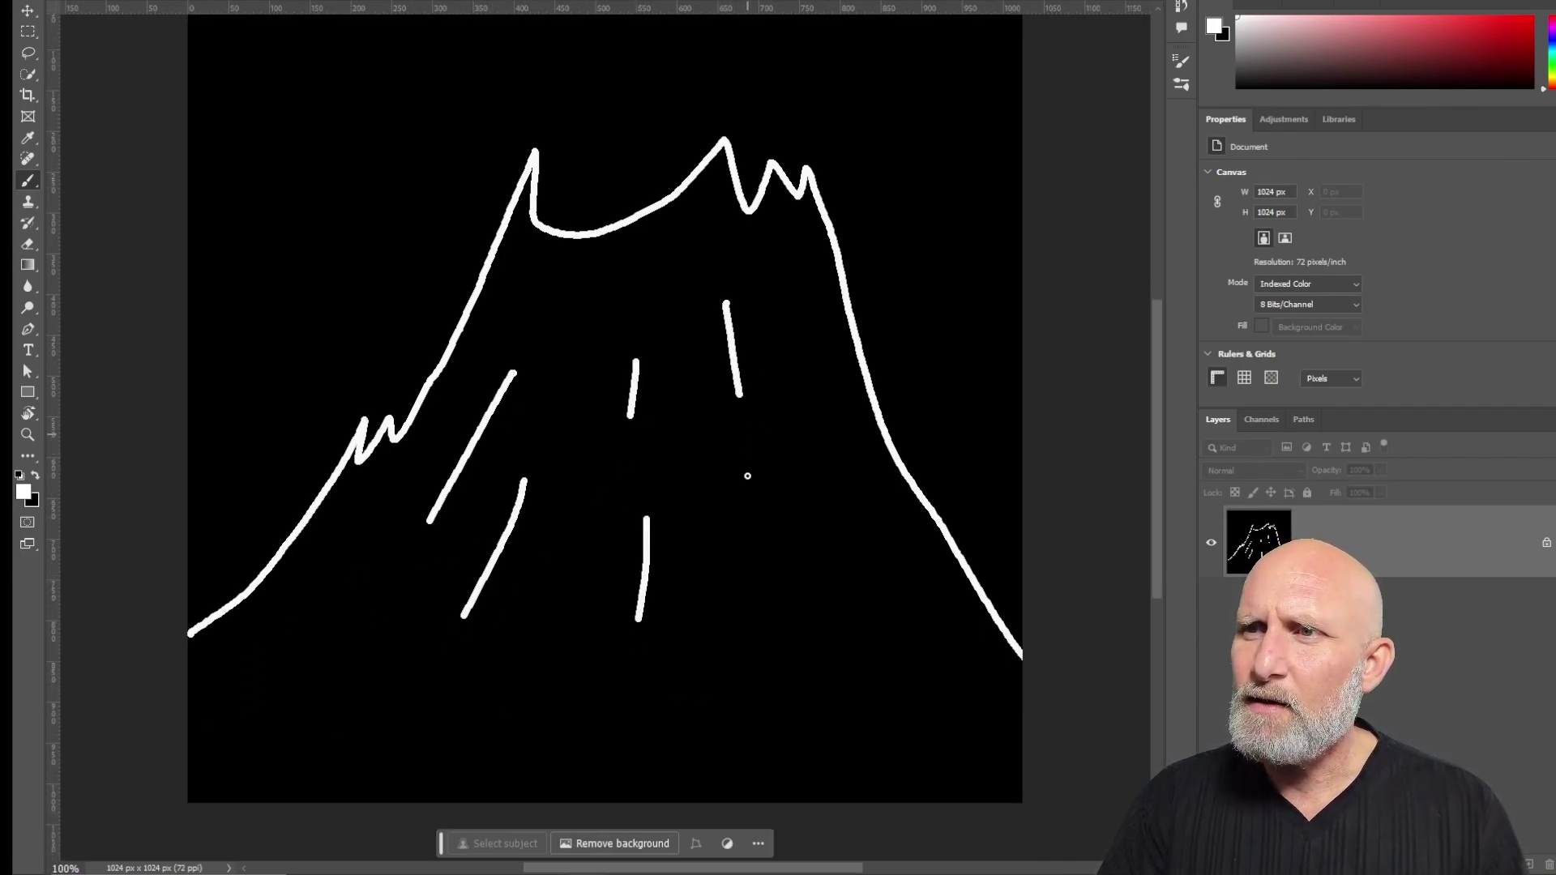
{"action": "left_click_drag", "start_coordinate": [810, 504], "coordinate": [883, 603]}
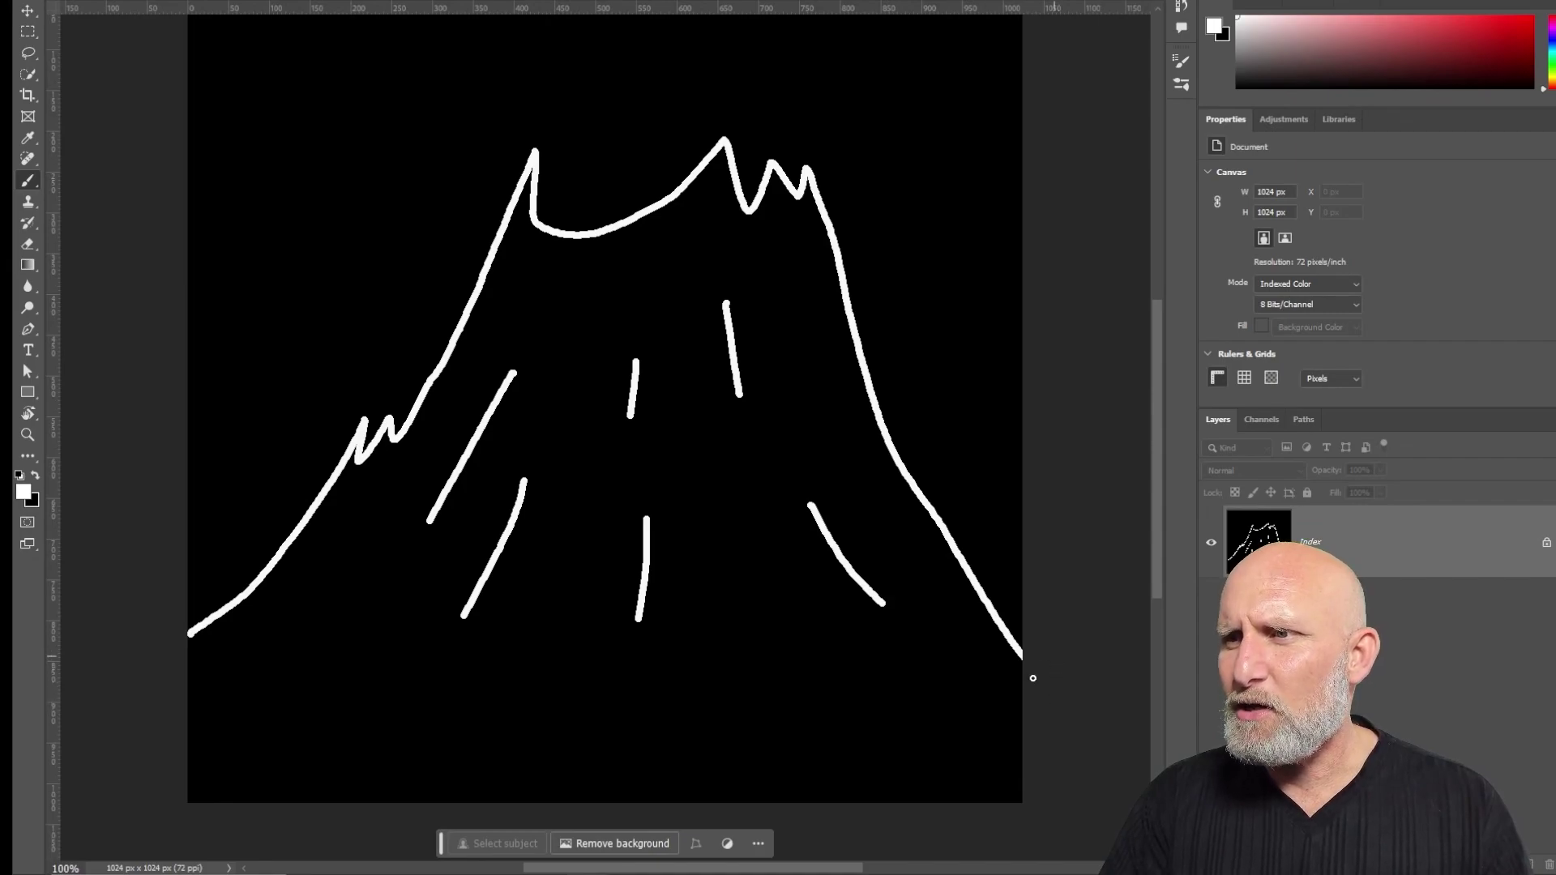
{"action": "mouse_move", "coordinate": [1023, 685]}
{"action": "left_mouse_down"}
{"action": "mouse_move", "coordinate": [734, 649]}
{"action": "mouse_move", "coordinate": [355, 656]}
{"action": "mouse_move", "coordinate": [187, 627]}
{"action": "left_mouse_up"}
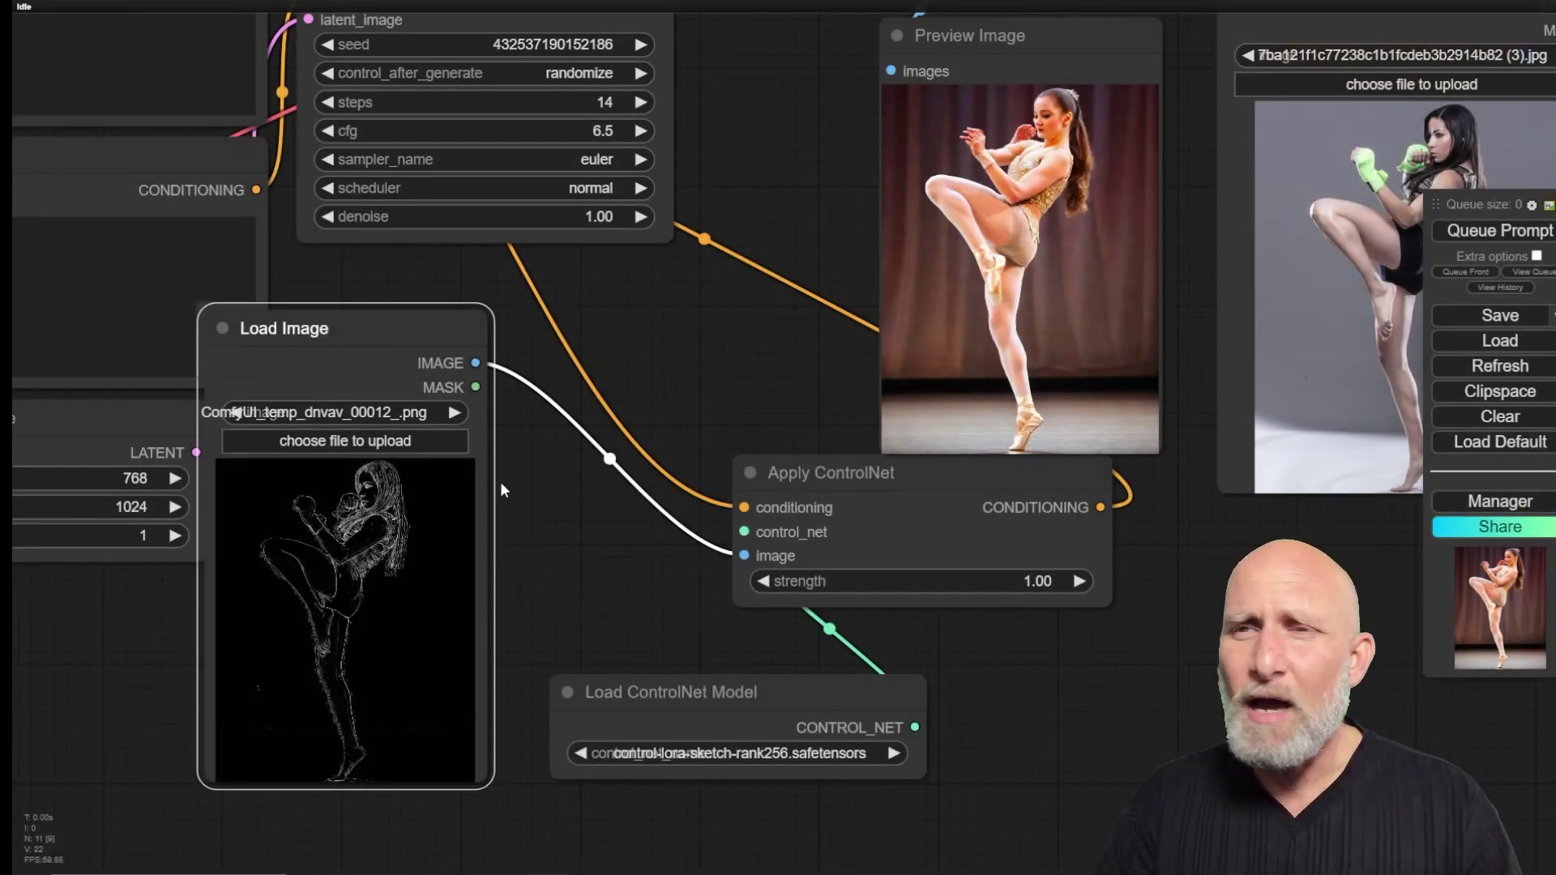
Step: In ComfyUI, load the volcano drawing text (3).png into the Load Image node that feeds Apply ControlNet
{"action": "left_click", "coordinate": [348, 441]}
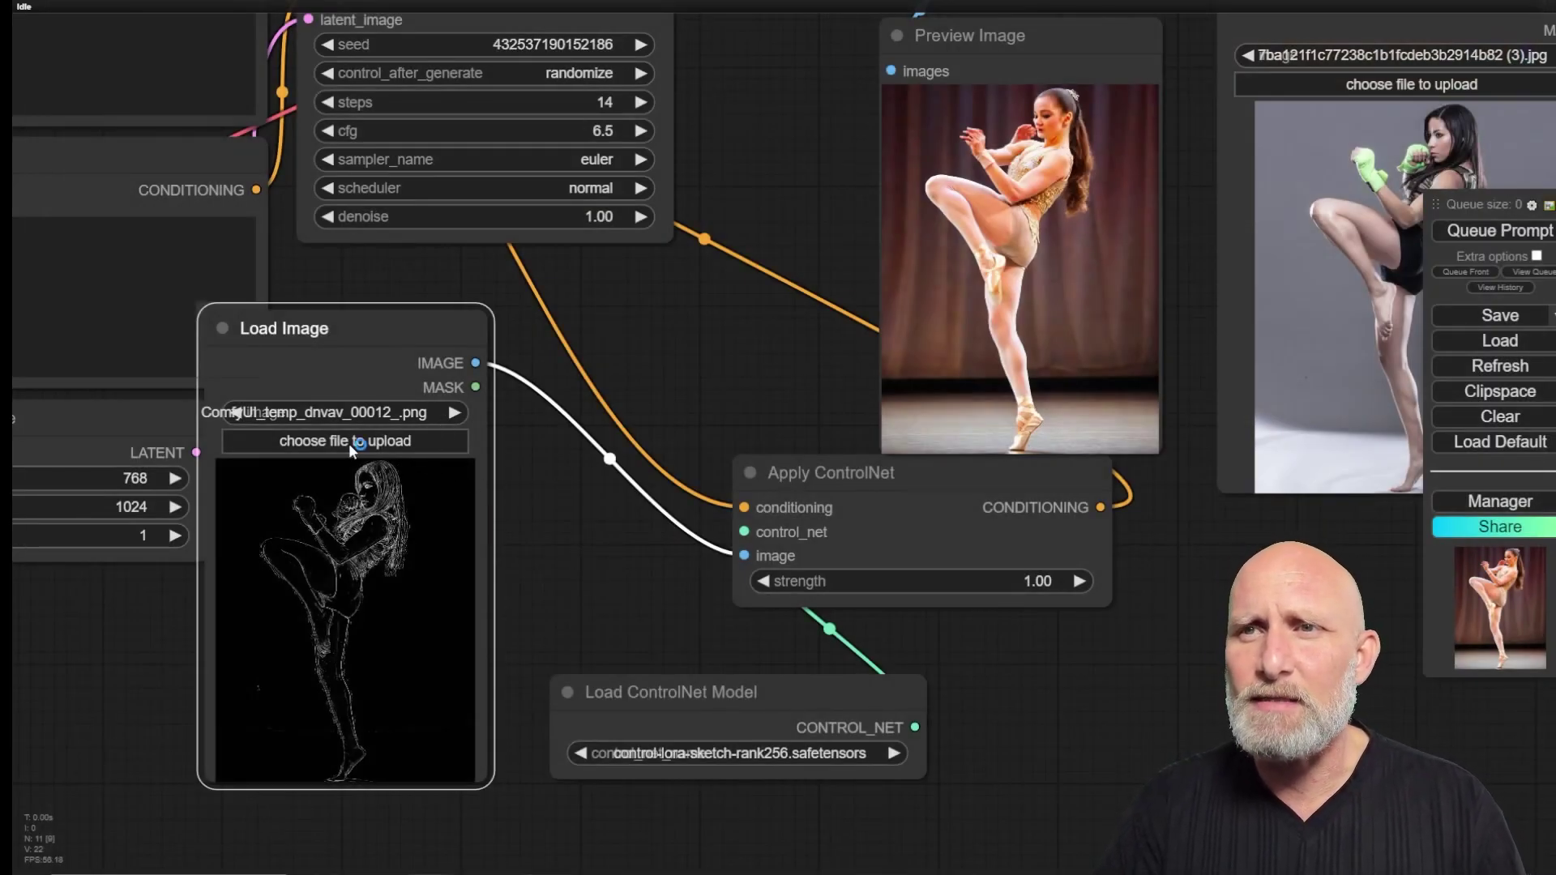
{"action": "left_click", "coordinate": [295, 157]}
{"action": "double_click", "coordinate": [294, 157]}
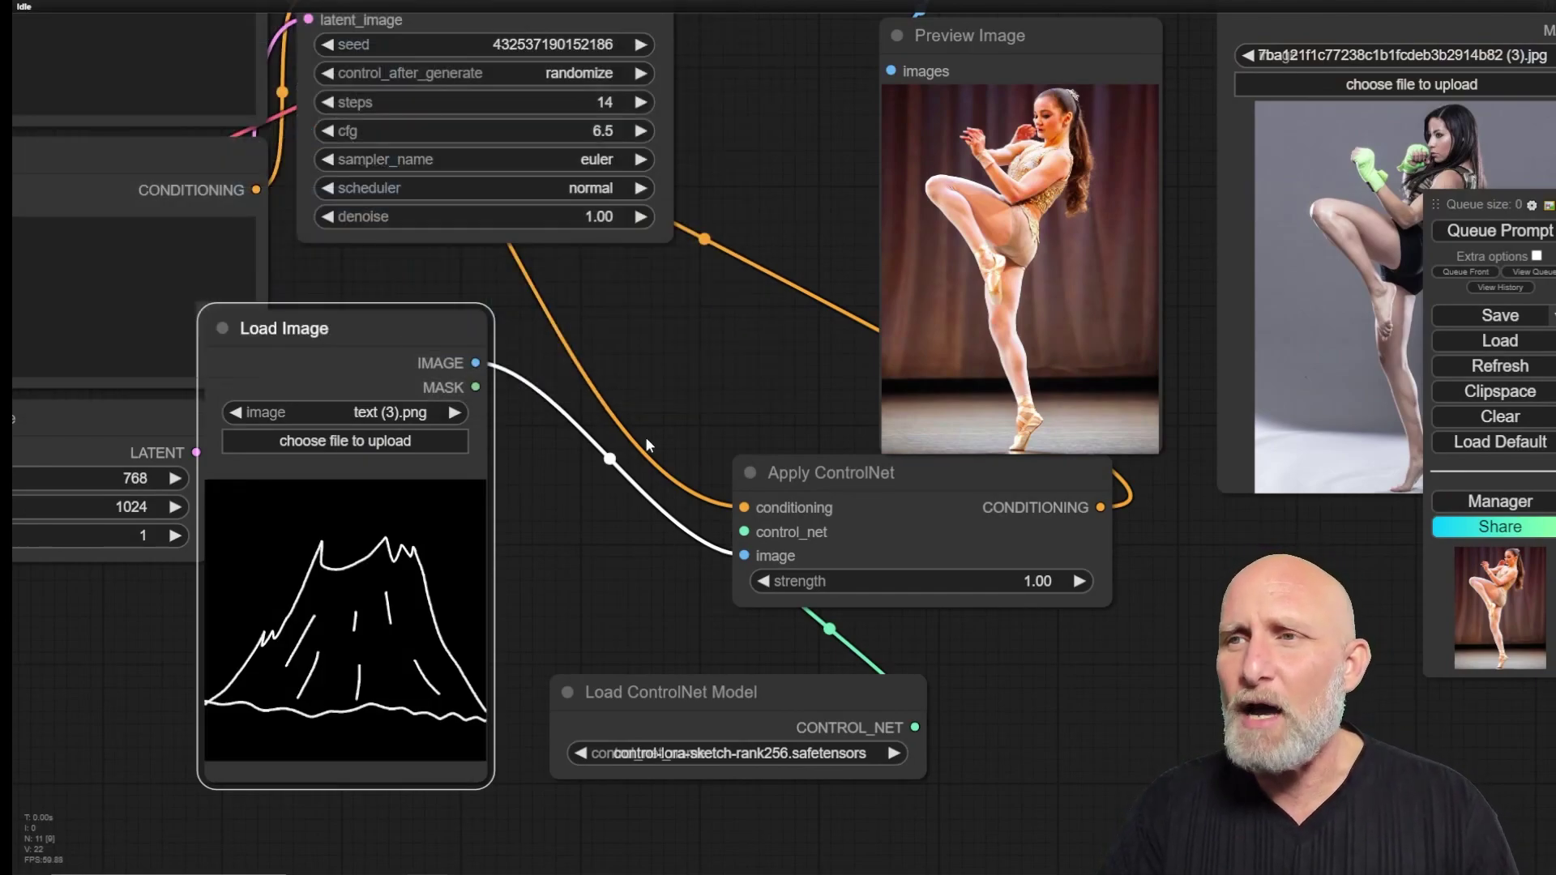
Step: Replace the ballet dancer text in the positive prompt with an erupting volcano
{"action": "left_click_drag", "start_coordinate": [752, 334], "coordinate": [1368, 484]}
{"action": "left_click_drag", "start_coordinate": [663, 144], "coordinate": [309, 141]}
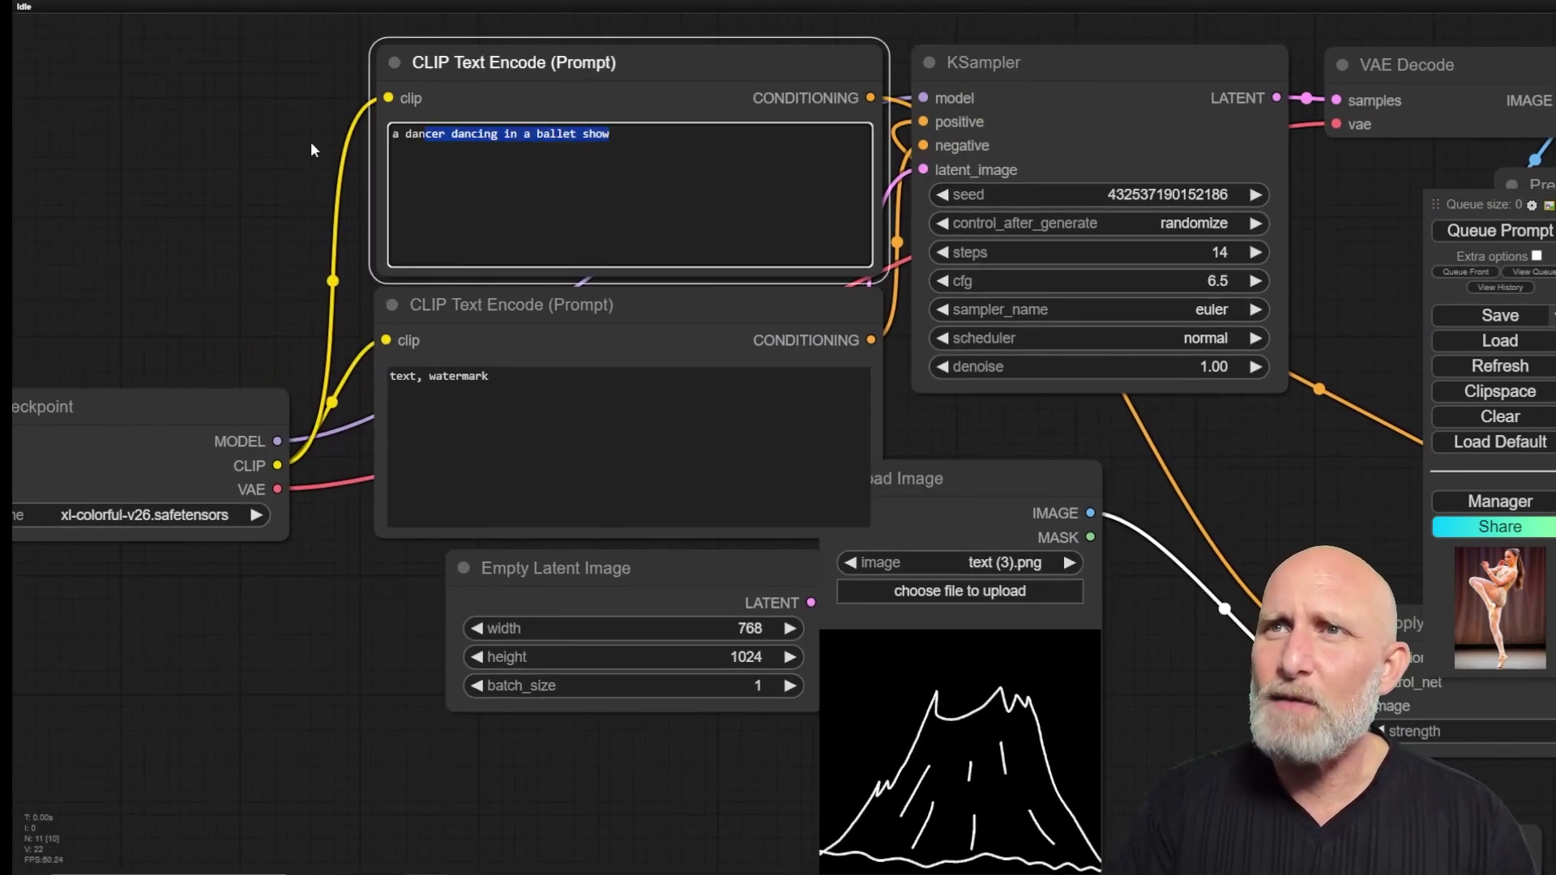
{"action": "type", "text": "n eruptiong vo"}
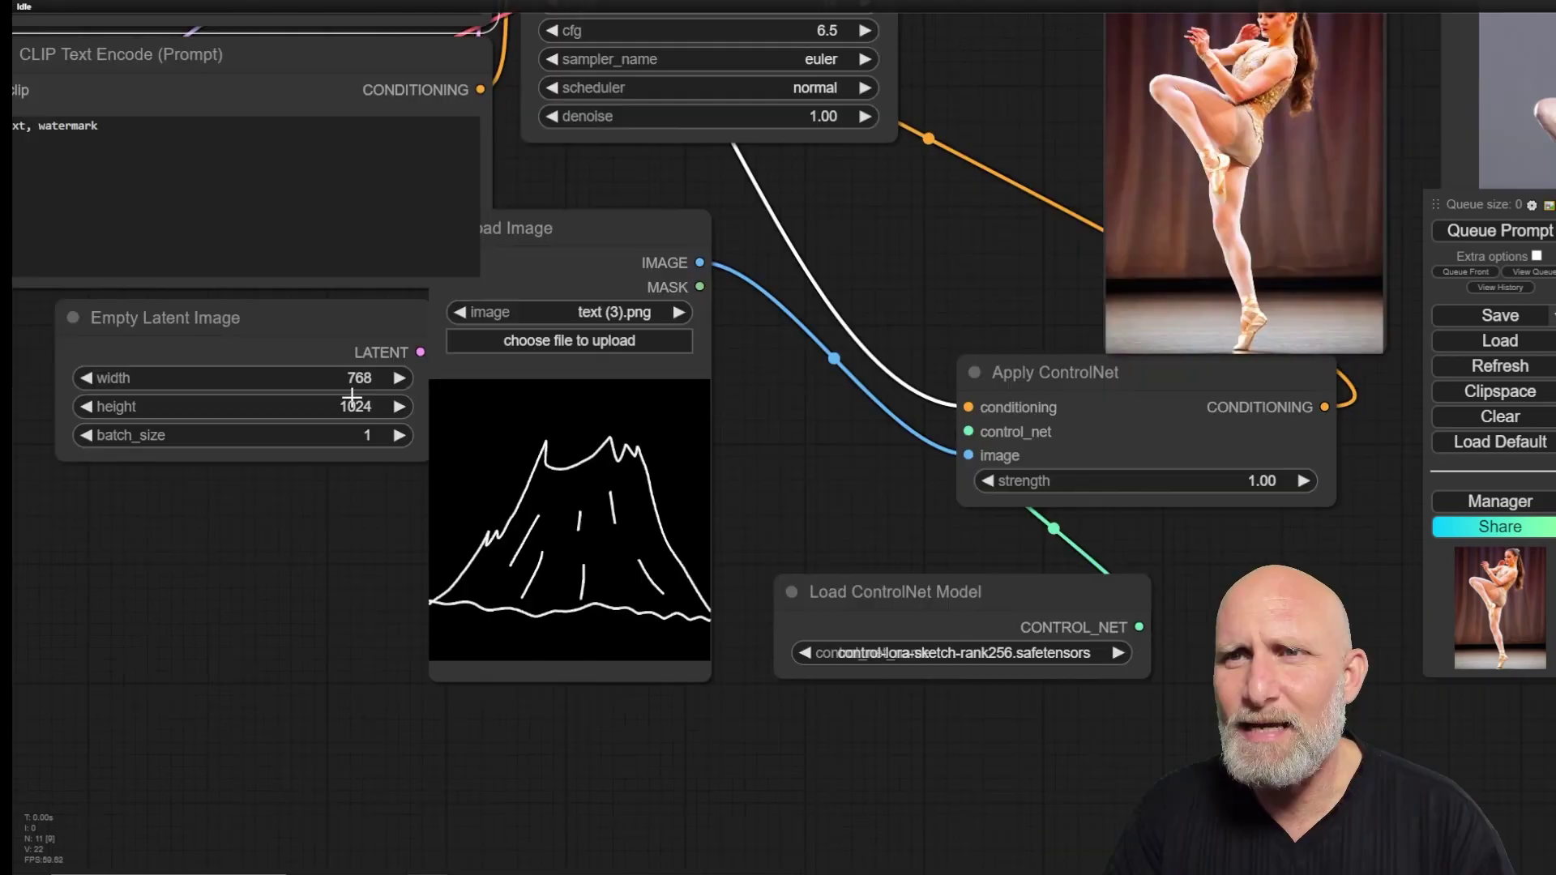
Step: Set the empty latent image's width to 1024, generate the volcano image and view it in the preview
{"action": "left_click", "coordinate": [352, 377]}
{"action": "type", "text": "1024"}
{"action": "key", "text": "Return"}
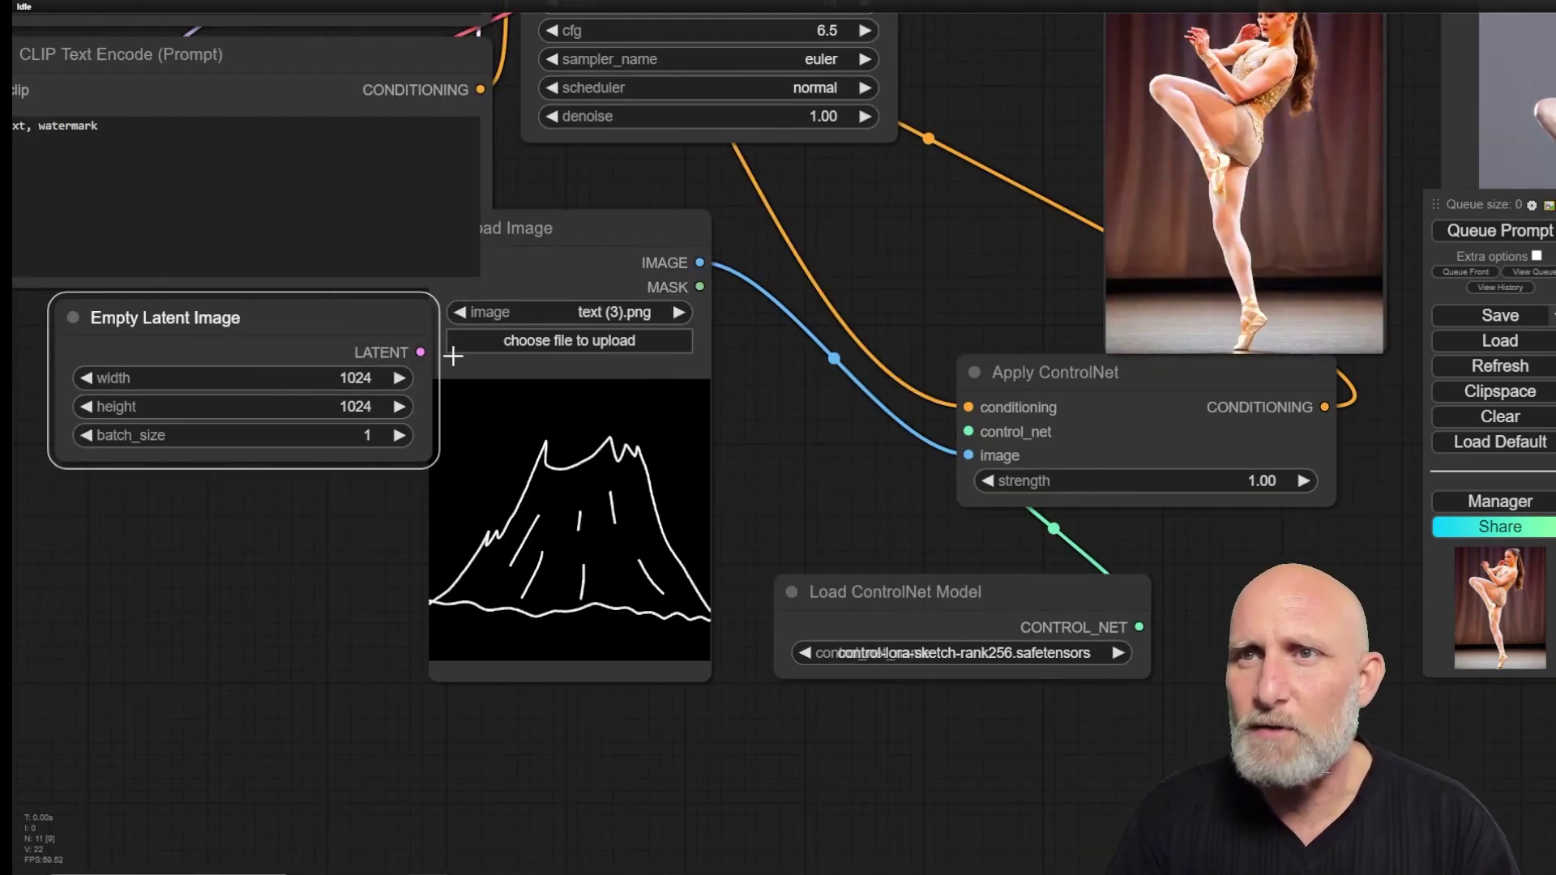
{"action": "left_click_drag", "start_coordinate": [790, 283], "coordinate": [331, 456]}
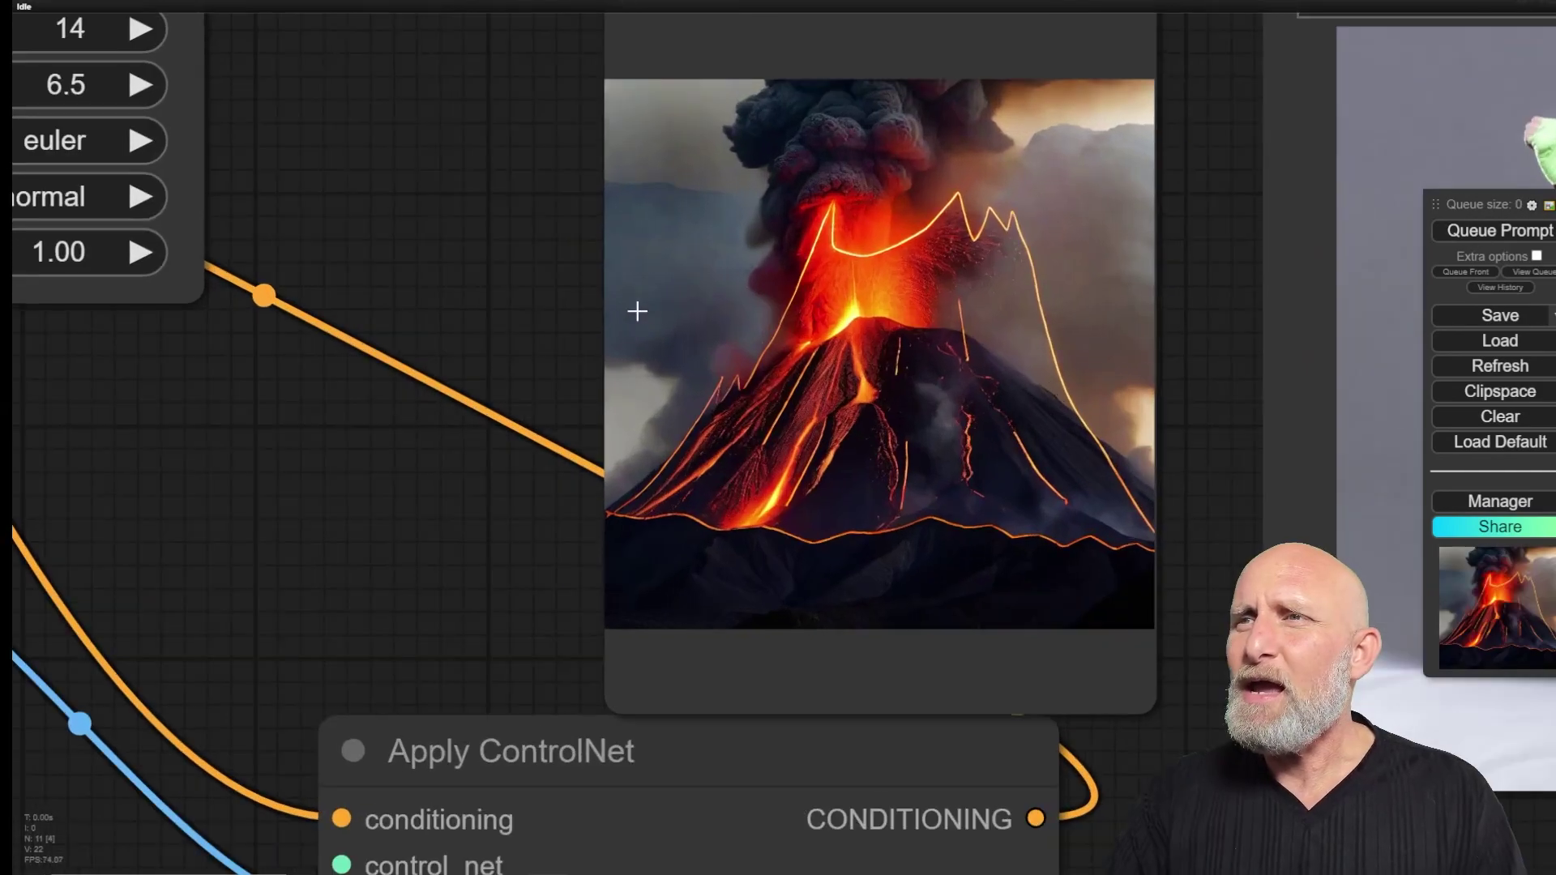
Step: Examine how closely the generated volcano image follows the drawn outline in the loaded sketch
{"action": "left_click_drag", "start_coordinate": [635, 308], "coordinate": [289, 367]}
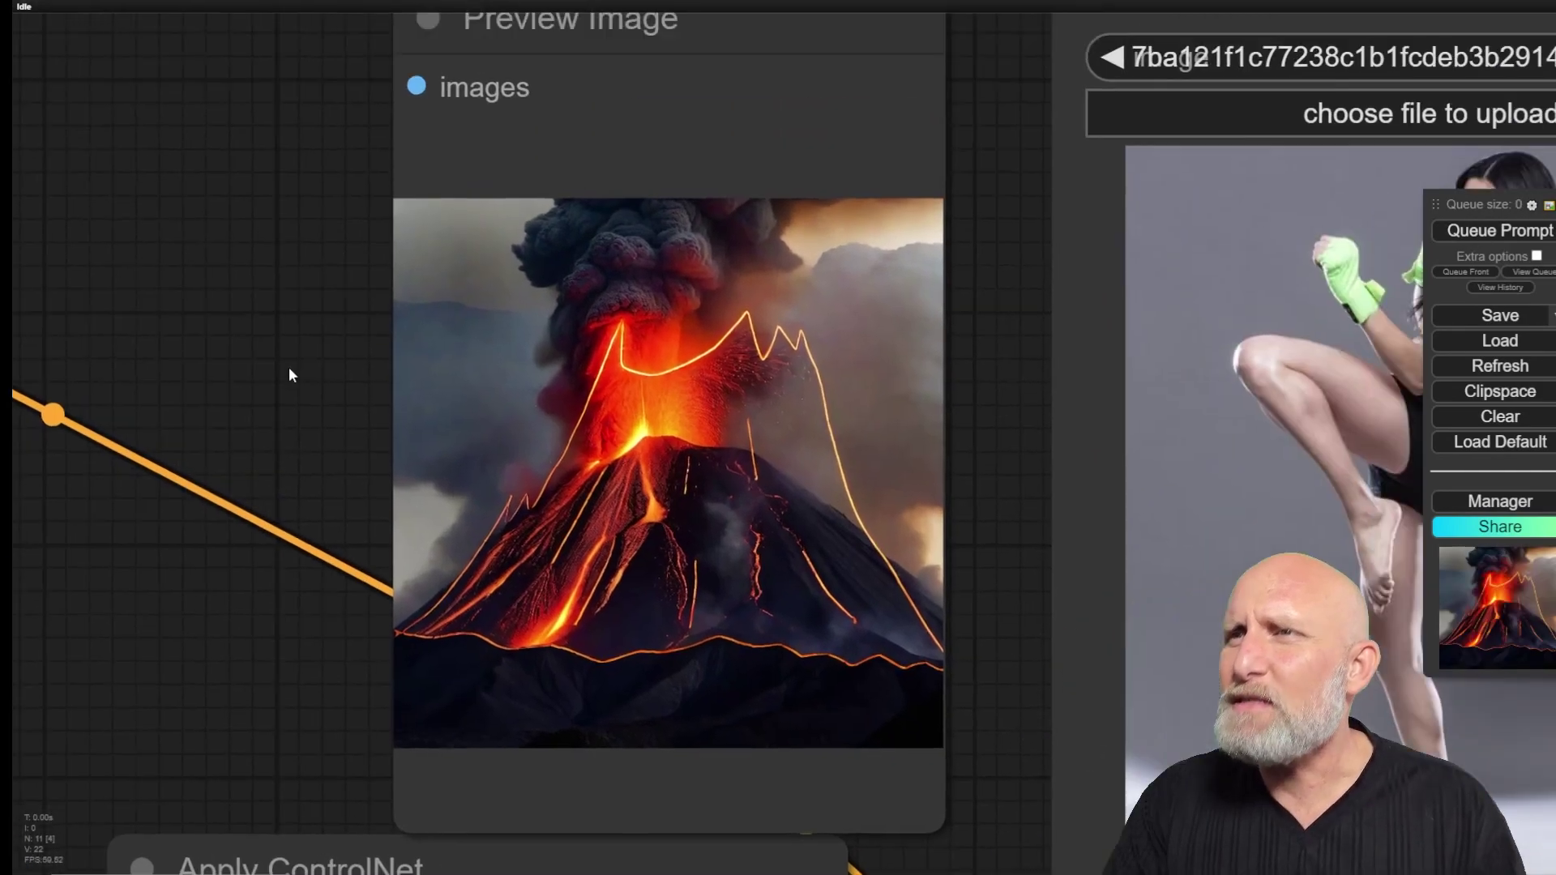
{"action": "scroll", "coordinate": [532, 410], "scroll_direction": "up", "scroll_amount": 5}
{"action": "scroll", "coordinate": [363, 619], "scroll_direction": "down", "scroll_amount": 4}
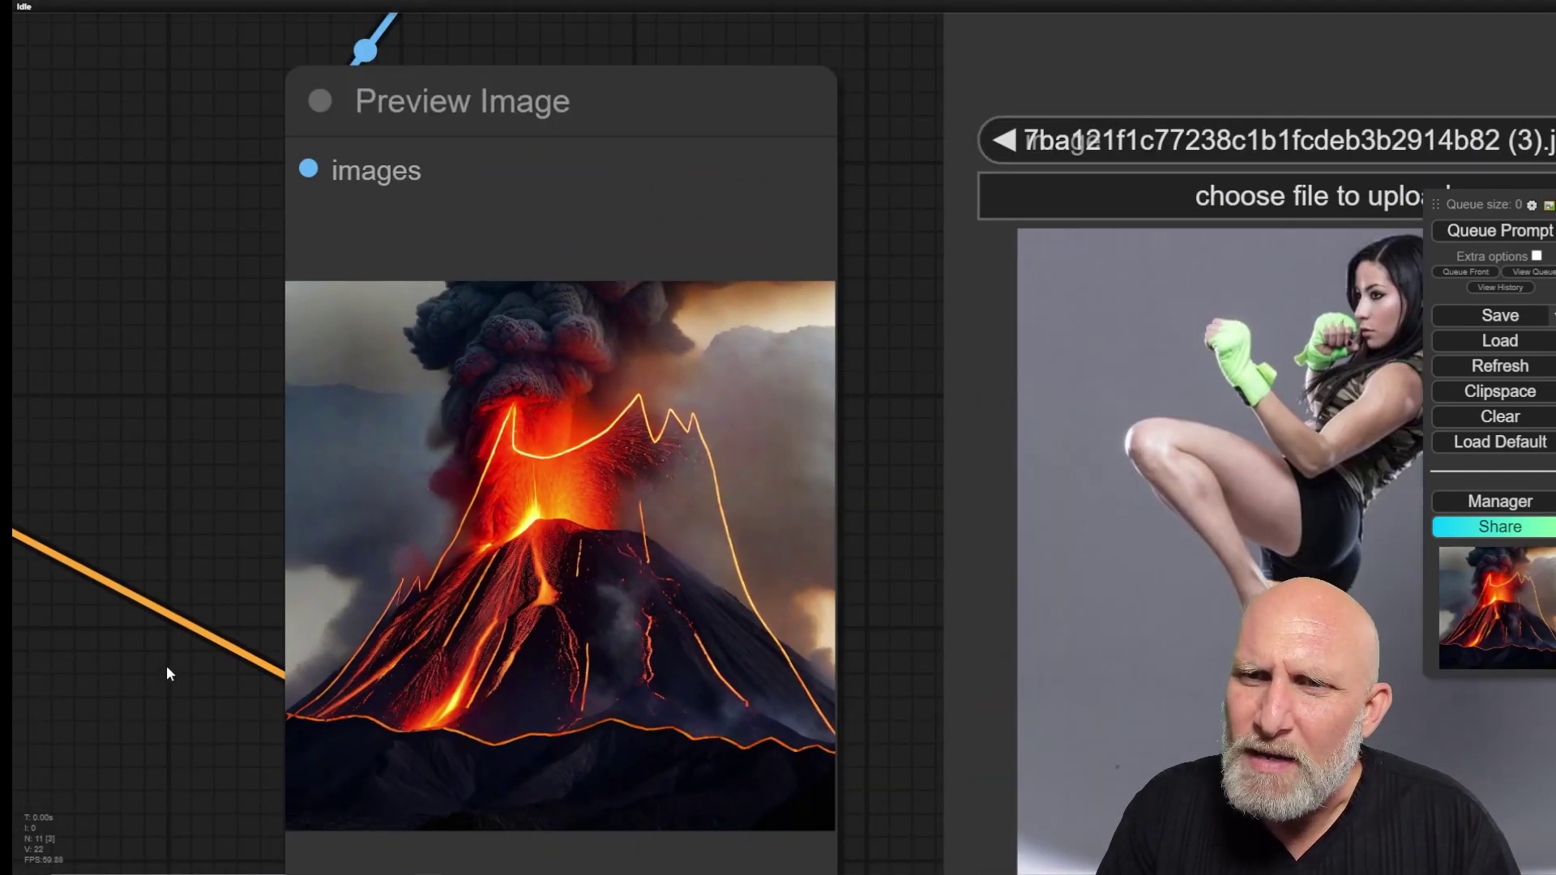
{"action": "left_click_drag", "start_coordinate": [167, 666], "coordinate": [760, 323]}
{"action": "scroll", "coordinate": [541, 507], "scroll_direction": "down", "scroll_amount": 3}
{"action": "left_click_drag", "start_coordinate": [513, 434], "coordinate": [758, 279]}
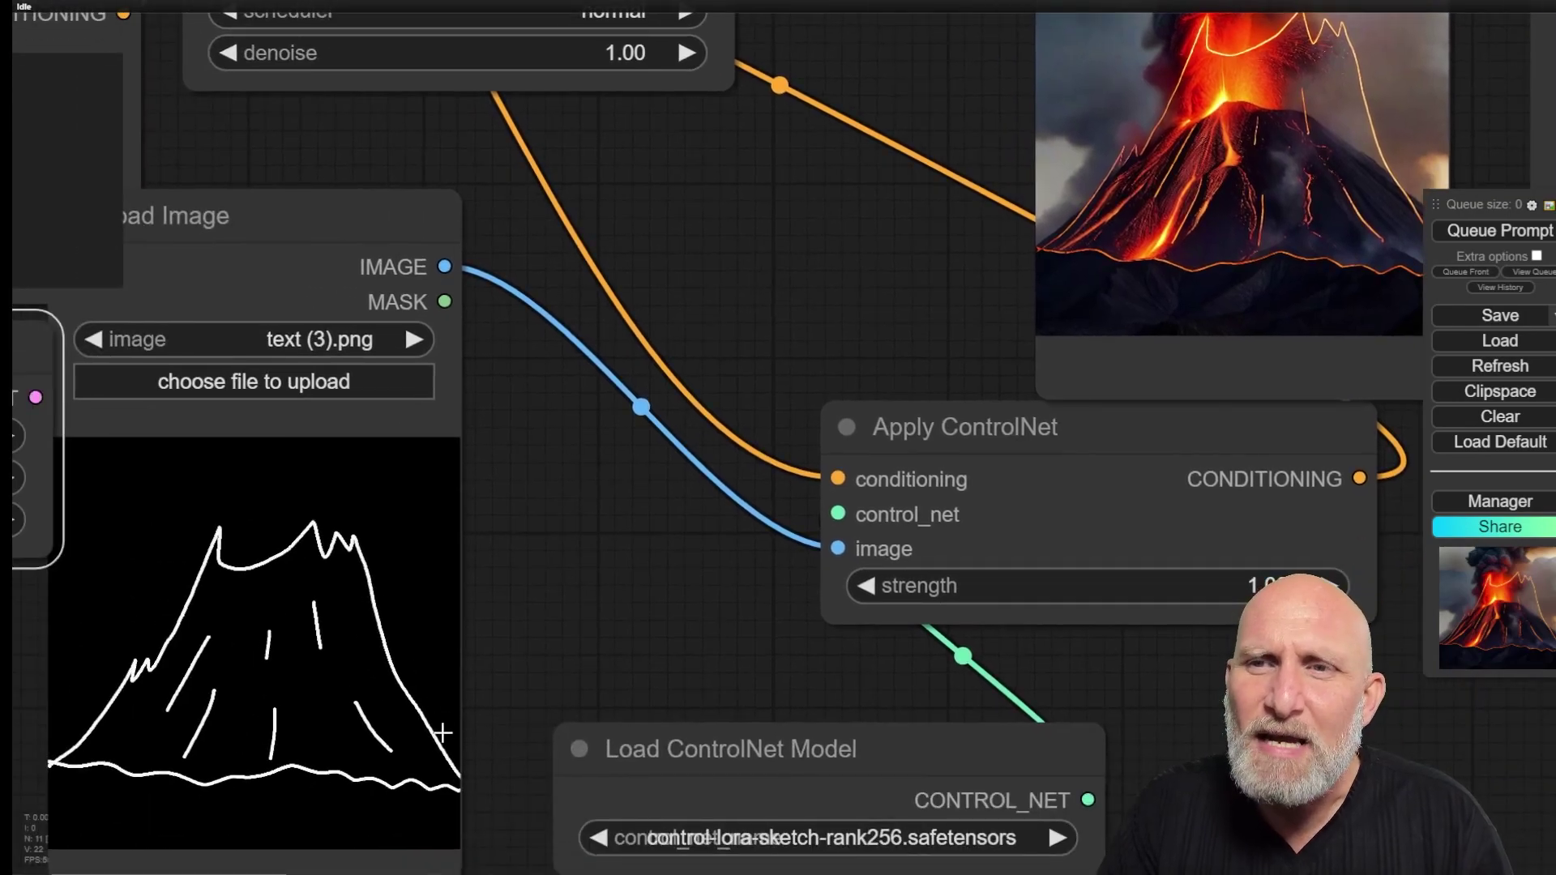
{"action": "scroll", "coordinate": [782, 339], "scroll_direction": "down", "scroll_amount": 3}
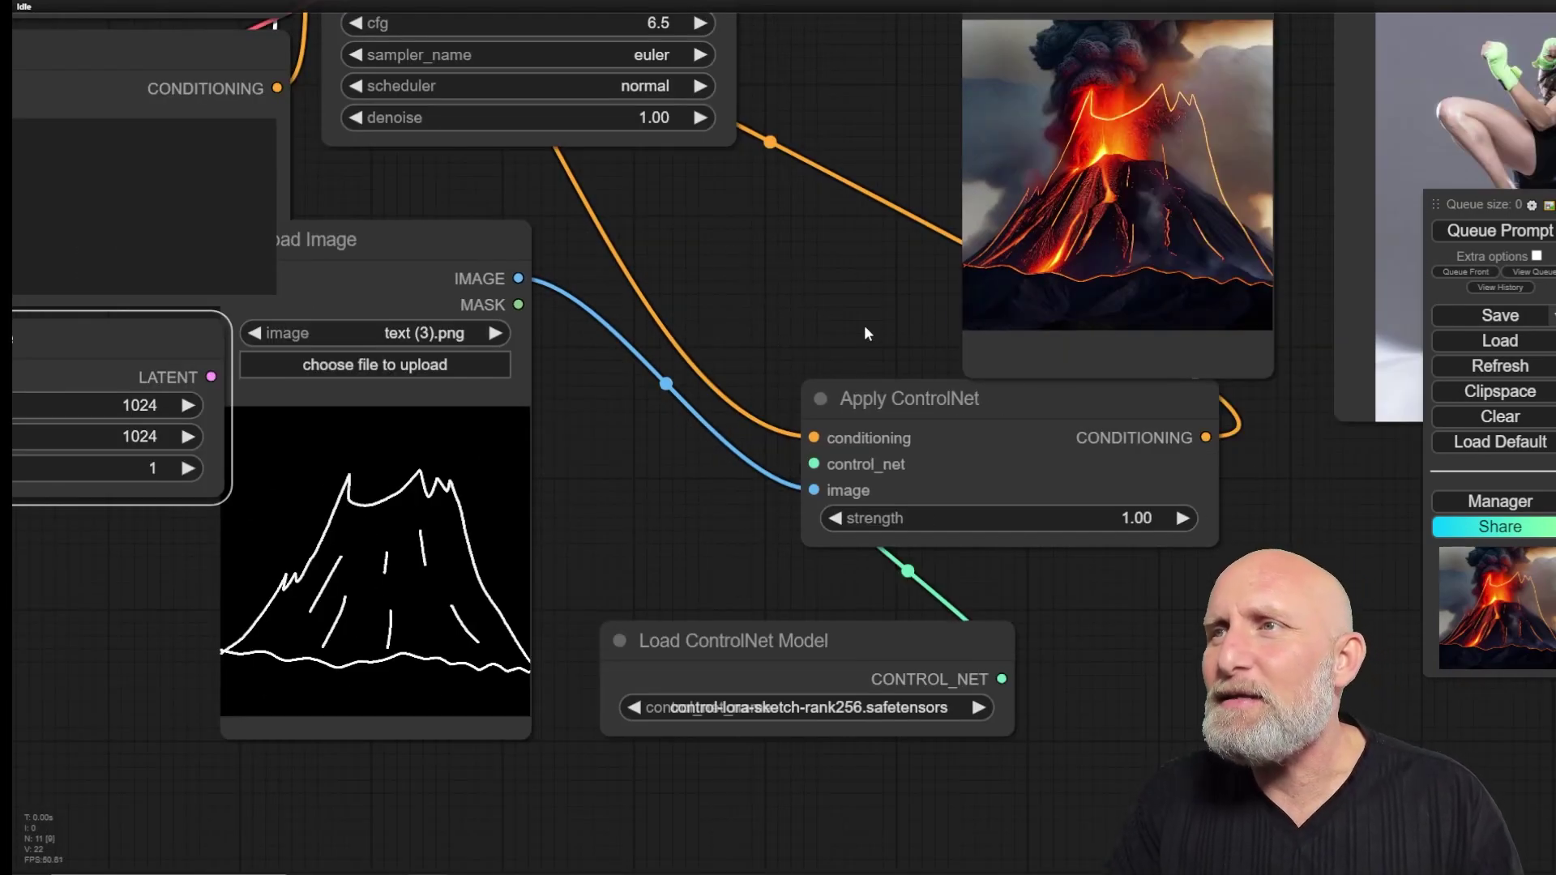
{"action": "scroll", "coordinate": [864, 324], "scroll_direction": "down", "scroll_amount": 2}
{"action": "scroll", "coordinate": [856, 280], "scroll_direction": "up", "scroll_amount": 9}
{"action": "scroll", "coordinate": [880, 458], "scroll_direction": "up", "scroll_amount": 2}
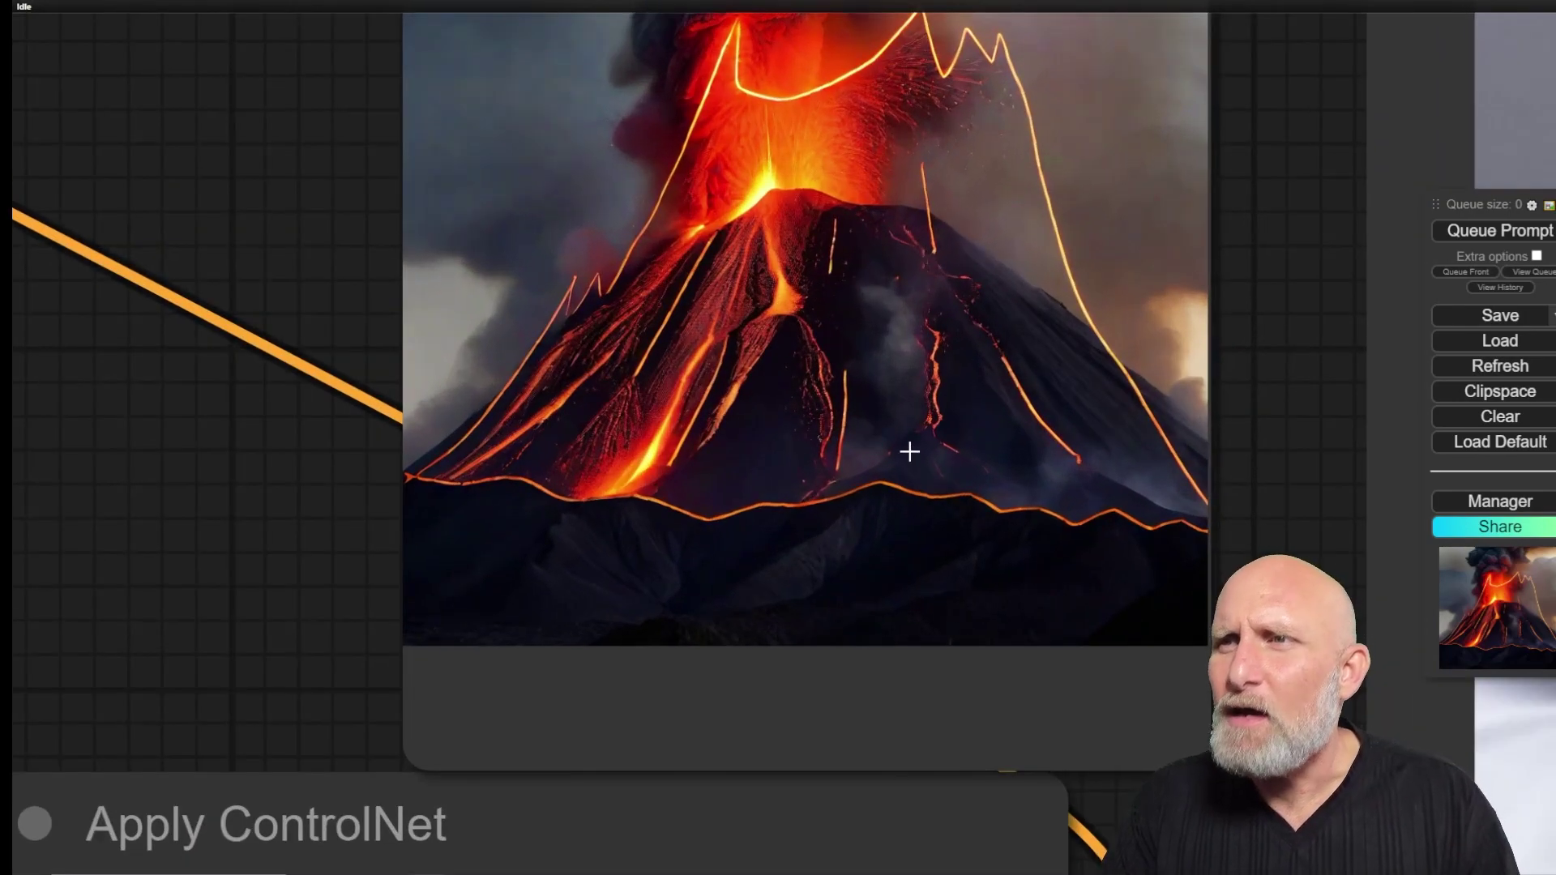
{"action": "left_click_drag", "start_coordinate": [850, 284], "coordinate": [801, 438]}
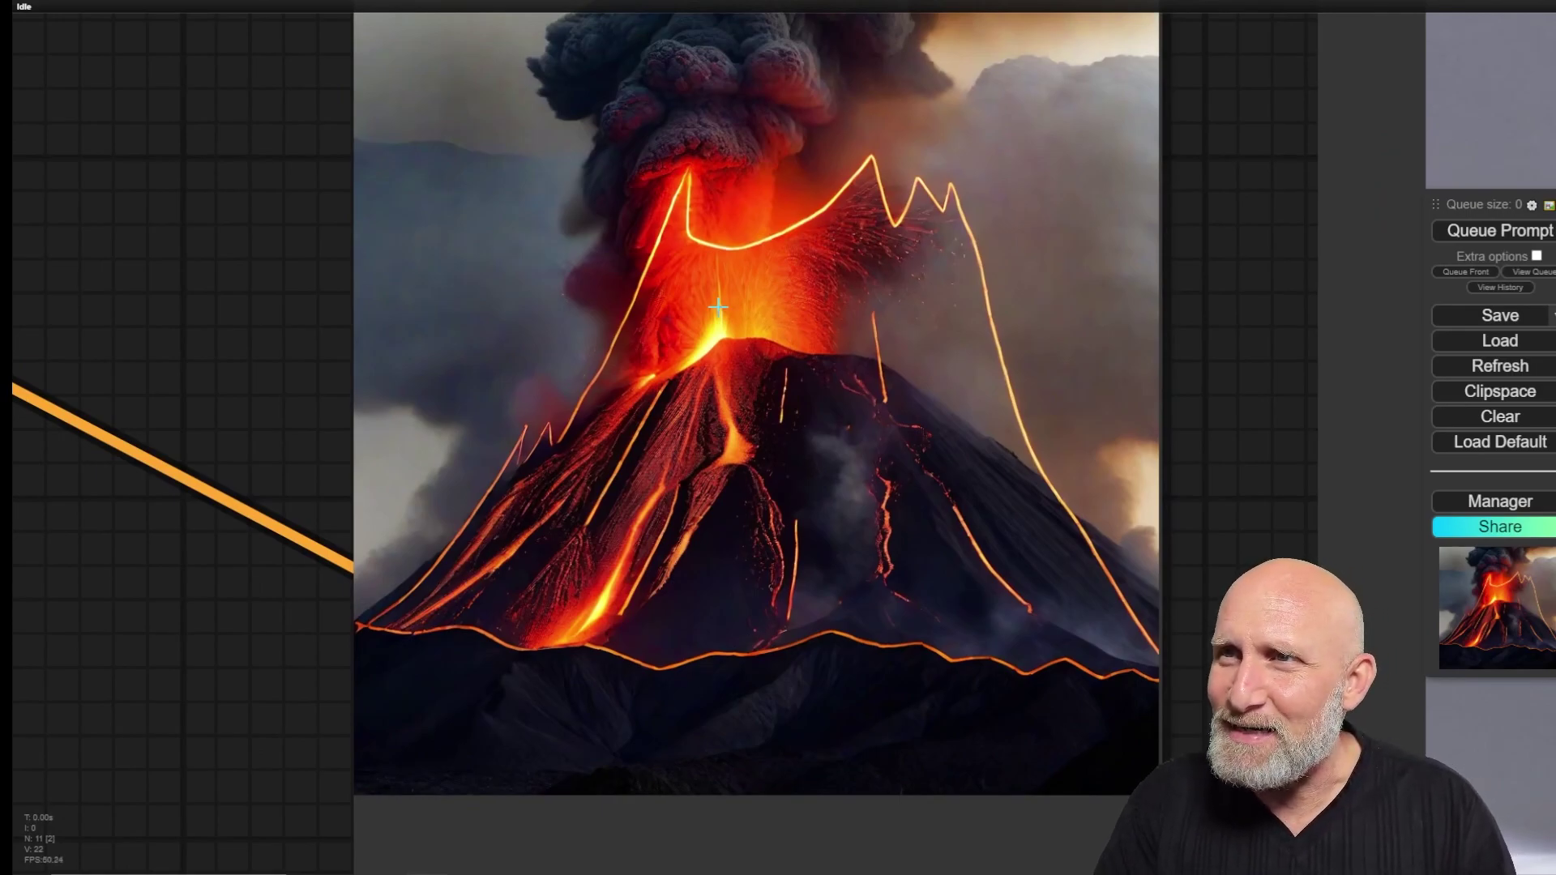
{"action": "scroll", "coordinate": [718, 307], "scroll_direction": "down", "scroll_amount": 10}
Step: Load the kicking pose's depth map ComfyUI_temp_dnvav_00015_.png as reference and switch the ControlNet model to control-lora-depth-rank256.safetensors
{"action": "left_click_drag", "start_coordinate": [855, 88], "coordinate": [635, 437]}
{"action": "left_click", "coordinate": [591, 517]}
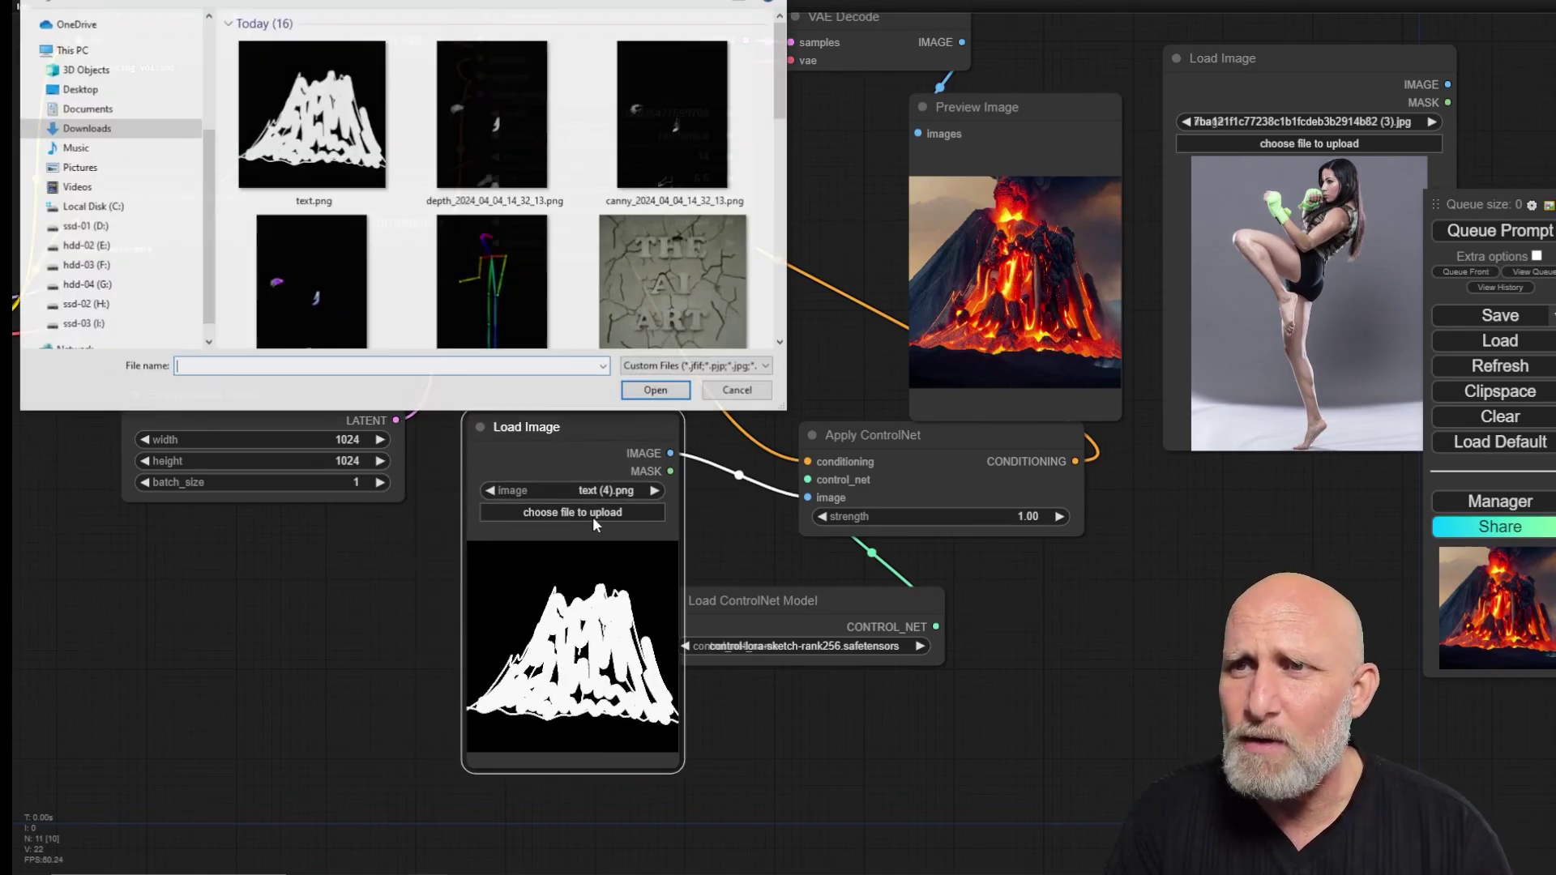
{"action": "scroll", "coordinate": [713, 272], "scroll_direction": "down", "scroll_amount": 1}
{"action": "scroll", "coordinate": [649, 255], "scroll_direction": "down", "scroll_amount": 3}
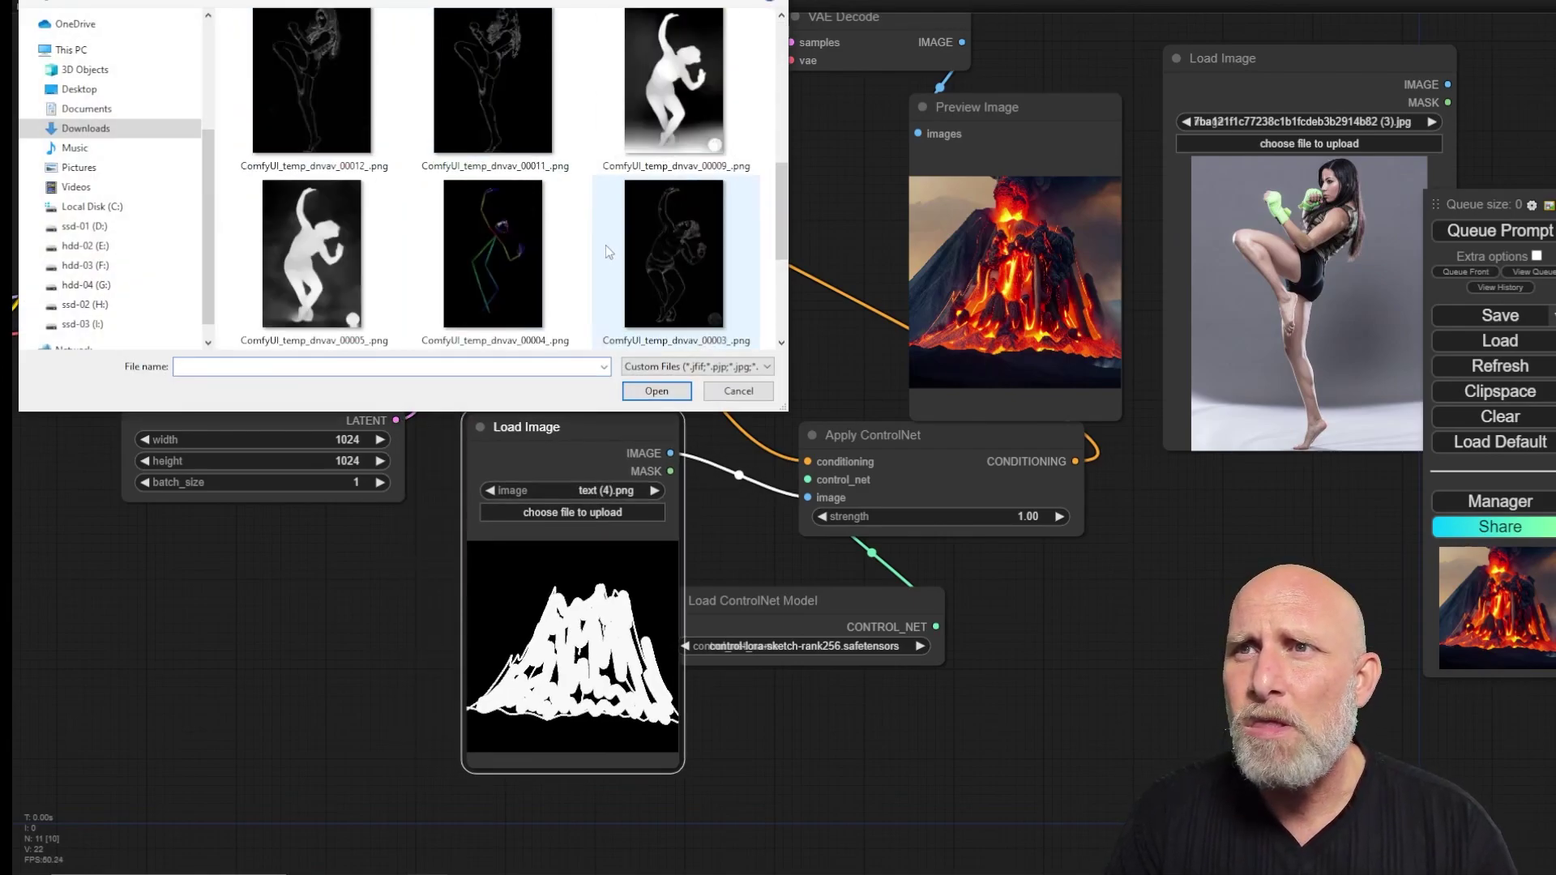
{"action": "scroll", "coordinate": [580, 172], "scroll_direction": "down", "scroll_amount": 2}
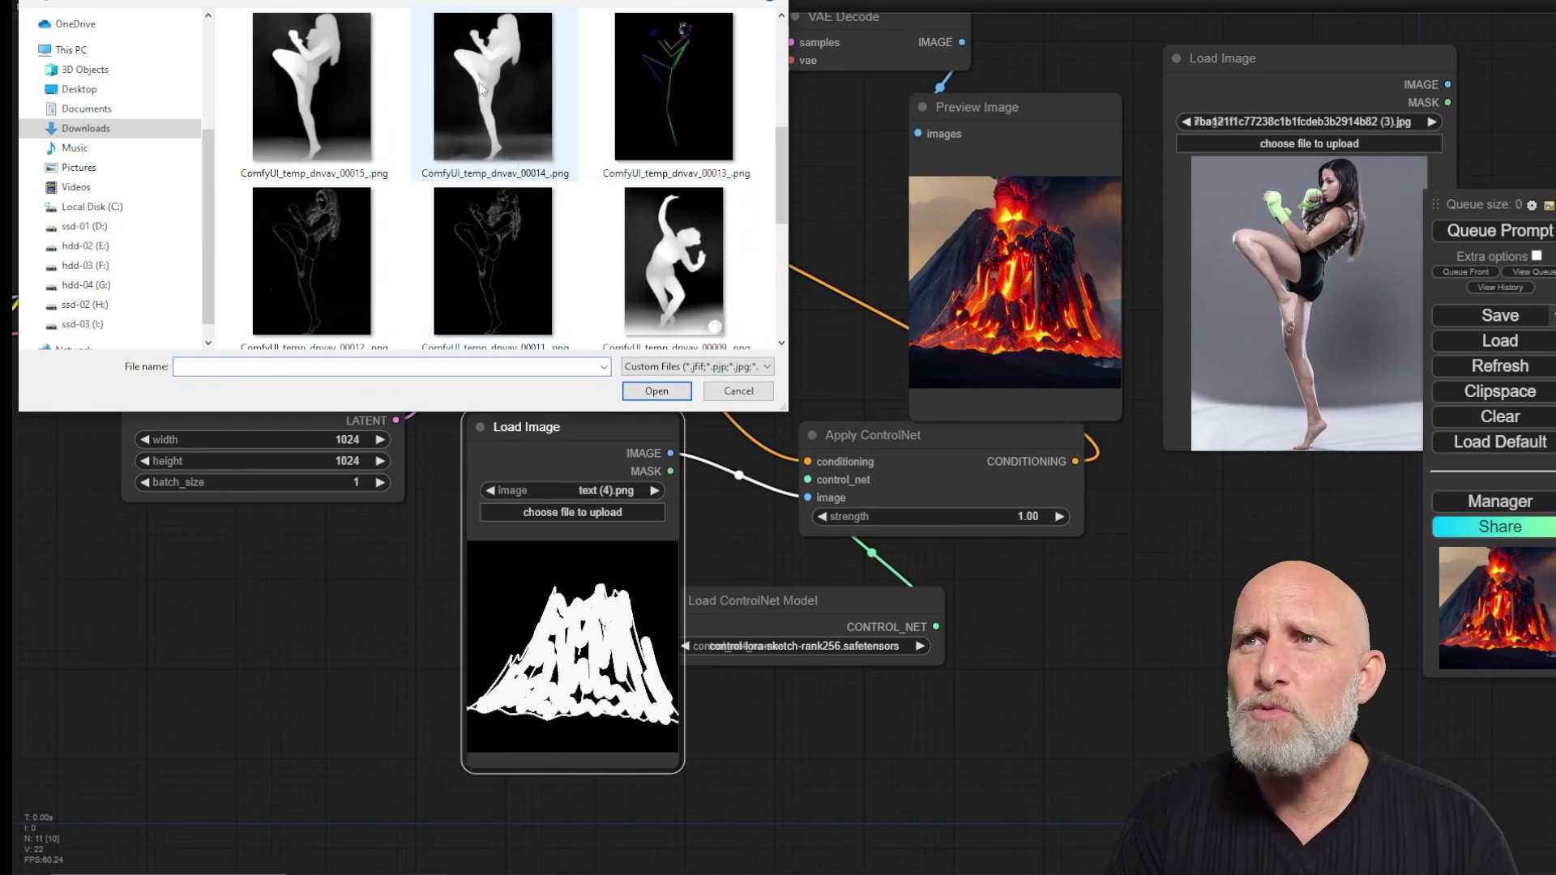
{"action": "double_click", "coordinate": [333, 99]}
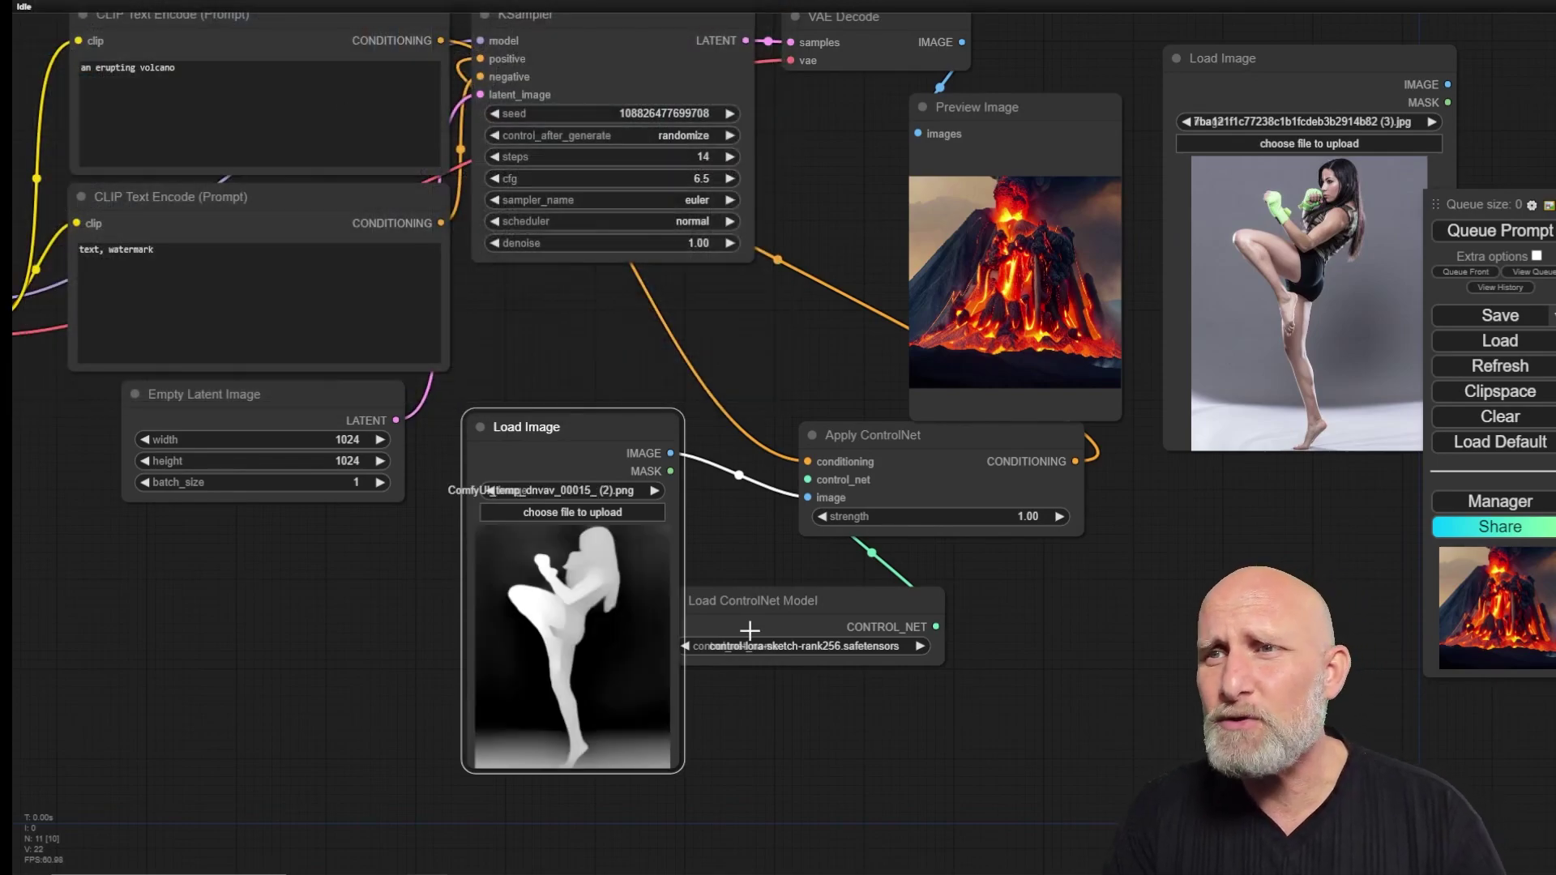
{"action": "left_click", "coordinate": [811, 646]}
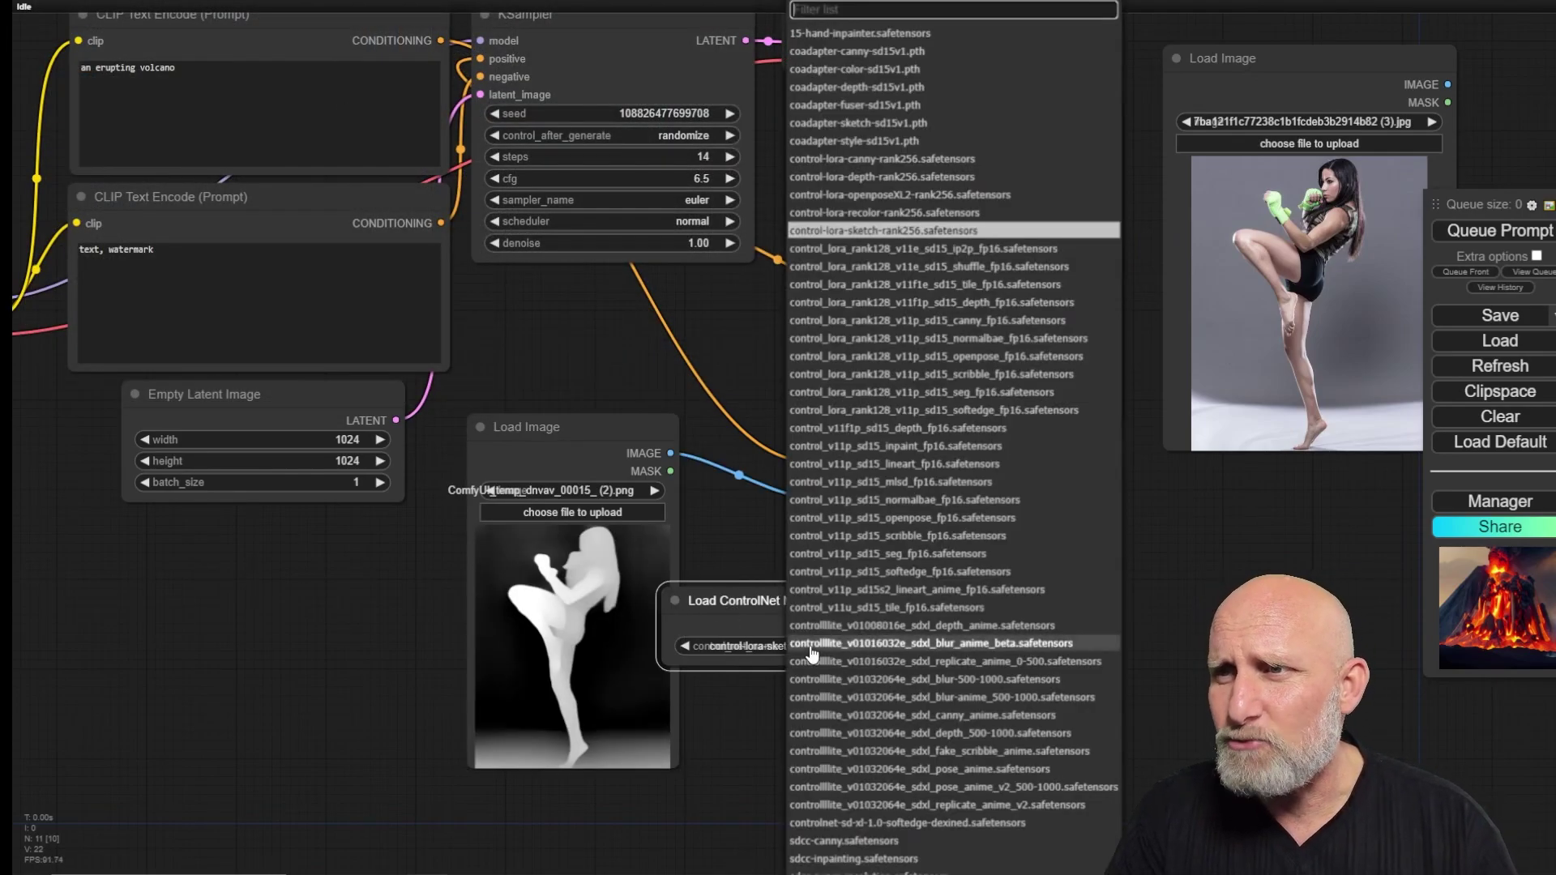
{"action": "left_click", "coordinate": [869, 177]}
Step: Regroup the depth Load Image, Load ControlNet Model and Apply ControlNet nodes below the KSampler, leaving room beside them
{"action": "left_click_drag", "start_coordinate": [618, 424], "coordinate": [417, 554]}
{"action": "left_click_drag", "start_coordinate": [766, 600], "coordinate": [597, 631]}
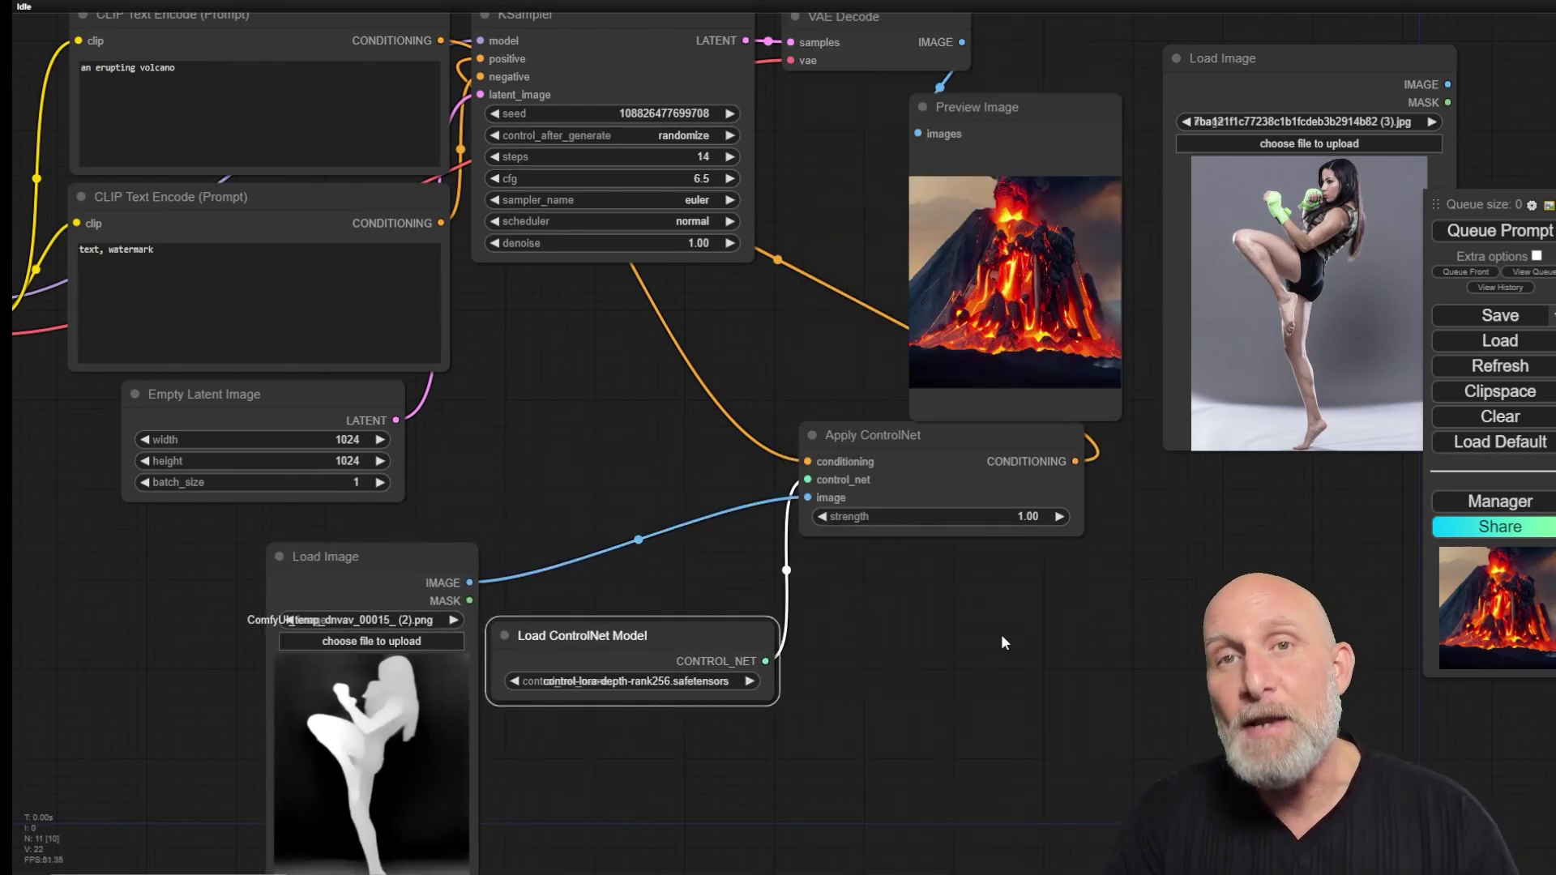
{"action": "left_click_drag", "start_coordinate": [1000, 634], "coordinate": [910, 611]}
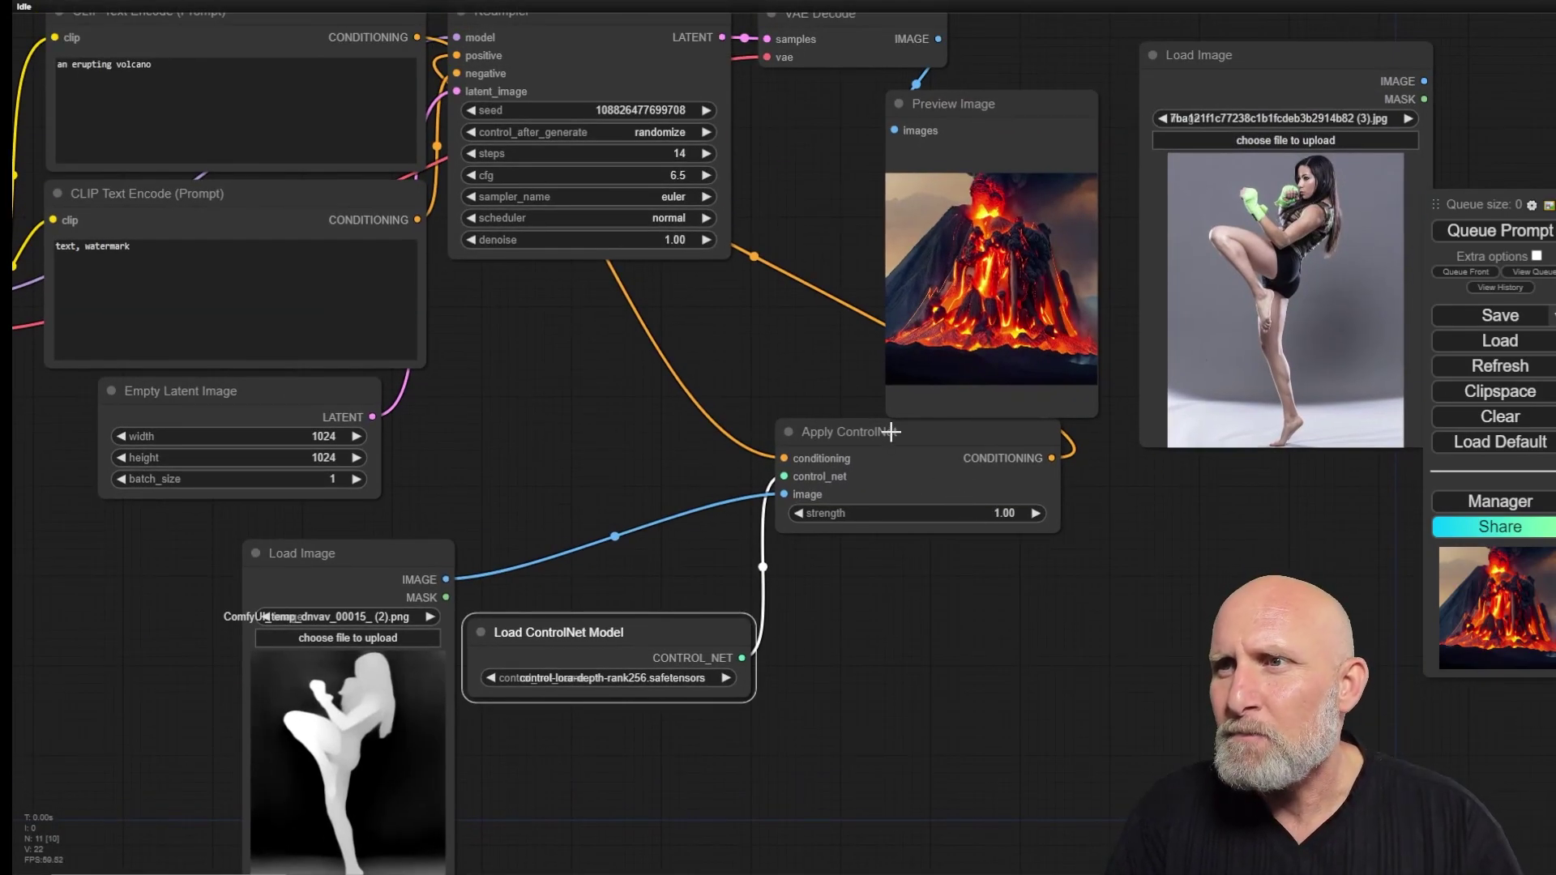
{"action": "left_click_drag", "start_coordinate": [892, 432], "coordinate": [697, 481]}
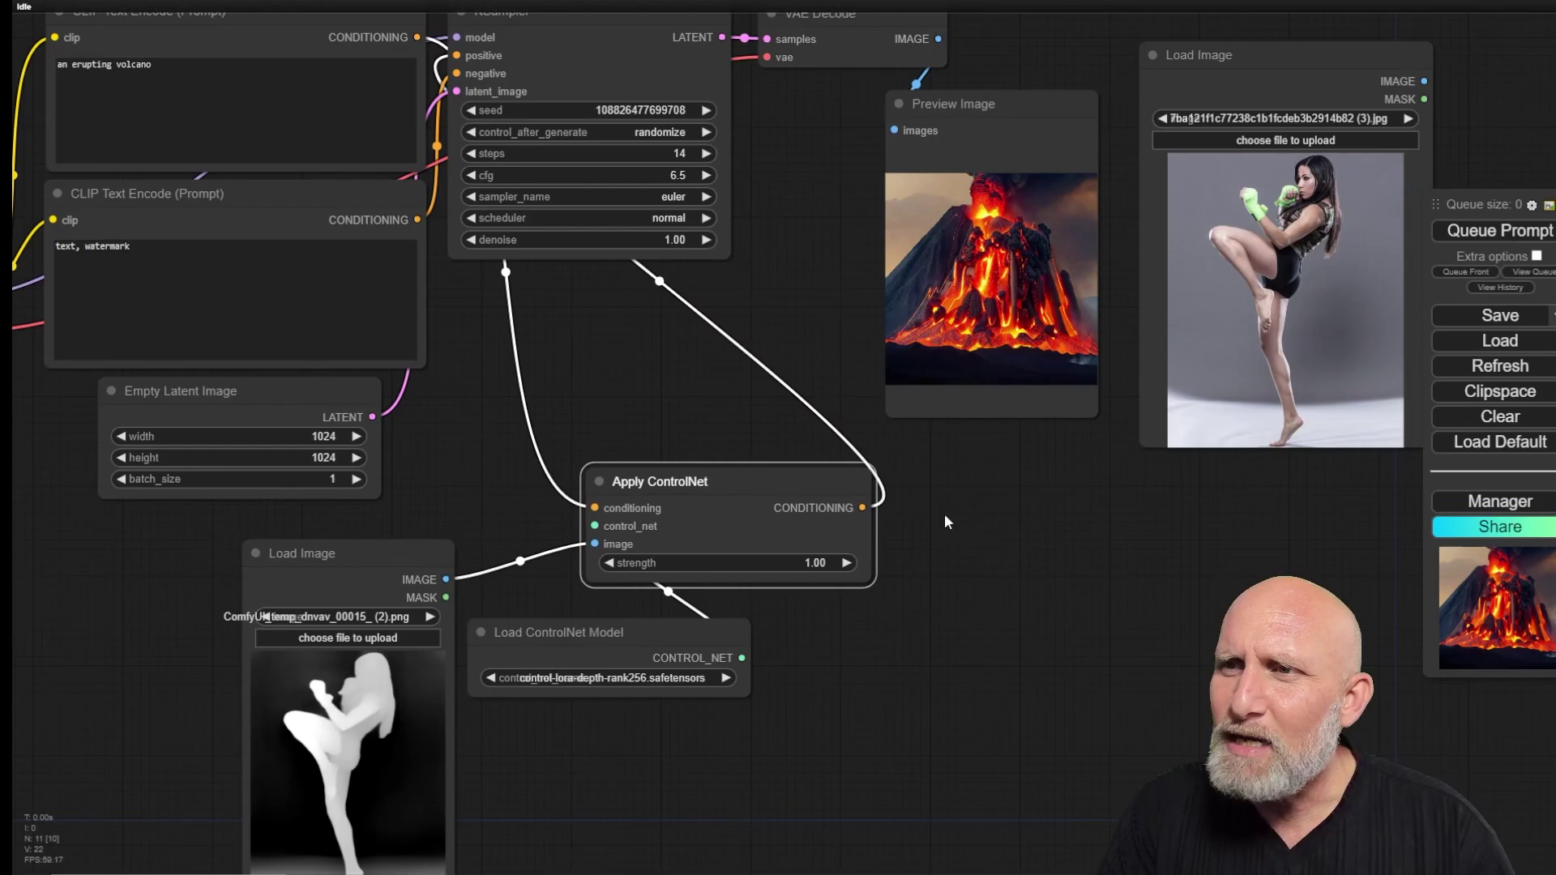
{"action": "left_click_drag", "start_coordinate": [813, 358], "coordinate": [826, 470]}
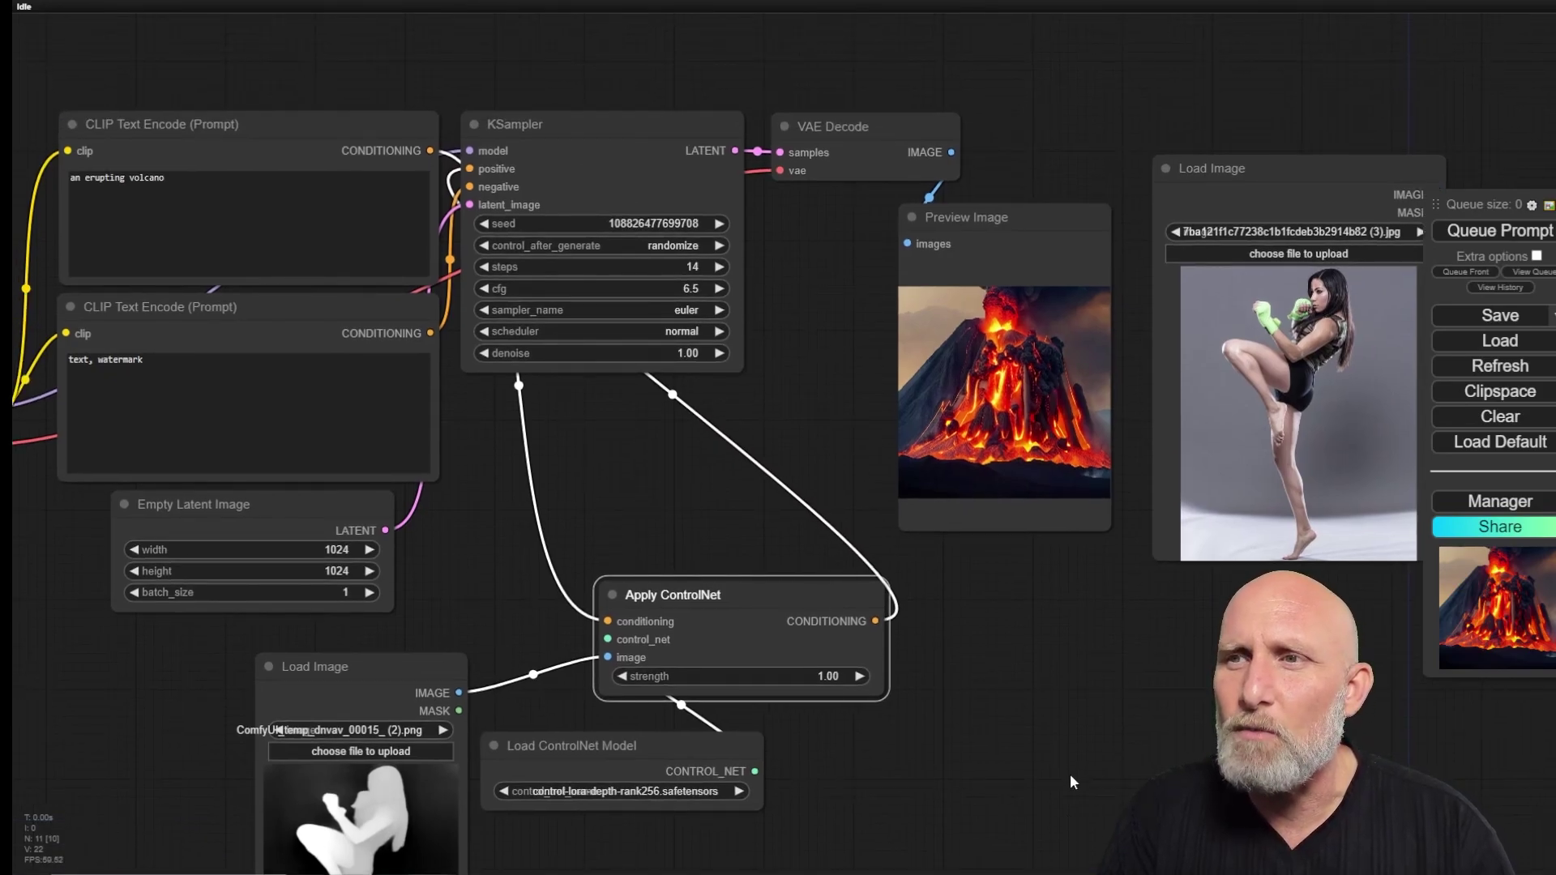
Step: Duplicate the Apply ControlNet, Load ControlNet Model and depth Load Image nodes beside the originals as a second ControlNet set
{"action": "left_click_drag", "start_coordinate": [1069, 782], "coordinate": [957, 543]}
{"action": "key", "text": "ctrl+c"}
{"action": "key", "text": "ctrl+v"}
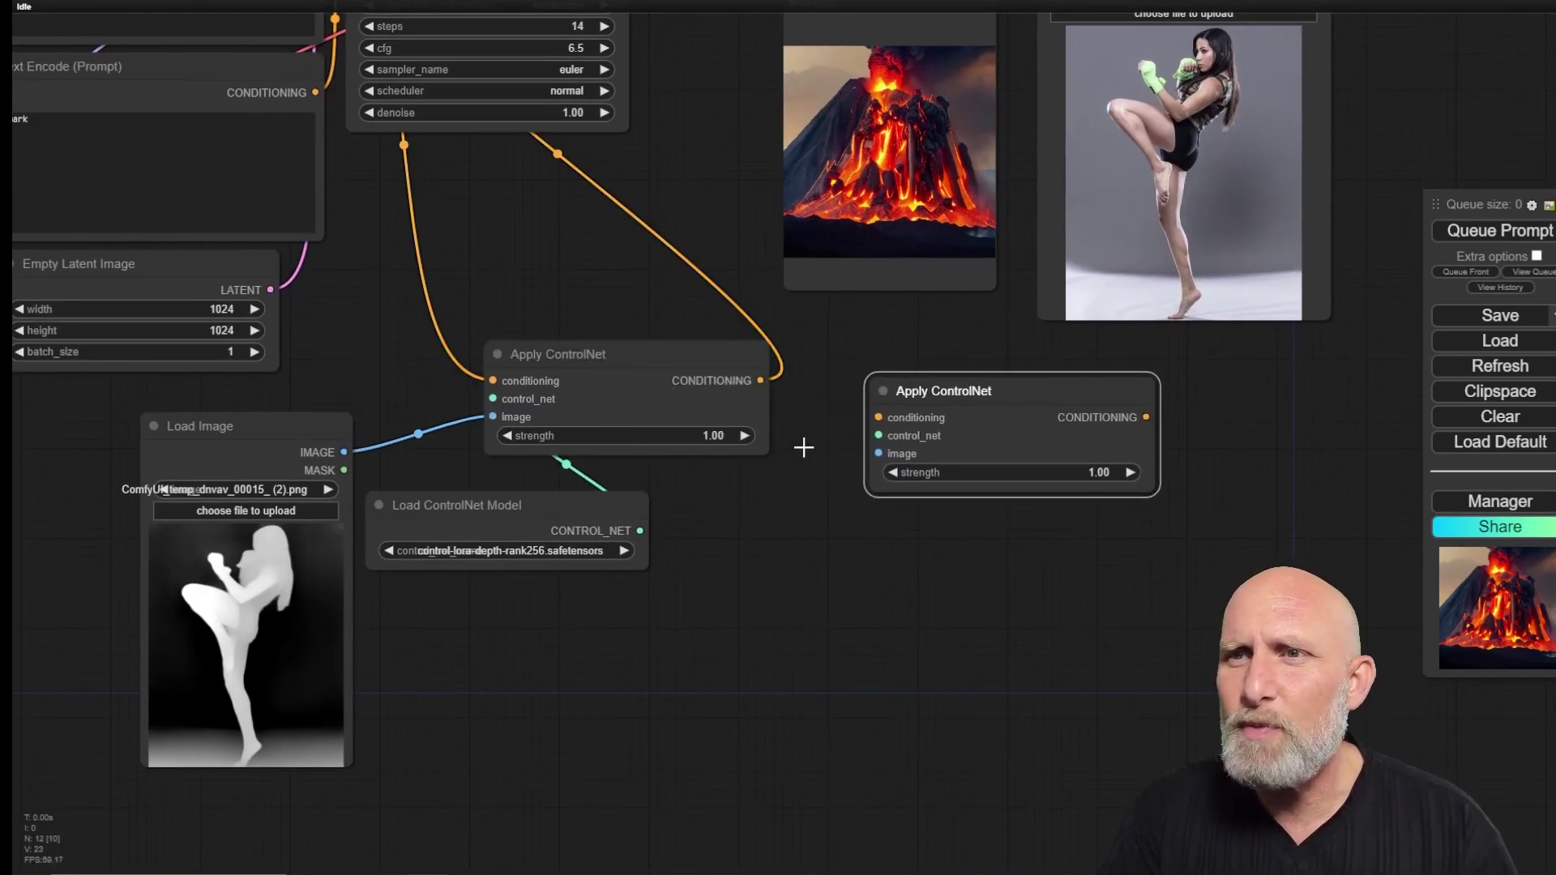
{"action": "left_click", "coordinate": [563, 507]}
{"action": "key", "text": "ctrl+c"}
{"action": "key", "text": "ctrl+v"}
{"action": "left_click", "coordinate": [248, 432]}
{"action": "key", "text": "ctrl+c"}
{"action": "key", "text": "ctrl+v"}
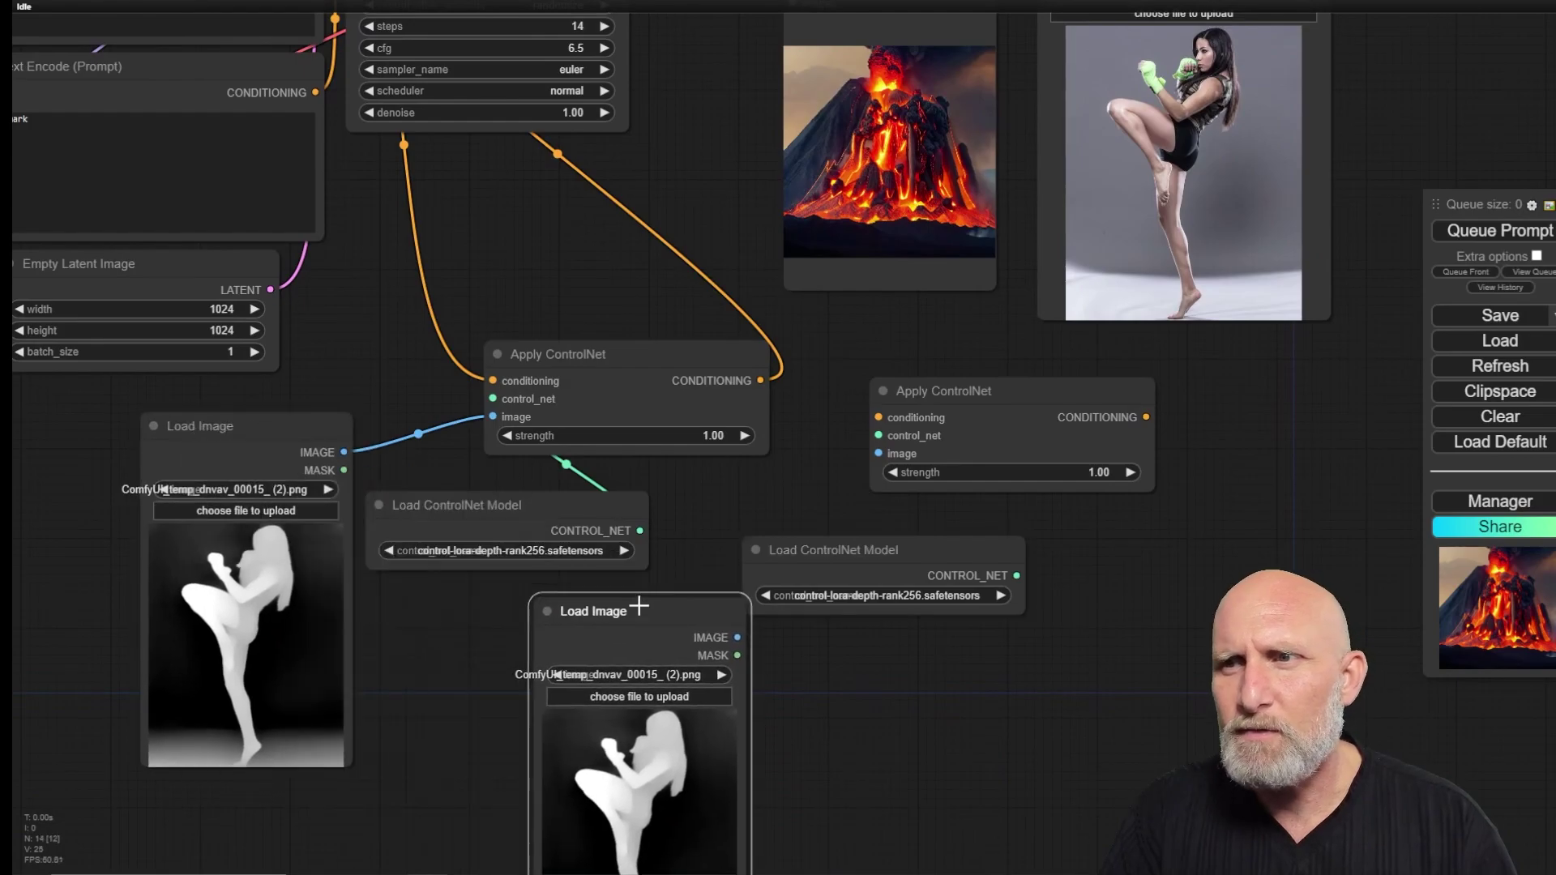
{"action": "left_click_drag", "start_coordinate": [636, 608], "coordinate": [600, 628]}
{"action": "left_click_drag", "start_coordinate": [888, 655], "coordinate": [929, 512]}
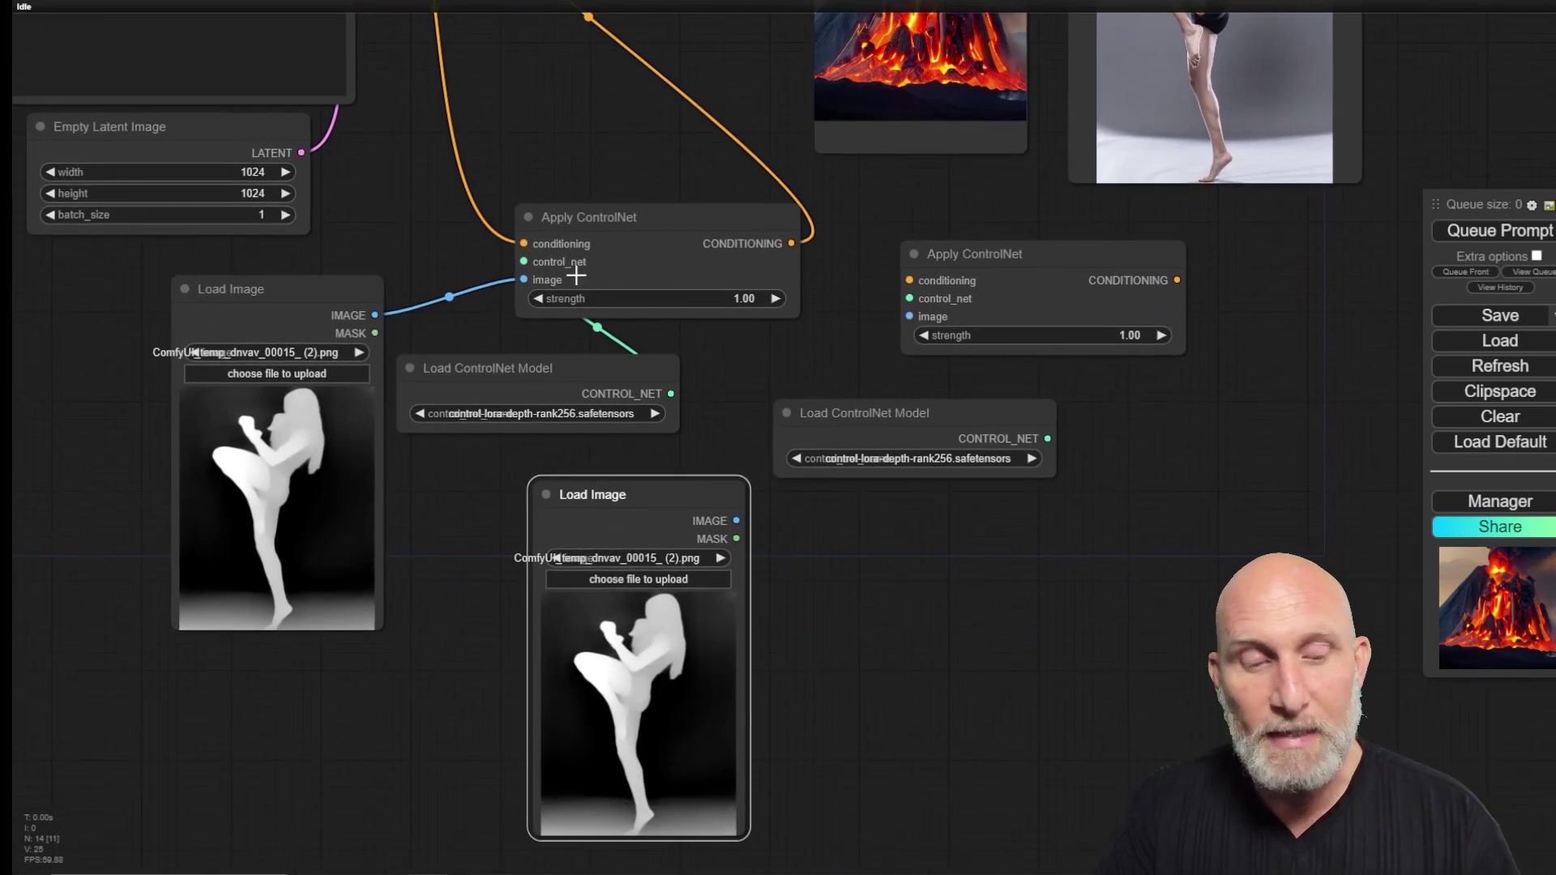
Step: Load the canny image ComfyUI_temp_dnvav_00011_.png into the duplicated Load Image and set the duplicated ControlNet model to control-lora-canny-rank256.safetensors
{"action": "left_click", "coordinate": [644, 557]}
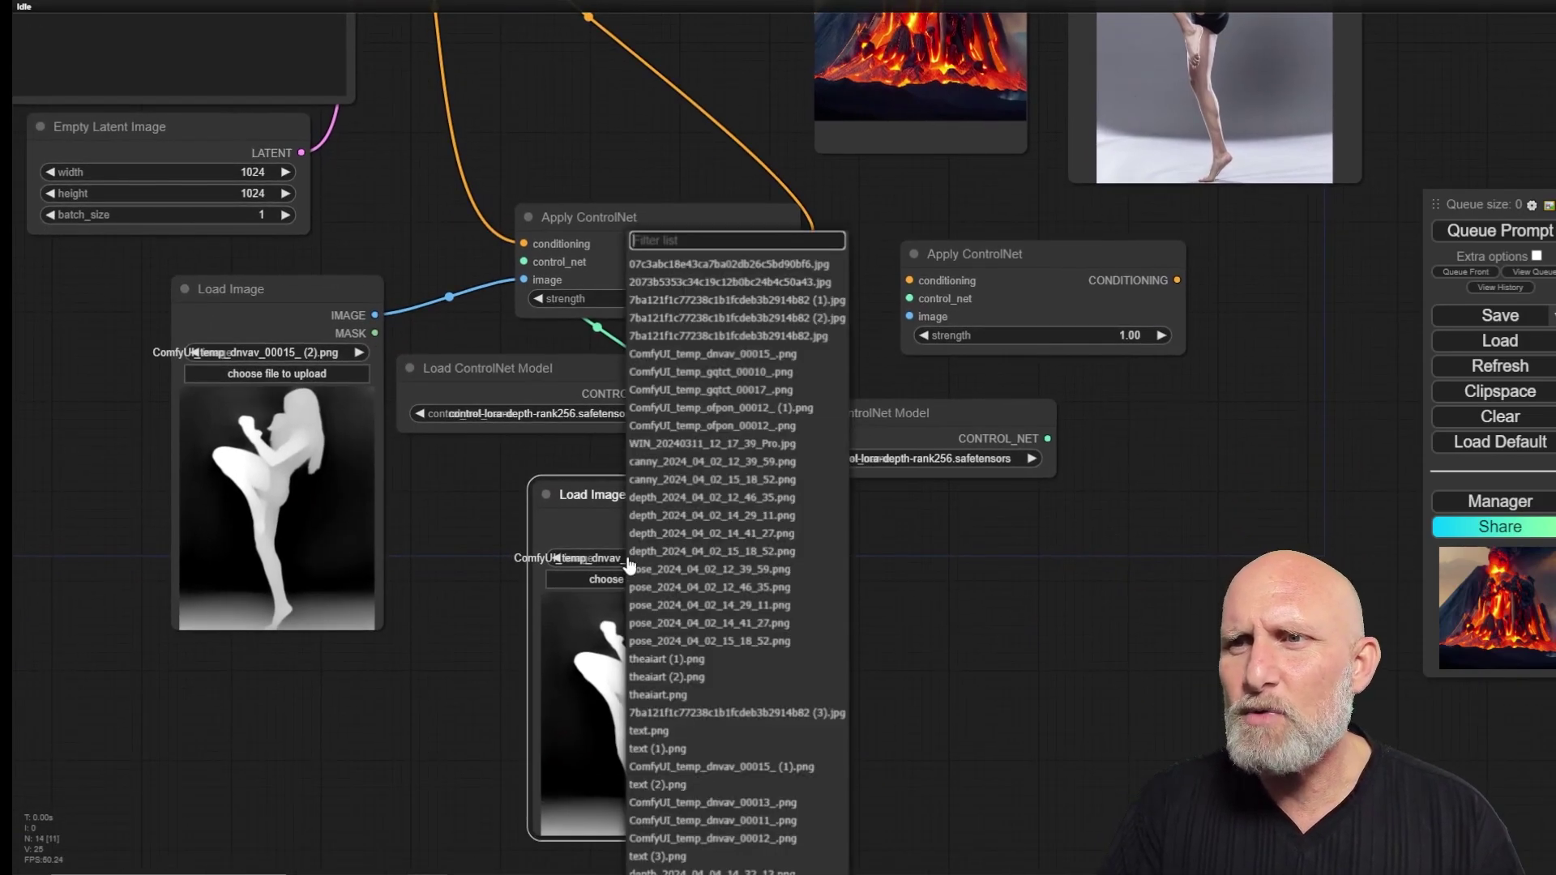
{"action": "left_click", "coordinate": [600, 580]}
{"action": "scroll", "coordinate": [524, 286], "scroll_direction": "down", "scroll_amount": 2}
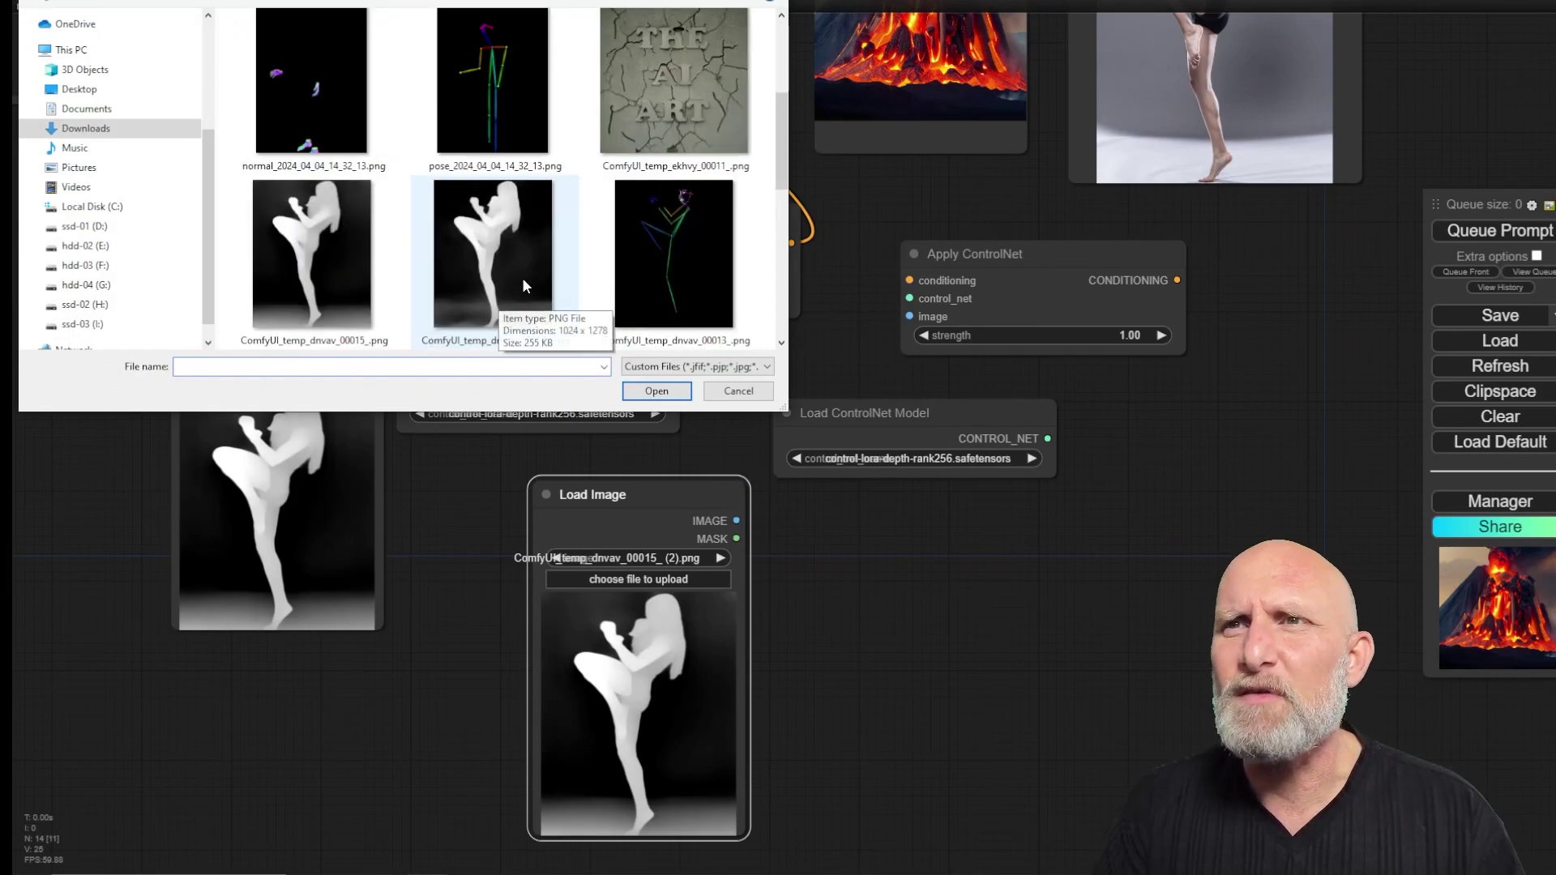
{"action": "scroll", "coordinate": [474, 125], "scroll_direction": "down", "scroll_amount": 2}
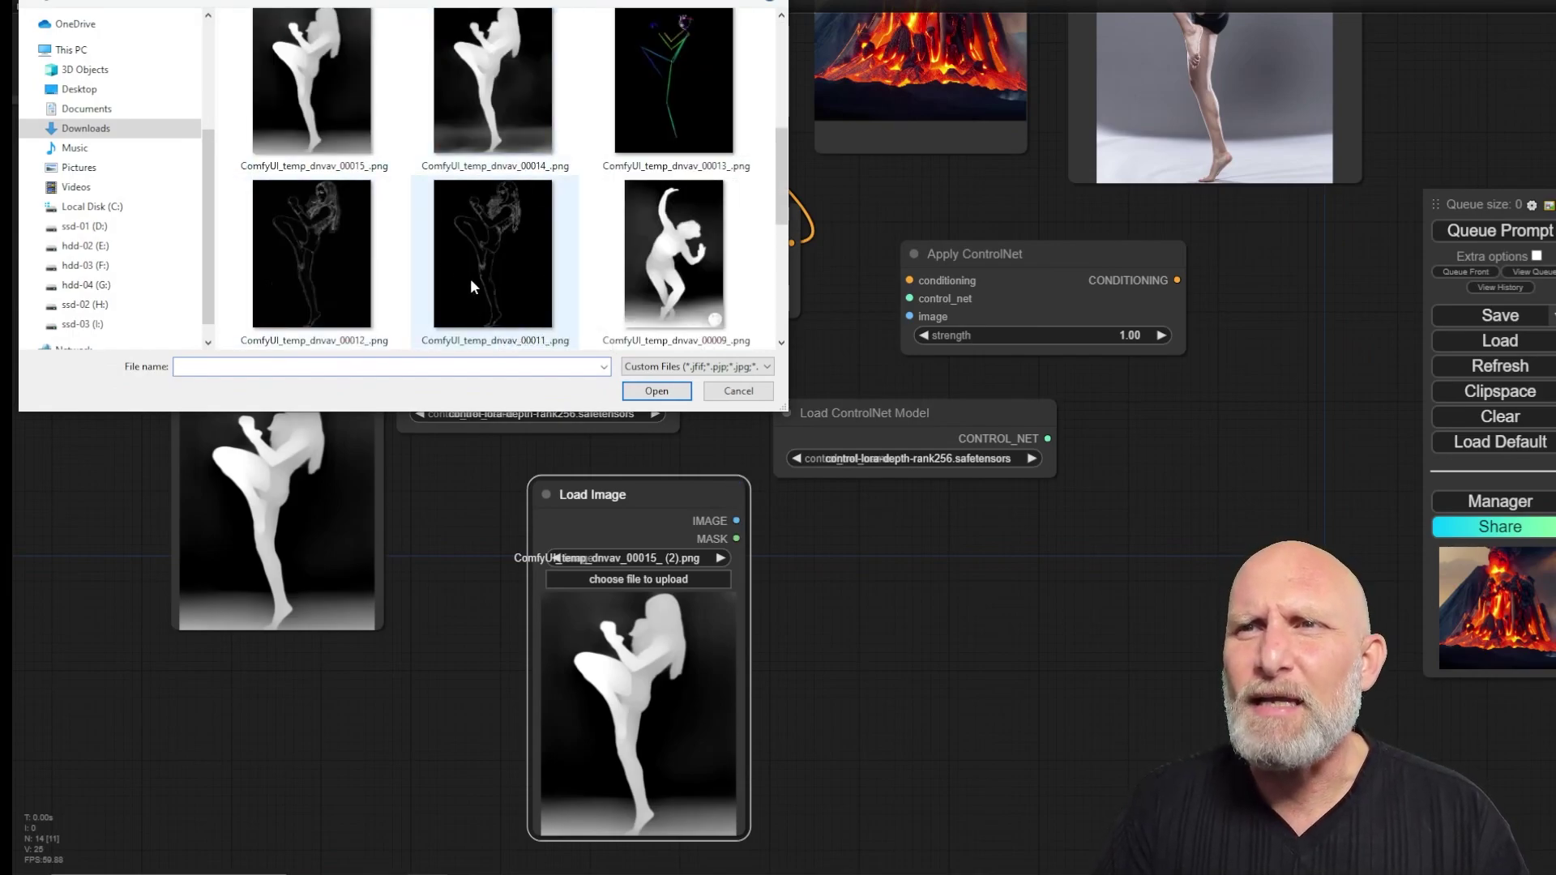
{"action": "left_click", "coordinate": [441, 261]}
{"action": "double_click", "coordinate": [442, 265]}
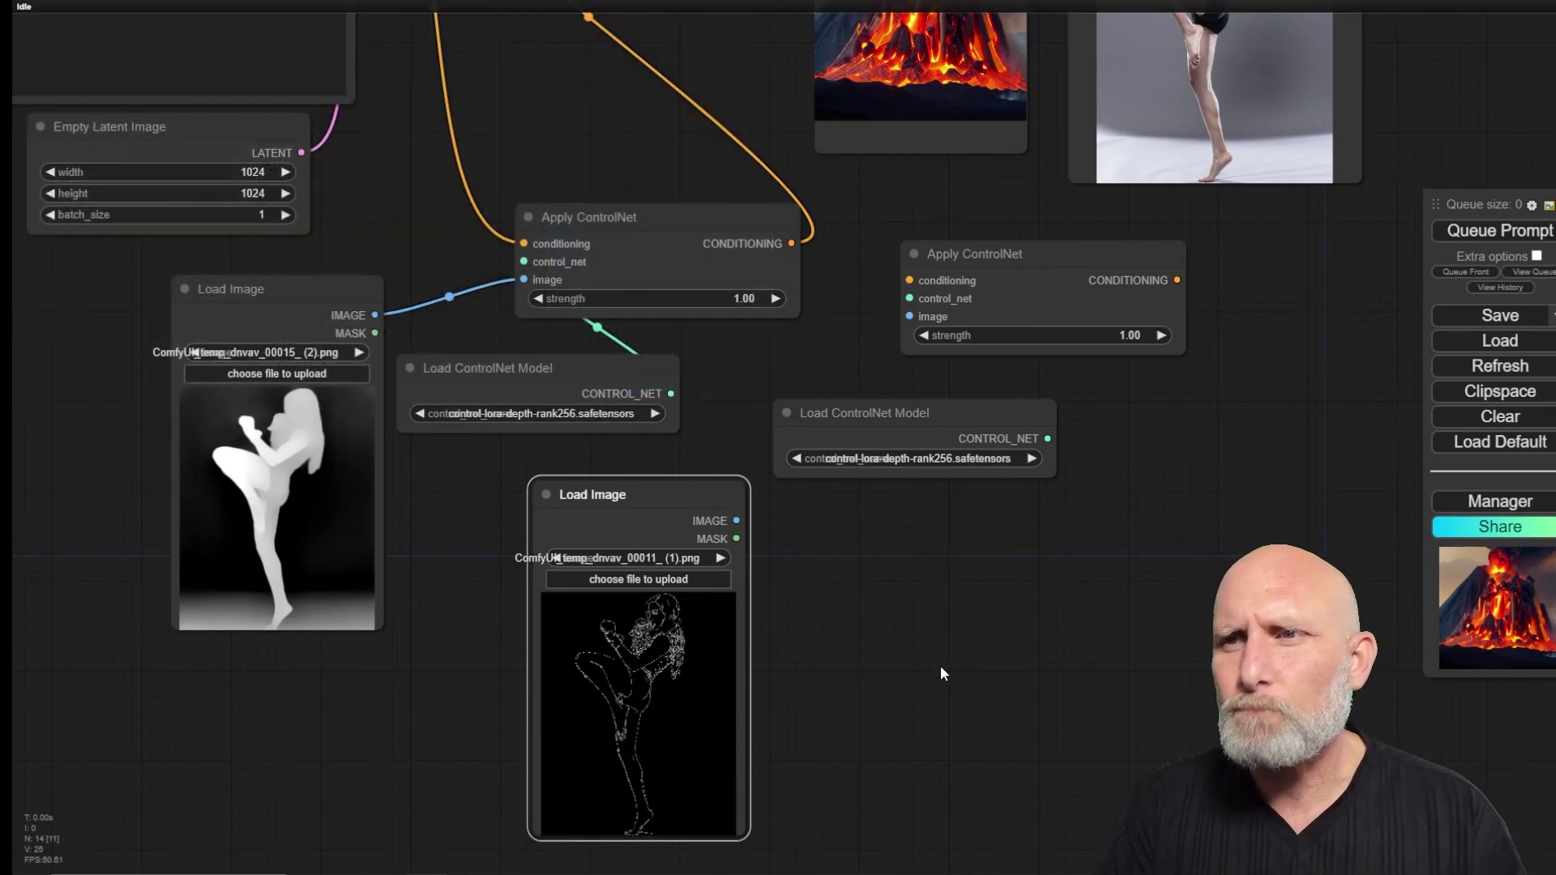
{"action": "left_click", "coordinate": [902, 458]}
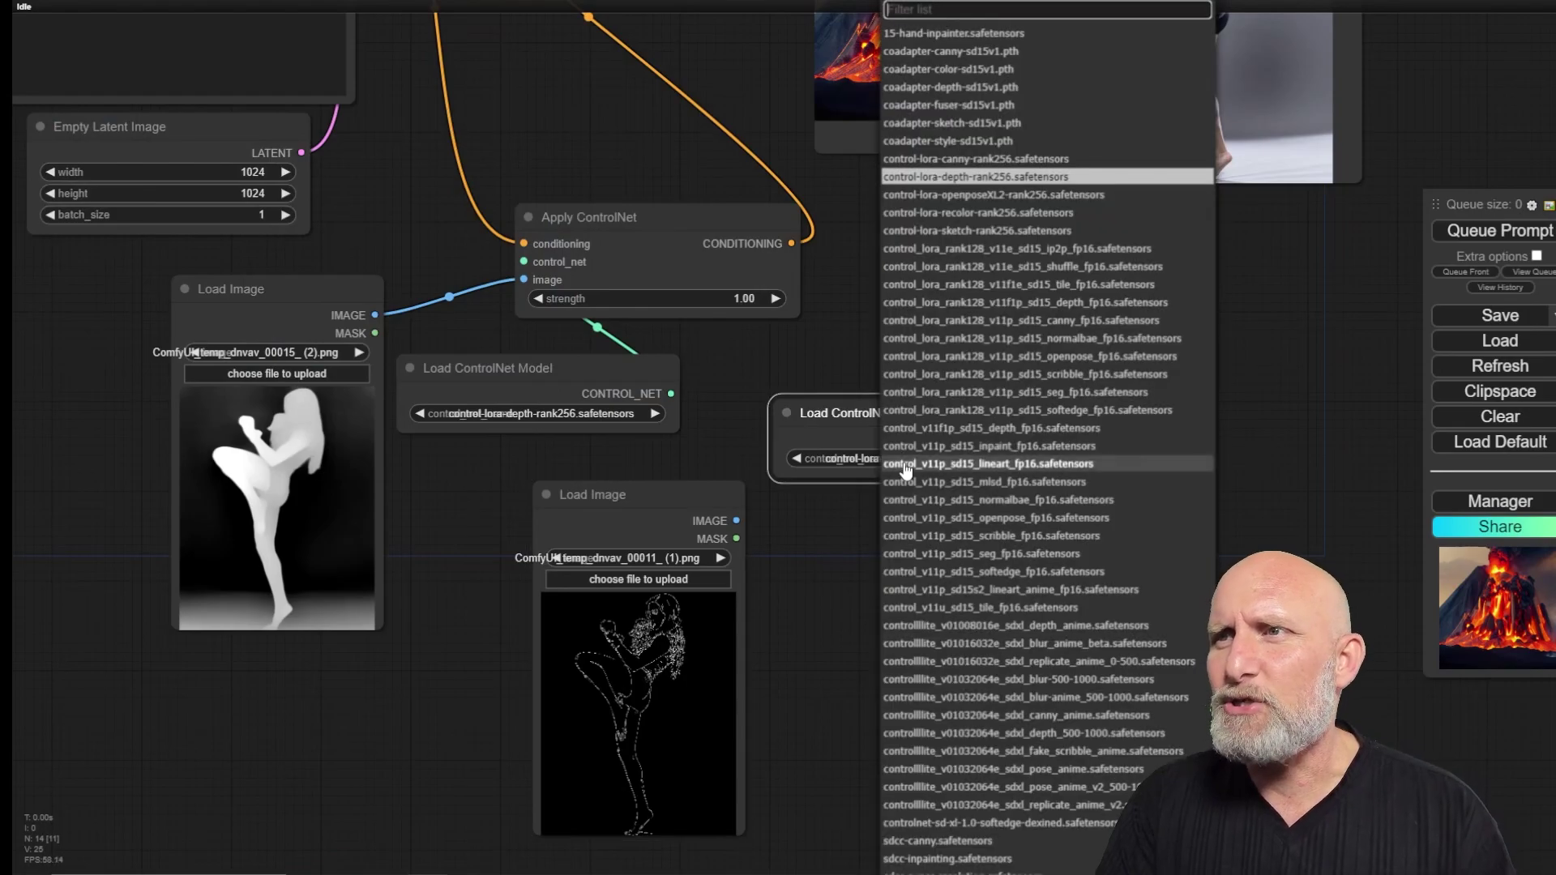
{"action": "left_click", "coordinate": [981, 159]}
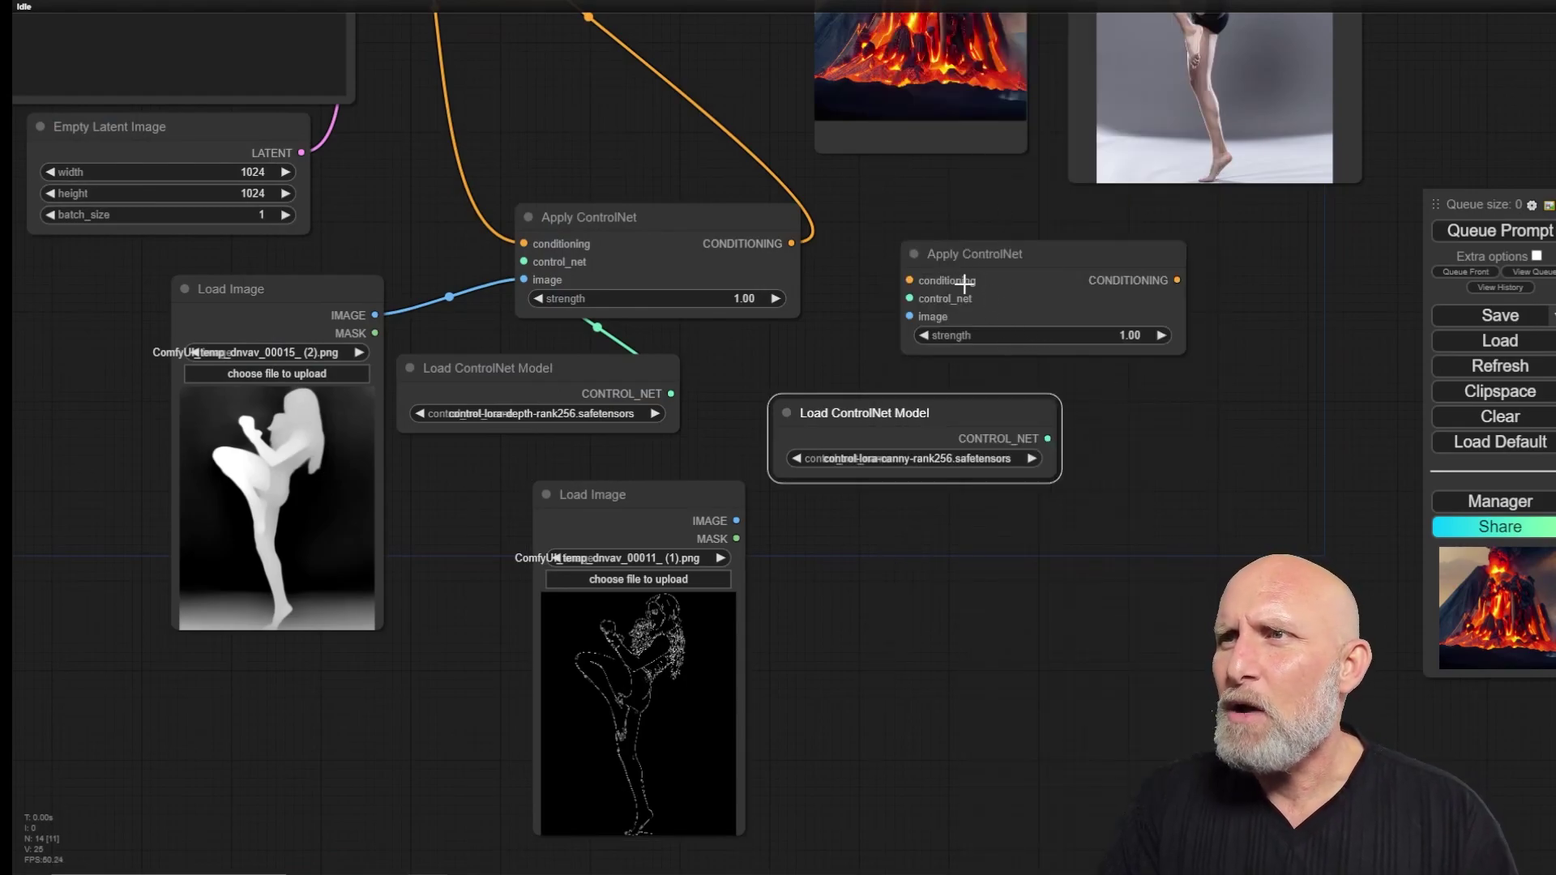
Step: Connect the canny model, canny image and first Apply ControlNet's conditioning output to the second Apply ControlNet, placing both nodes side by side
{"action": "left_click_drag", "start_coordinate": [1163, 511], "coordinate": [1215, 569]}
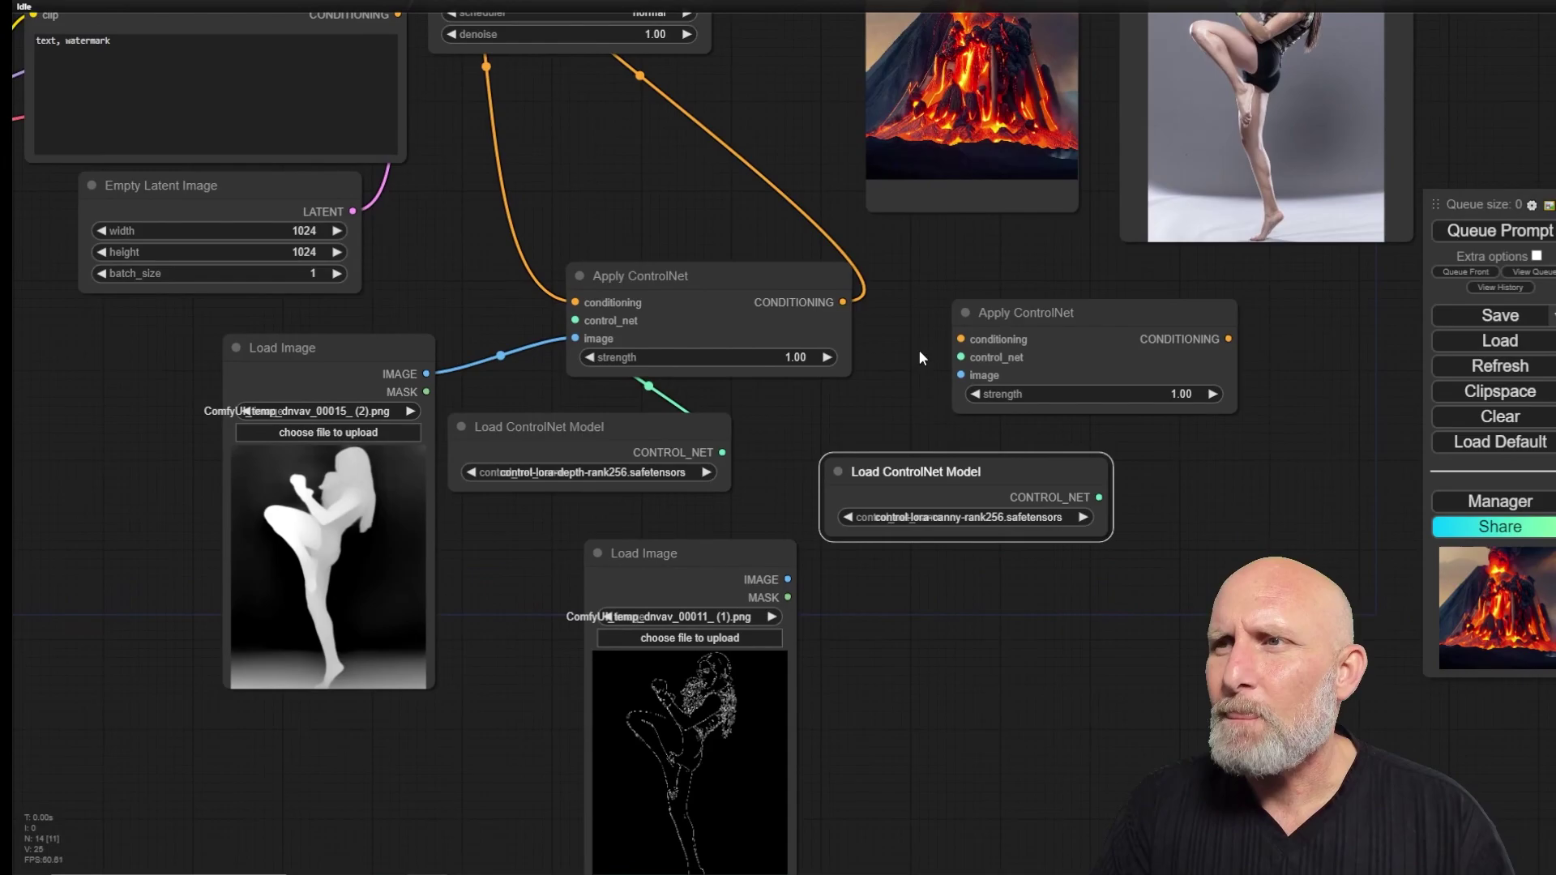
{"action": "left_click_drag", "start_coordinate": [1099, 497], "coordinate": [961, 357]}
{"action": "left_click_drag", "start_coordinate": [788, 578], "coordinate": [960, 374]}
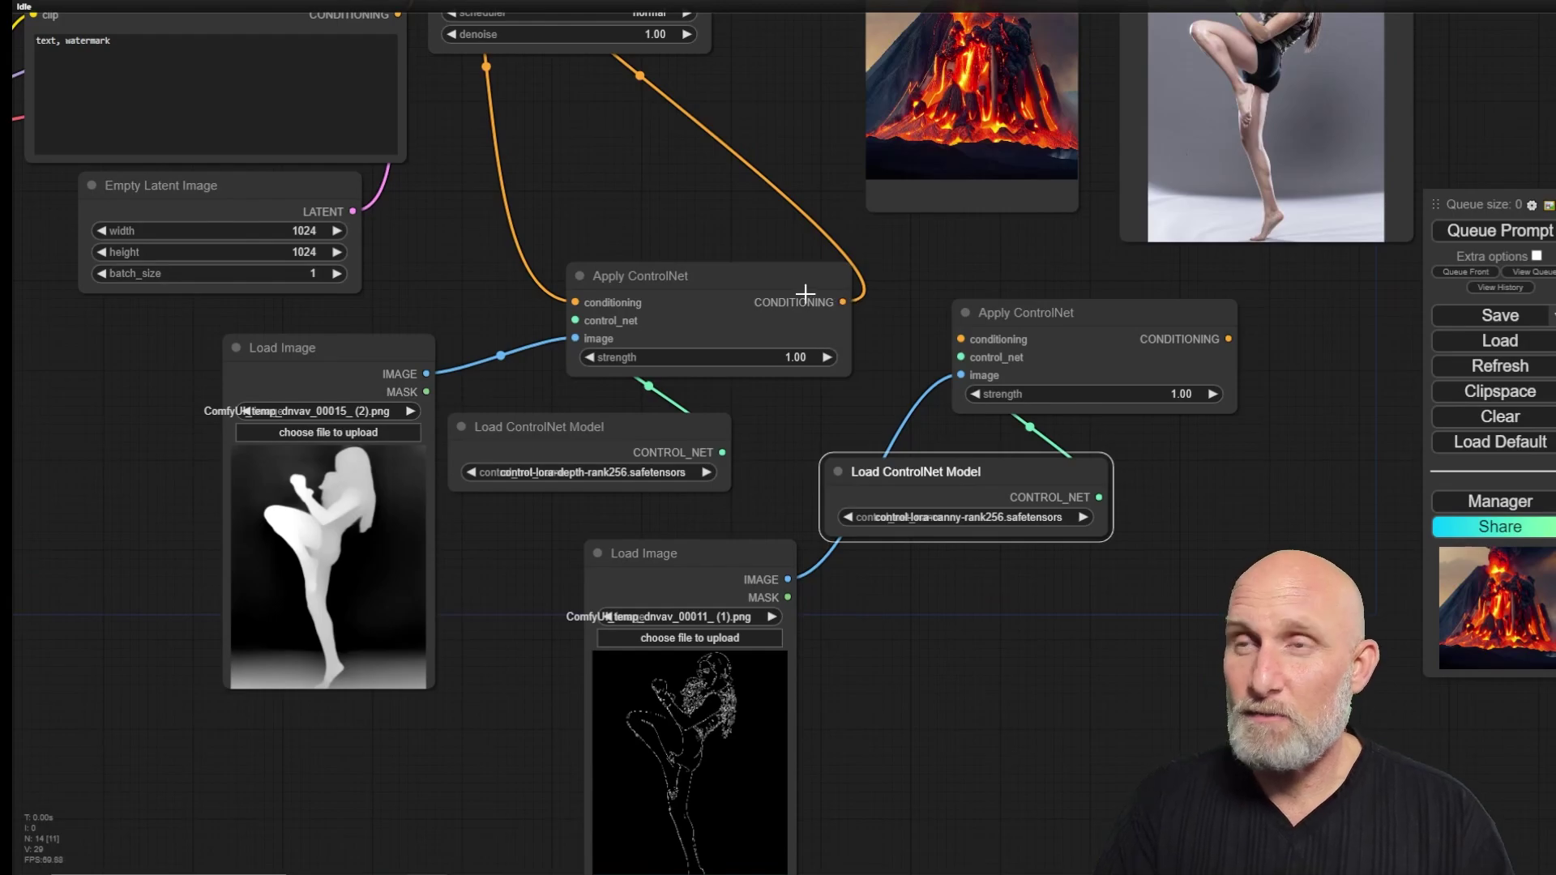
{"action": "left_click_drag", "start_coordinate": [804, 293], "coordinate": [960, 339]}
{"action": "left_click_drag", "start_coordinate": [1105, 313], "coordinate": [973, 309]}
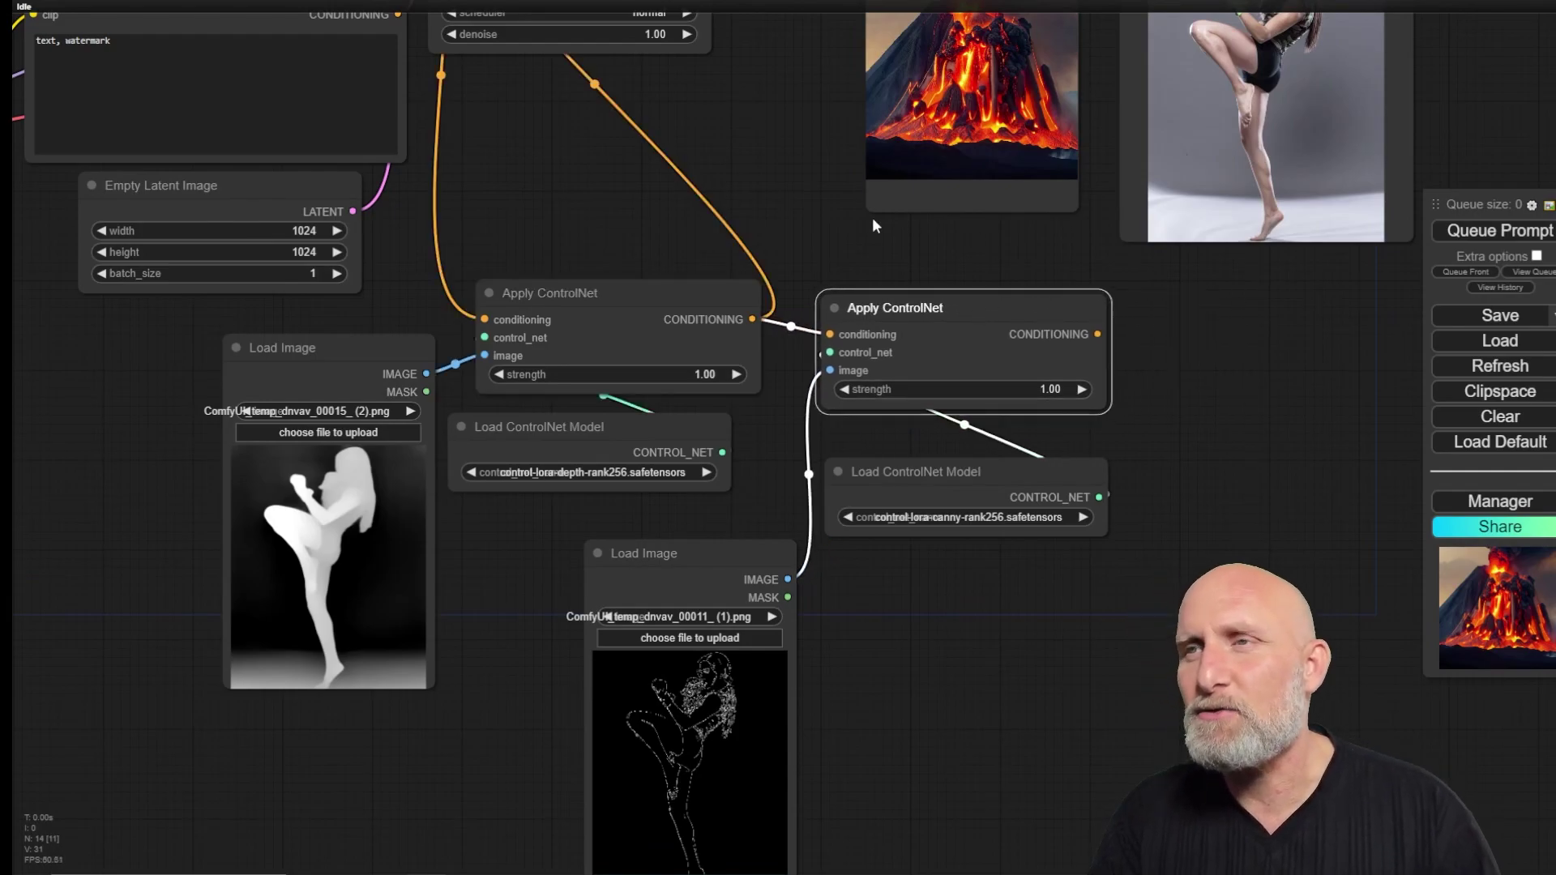
Step: Connect the second Apply ControlNet's conditioning output to the KSampler's positive input and move the canny Load ControlNet Model node lower
{"action": "scroll", "coordinate": [872, 218], "scroll_direction": "down", "scroll_amount": 3}
{"action": "left_click_drag", "start_coordinate": [778, 436], "coordinate": [467, 192]}
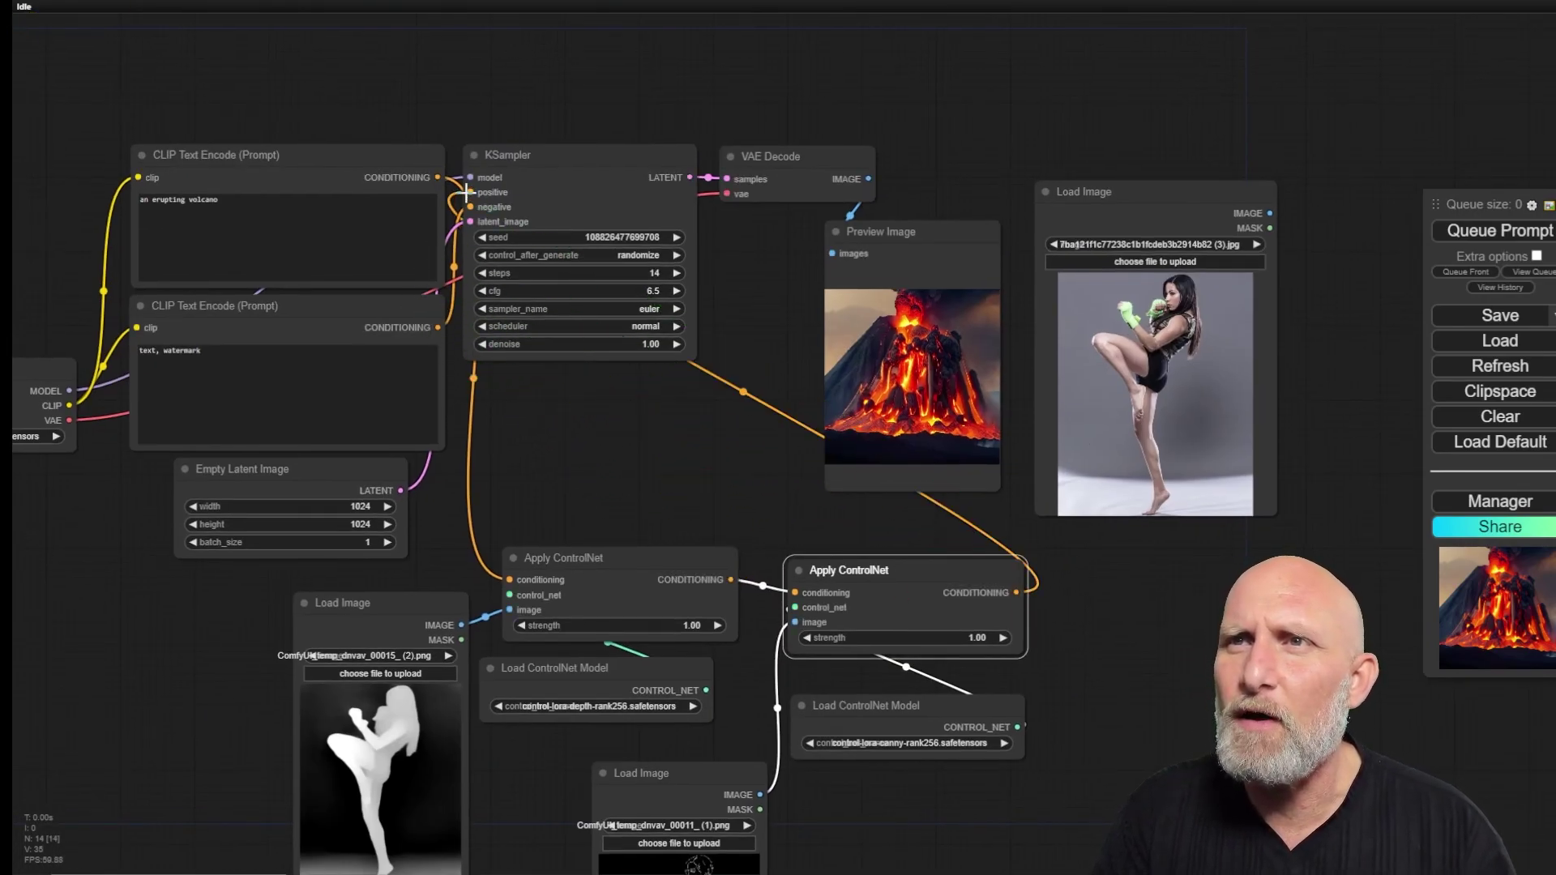
{"action": "left_click_drag", "start_coordinate": [1077, 618], "coordinate": [960, 576]}
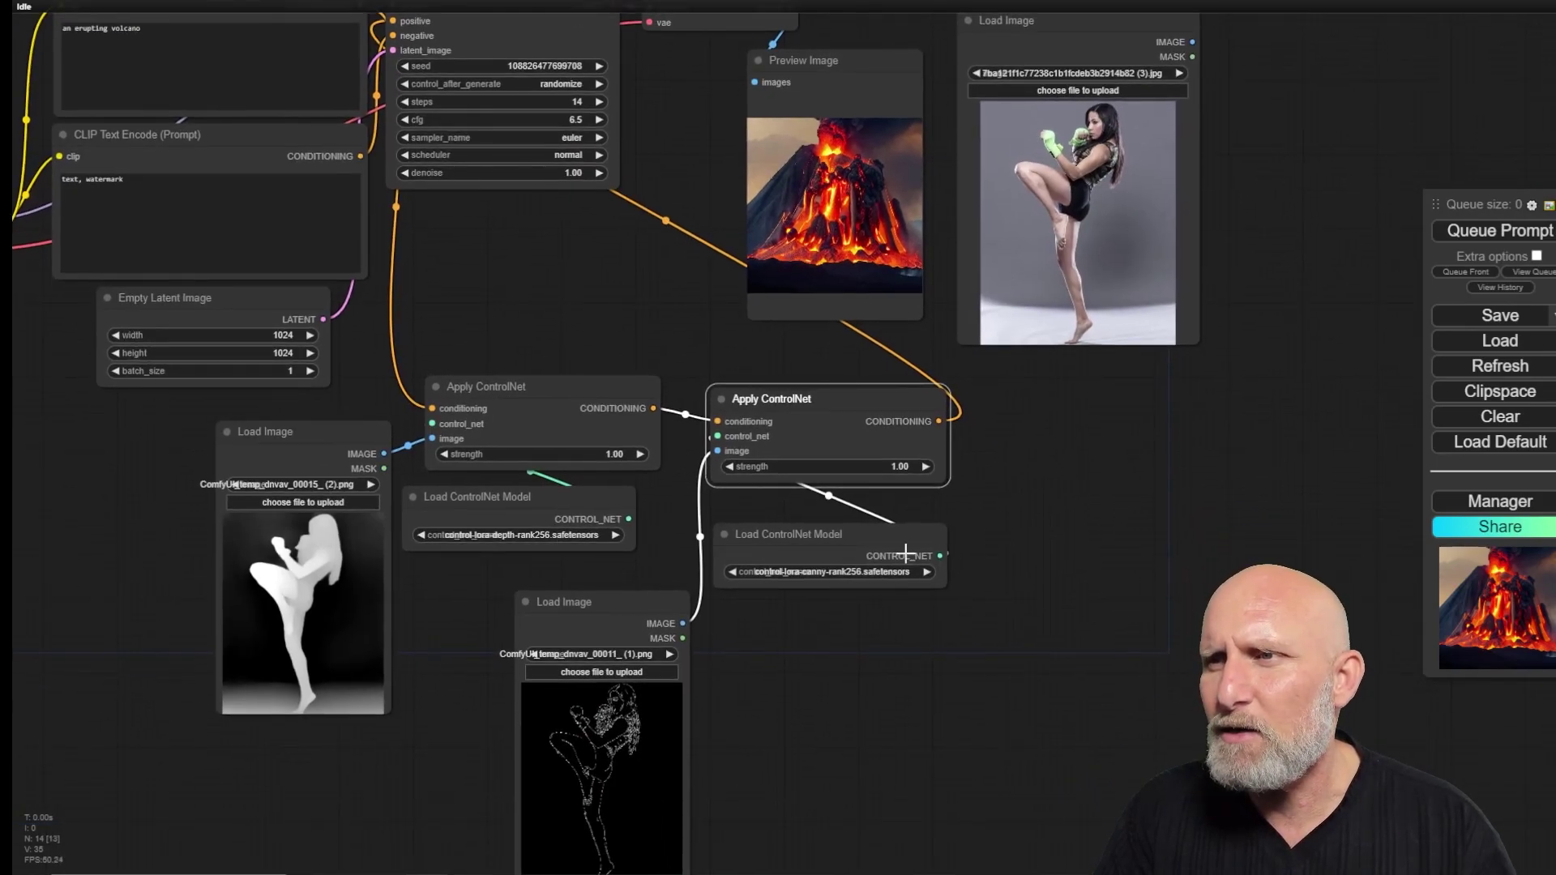
{"action": "left_click_drag", "start_coordinate": [787, 558], "coordinate": [793, 639]}
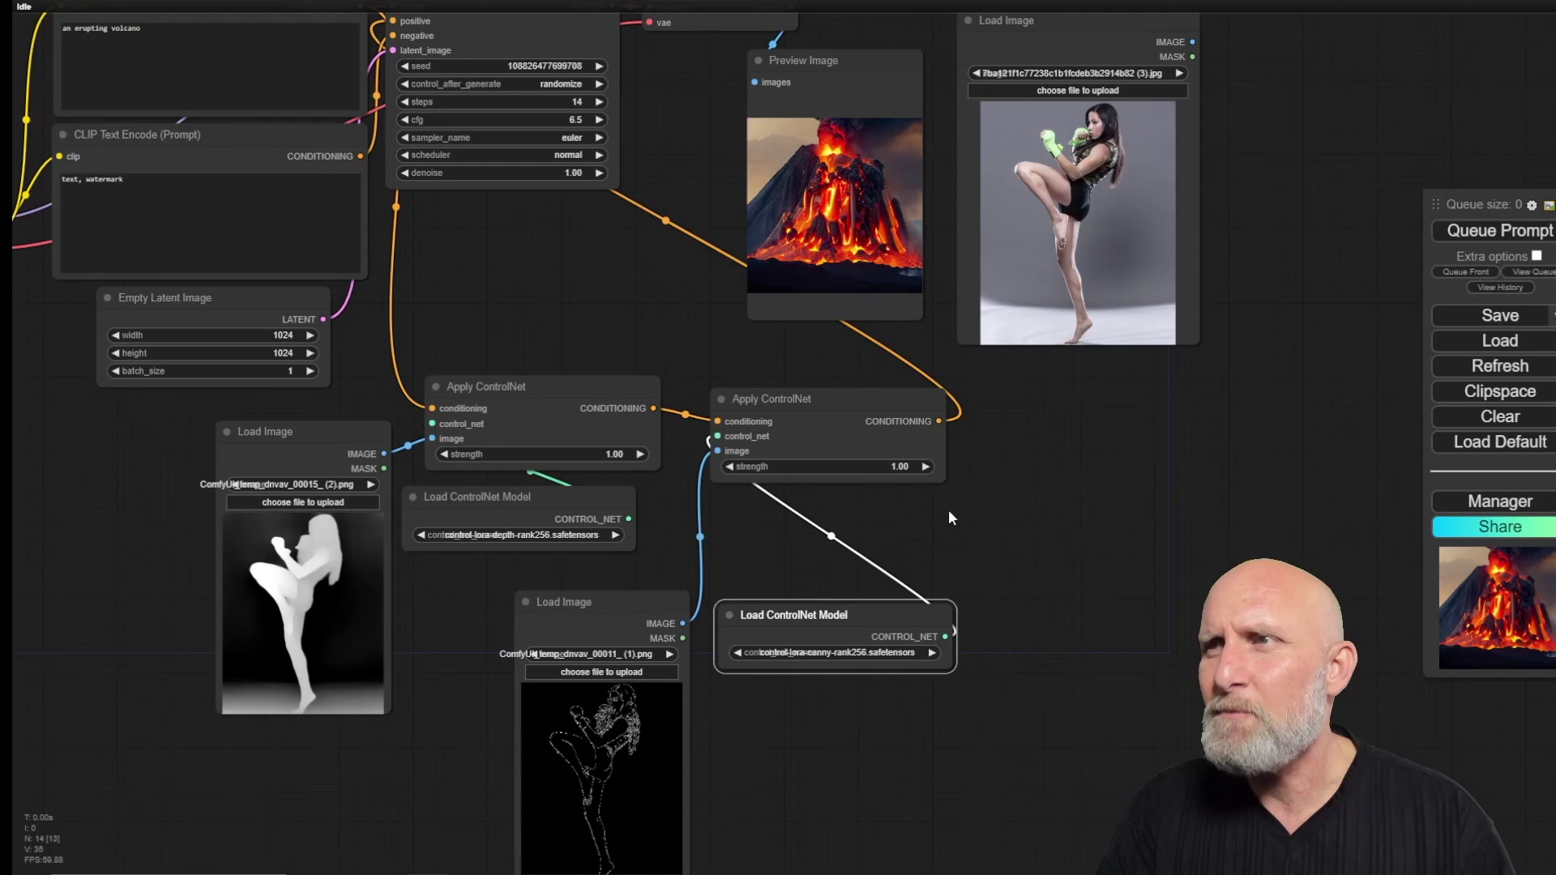
{"action": "left_click_drag", "start_coordinate": [1121, 424], "coordinate": [1199, 594]}
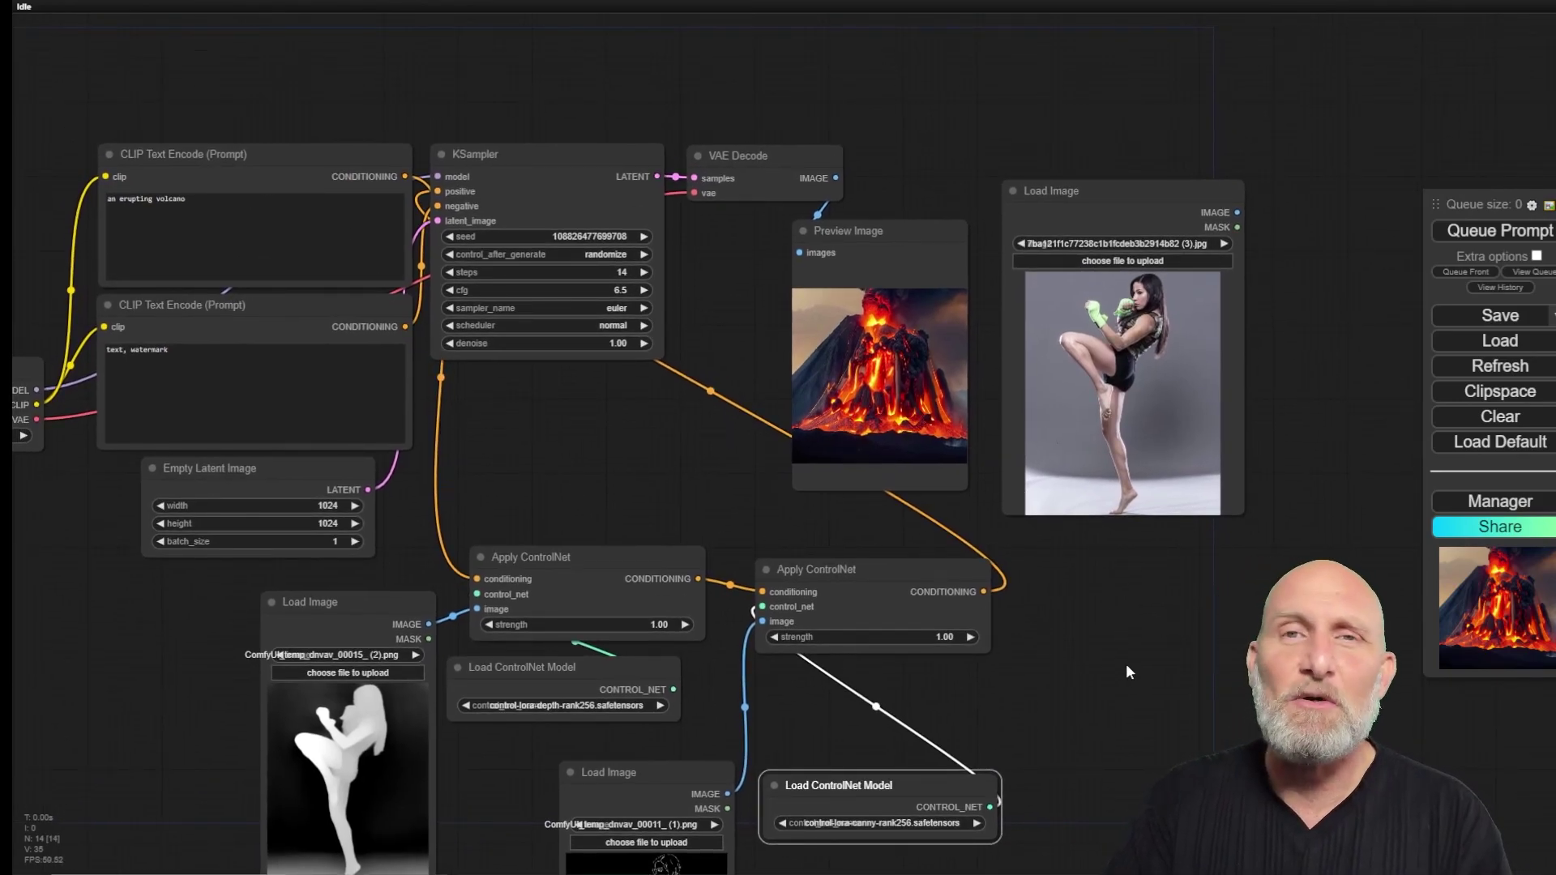
{"action": "left_click_drag", "start_coordinate": [1135, 702], "coordinate": [1180, 399]}
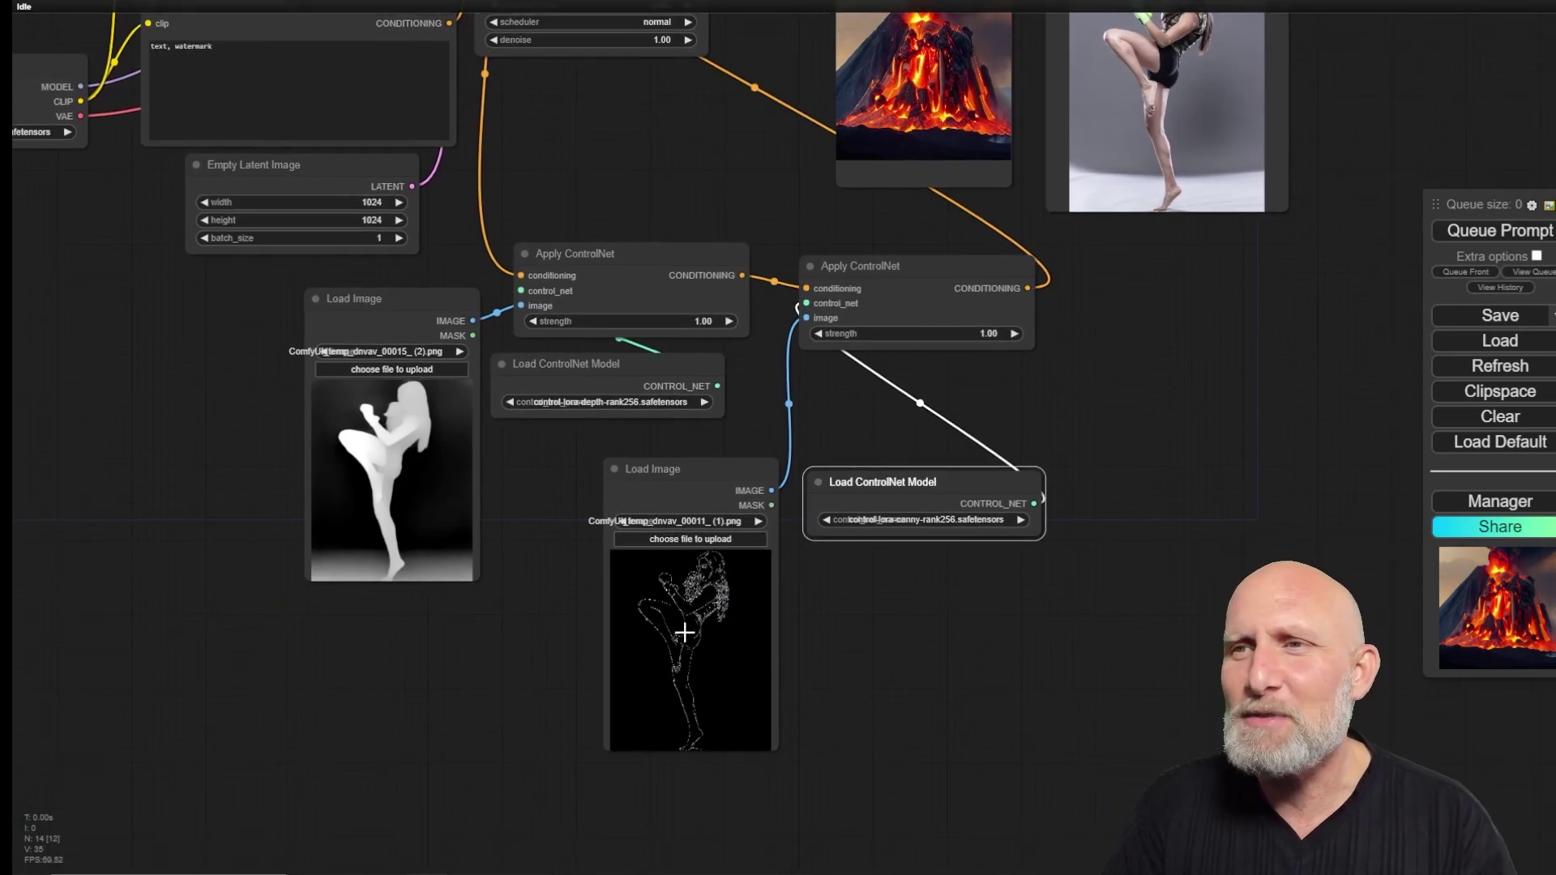
{"action": "left_click_drag", "start_coordinate": [1092, 315], "coordinate": [1093, 543]}
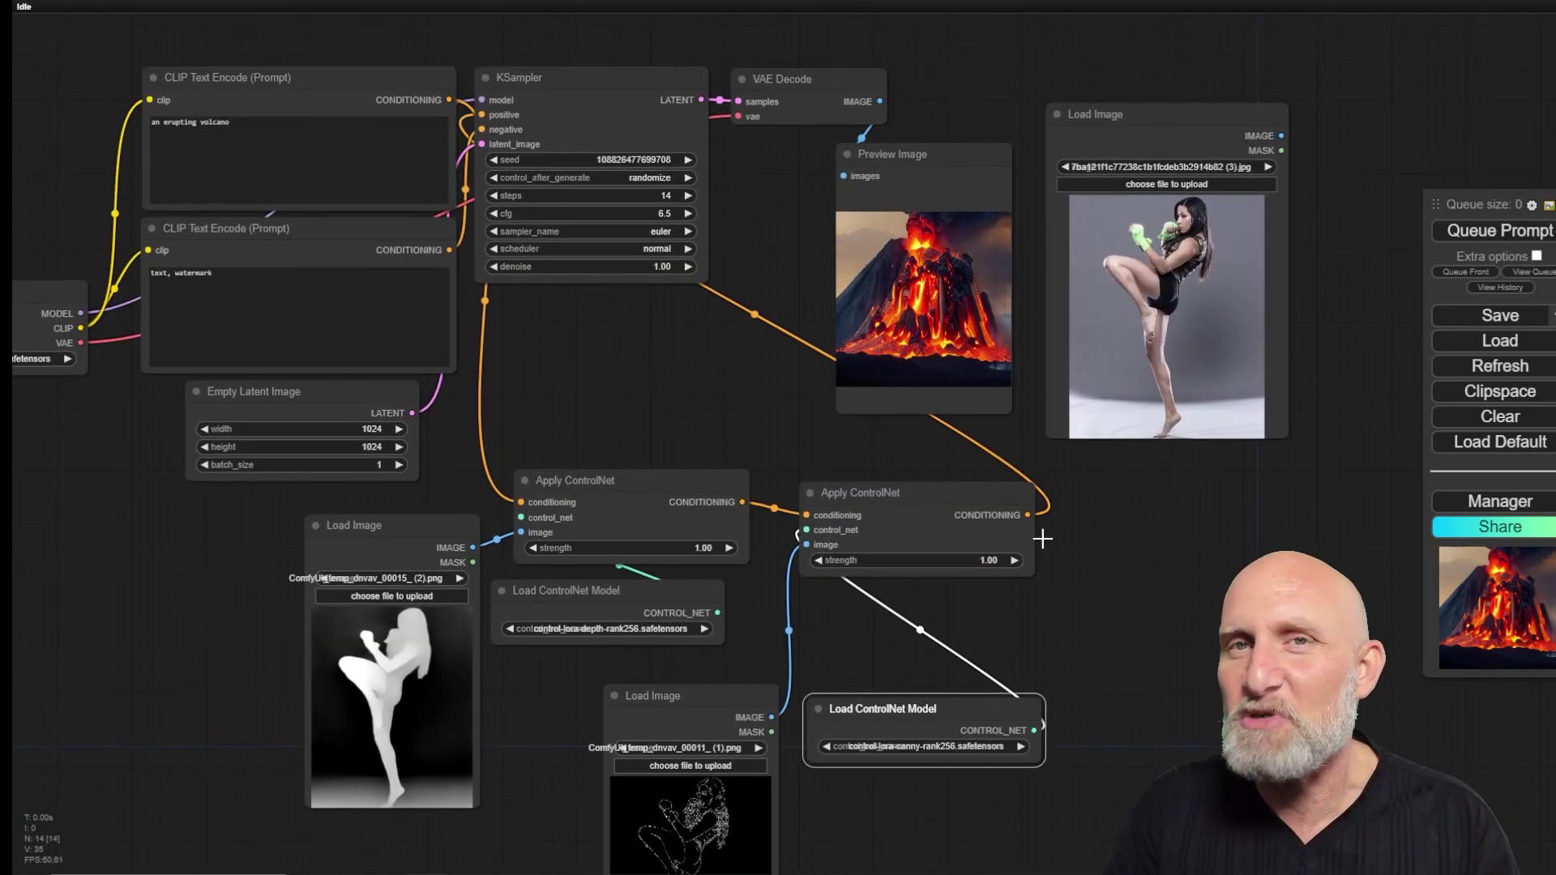
Step: Set the Empty Latent Image width to 768 and queue the prompt with the chained depth and canny ControlNets
{"action": "left_click_drag", "start_coordinate": [892, 645], "coordinate": [972, 512]}
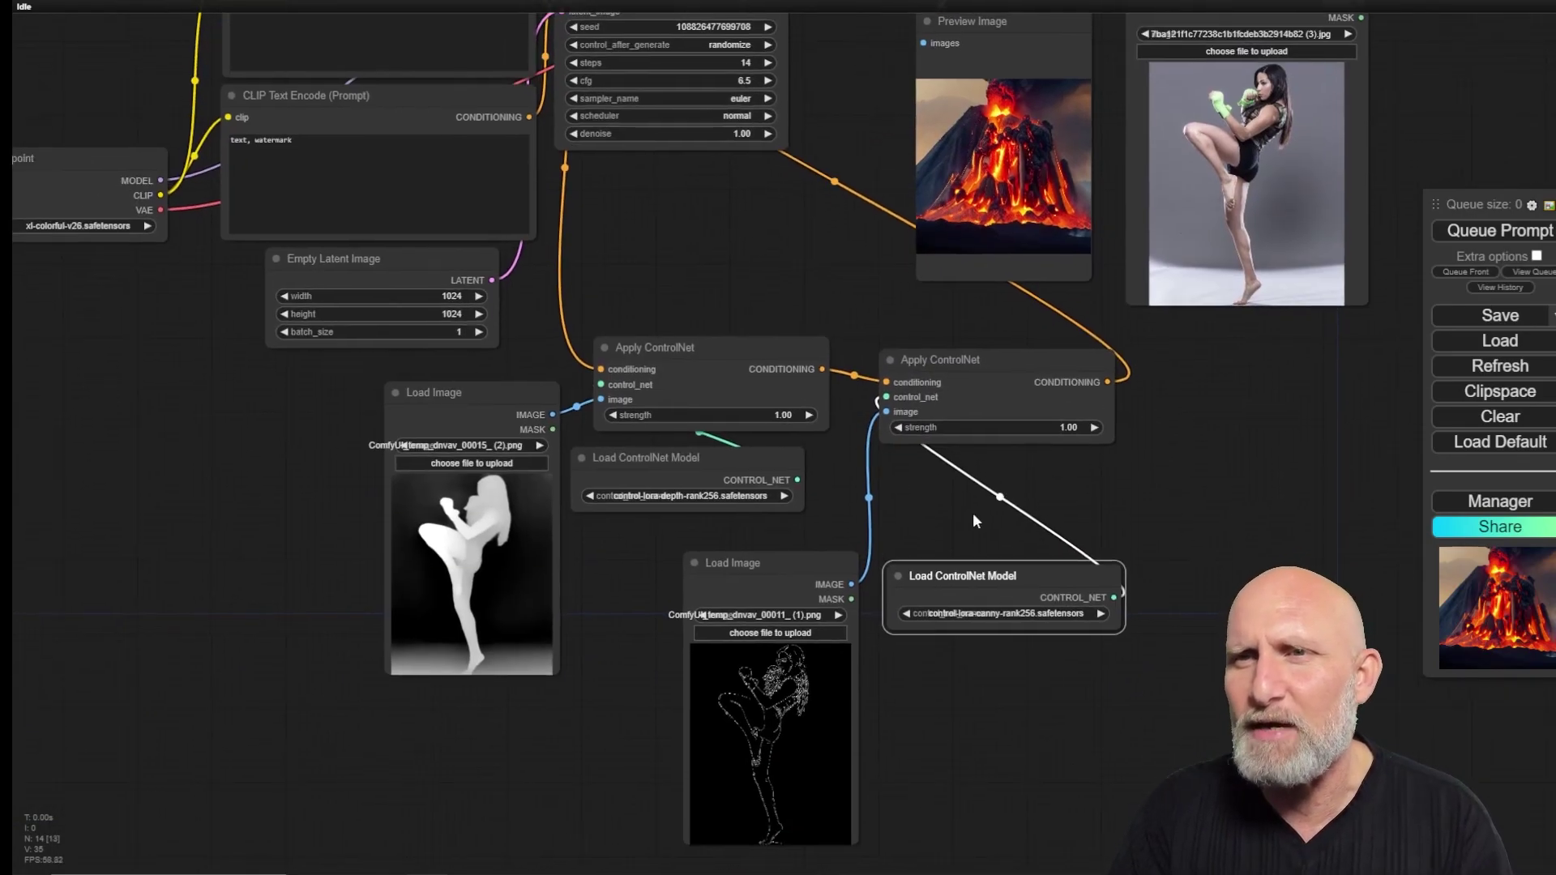
{"action": "left_click", "coordinate": [454, 296]}
{"action": "type", "text": "76"}
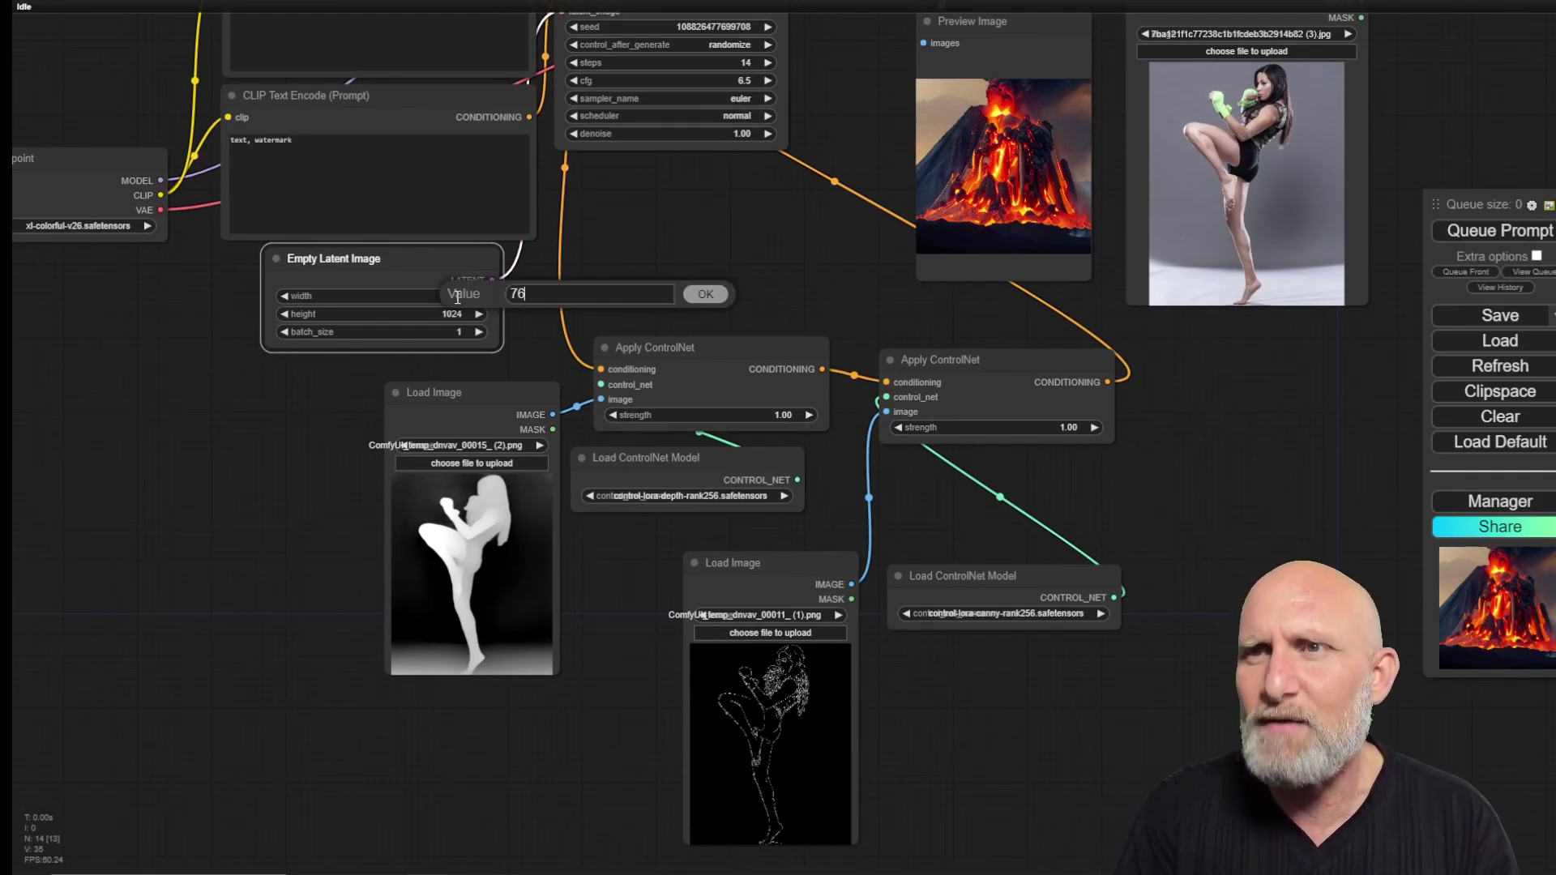
{"action": "type", "text": "8"}
{"action": "key", "text": "Return"}
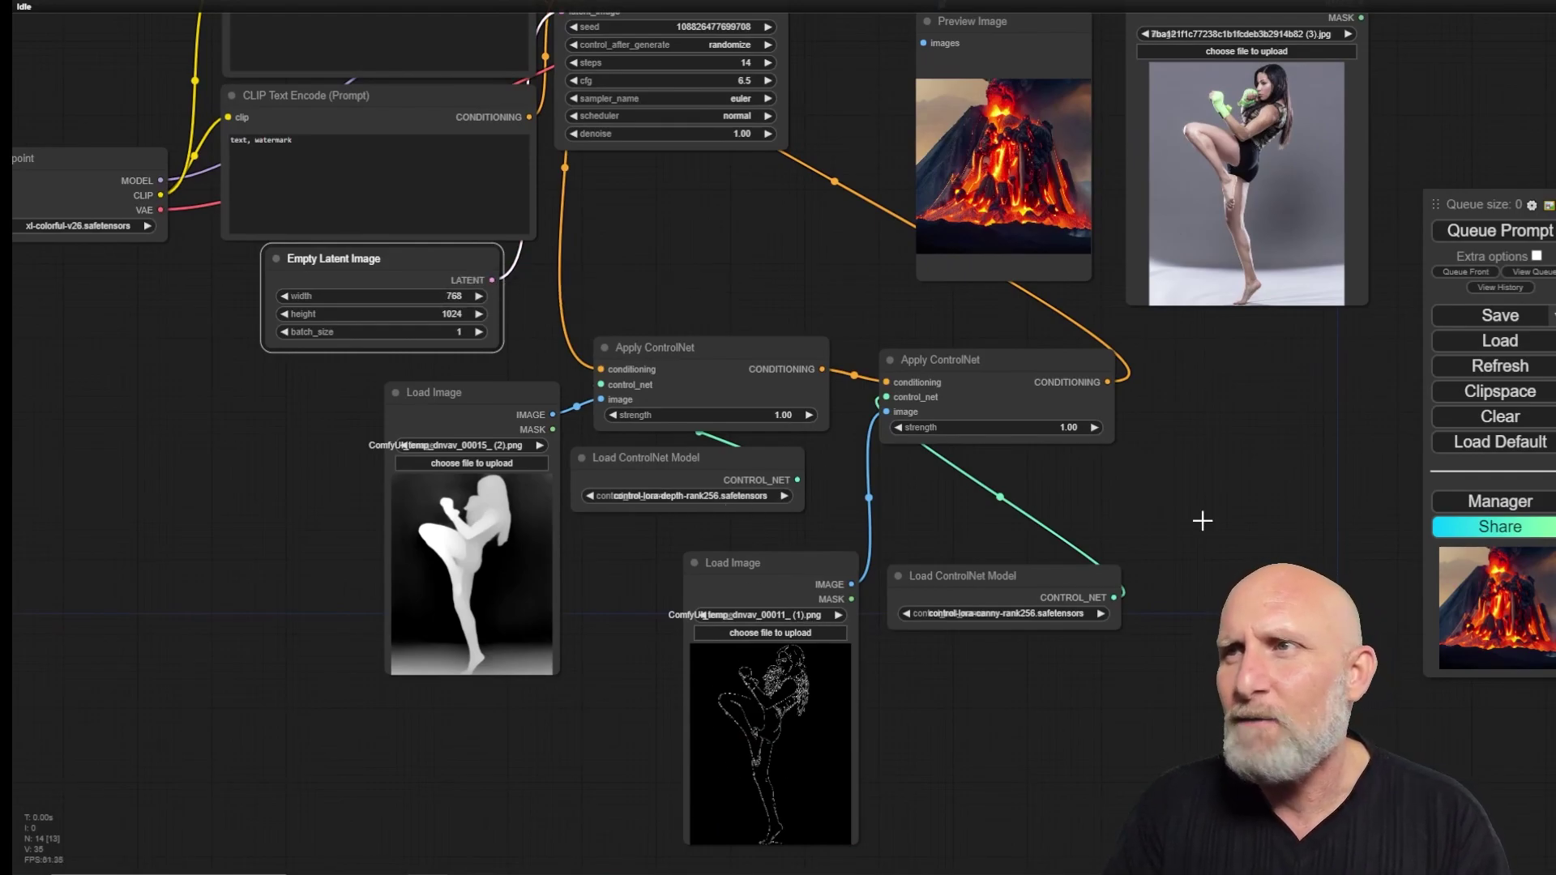
{"action": "left_click", "coordinate": [1498, 231]}
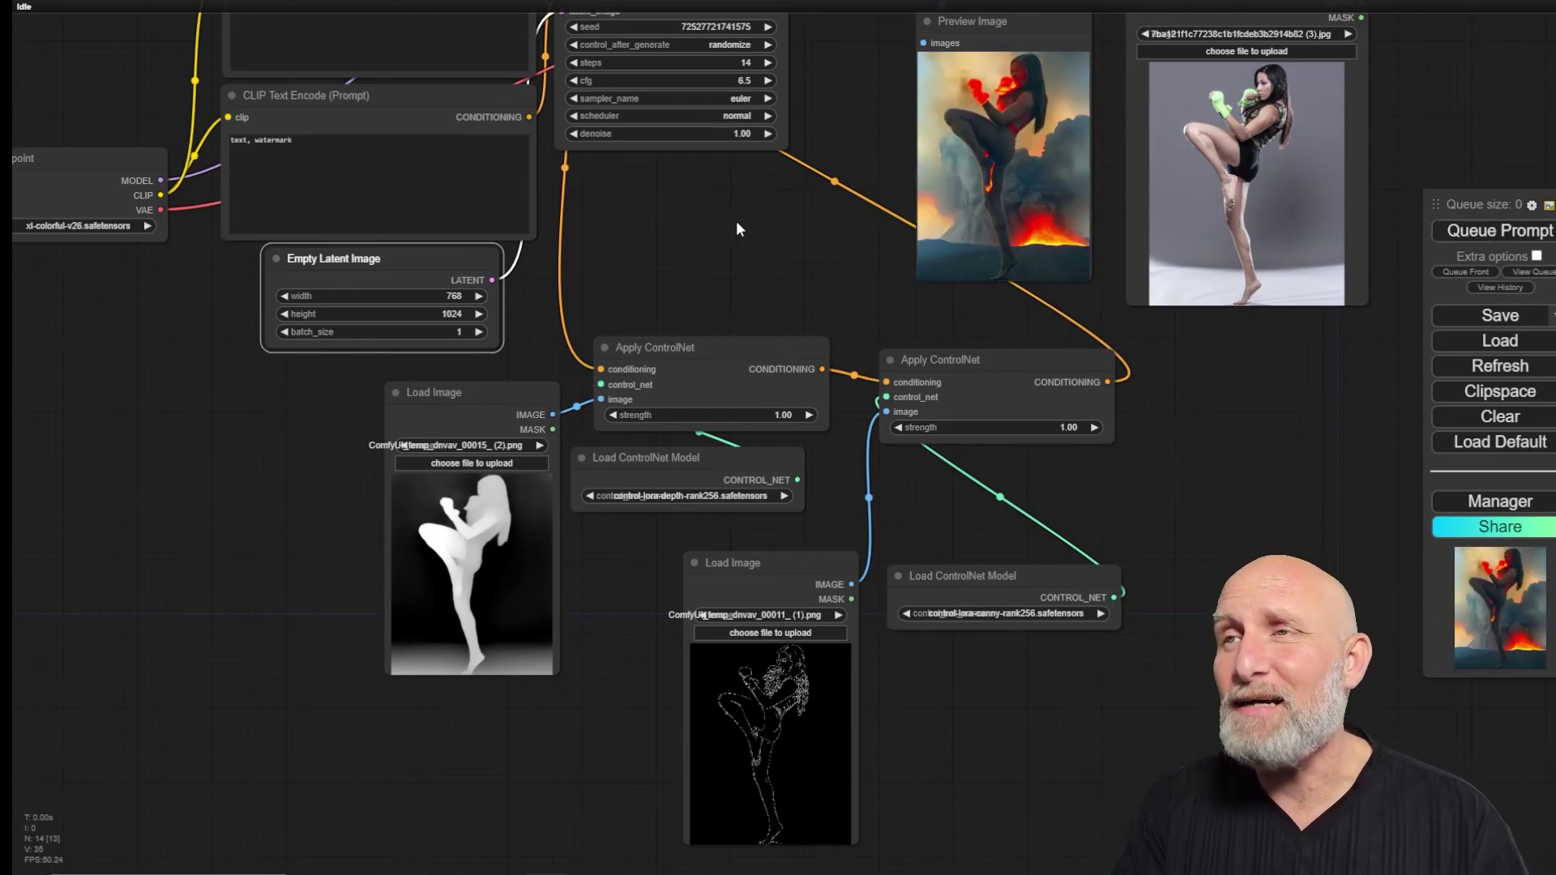
Step: Inspect the generated volcano image up close against the original kicking-pose photo
{"action": "scroll", "coordinate": [819, 192], "scroll_direction": "up", "scroll_amount": 6}
{"action": "left_click_drag", "start_coordinate": [926, 80], "coordinate": [470, 421]}
{"action": "scroll", "coordinate": [444, 413], "scroll_direction": "up", "scroll_amount": 2}
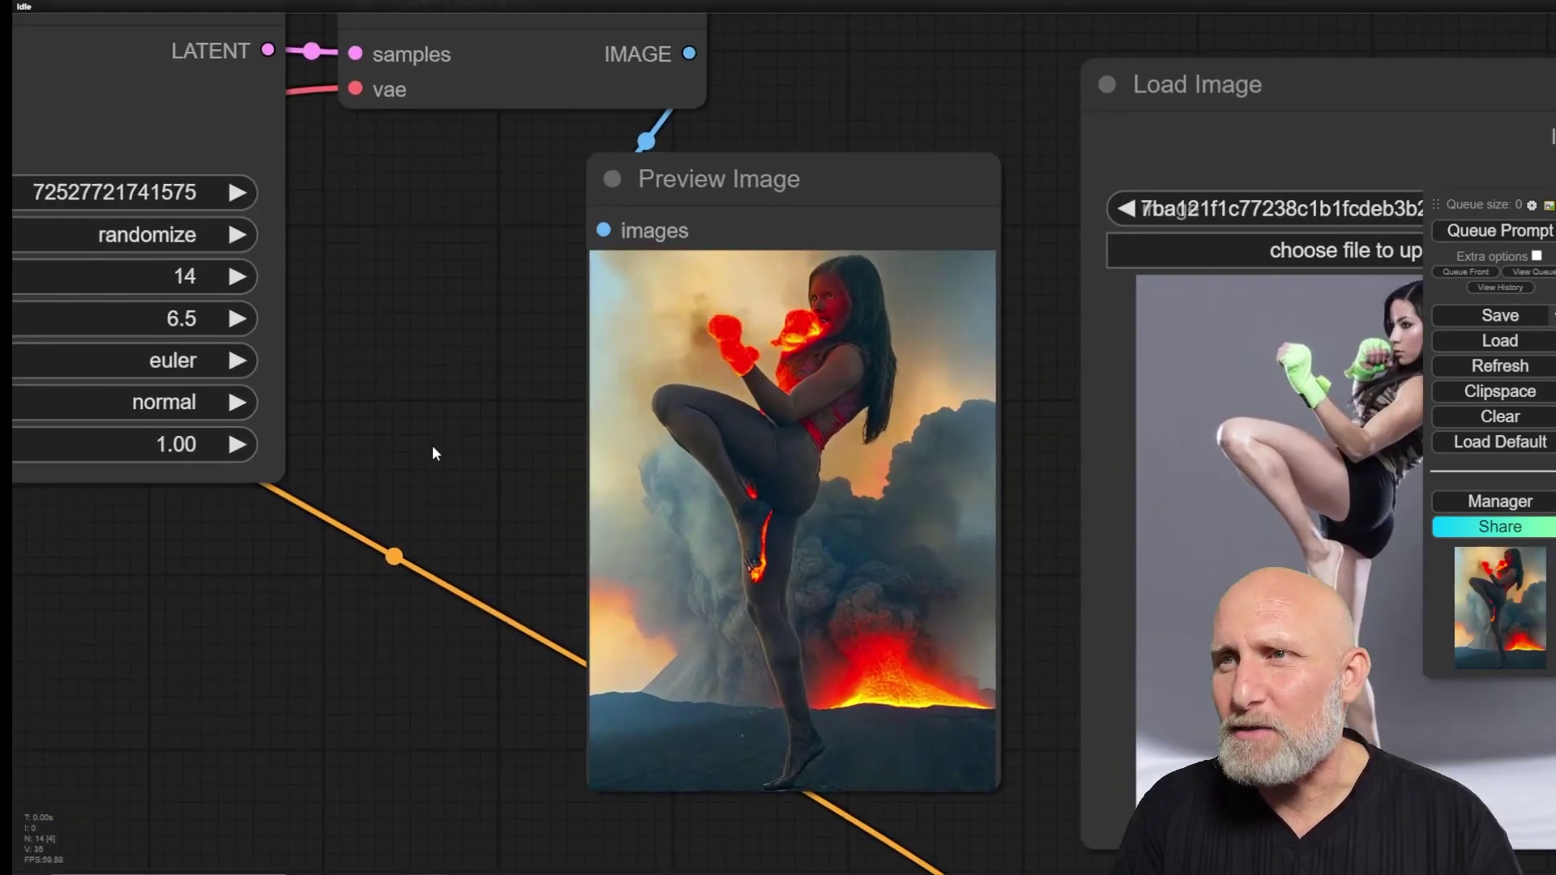
{"action": "left_click_drag", "start_coordinate": [461, 481], "coordinate": [391, 406]}
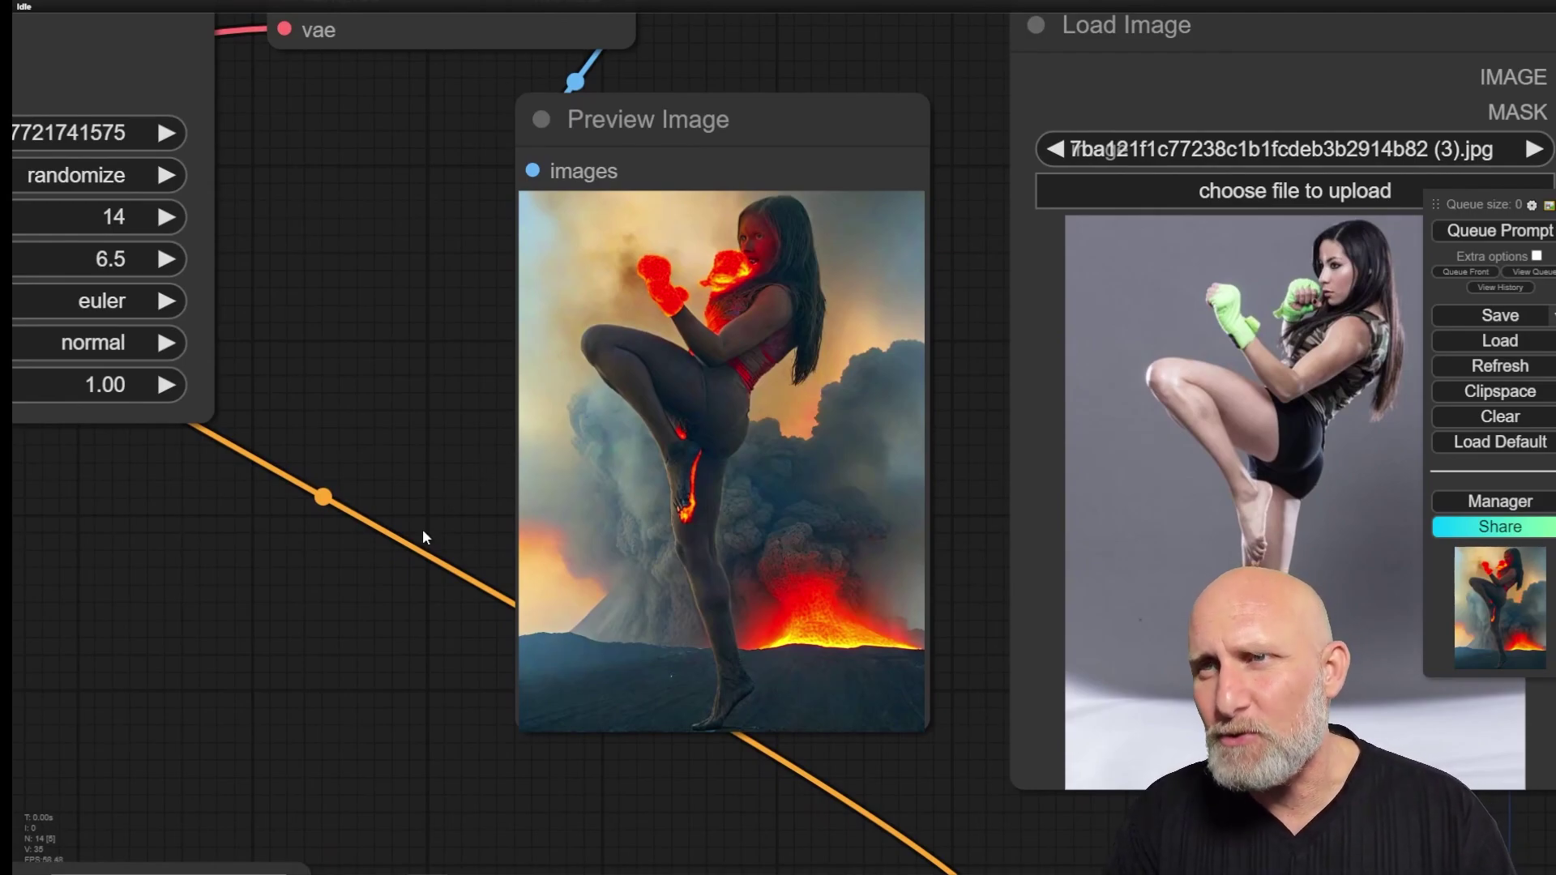
Step: Place the depth and canny Load Image nodes around the Preview Image node and compare both maps with the generated figure
{"action": "scroll", "coordinate": [423, 537], "scroll_direction": "down", "scroll_amount": 2}
{"action": "left_click_drag", "start_coordinate": [304, 723], "coordinate": [583, 197]}
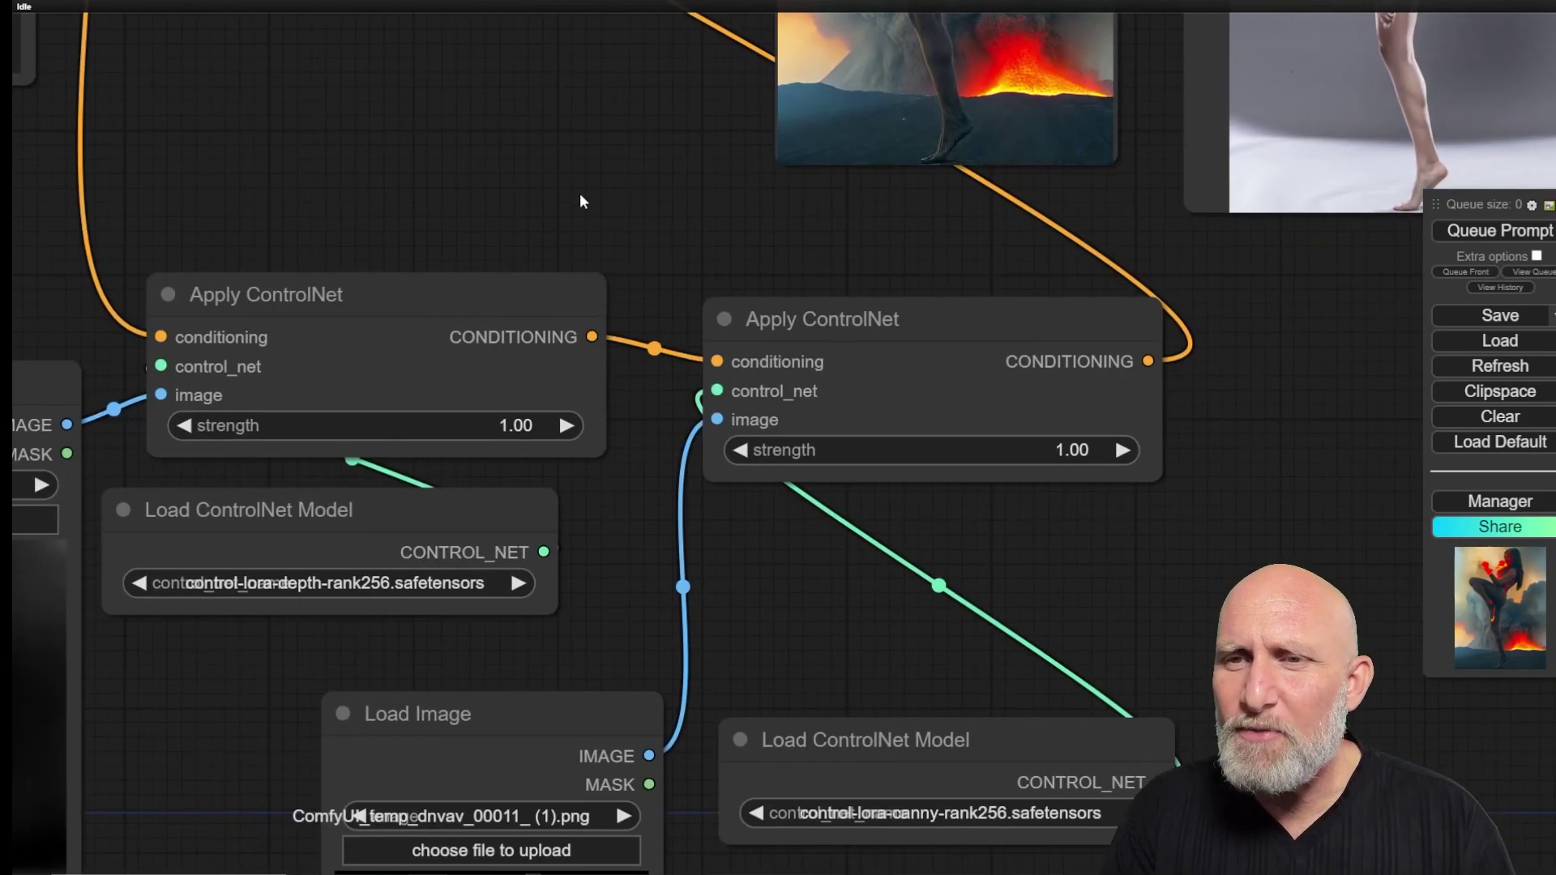
{"action": "scroll", "coordinate": [487, 613], "scroll_direction": "down", "scroll_amount": 4}
{"action": "left_click_drag", "start_coordinate": [364, 726], "coordinate": [510, 604]}
{"action": "left_click_drag", "start_coordinate": [371, 367], "coordinate": [750, 55]}
{"action": "left_click_drag", "start_coordinate": [709, 562], "coordinate": [1078, 293]}
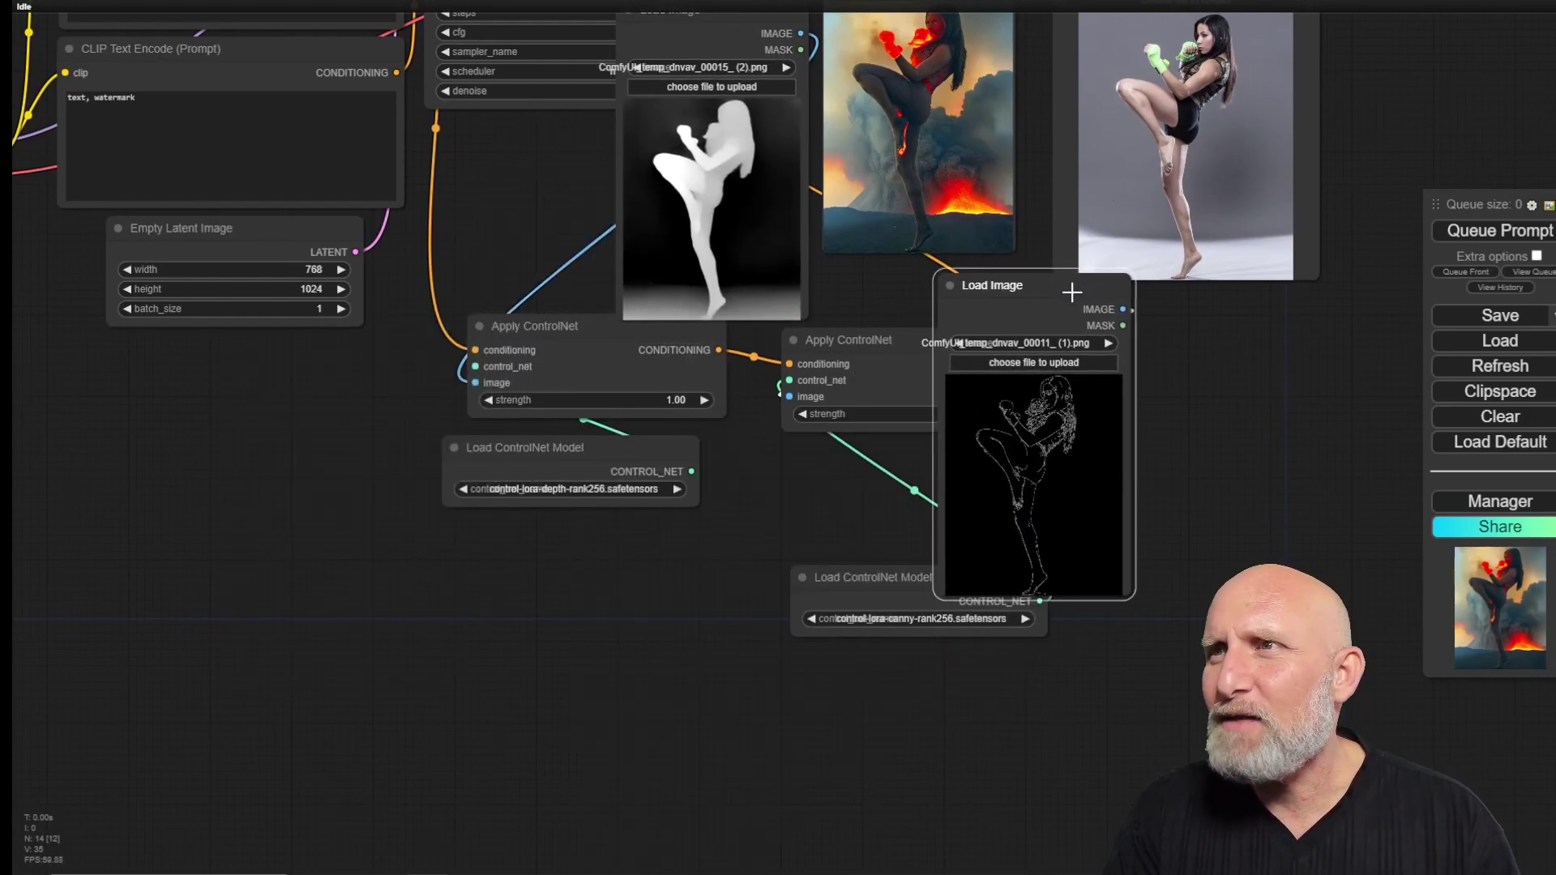
{"action": "left_click_drag", "start_coordinate": [1266, 455], "coordinate": [1110, 855]}
{"action": "scroll", "coordinate": [1116, 711], "scroll_direction": "up", "scroll_amount": 5}
{"action": "left_click_drag", "start_coordinate": [1116, 711], "coordinate": [1092, 552]}
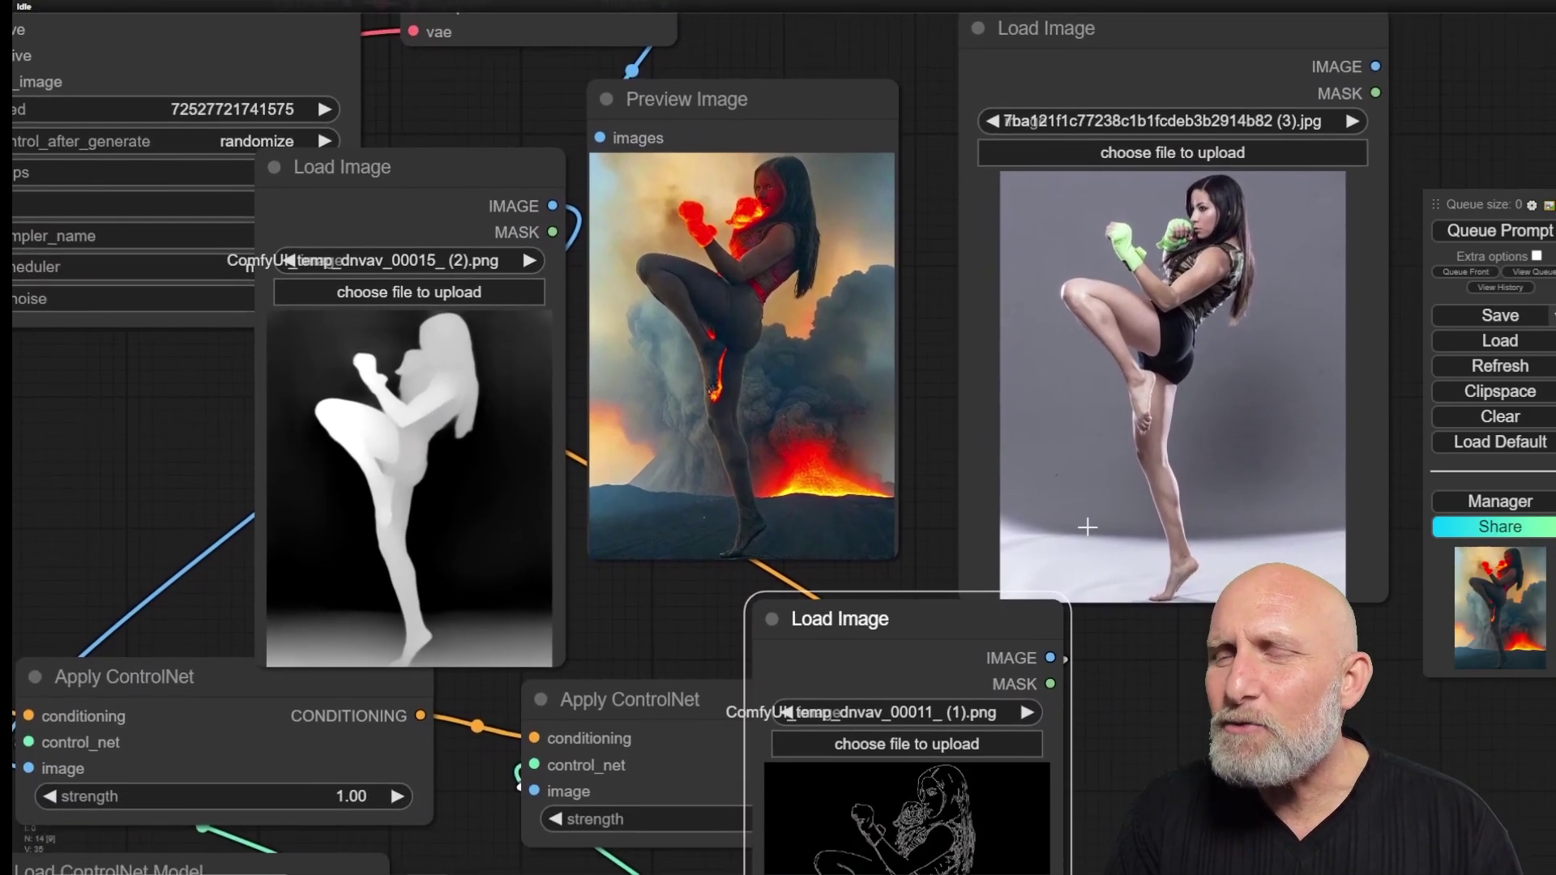
{"action": "left_click_drag", "start_coordinate": [970, 611], "coordinate": [1143, 90]}
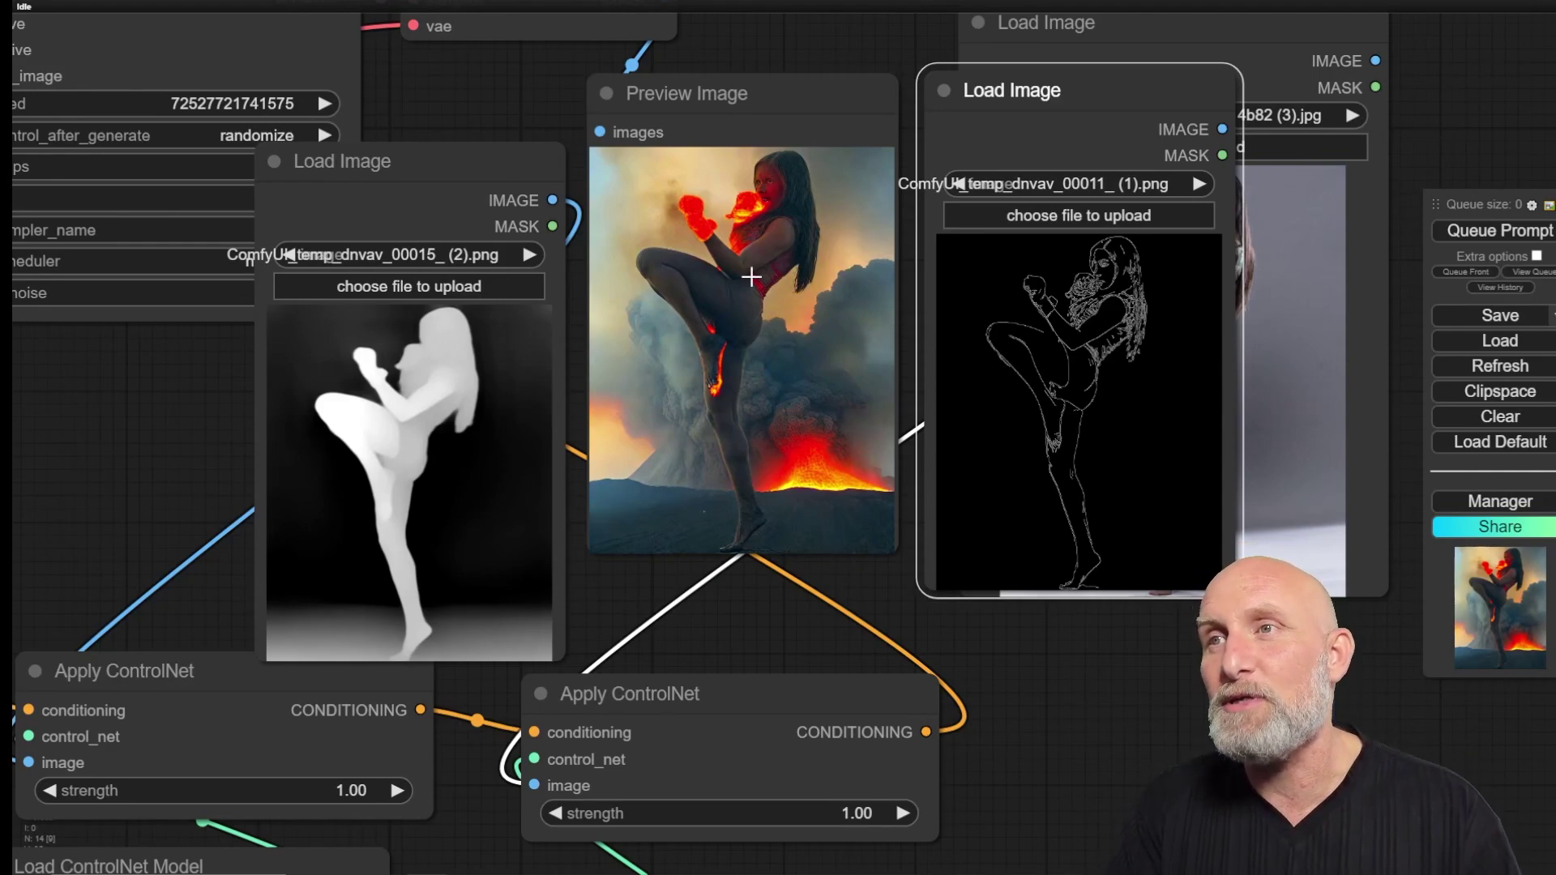
{"action": "scroll", "coordinate": [751, 278], "scroll_direction": "up", "scroll_amount": 3}
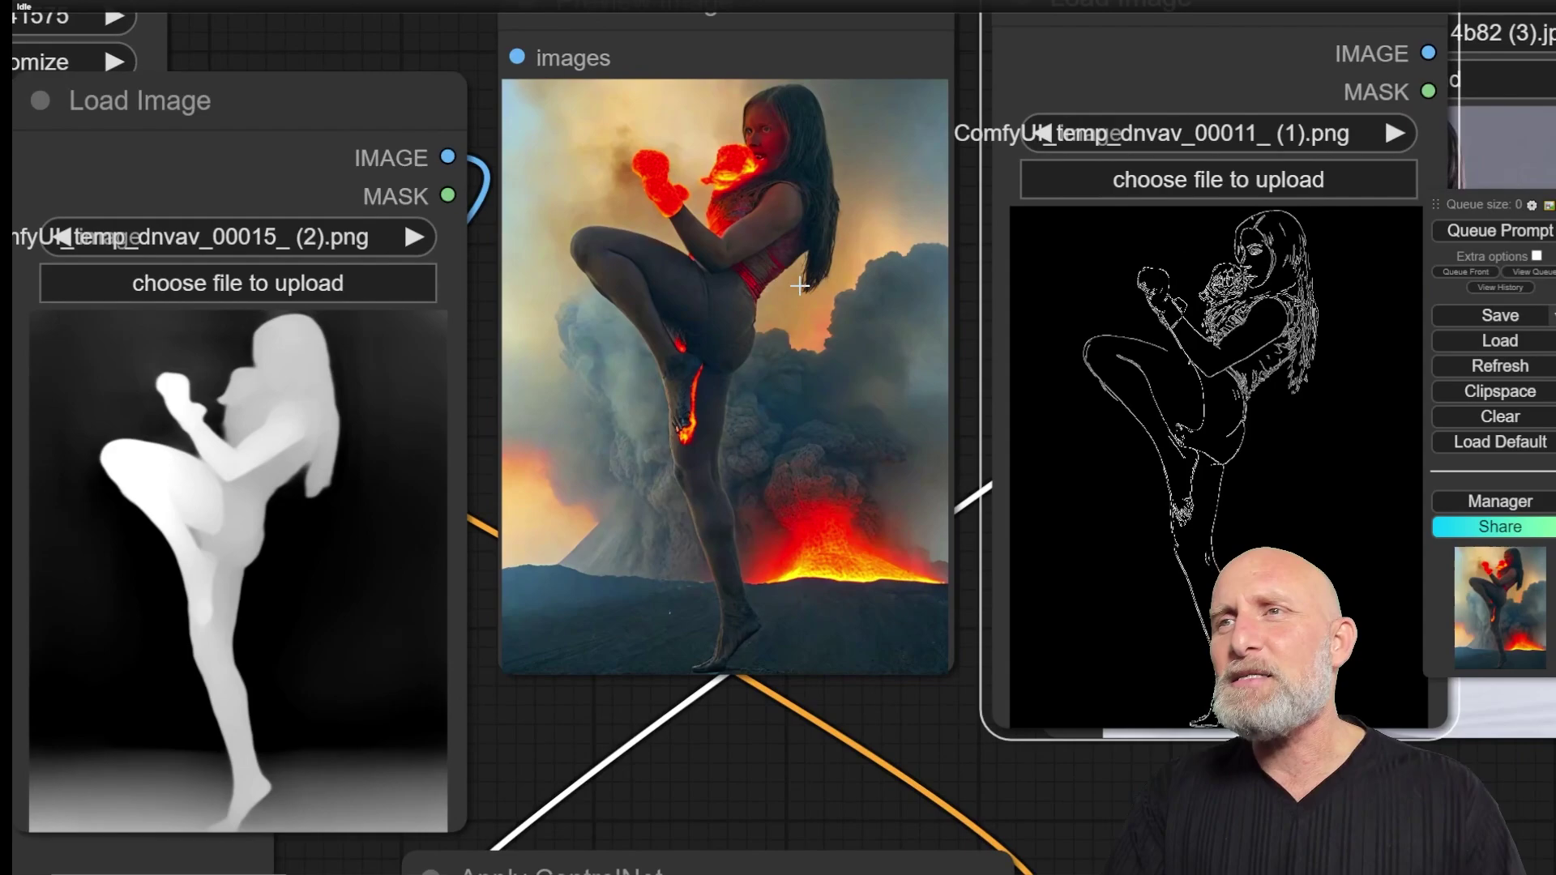
{"action": "scroll", "coordinate": [772, 407], "scroll_direction": "down", "scroll_amount": 2}
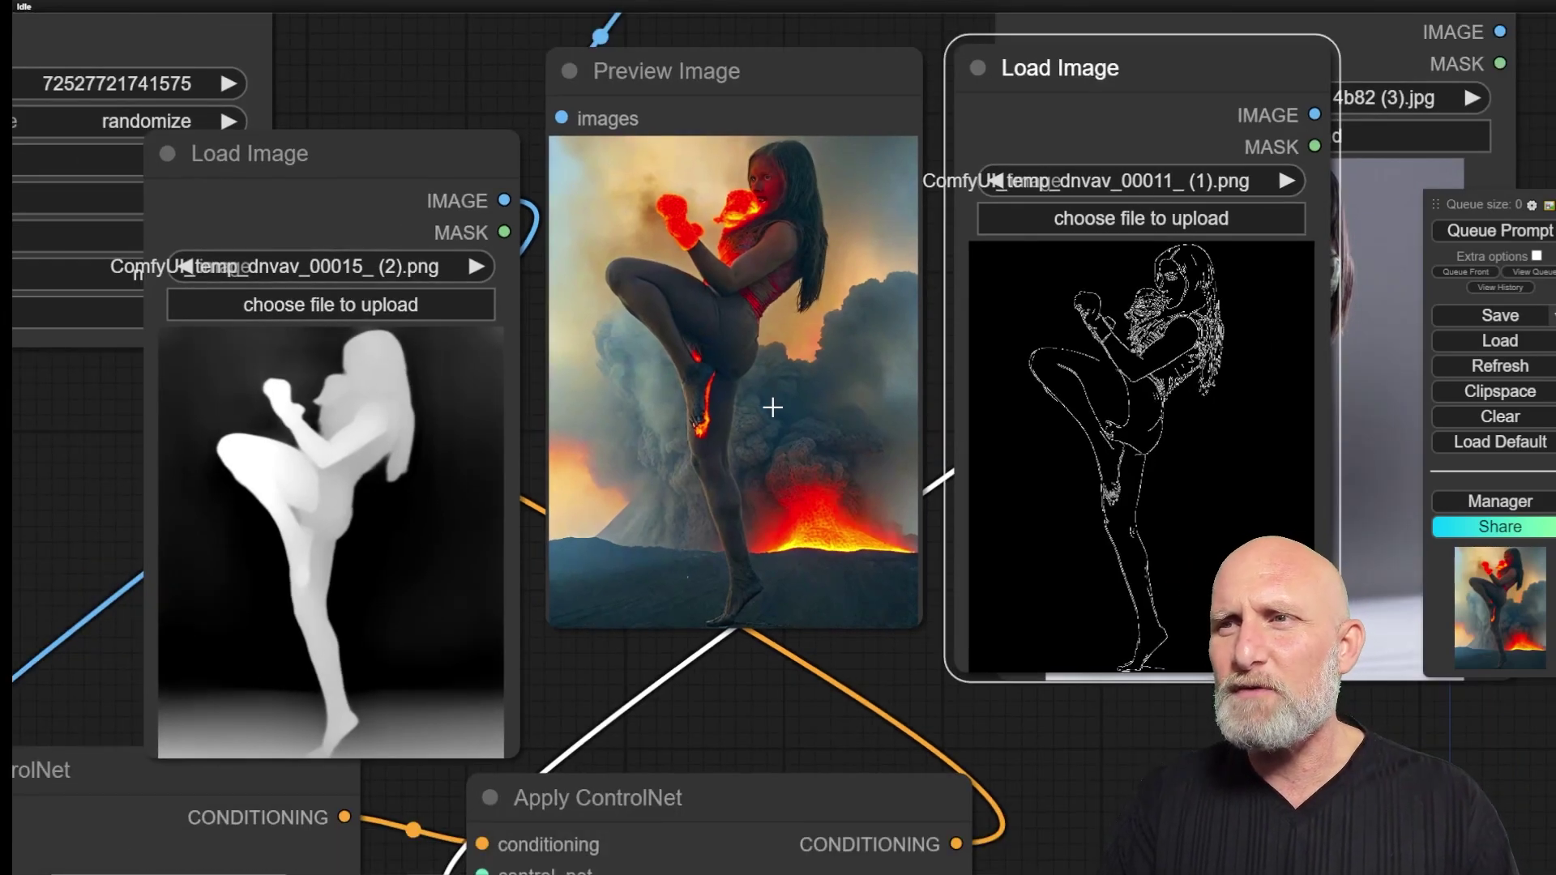
{"action": "scroll", "coordinate": [772, 406], "scroll_direction": "down", "scroll_amount": 1}
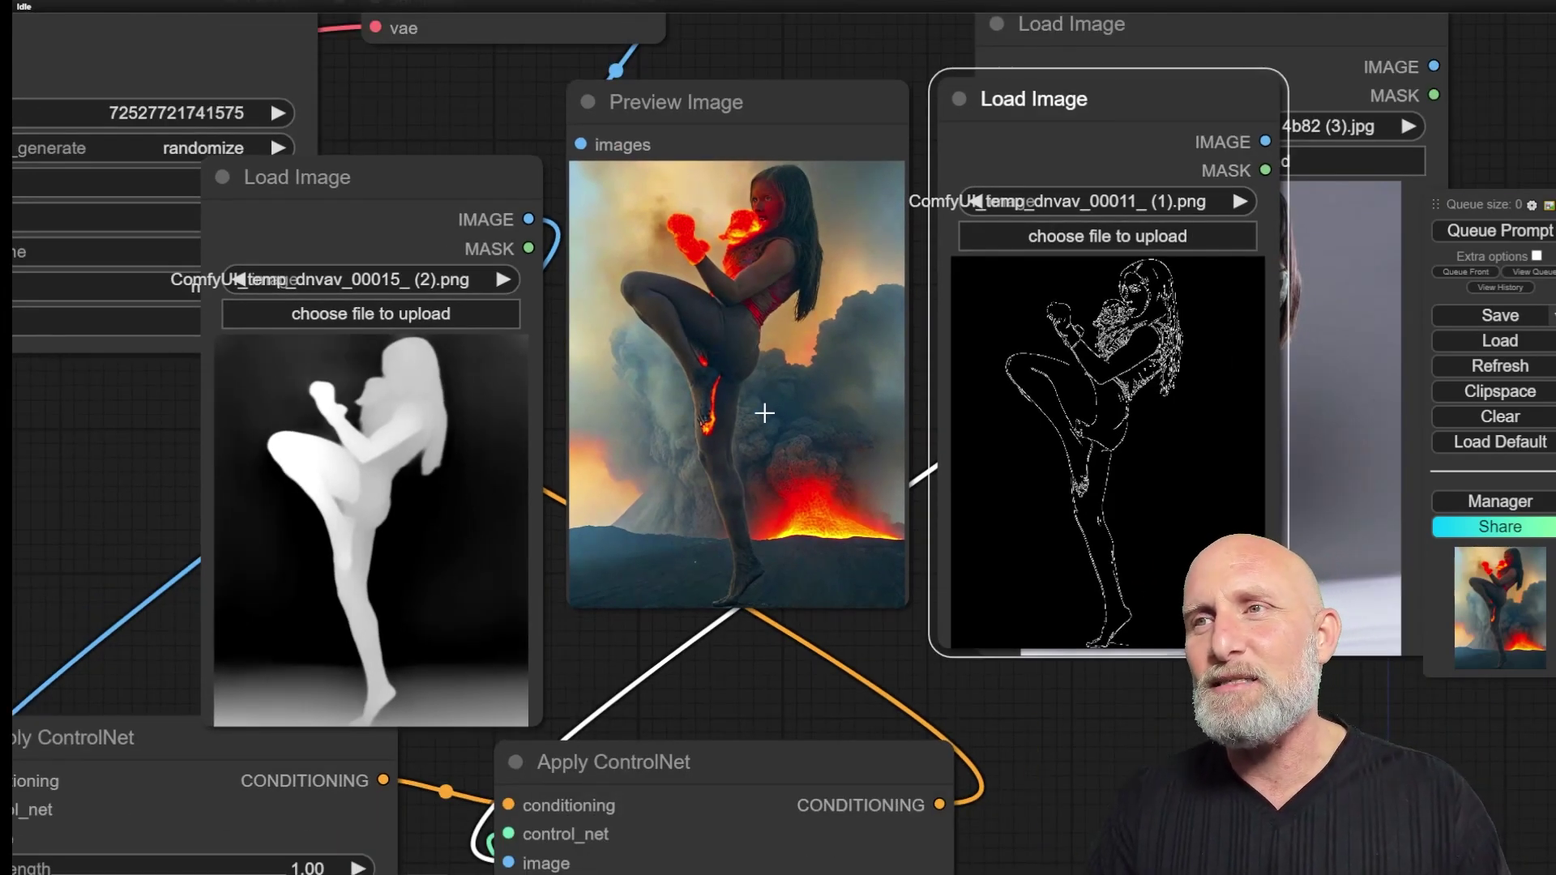
Step: Replace the current graph with the ComfyUI default workflow
{"action": "scroll", "coordinate": [764, 413], "scroll_direction": "down", "scroll_amount": 5}
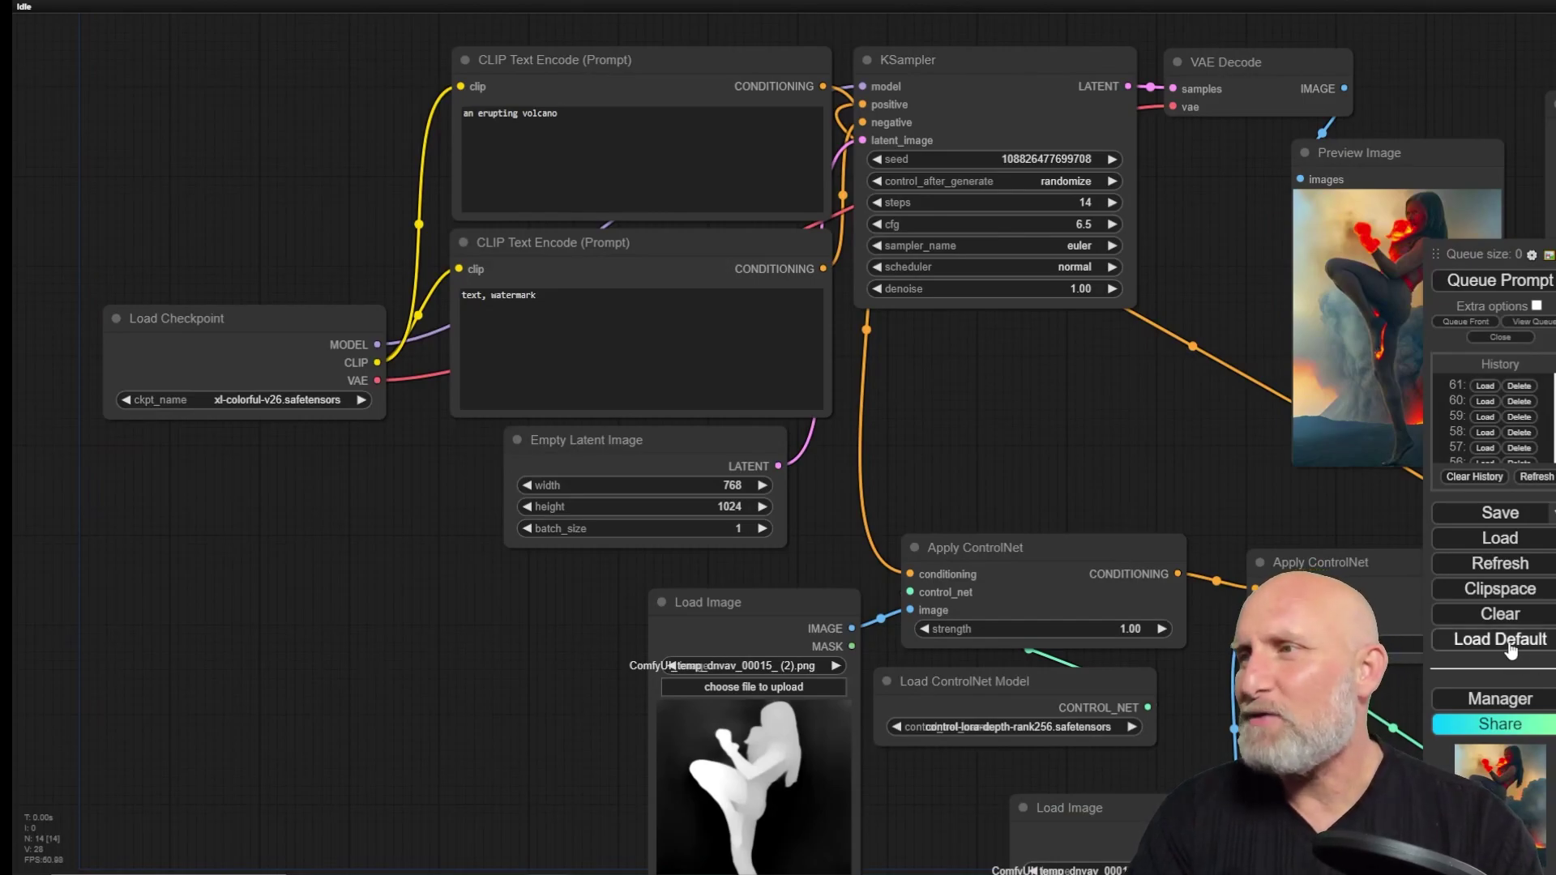
{"action": "left_click", "coordinate": [1510, 648]}
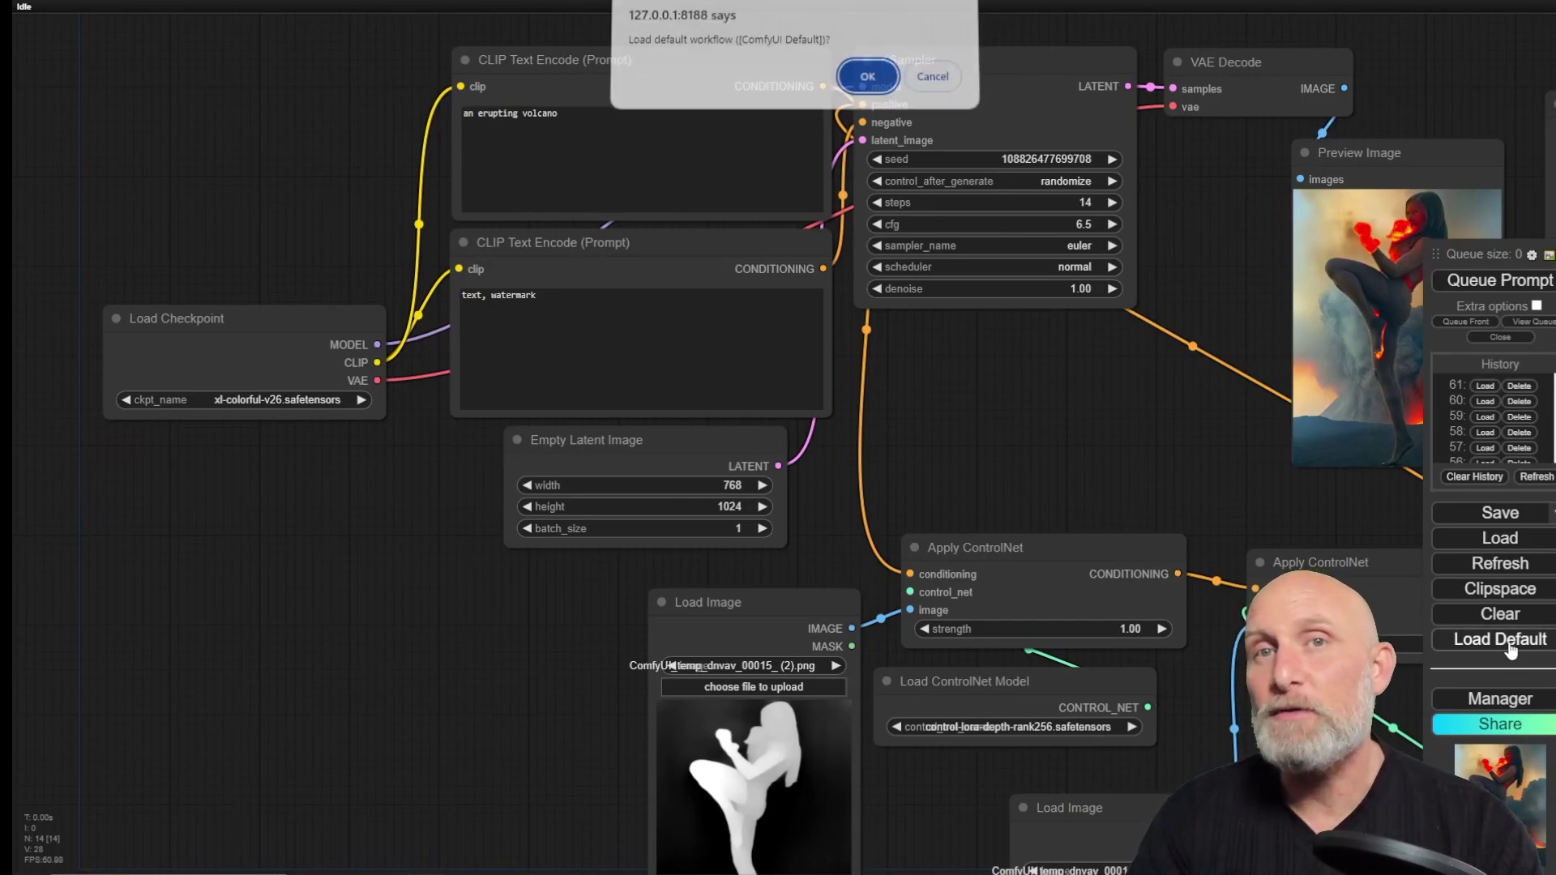
{"action": "left_click", "coordinate": [864, 84]}
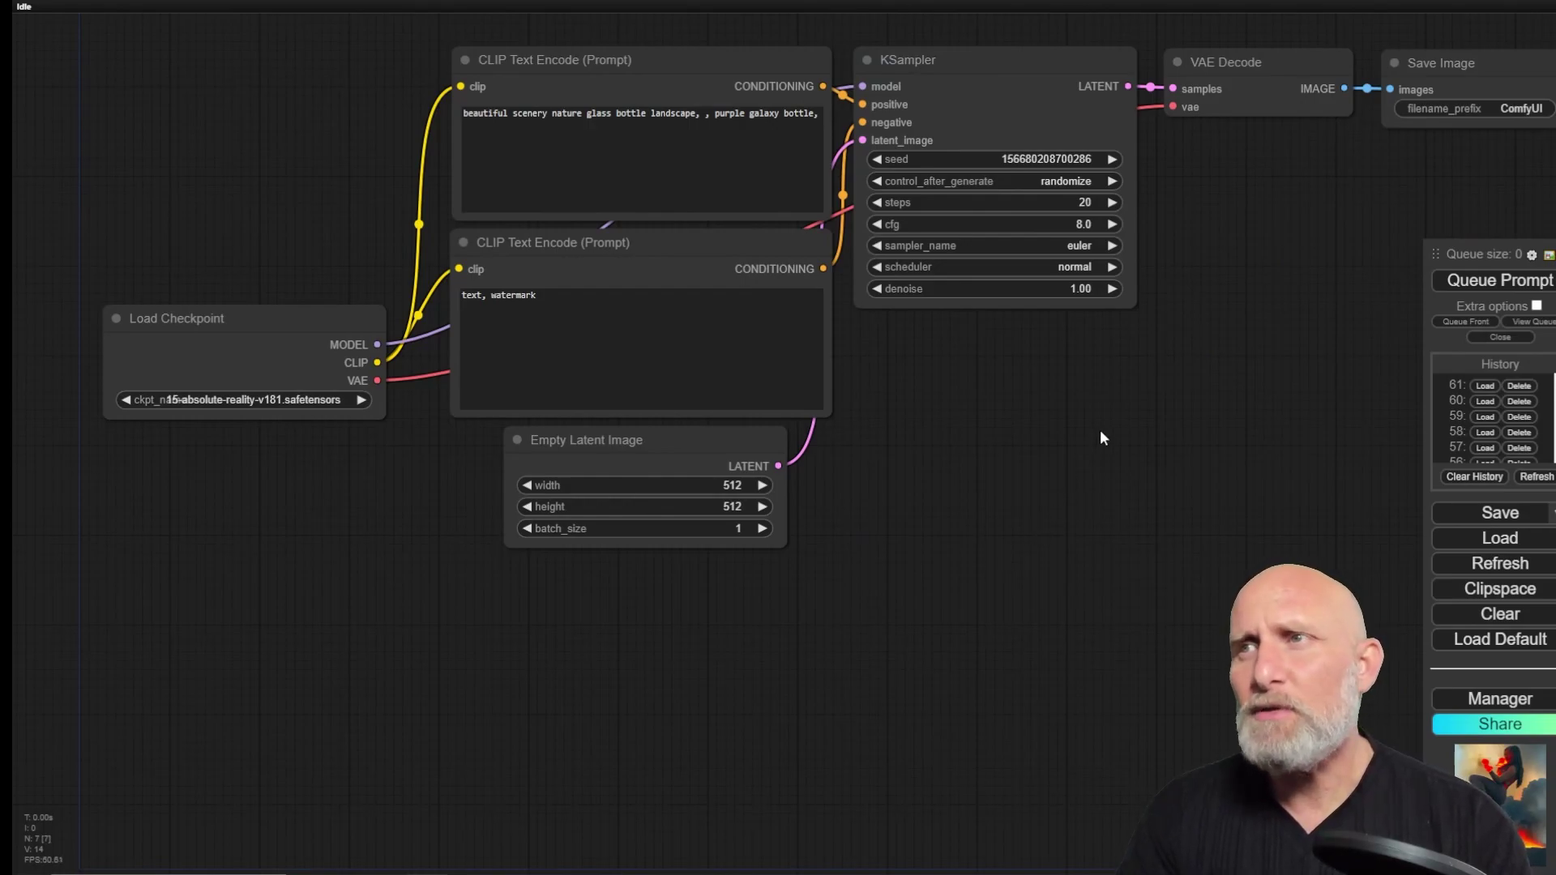
Step: Set the KSampler to 14 steps and a cfg of 6.5
{"action": "scroll", "coordinate": [1100, 438], "scroll_direction": "up", "scroll_amount": 1}
{"action": "left_click_drag", "start_coordinate": [1101, 438], "coordinate": [958, 478]}
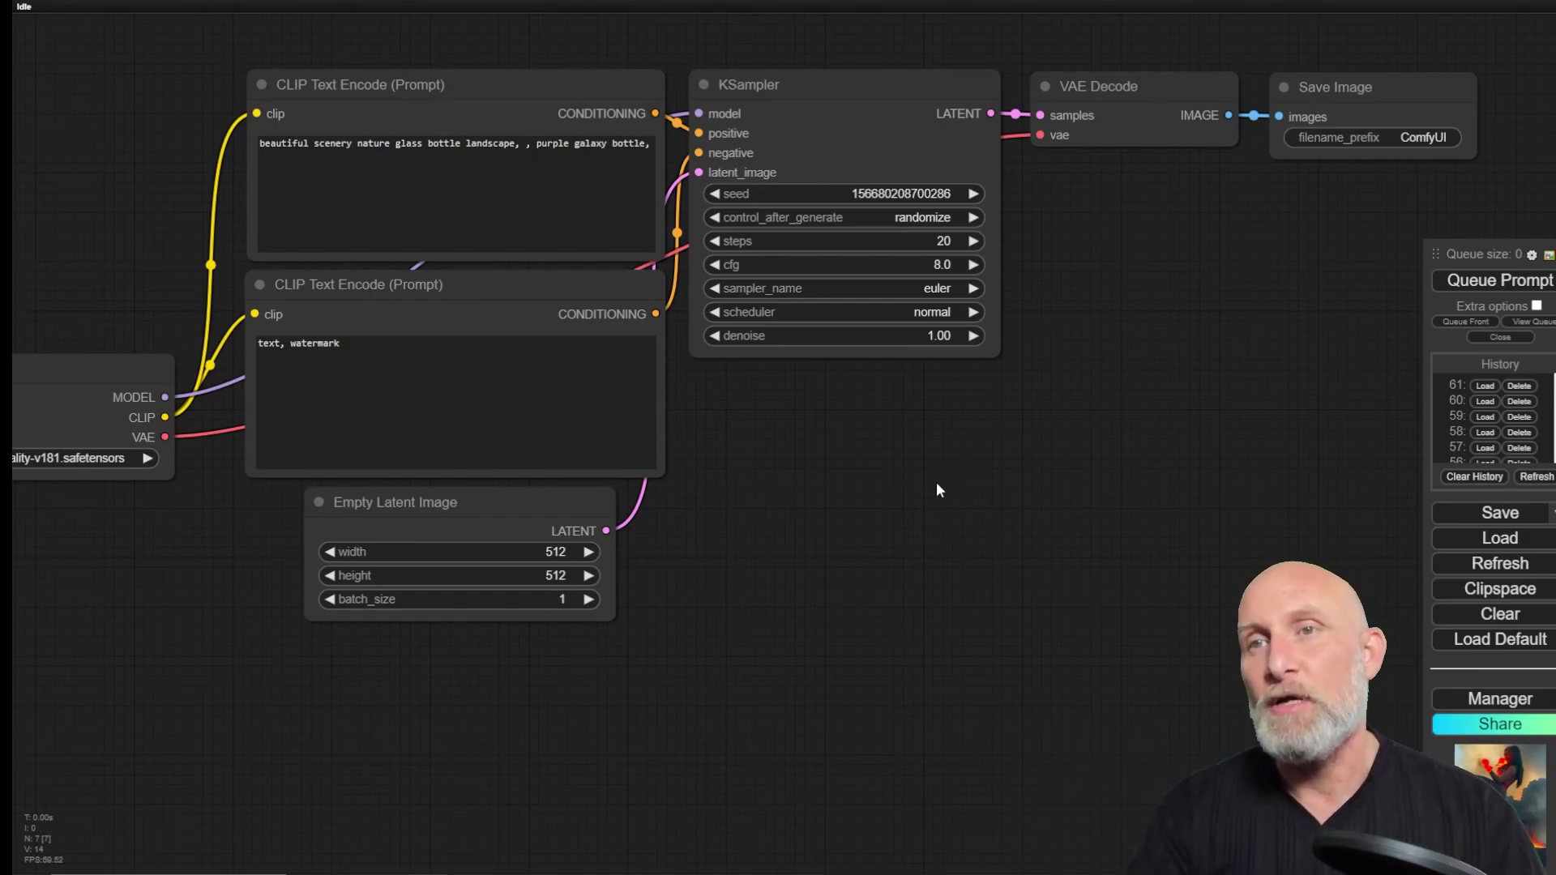
{"action": "left_click_drag", "start_coordinate": [869, 533], "coordinate": [884, 556]}
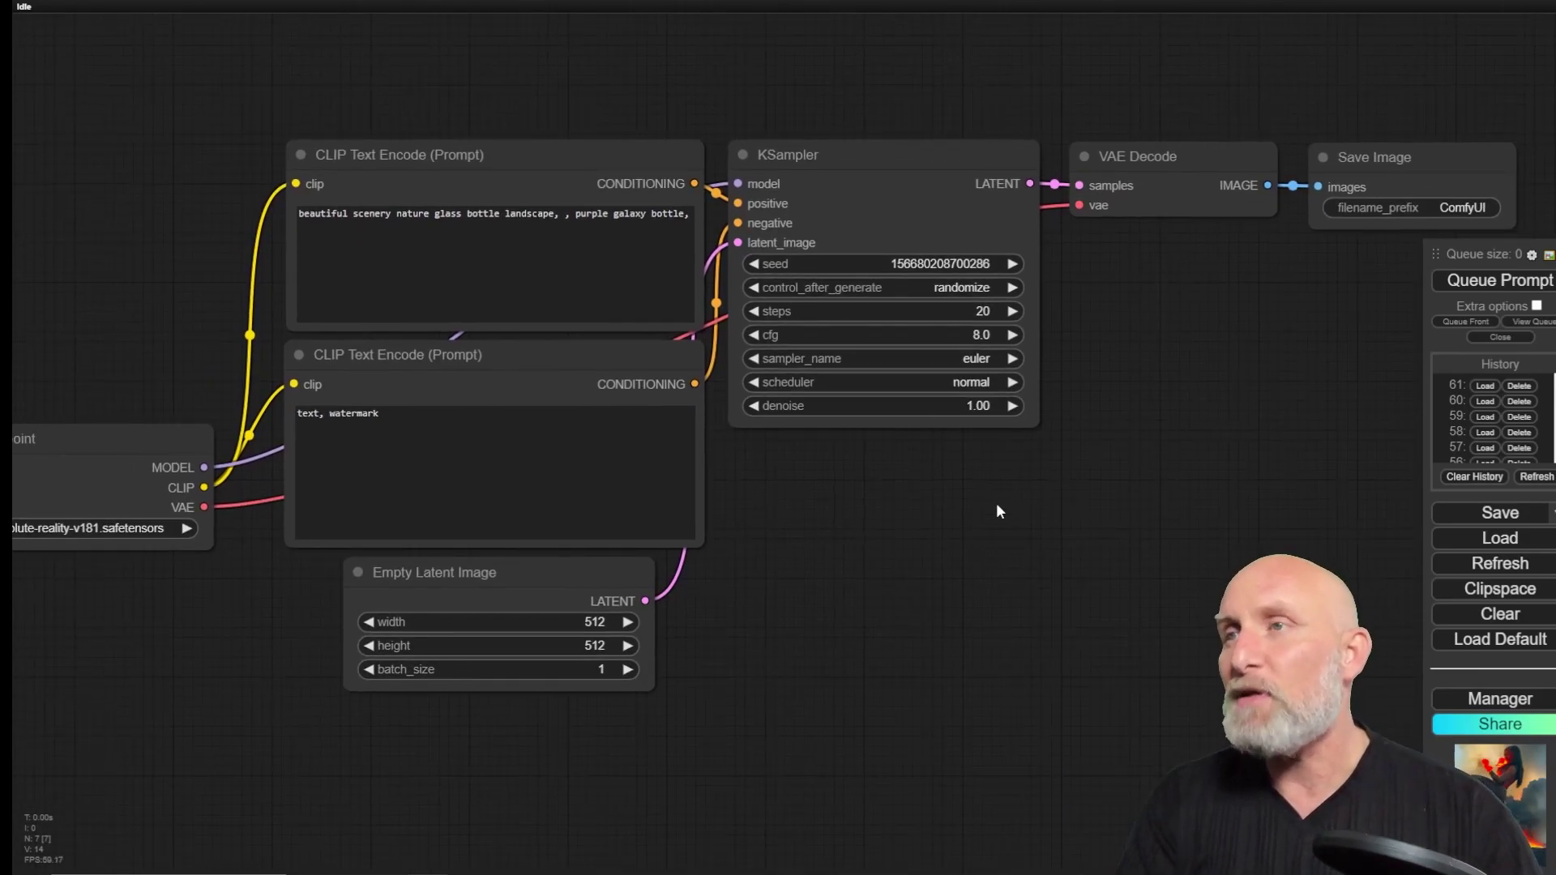
{"action": "left_click", "coordinate": [983, 319]}
{"action": "type", "text": "14"}
{"action": "key", "text": "Return"}
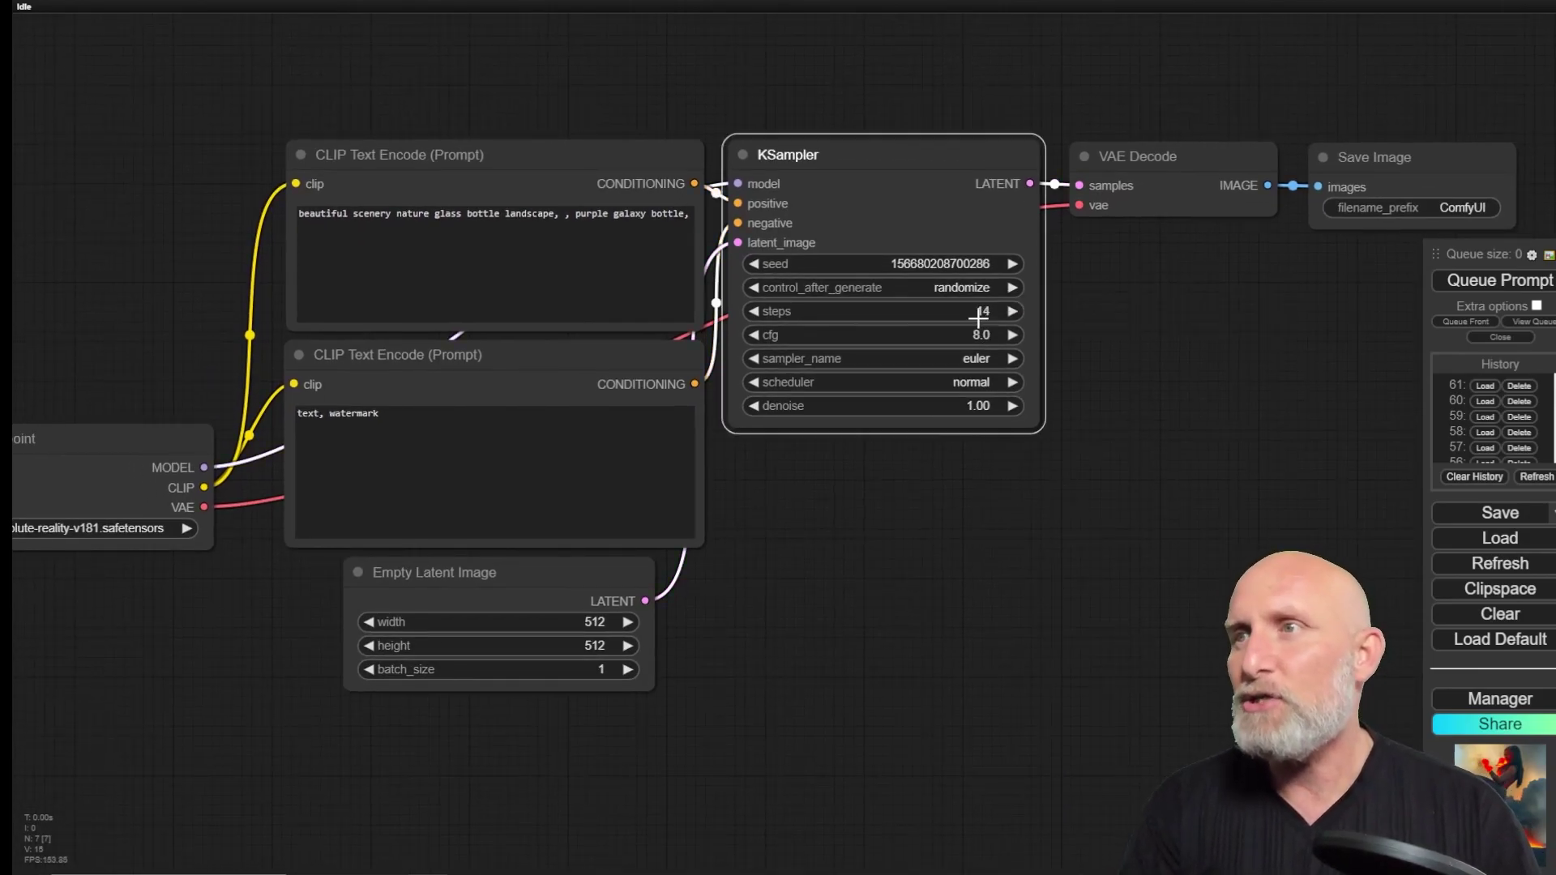
{"action": "left_click", "coordinate": [969, 334]}
{"action": "type", "text": "8"}
{"action": "key", "text": "Return"}
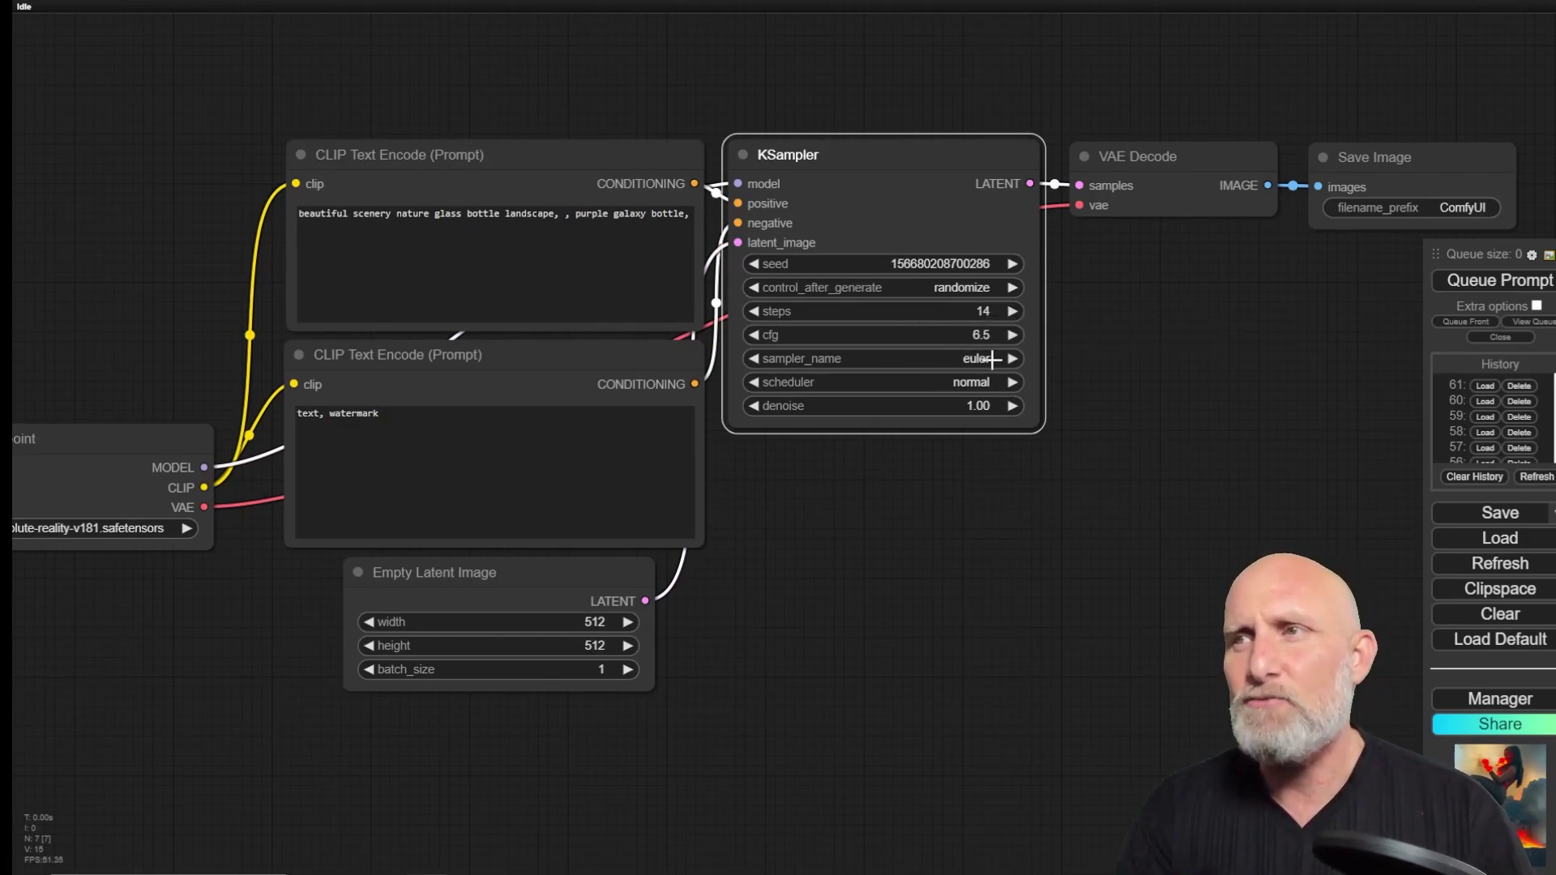
Step: Choose xl-colorful-v26.safetensors as the model in the Load Checkpoint node
{"action": "left_click_drag", "start_coordinate": [996, 516], "coordinate": [1170, 496]}
{"action": "left_click_drag", "start_coordinate": [384, 608], "coordinate": [522, 598]}
{"action": "left_click", "coordinate": [399, 492]}
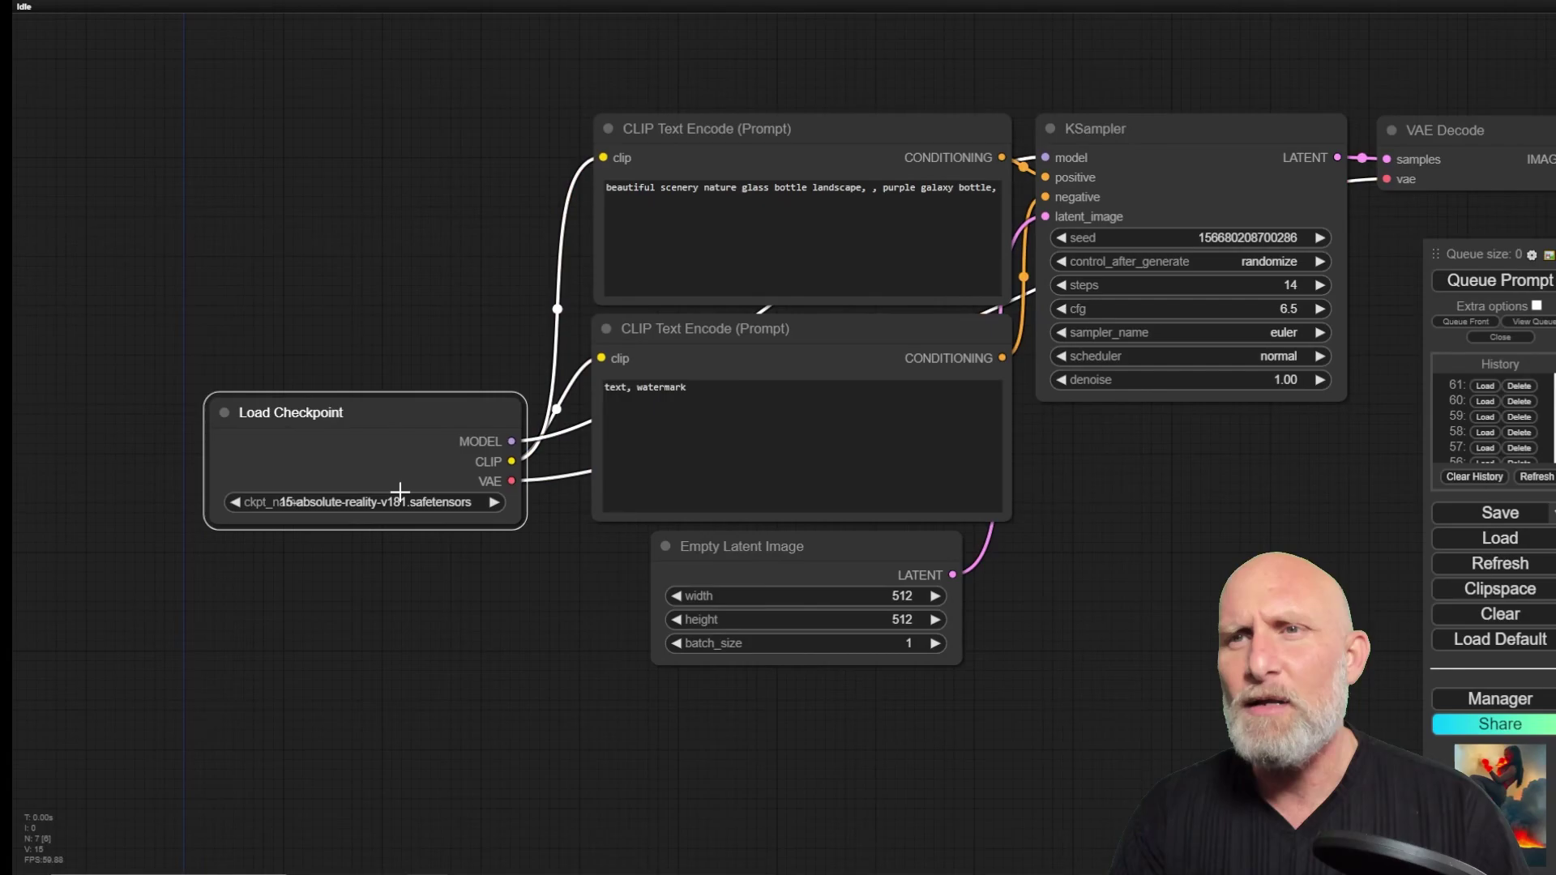
{"action": "left_click", "coordinate": [394, 504]}
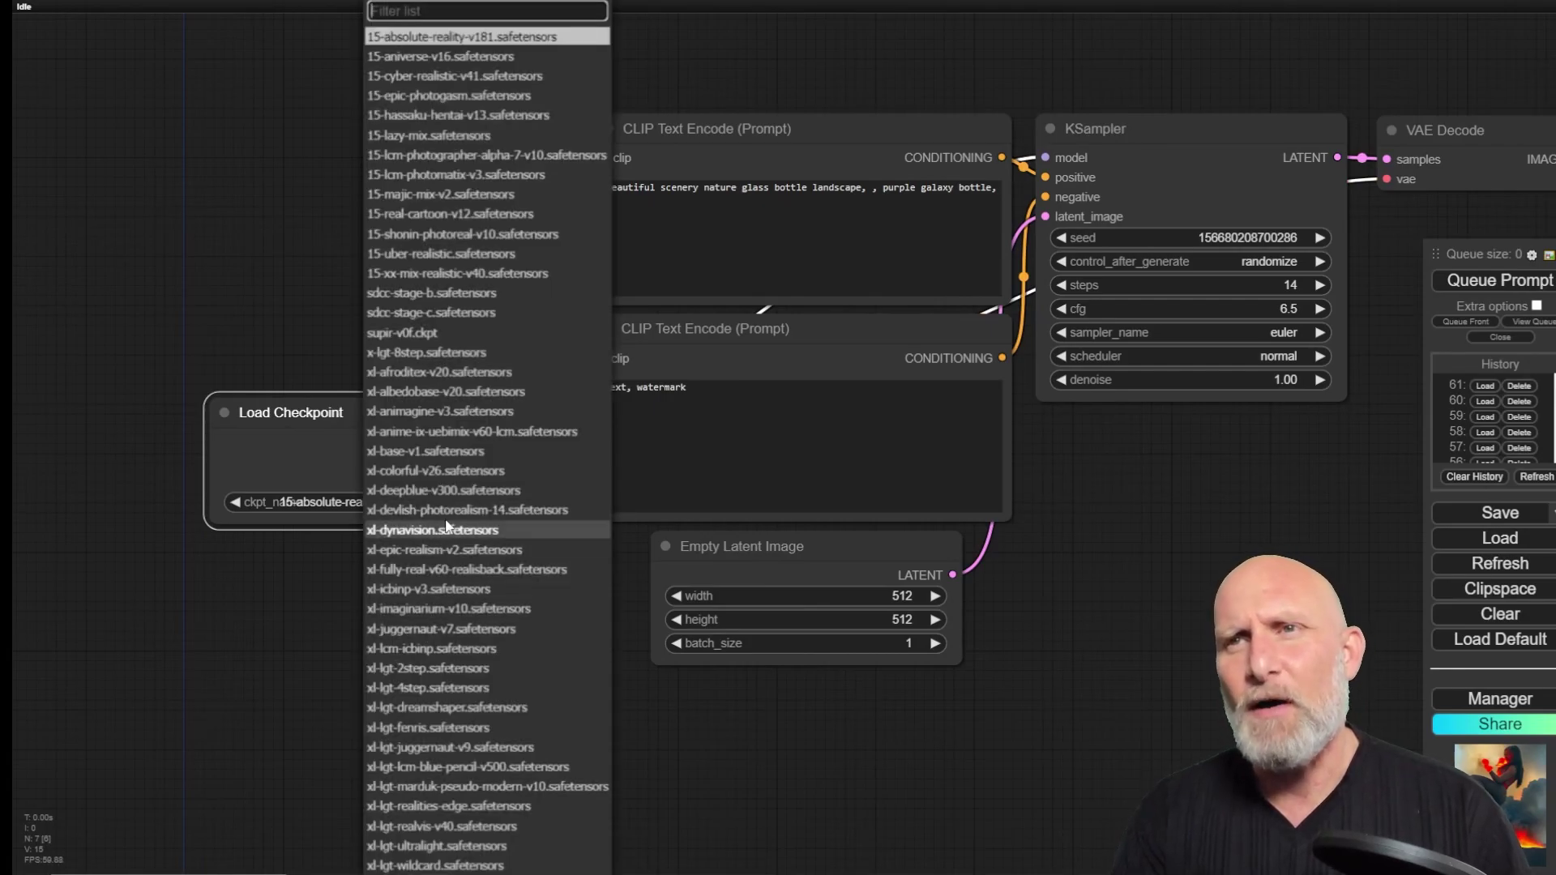
{"action": "left_click", "coordinate": [435, 471]}
Step: Set the Empty Latent Image width and height to 1024 each
{"action": "left_click", "coordinate": [901, 596]}
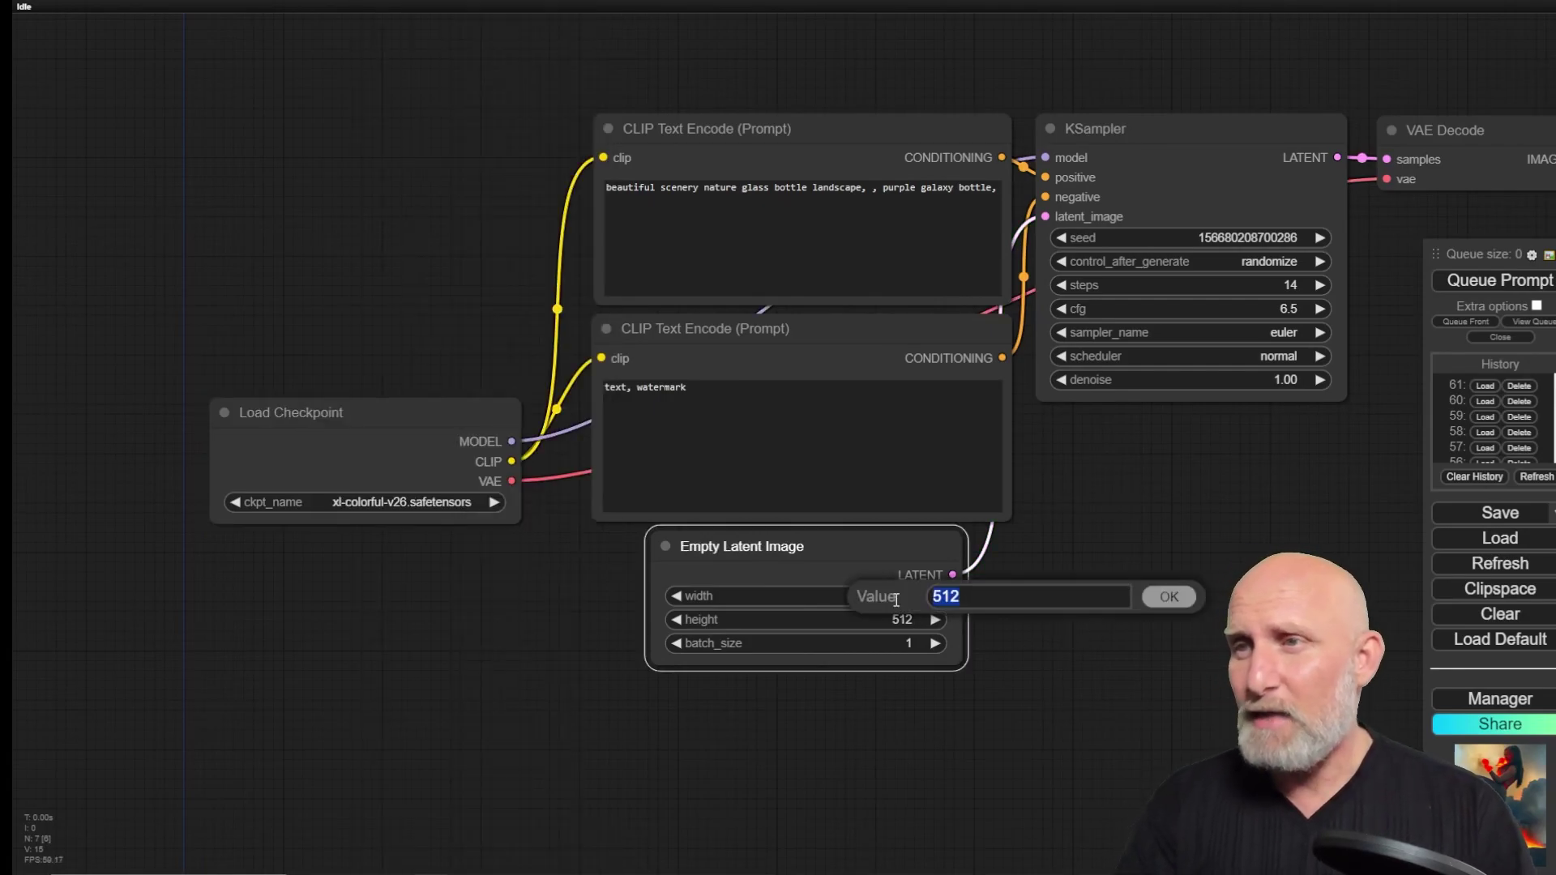
{"action": "key", "text": "Return"}
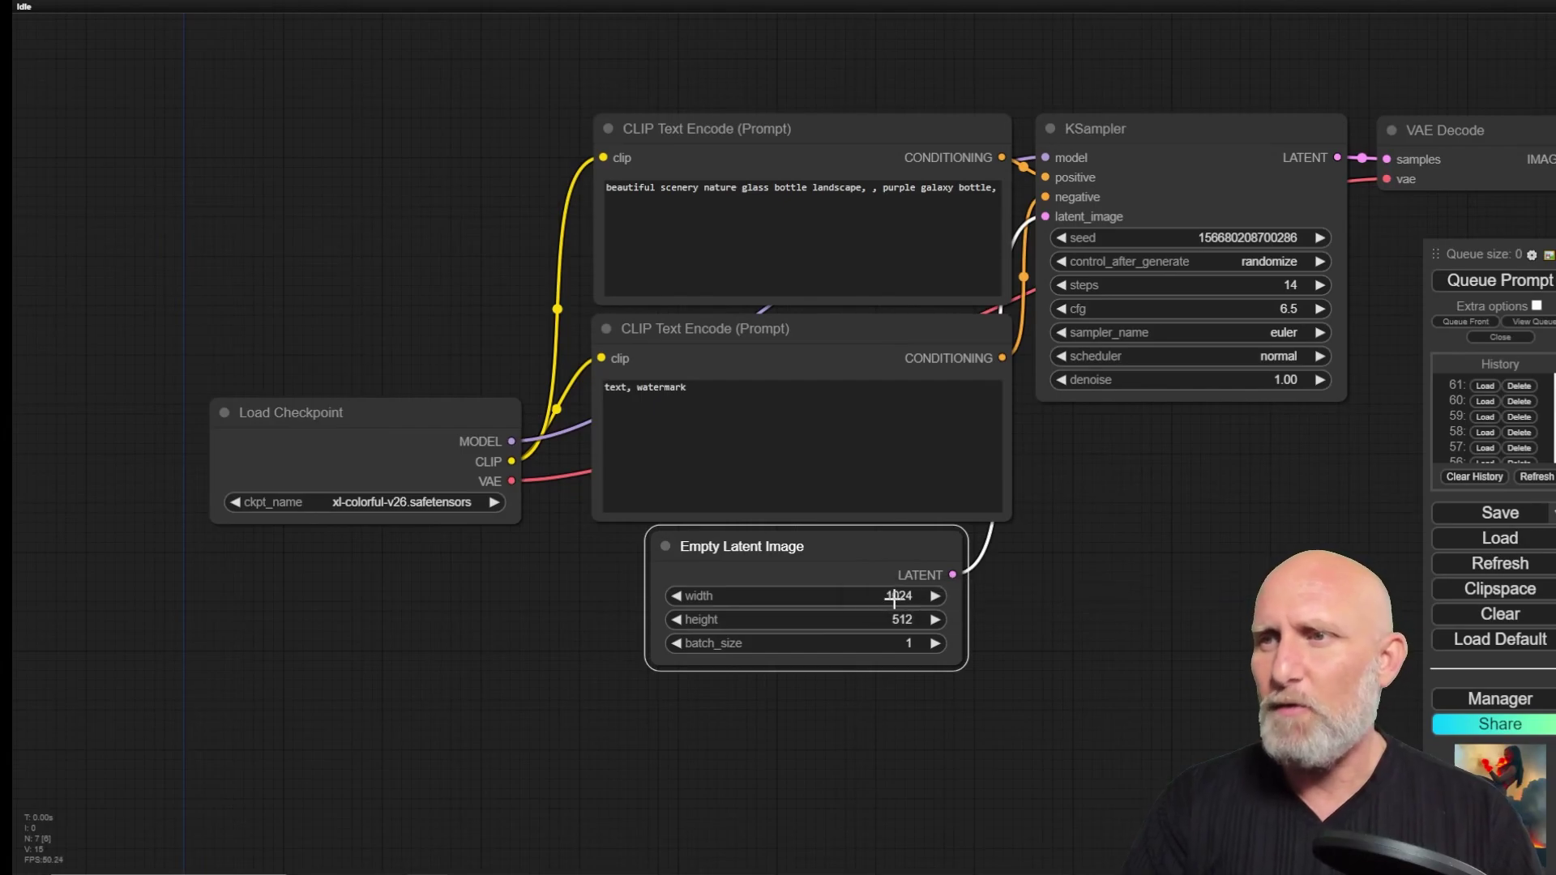
{"action": "left_click", "coordinate": [904, 619]}
{"action": "type", "text": "1024"}
{"action": "key", "text": "Return"}
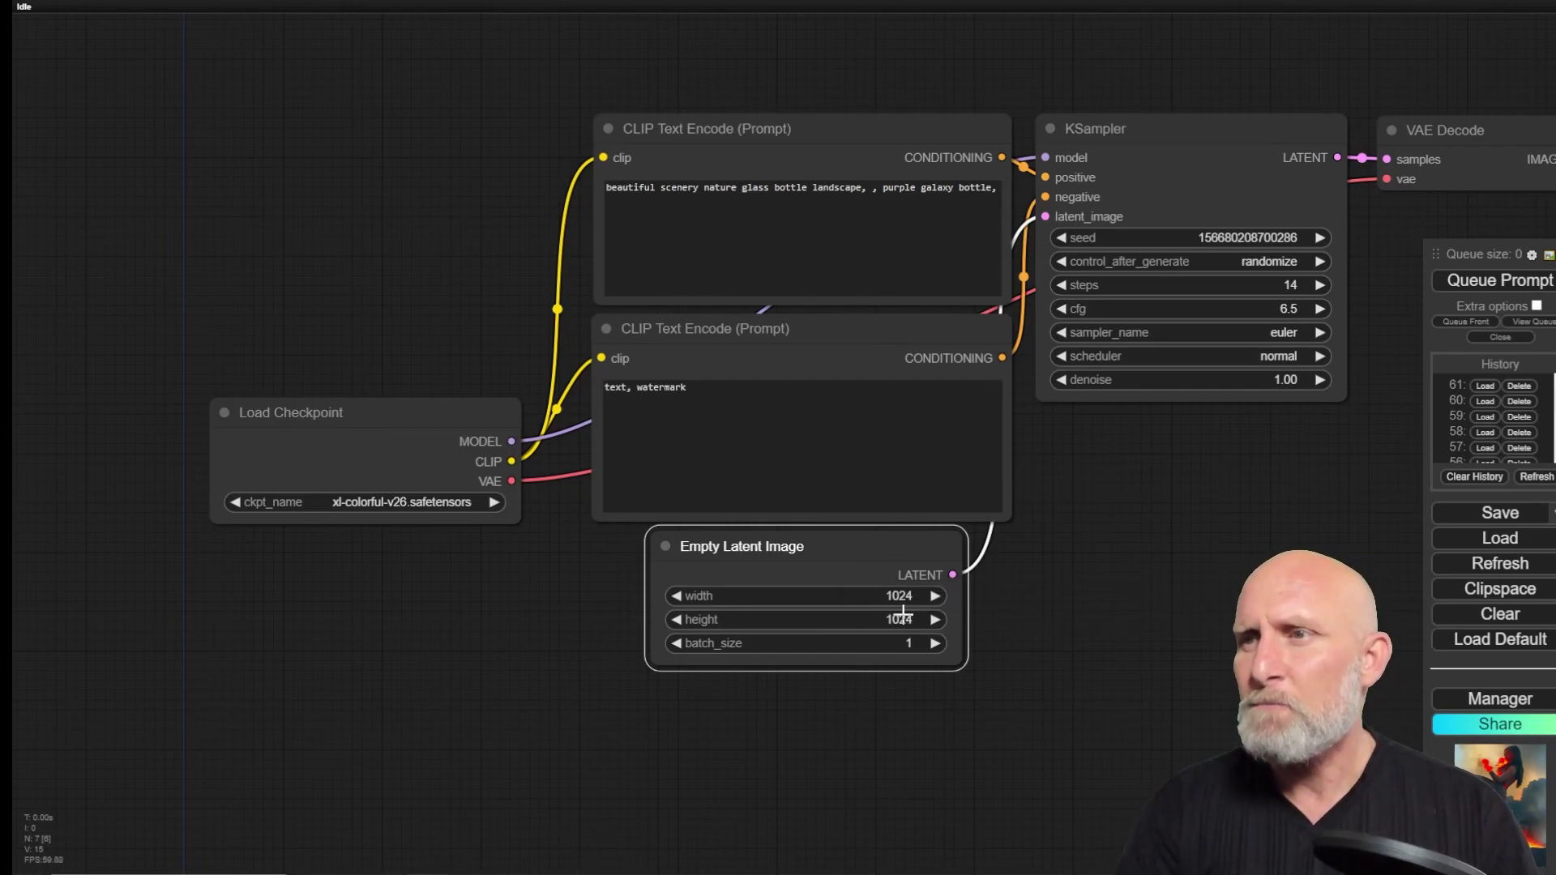
{"action": "left_click_drag", "start_coordinate": [1170, 548], "coordinate": [897, 487]}
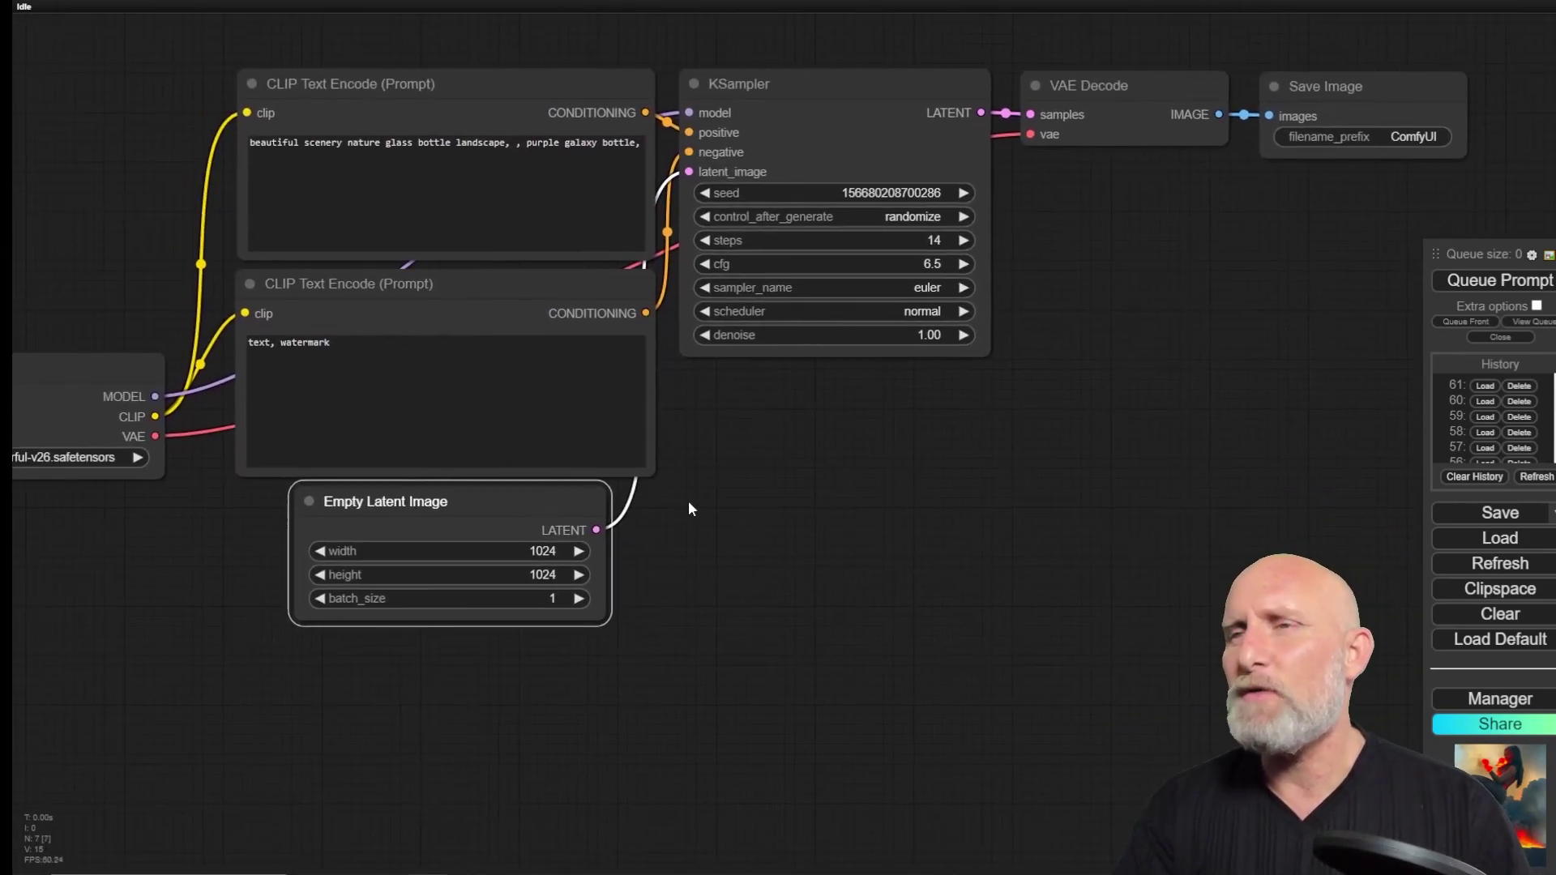
{"action": "double_click", "coordinate": [648, 457]}
{"action": "type", "text": "load"}
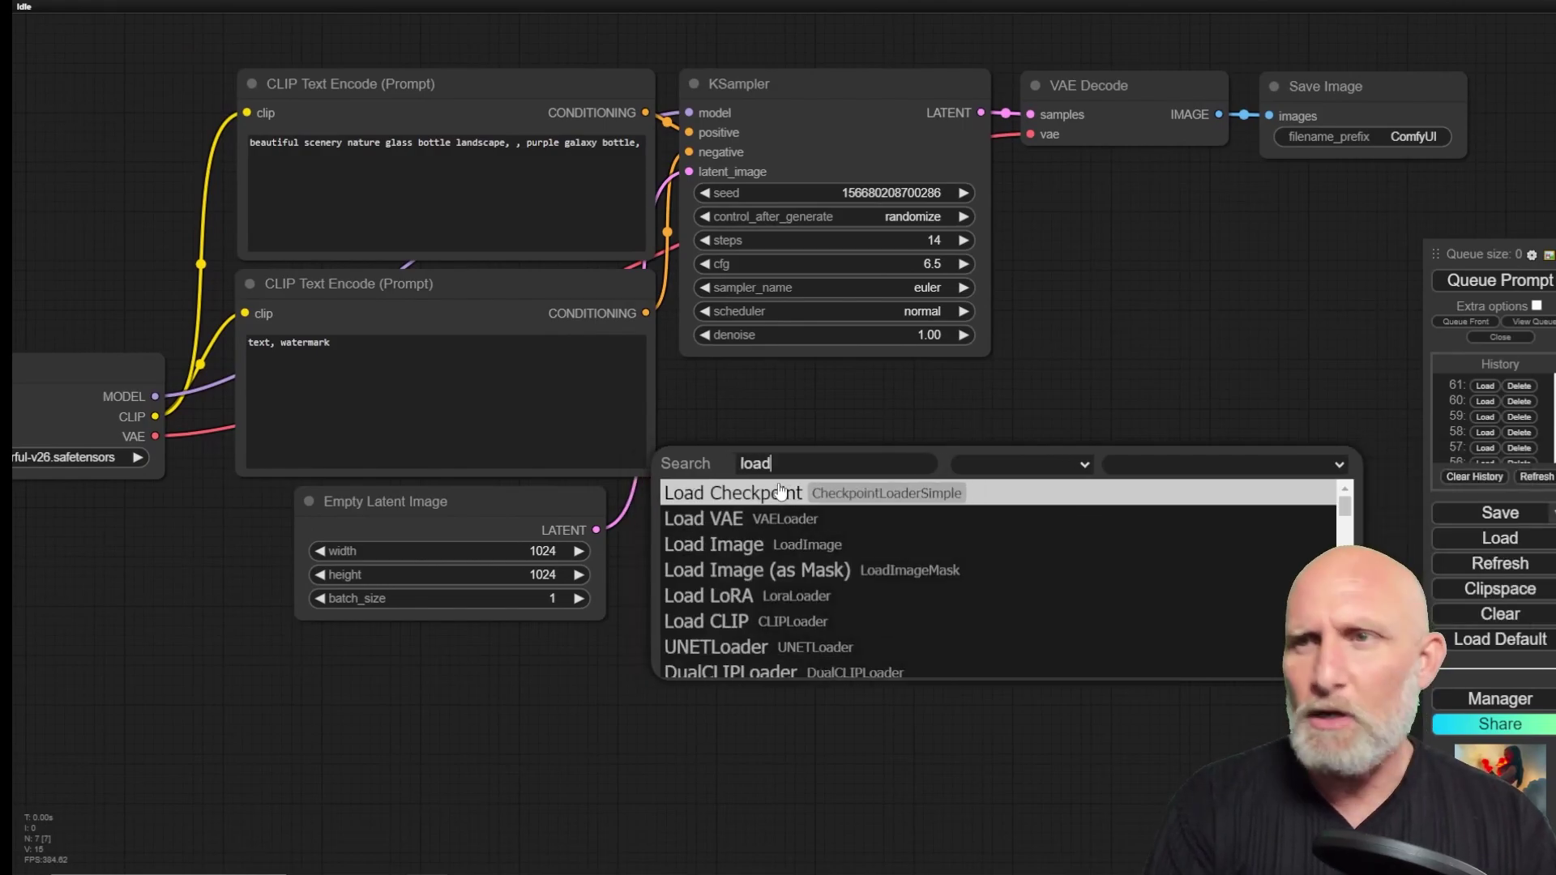
{"action": "left_click", "coordinate": [725, 544]}
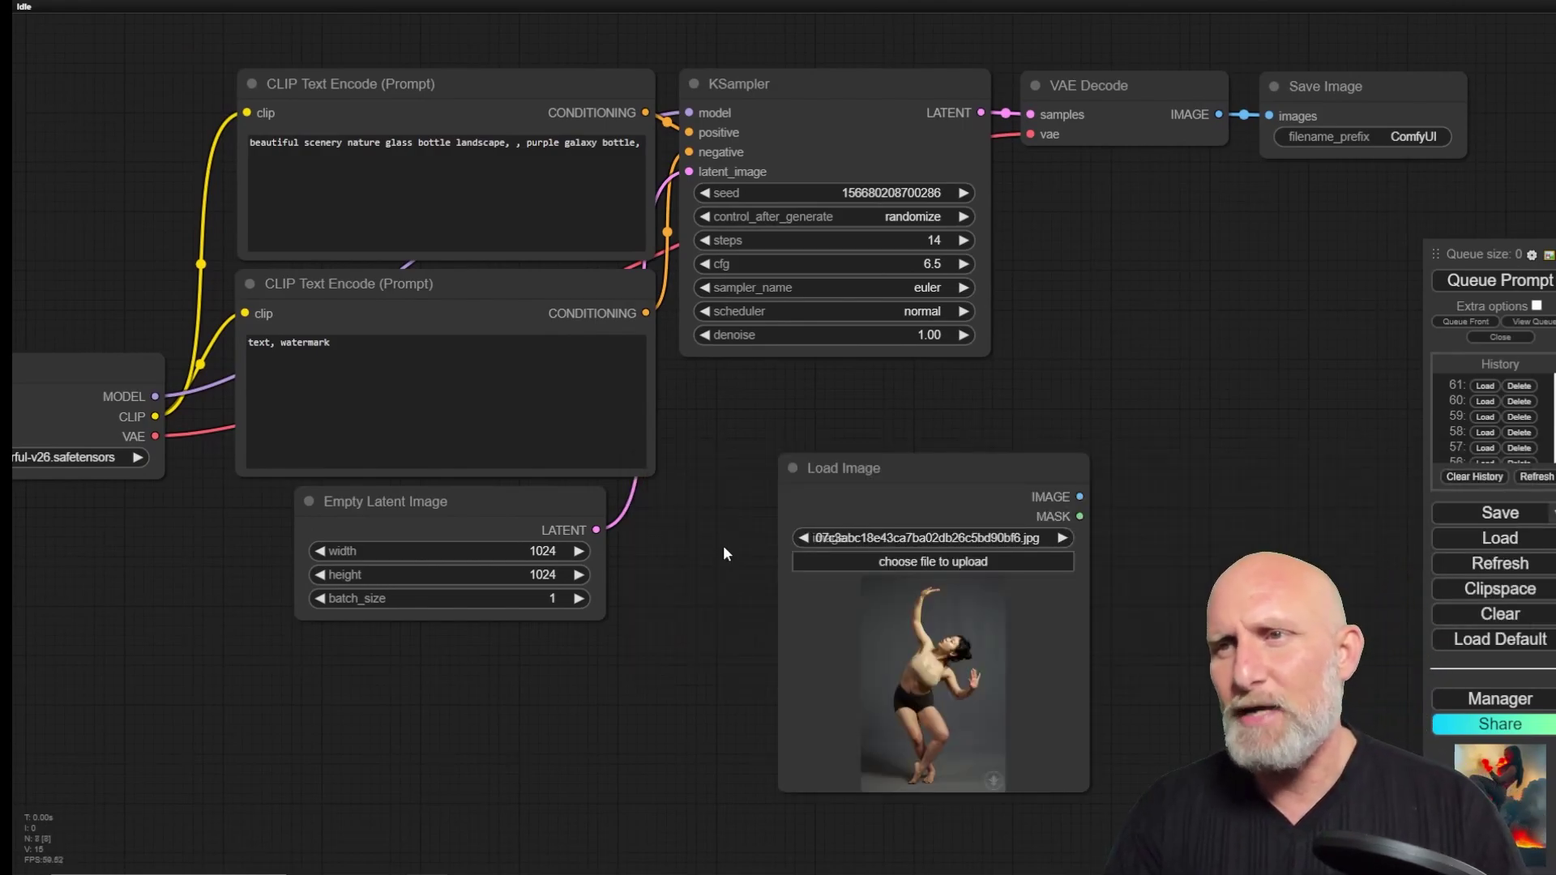
{"action": "left_click", "coordinate": [904, 561]}
{"action": "double_click", "coordinate": [312, 132]}
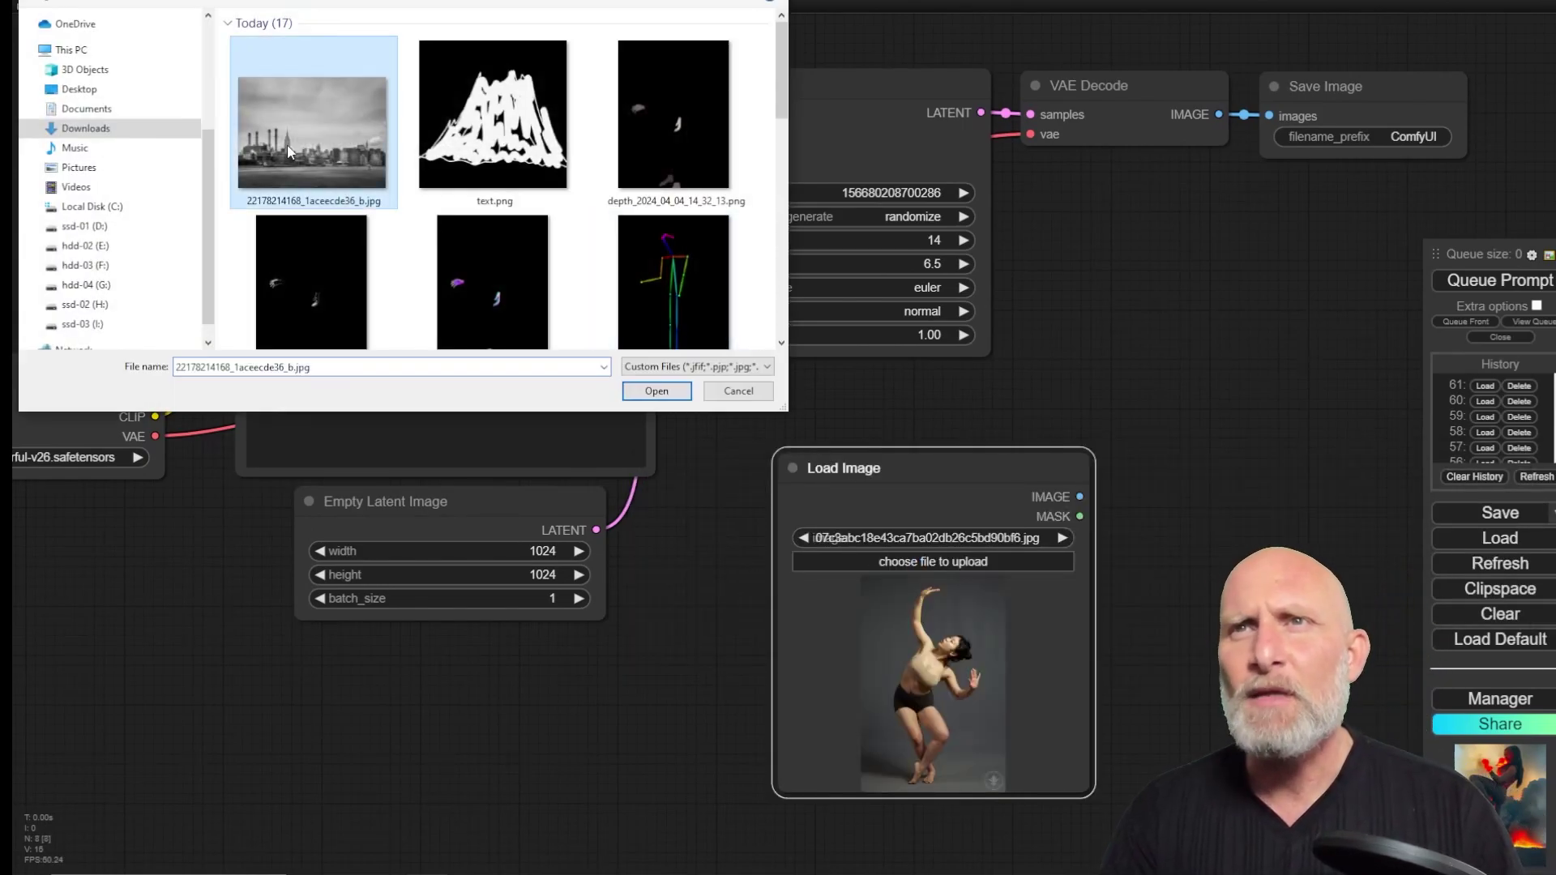
Step: Position the skyline Load Image node directly beneath the KSampler and resize it to about the KSampler's width
{"action": "left_click_drag", "start_coordinate": [997, 528], "coordinate": [899, 448]}
{"action": "left_click_drag", "start_coordinate": [989, 711], "coordinate": [1149, 835]}
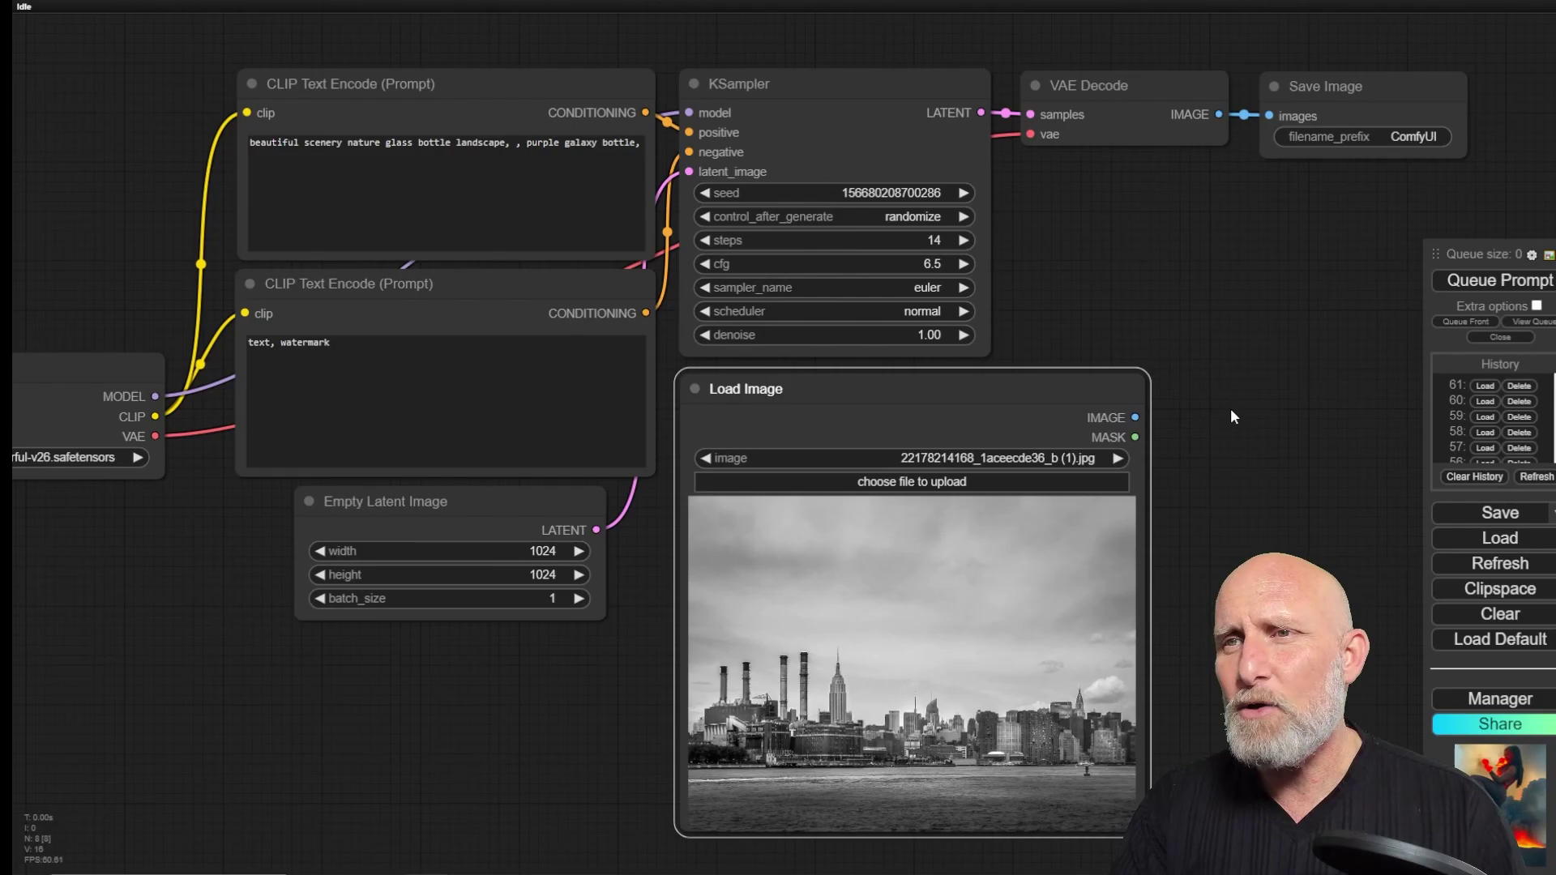
{"action": "scroll", "coordinate": [1166, 418], "scroll_direction": "down", "scroll_amount": 3}
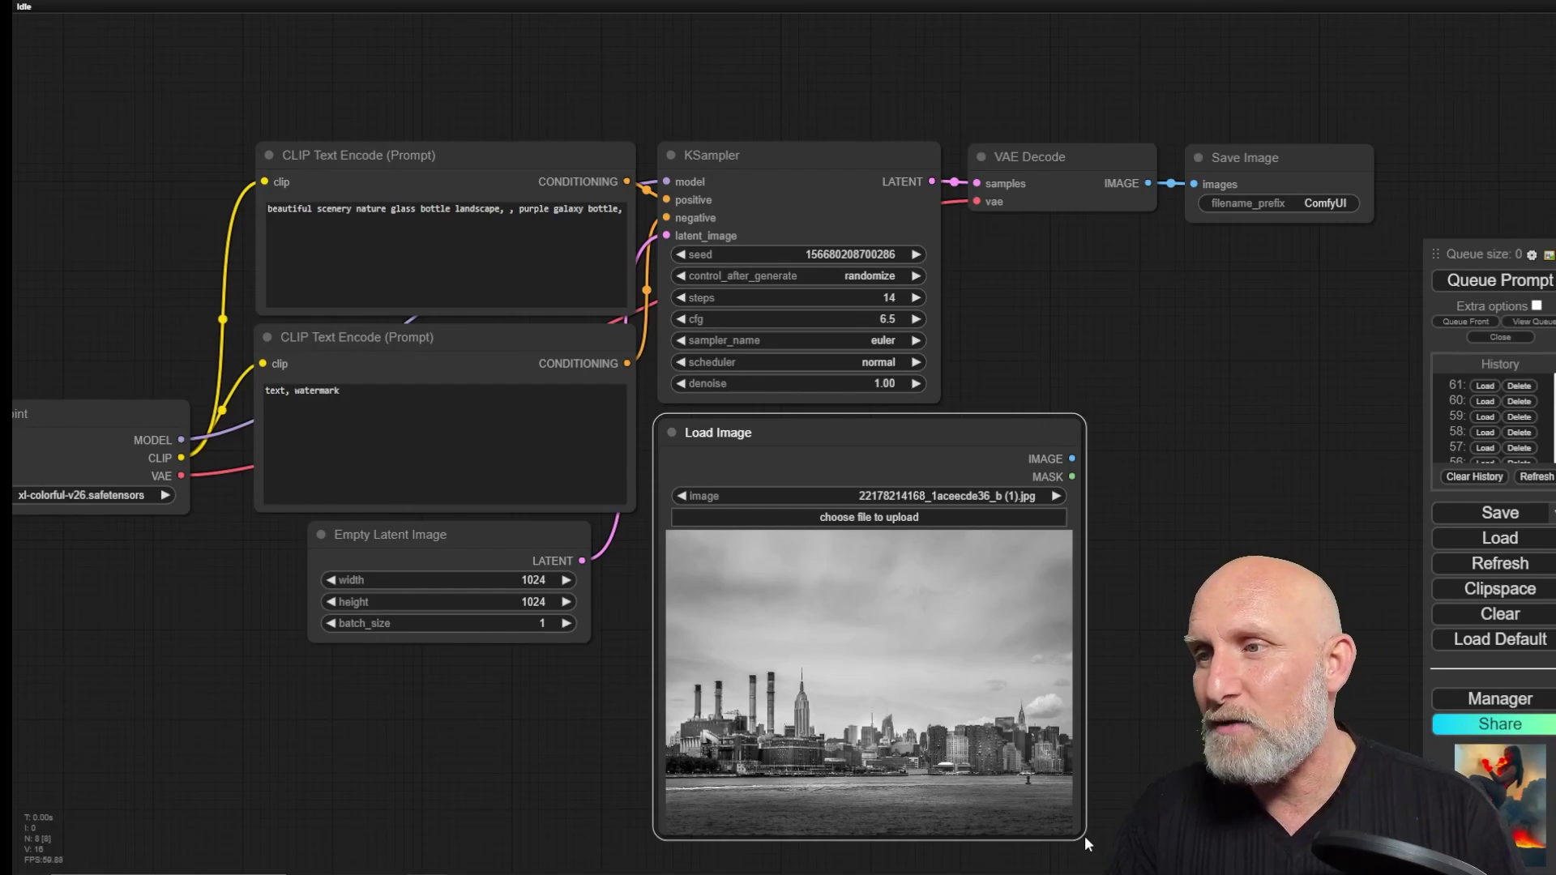
{"action": "left_click_drag", "start_coordinate": [1084, 838], "coordinate": [958, 713]}
Step: Replace the positive prompt text with "a beautiful city and bright blue skies"
{"action": "left_click", "coordinate": [386, 217]}
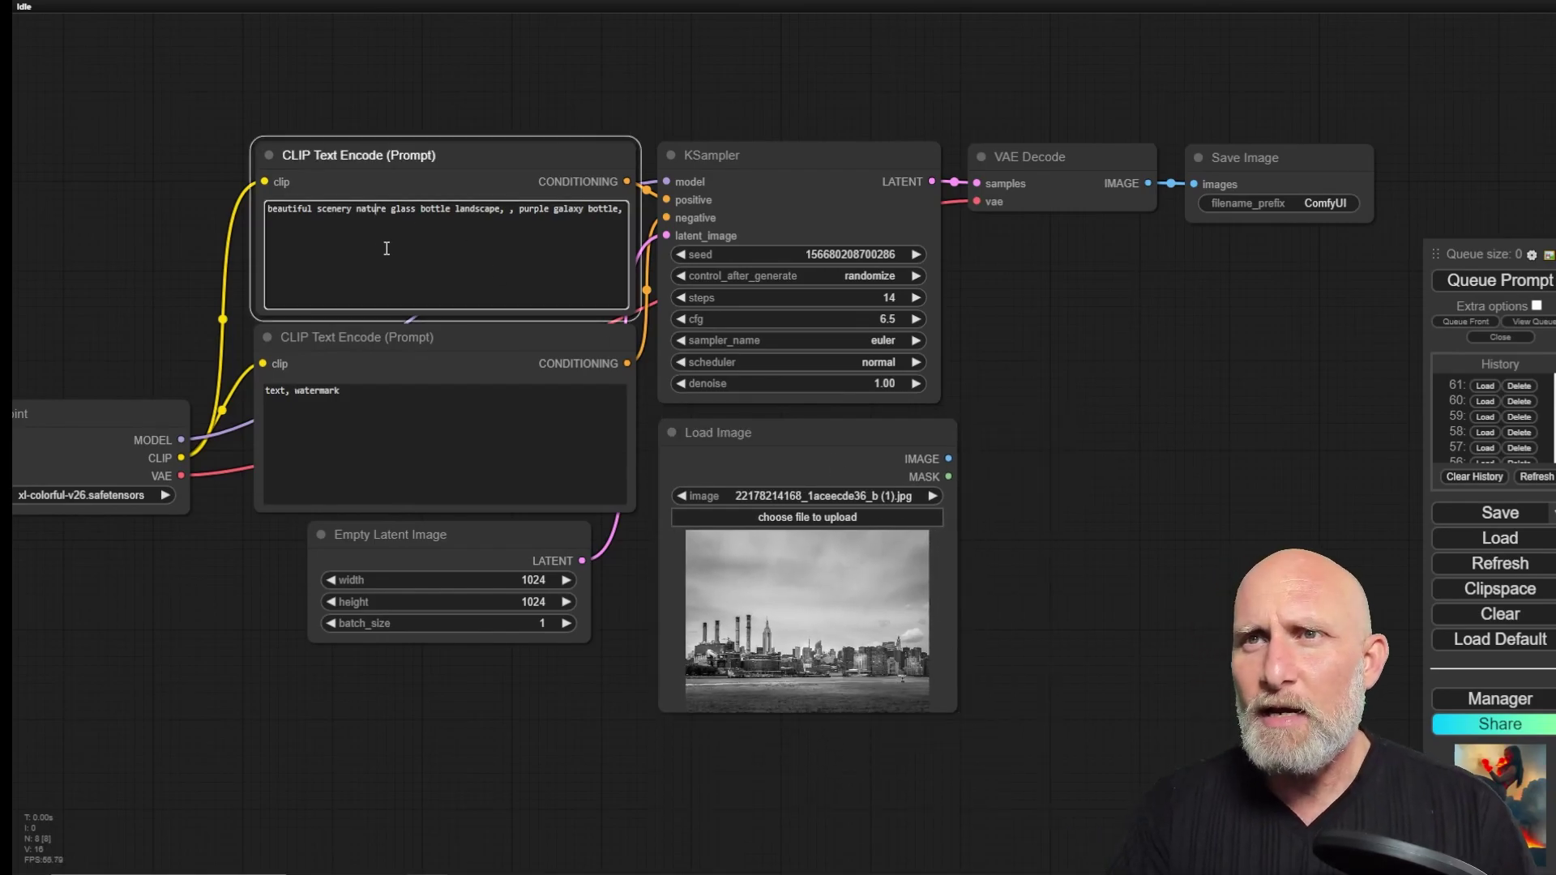
{"action": "key", "text": "ctrl+a"}
{"action": "type", "text": "a bea"}
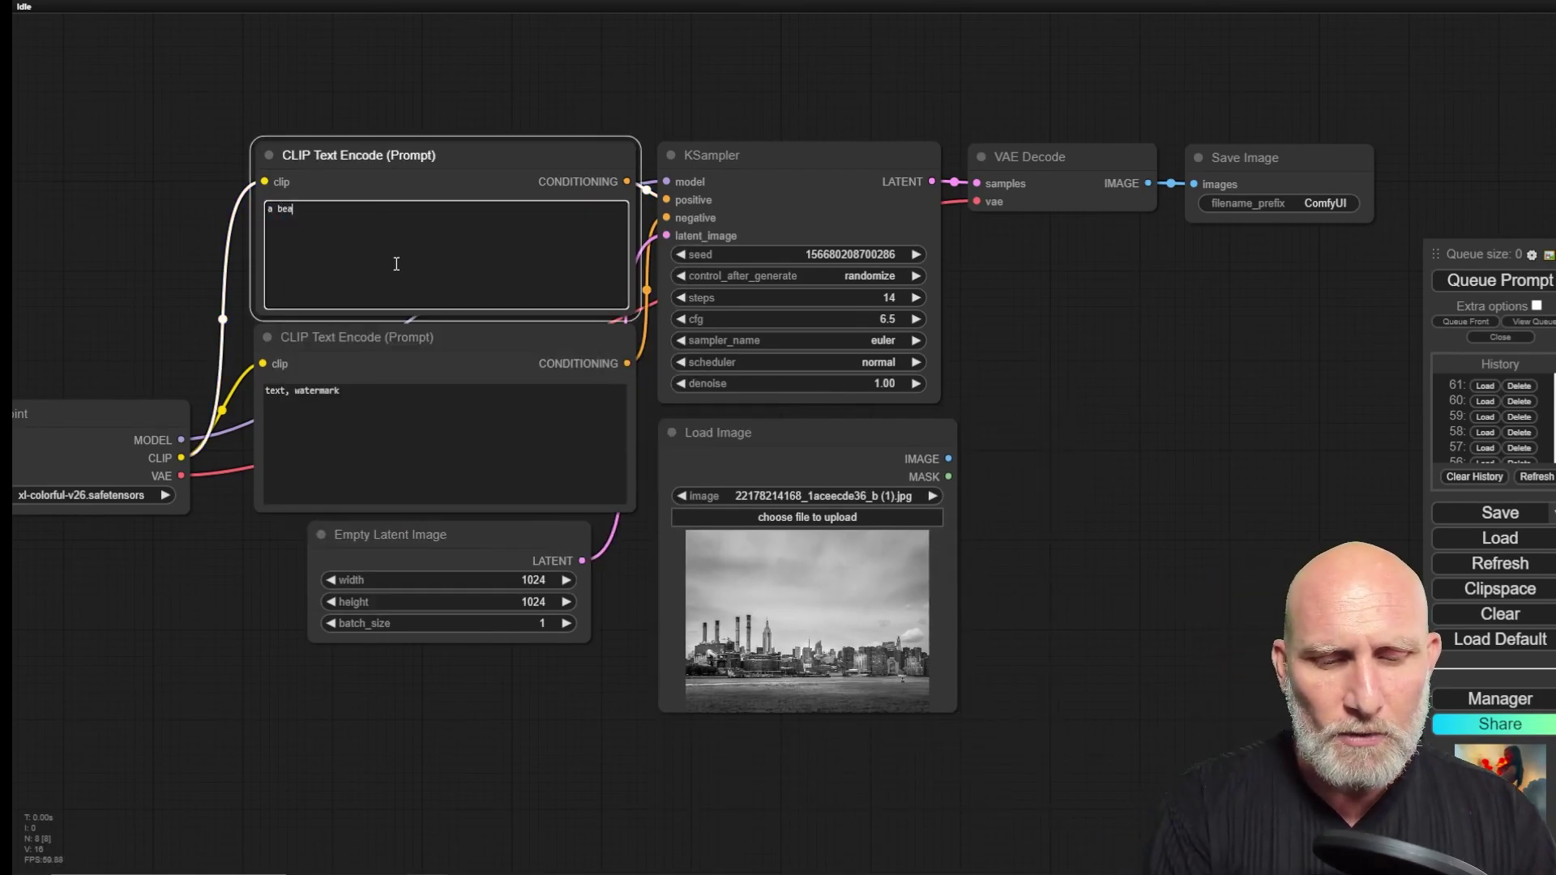
{"action": "type", "text": "utiful city "}
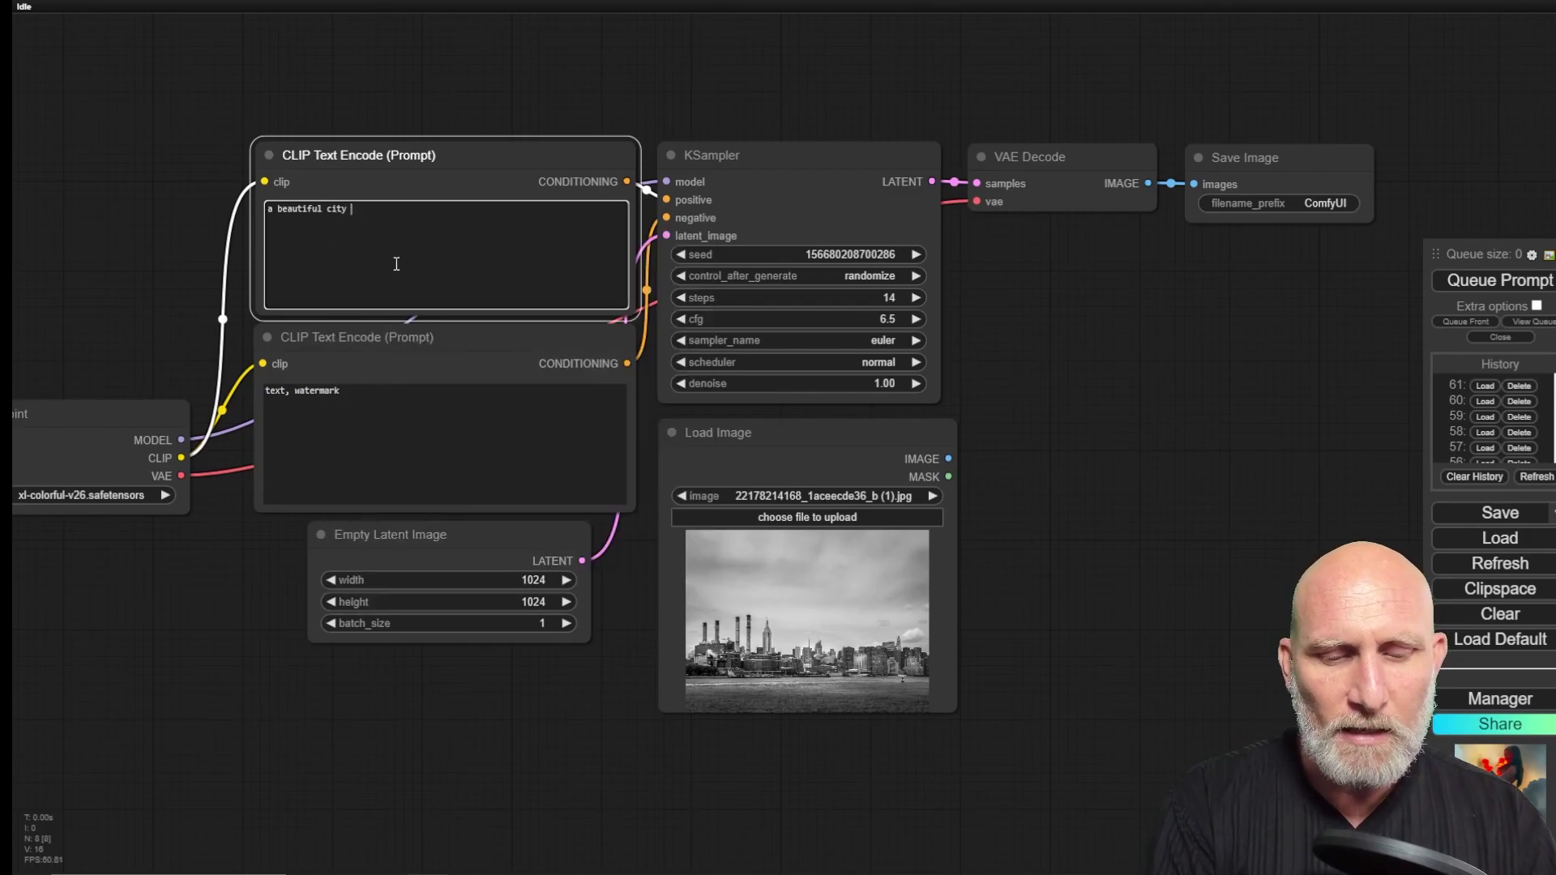
{"action": "type", "text": "and bright"}
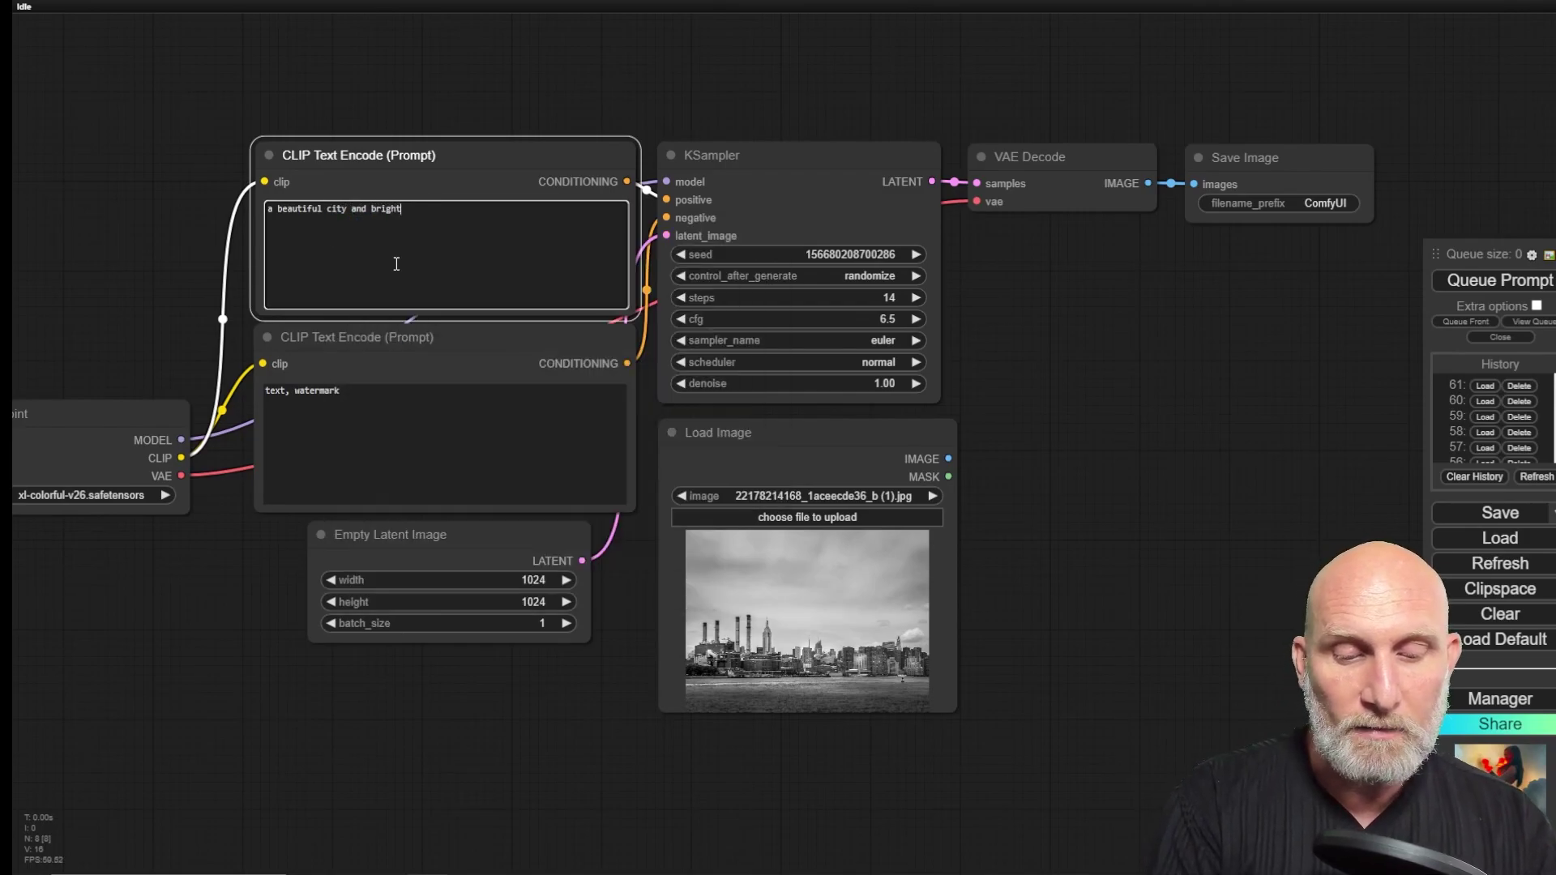
{"action": "type", "text": " blue skies"}
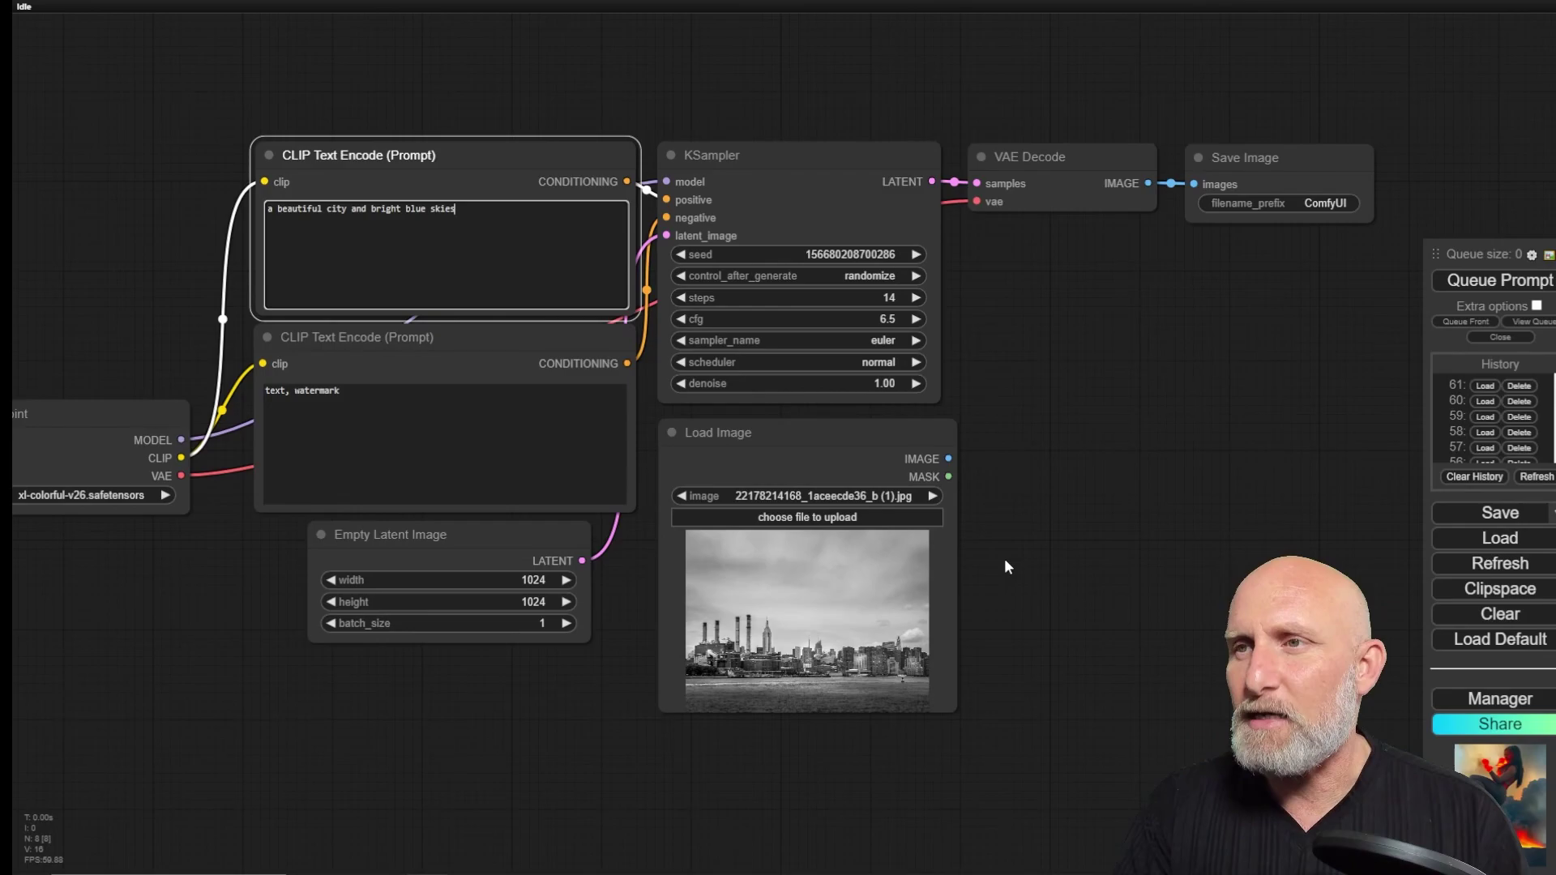
Step: Add an Apply ControlNet node fed by the skyline image and route the positive prompt's conditioning through it into the KSampler's positive input
{"action": "left_click_drag", "start_coordinate": [1038, 576], "coordinate": [1023, 399]}
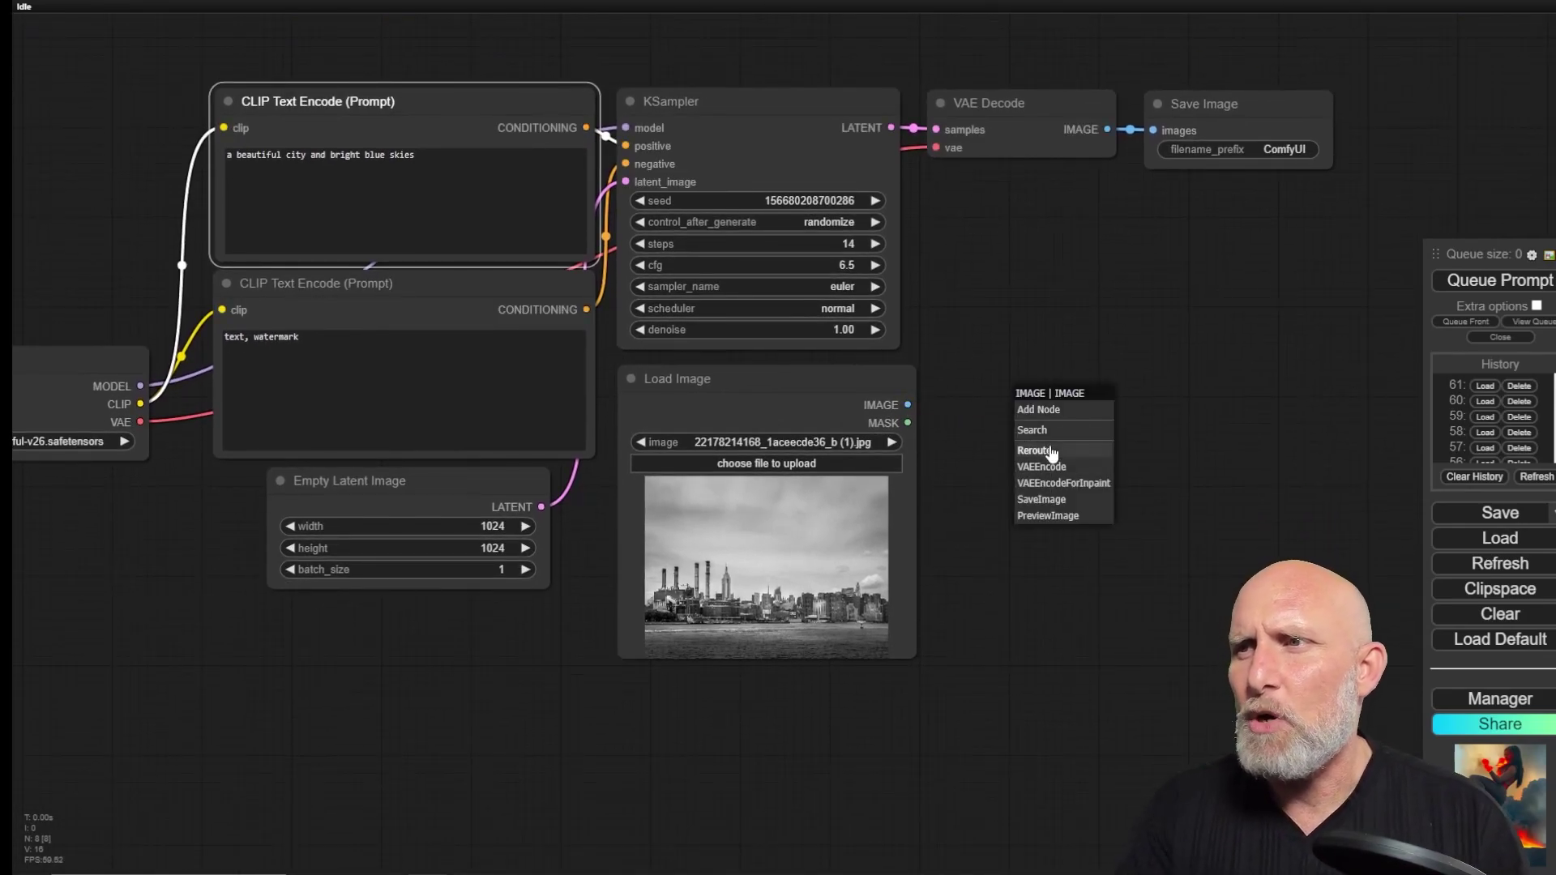
{"action": "left_click", "coordinate": [1045, 429]}
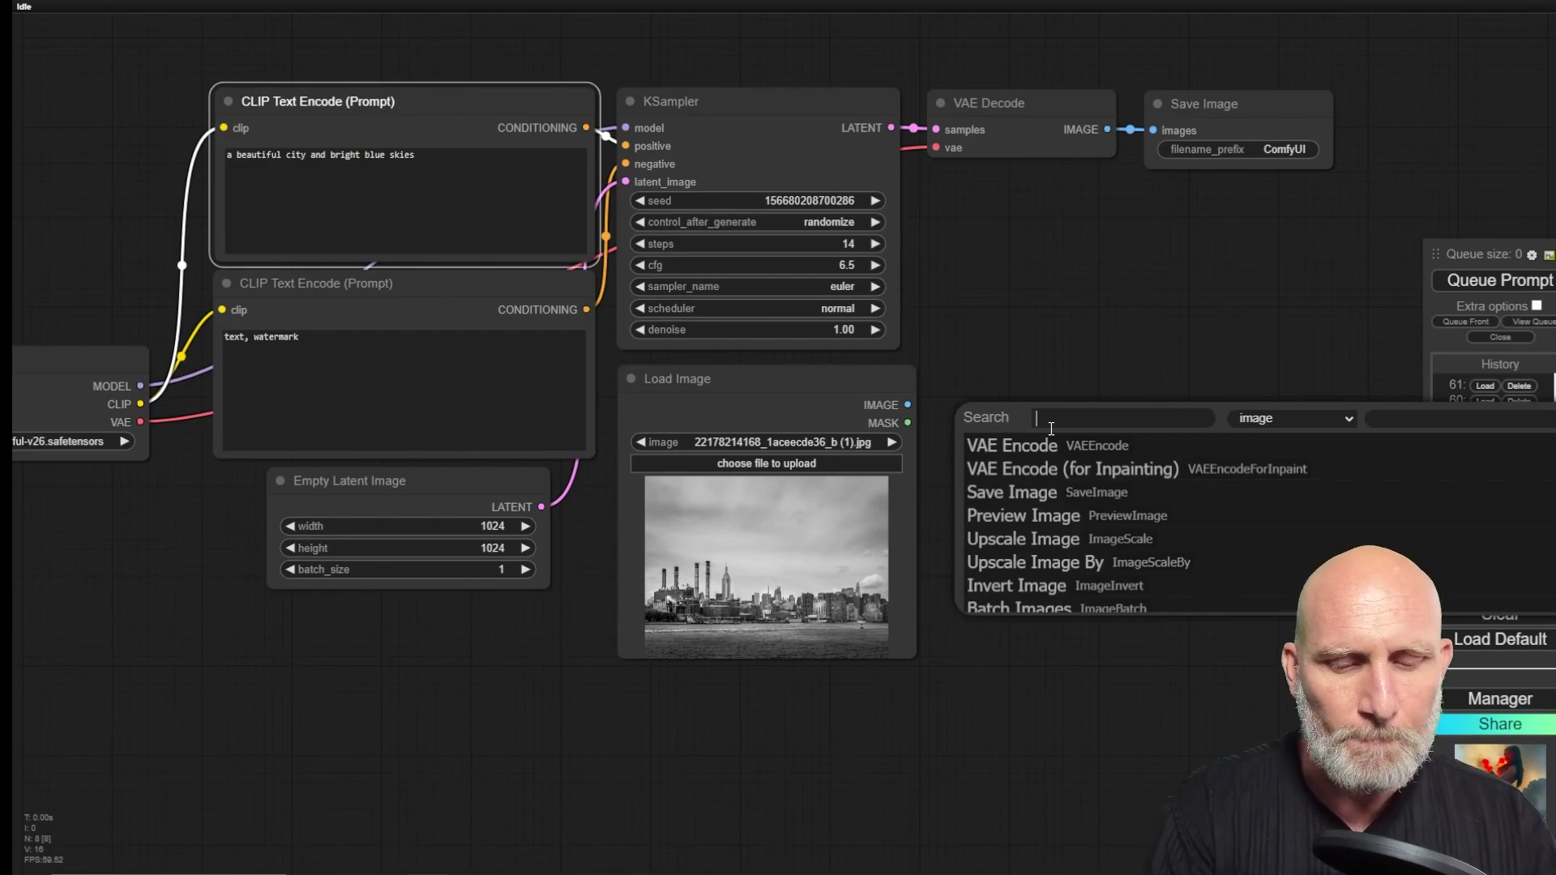
{"action": "type", "text": "appl"}
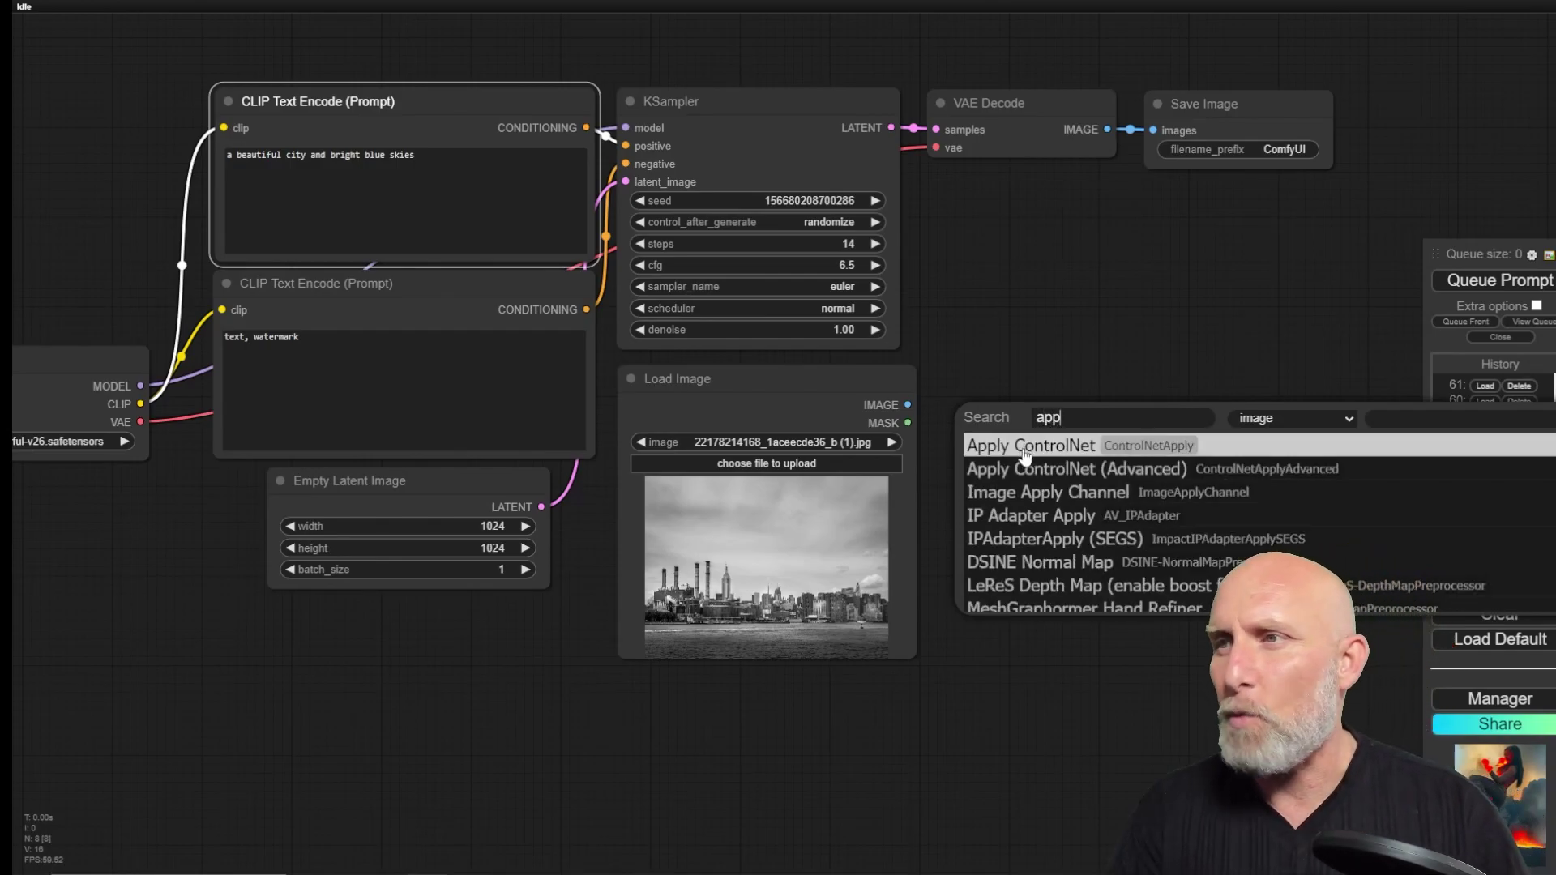
{"action": "key", "text": "Return"}
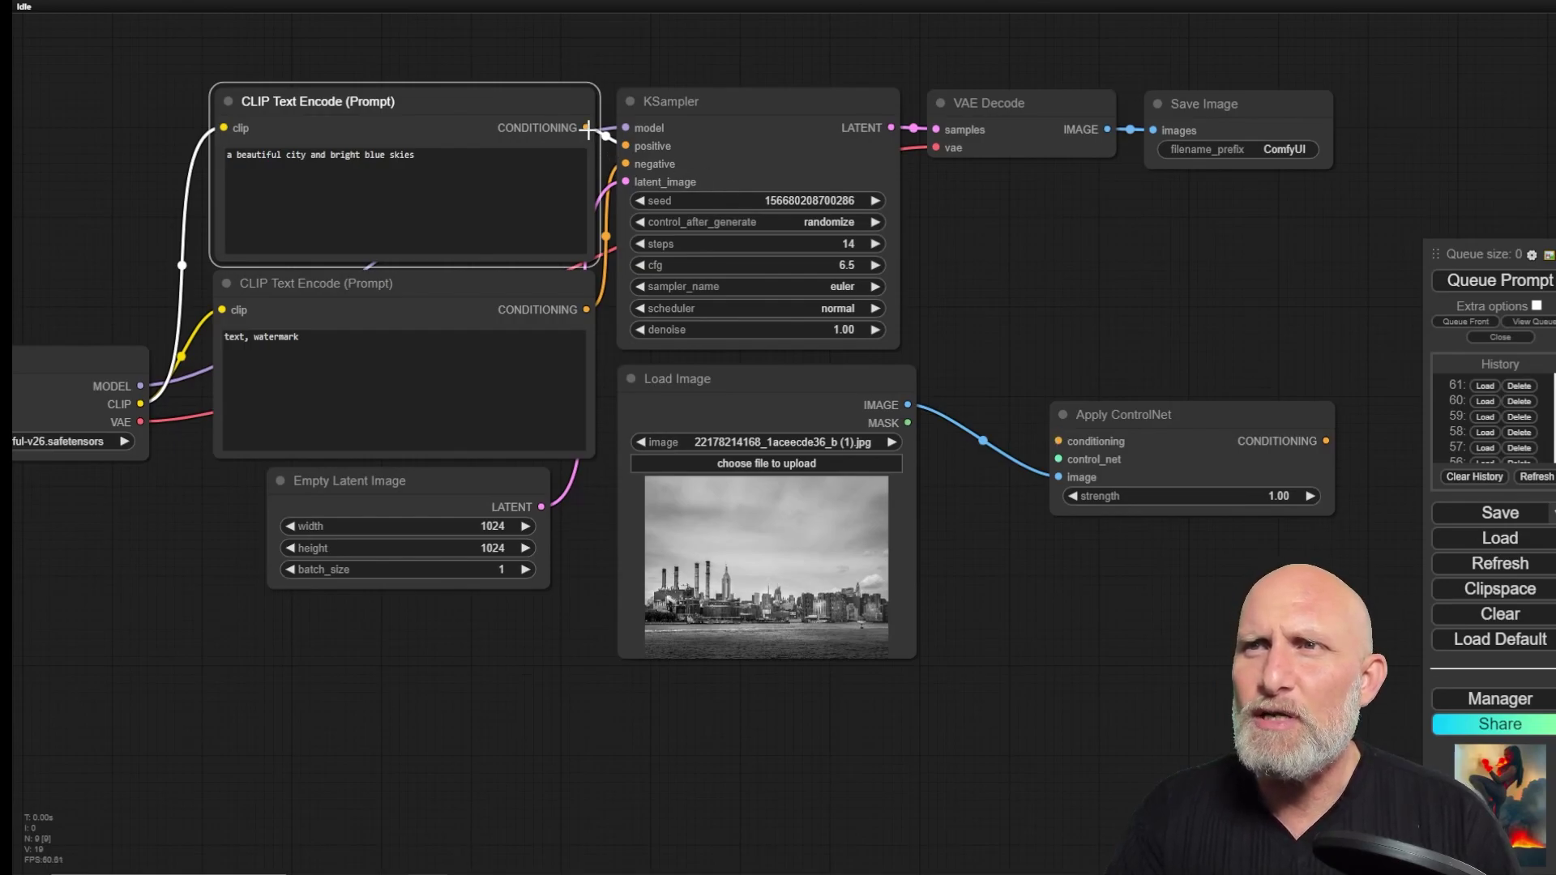
{"action": "left_click_drag", "start_coordinate": [588, 128], "coordinate": [1057, 441]}
{"action": "left_click_drag", "start_coordinate": [1329, 442], "coordinate": [623, 146]}
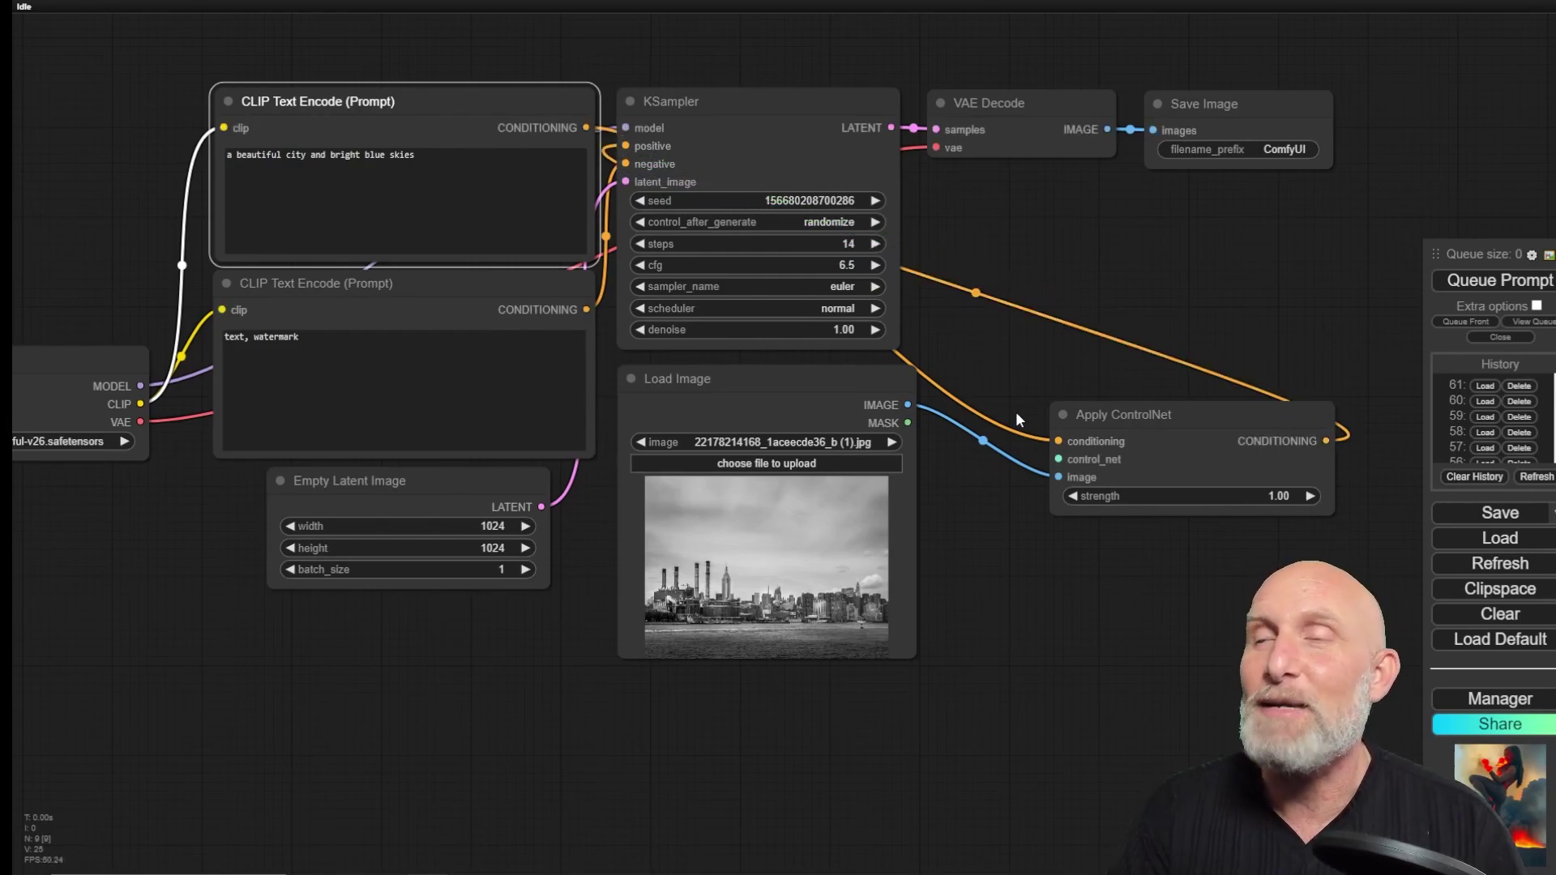
Step: Add a Load ControlNet Model node for Apply ControlNet's control_net input, choose control-lora-recolor-rank256.safetensors, and place it beneath Apply ControlNet
{"action": "left_click_drag", "start_coordinate": [1057, 459], "coordinate": [1054, 595]}
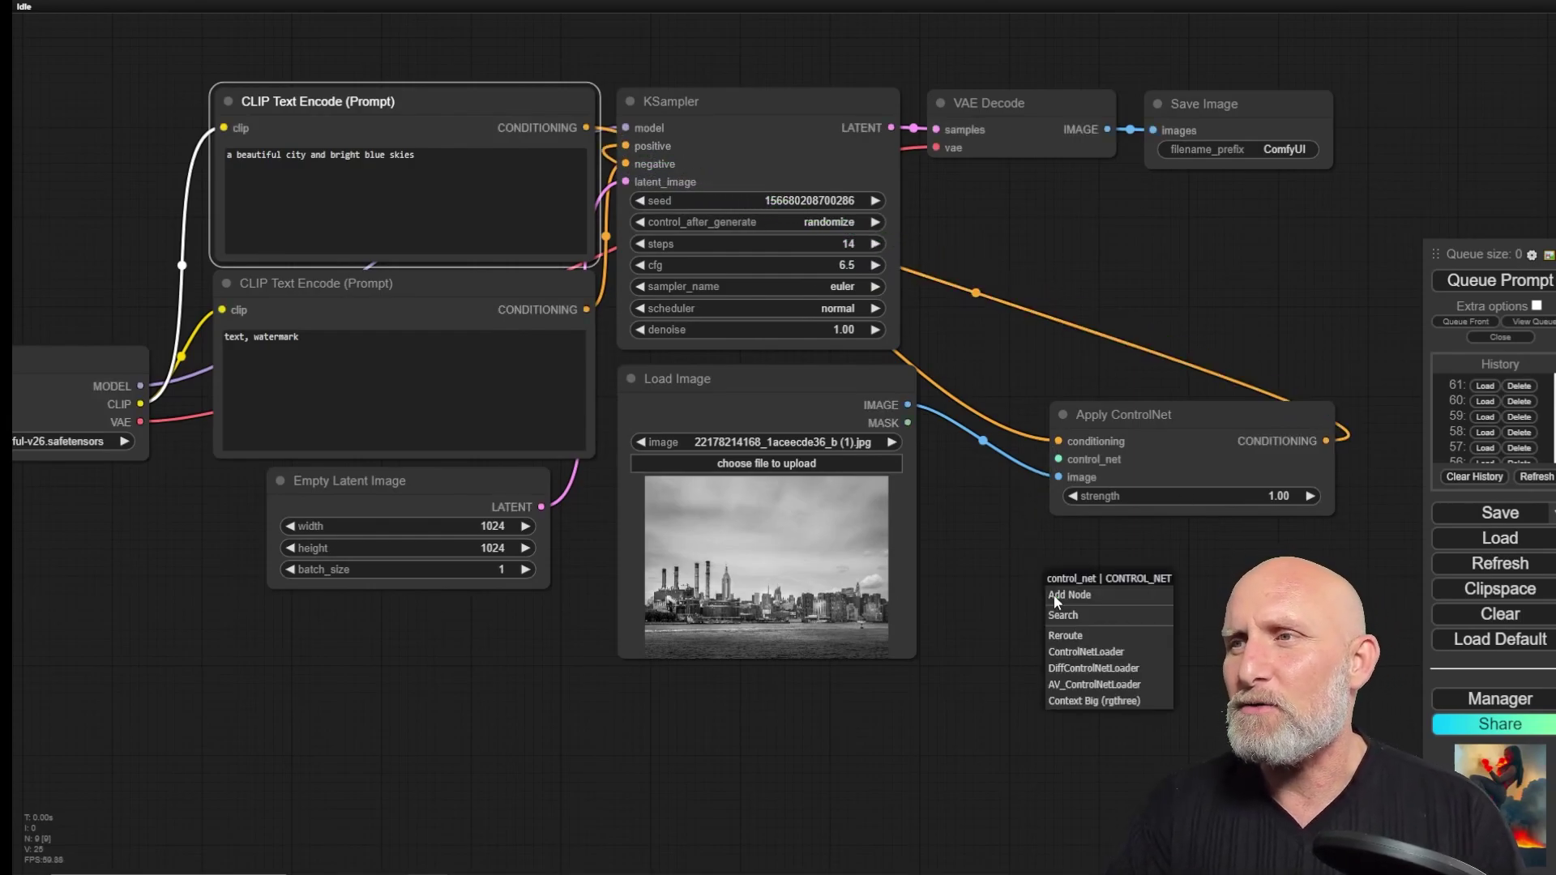
{"action": "left_click", "coordinate": [1072, 609]}
{"action": "type", "text": "load"}
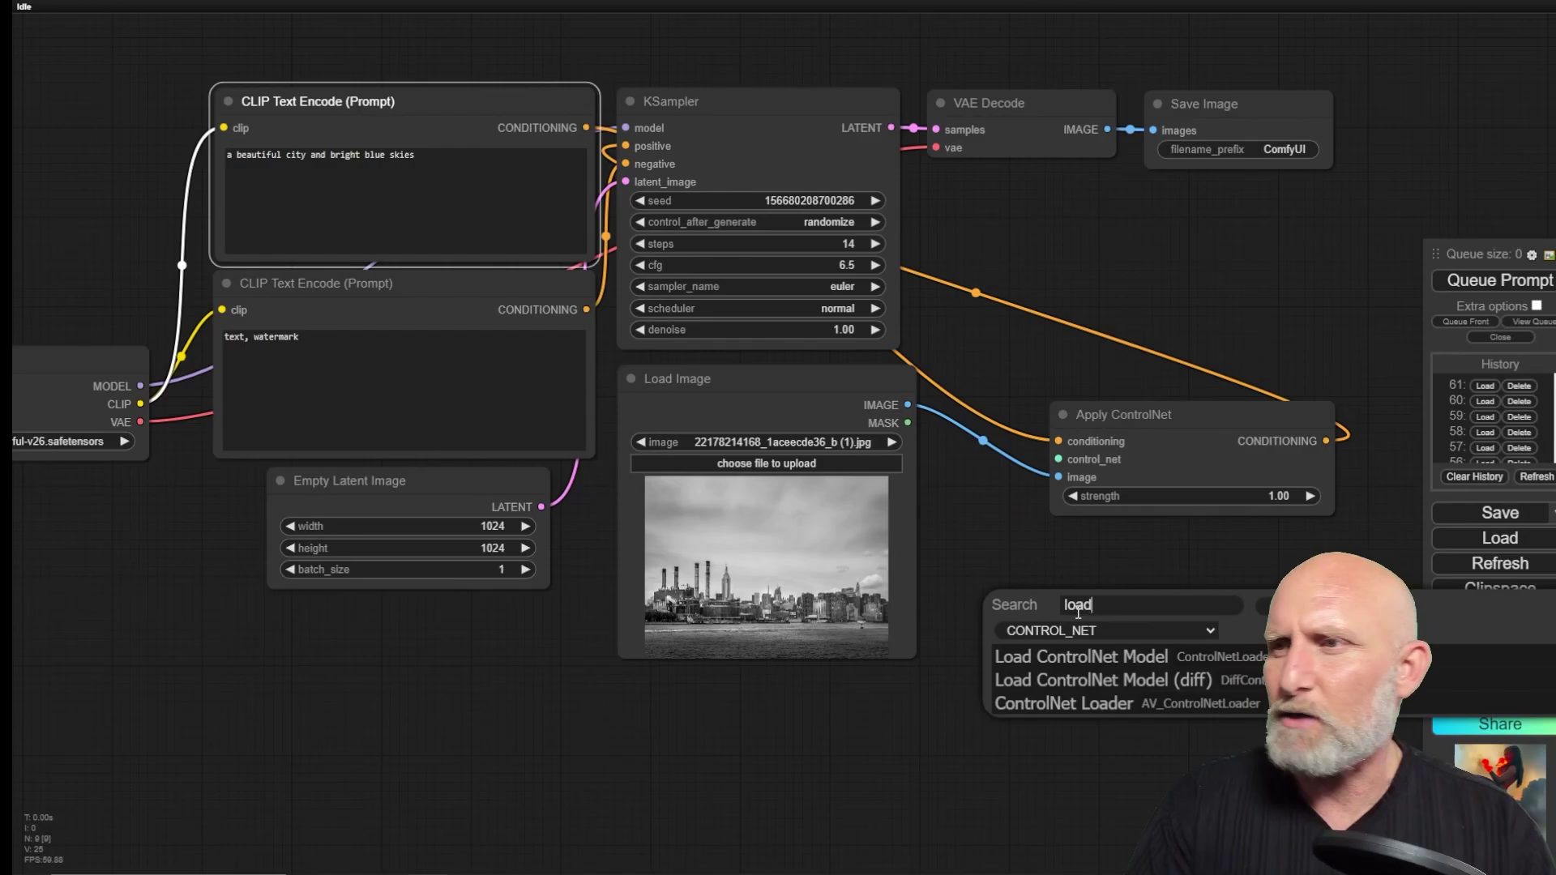
{"action": "left_click", "coordinate": [1102, 657]}
{"action": "left_click", "coordinate": [1159, 643]}
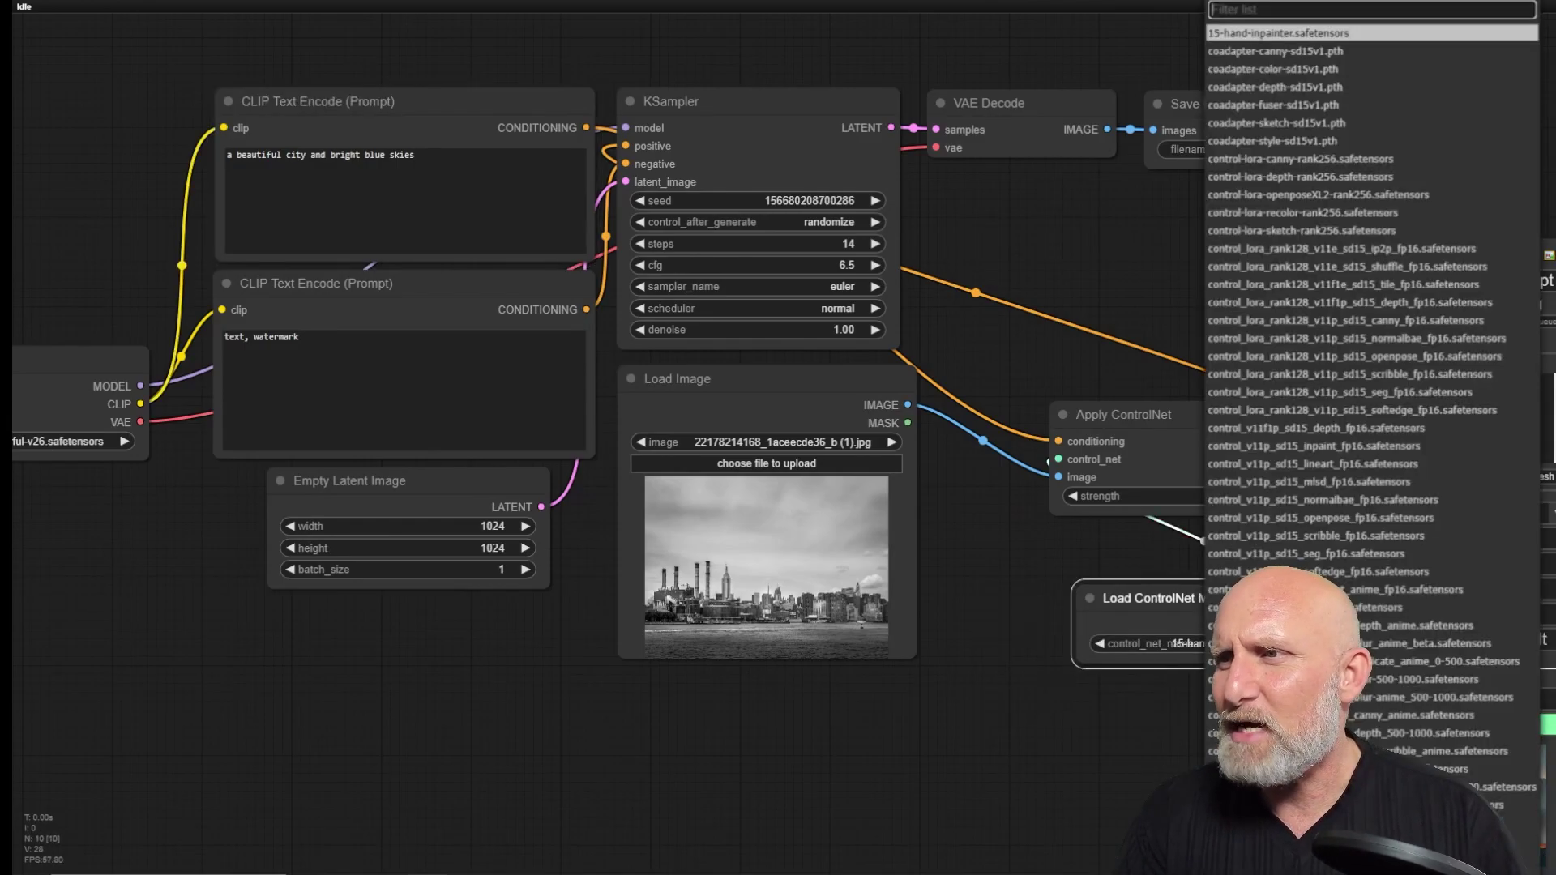
{"action": "left_click", "coordinate": [1252, 212]}
{"action": "left_click_drag", "start_coordinate": [1206, 604], "coordinate": [1072, 587]}
Step: Delete the Save Image node and connect a Preview Image node to the VAE Decode output instead
{"action": "left_click_drag", "start_coordinate": [1213, 218], "coordinate": [1044, 316]}
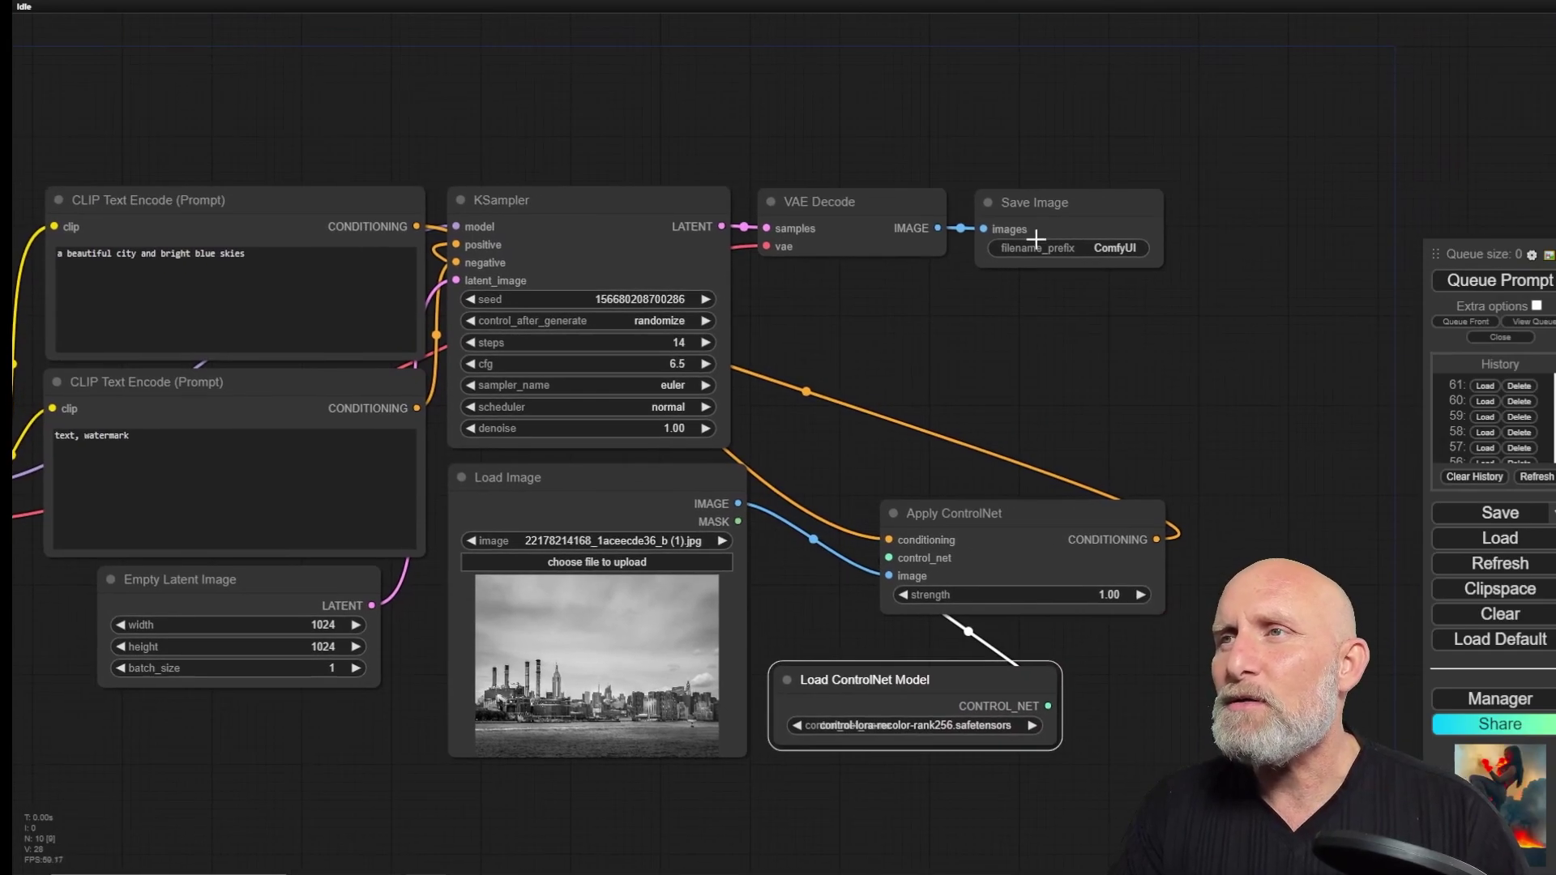
{"action": "left_click", "coordinate": [1002, 217]}
{"action": "key", "text": "Delete"}
{"action": "left_click_drag", "start_coordinate": [936, 227], "coordinate": [1019, 219]}
{"action": "left_click", "coordinate": [1062, 374]}
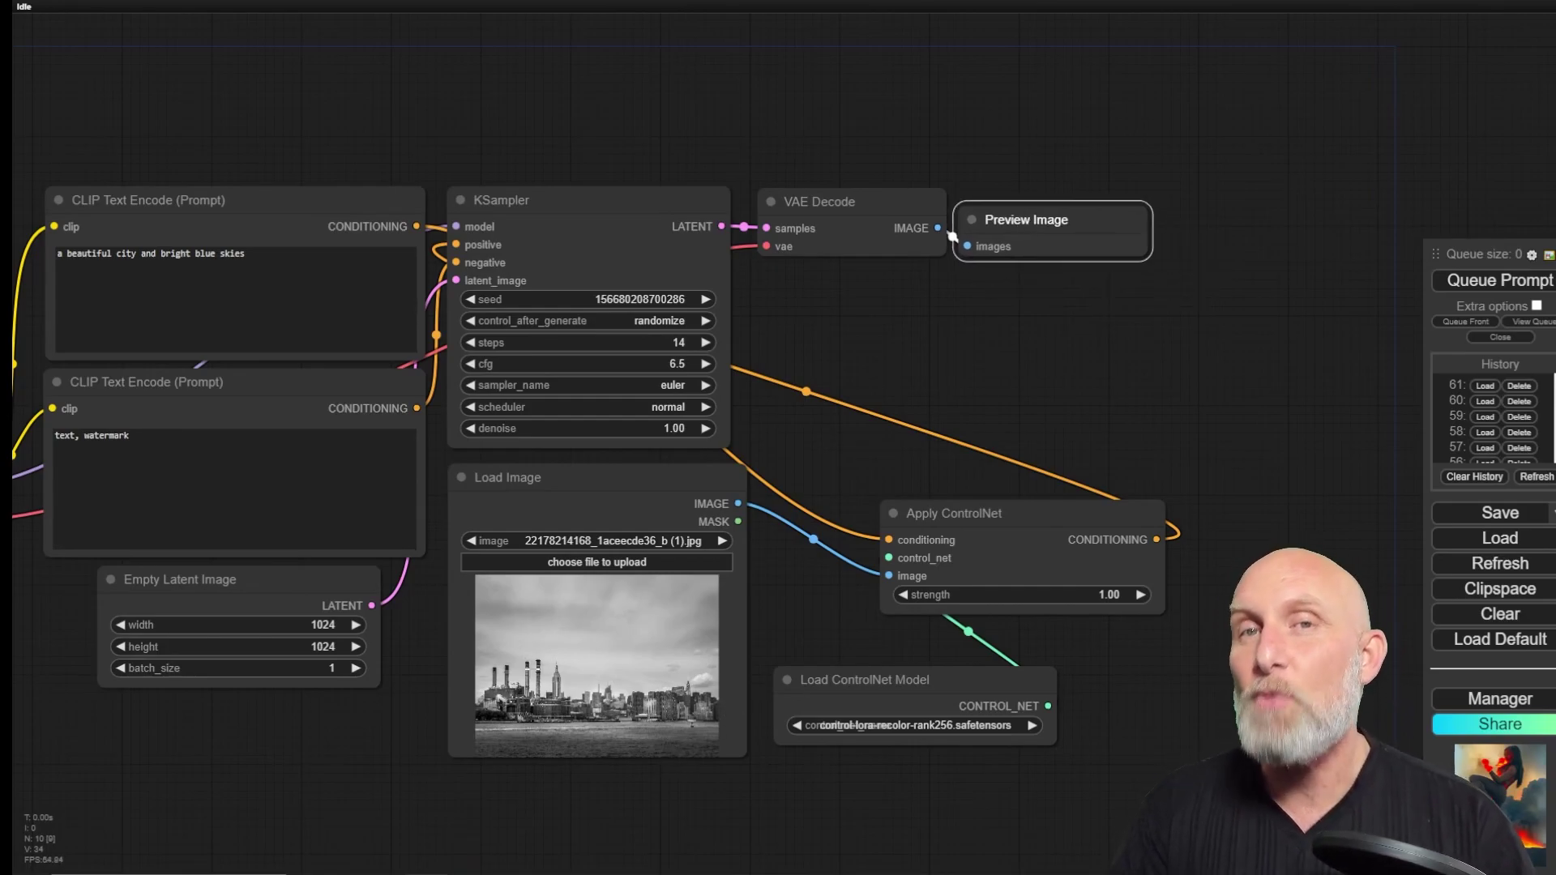
Step: Generate the image, enlarge the Preview Image node, and check the recolored skyline against the source photo
{"action": "left_click", "coordinate": [1497, 283]}
{"action": "left_click_drag", "start_coordinate": [1144, 449], "coordinate": [1378, 750]}
{"action": "scroll", "coordinate": [1196, 531], "scroll_direction": "up", "scroll_amount": 5}
{"action": "scroll", "coordinate": [1058, 345], "scroll_direction": "up", "scroll_amount": 4}
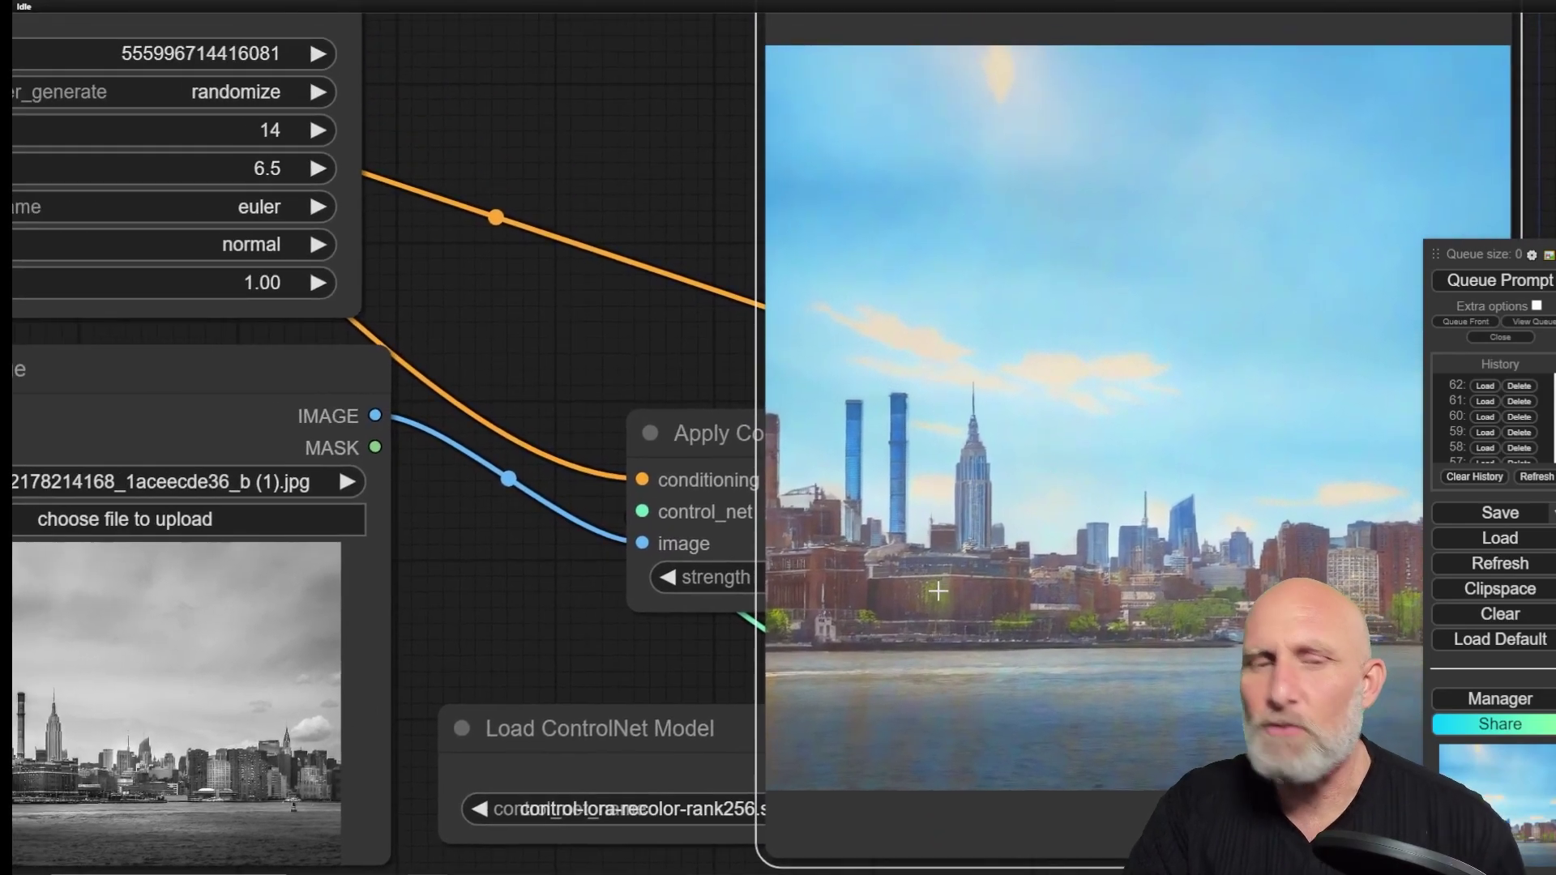
{"action": "scroll", "coordinate": [1110, 458], "scroll_direction": "down", "scroll_amount": 2}
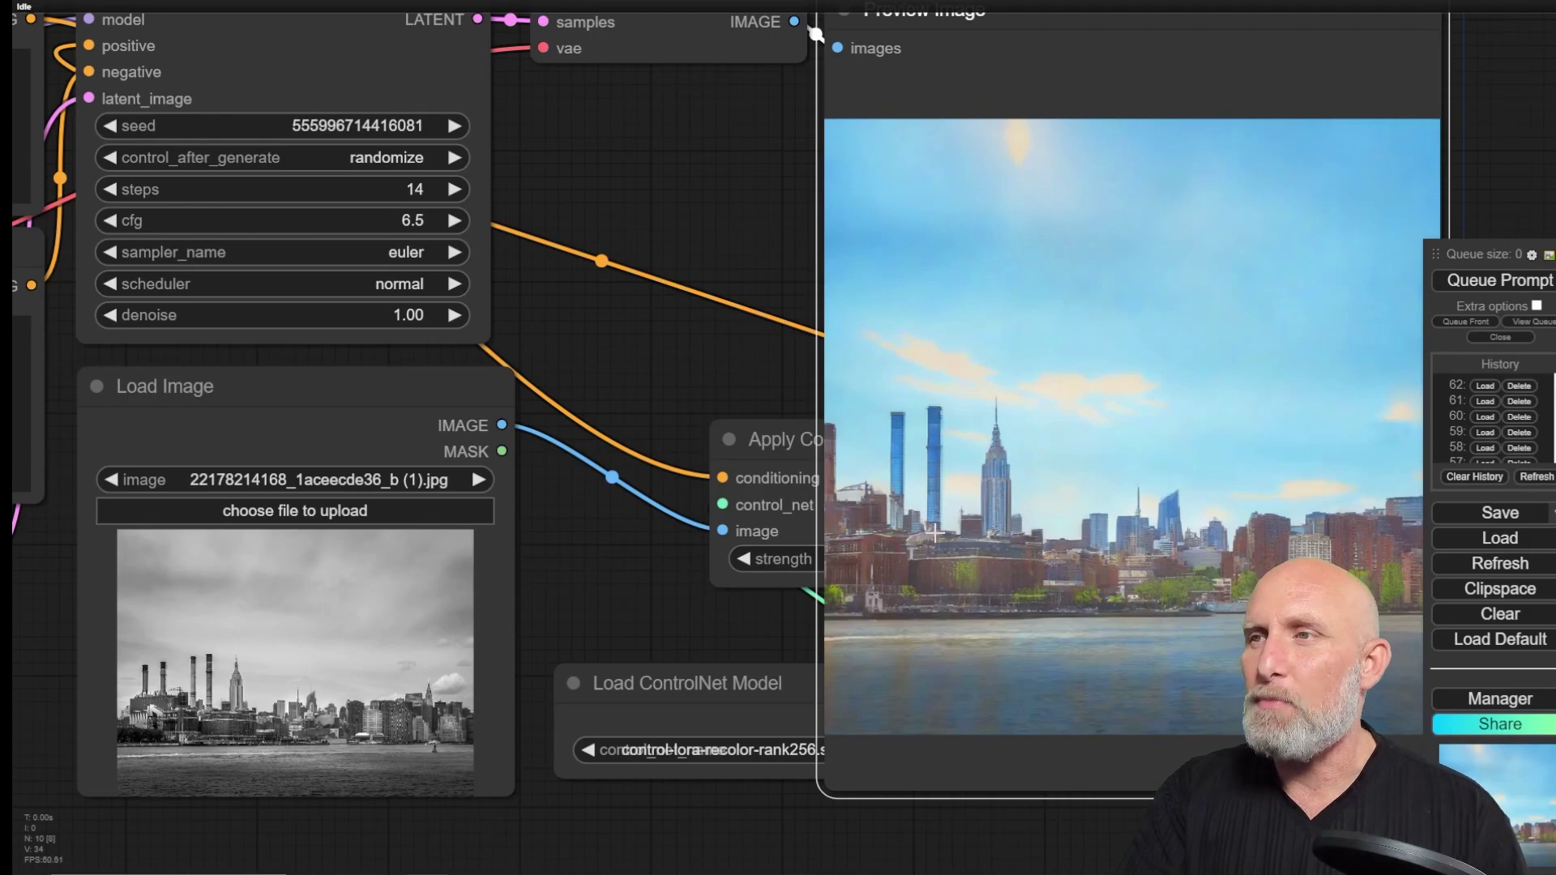
{"action": "scroll", "coordinate": [930, 444], "scroll_direction": "up", "scroll_amount": 2}
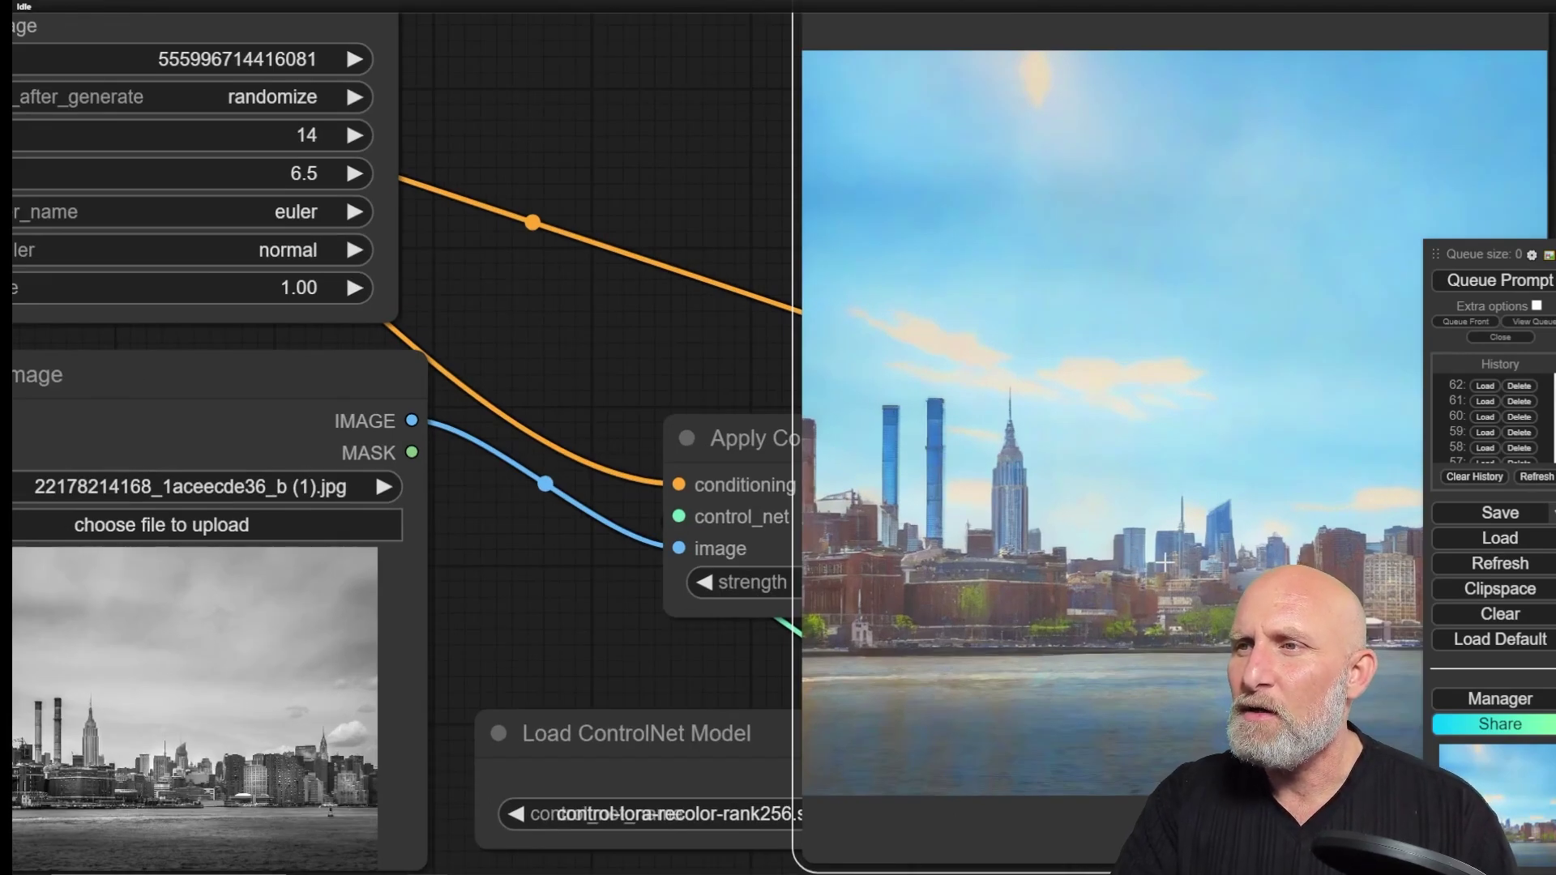
{"action": "scroll", "coordinate": [1240, 561], "scroll_direction": "down", "scroll_amount": 3}
{"action": "scroll", "coordinate": [1001, 511], "scroll_direction": "up", "scroll_amount": 2}
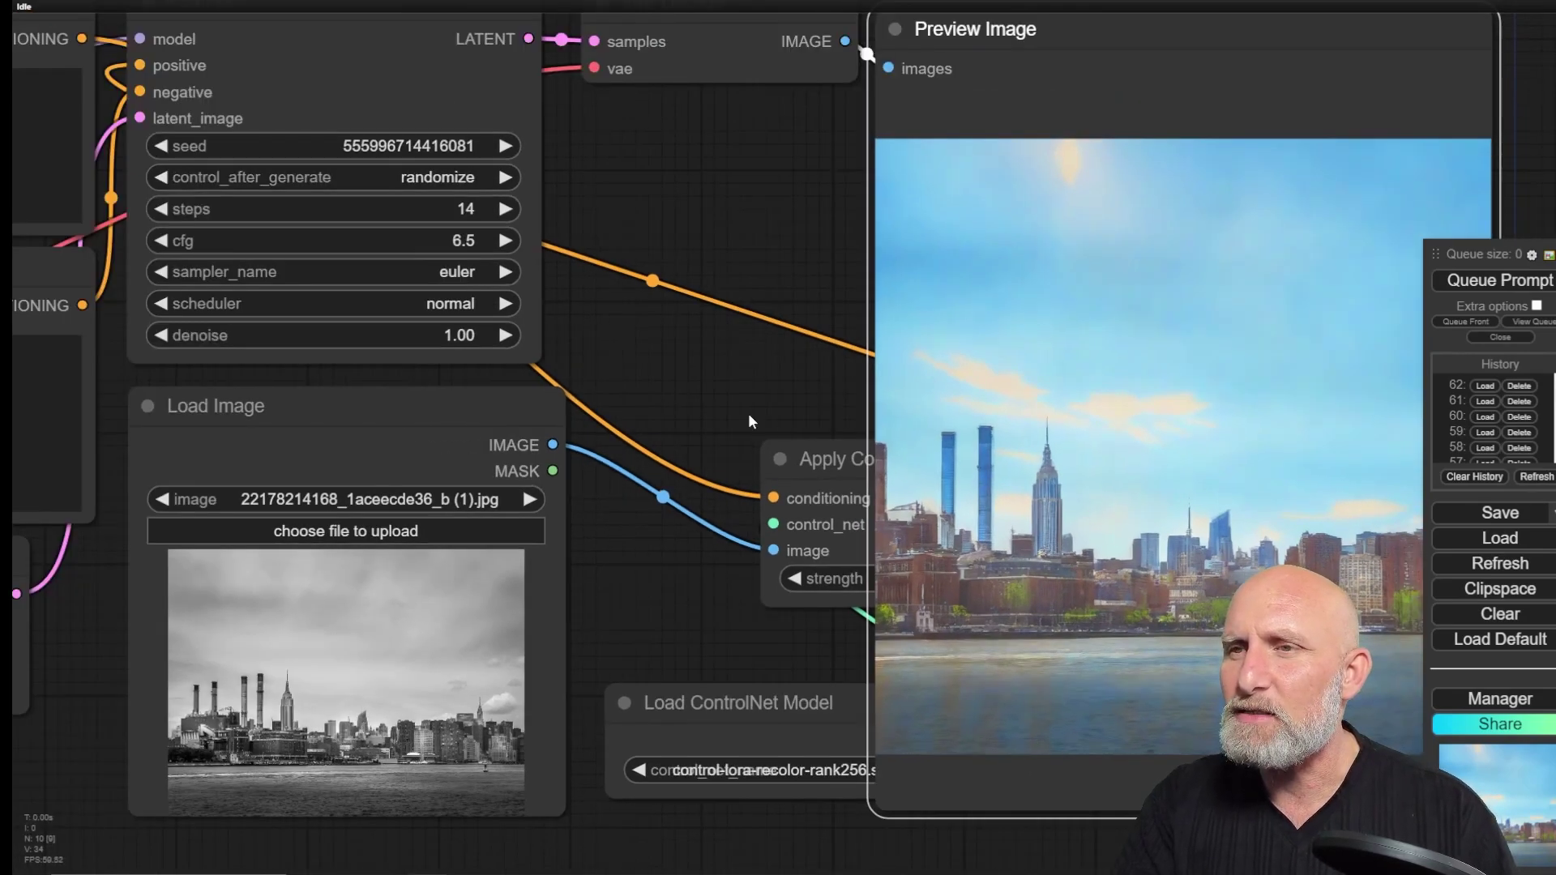
Step: Extend the positive prompt after "skies" with ". concrete buildings. some trees."
{"action": "left_click_drag", "start_coordinate": [603, 294], "coordinate": [1050, 471]}
{"action": "left_click_drag", "start_coordinate": [501, 110], "coordinate": [683, 211]}
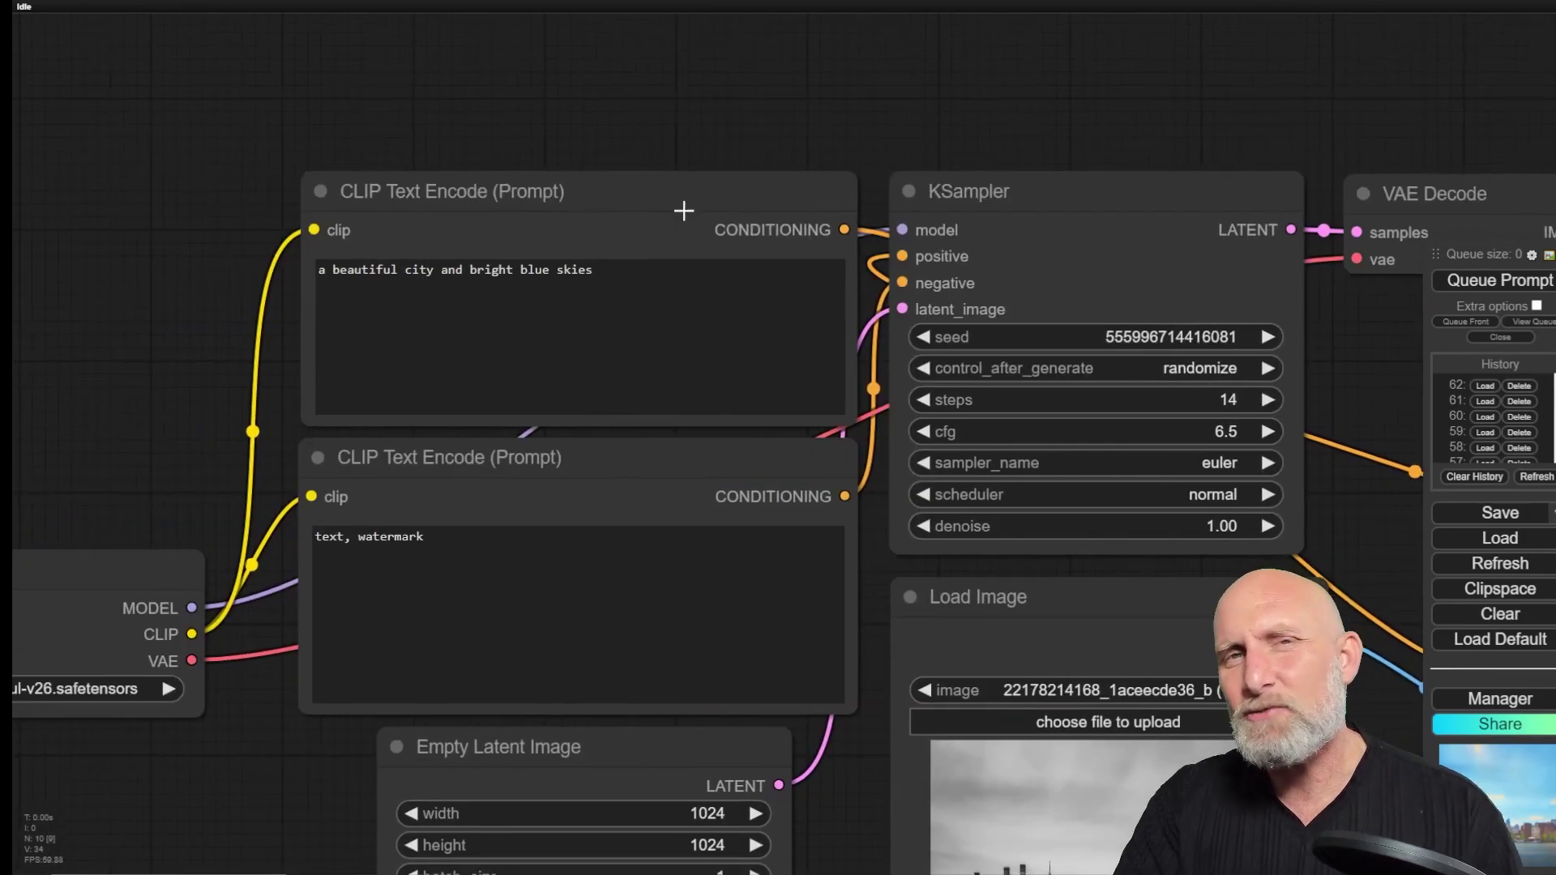
{"action": "left_click", "coordinate": [637, 271]}
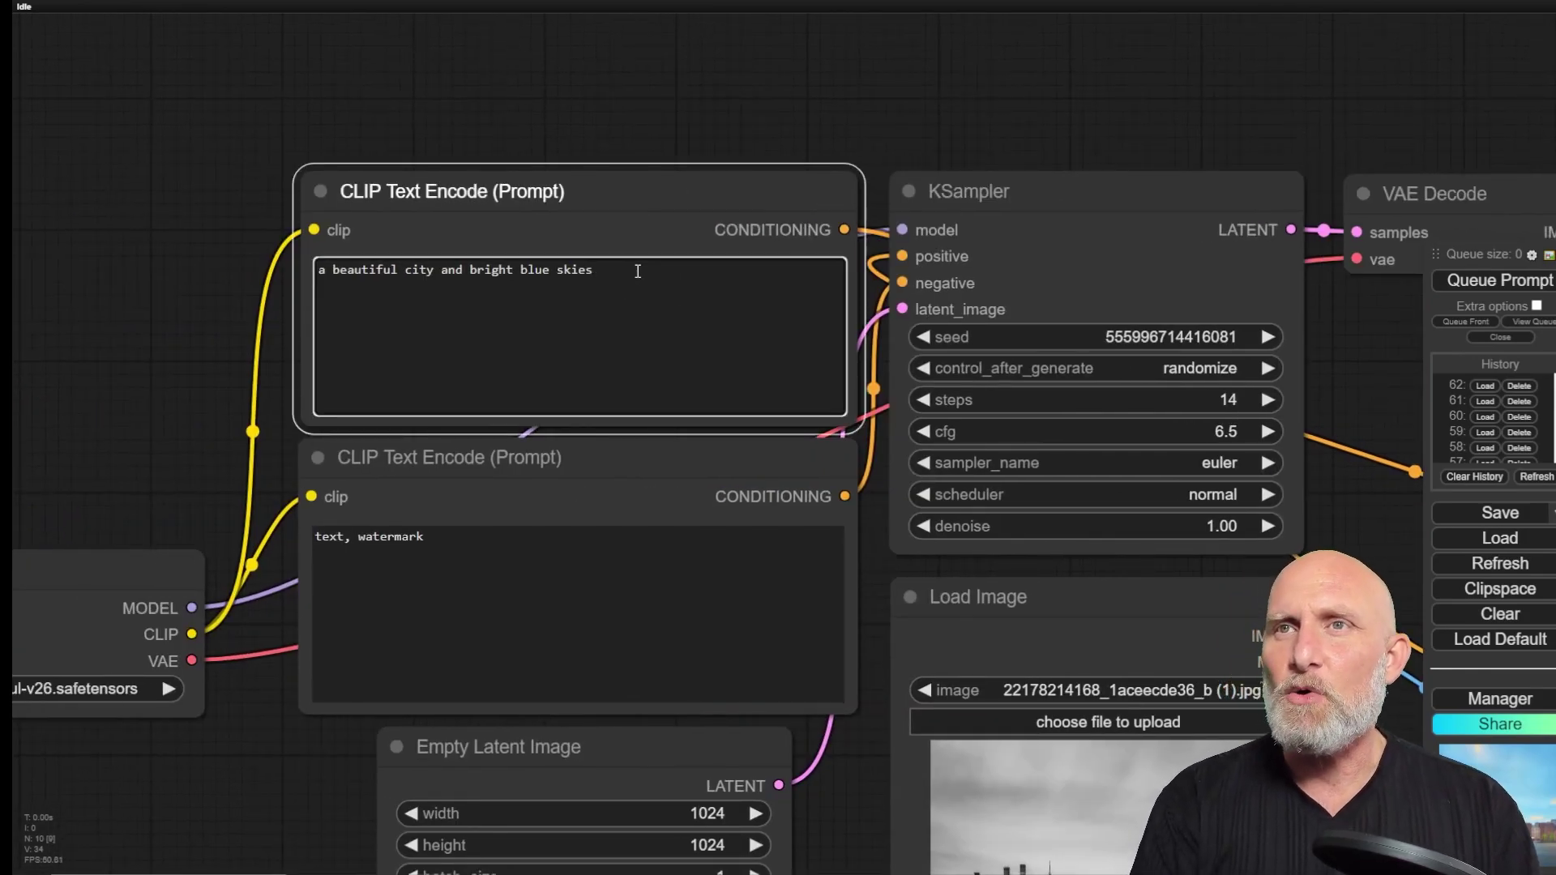
{"action": "key", "text": "ctrl+Left"}
{"action": "key", "text": "ctrl+Left"}
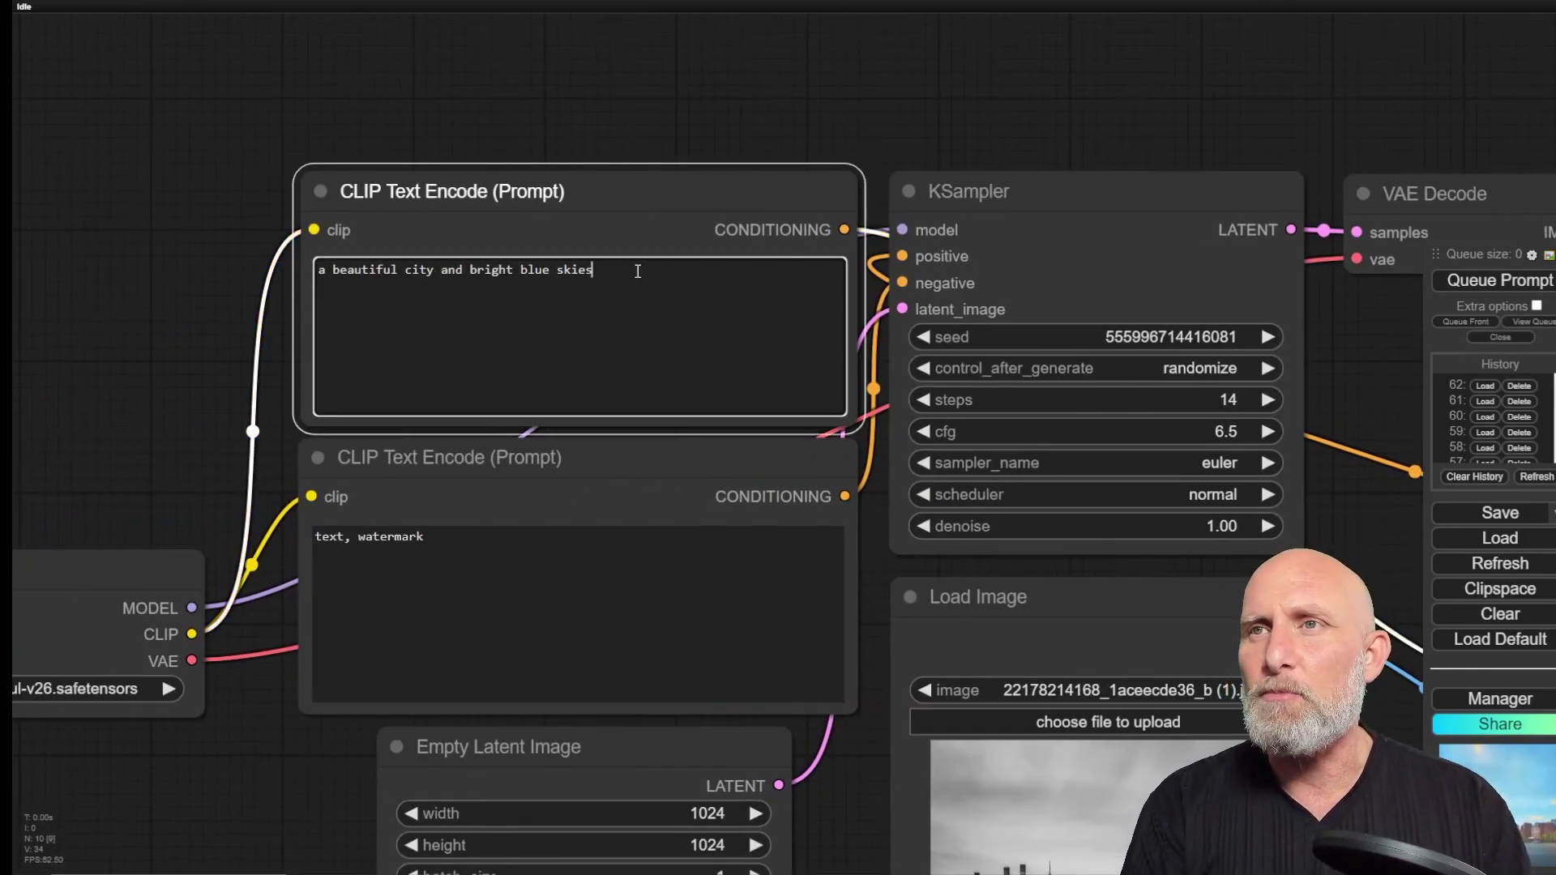
{"action": "type", "text": "brown"}
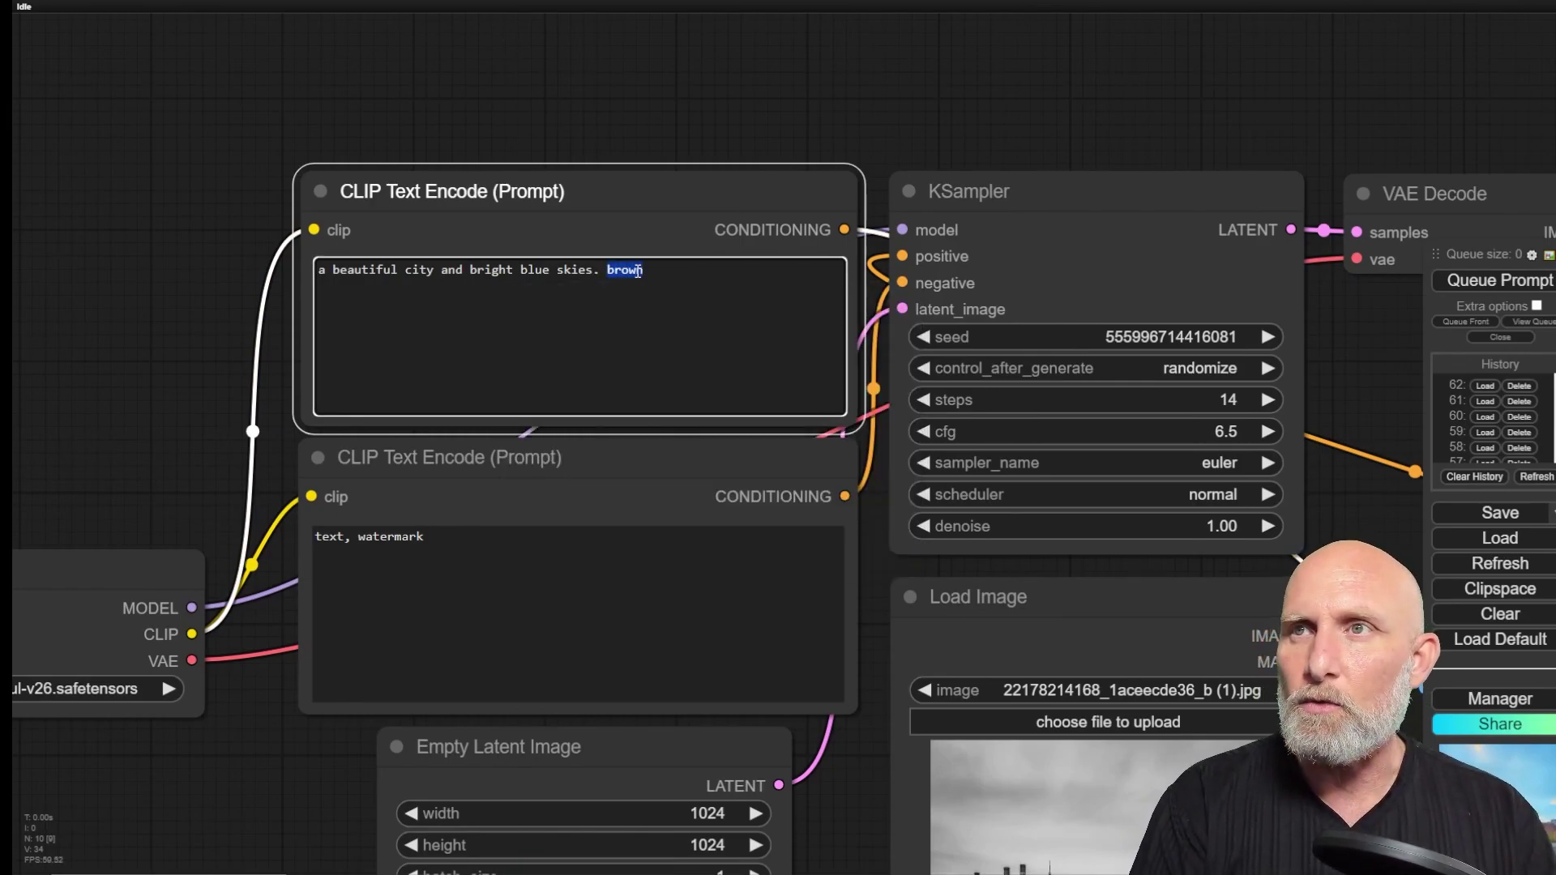
{"action": "key", "text": "BackSpace"}
{"action": "type", "text": "cond"}
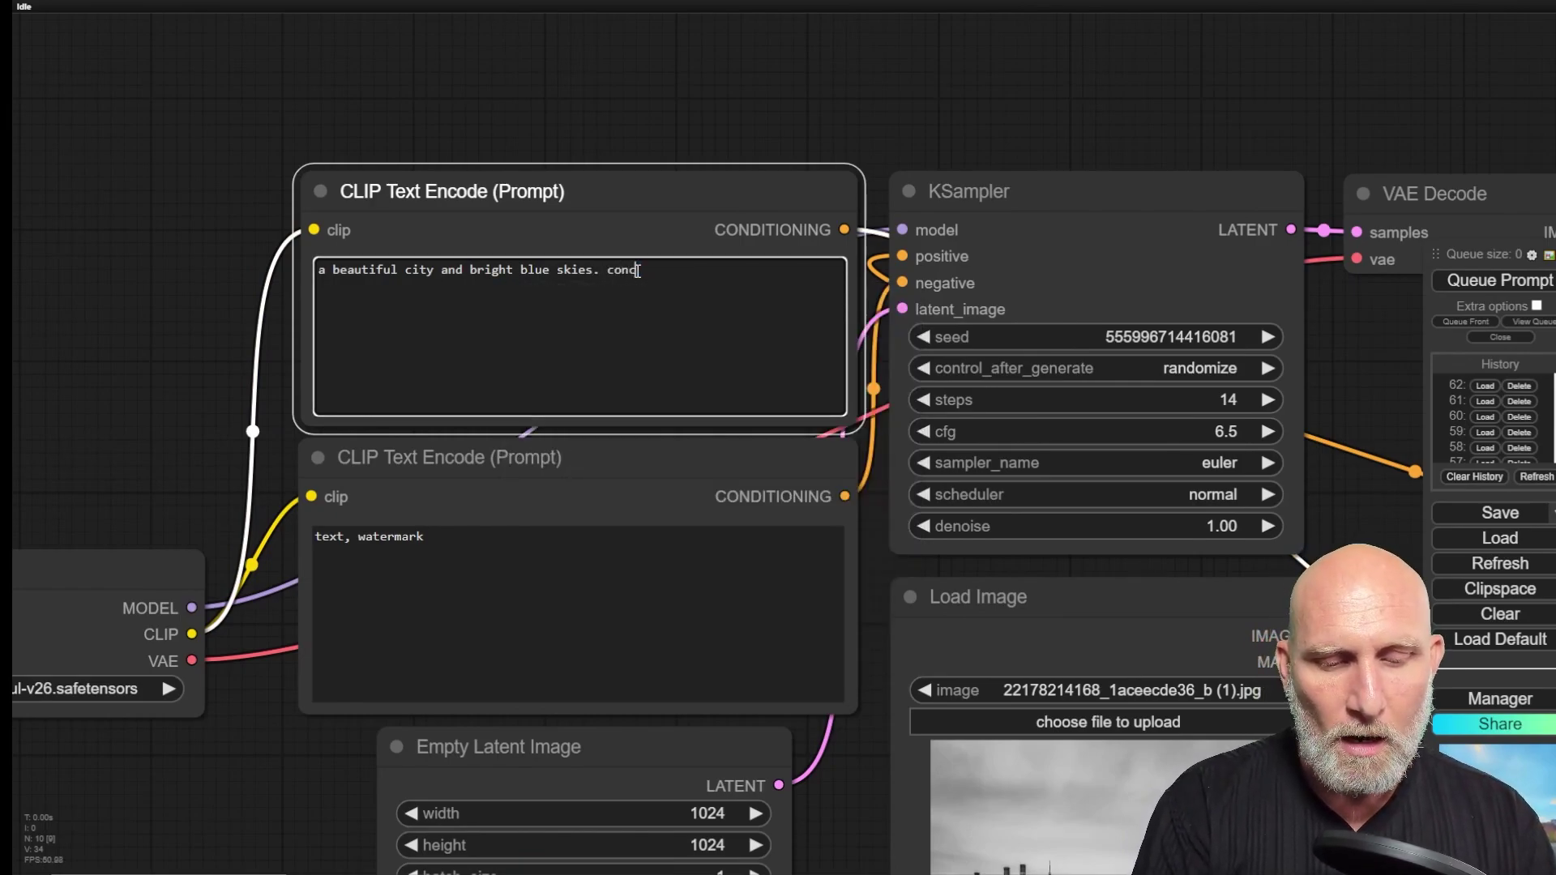
{"action": "key", "text": "BackSpace"}
{"action": "type", "text": "crete building"}
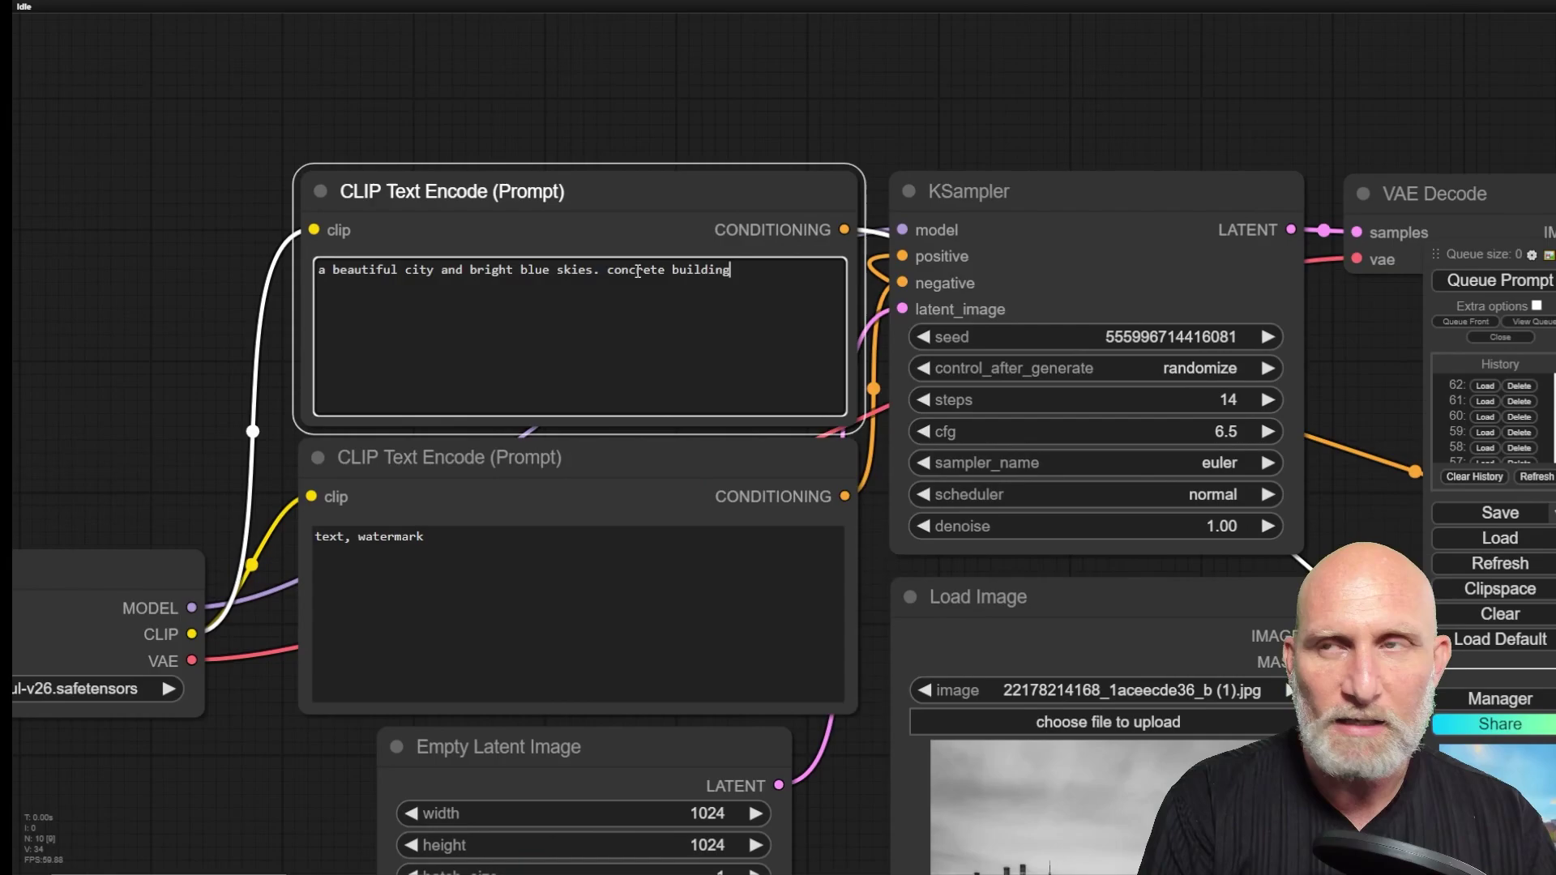
{"action": "type", "text": "s. some trees."}
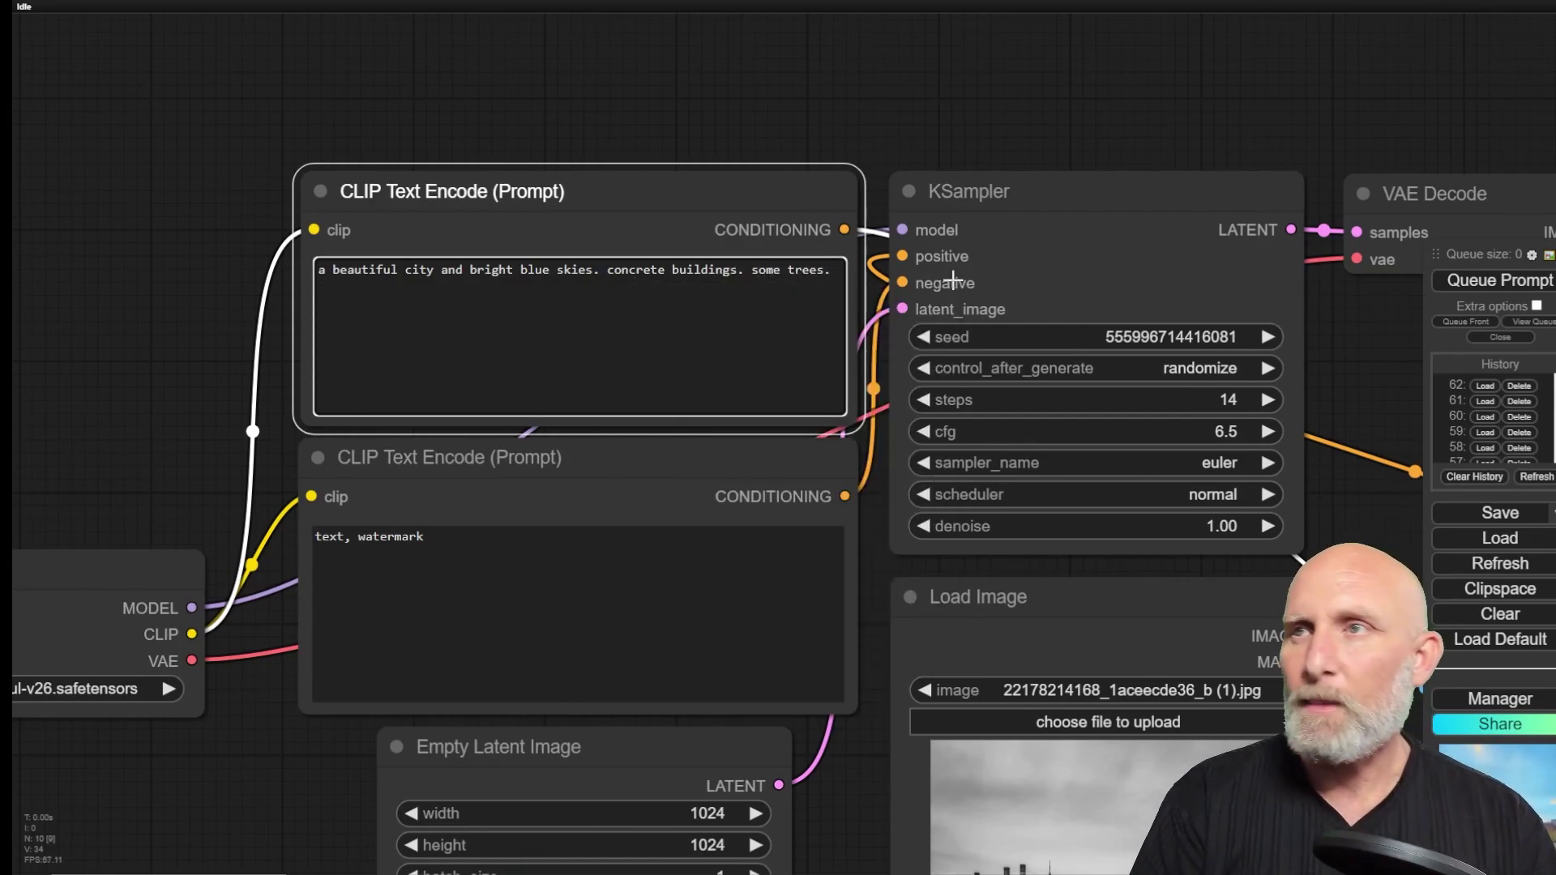
Step: Generate a new image with the extended prompt and bring the Preview Image result into view
{"action": "left_click", "coordinate": [1494, 285]}
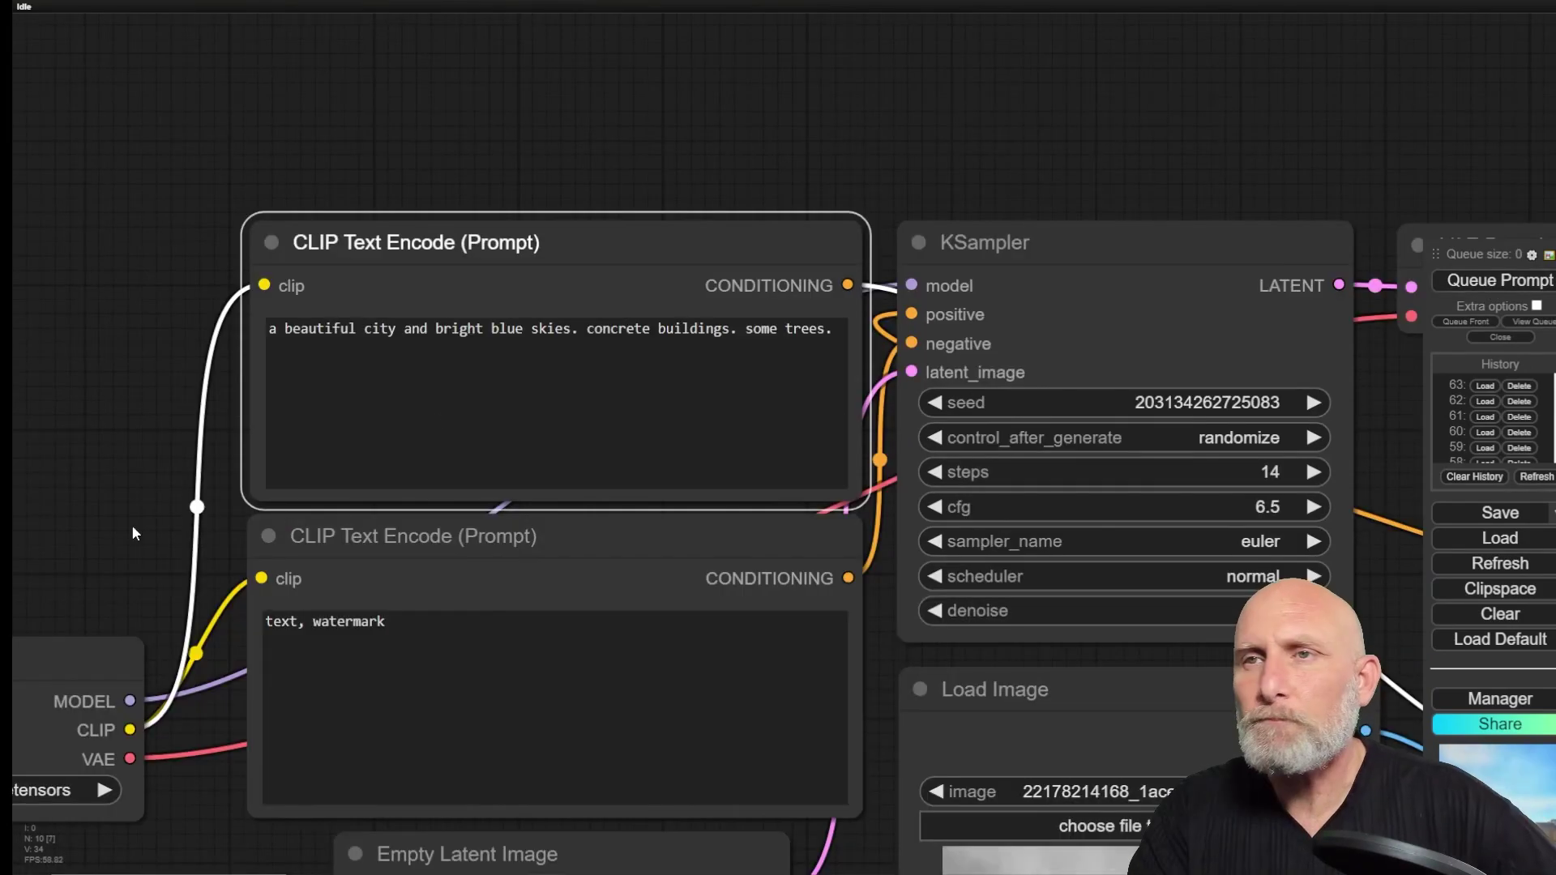
{"action": "left_click_drag", "start_coordinate": [1060, 140], "coordinate": [162, 16]}
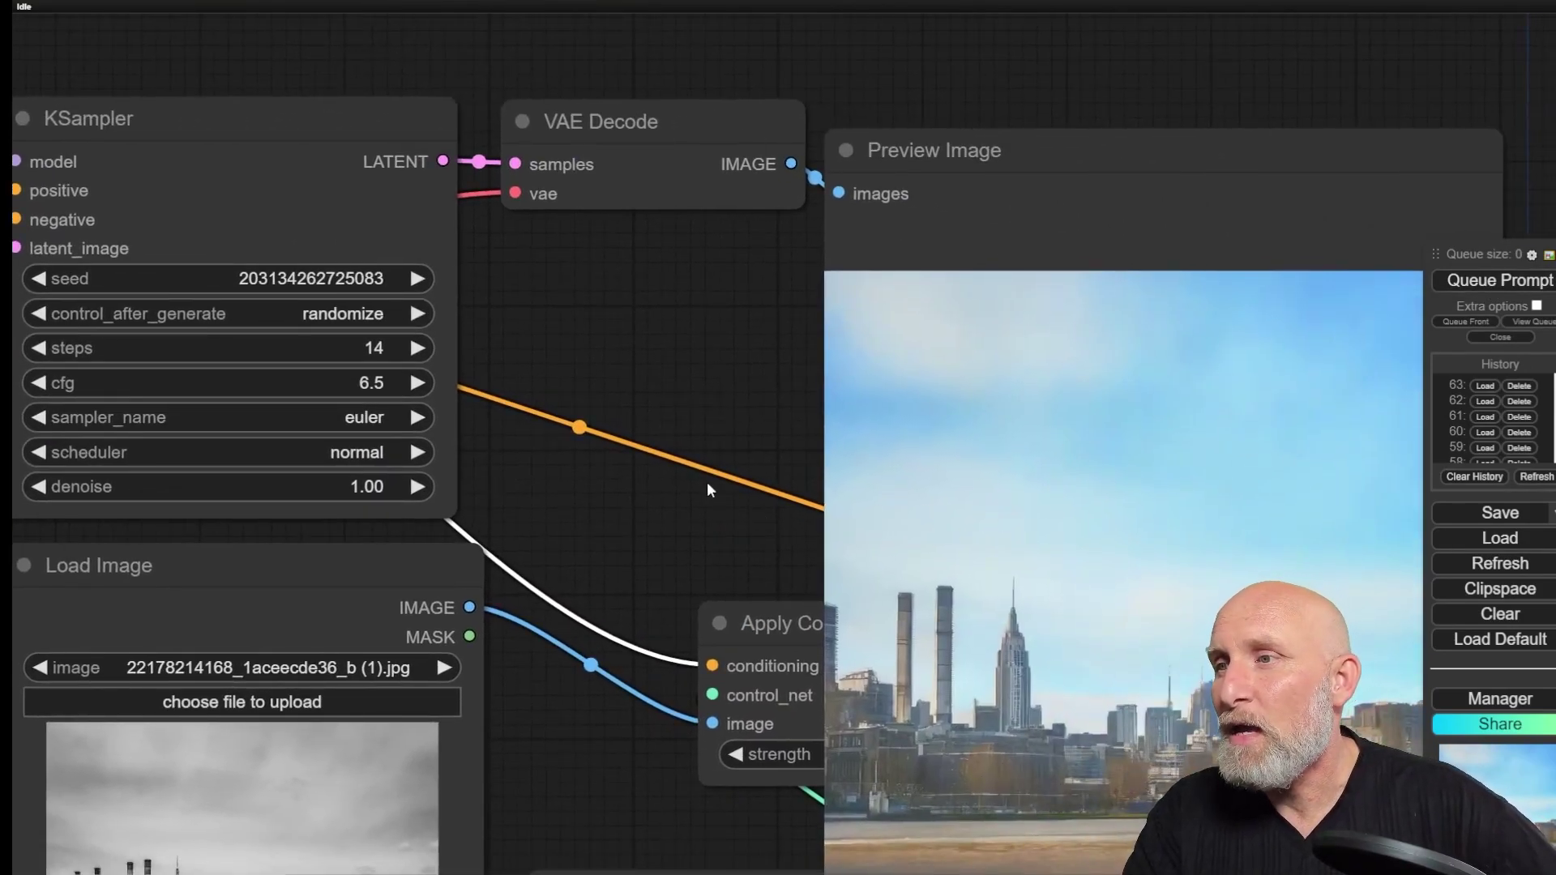
{"action": "left_click_drag", "start_coordinate": [707, 481], "coordinate": [427, 367]}
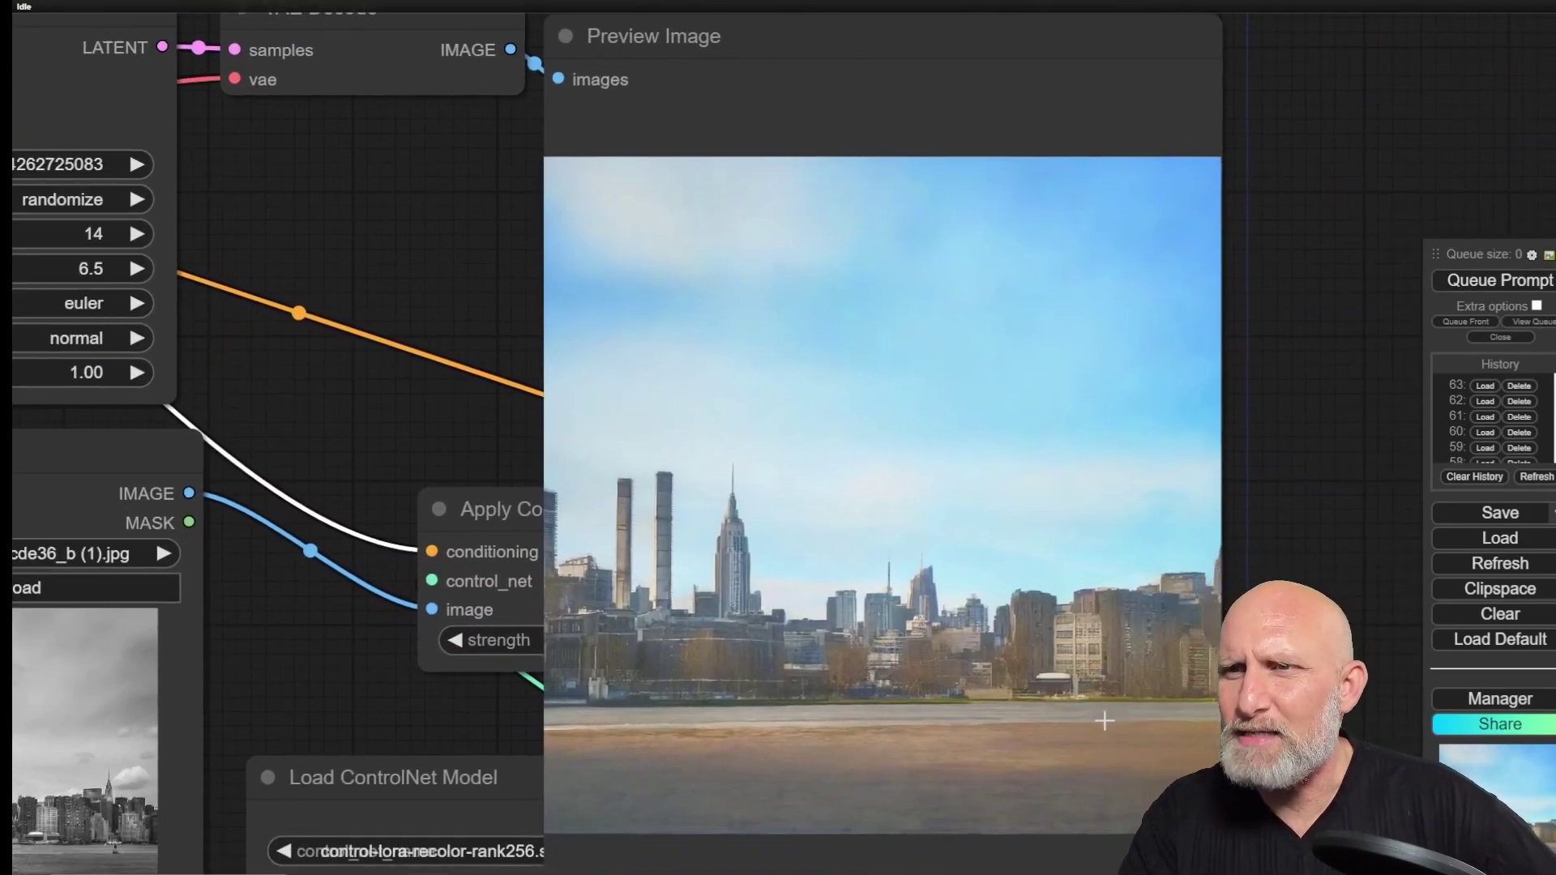
Step: Compare the foreground of the black-and-white skyline photo with the same area in the generated preview
{"action": "scroll", "coordinate": [1128, 705], "scroll_direction": "down", "scroll_amount": 2}
{"action": "left_click_drag", "start_coordinate": [208, 748], "coordinate": [528, 618]}
{"action": "scroll", "coordinate": [528, 632], "scroll_direction": "up", "scroll_amount": 5}
{"action": "scroll", "coordinate": [527, 650], "scroll_direction": "up", "scroll_amount": 5}
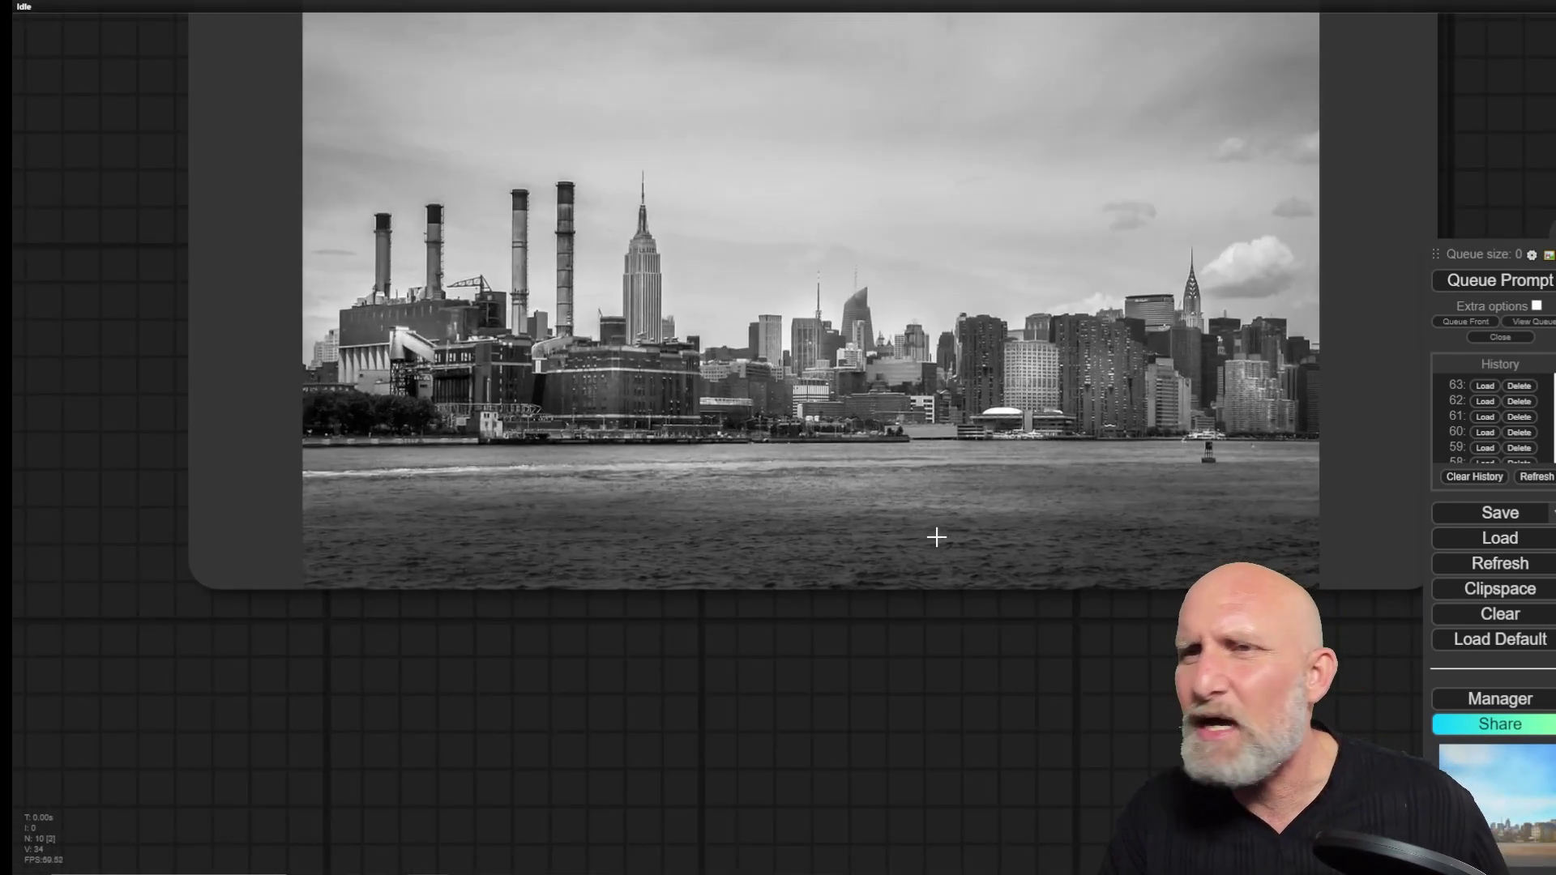
{"action": "scroll", "coordinate": [1032, 532], "scroll_direction": "down", "scroll_amount": 10}
{"action": "left_click_drag", "start_coordinate": [1170, 678], "coordinate": [239, 700]}
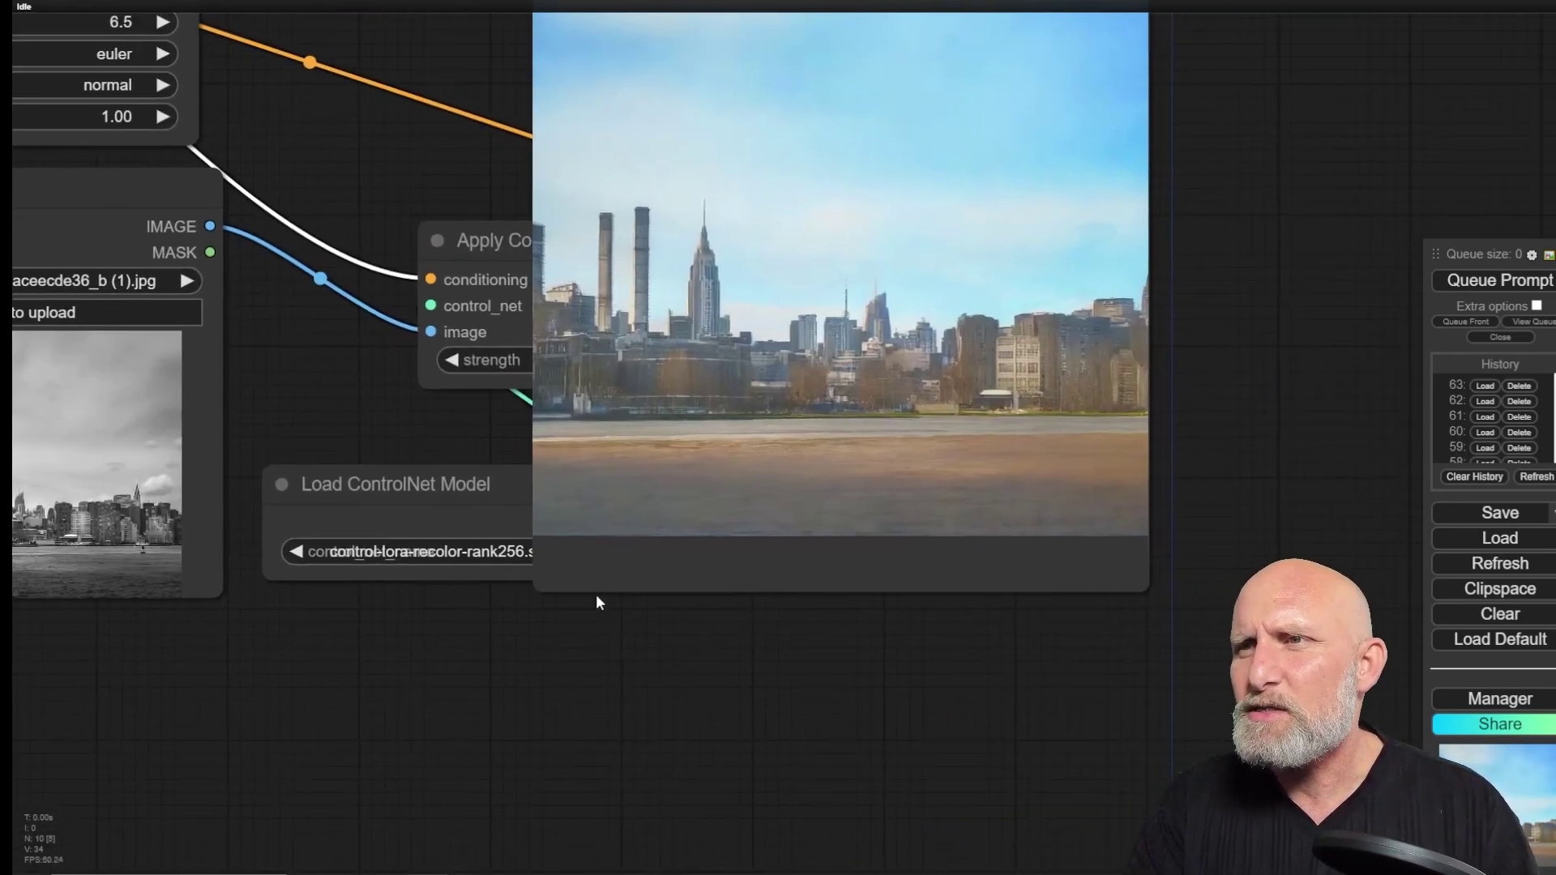
{"action": "scroll", "coordinate": [851, 518], "scroll_direction": "up", "scroll_amount": 5}
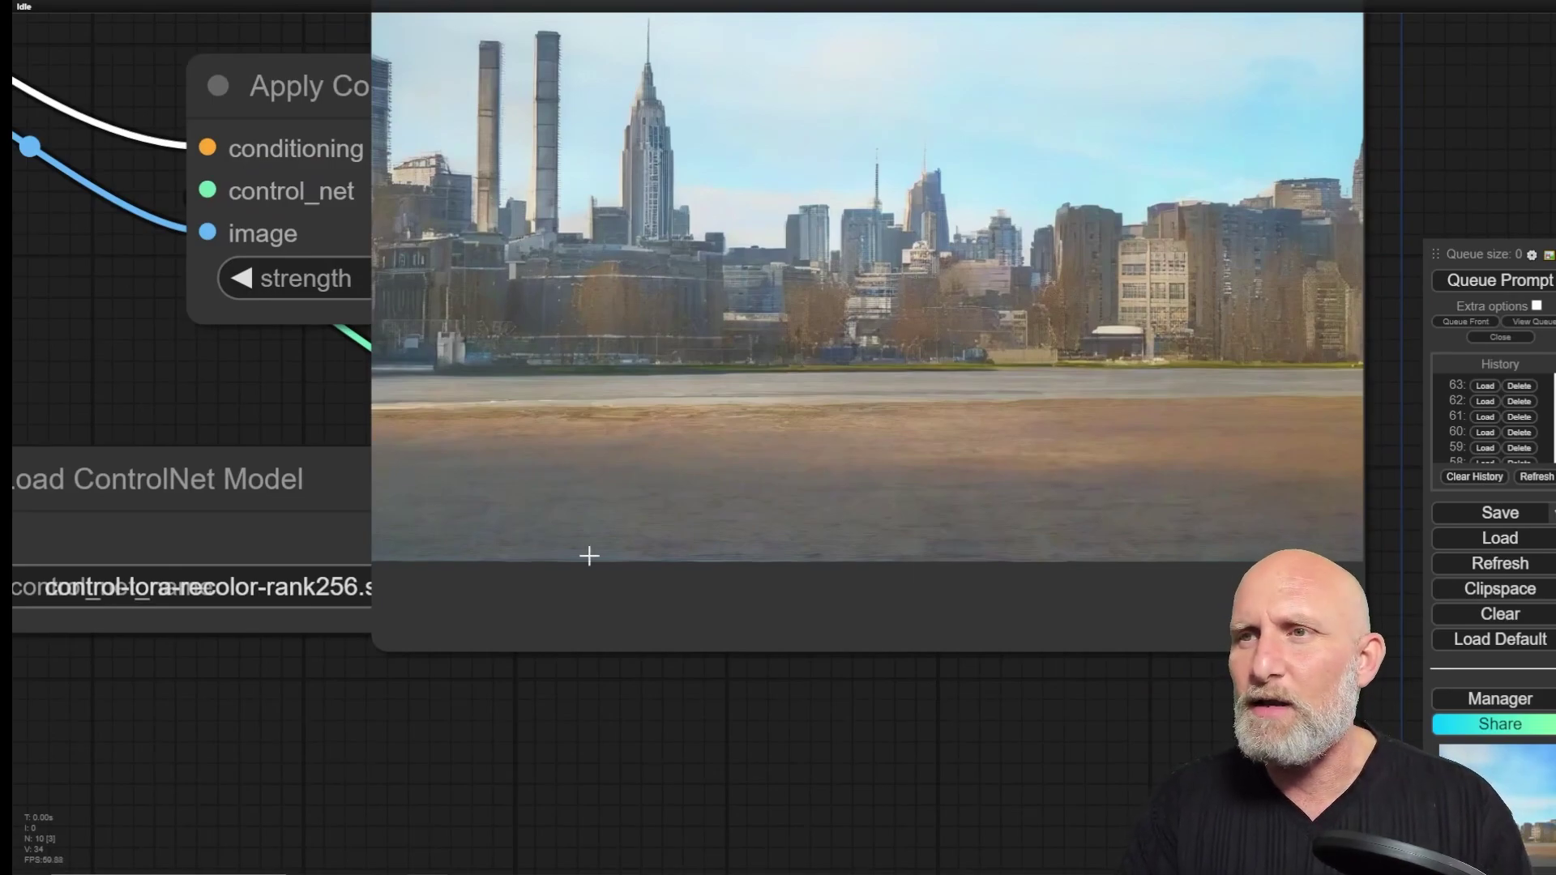
{"action": "scroll", "coordinate": [730, 446], "scroll_direction": "down", "scroll_amount": 3}
Step: Add a second line to the positive prompt reading "a big lake on the bottom."
{"action": "left_click_drag", "start_coordinate": [724, 440], "coordinate": [897, 603]}
{"action": "left_click_drag", "start_coordinate": [334, 173], "coordinate": [860, 623]}
{"action": "left_click_drag", "start_coordinate": [462, 170], "coordinate": [1105, 167]}
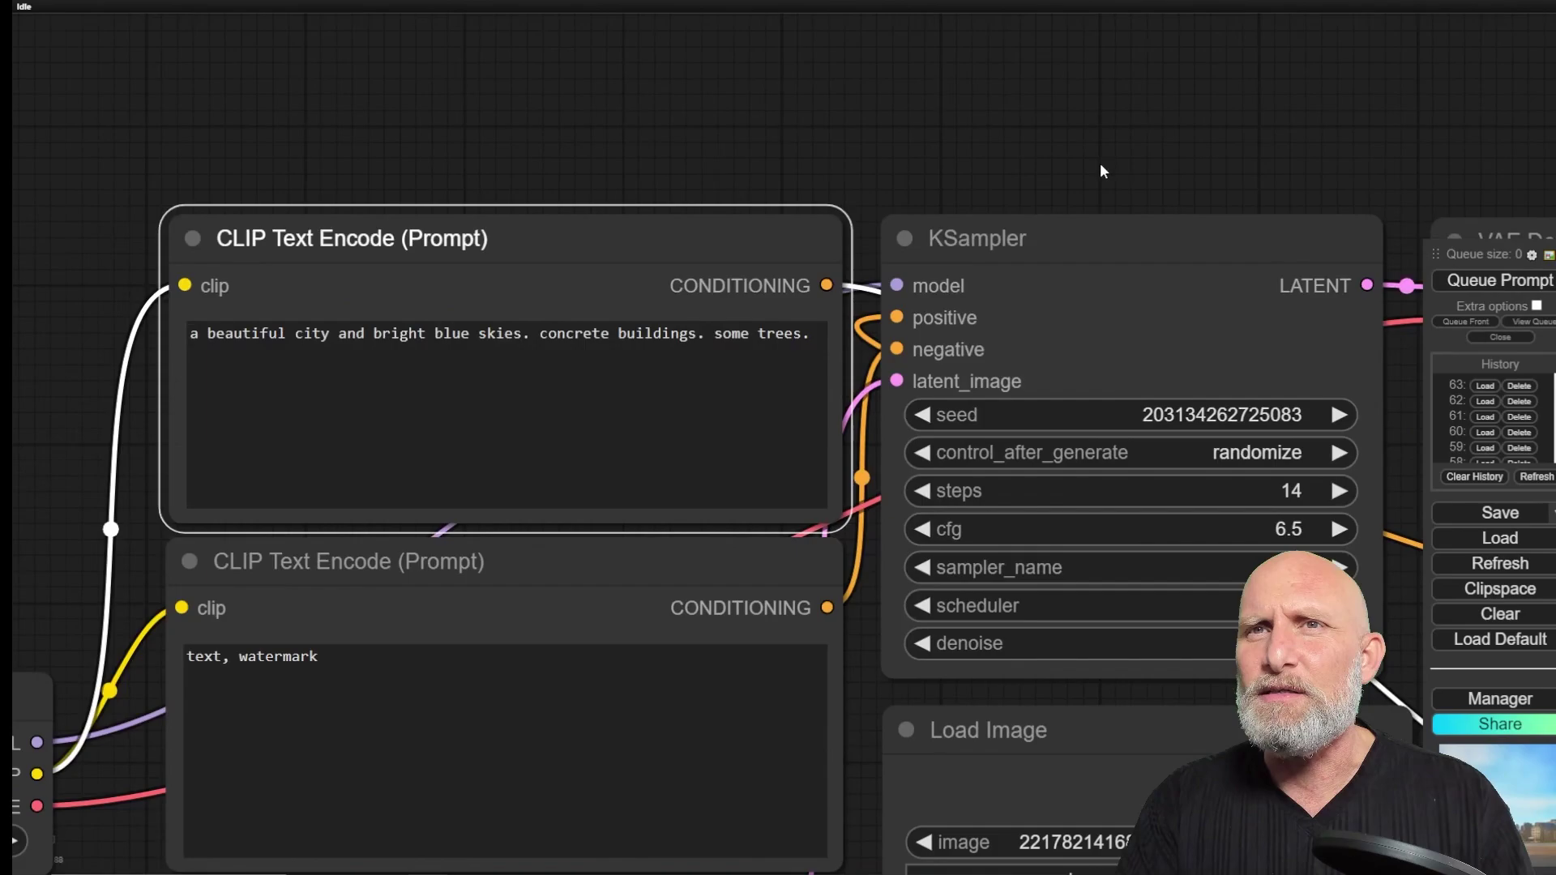
{"action": "left_click", "coordinate": [812, 332]}
{"action": "key", "text": "Return"}
{"action": "type", "text": "a "}
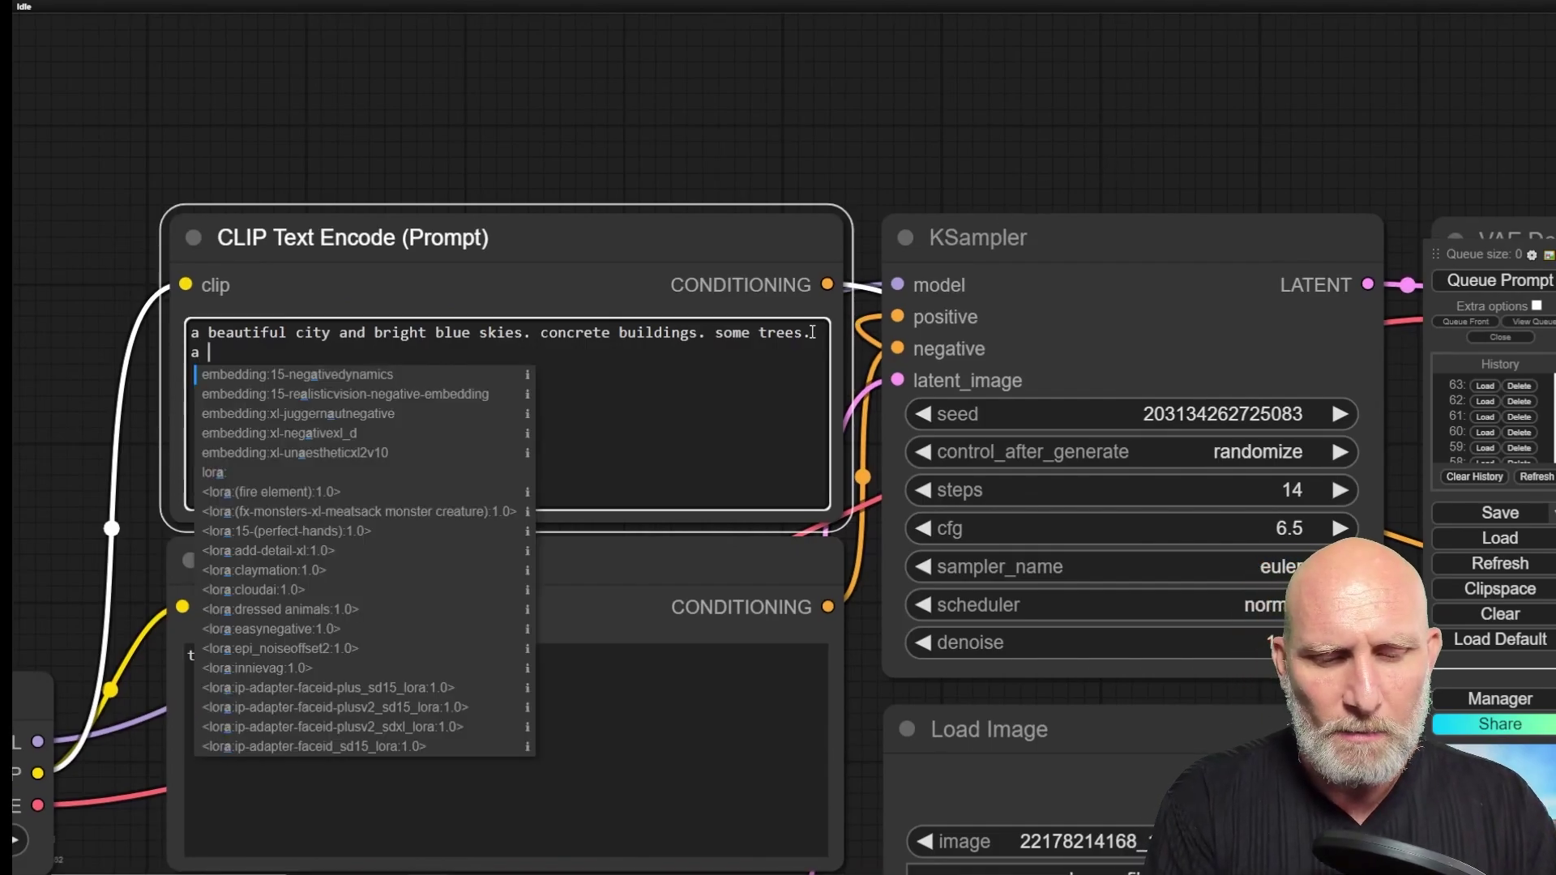
{"action": "type", "text": "big lake on the bottom."}
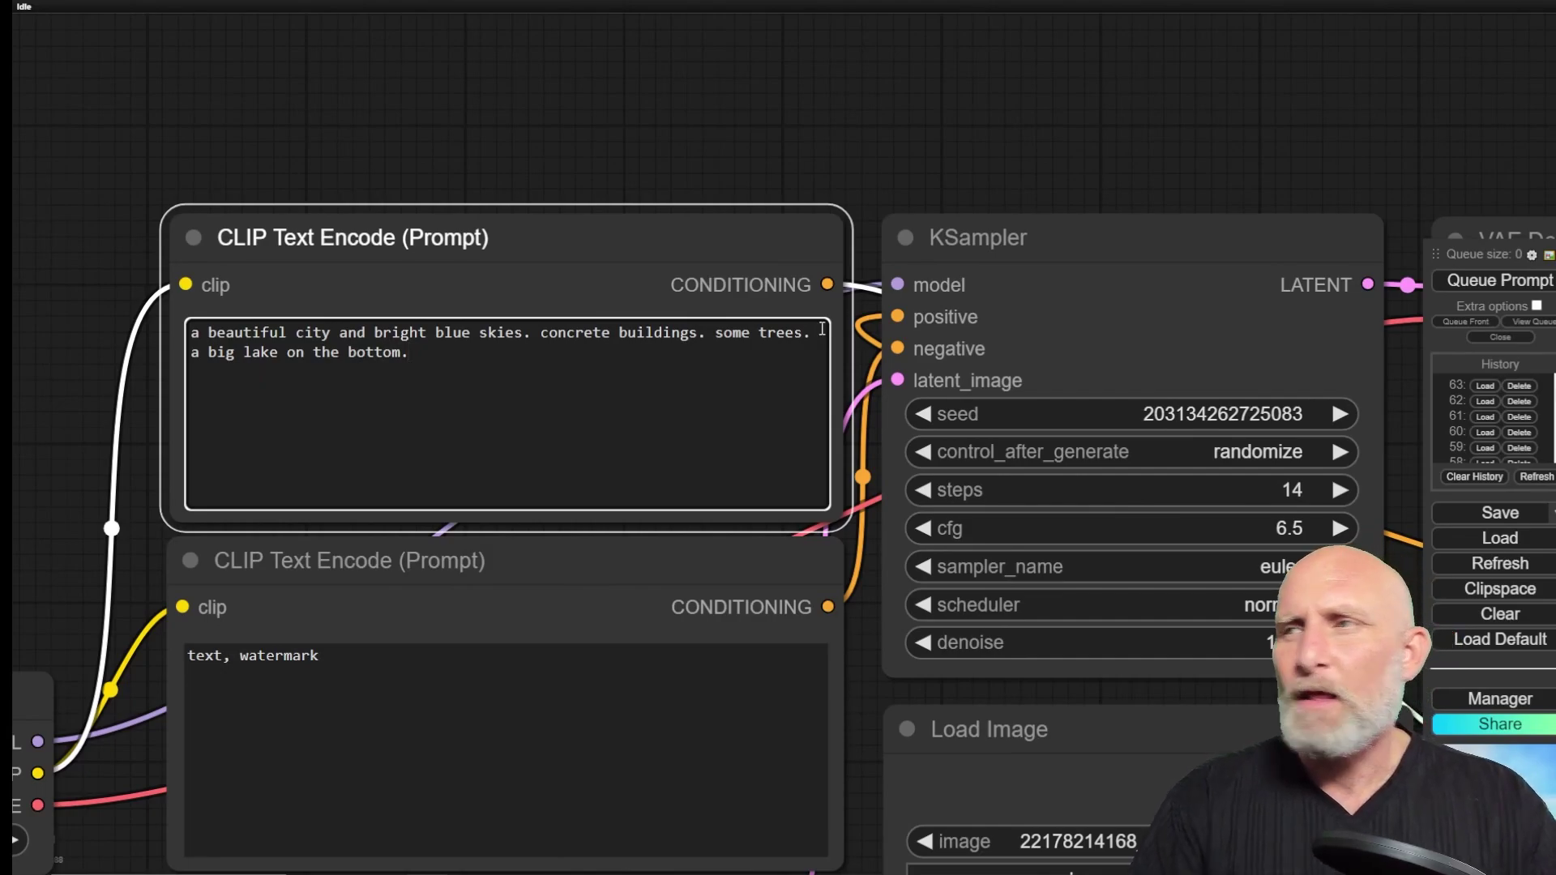
Step: Generate a new image from the prompt with the lake line and compare the preview with the source photo
{"action": "left_click", "coordinate": [1518, 284]}
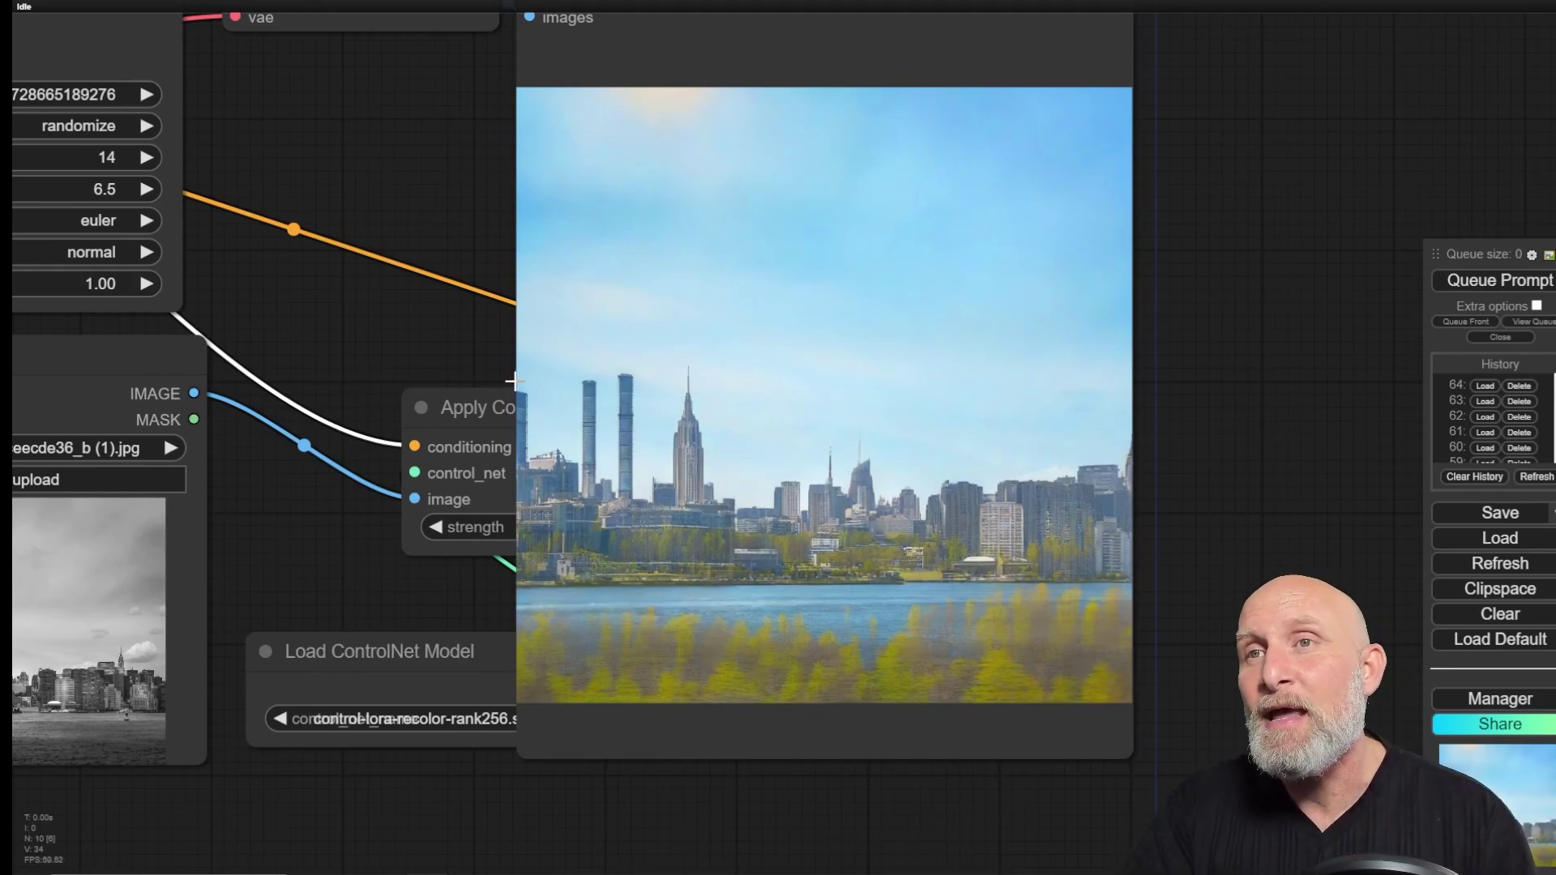
{"action": "left_click_drag", "start_coordinate": [293, 168], "coordinate": [972, 261]}
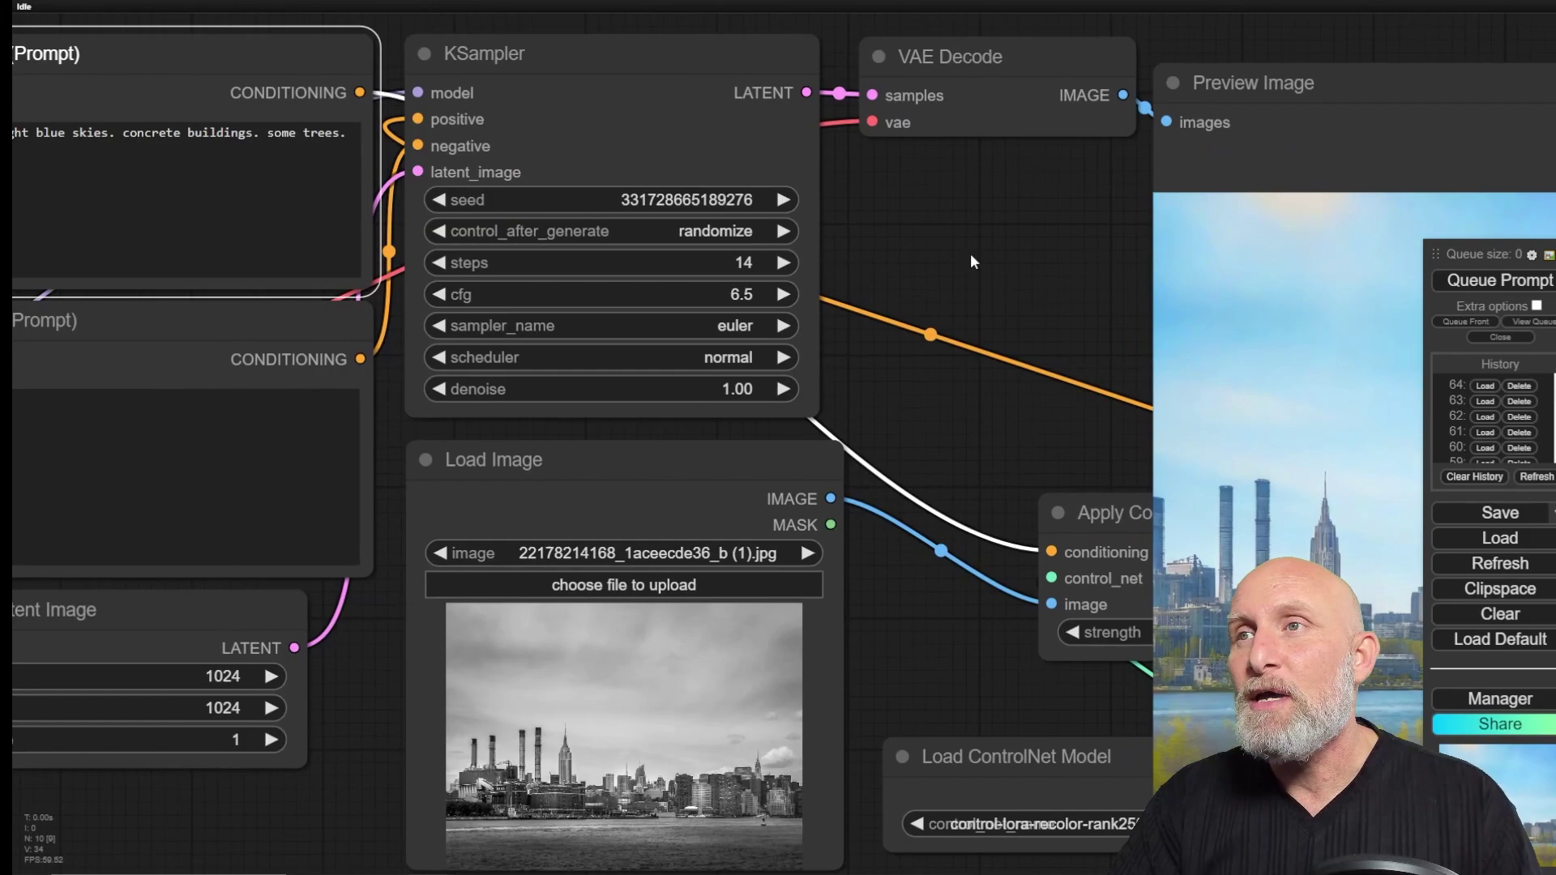
Step: Replace the whole positive prompt with "colored image"
{"action": "left_click_drag", "start_coordinate": [860, 240], "coordinate": [1124, 302]}
{"action": "left_click", "coordinate": [417, 250]}
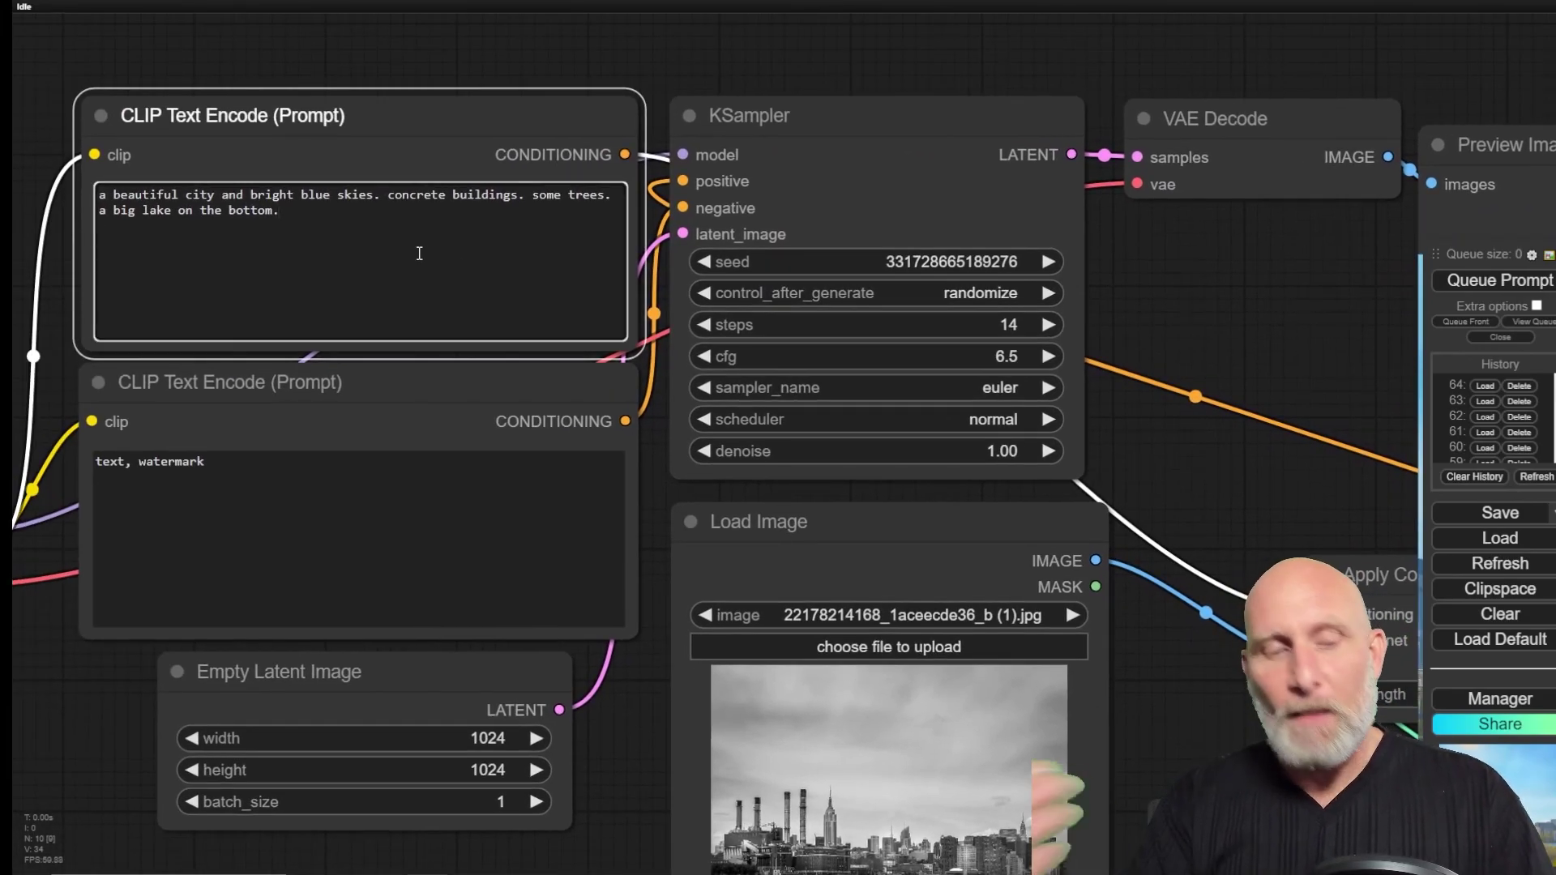
{"action": "key", "text": "ctrl+a"}
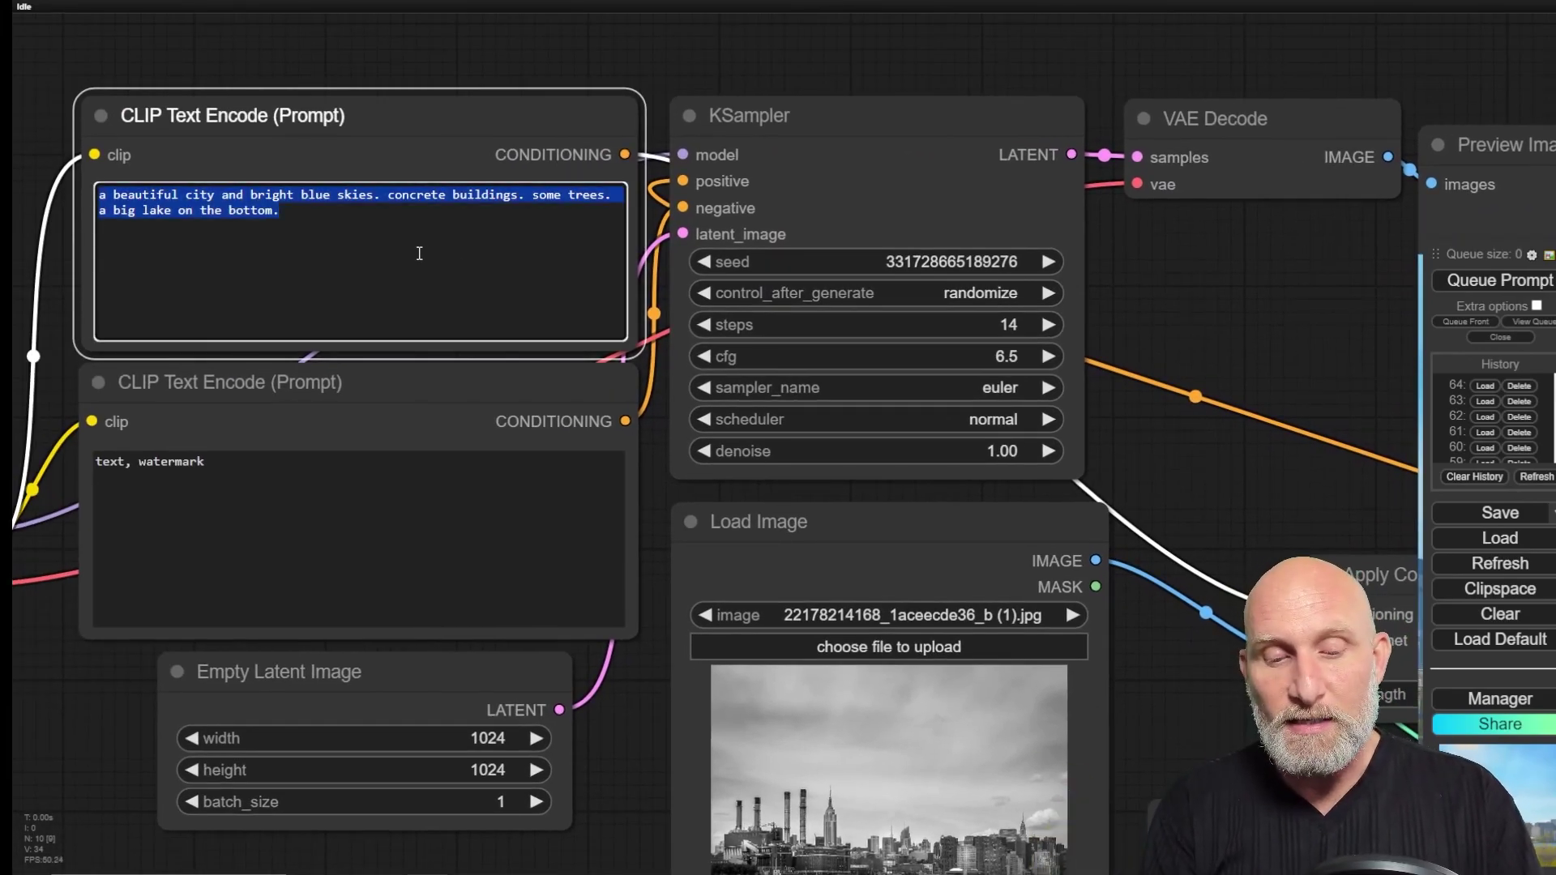
{"action": "type", "text": "color"}
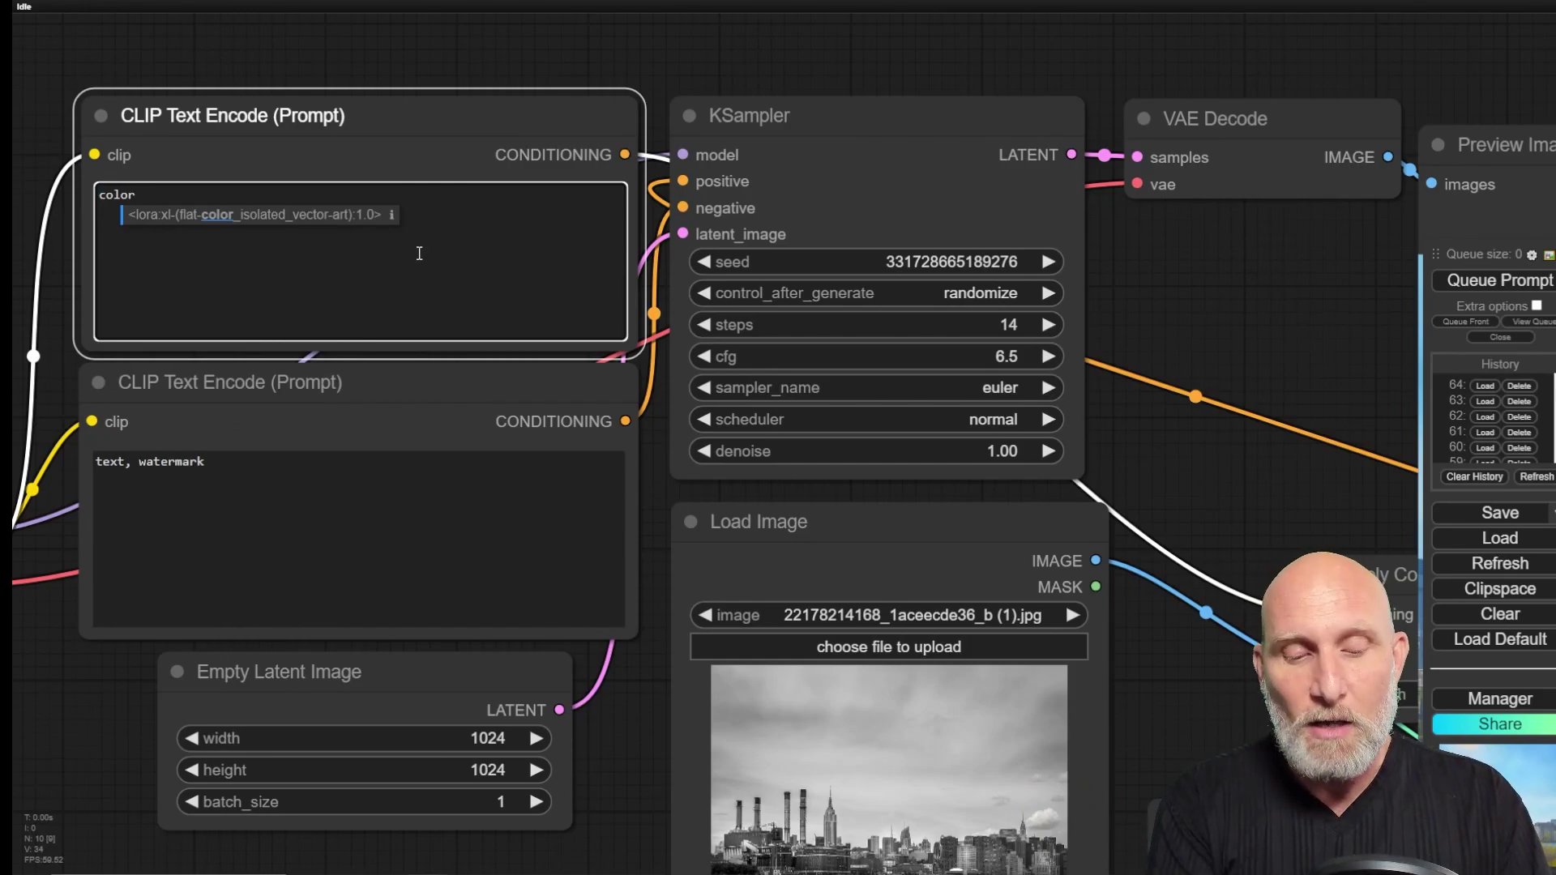
{"action": "type", "text": "ed image"}
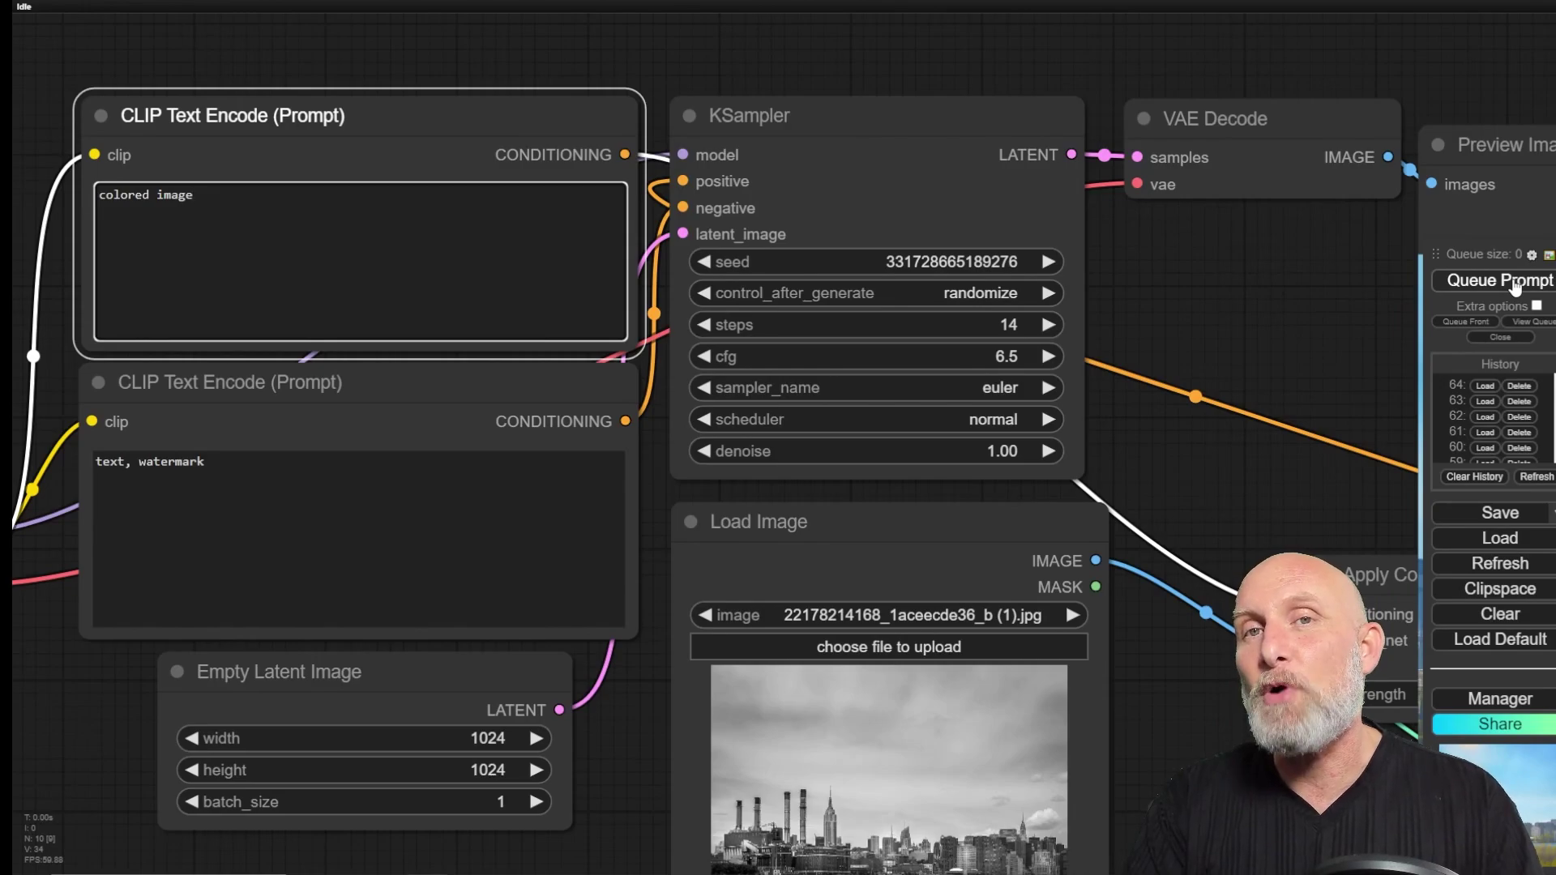
Step: Generate a new image from the "colored image" prompt and bring the full Preview Image result into view
{"action": "left_click", "coordinate": [1514, 284]}
{"action": "left_click_drag", "start_coordinate": [1297, 324], "coordinate": [411, 310]}
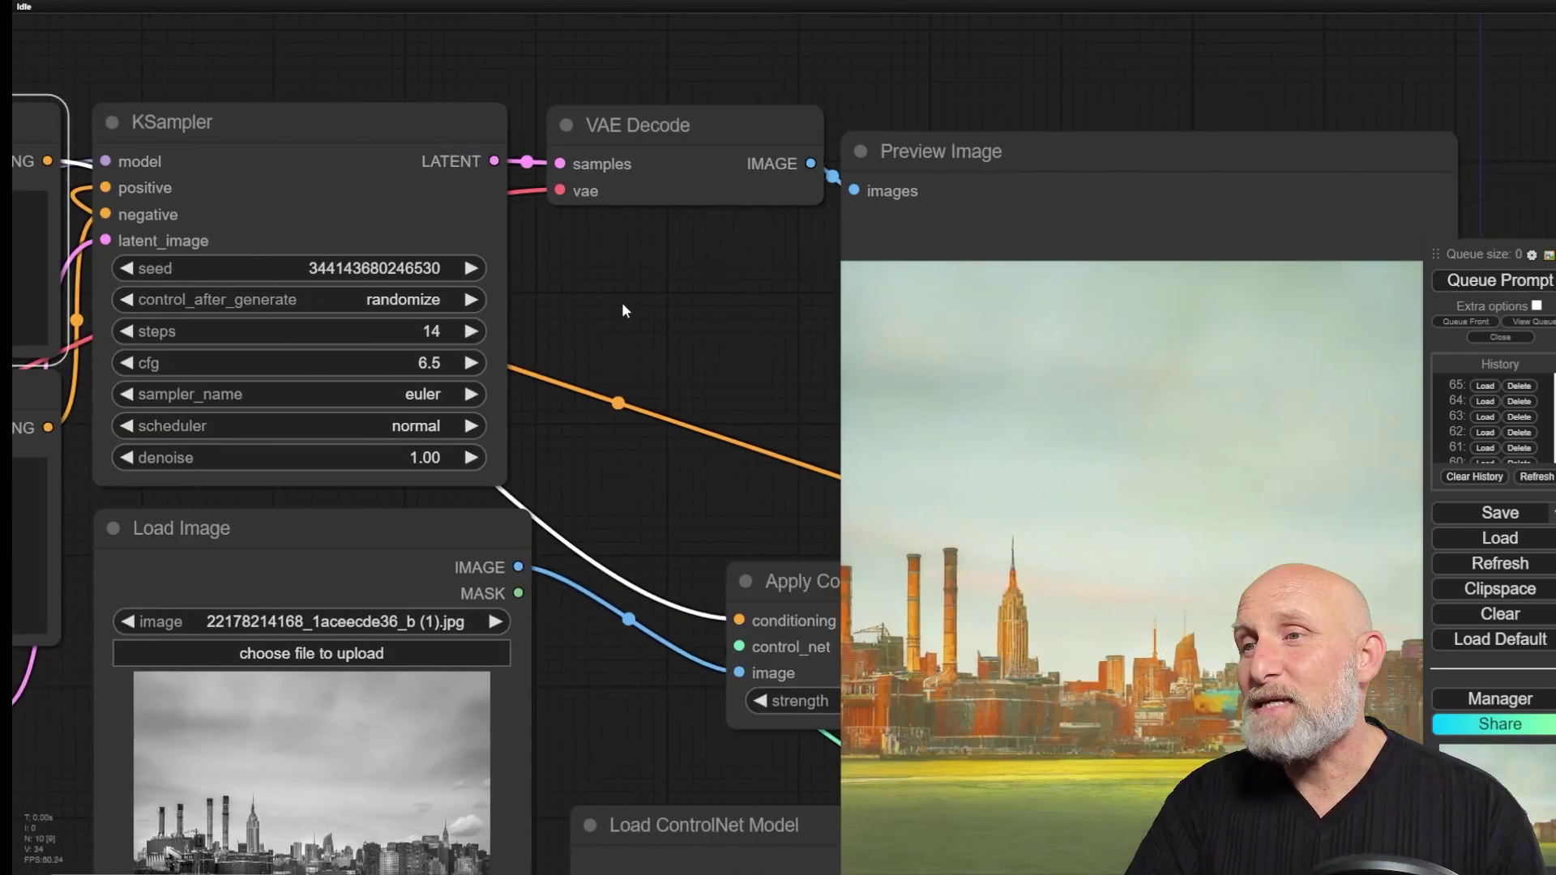
{"action": "left_click_drag", "start_coordinate": [1154, 570], "coordinate": [1120, 409]}
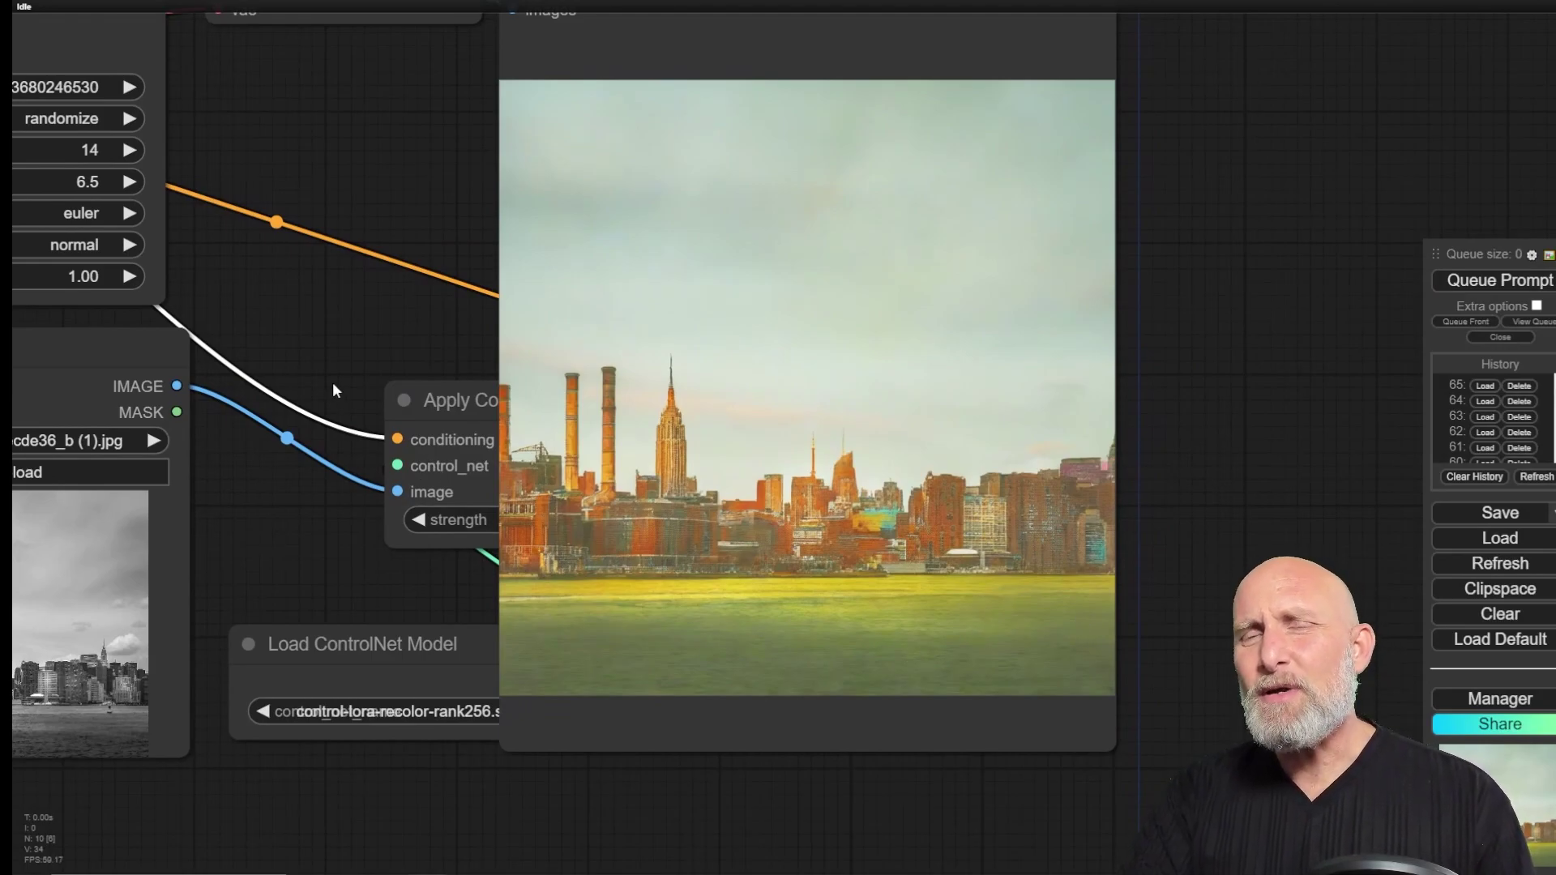
{"action": "left_click_drag", "start_coordinate": [291, 306], "coordinate": [385, 353]}
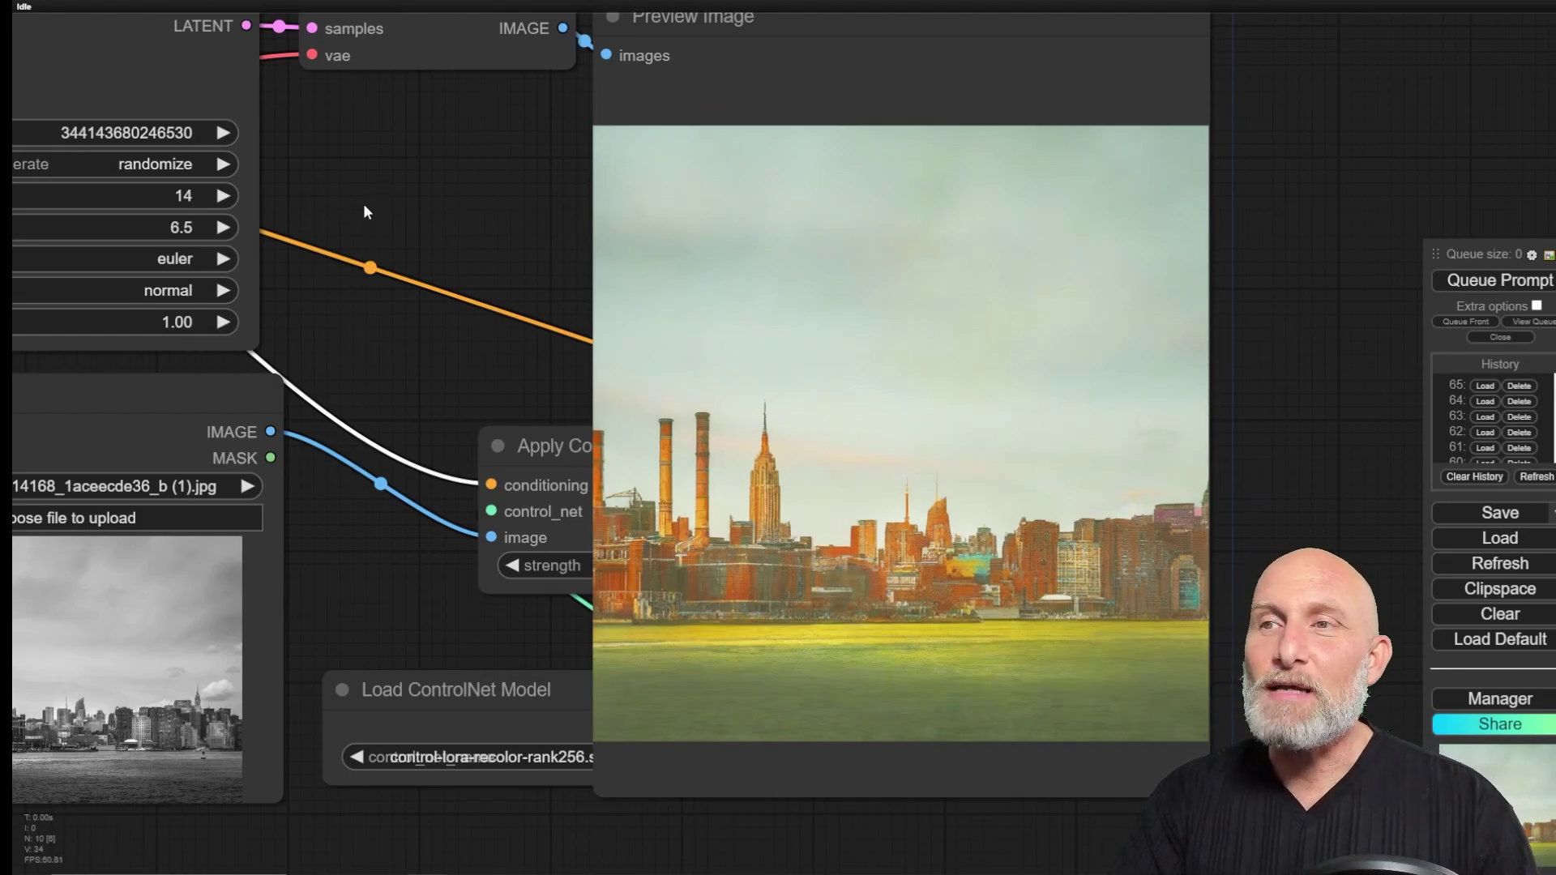
Step: Enter "sepia" as the positive prompt
{"action": "left_click_drag", "start_coordinate": [364, 204], "coordinate": [517, 243]}
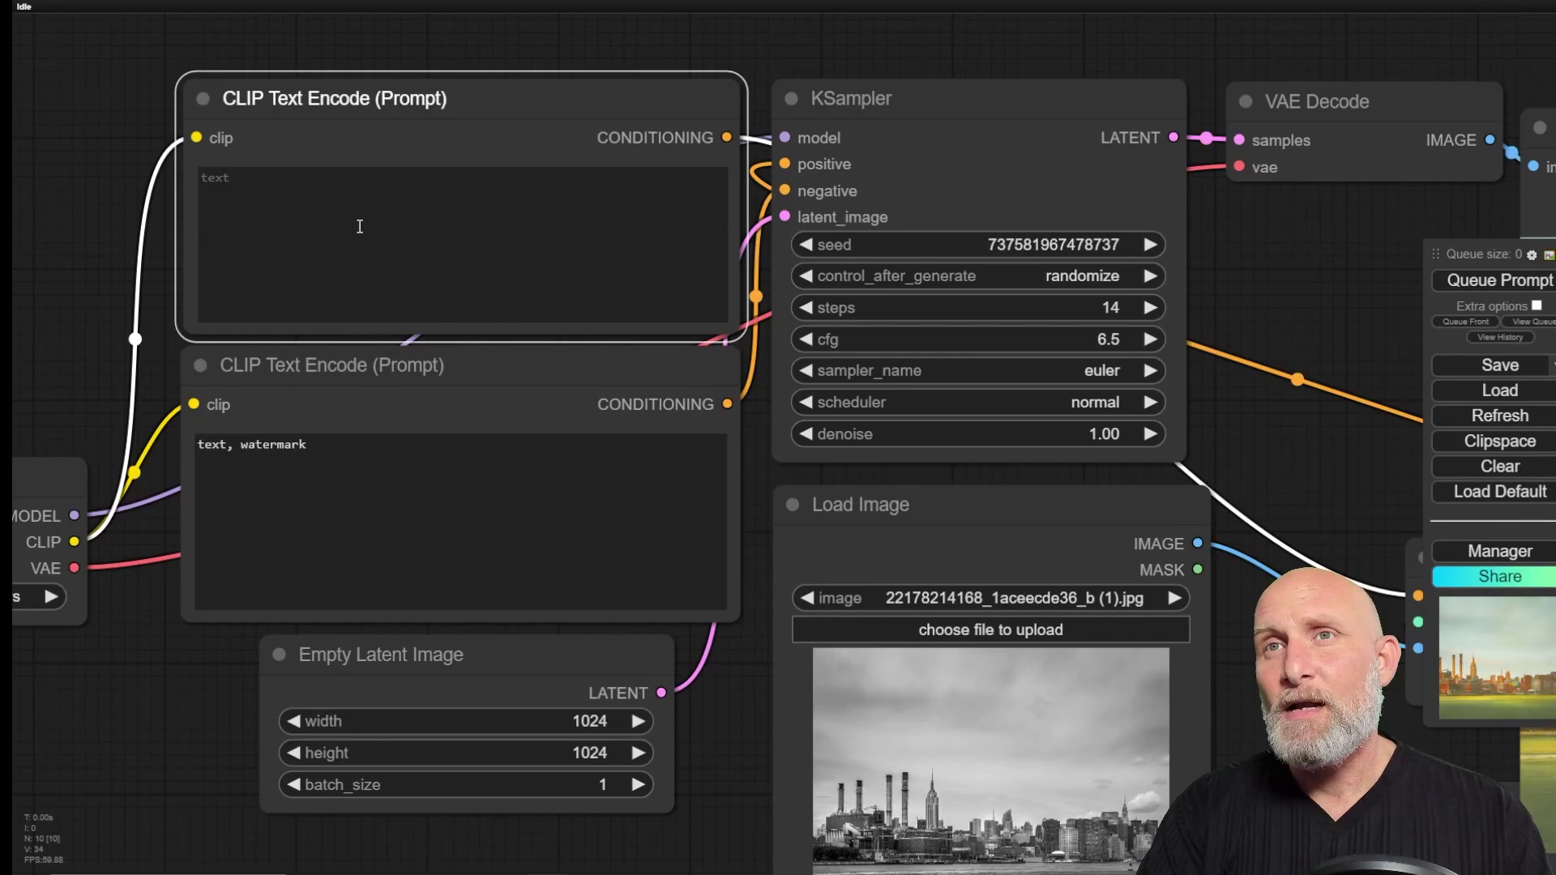
{"action": "left_click", "coordinate": [360, 226]}
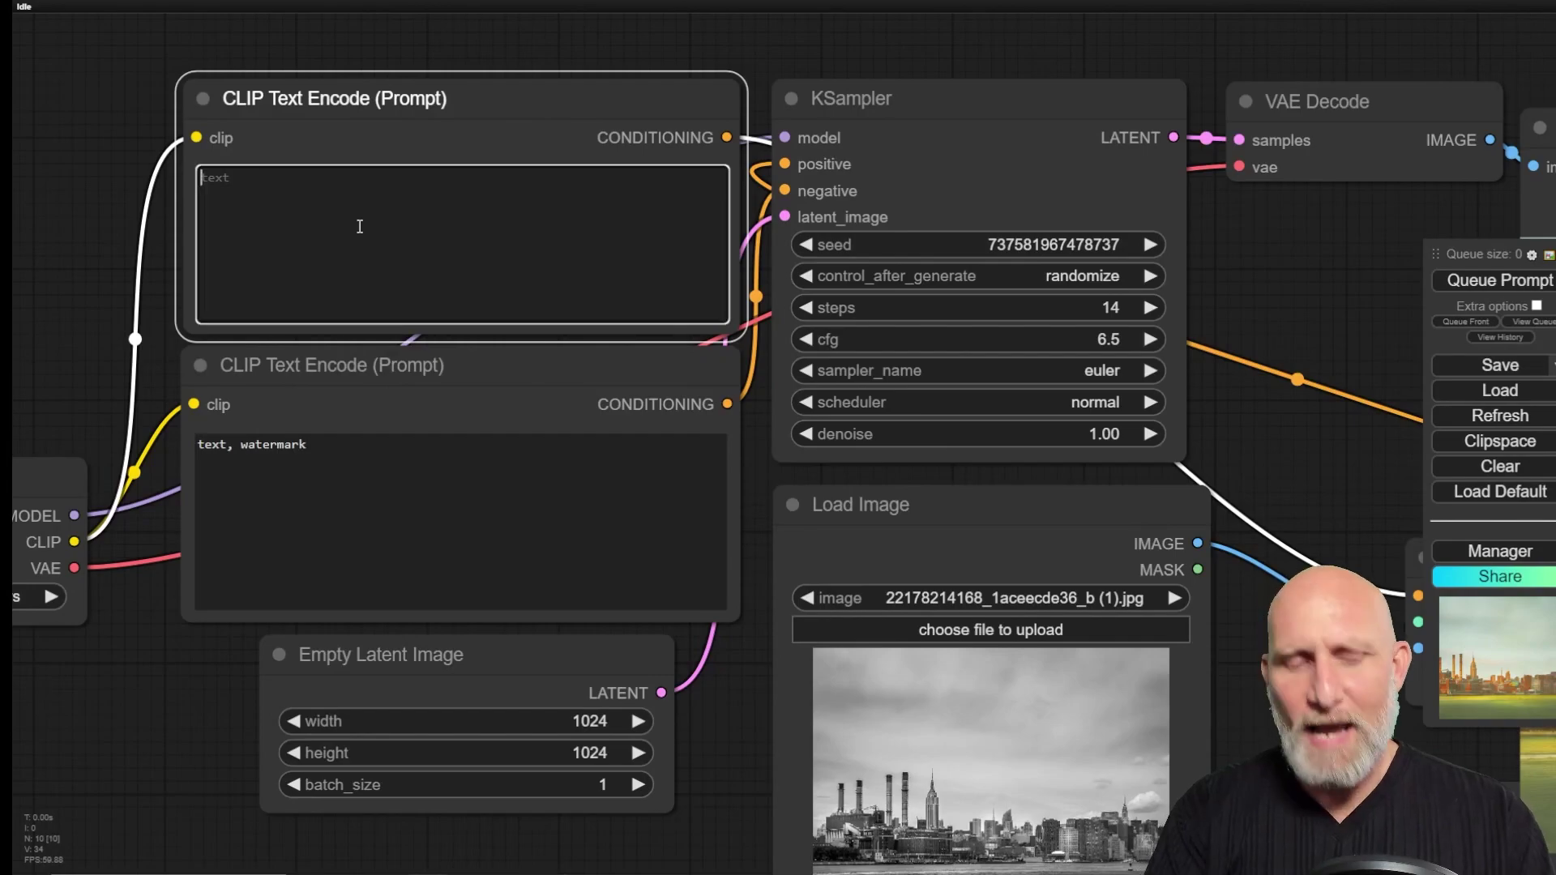
{"action": "type", "text": "sepia"}
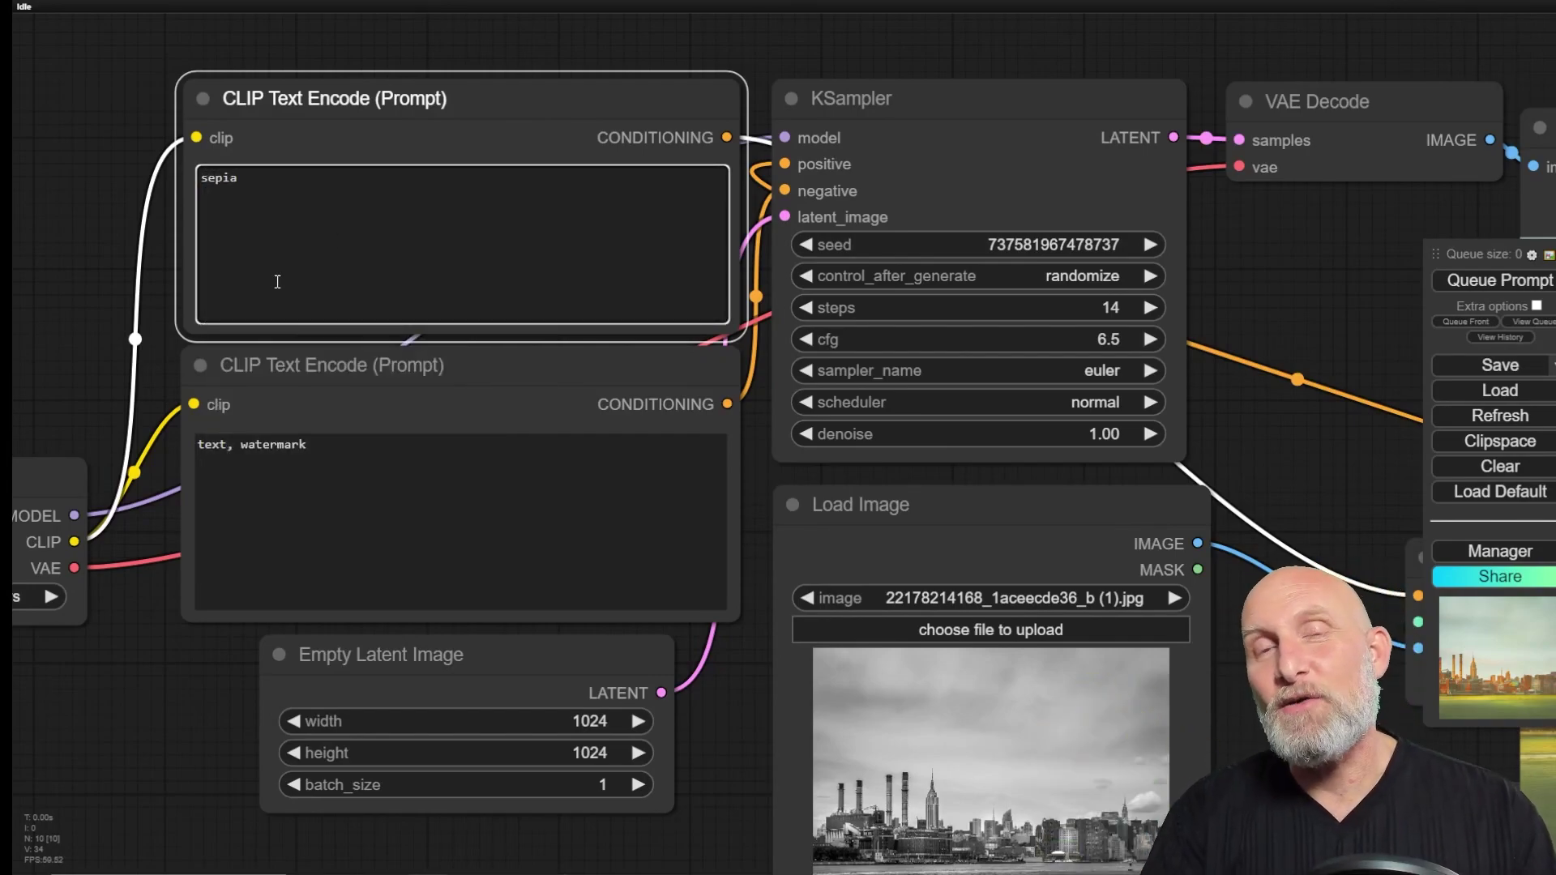
Step: Generate the sepia version of the skyline and show the preview alongside the black-and-white source photo
{"action": "key", "text": "ctrl+Return"}
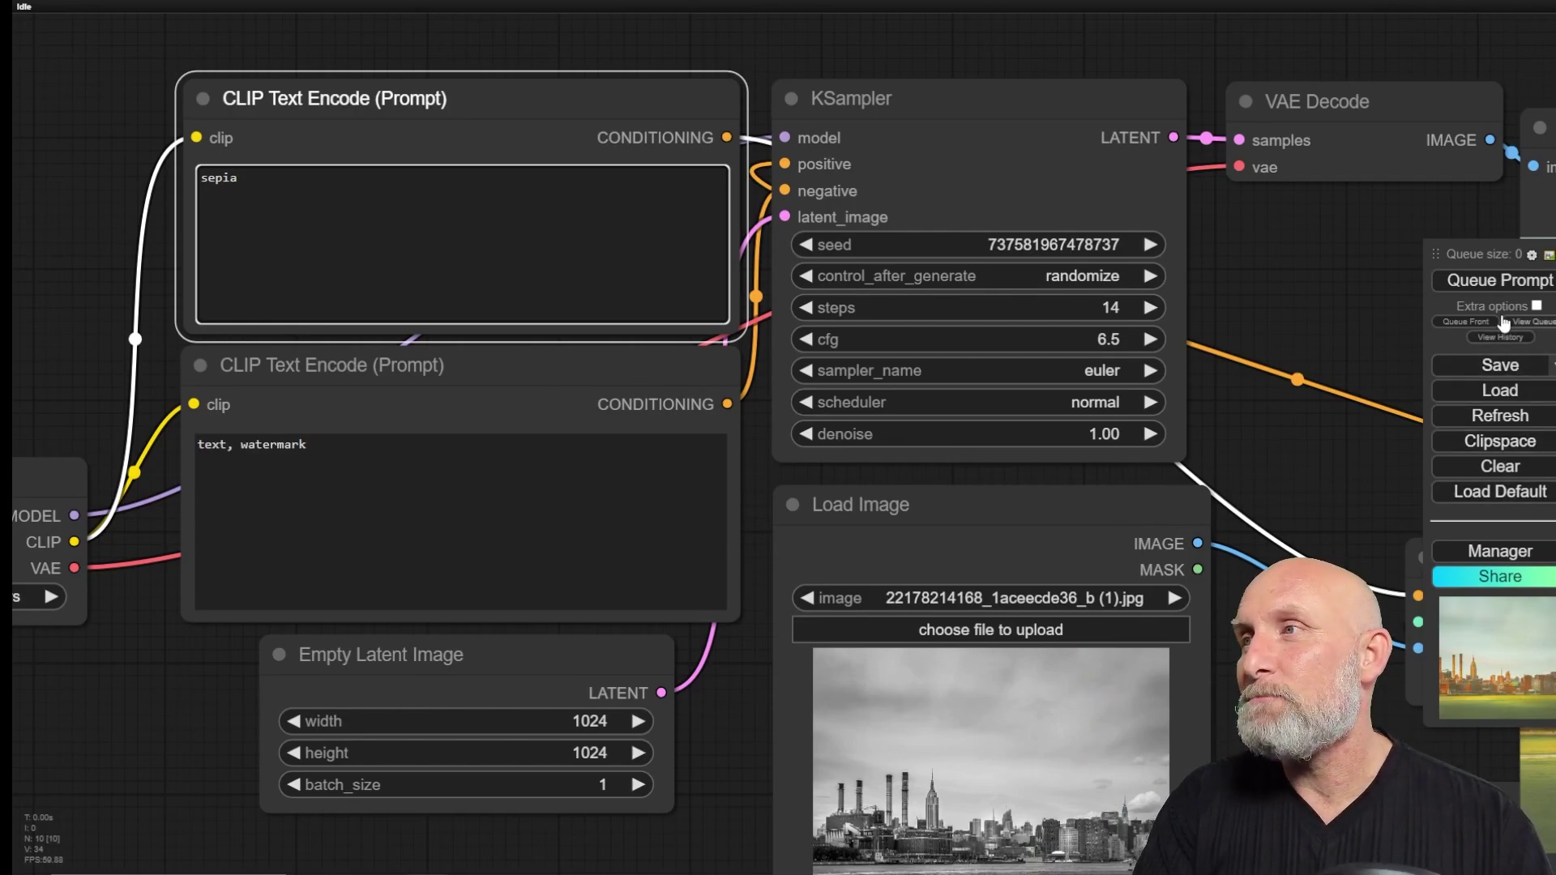
{"action": "left_click", "coordinate": [1275, 576]}
{"action": "left_click_drag", "start_coordinate": [1297, 284], "coordinate": [356, 212]}
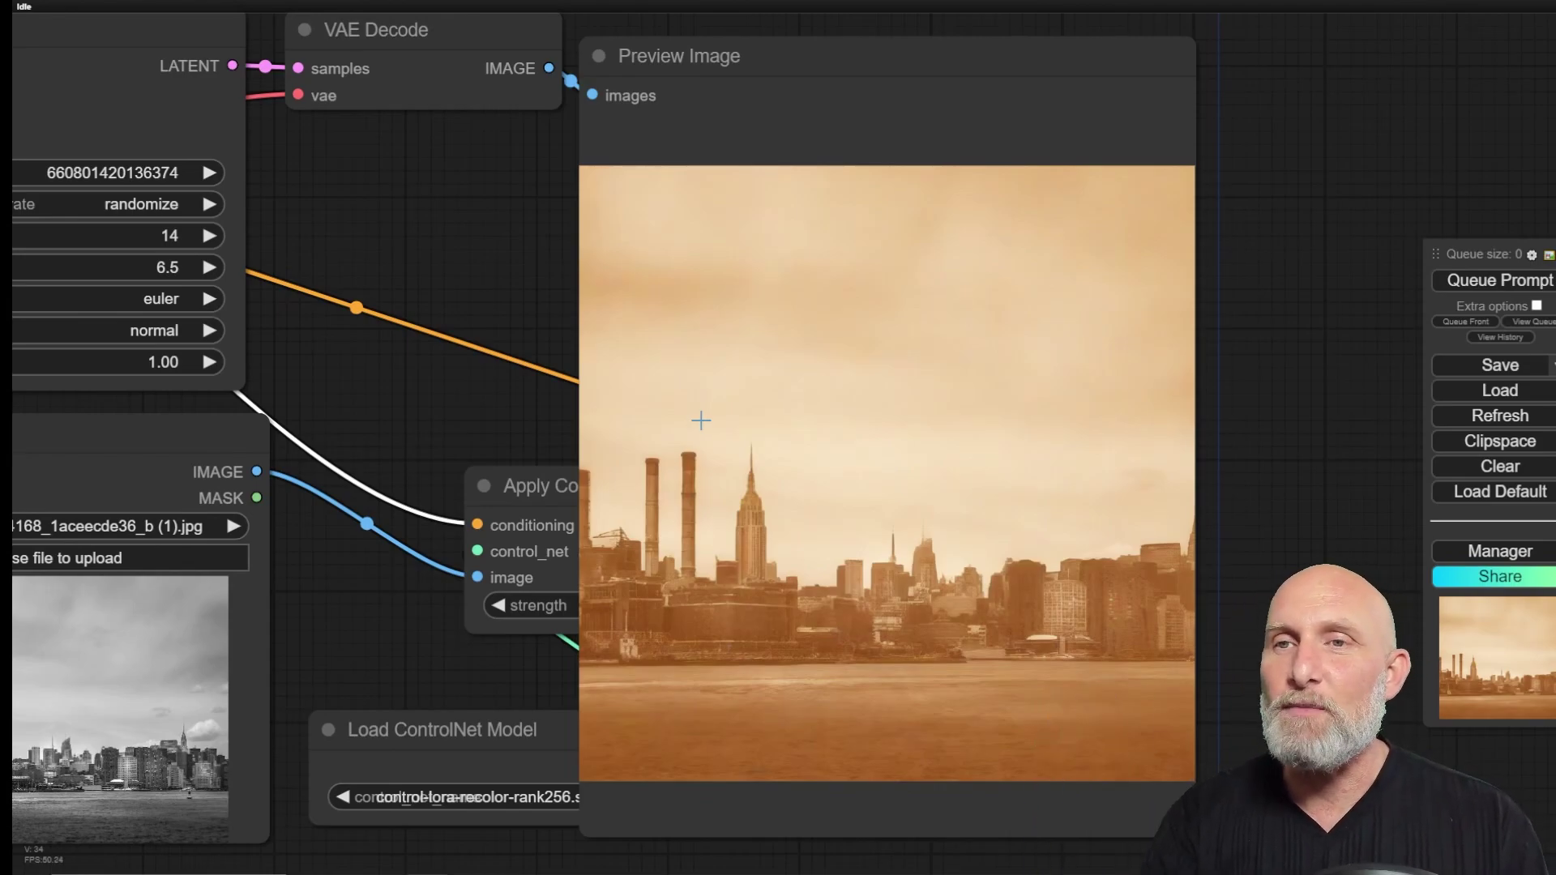
{"action": "scroll", "coordinate": [559, 405], "scroll_direction": "down", "scroll_amount": 2}
{"action": "left_click_drag", "start_coordinate": [549, 402], "coordinate": [750, 331]}
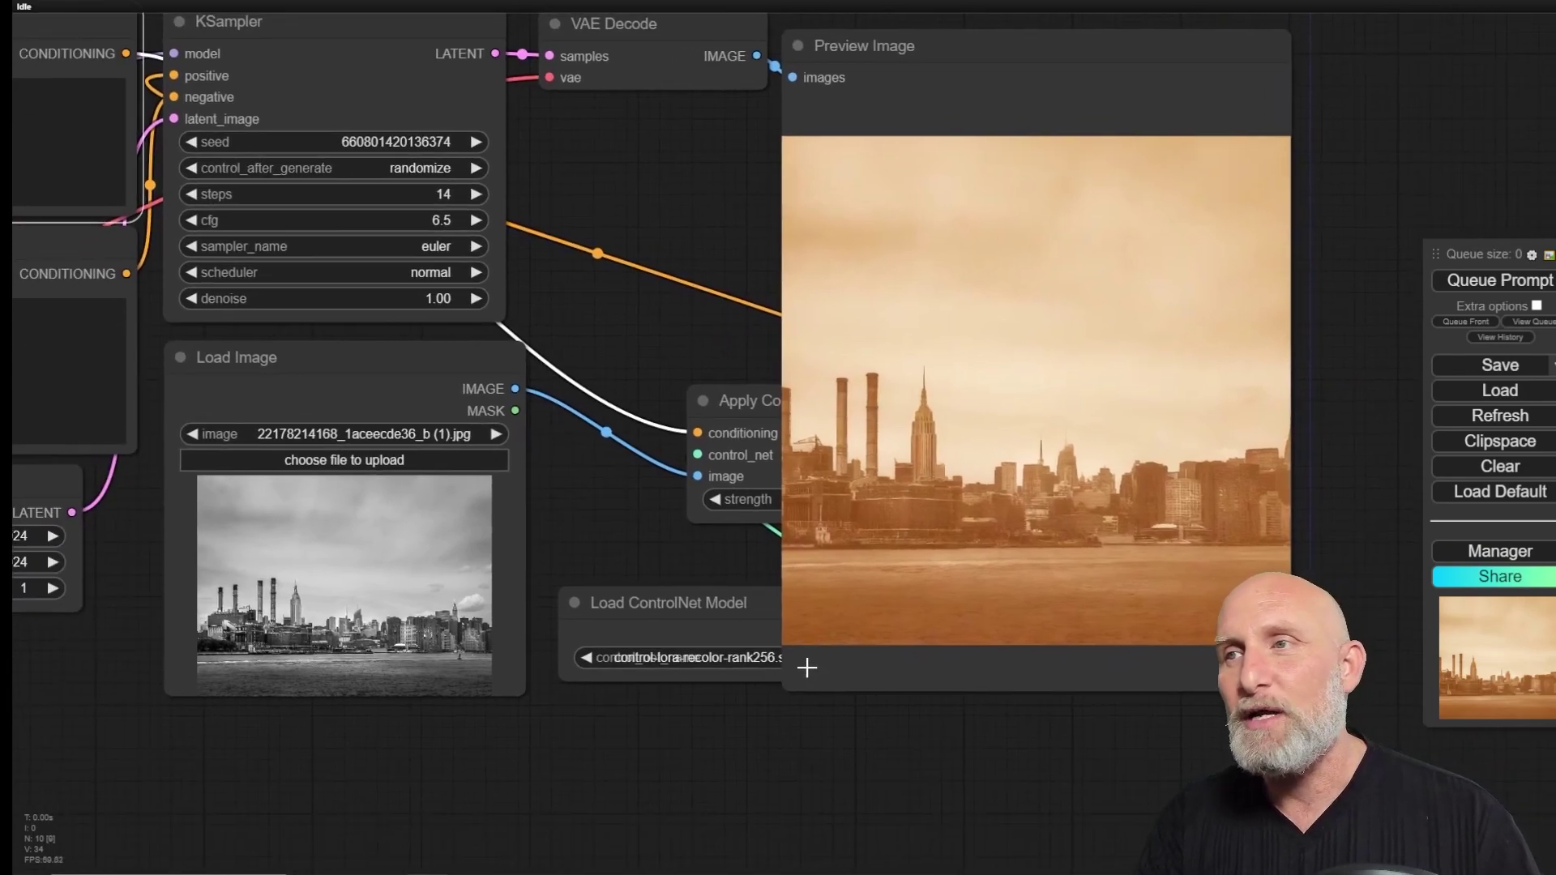